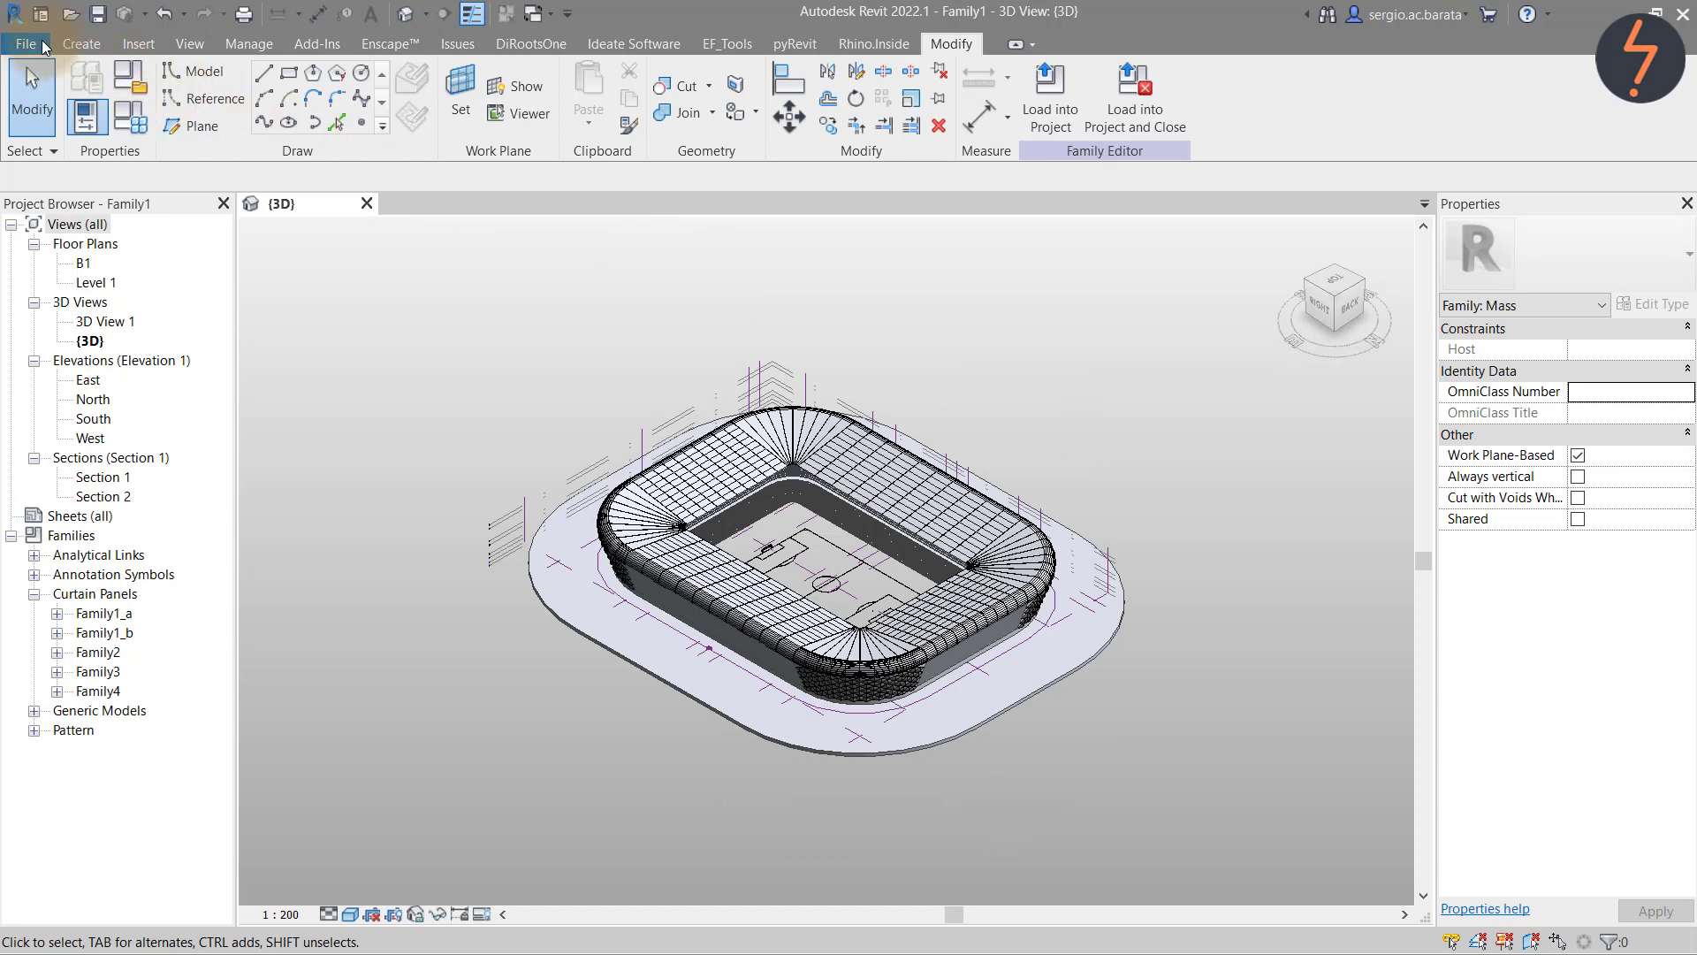
Create a new family from the Metric Generic Model Adaptive template
click(29, 42)
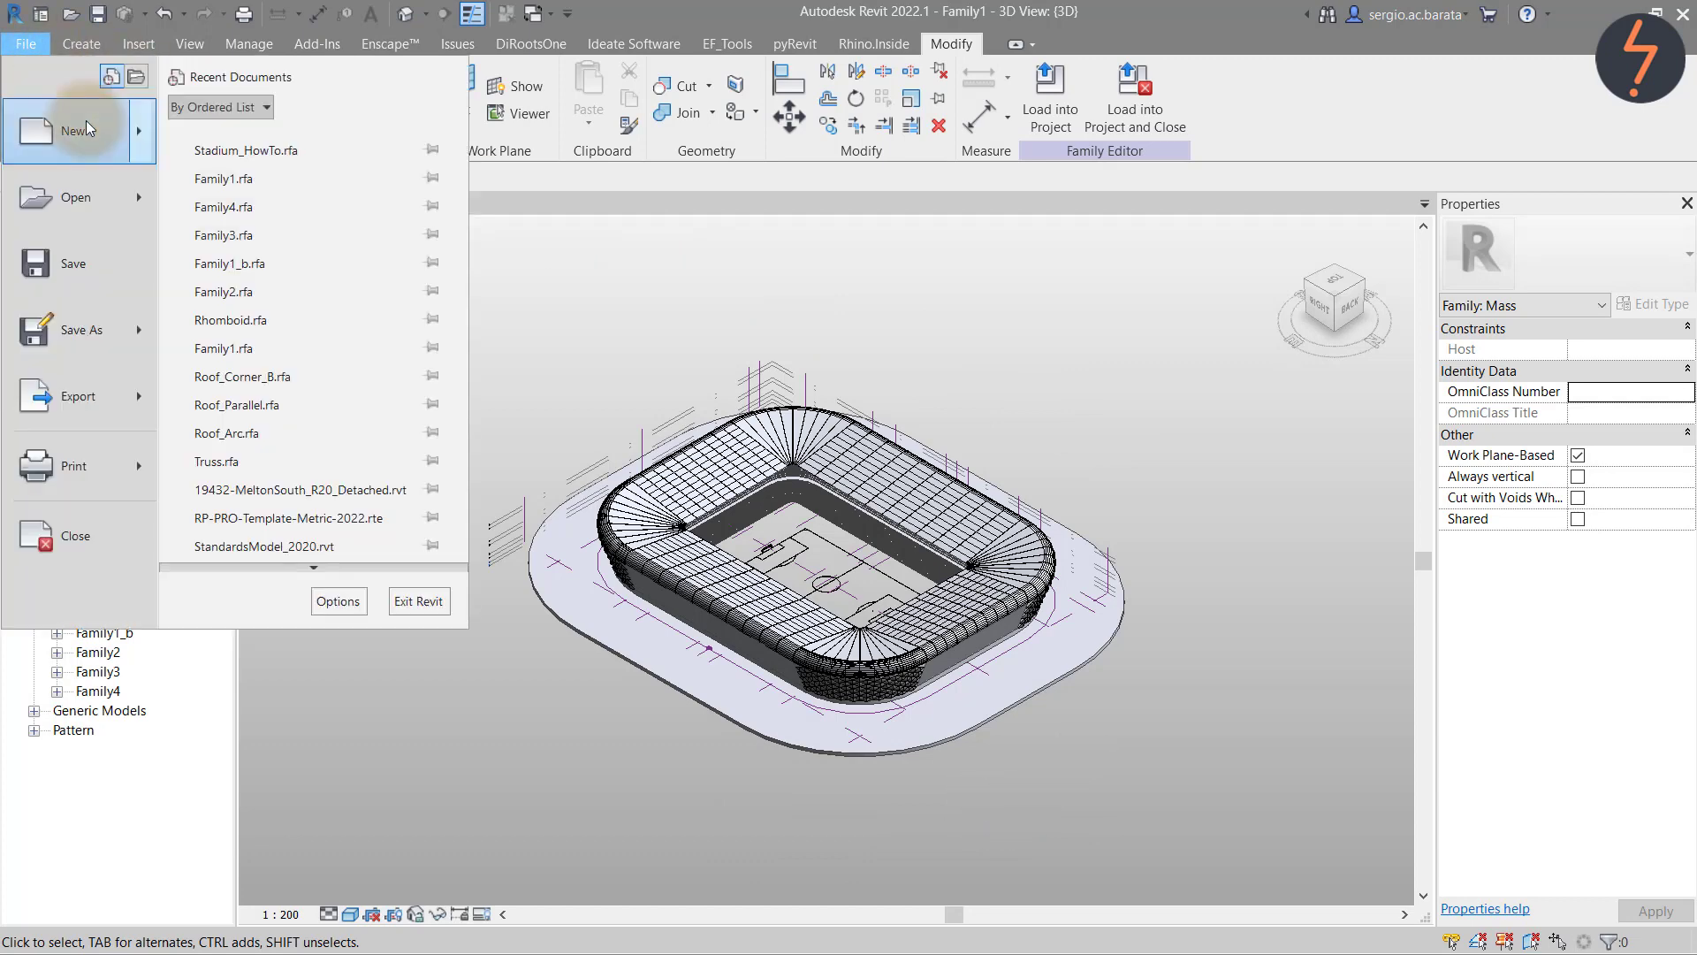
mouse_move(86, 124)
click(295, 210)
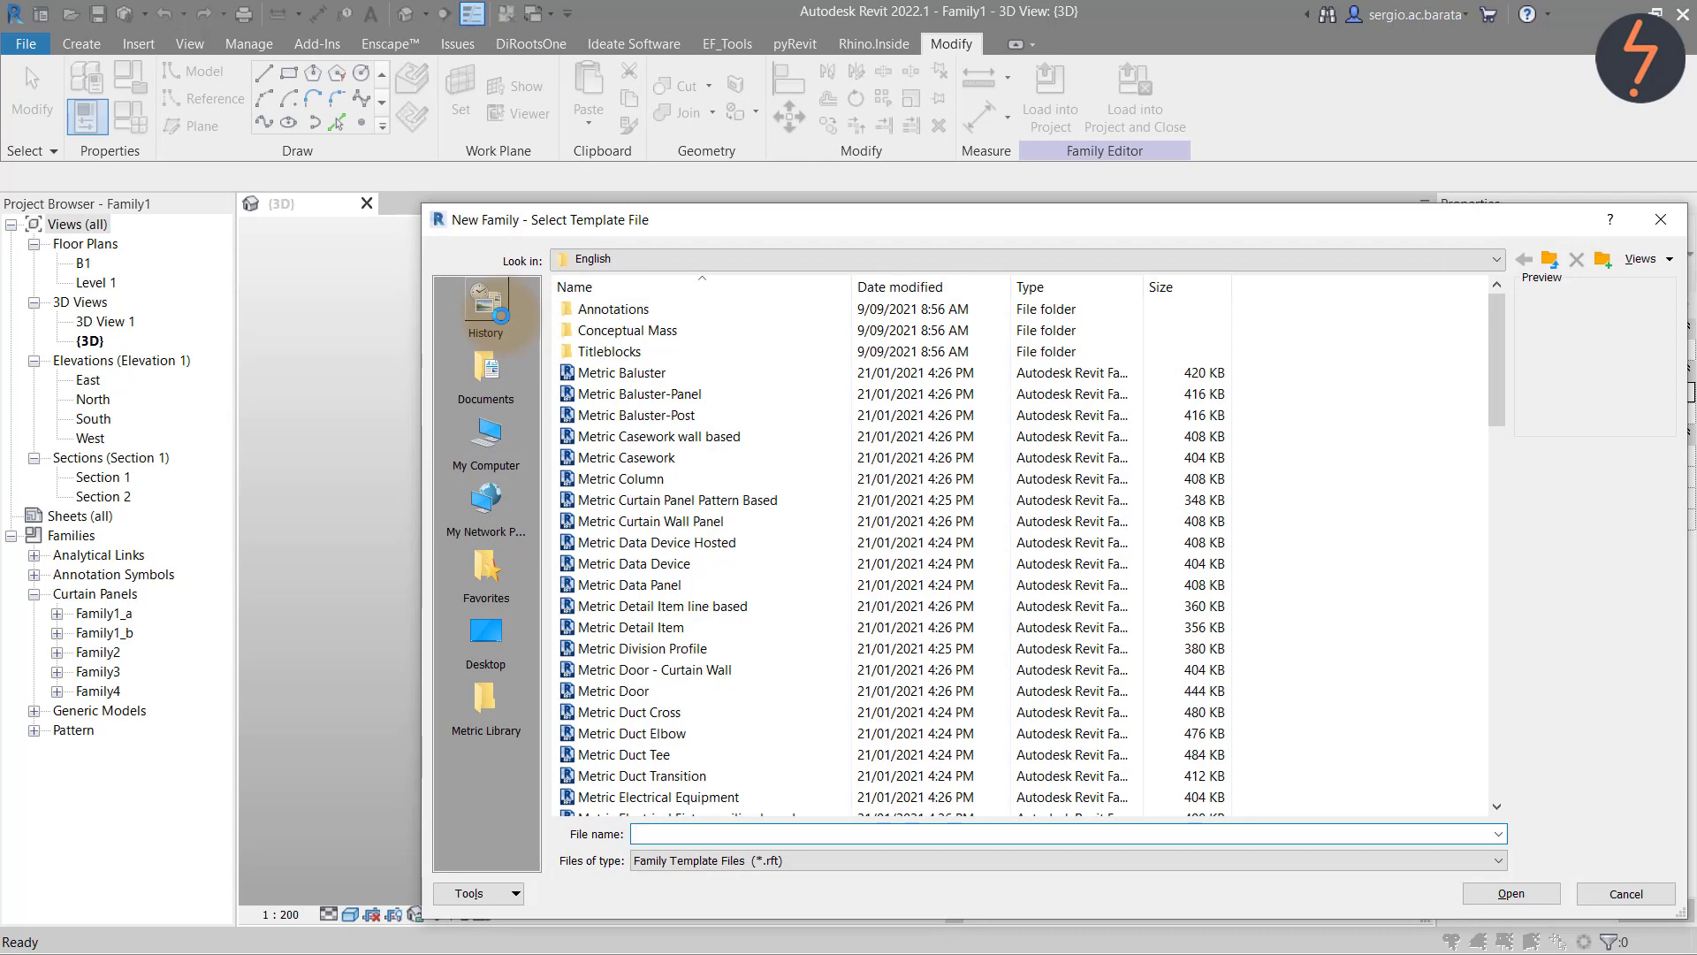
scroll(770, 431, down, 3)
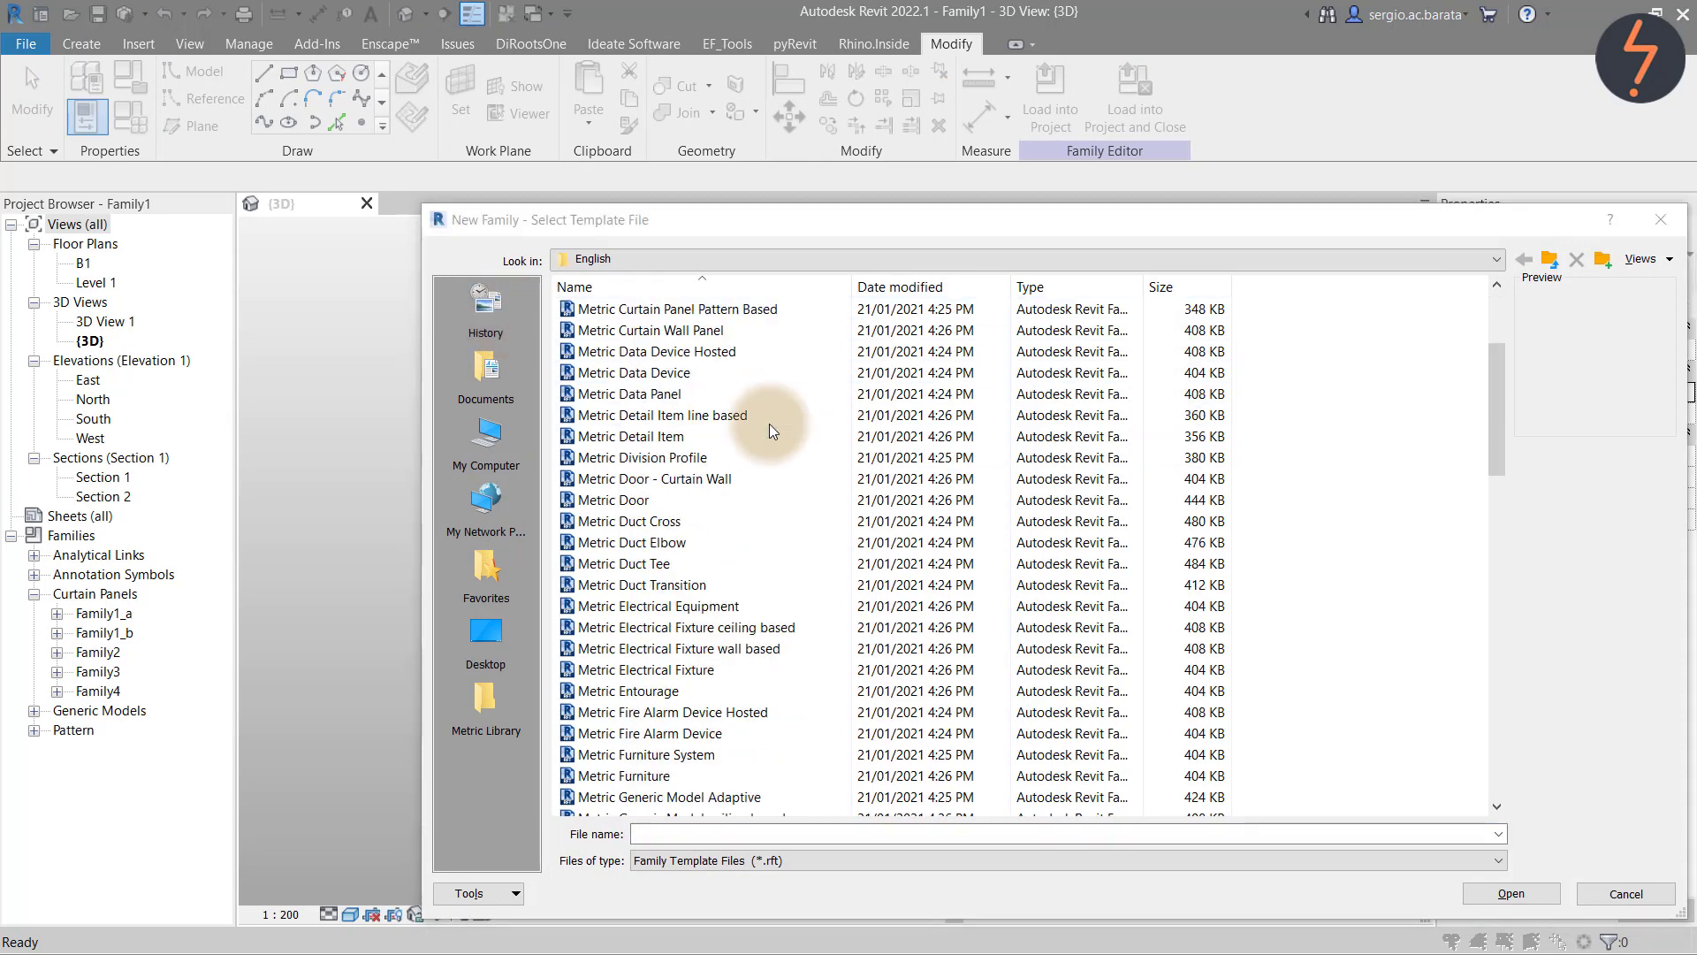
click(733, 796)
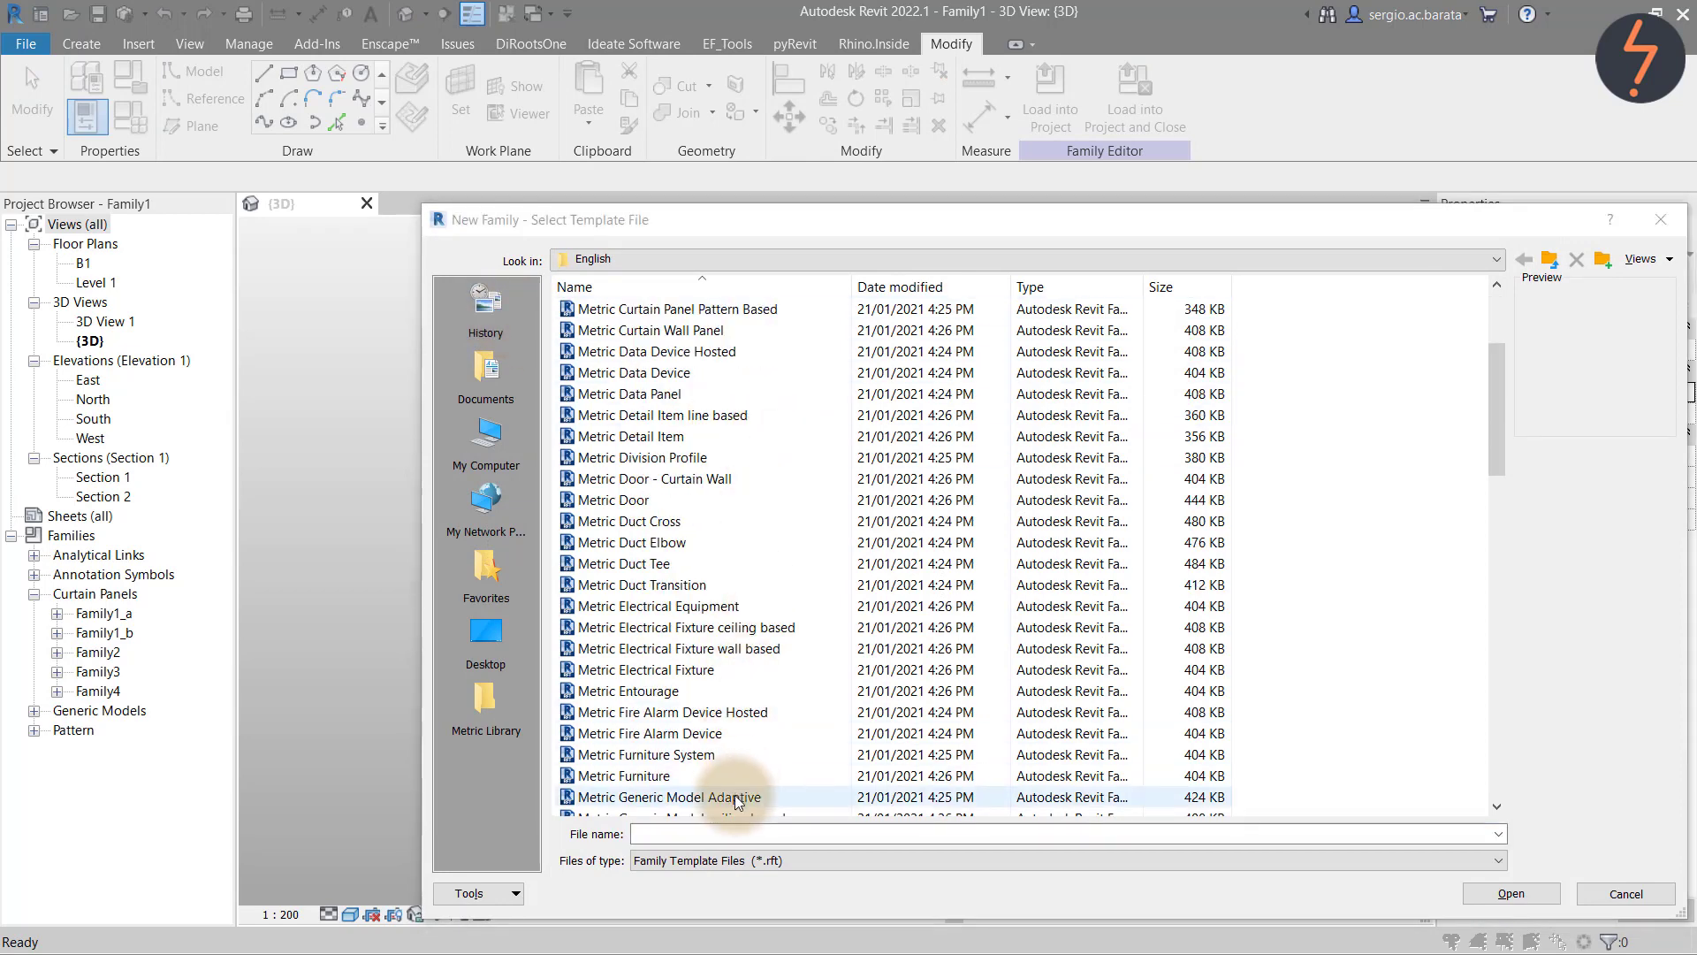
click(1283, 863)
click(1492, 892)
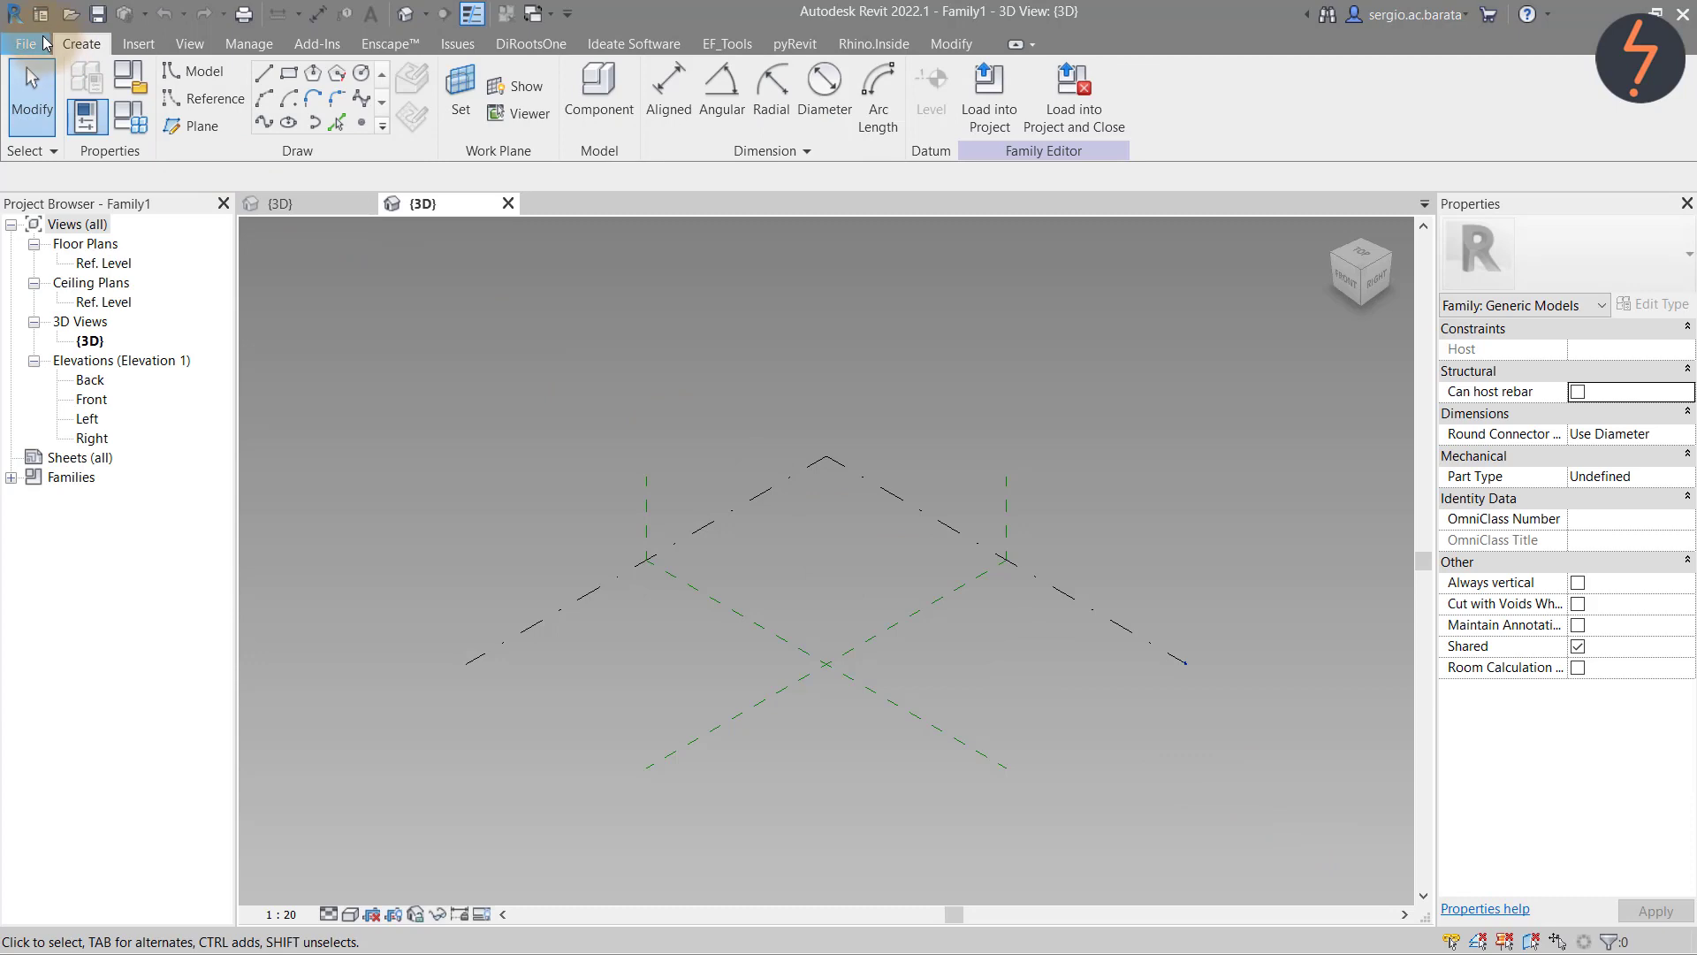
Save the new family as Family5 in the Adaptive folder
click(27, 43)
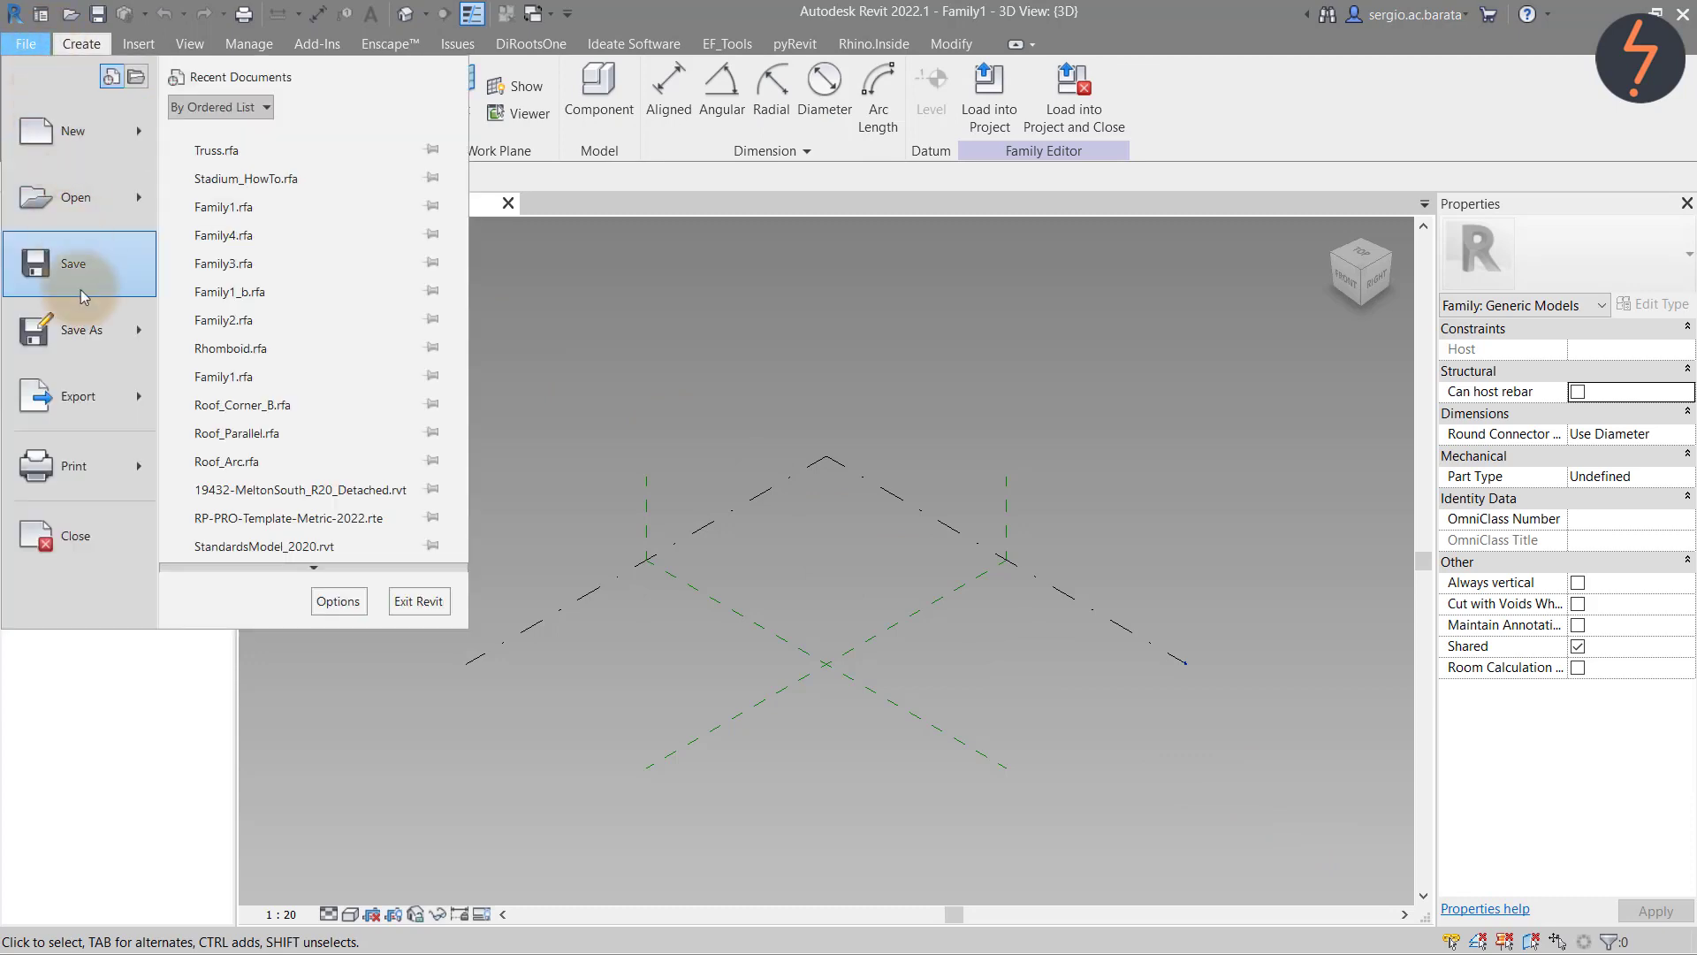
mouse_move(79, 330)
click(249, 314)
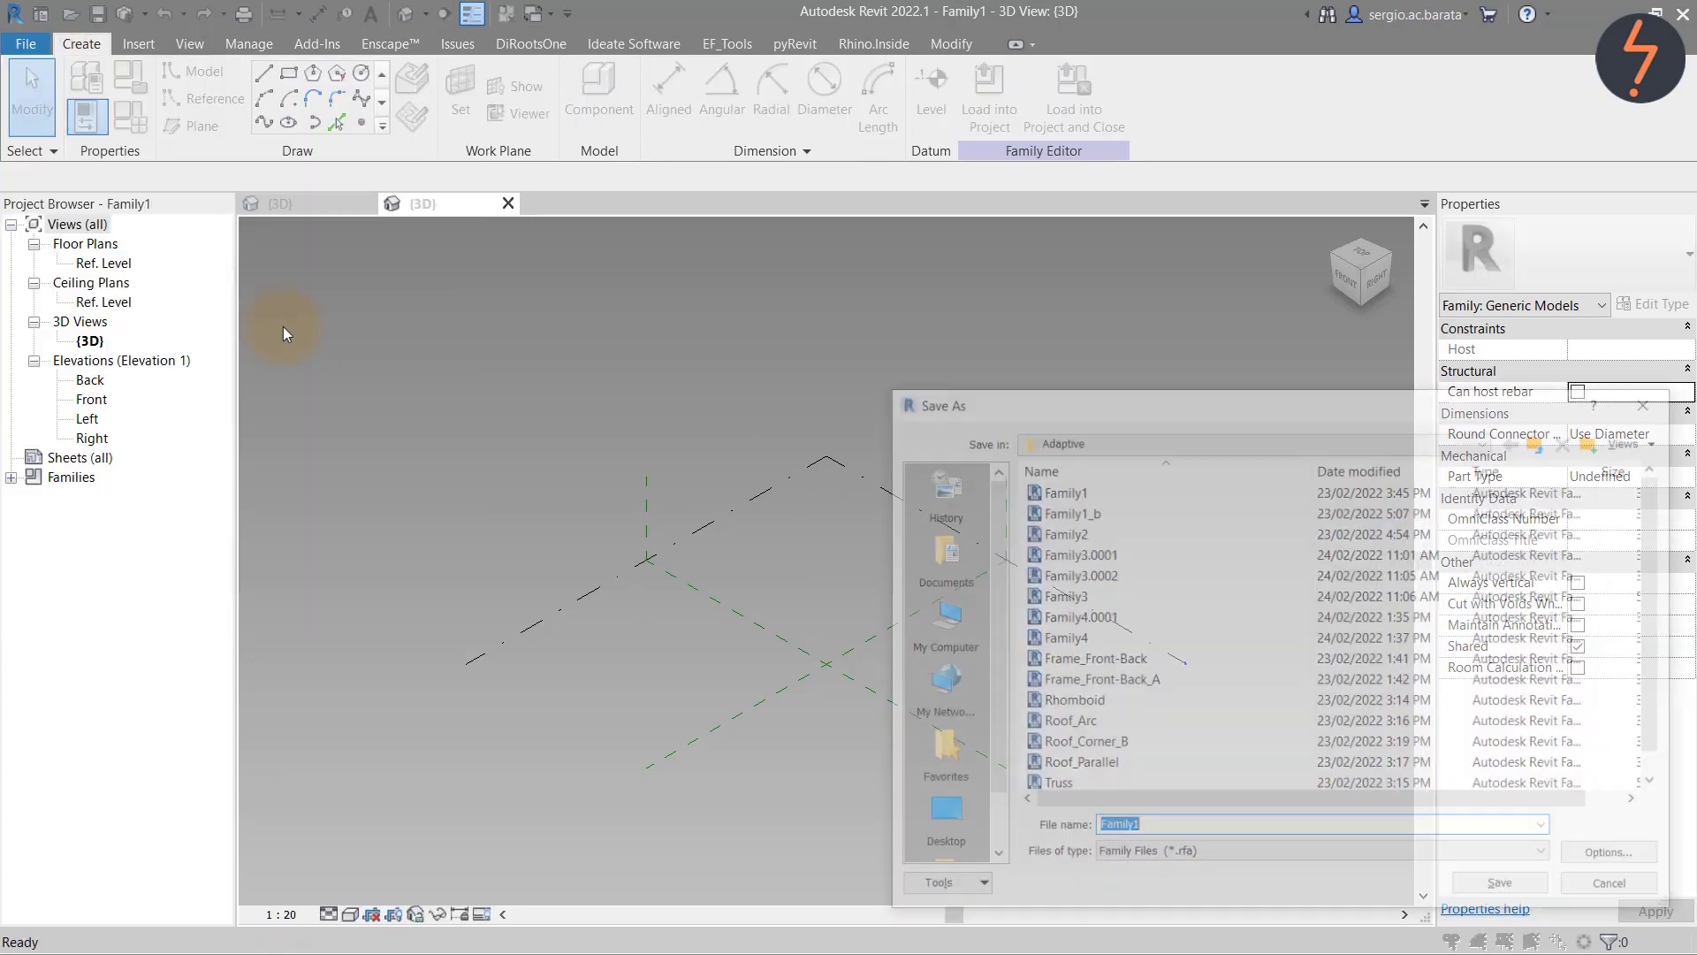
click(1216, 830)
key(BackSpace)
text(5)
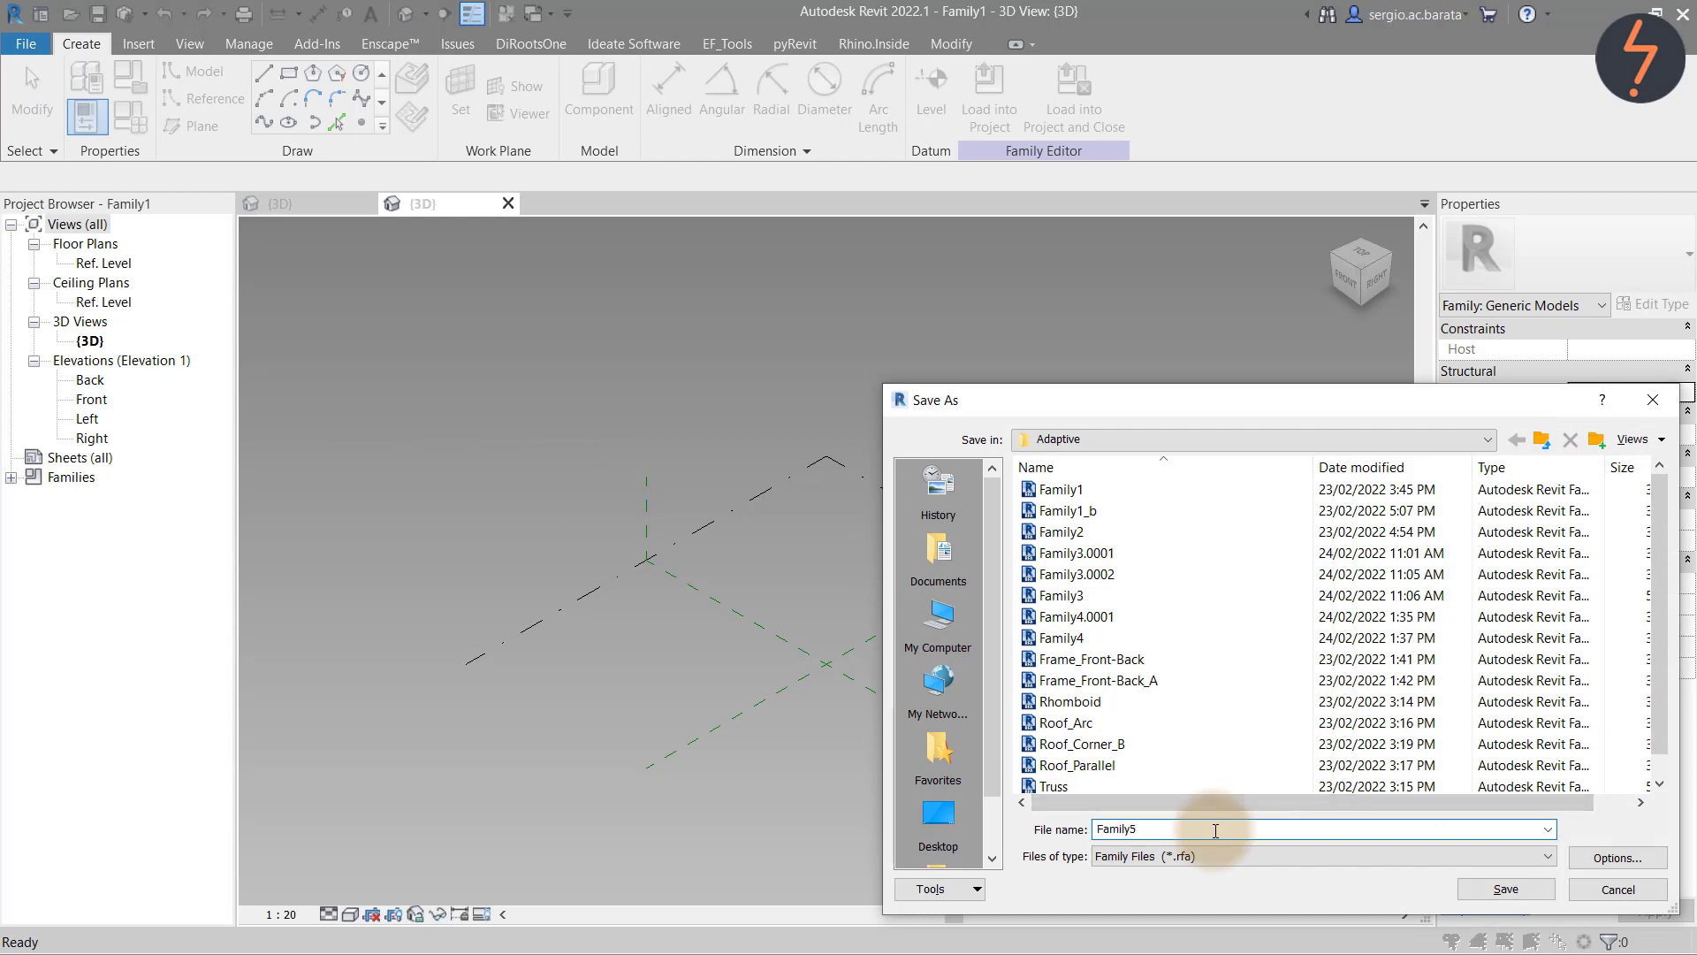
click(1489, 889)
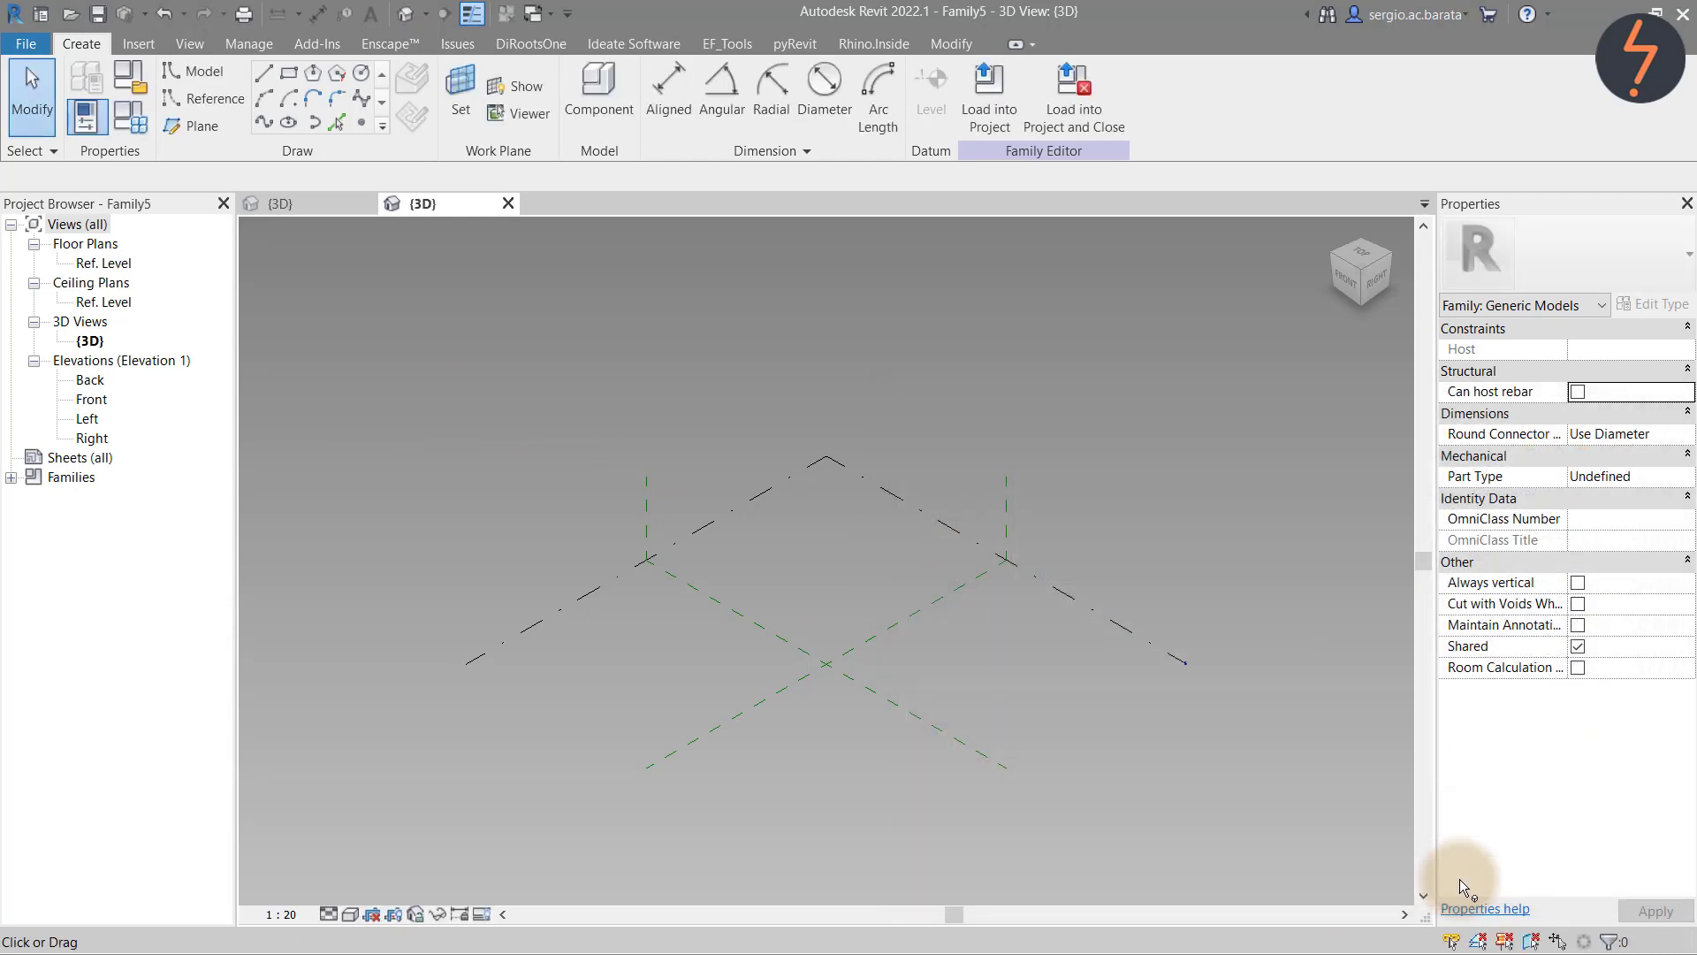
From the Ref. Level floor plan, set the Center (Front/Back) reference plane as the work plane and open the Front elevation
double_click(104, 263)
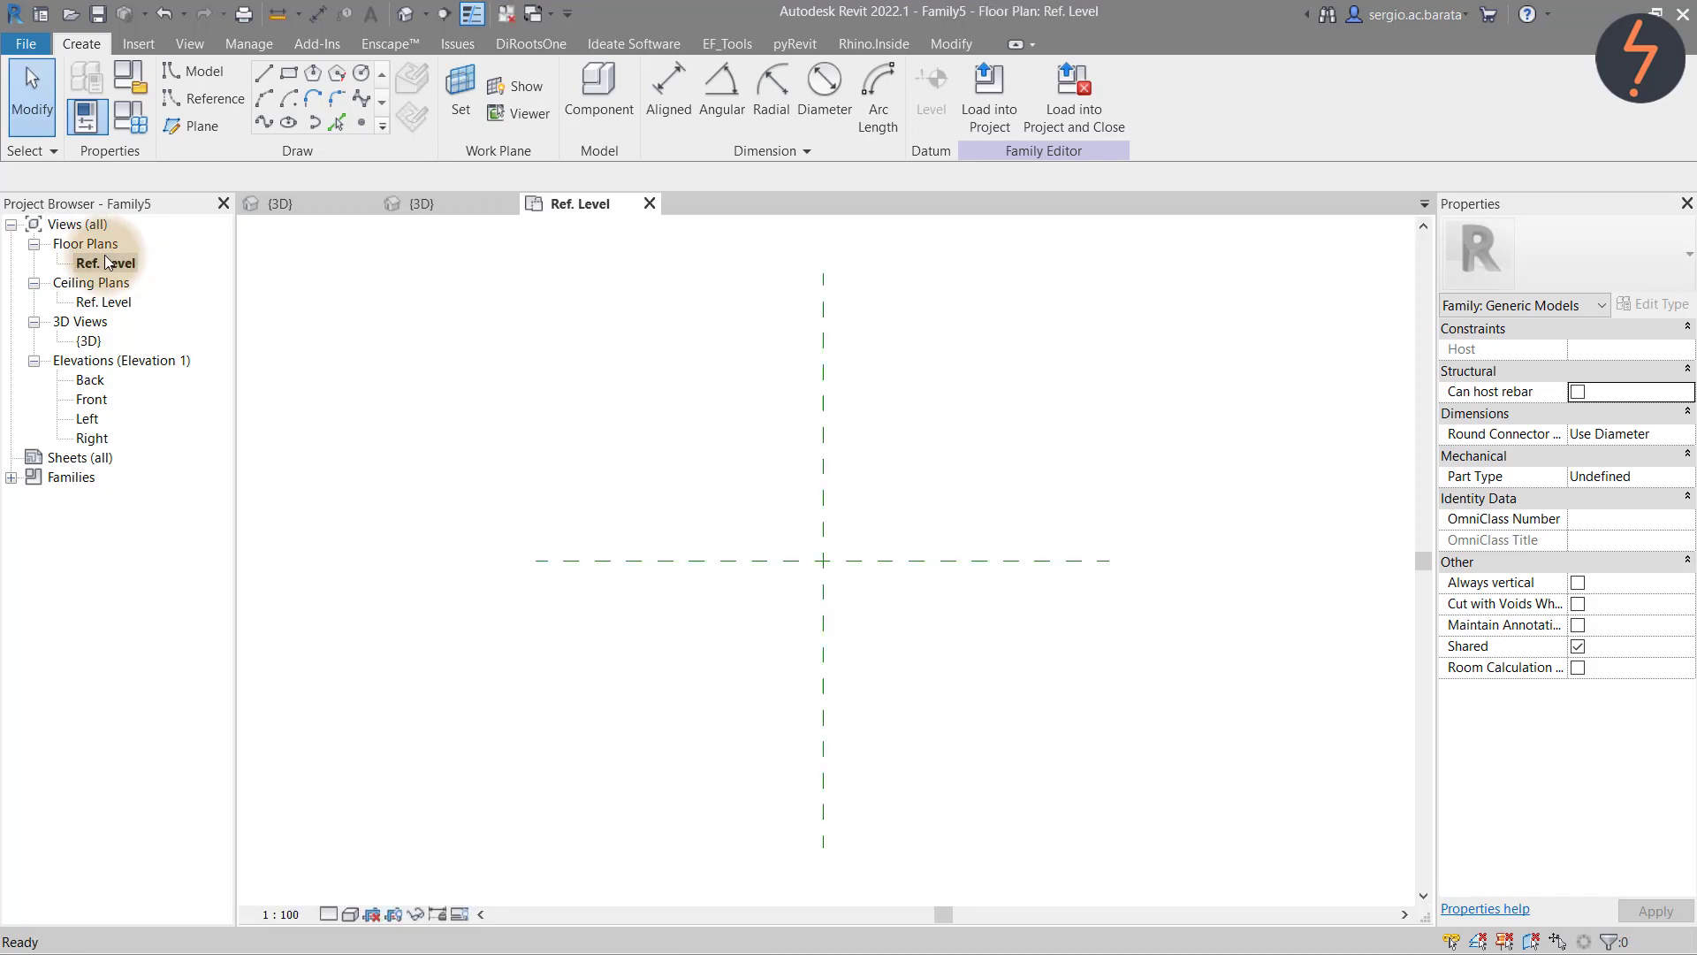
click(463, 98)
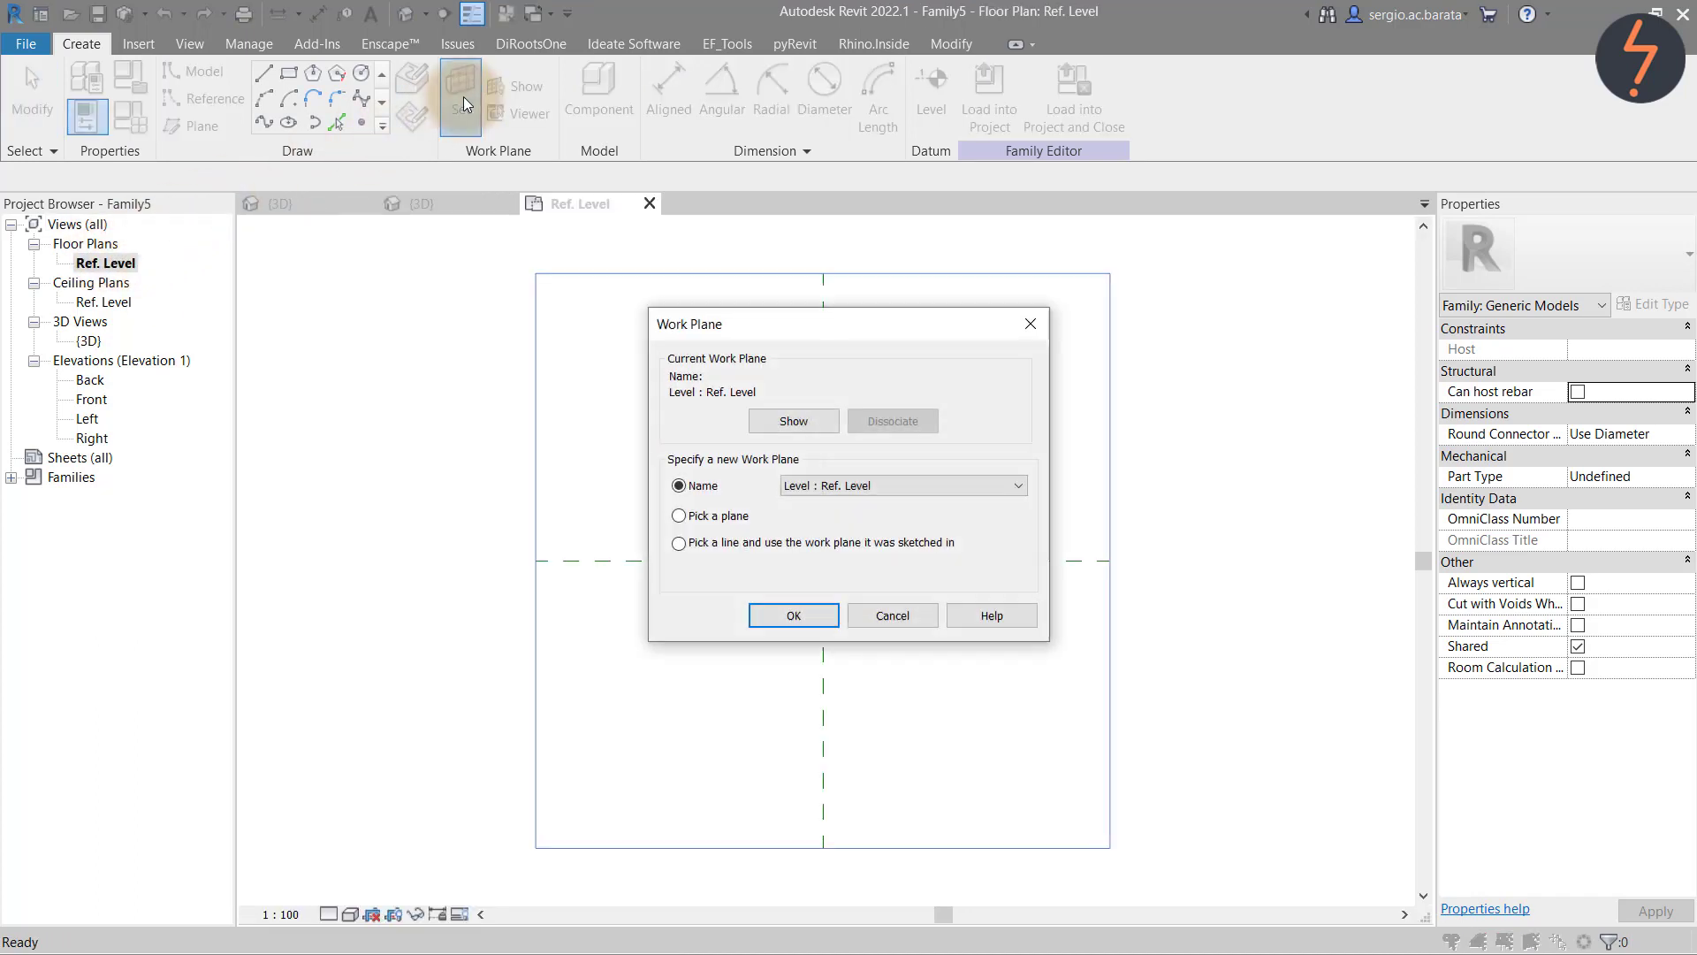
click(794, 615)
click(746, 561)
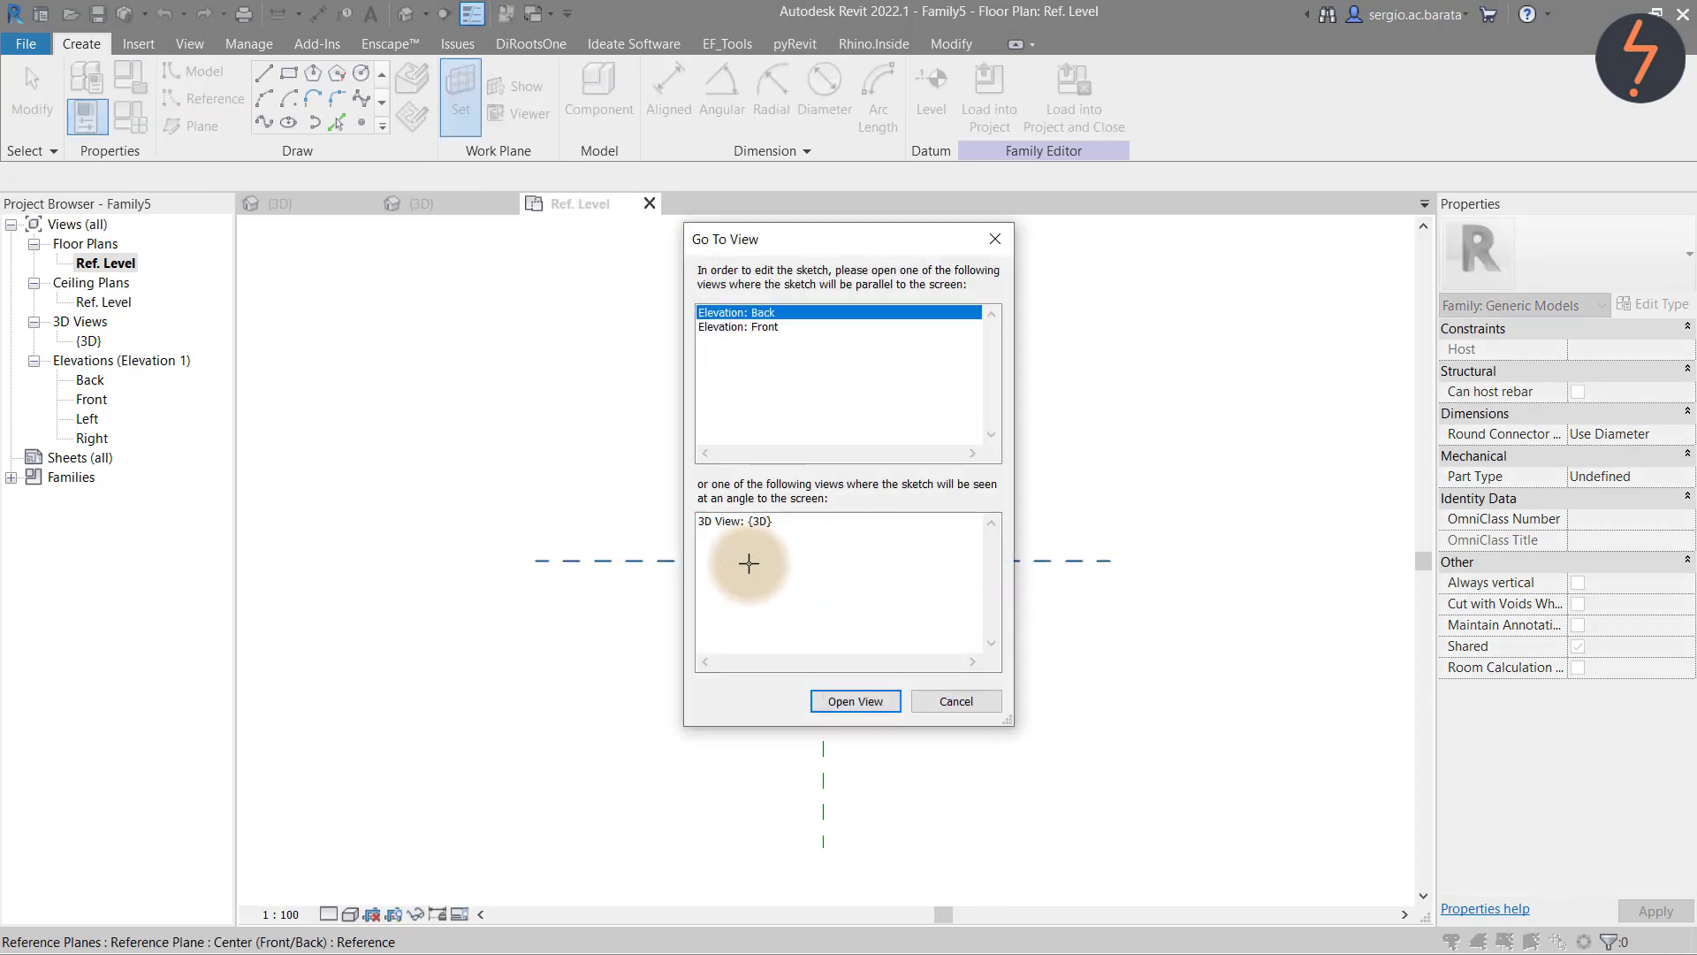
click(754, 328)
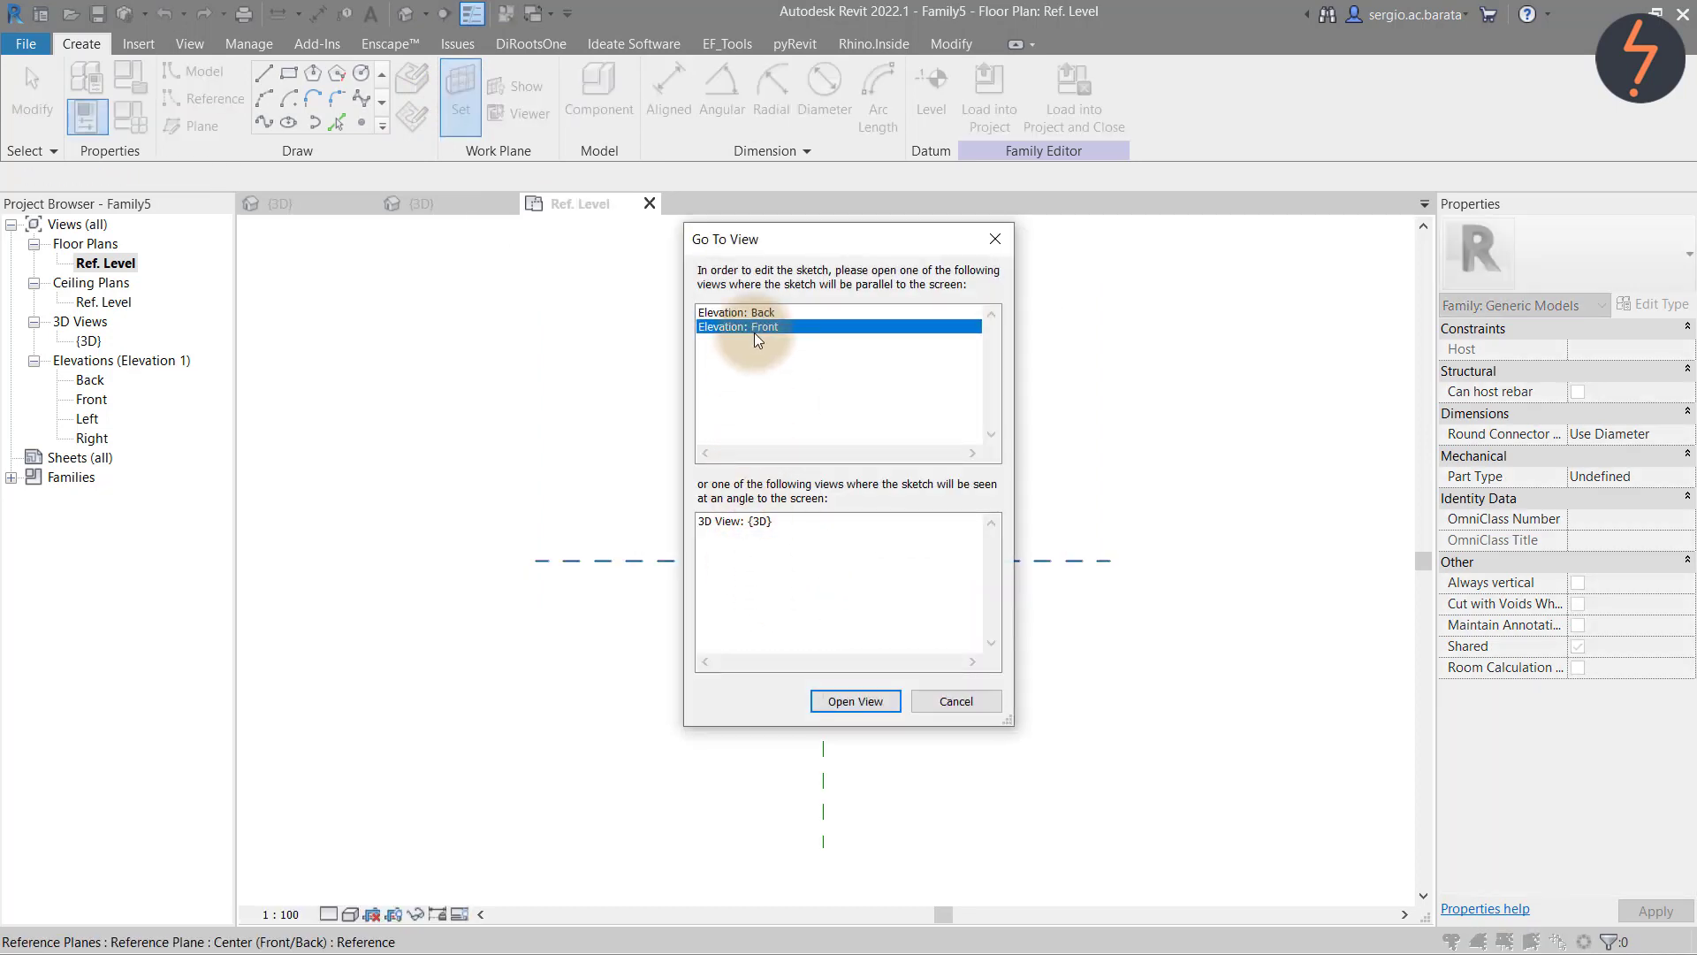
click(855, 701)
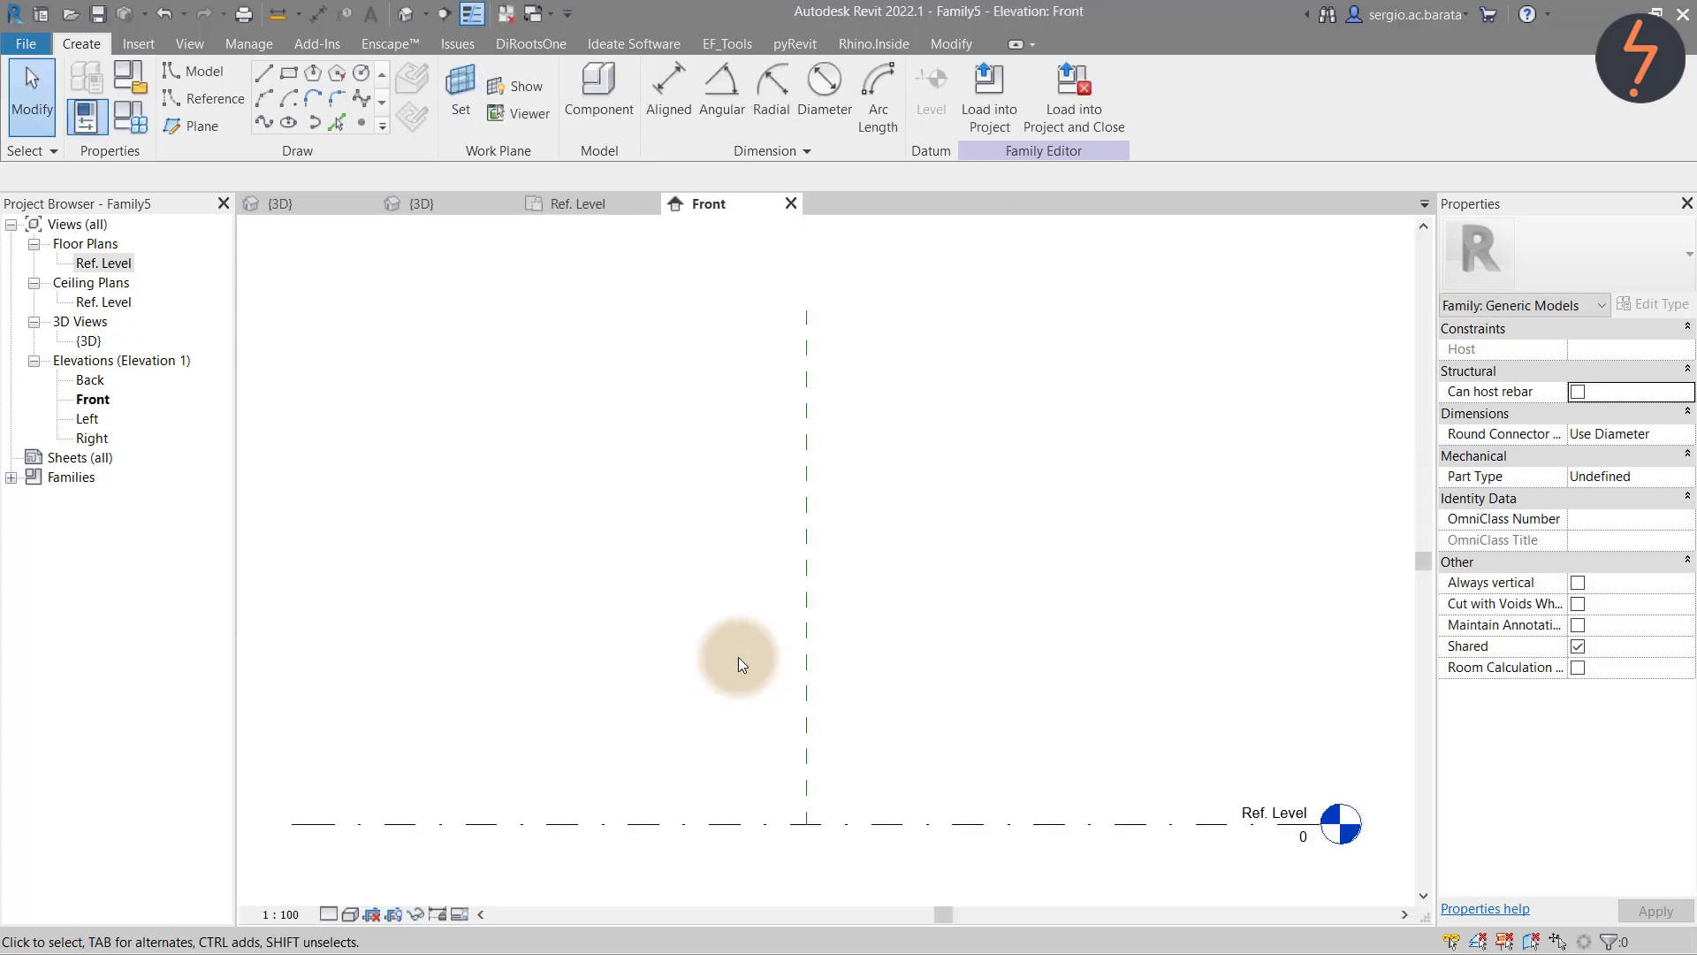
Import the CAD file Stadium - Section_A.dwg into the Front elevation, limited to the current view only
click(147, 51)
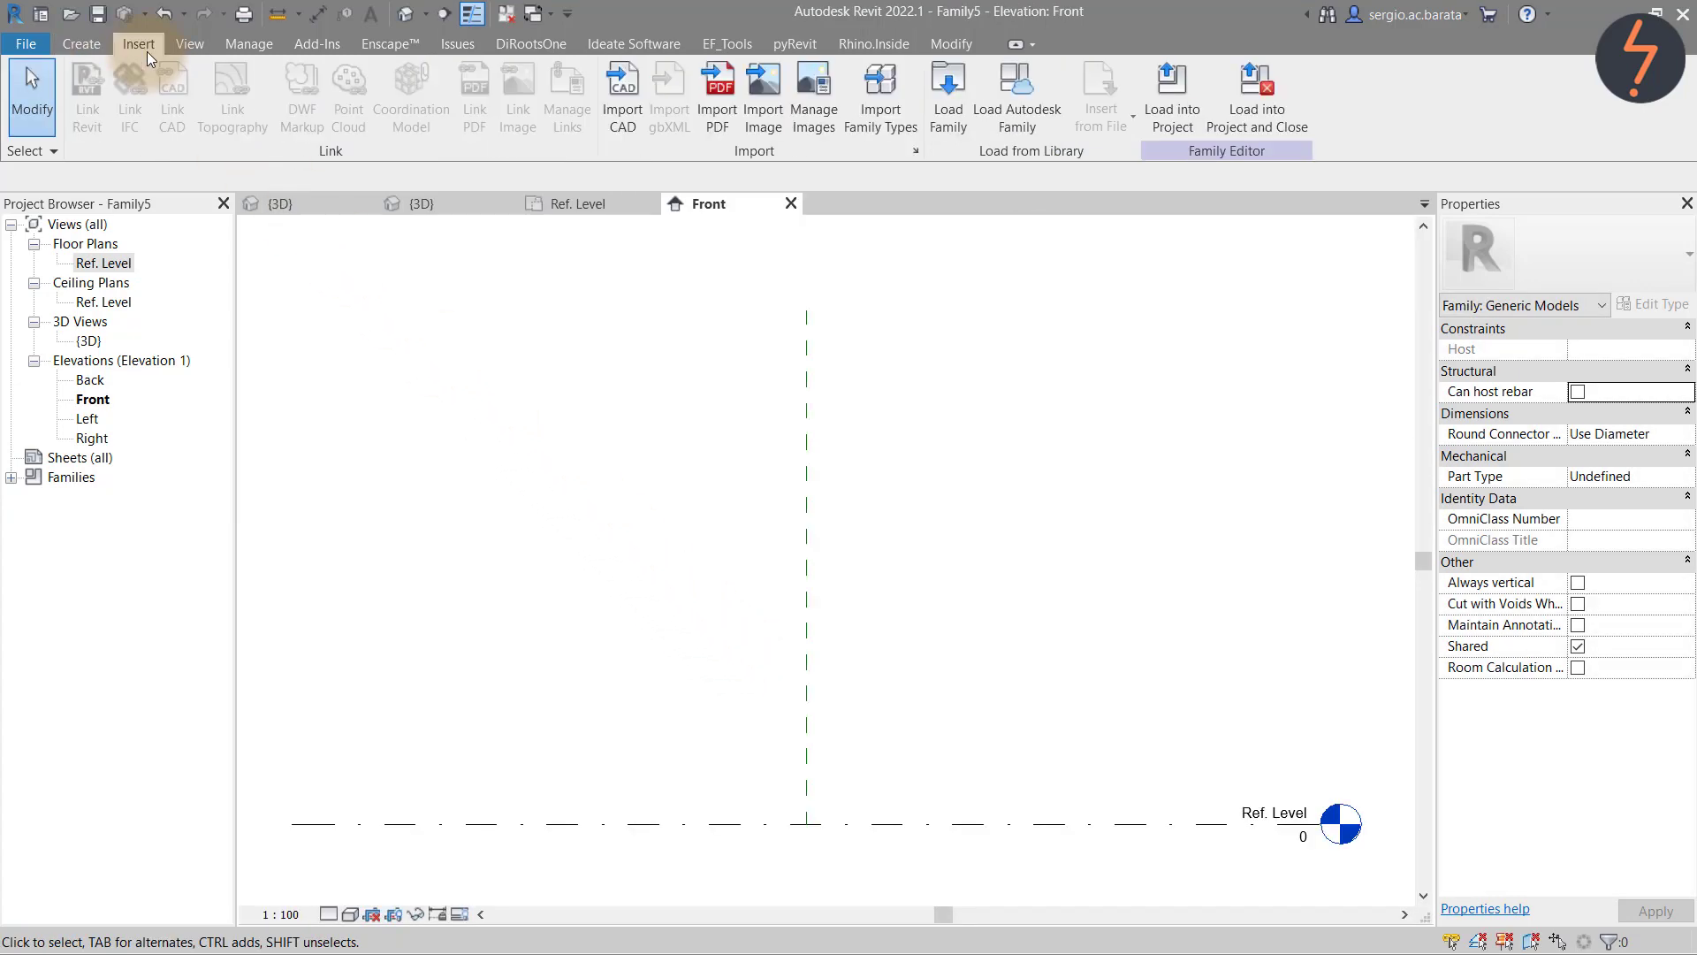
click(603, 118)
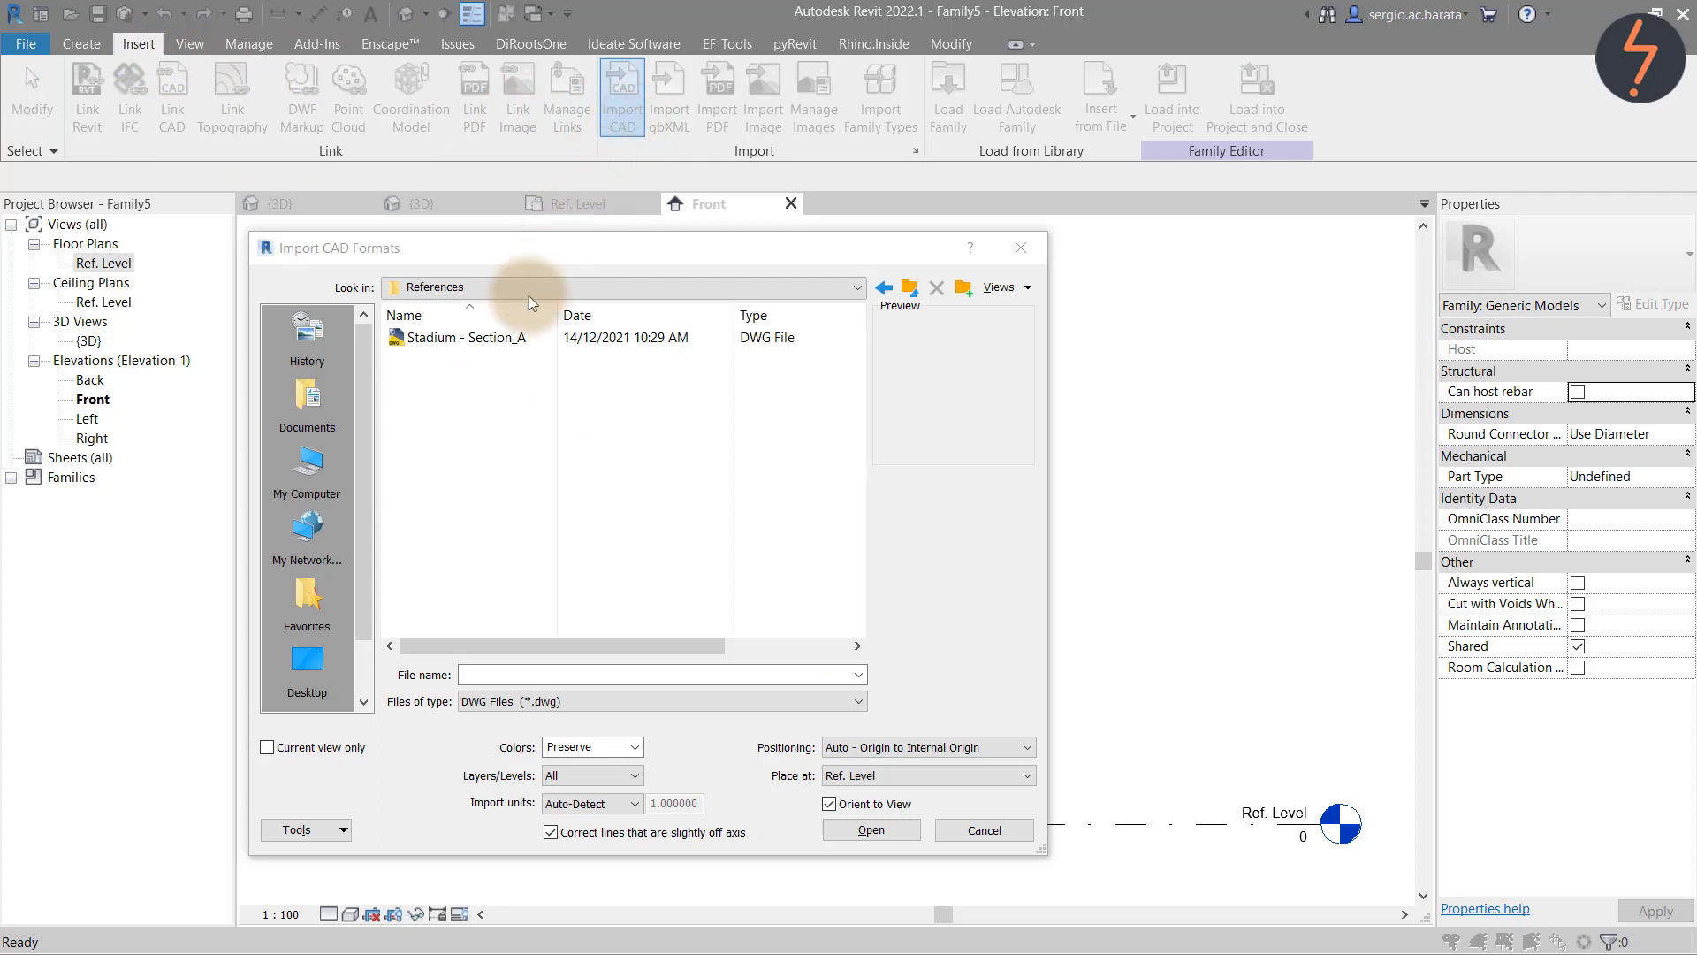
click(482, 336)
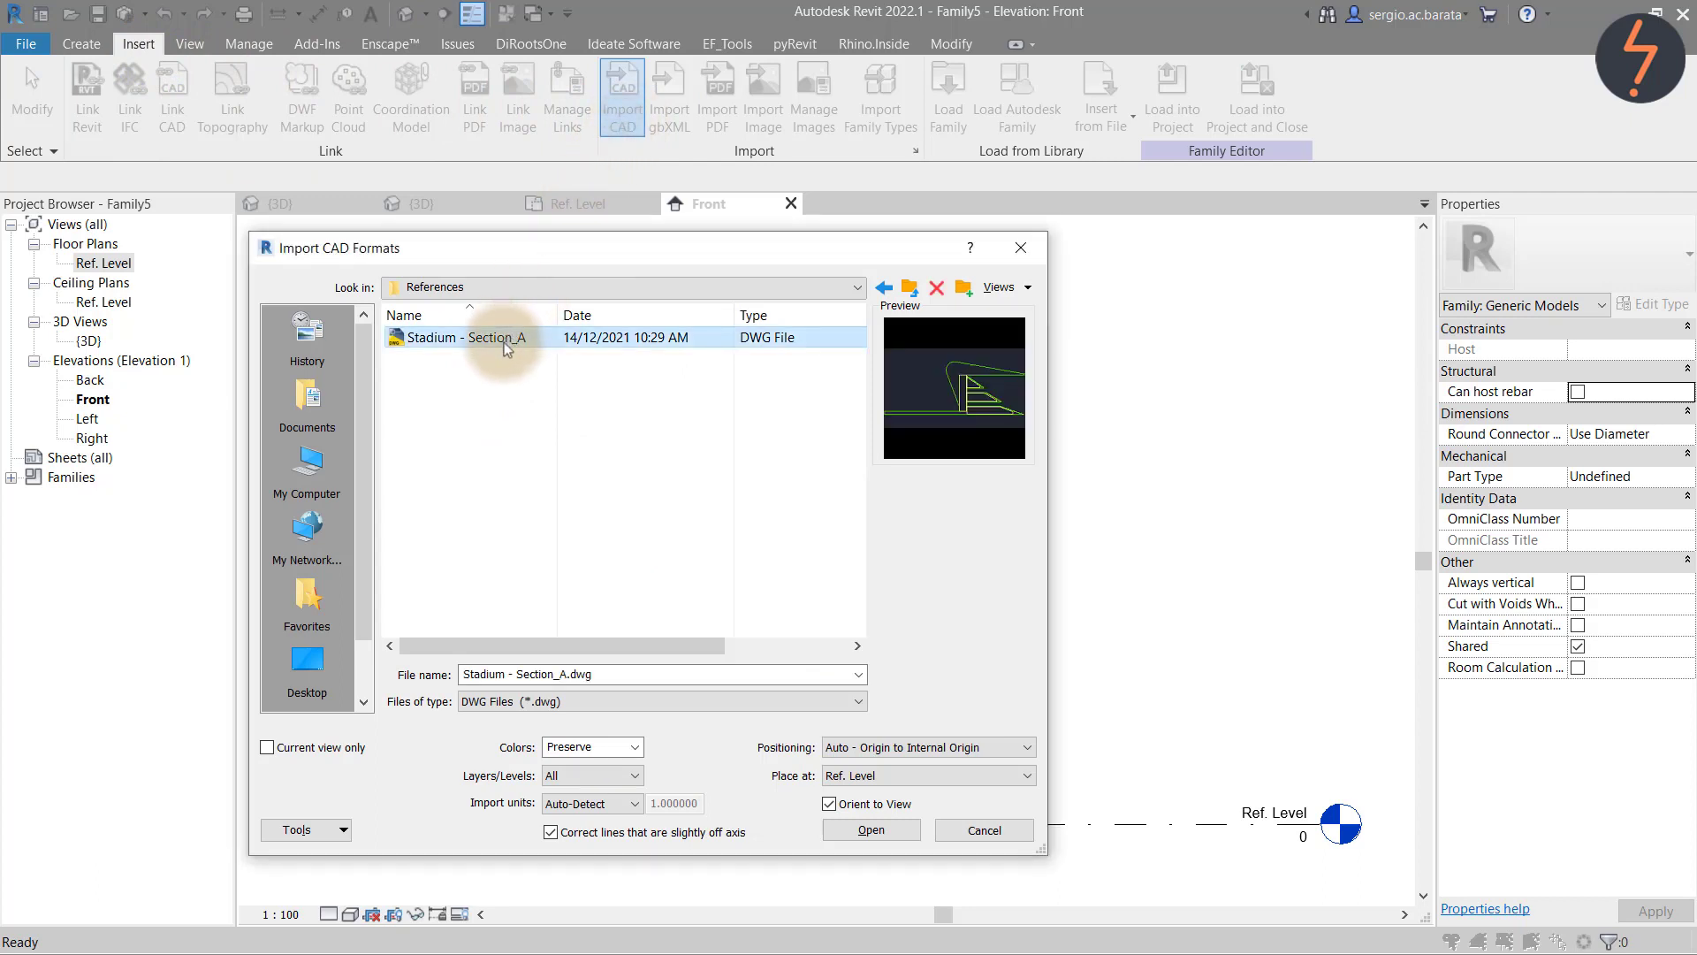
click(348, 747)
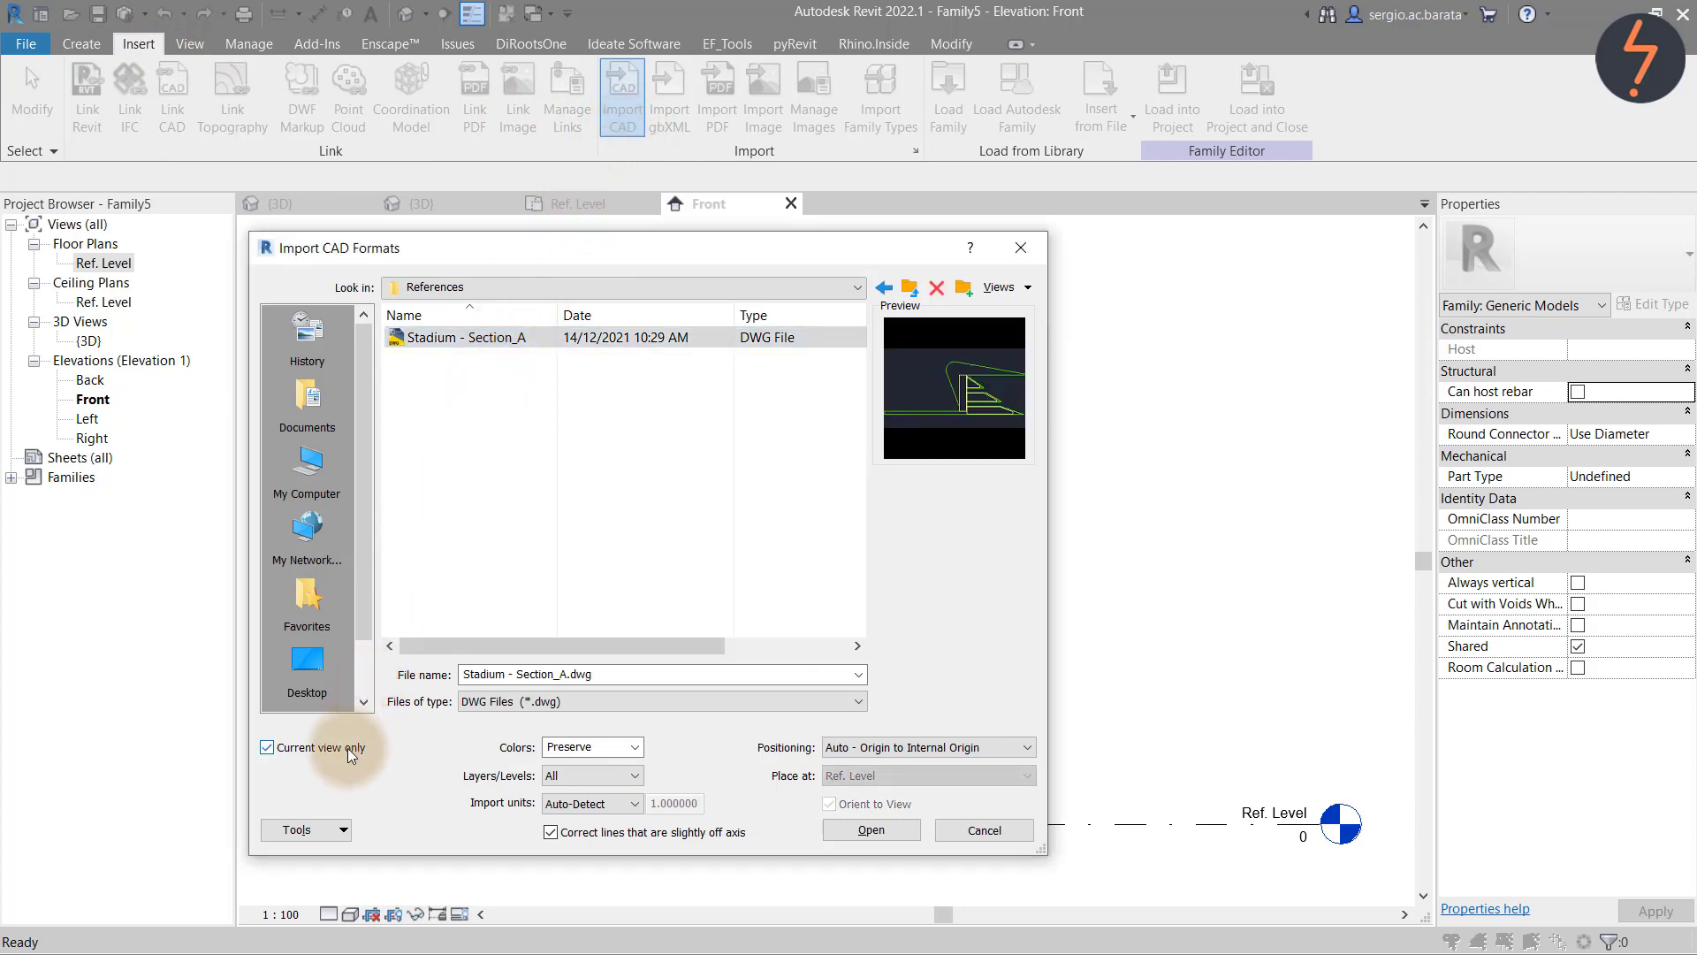
click(871, 831)
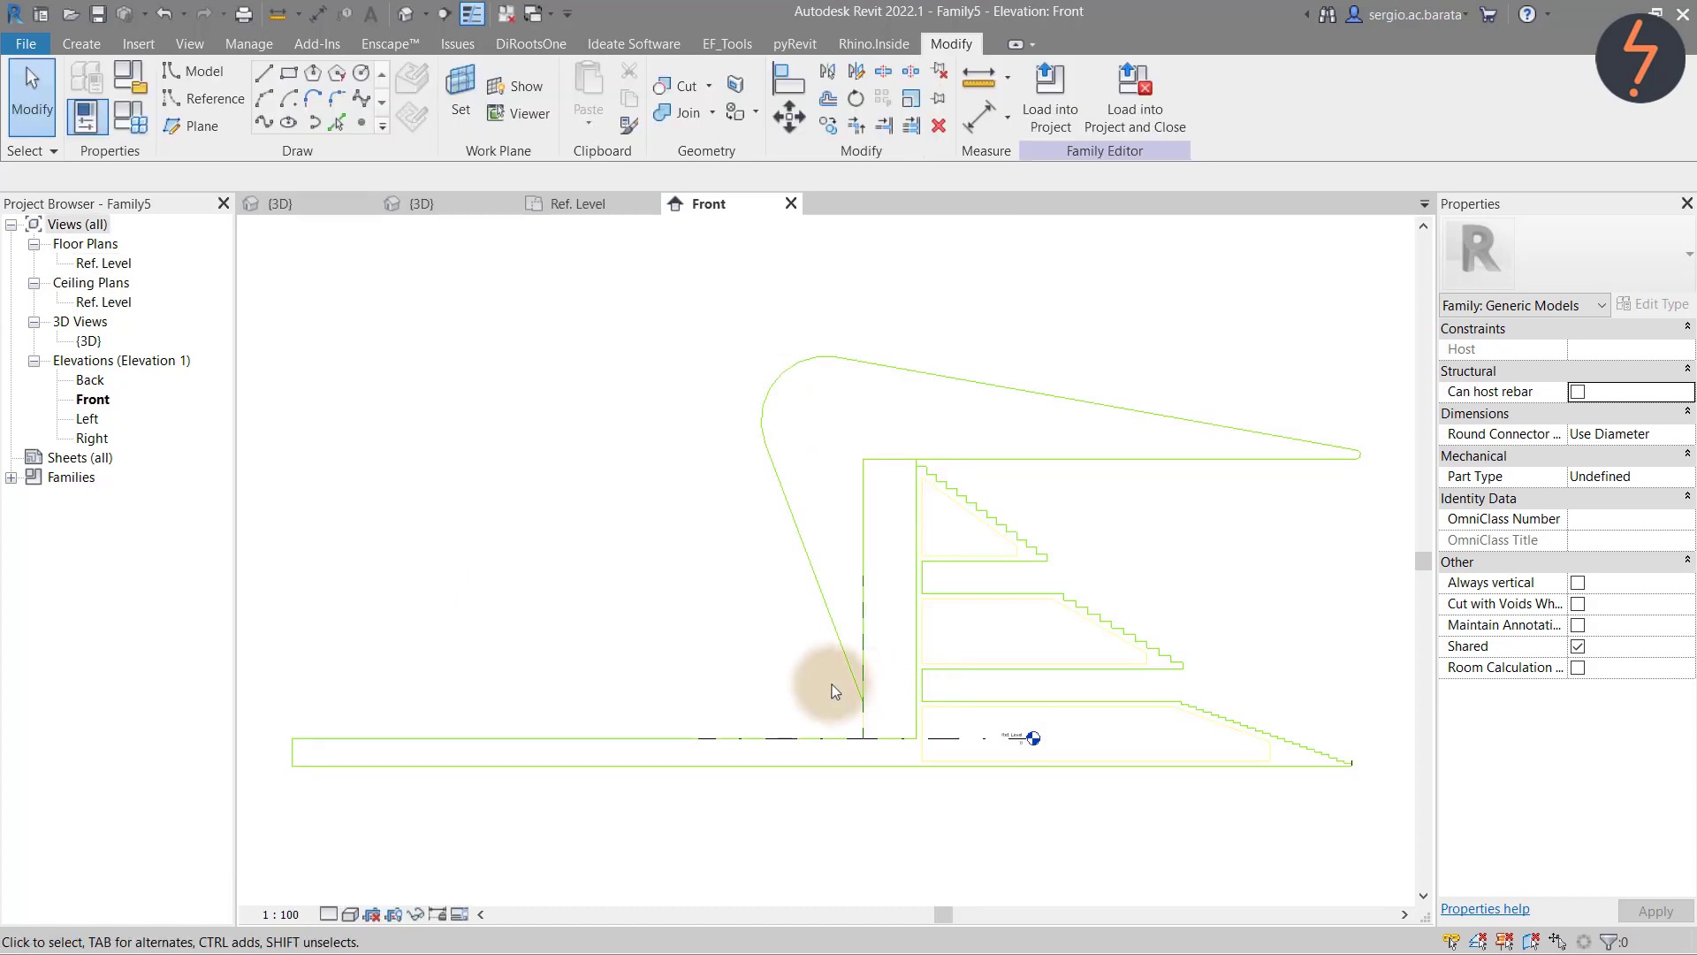
Copy Ref. Level up to 3500 at the foot of the sloped facade line and to 26000 at the wall's top
right_click(659, 640)
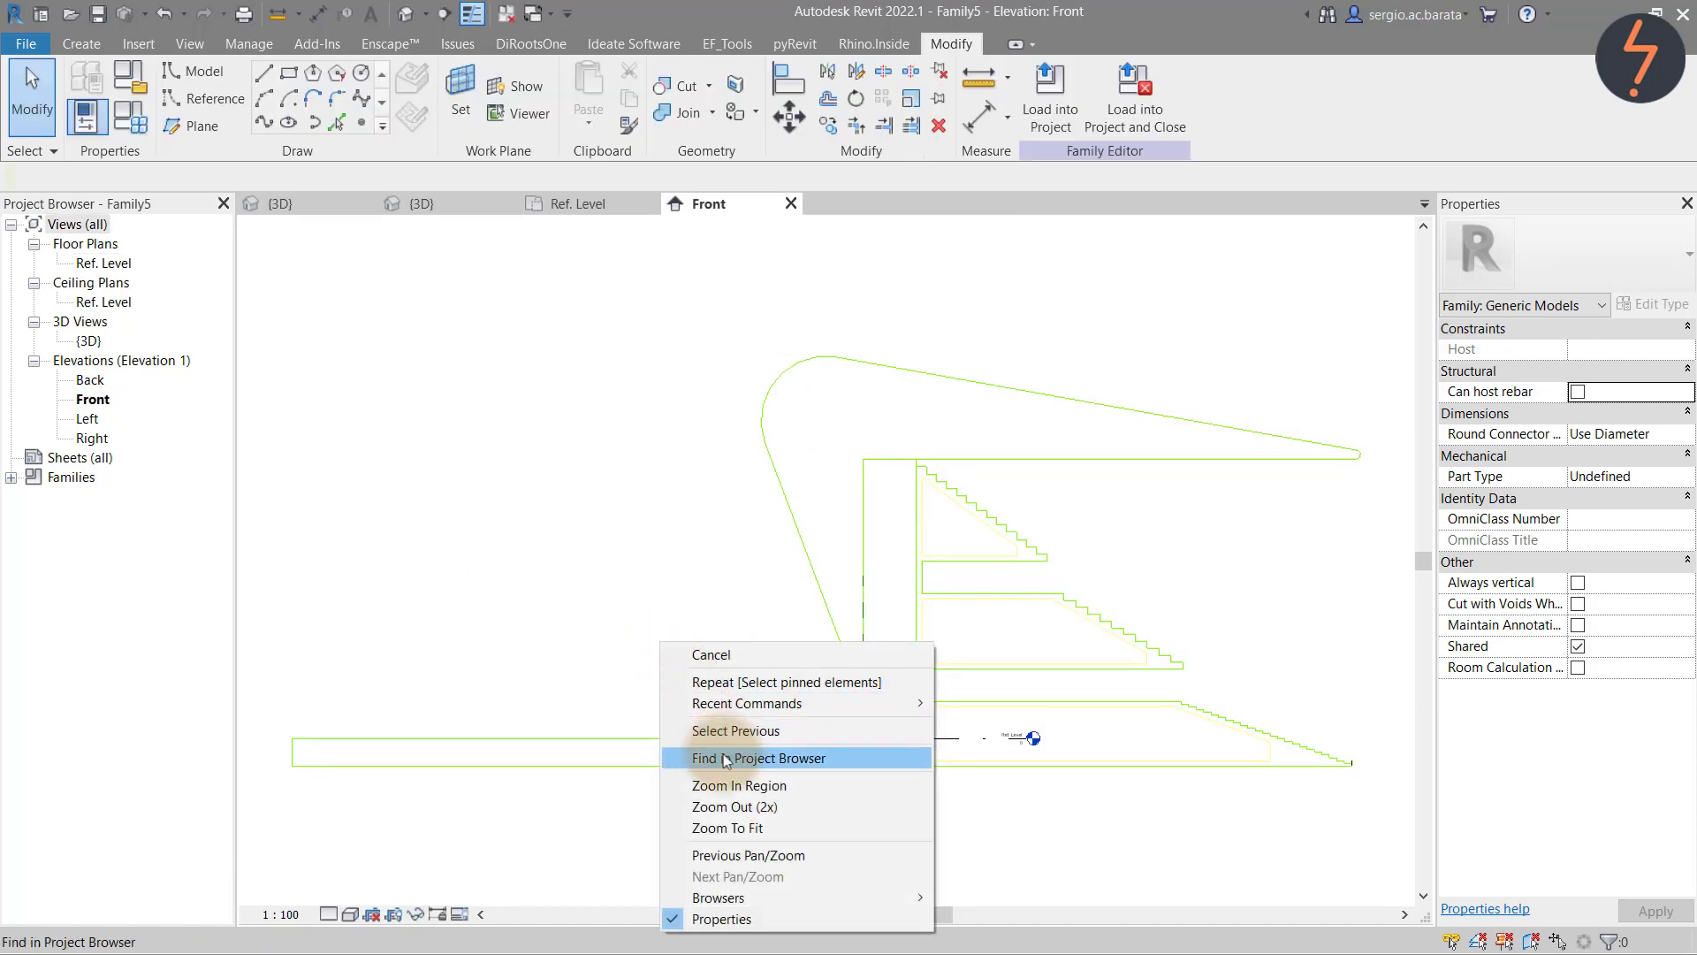
click(740, 785)
mouse_move(644, 427)
mouse_down()
mouse_move(1004, 663)
mouse_move(1119, 774)
mouse_up()
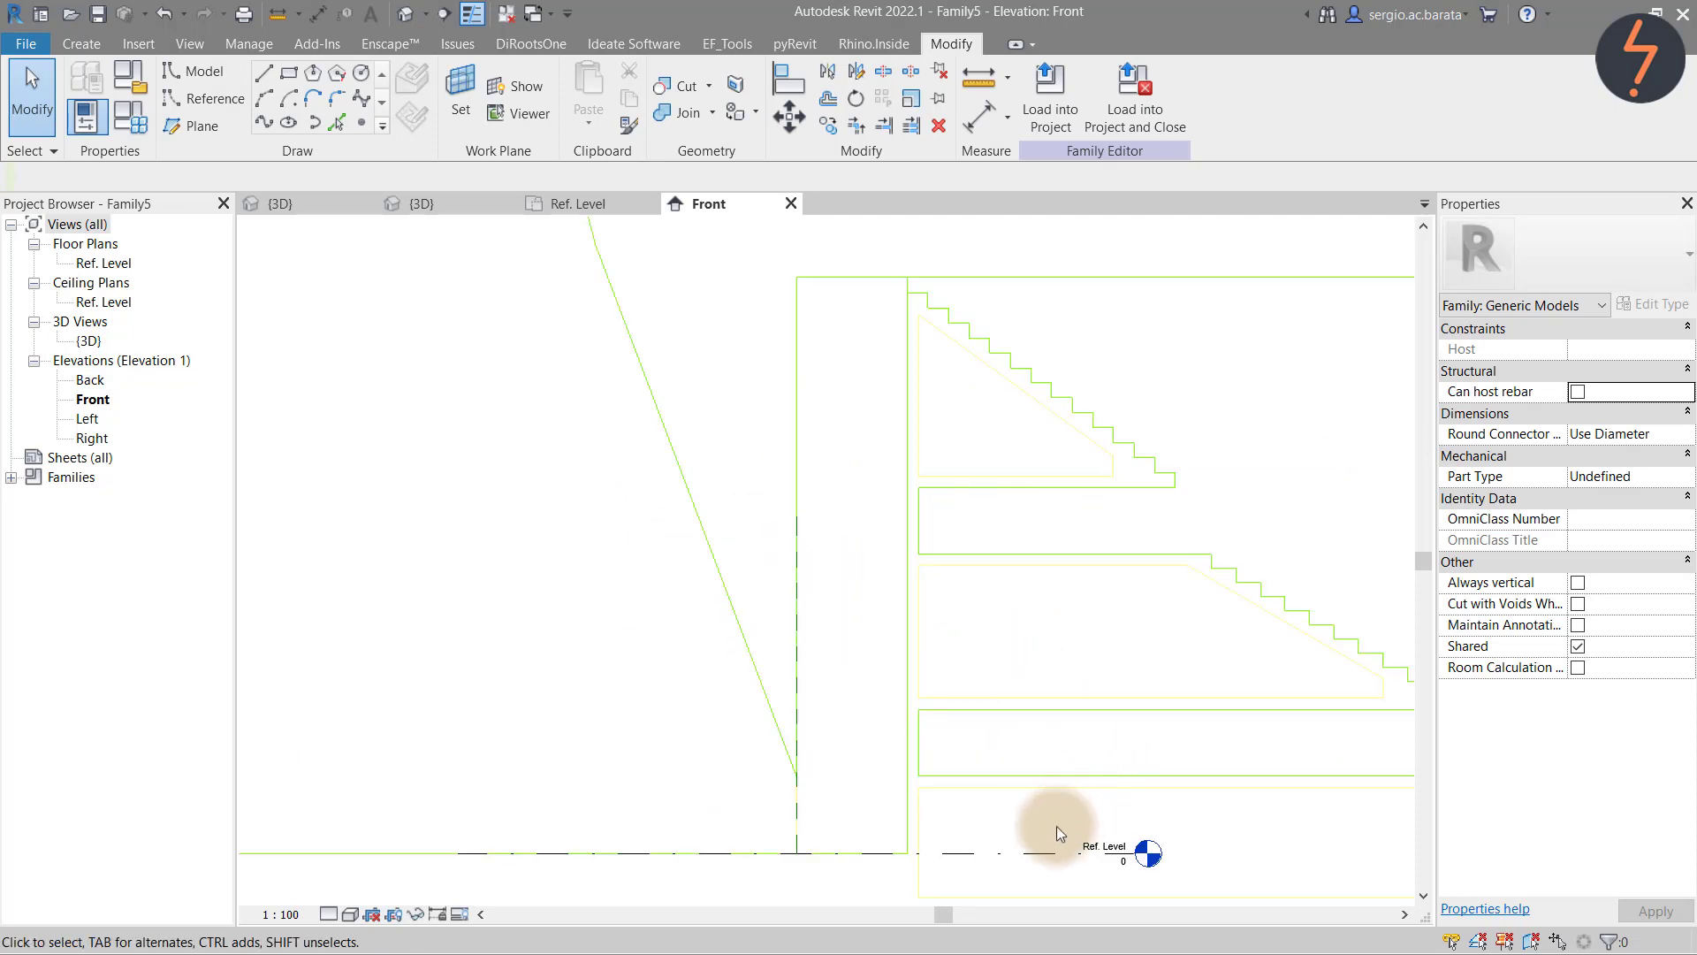
click(1037, 854)
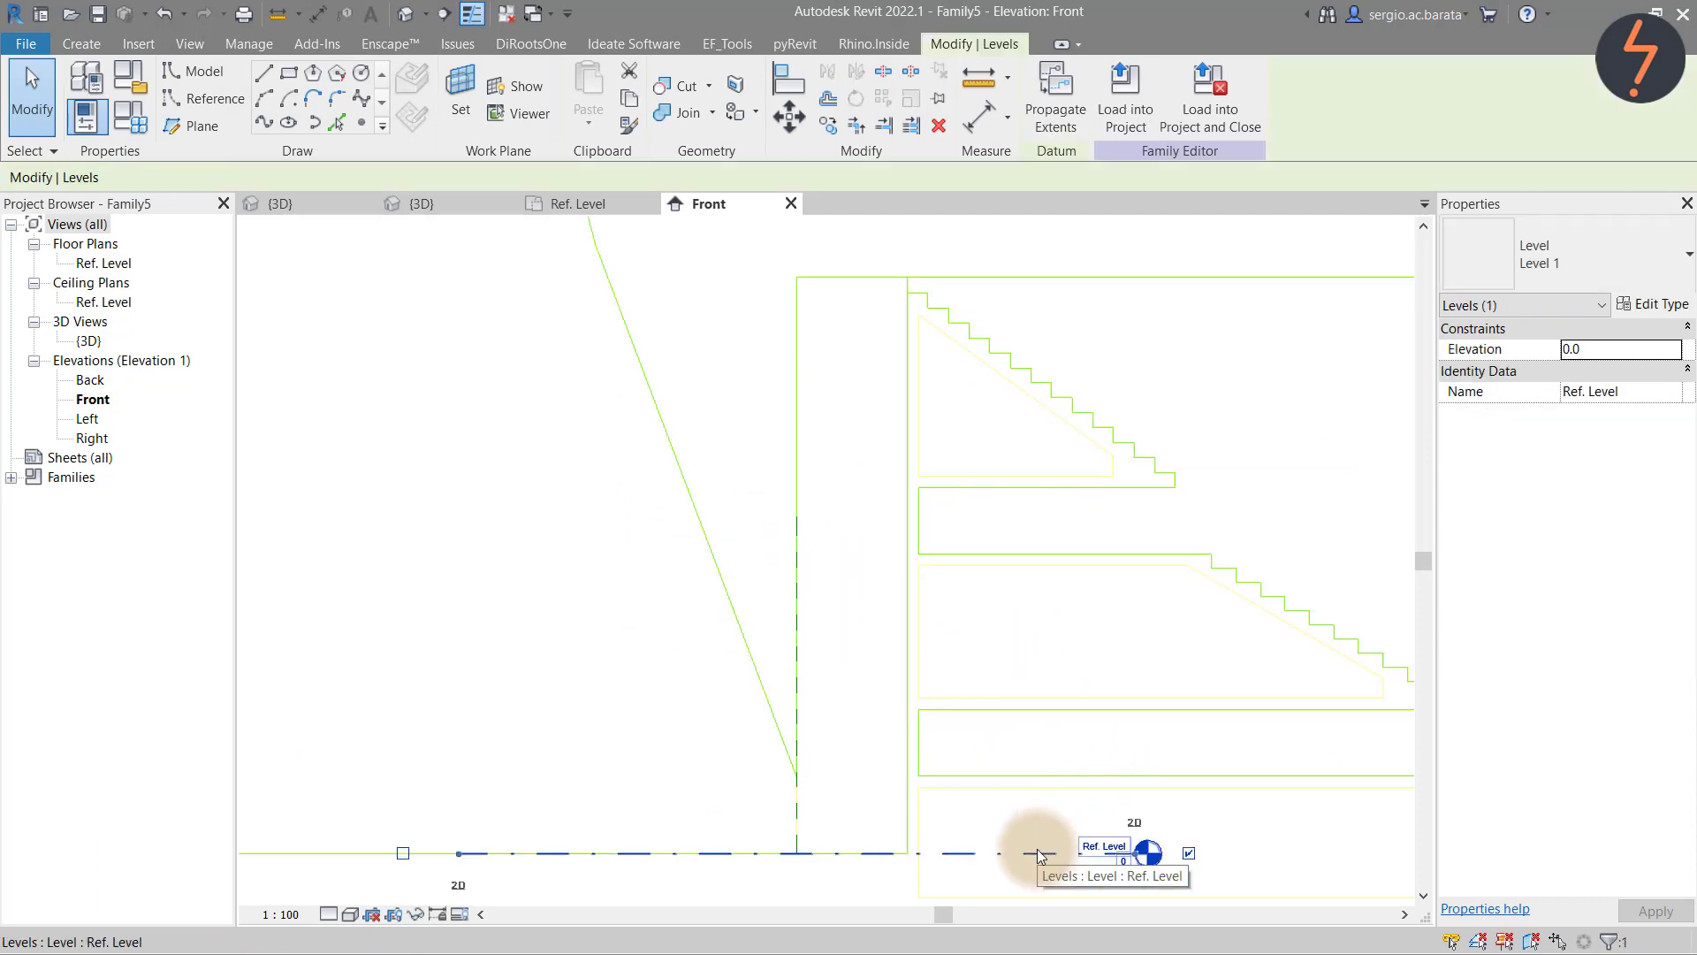
key(c)
key(o)
click(1037, 854)
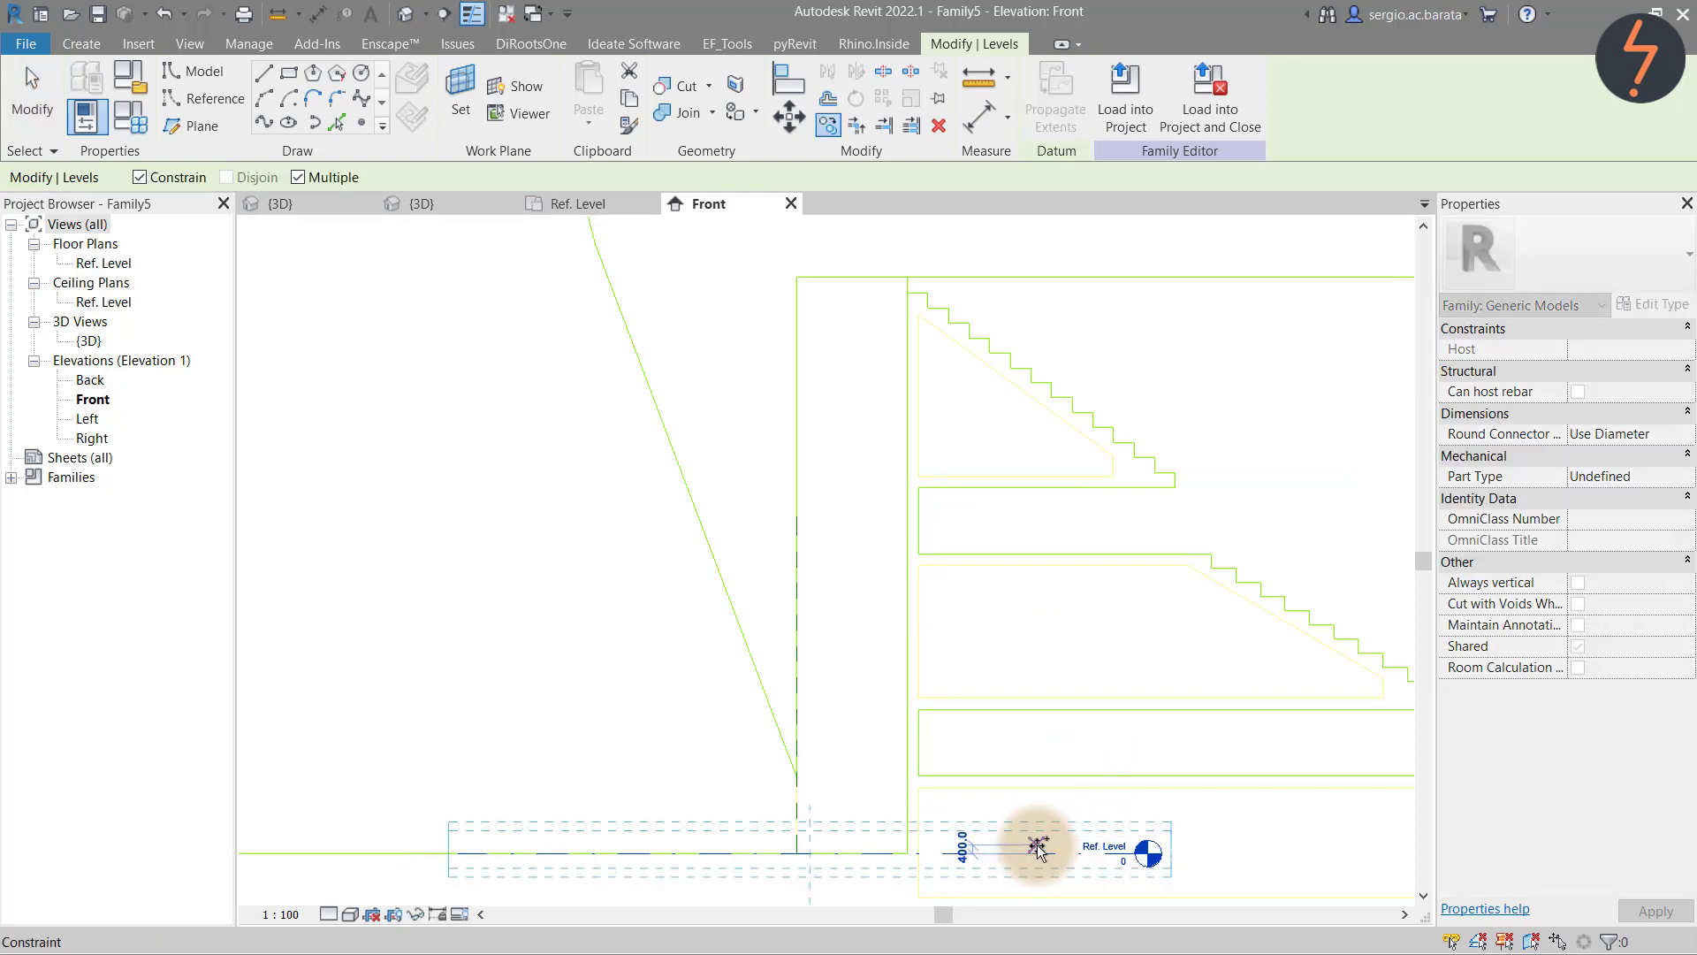
click(1036, 776)
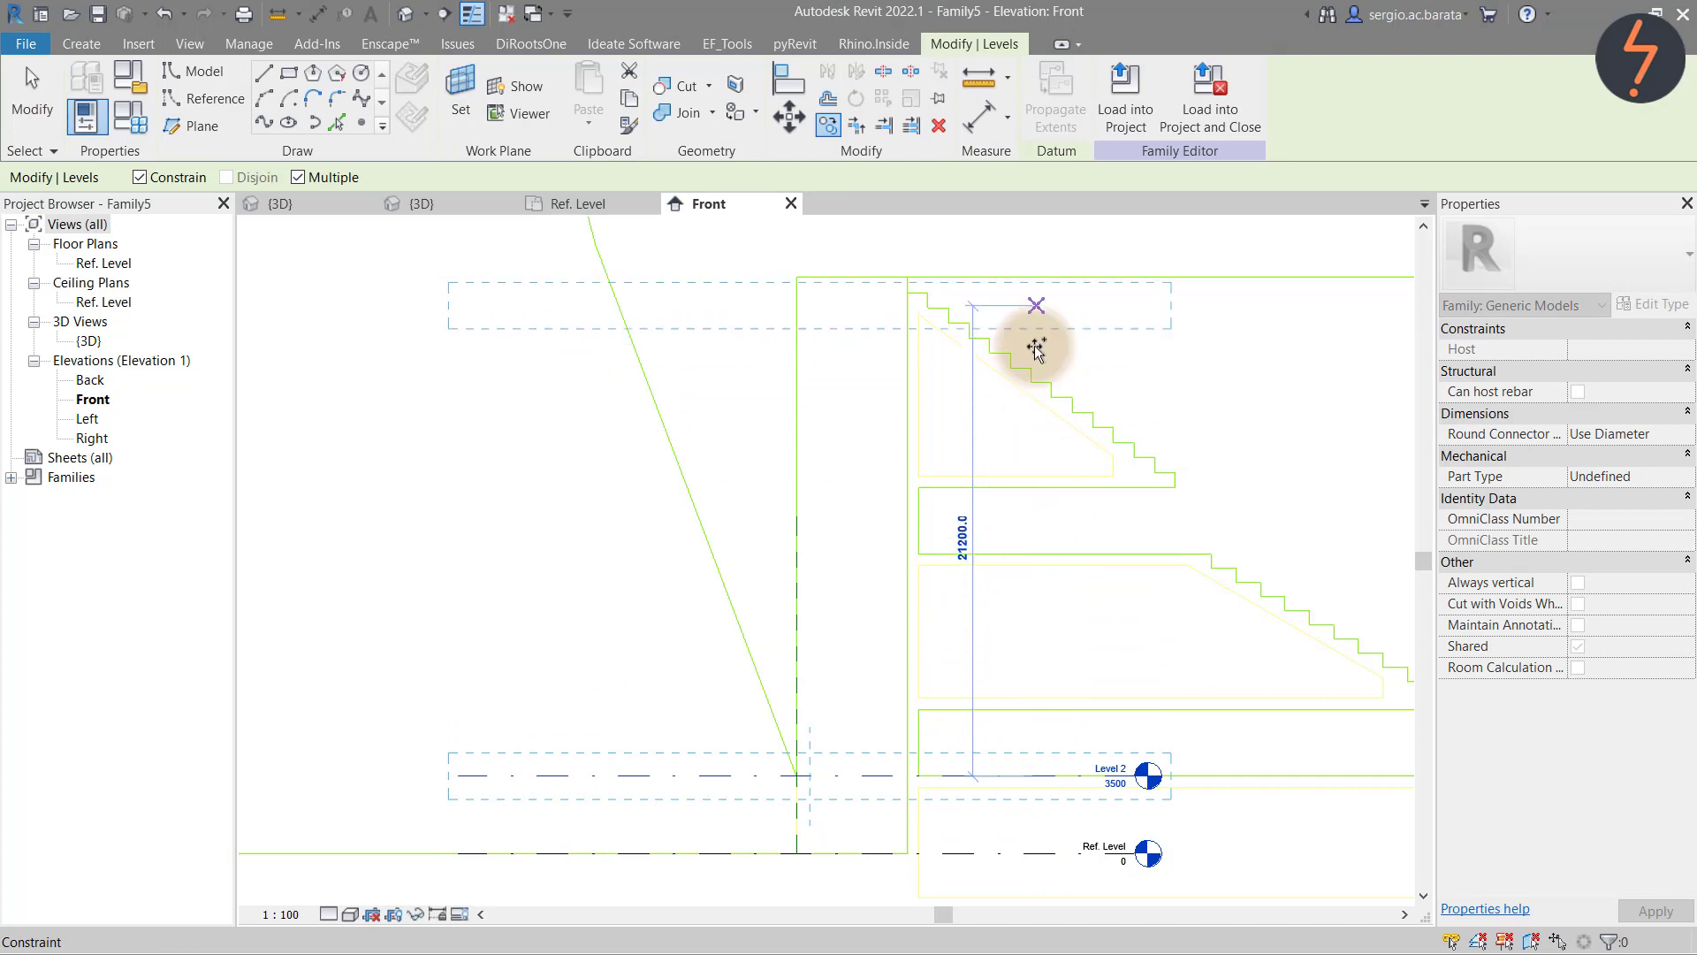
click(1035, 274)
key(Escape)
key(Escape)
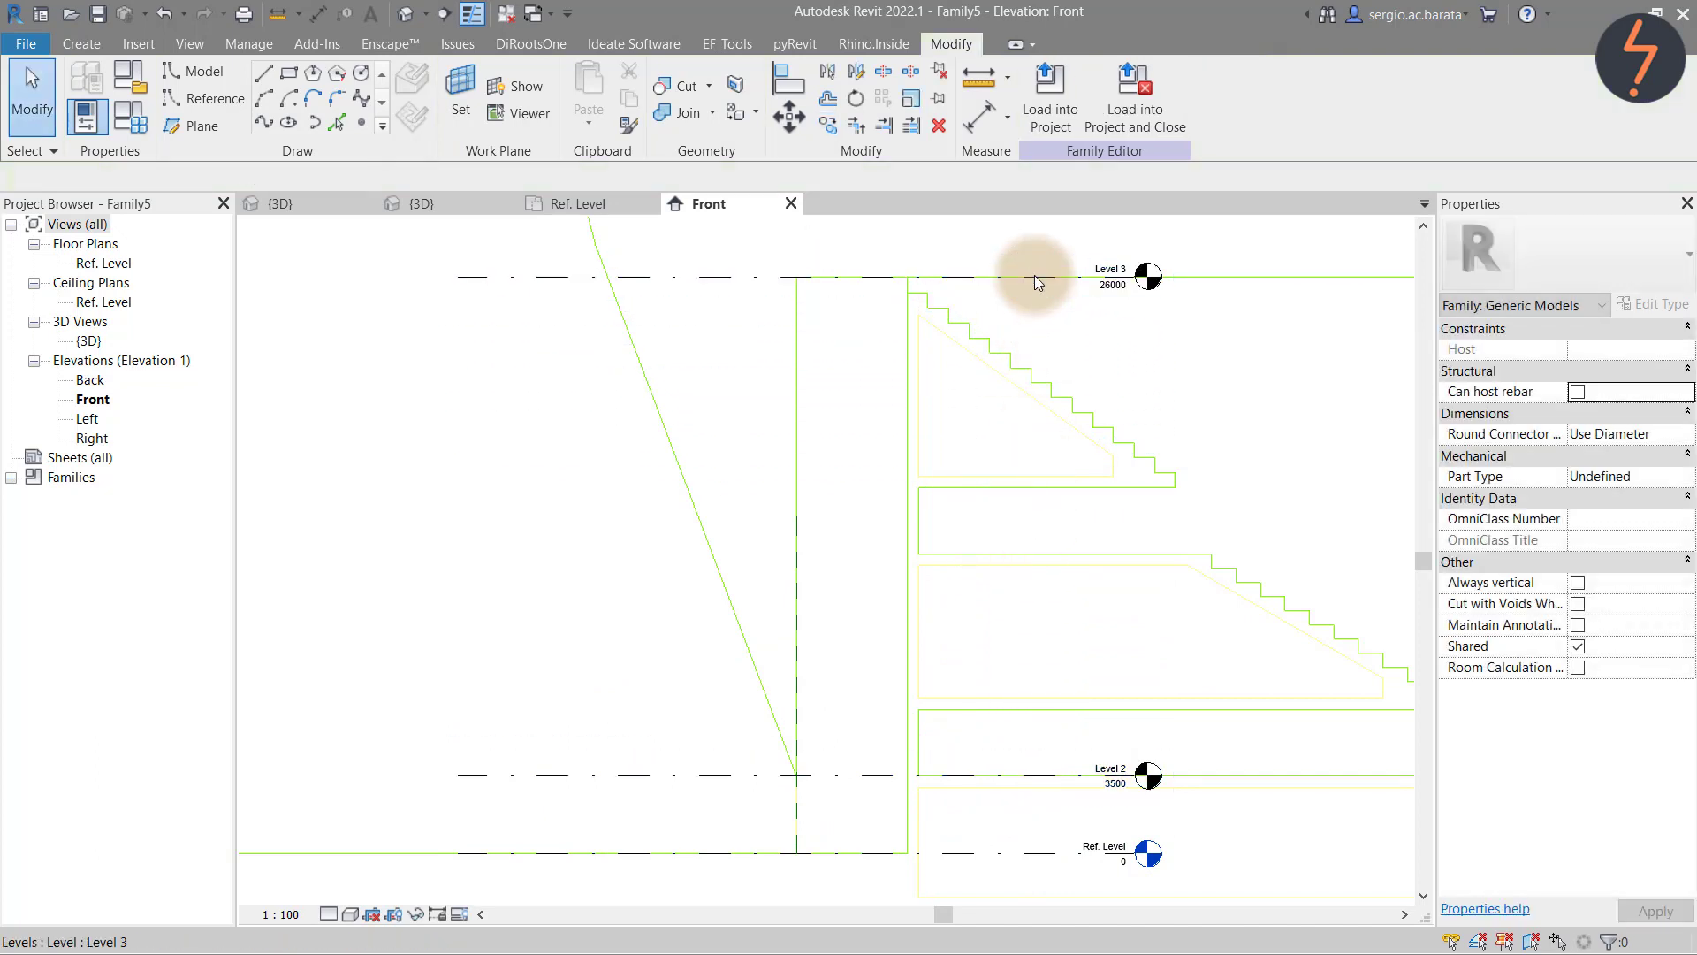
Trace the imported section's sloped facade line, rounded corner arc and roof slope as model lines using Pick Lines with zero offset
right_click(1130, 367)
click(1220, 555)
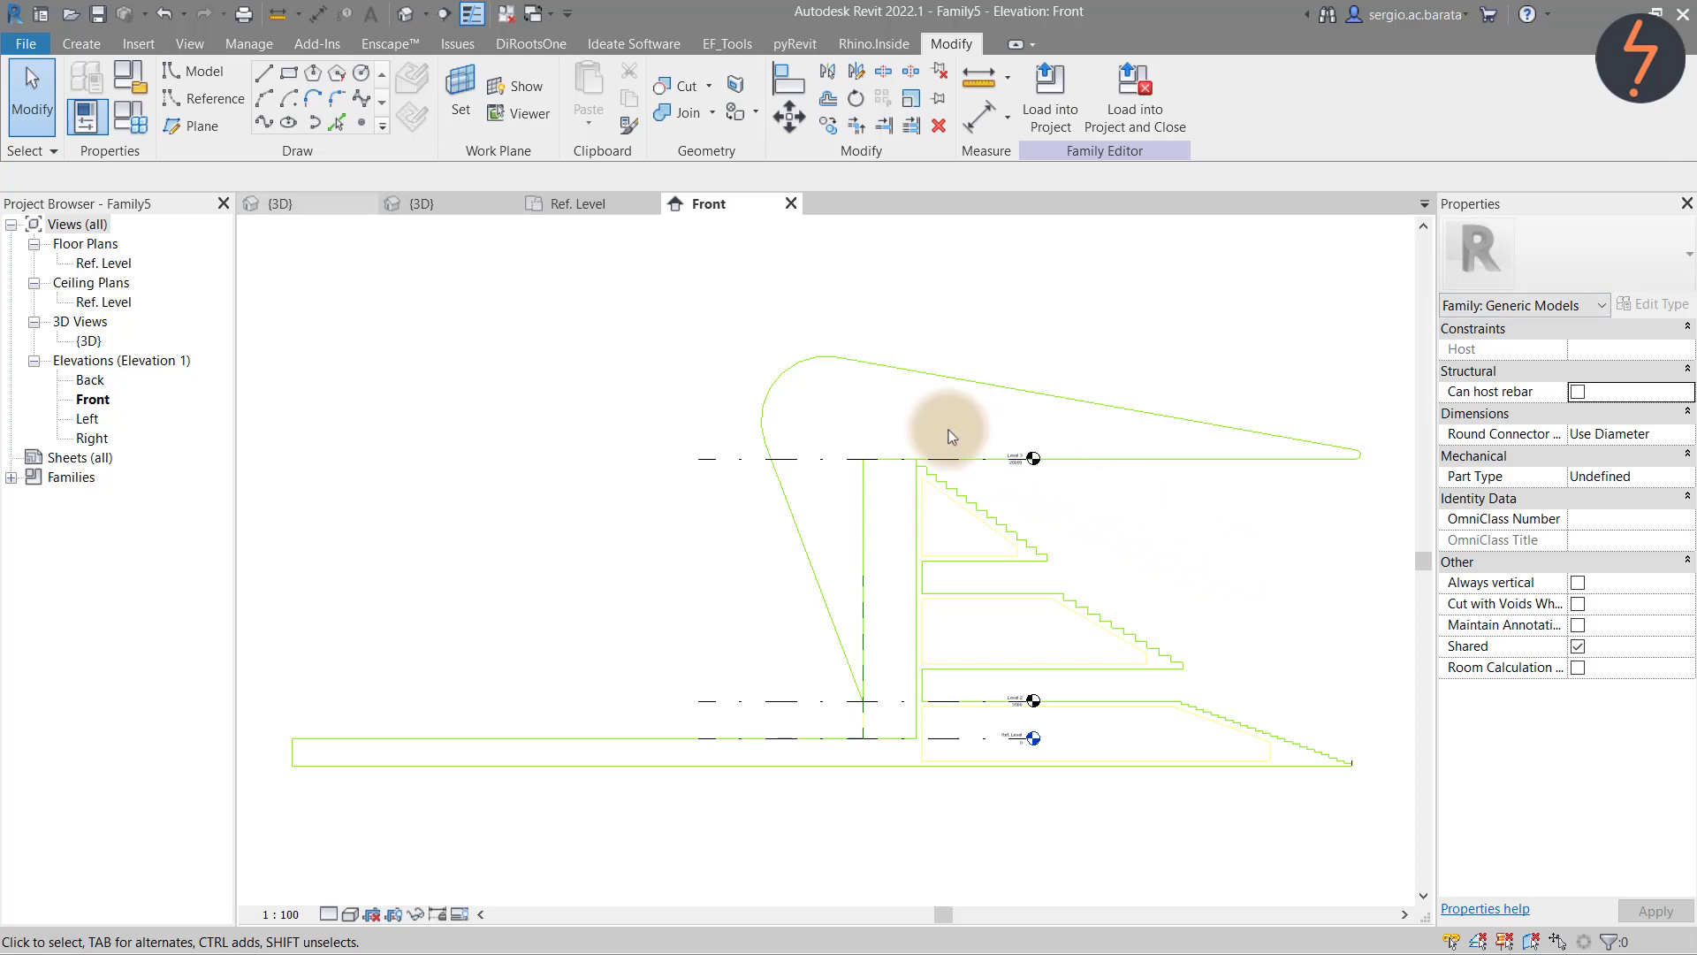
click(208, 77)
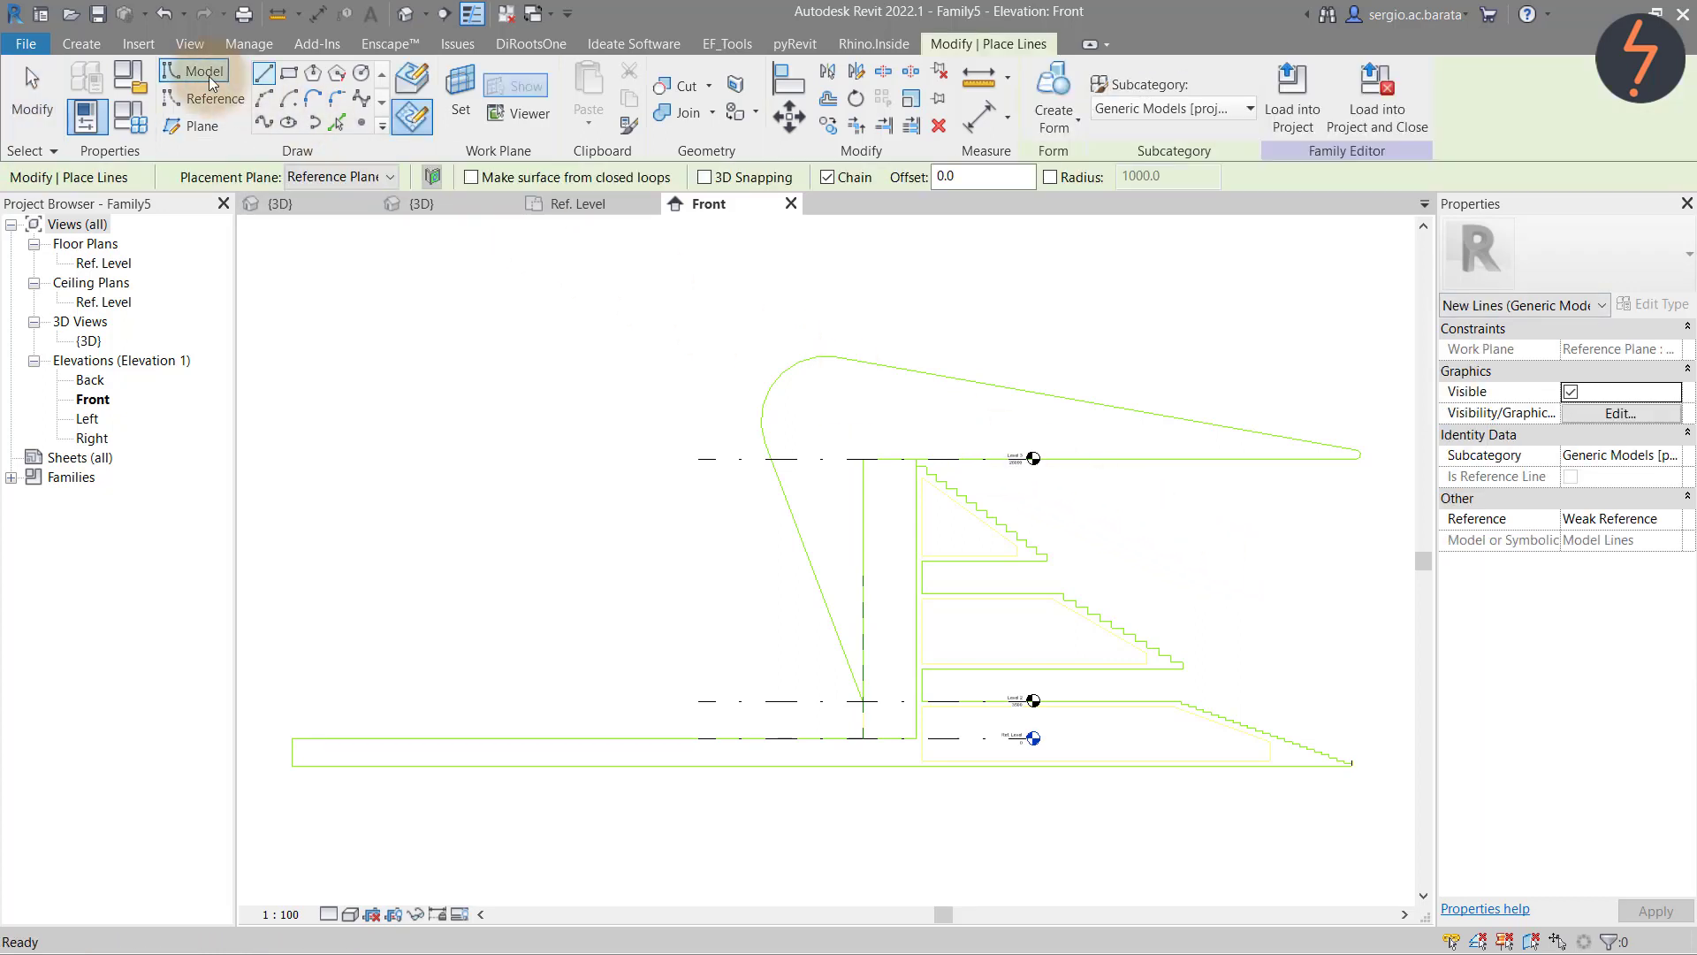
click(336, 123)
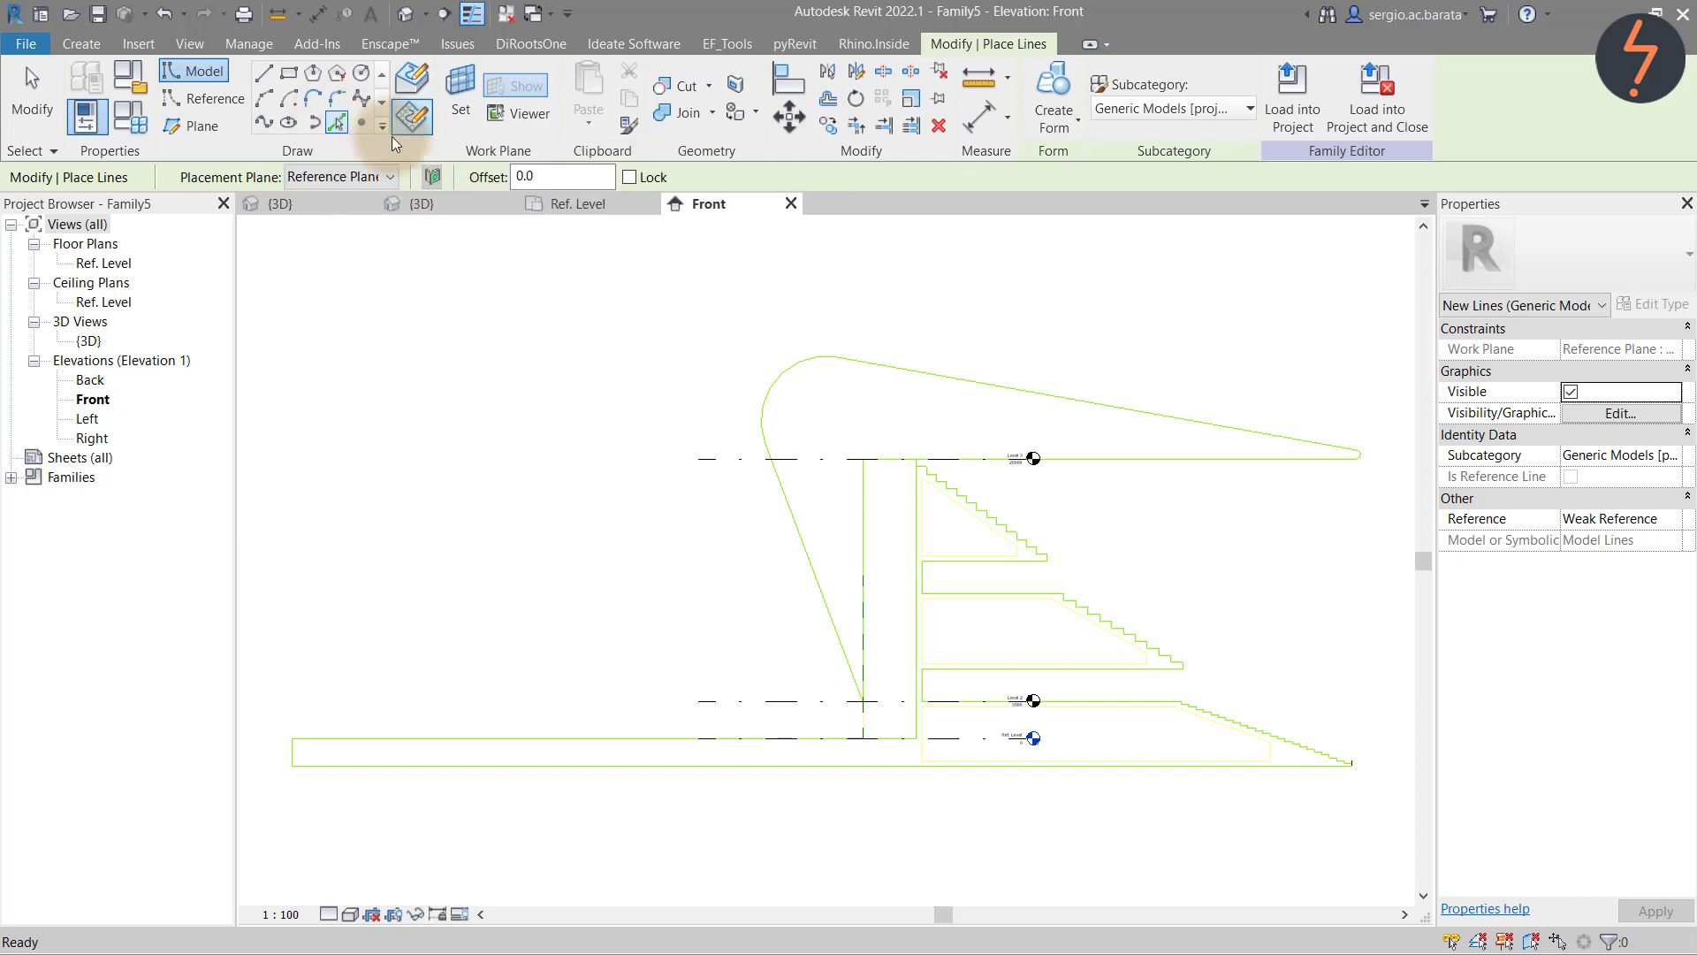
click(790, 518)
click(762, 399)
click(888, 372)
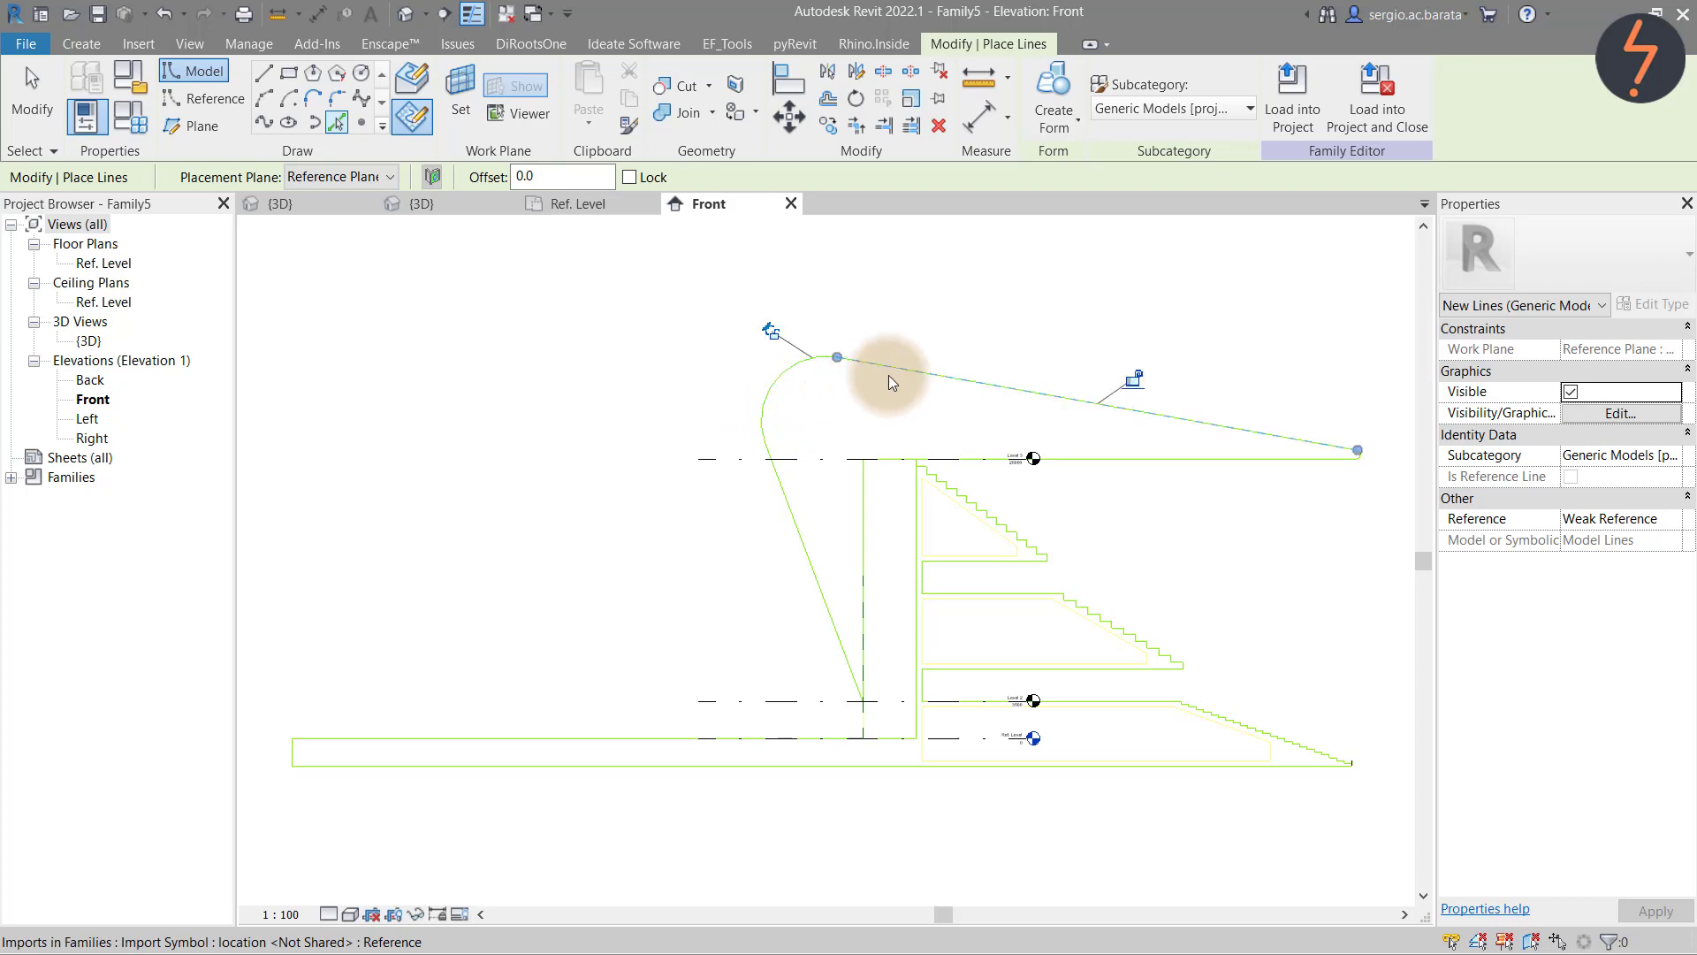
Create outward parallel copies of the facade line, corner arc and roof slope as picked model lines with a 5000 offset
double_click(522, 177)
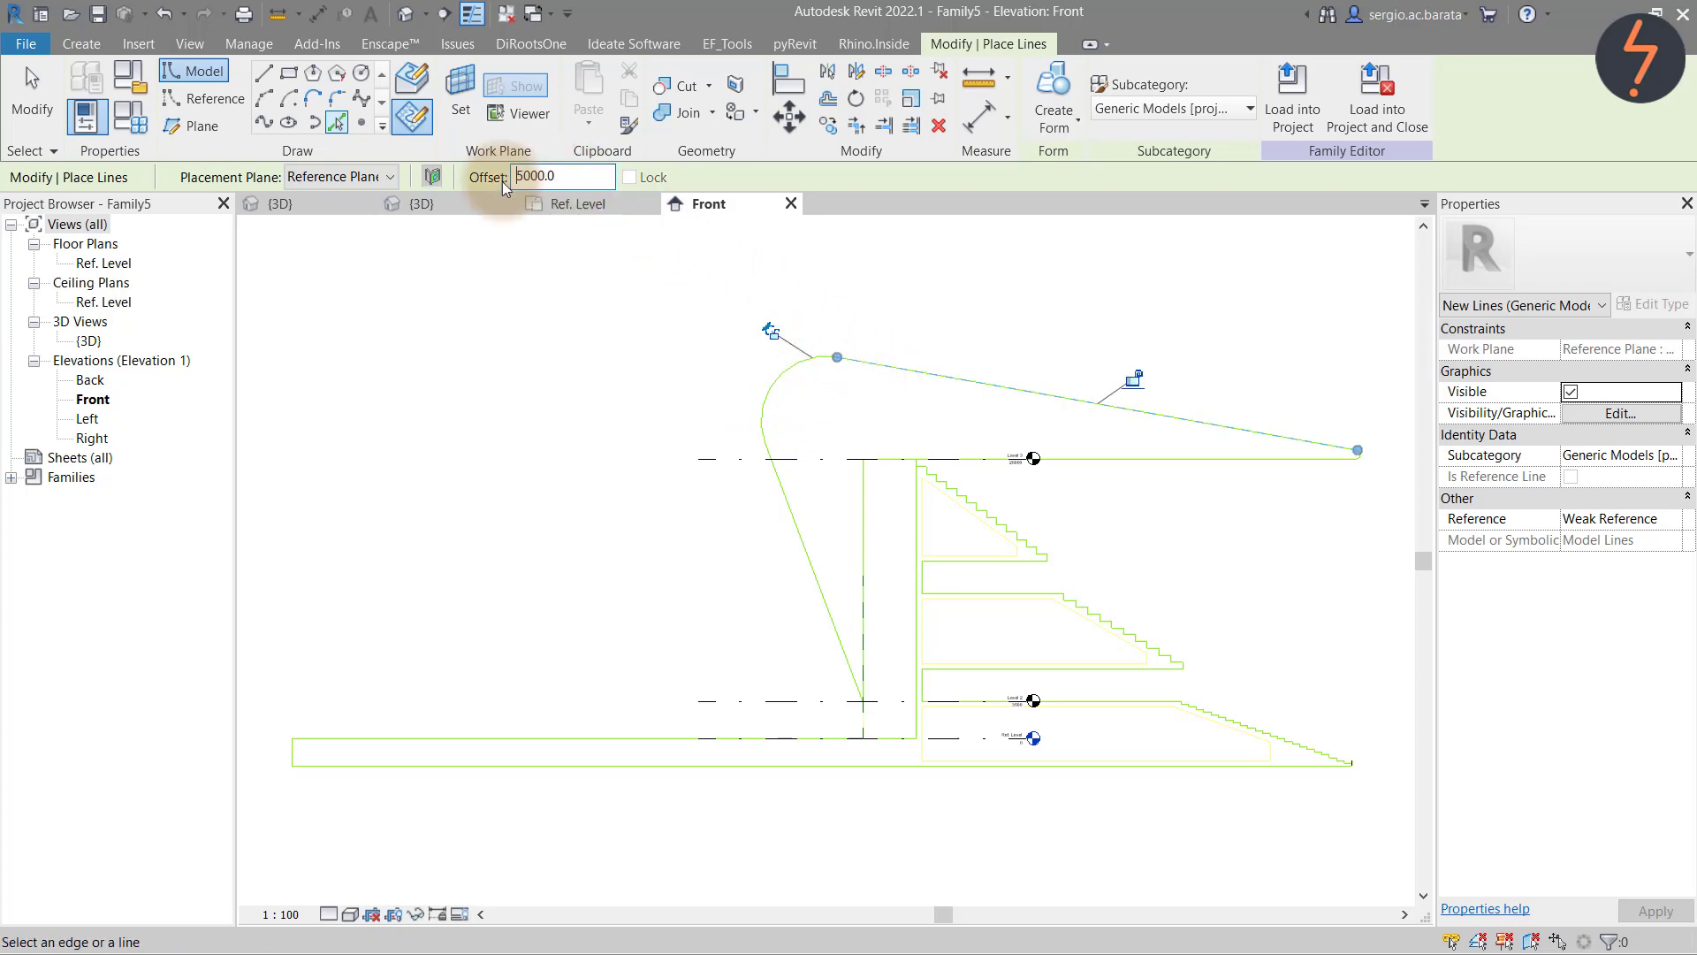
click(796, 539)
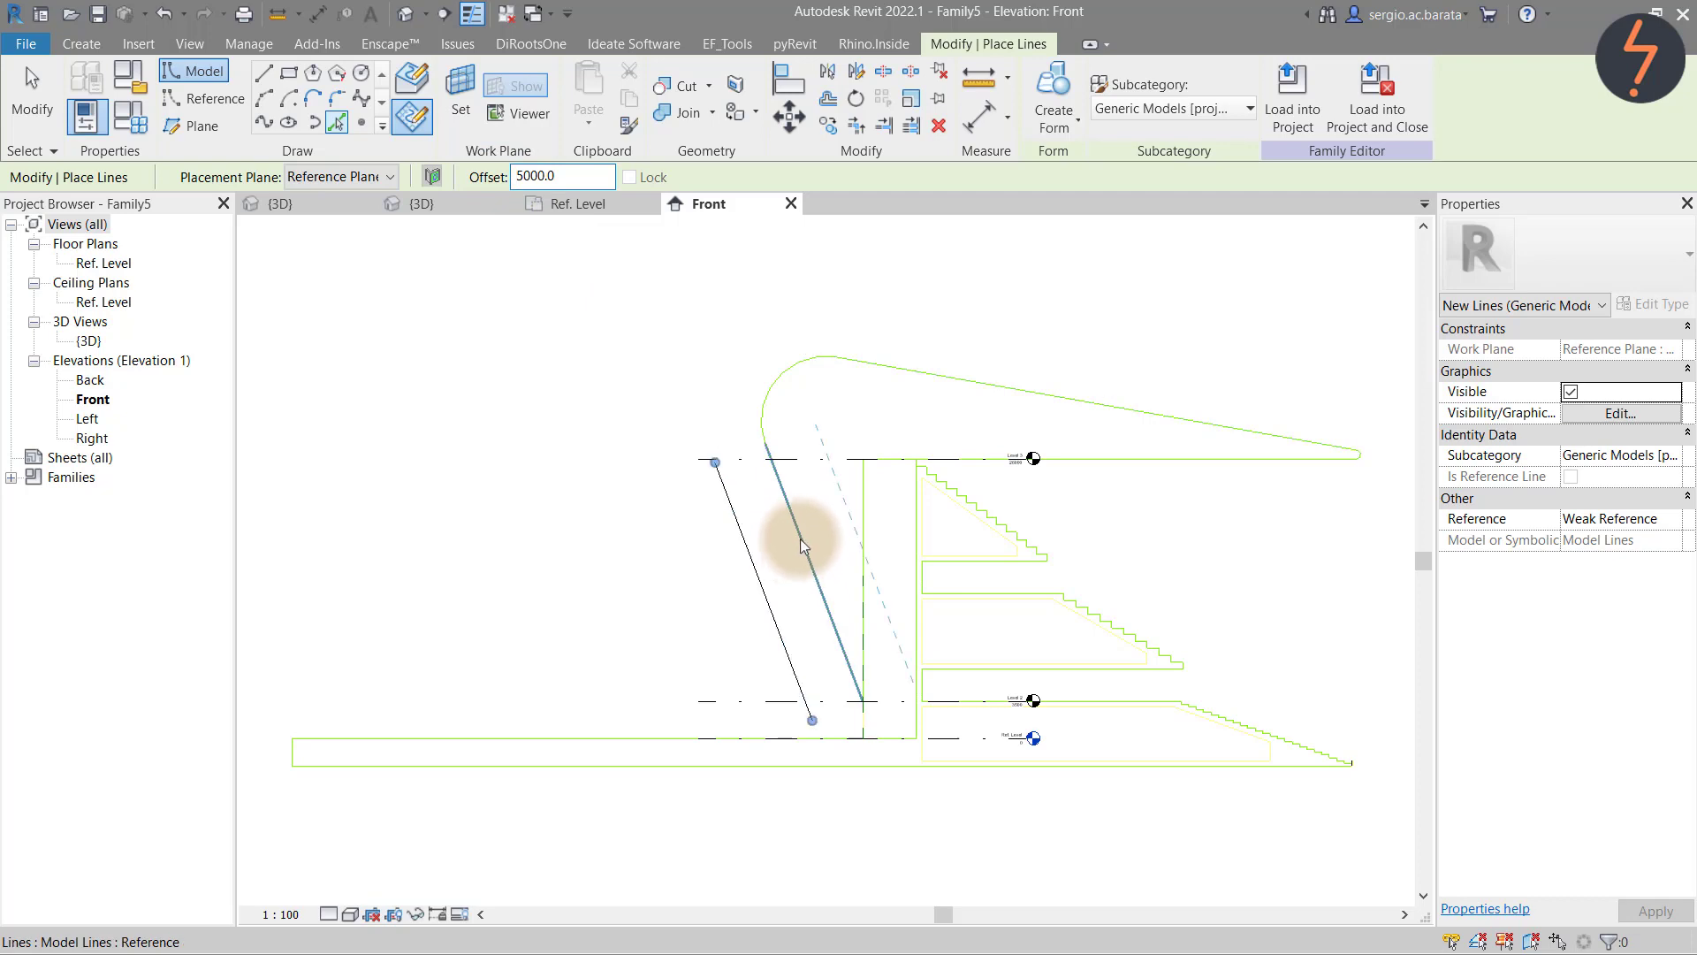
click(773, 415)
click(879, 366)
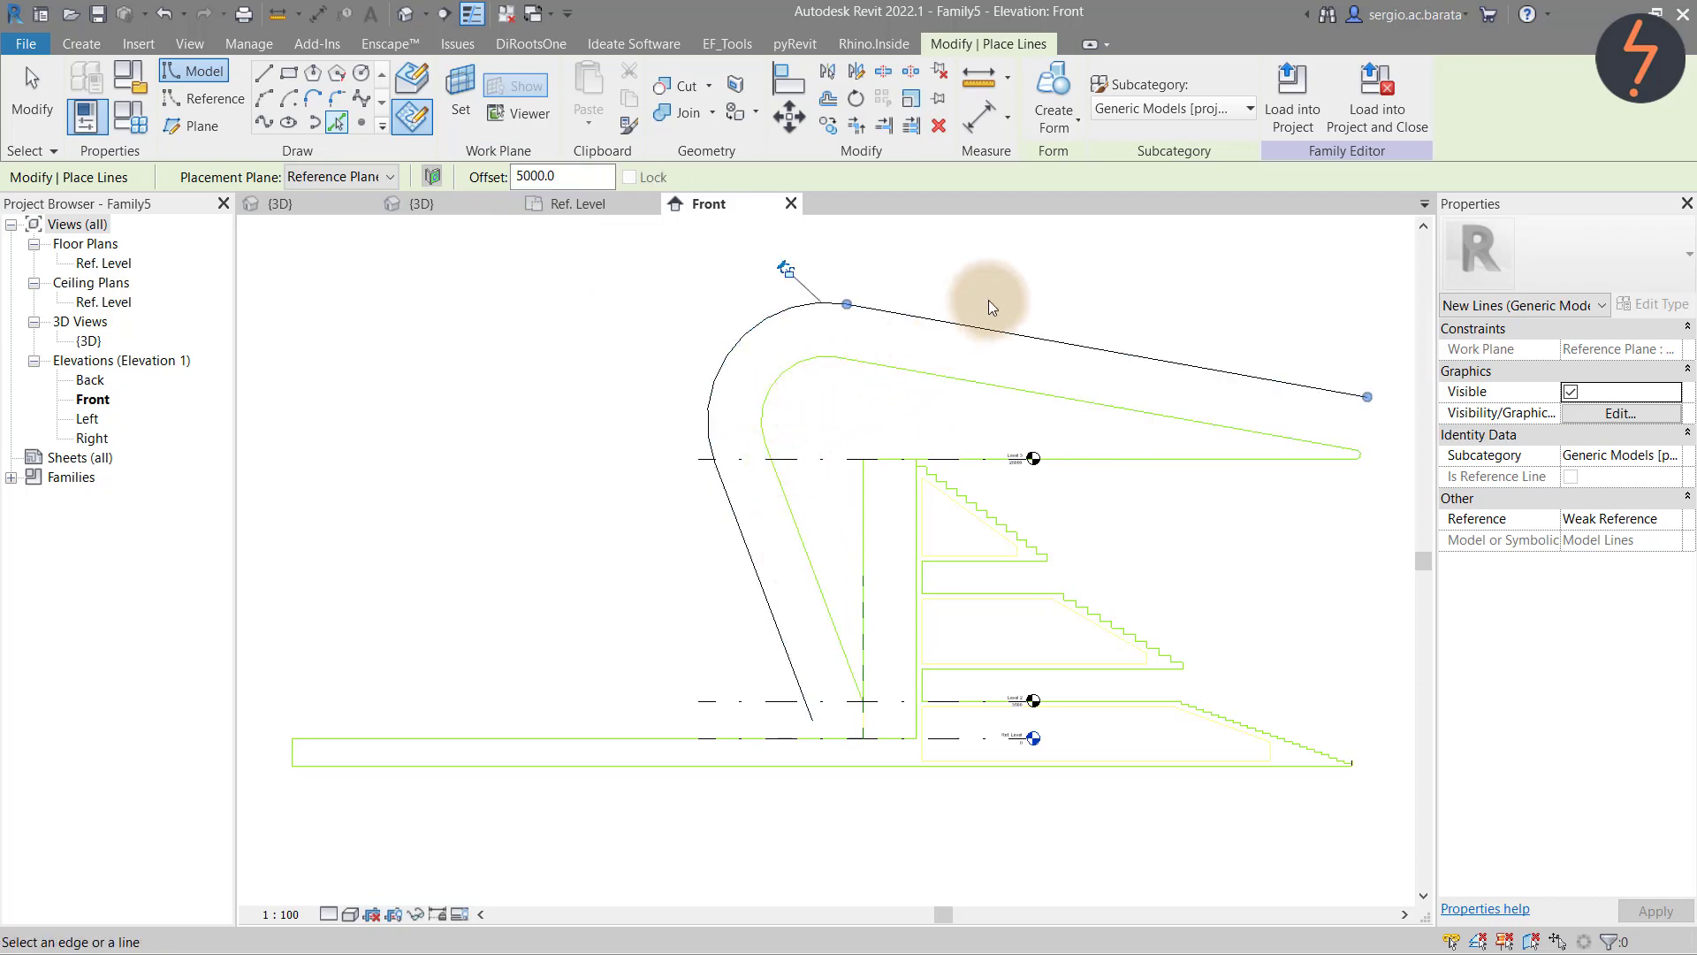
key(Escape)
key(Escape)
Draw a horizontal 3D-snapped model line joining the lower ends of the outer and inner facade lines at the 3500 level
click(192, 71)
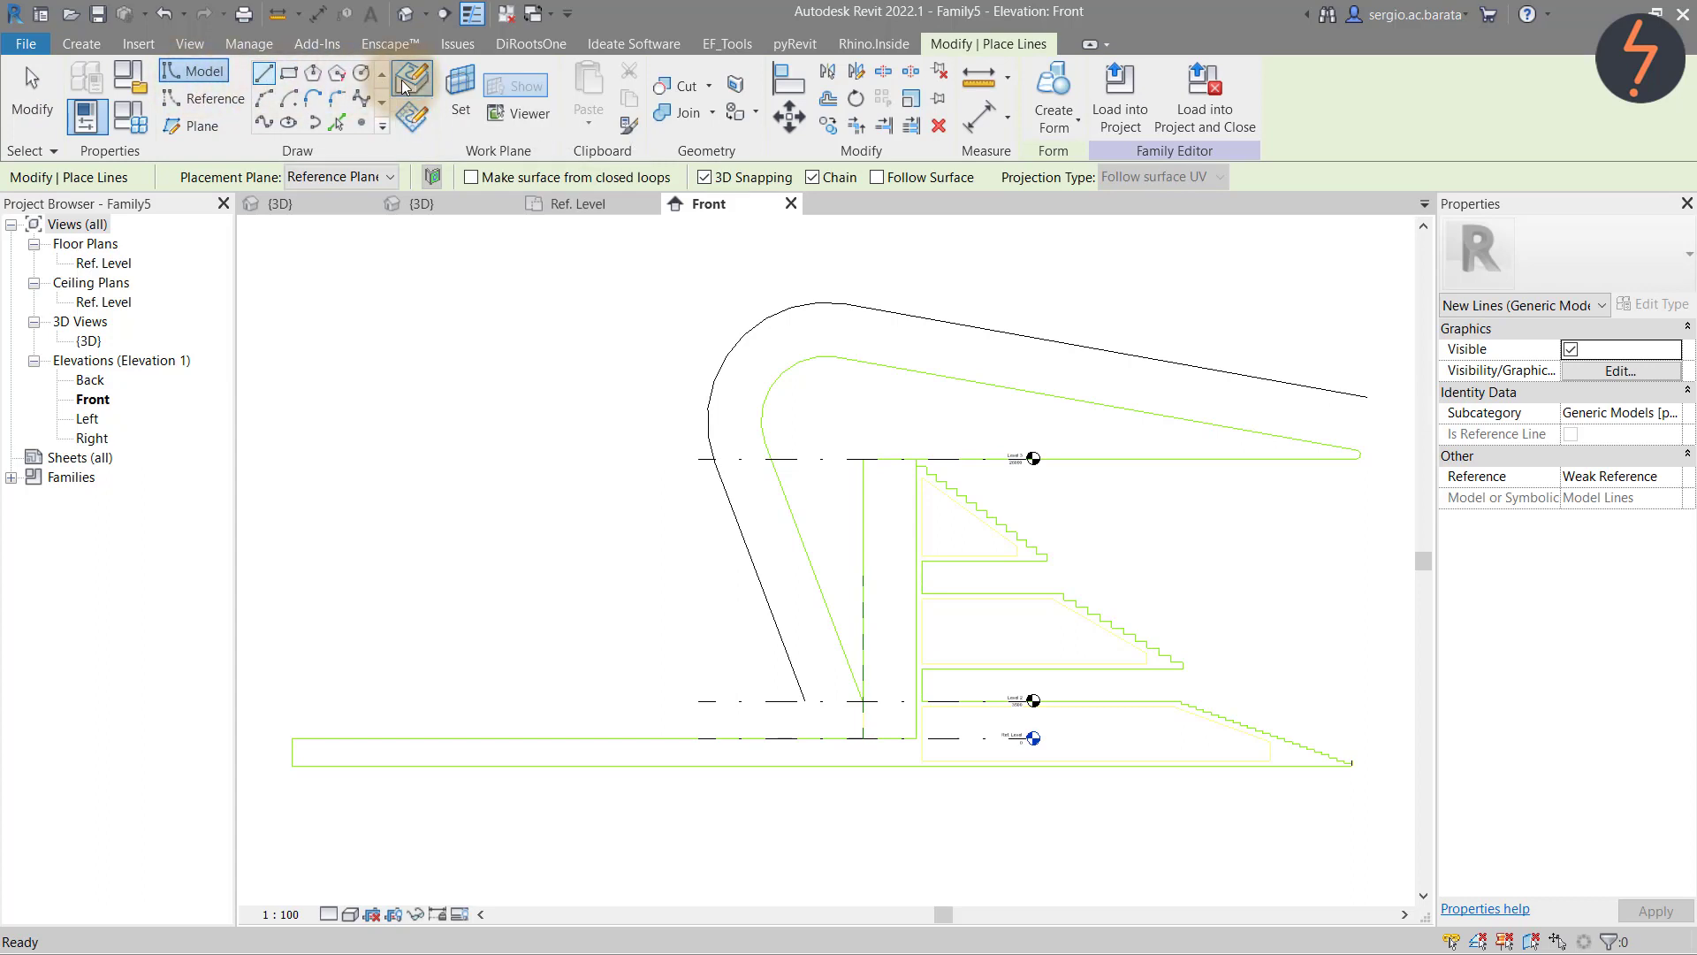
click(403, 85)
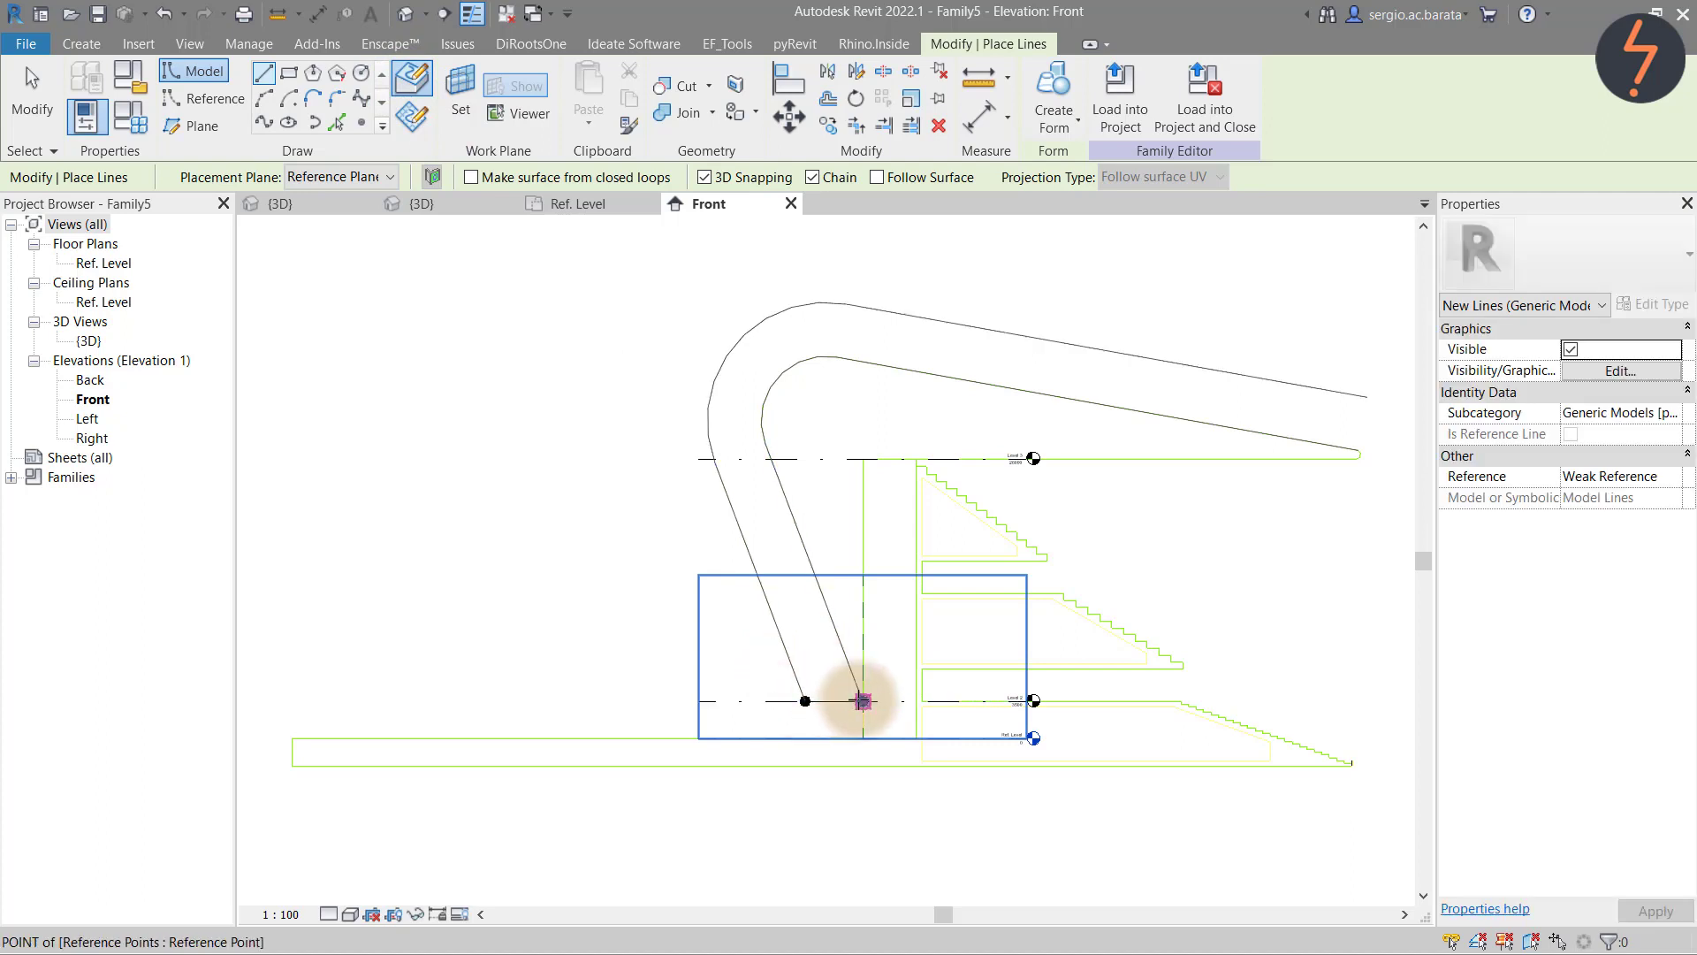
click(863, 701)
key(Escape)
key(Escape)
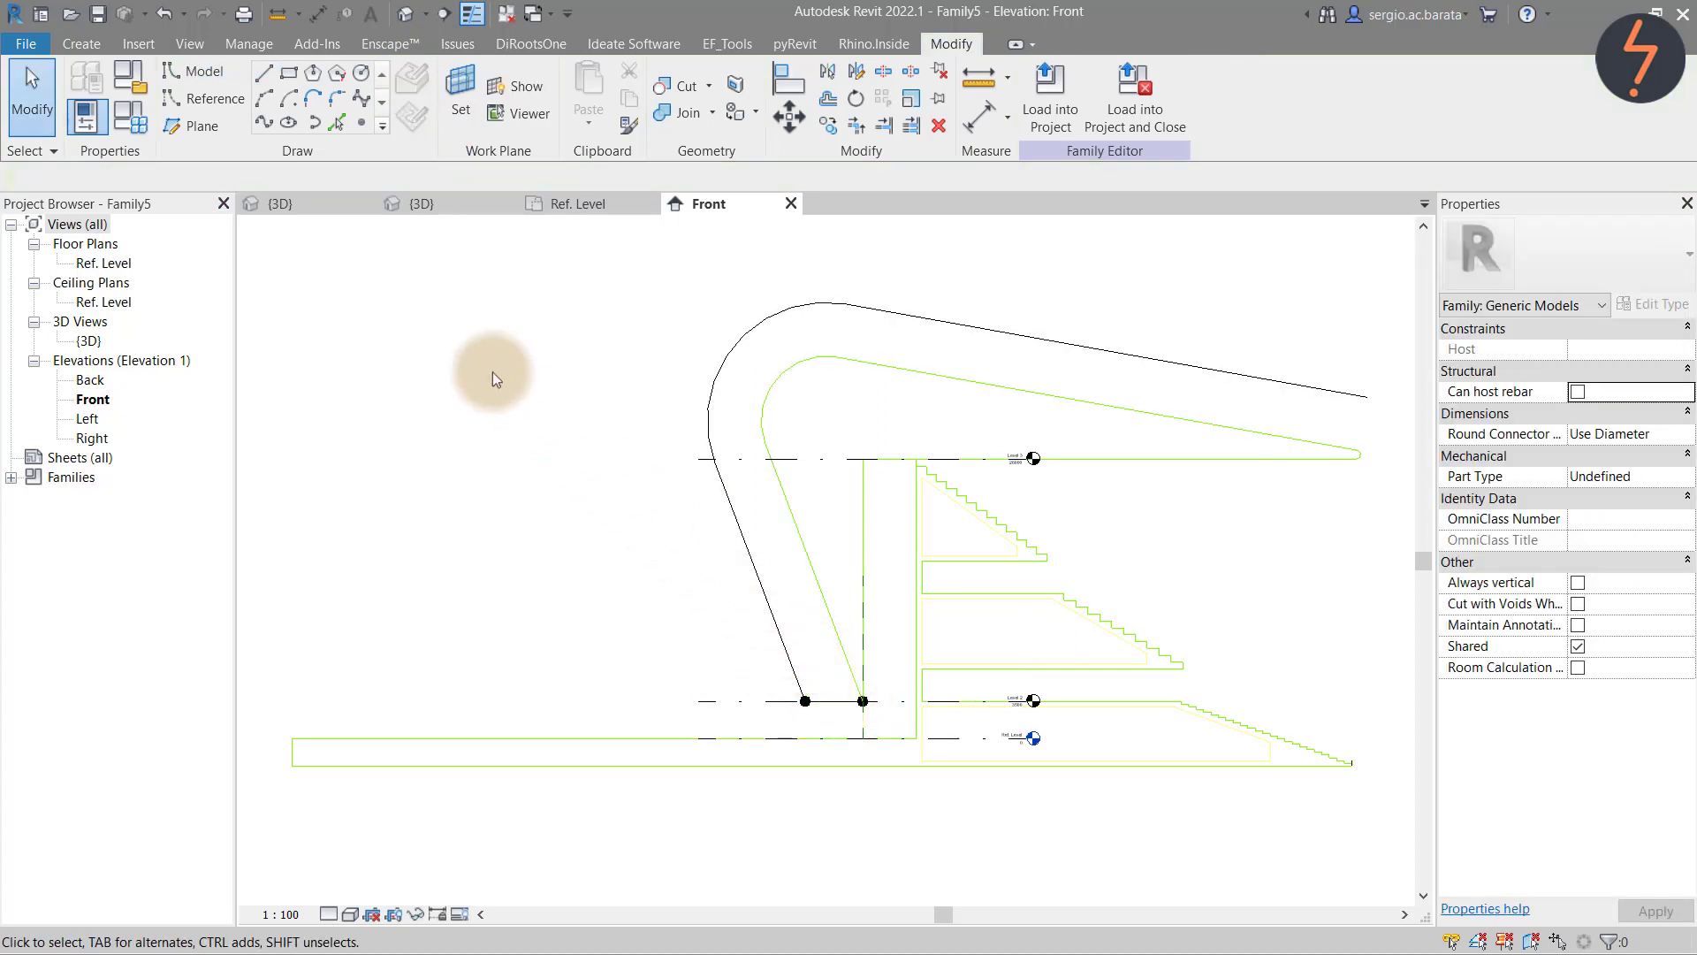
Draw a vertical reference plane through the inner roof line's outer end and extend its upper end above the outer roof line
click(205, 126)
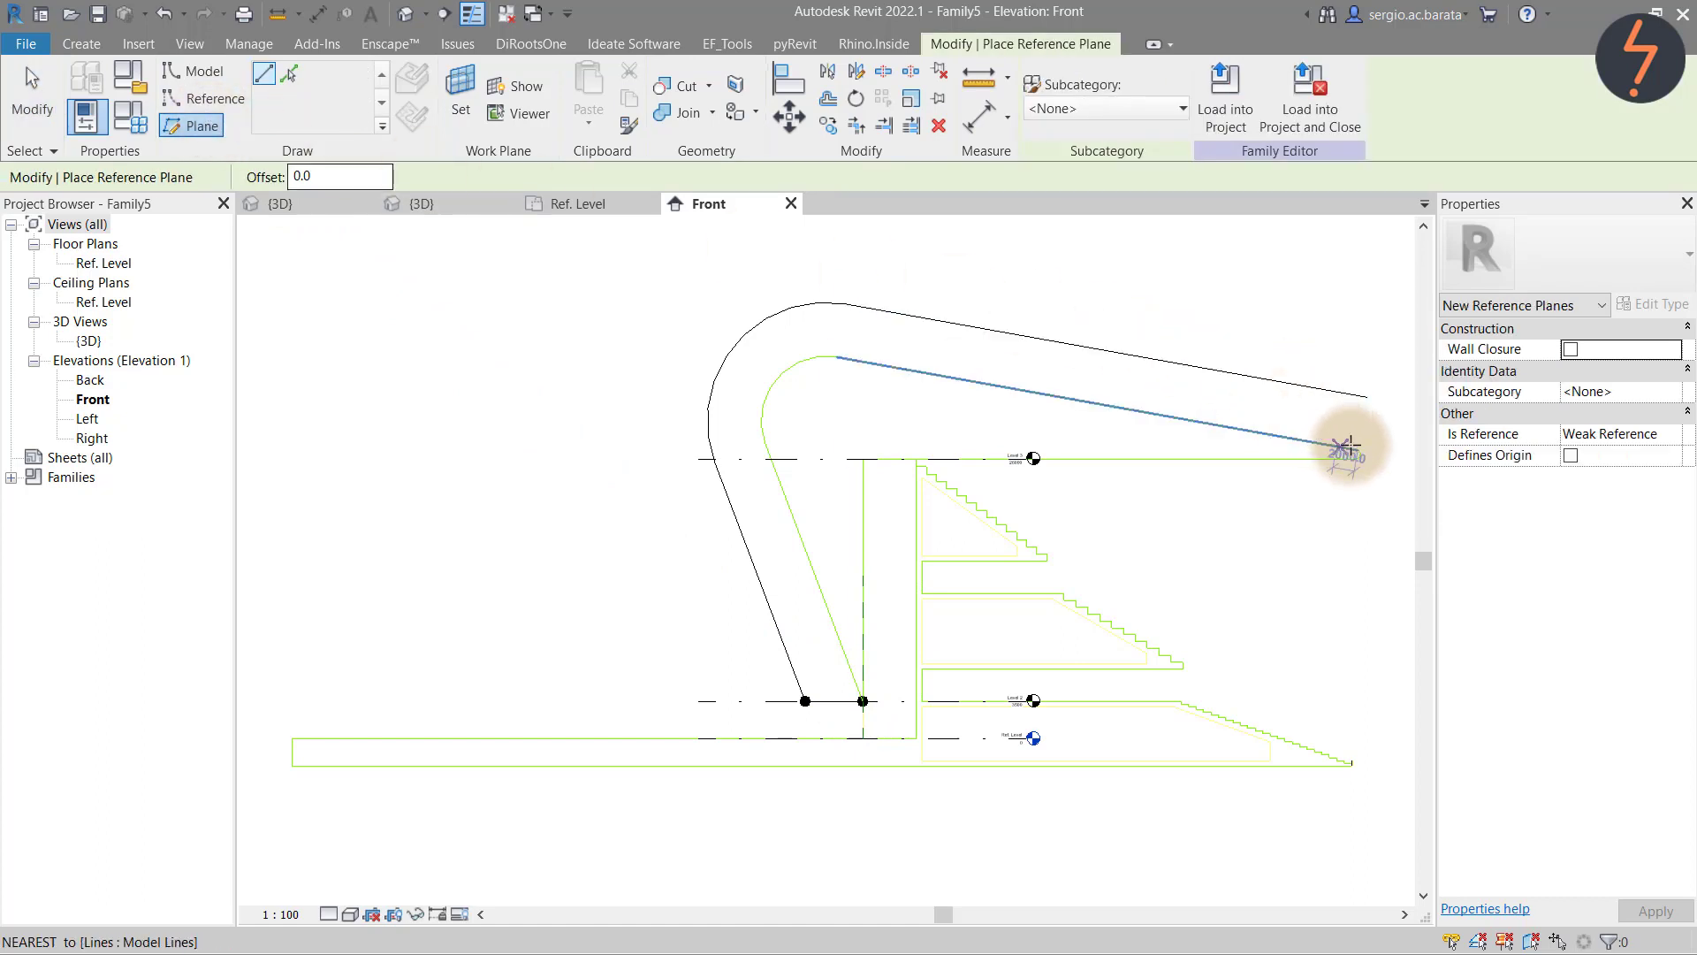
click(1353, 447)
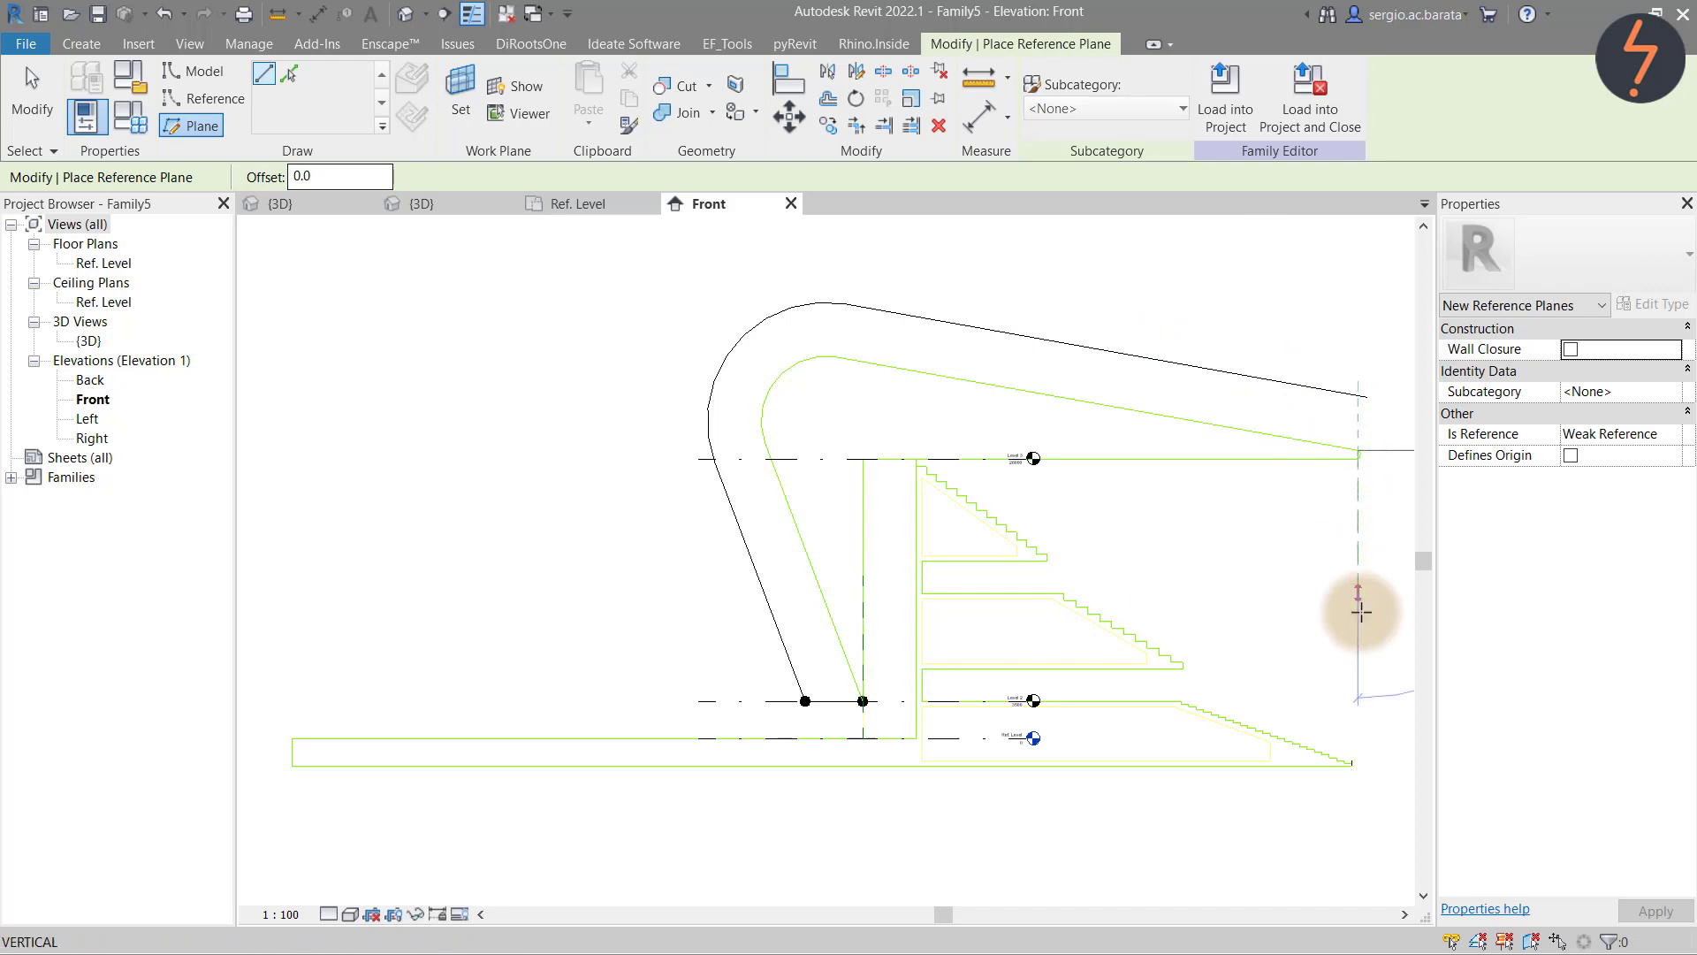
click(1367, 704)
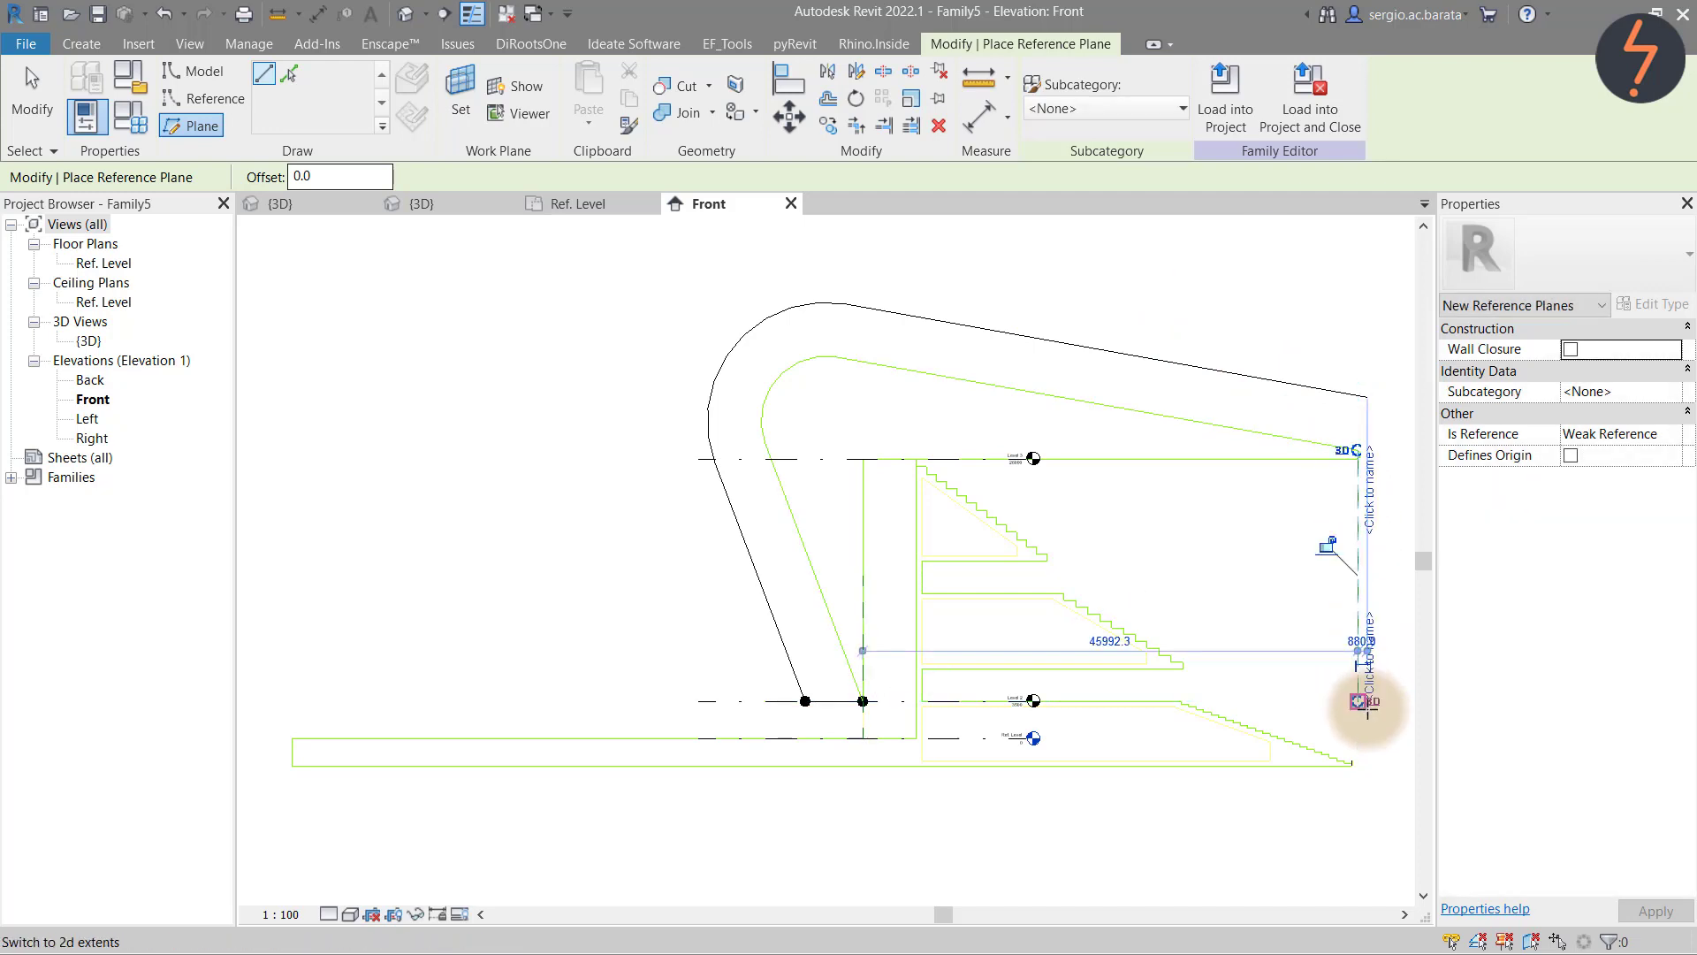
key(Escape)
key(Escape)
click(1359, 567)
drag(1358, 453, 1356, 307)
click(1322, 312)
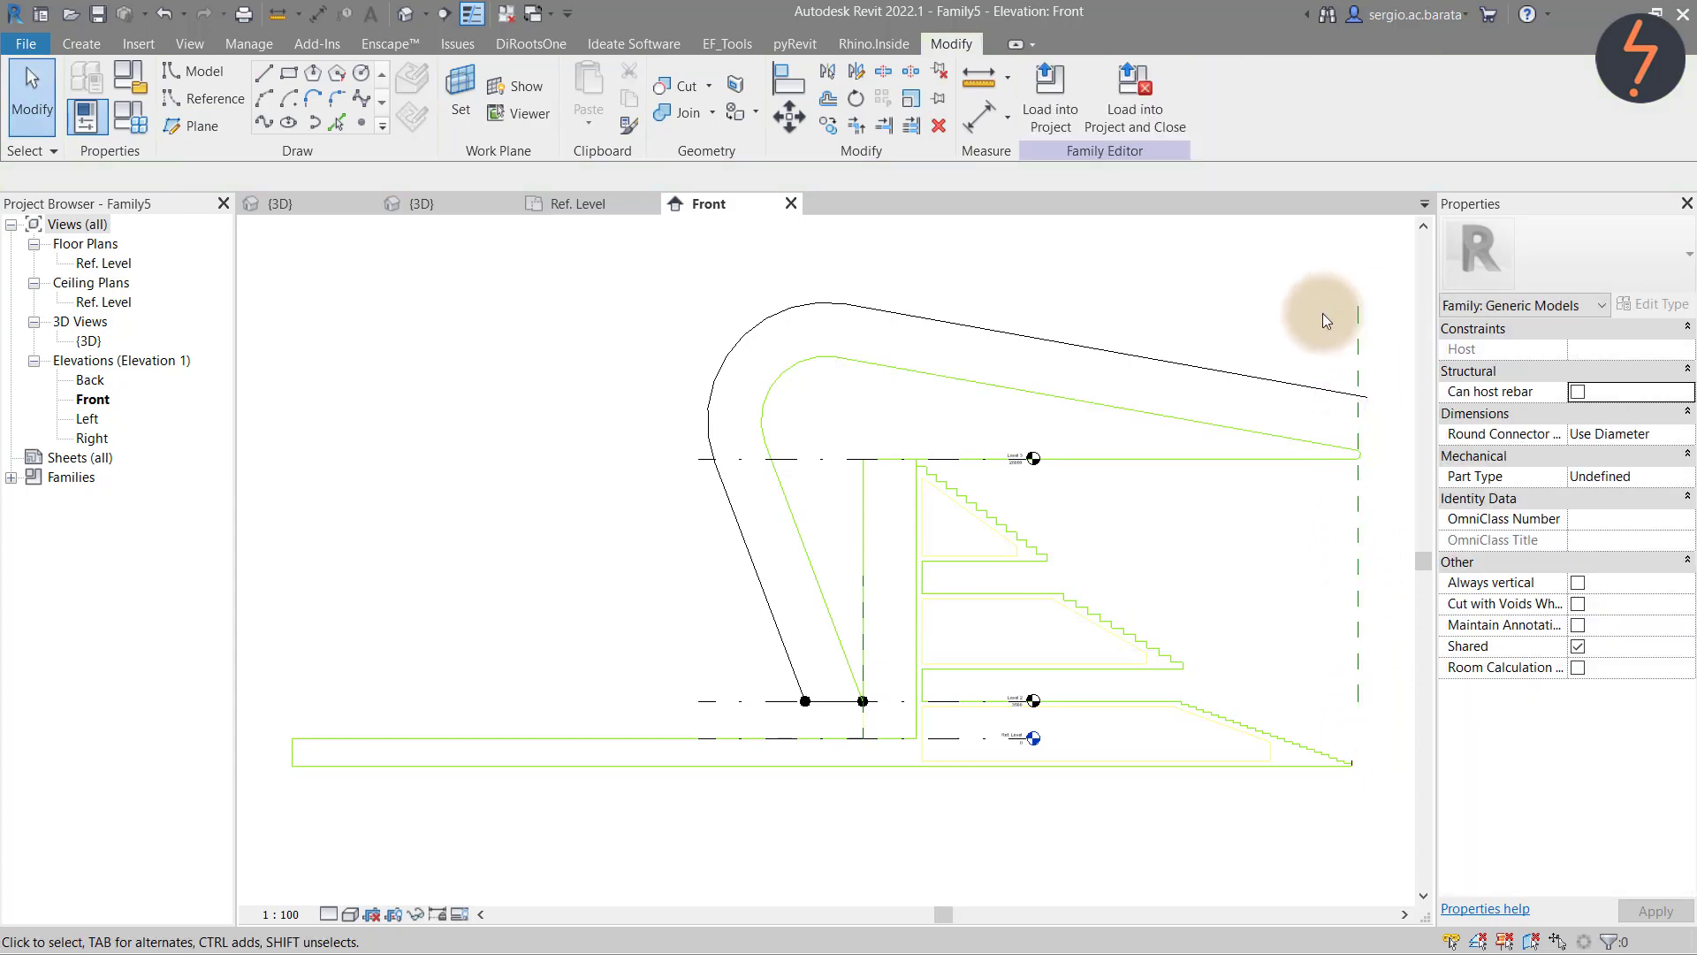
Shorten the outer roof line to the vertical reference plane and join both roof line ends with a vertical 3D-snapped model line
drag(1365, 395, 1358, 396)
click(1345, 380)
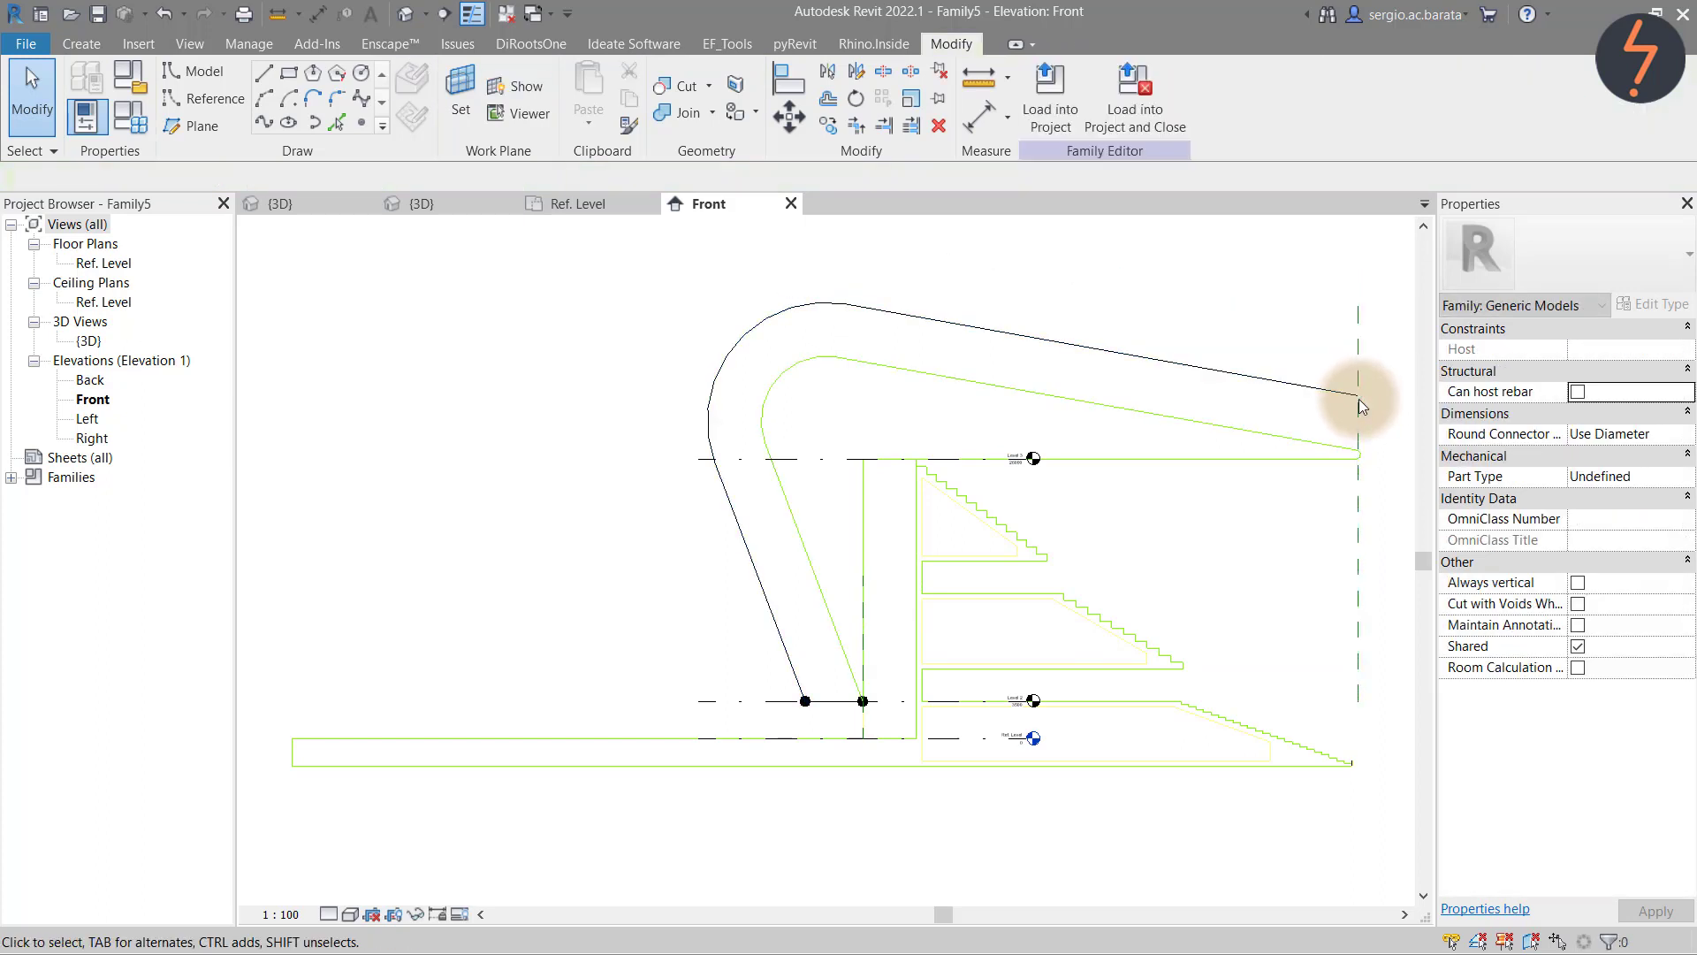
click(173, 74)
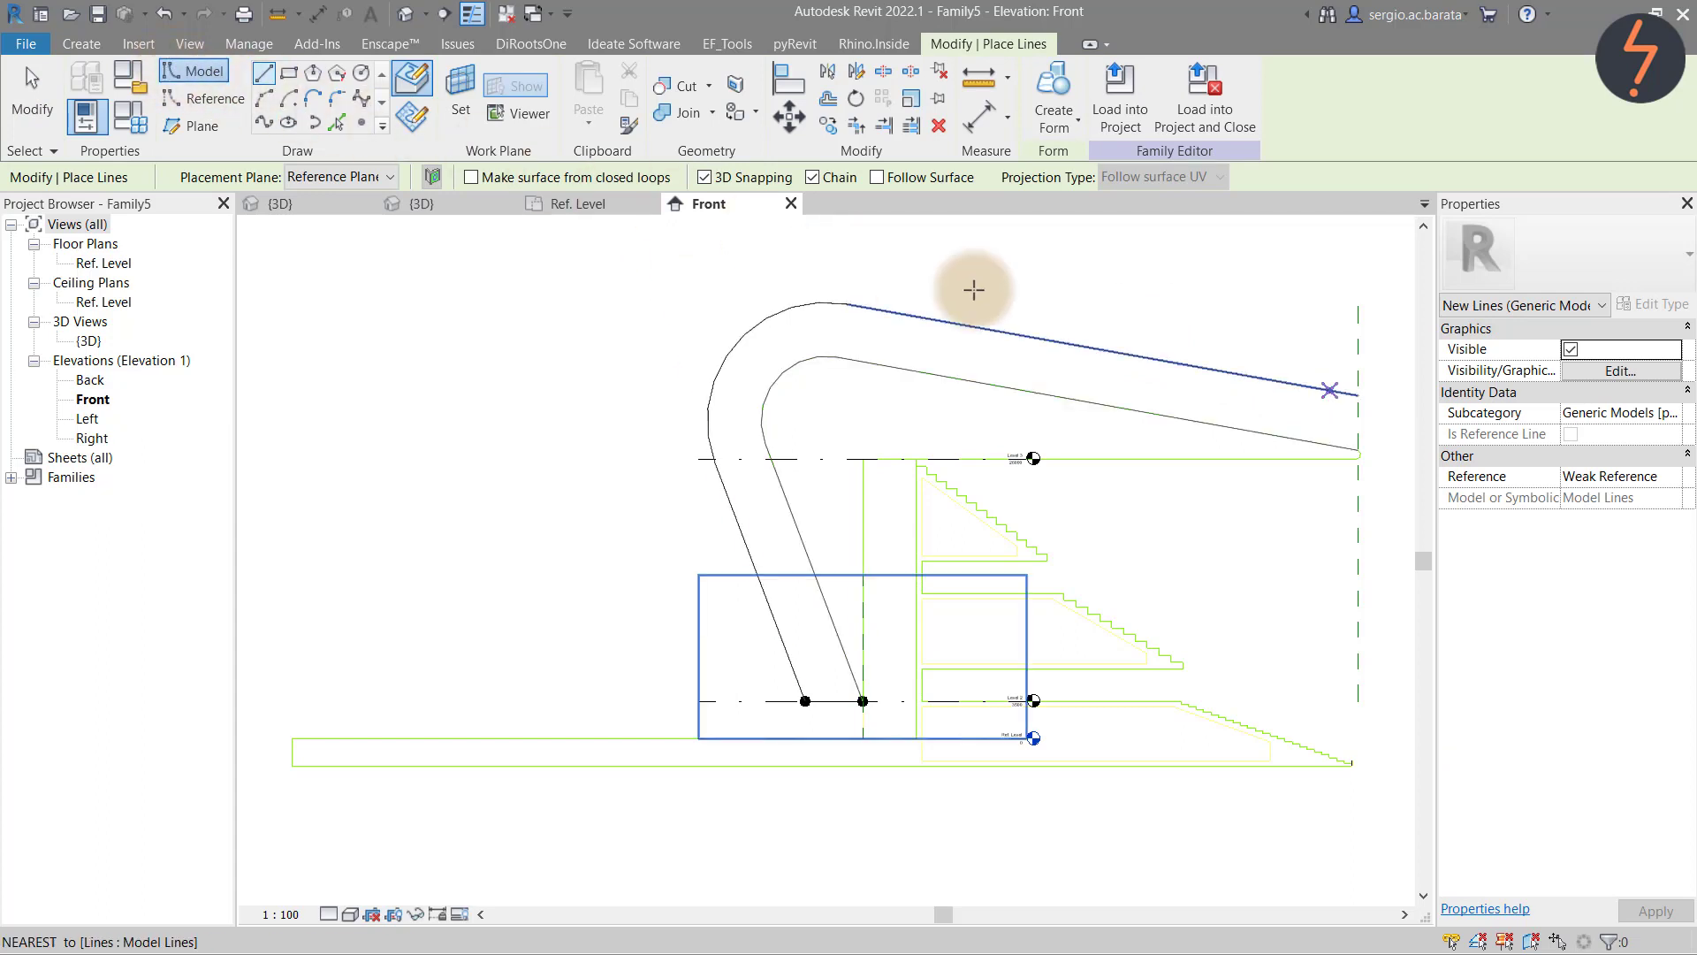
click(1357, 395)
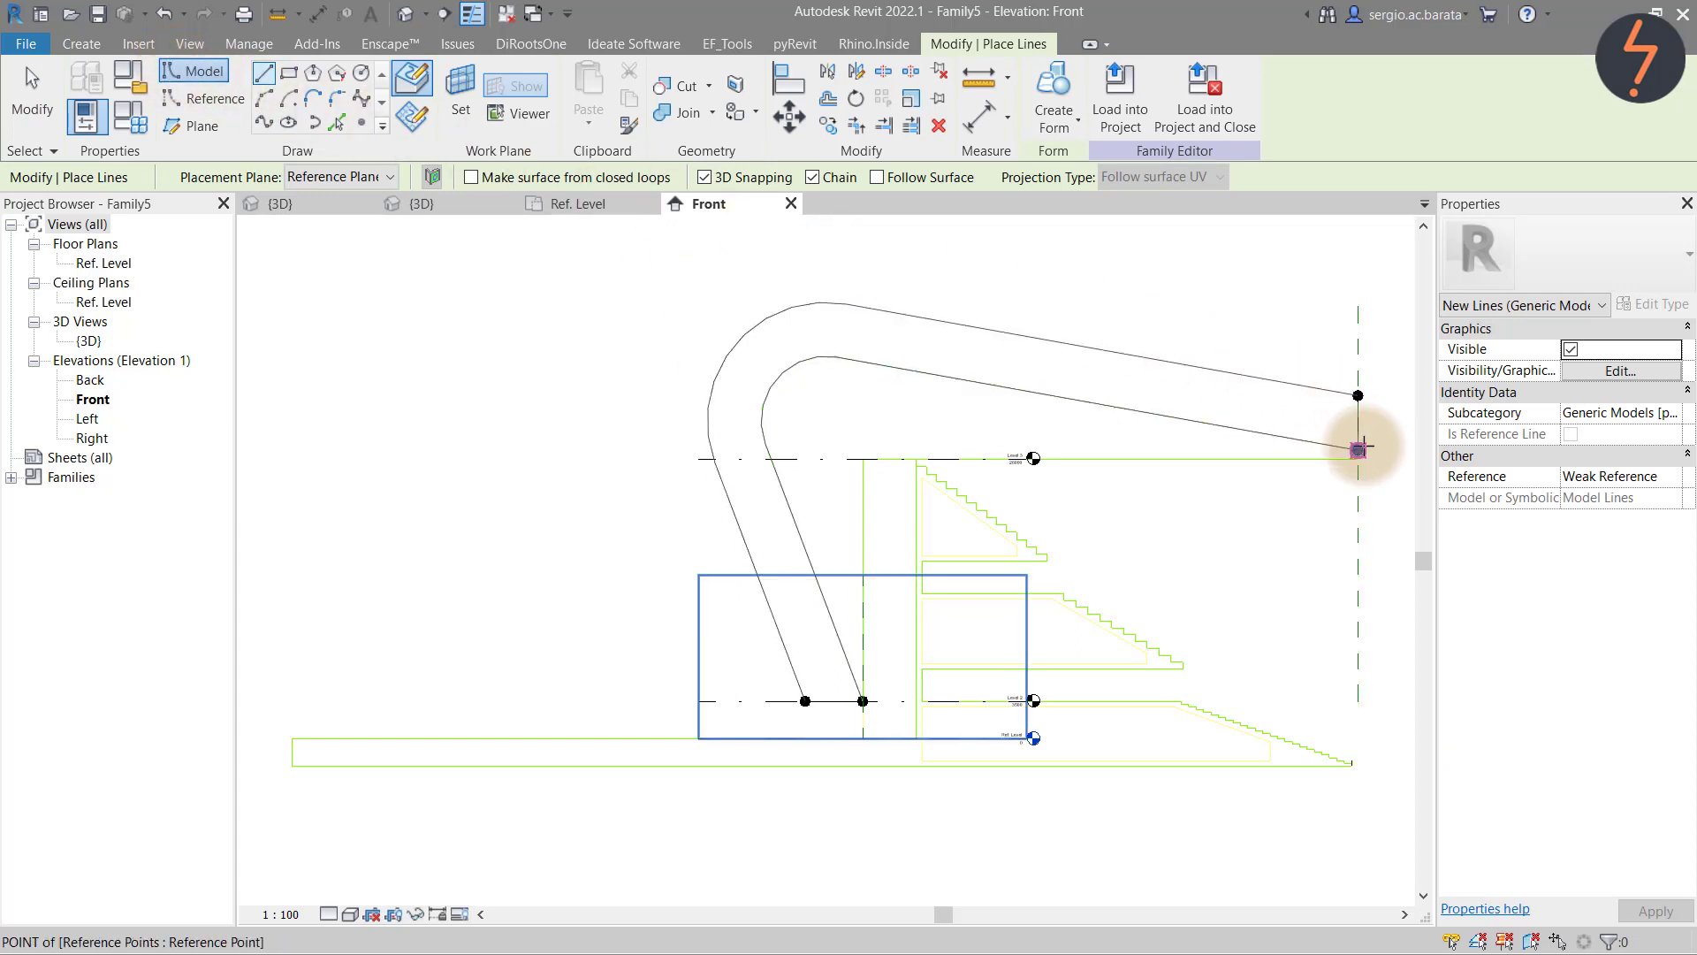
click(1358, 450)
key(Escape)
key(Escape)
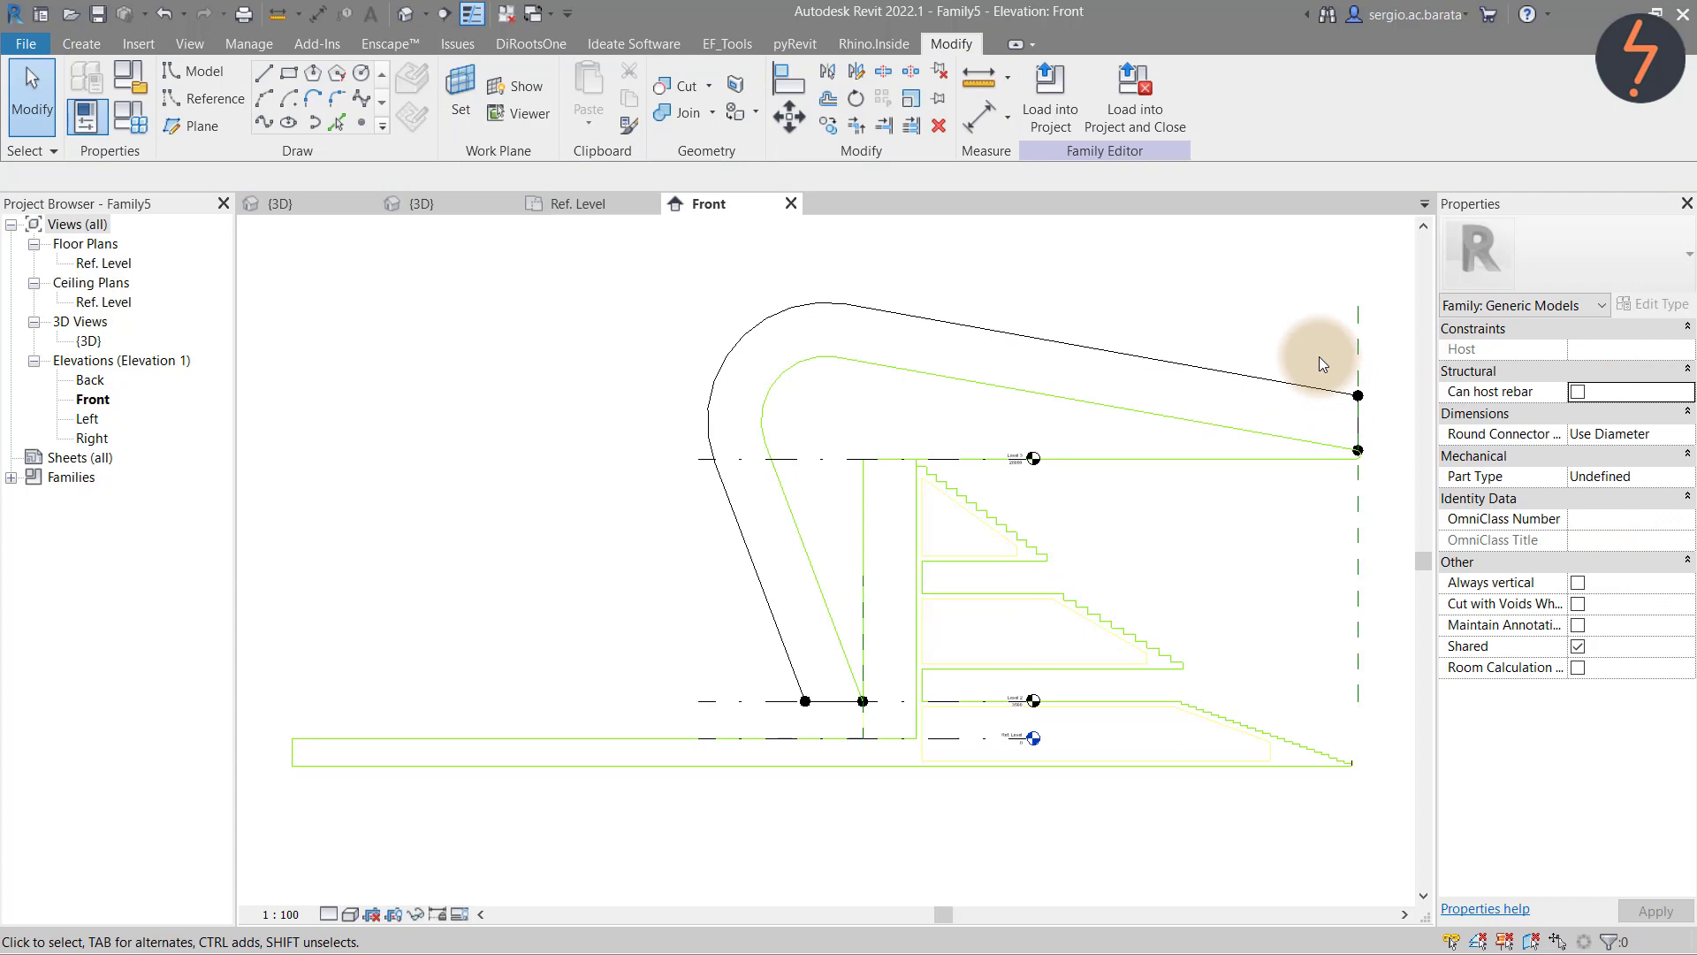
In the 3D view, filter the truss outline selection to Lines (Generic Models) only and convert them to reference lines
click(464, 209)
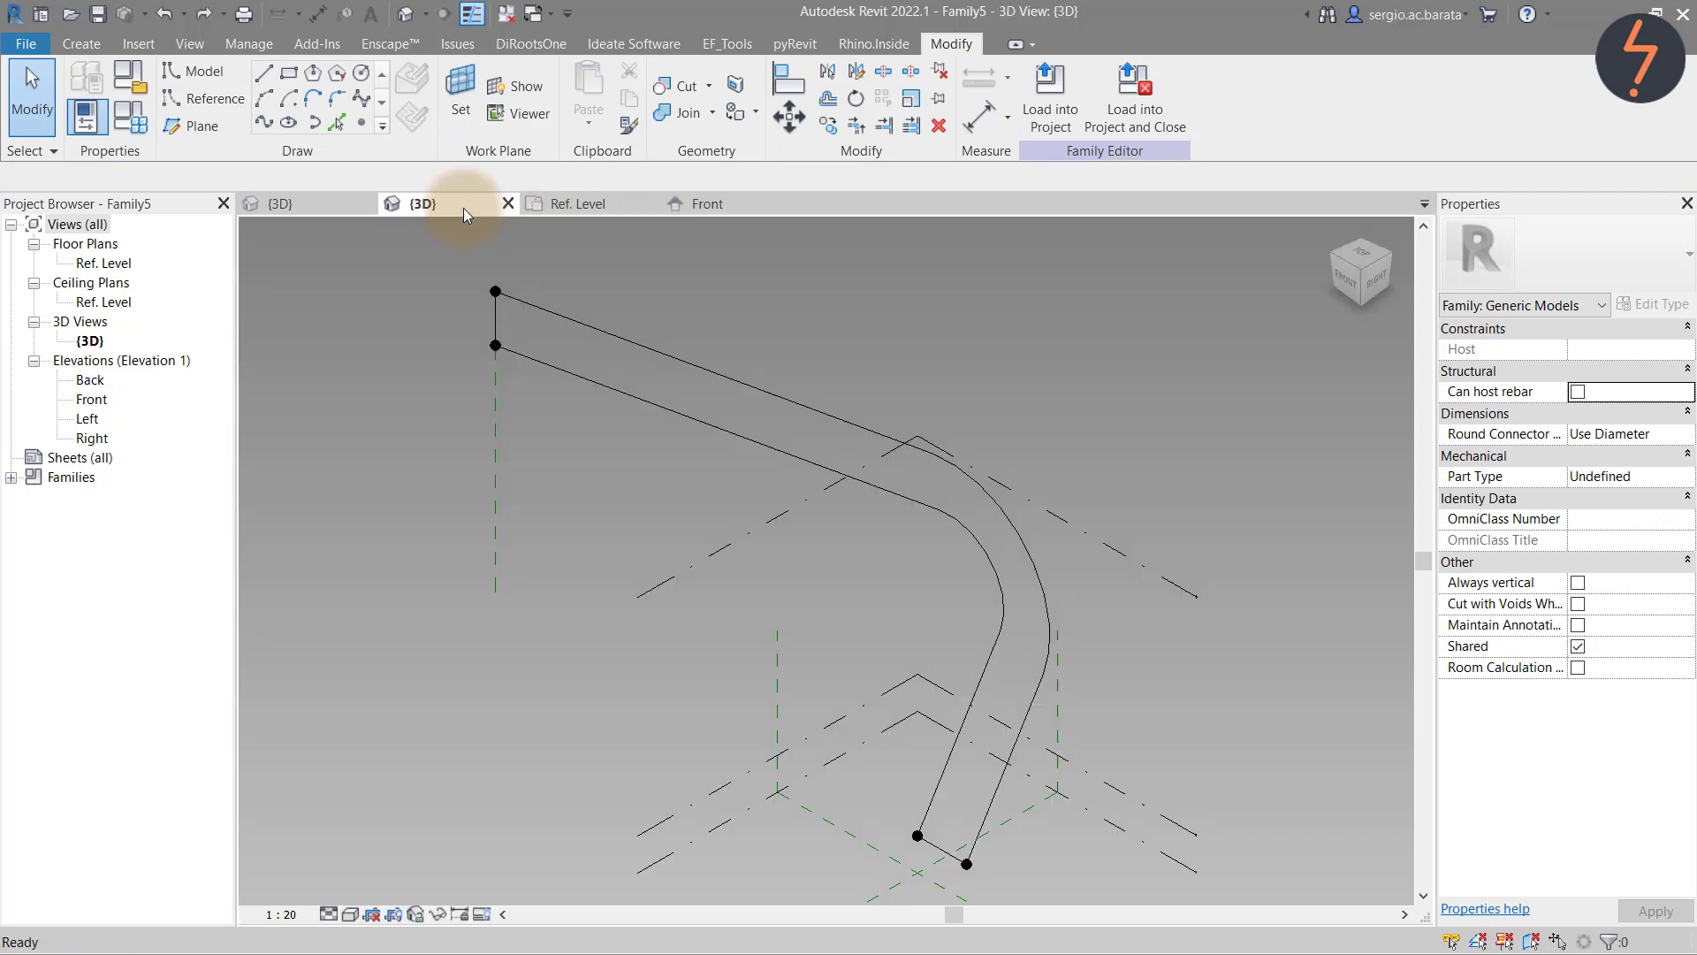
drag(457, 249, 1053, 884)
click(1609, 942)
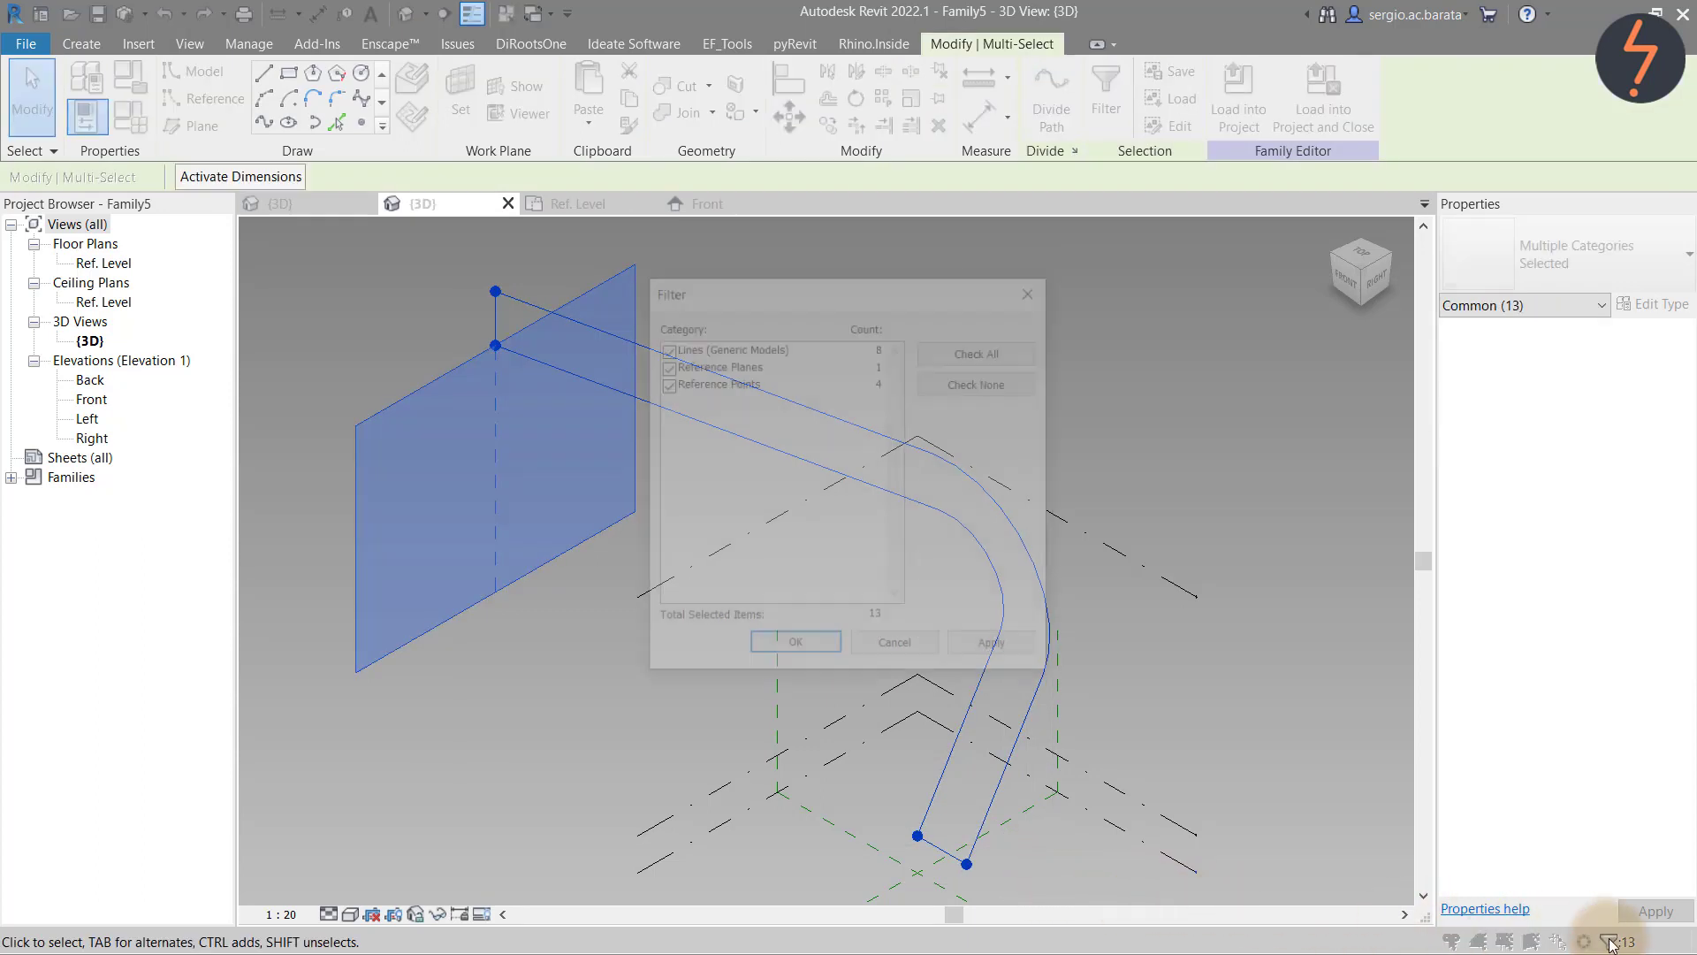
click(1005, 382)
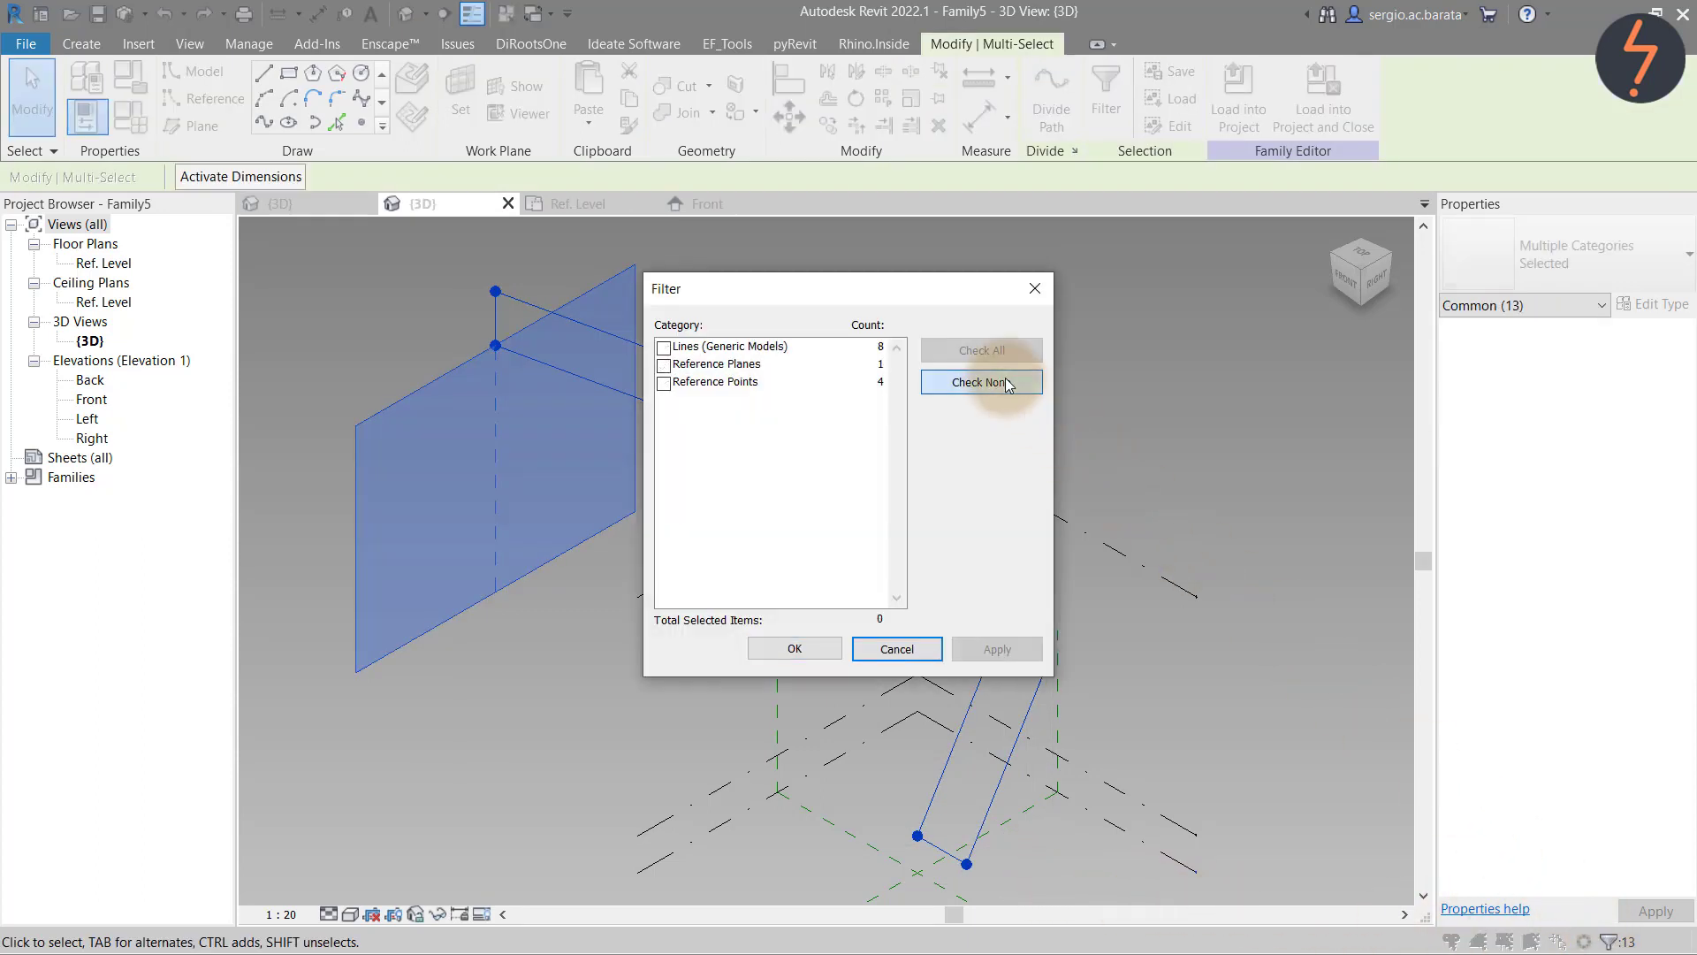
click(663, 347)
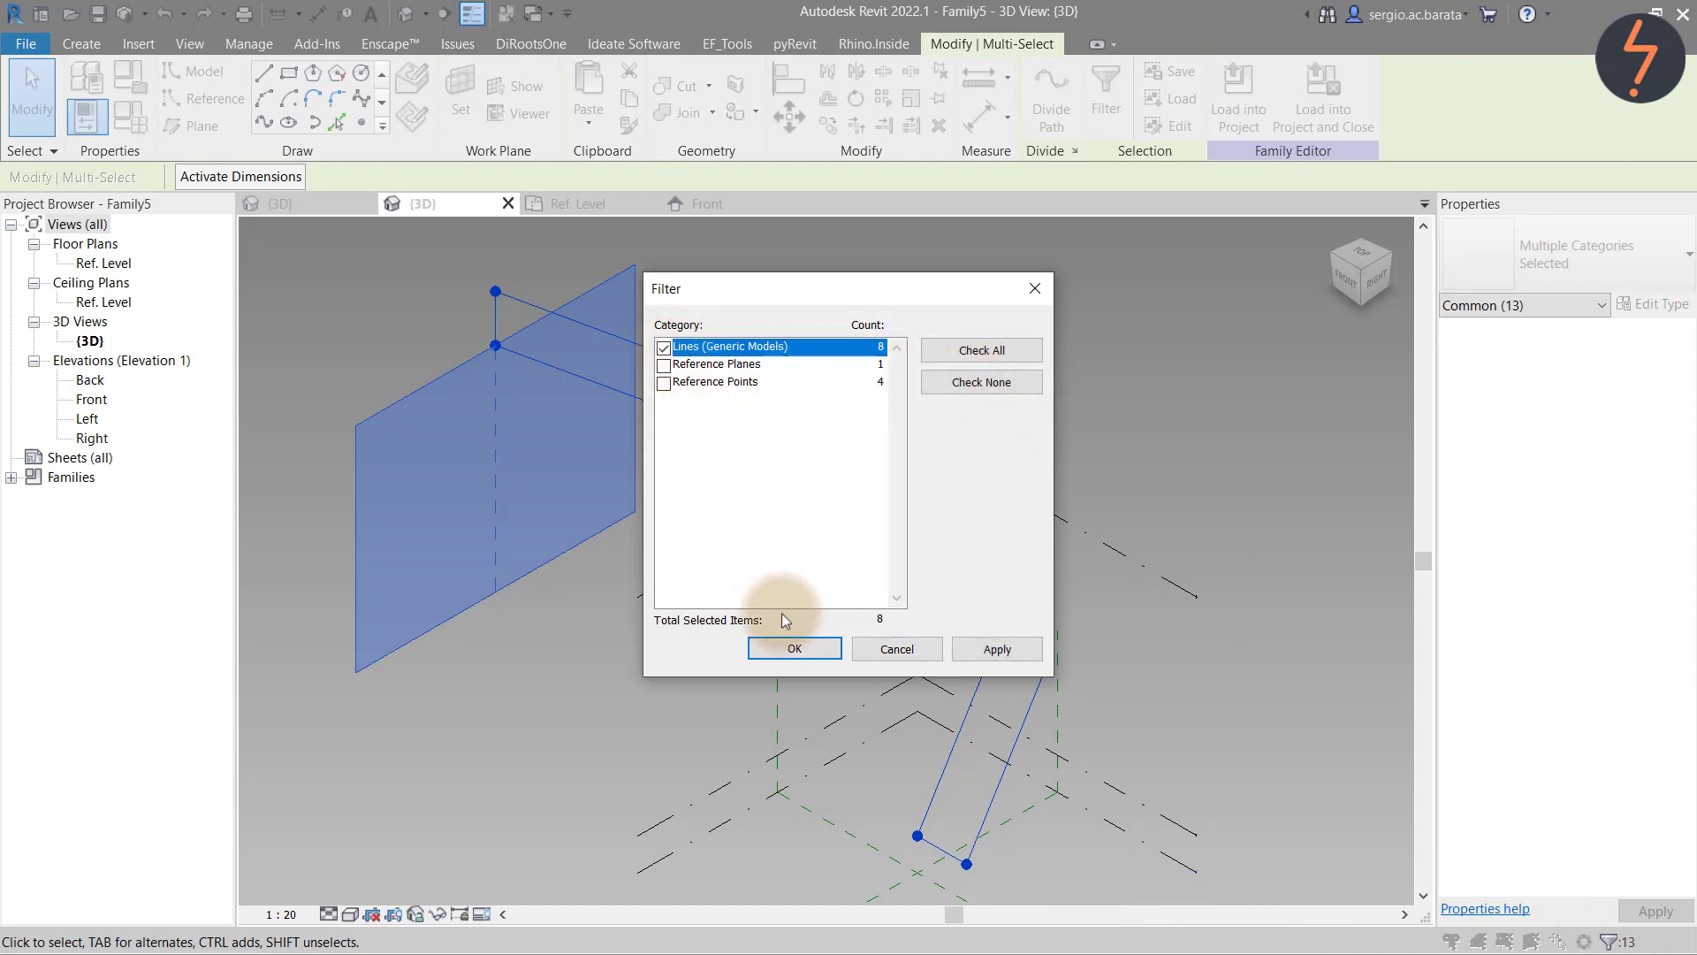
click(794, 648)
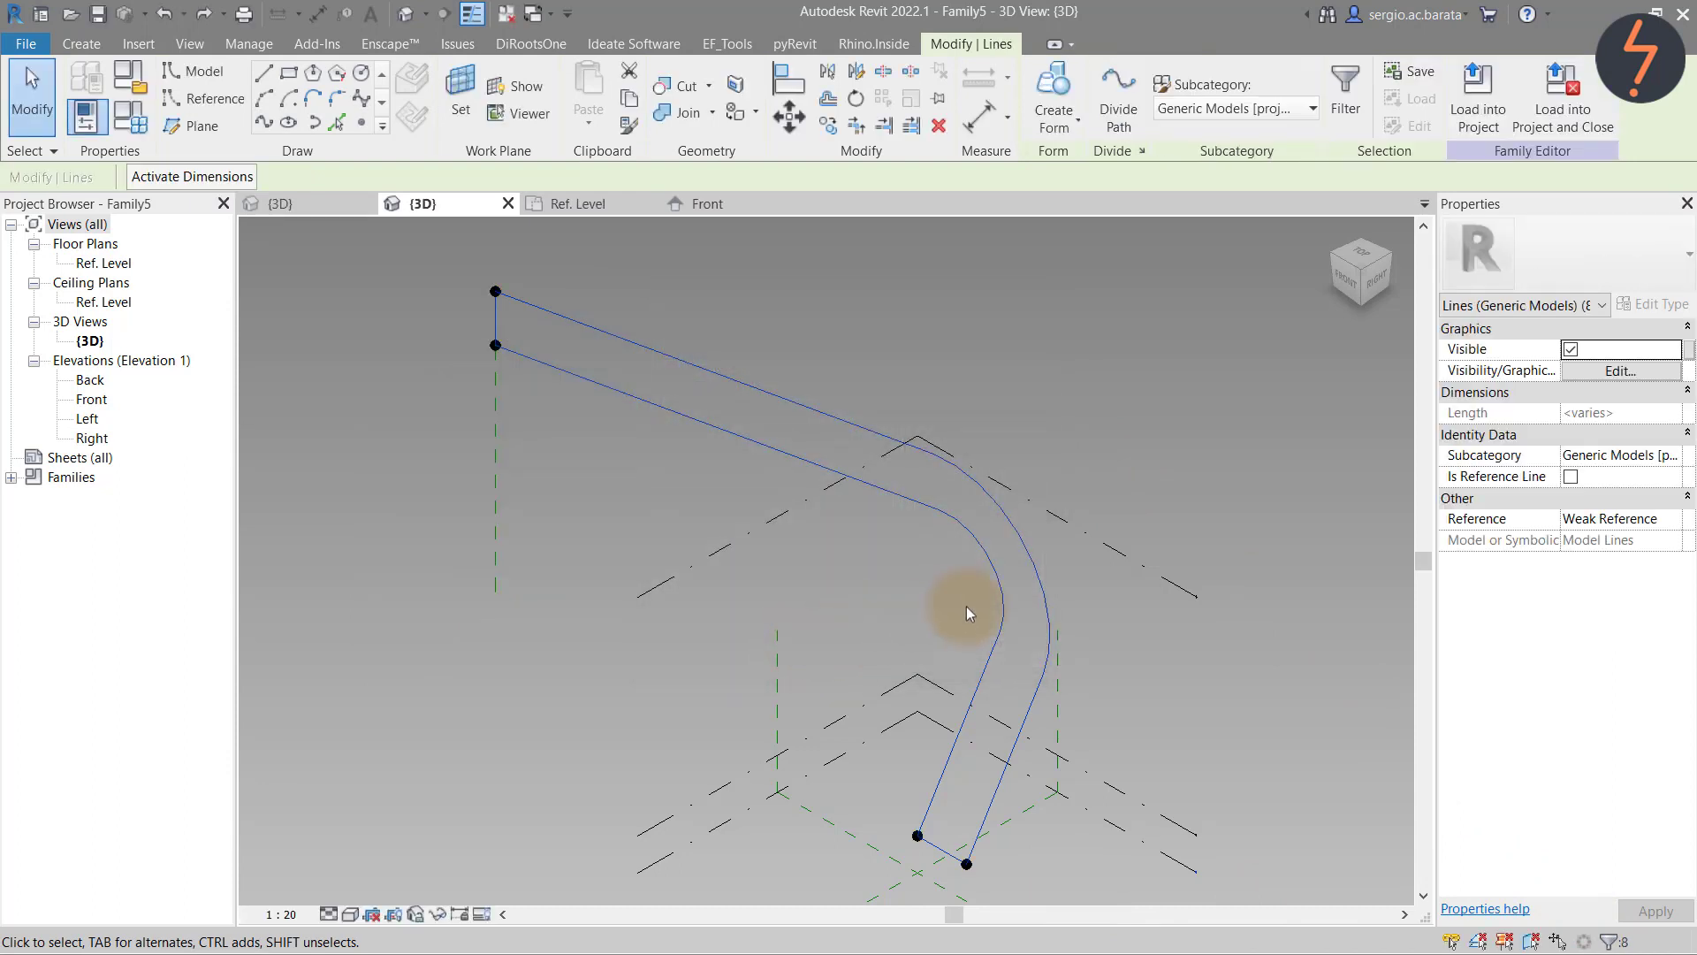
click(1571, 476)
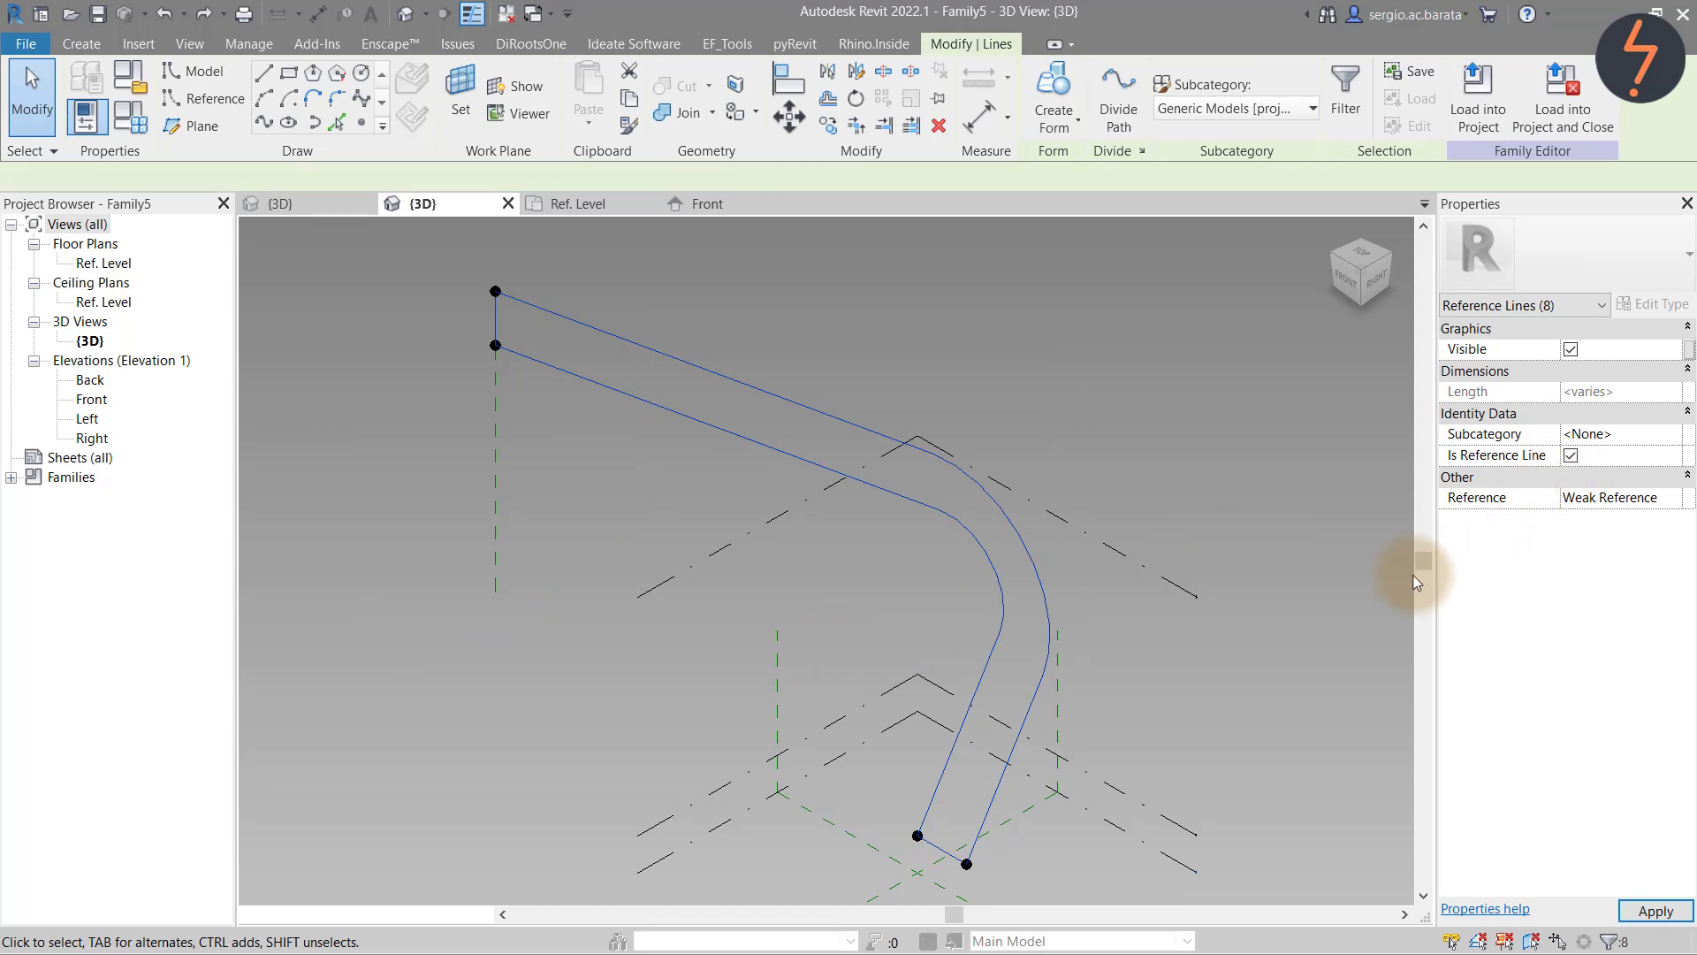
click(1295, 653)
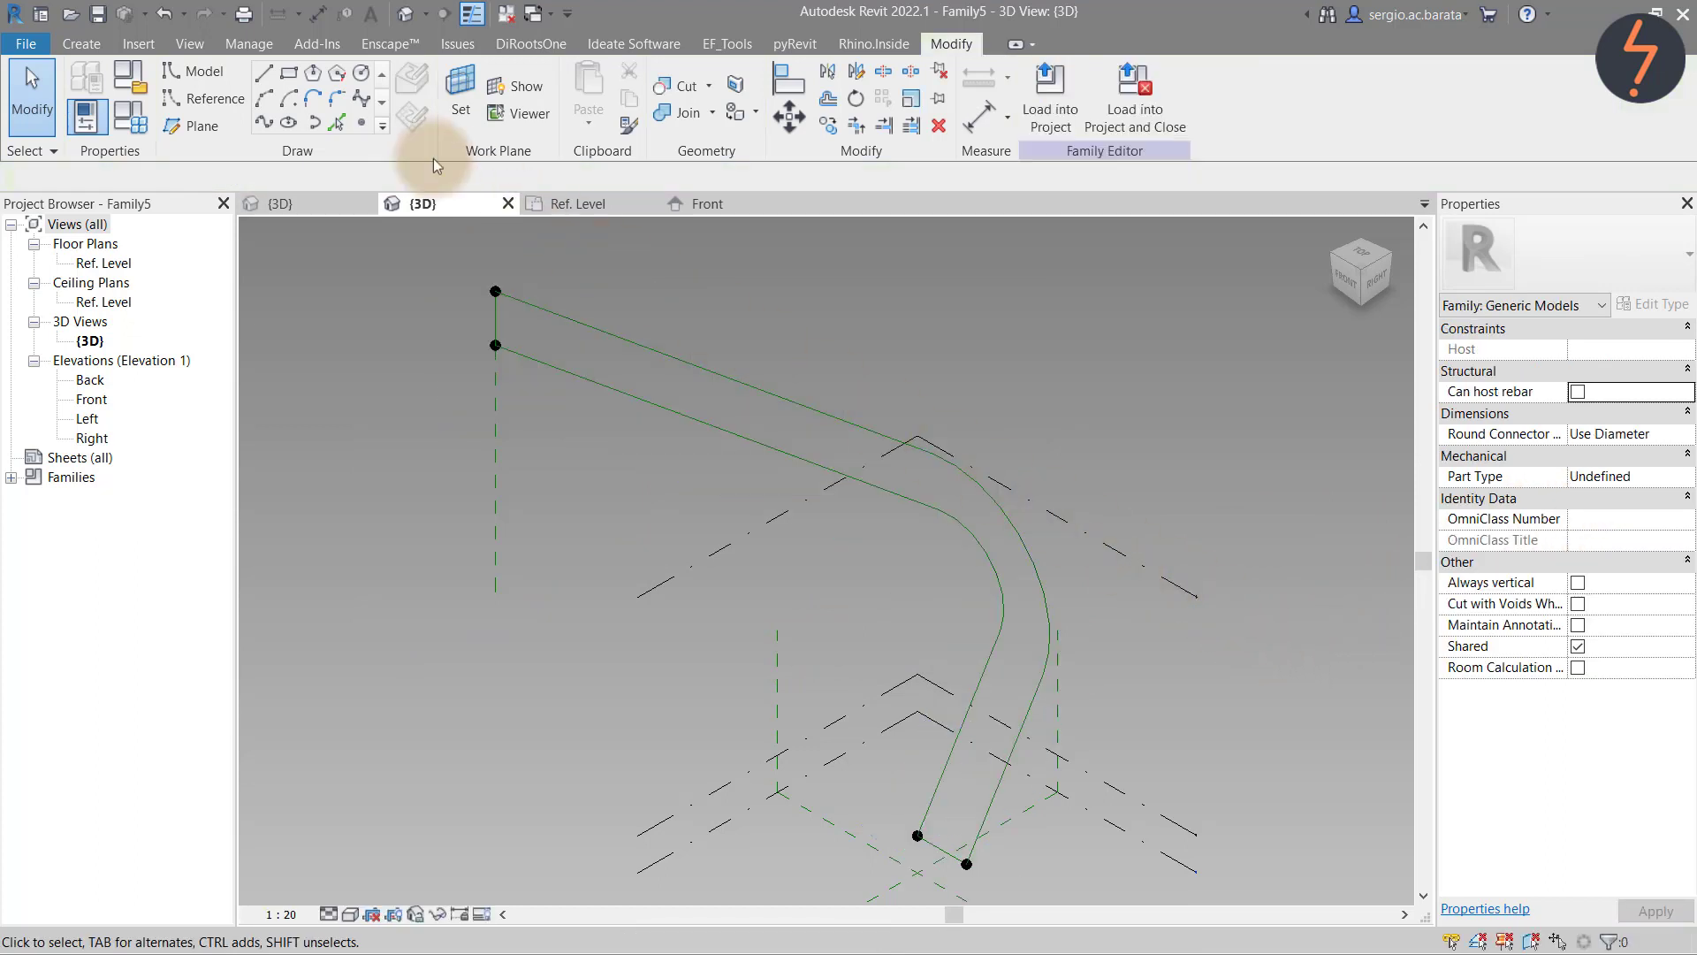
Place a reference point at the midpoint of the truss's short base line and set the work plane to that point
click(361, 121)
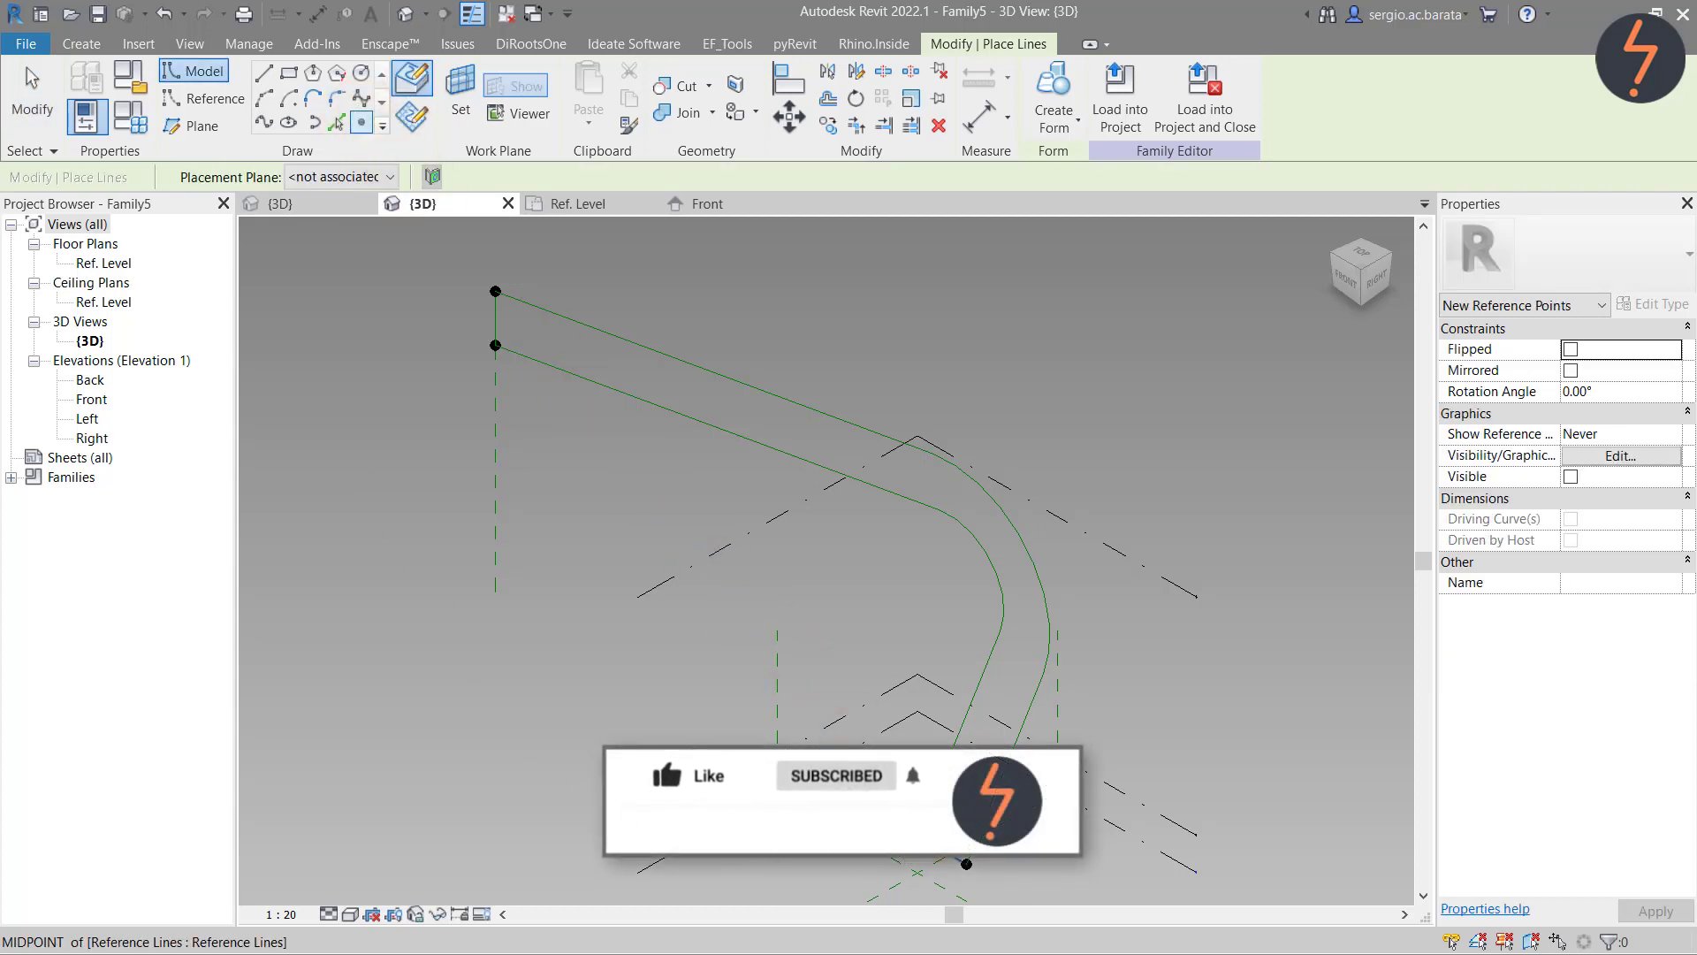
click(942, 852)
key(Escape)
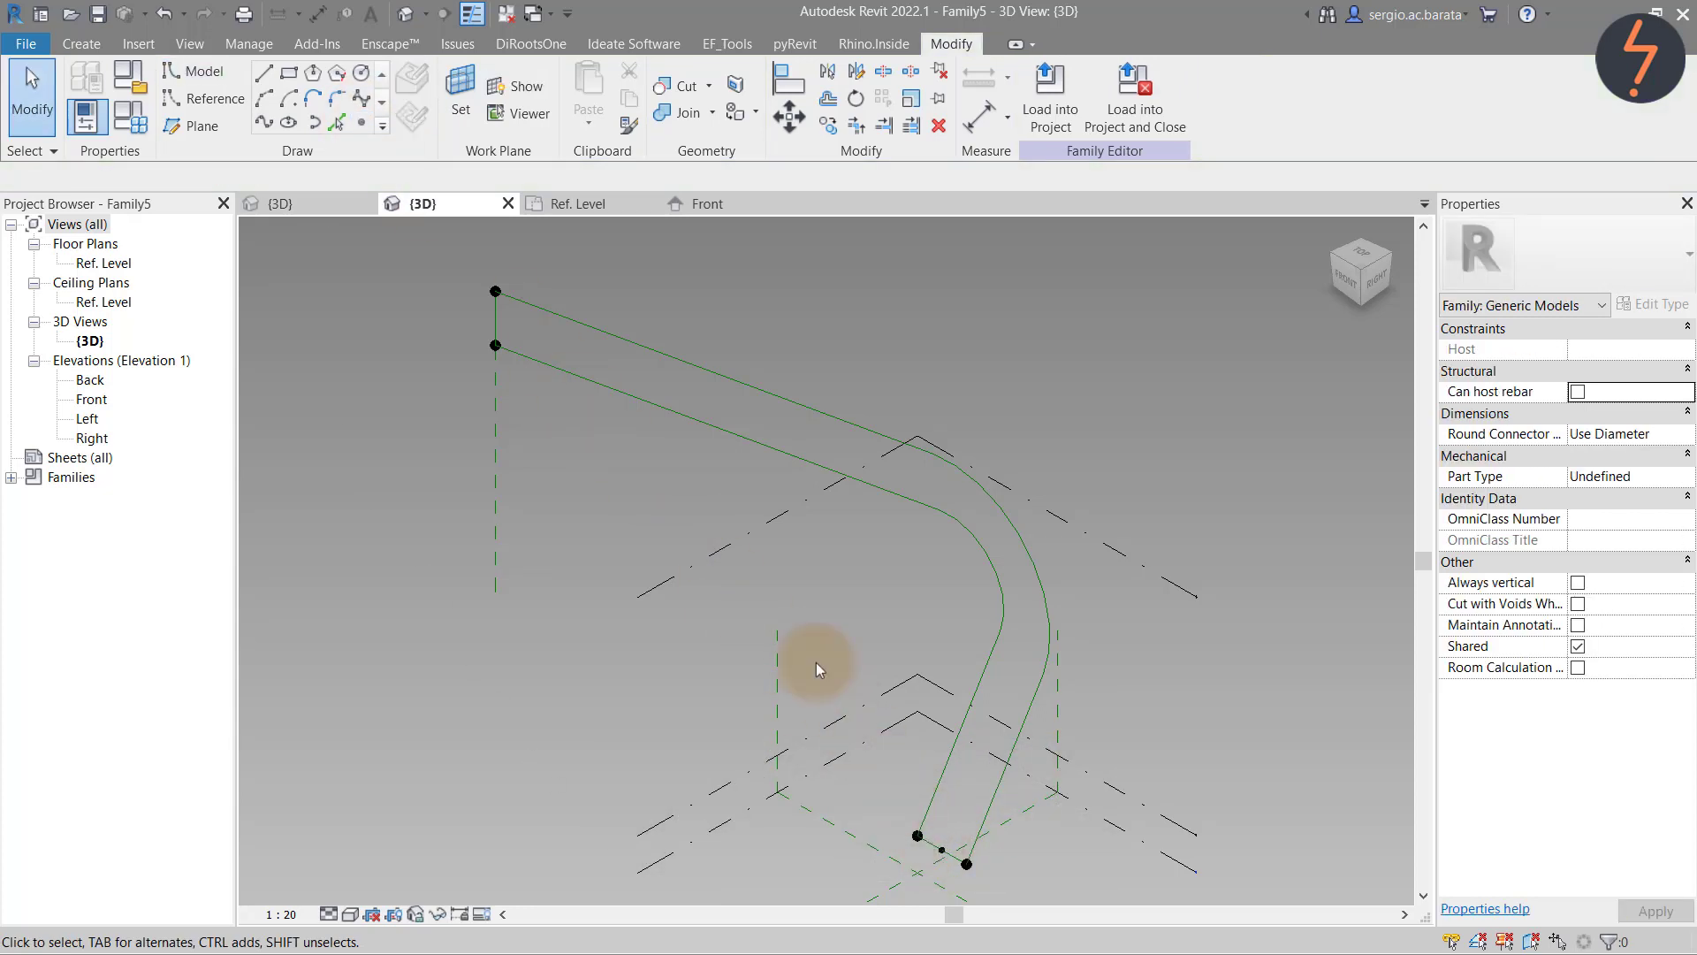
click(459, 107)
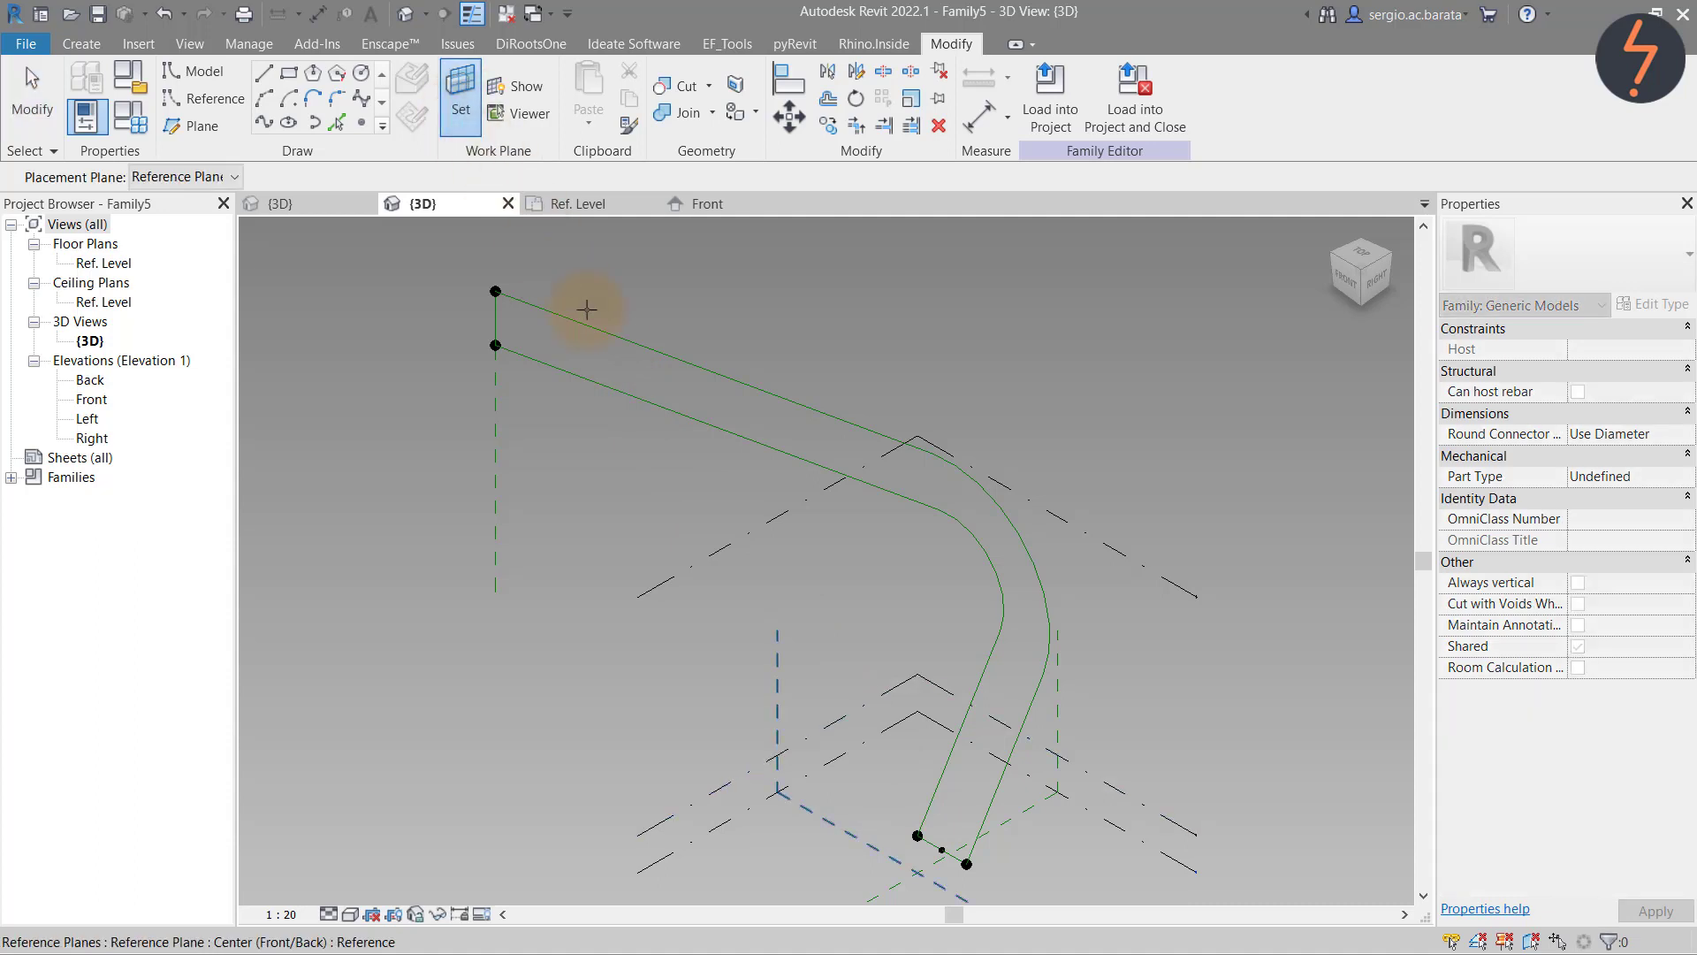
click(919, 836)
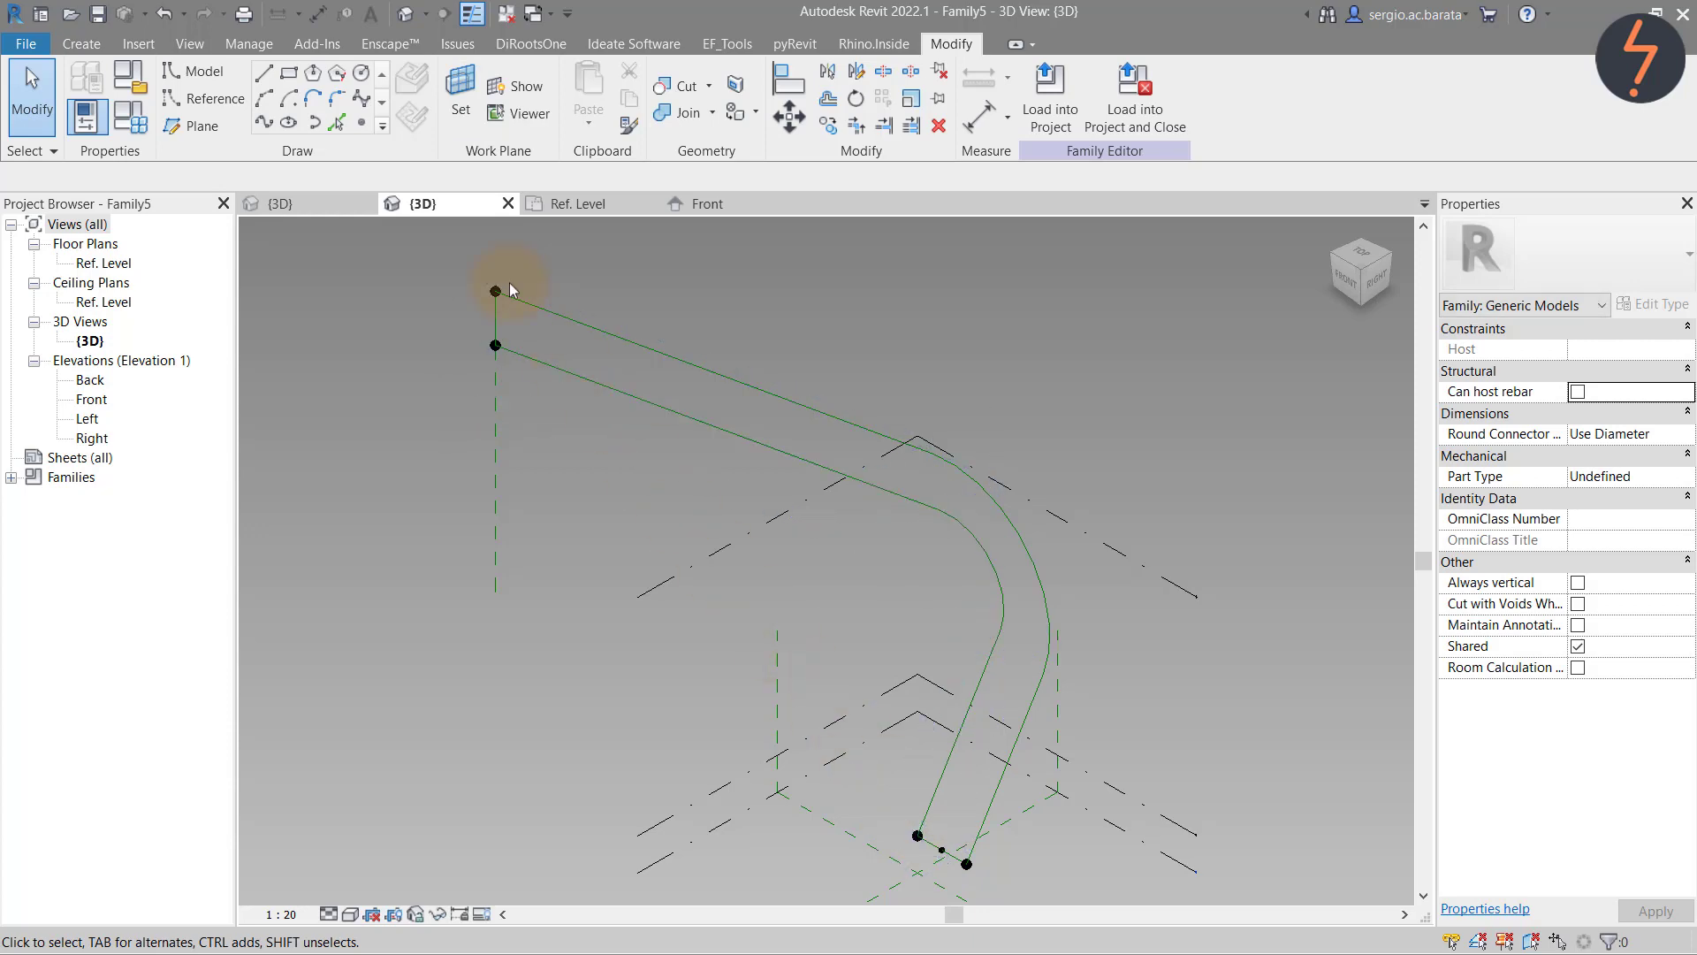
Draw a model line circle of about 2000 radius centred on the reference point at the truss base
click(361, 72)
click(918, 835)
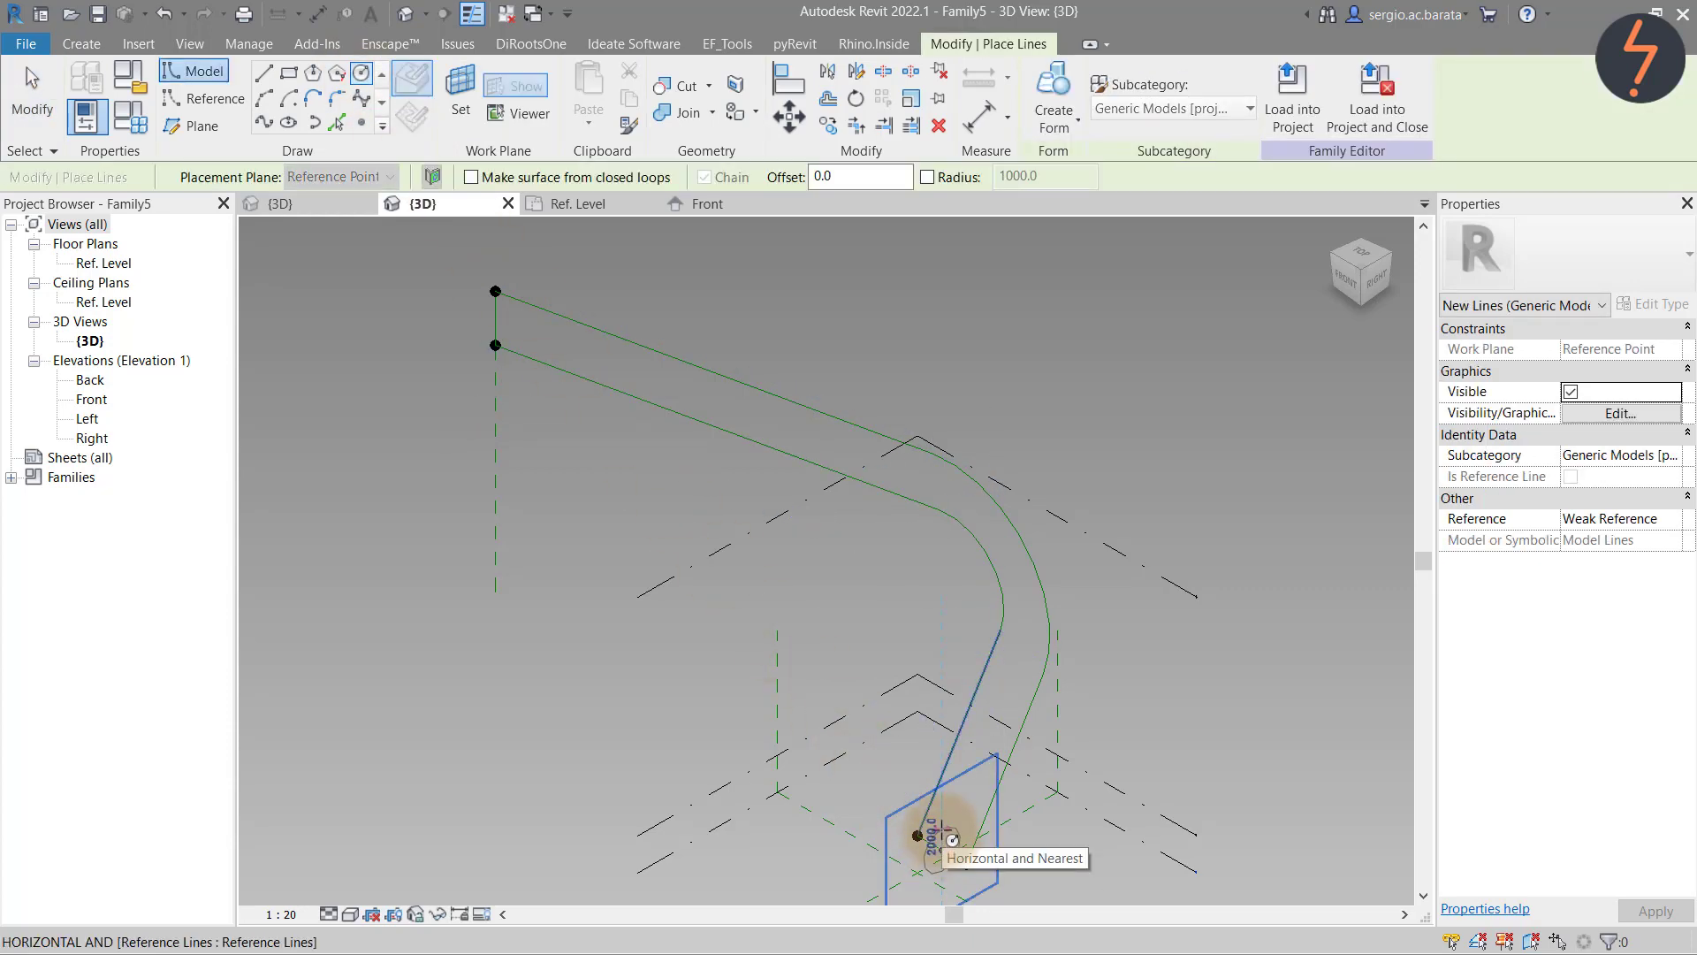
click(952, 837)
key(Escape)
key(Escape)
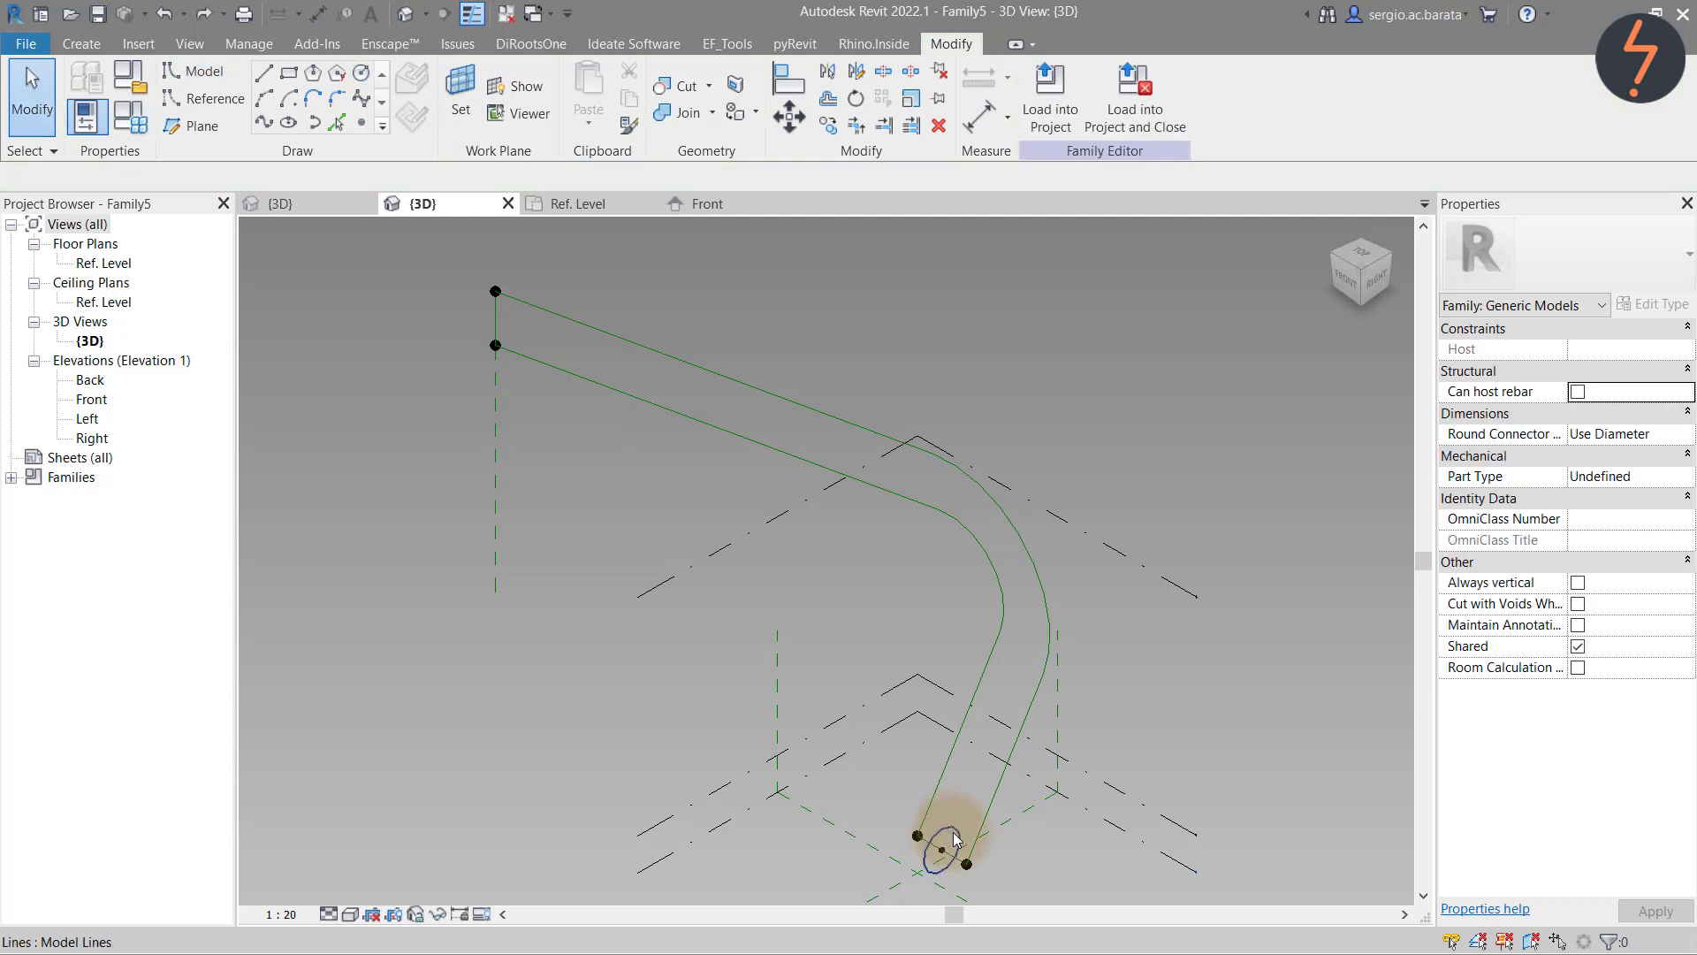
Set the base circle's radius to 500
click(954, 837)
click(943, 825)
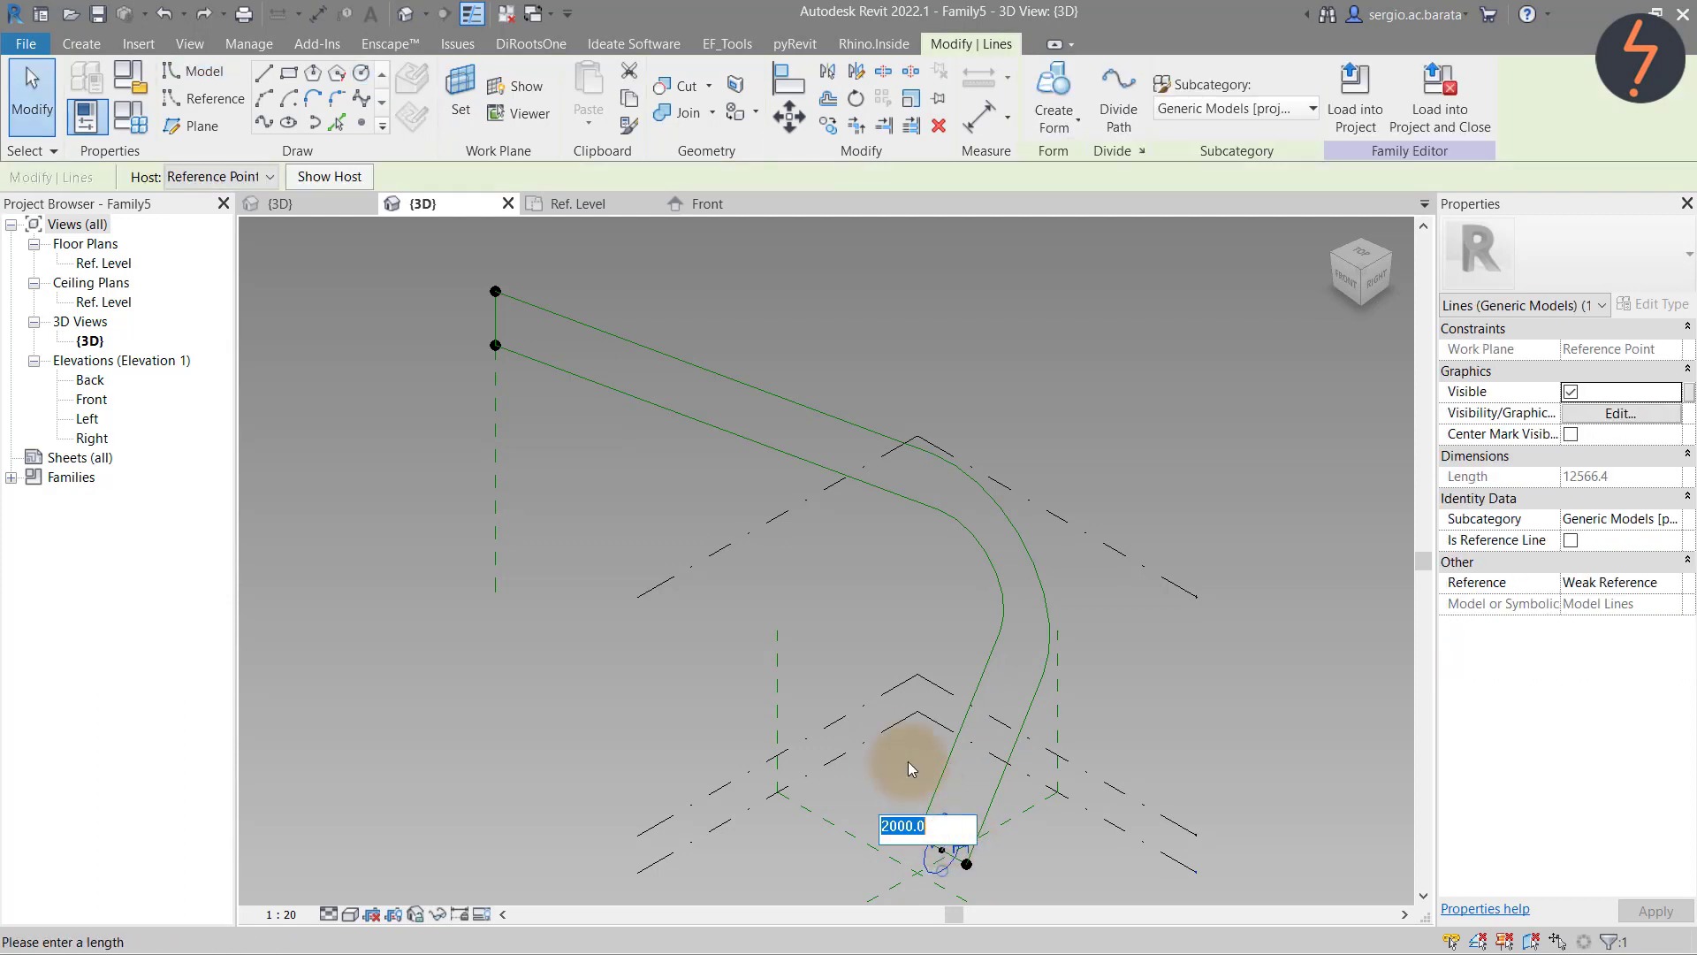
text(500)
key(Return)
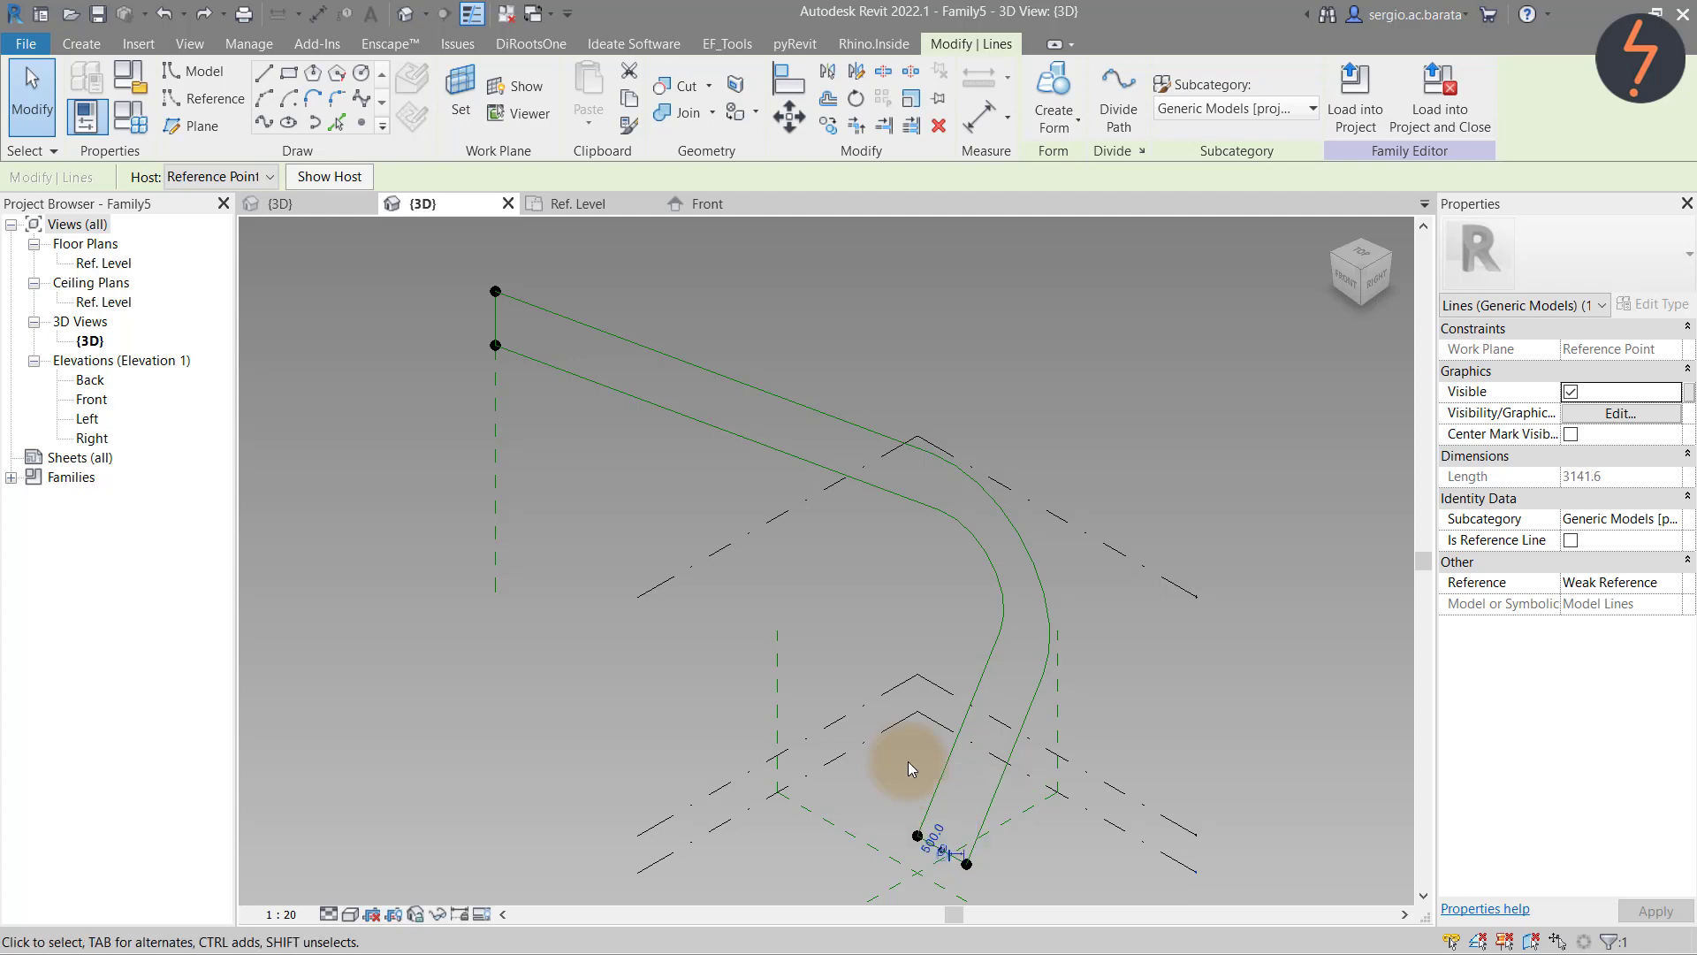
click(908, 761)
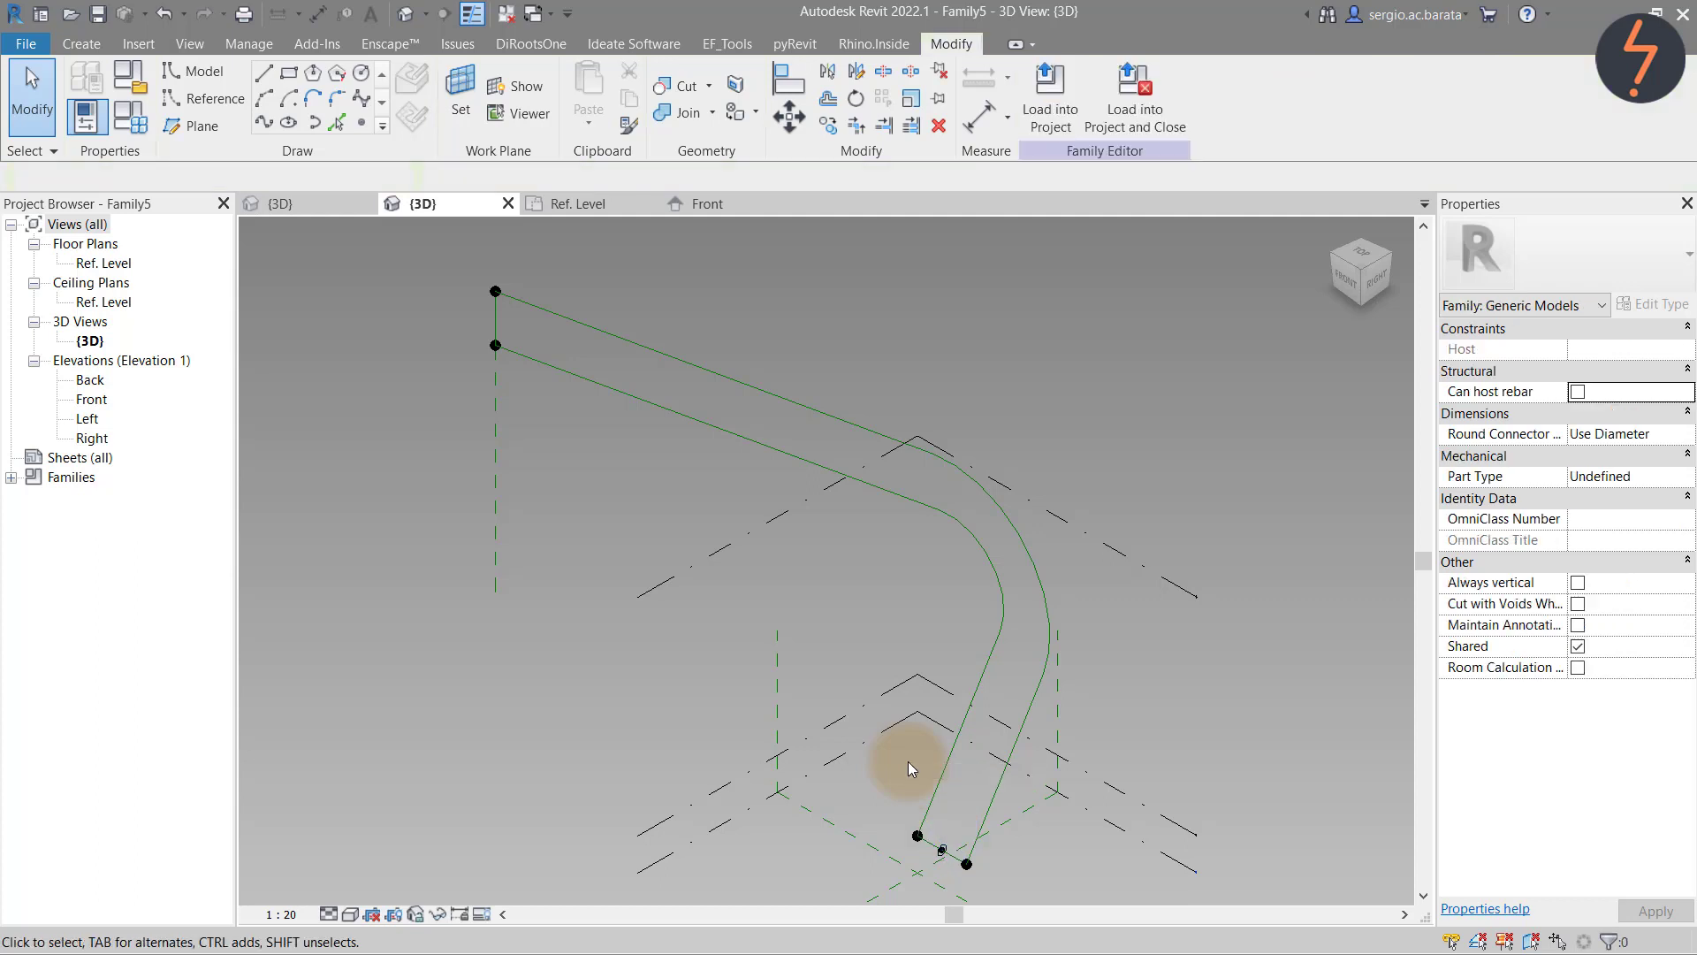
Create a solid form by sweeping the circle along the inner and outer reference line chains and the two closing end lines
click(944, 839)
key(Tab)
ctrl+click(967, 858)
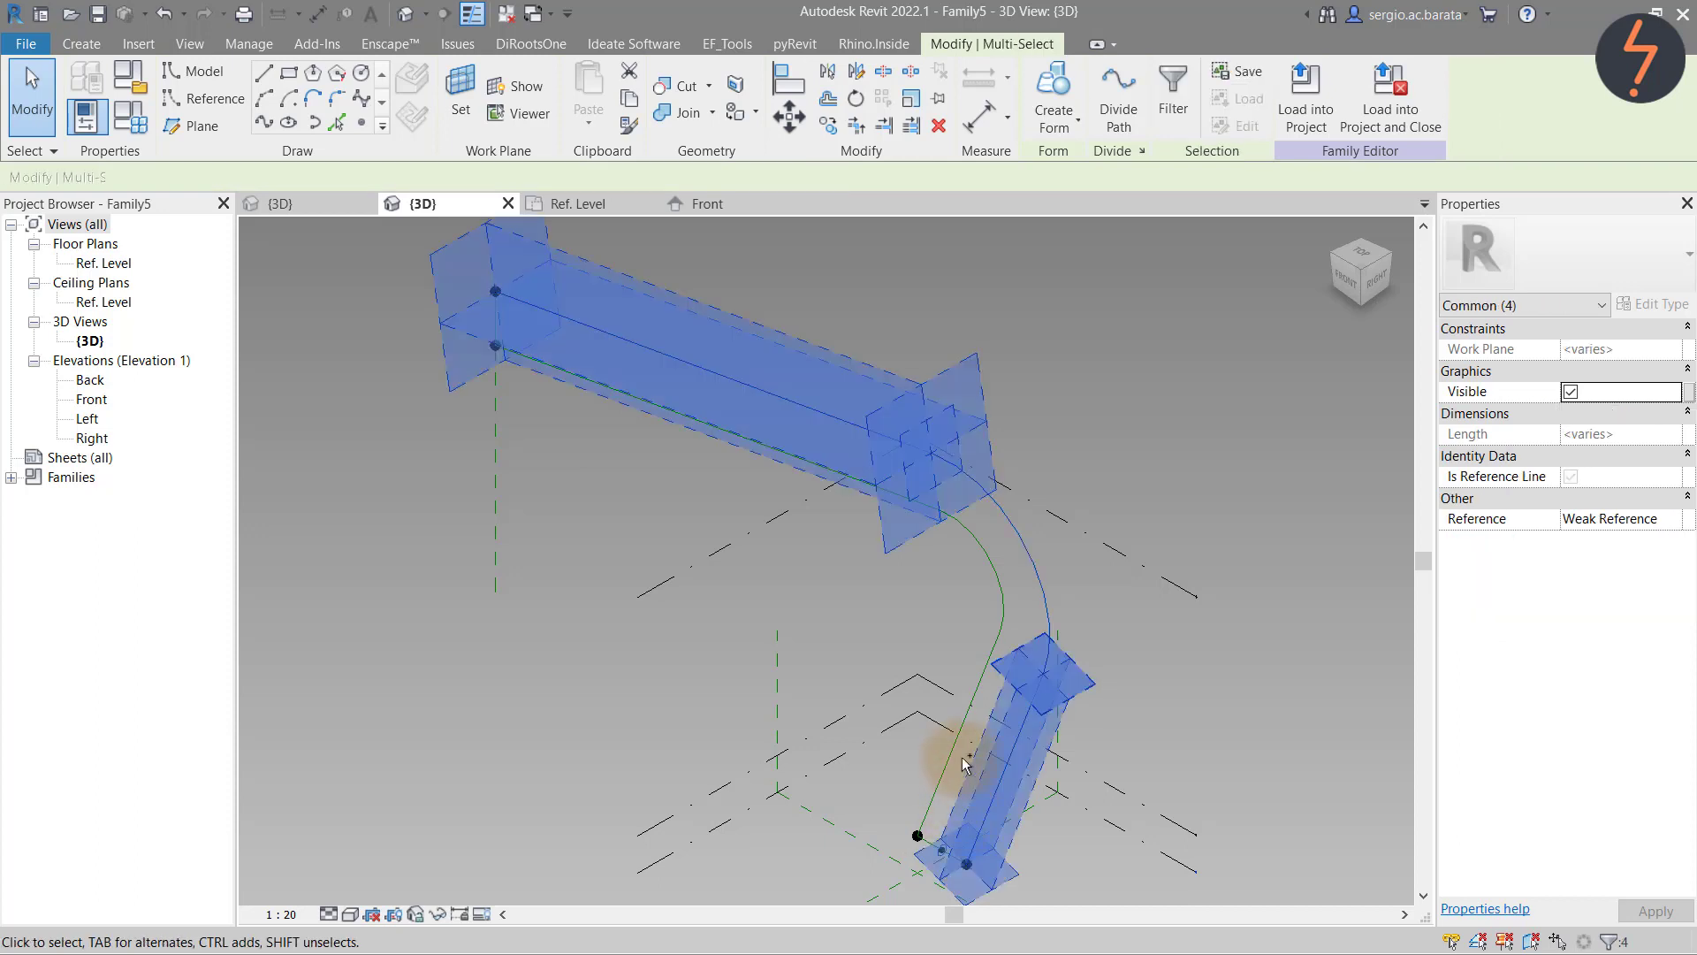
key(Tab)
ctrl+click(961, 741)
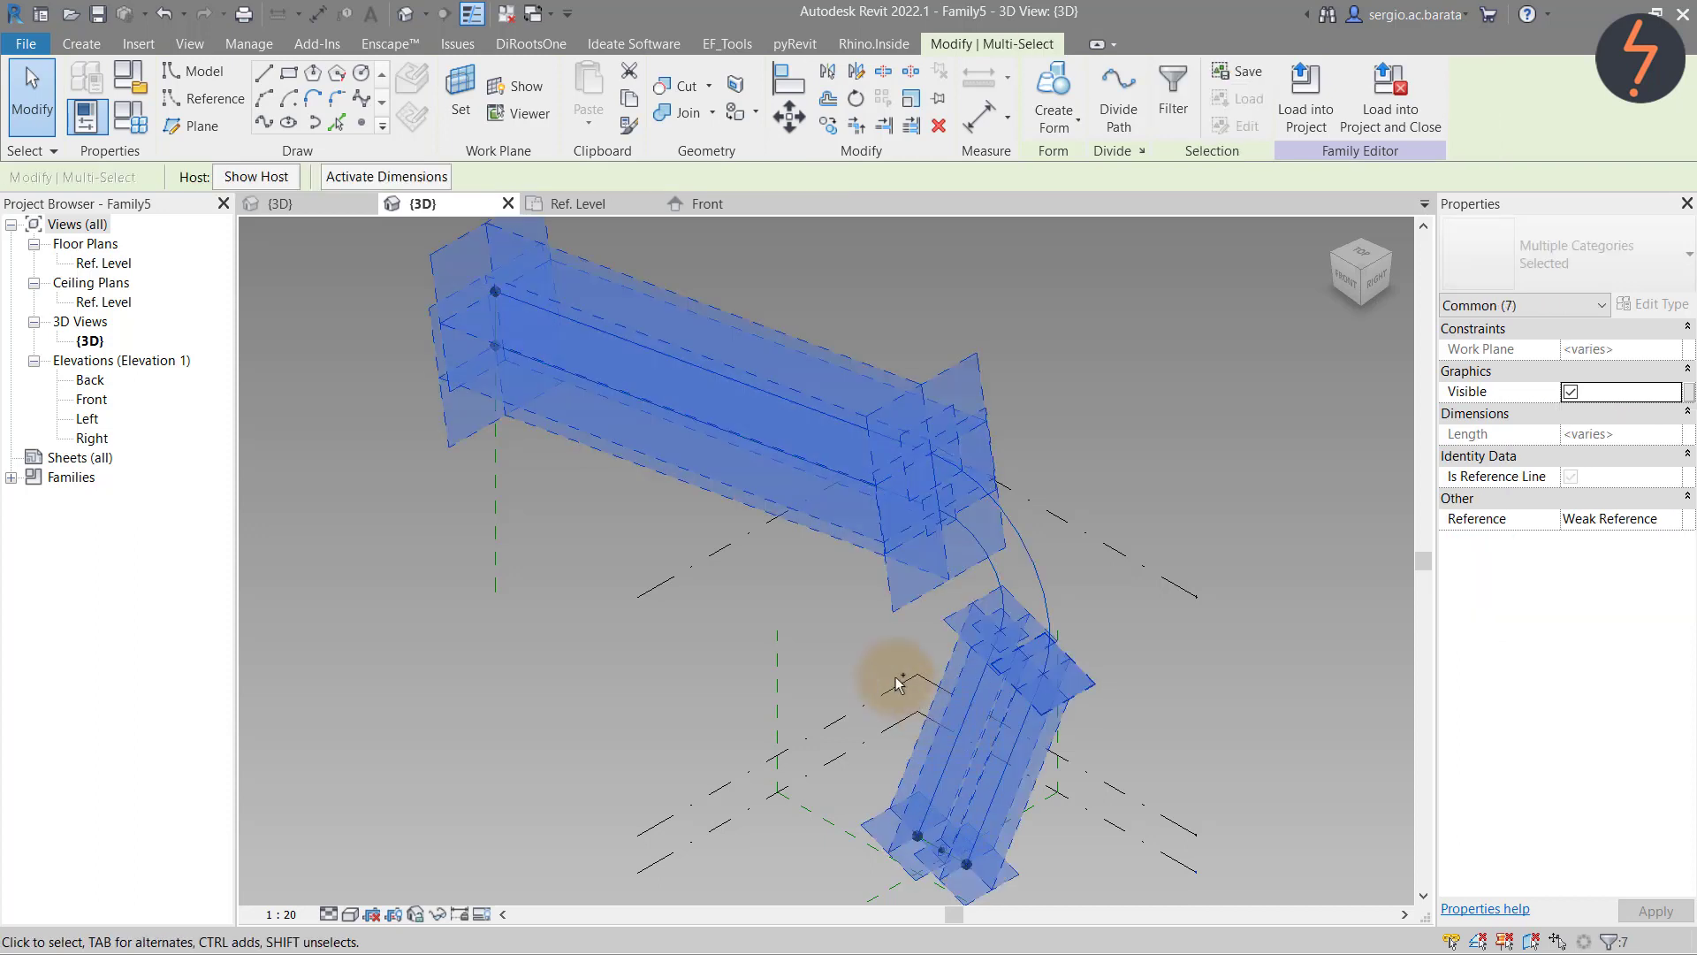
ctrl+click(496, 318)
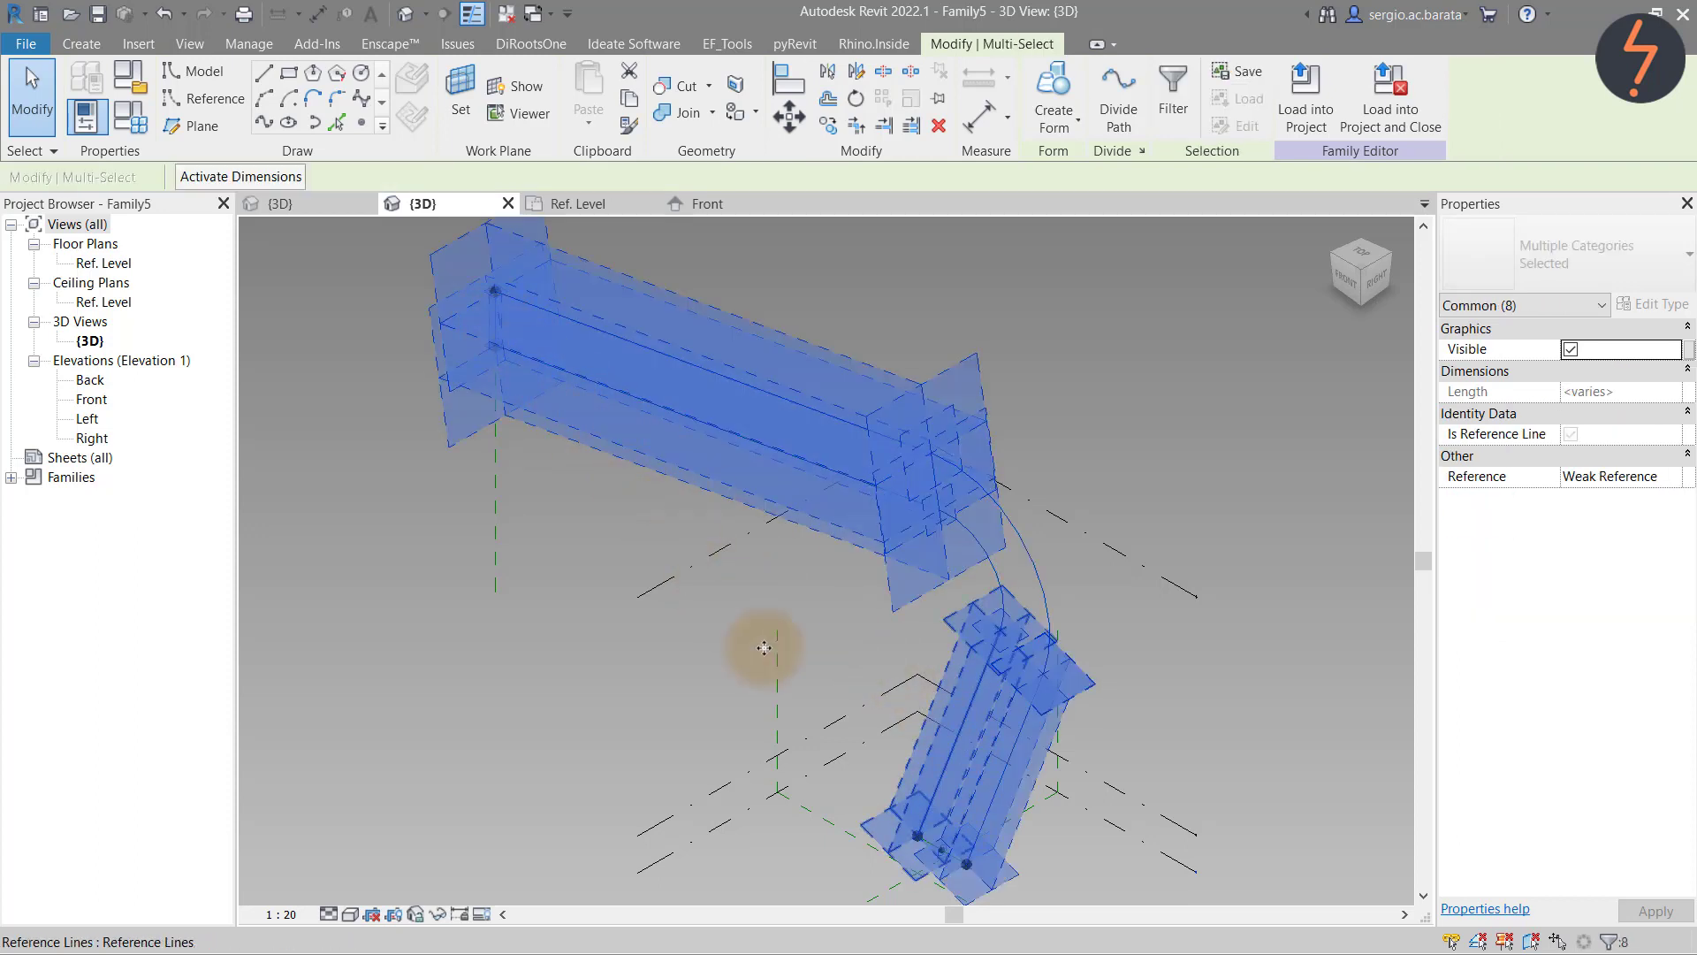
ctrl+click(930, 853)
click(1053, 118)
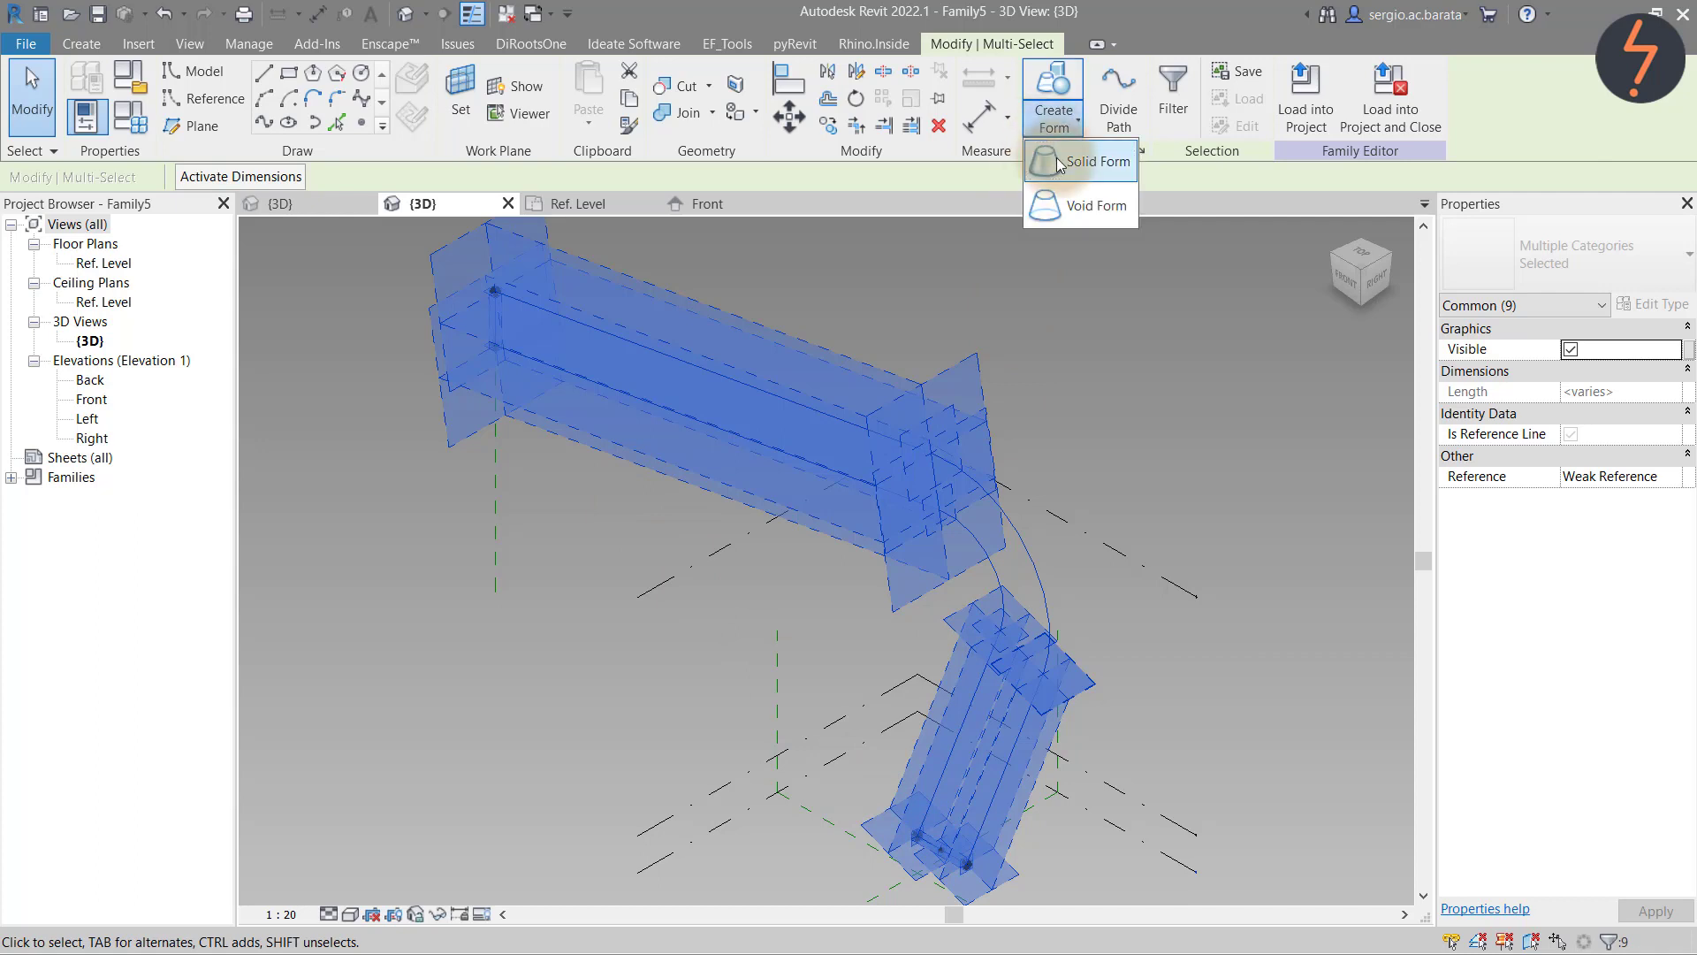
click(1096, 161)
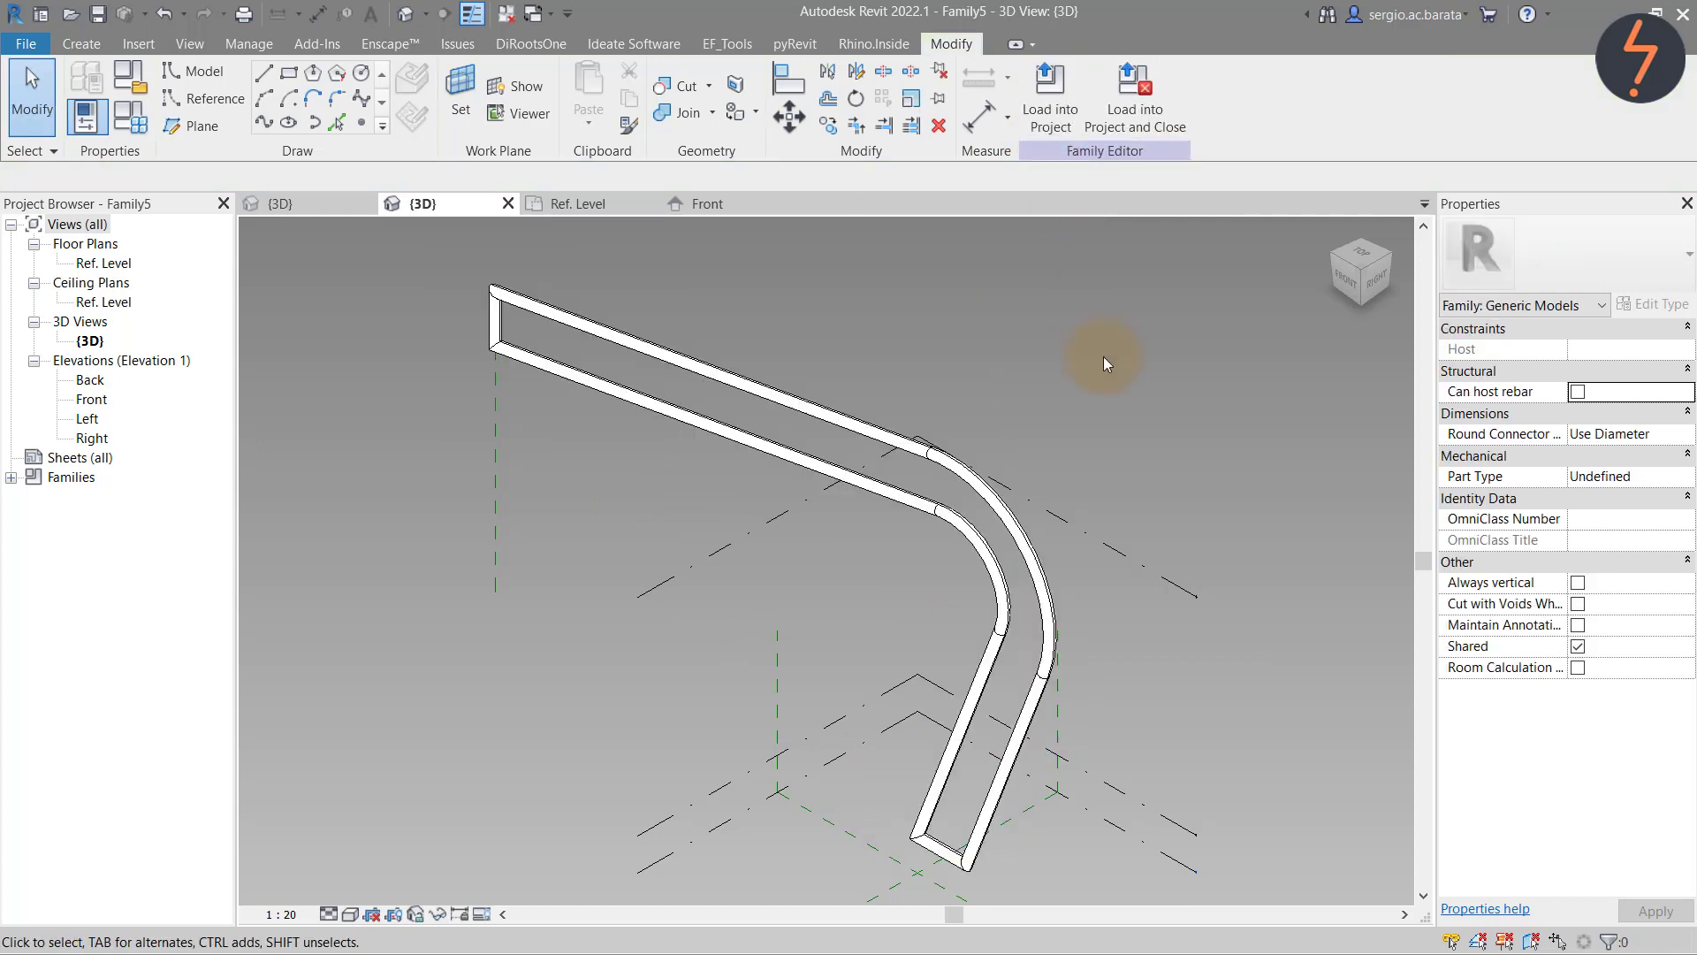
Switch the 3D view to Wireframe and create a solid form surface between the inner and outer reference line chains
click(352, 916)
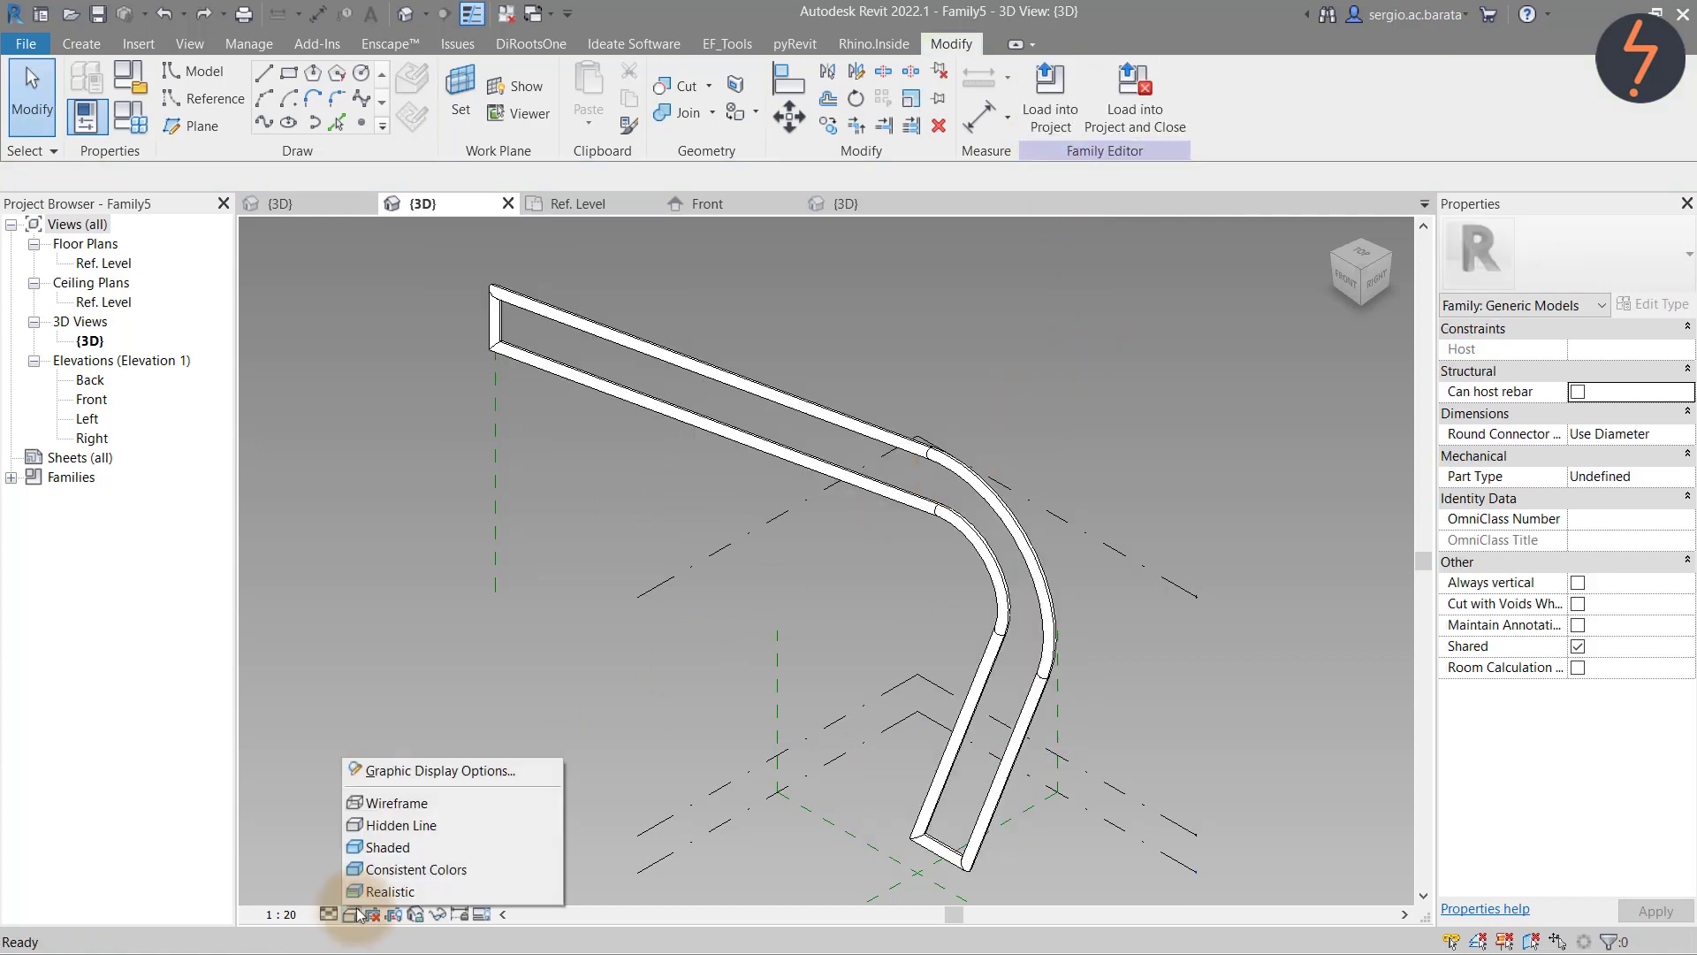
click(398, 803)
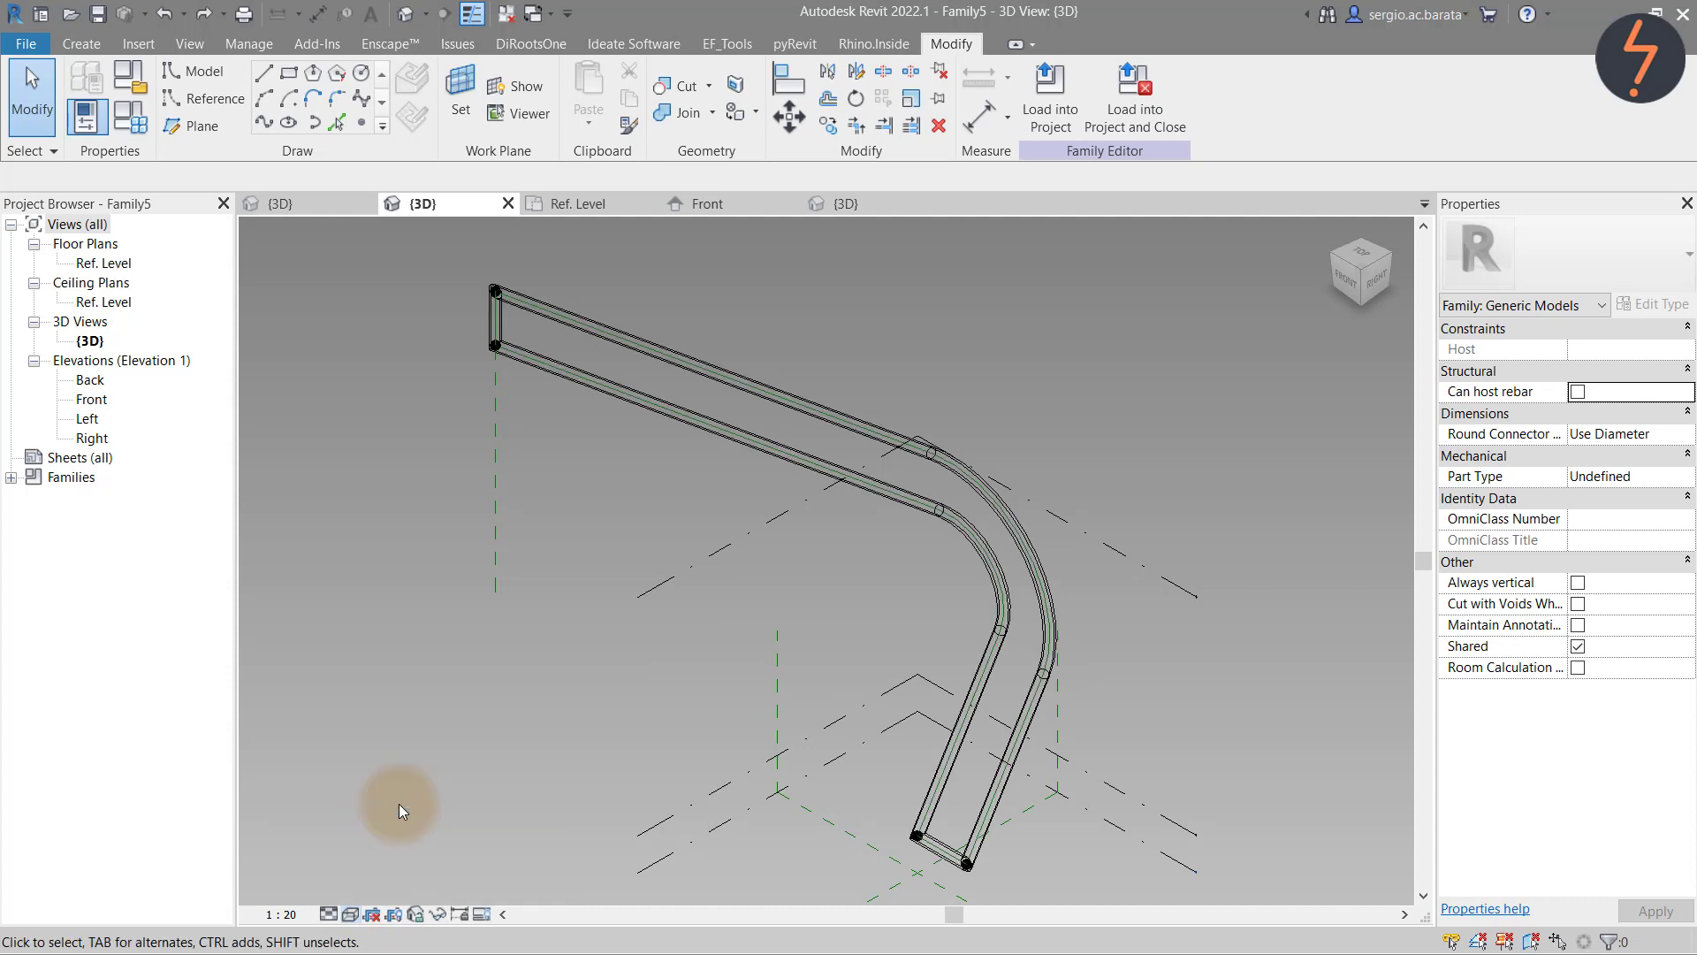
click(989, 657)
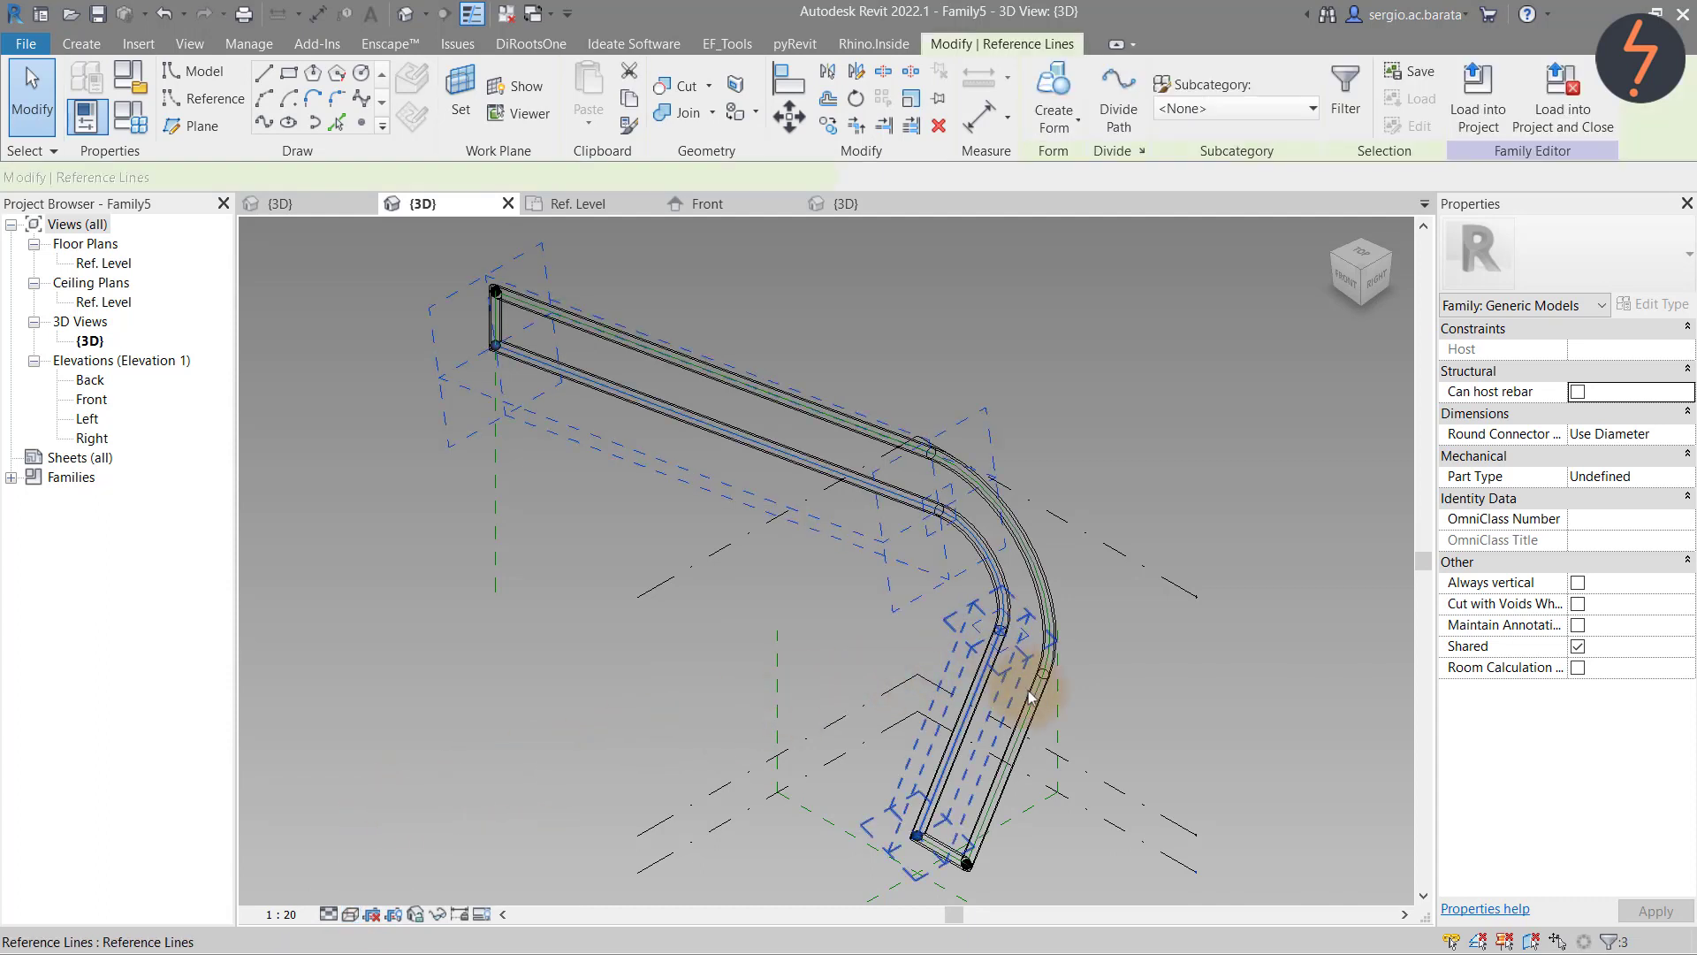
ctrl+click(1039, 705)
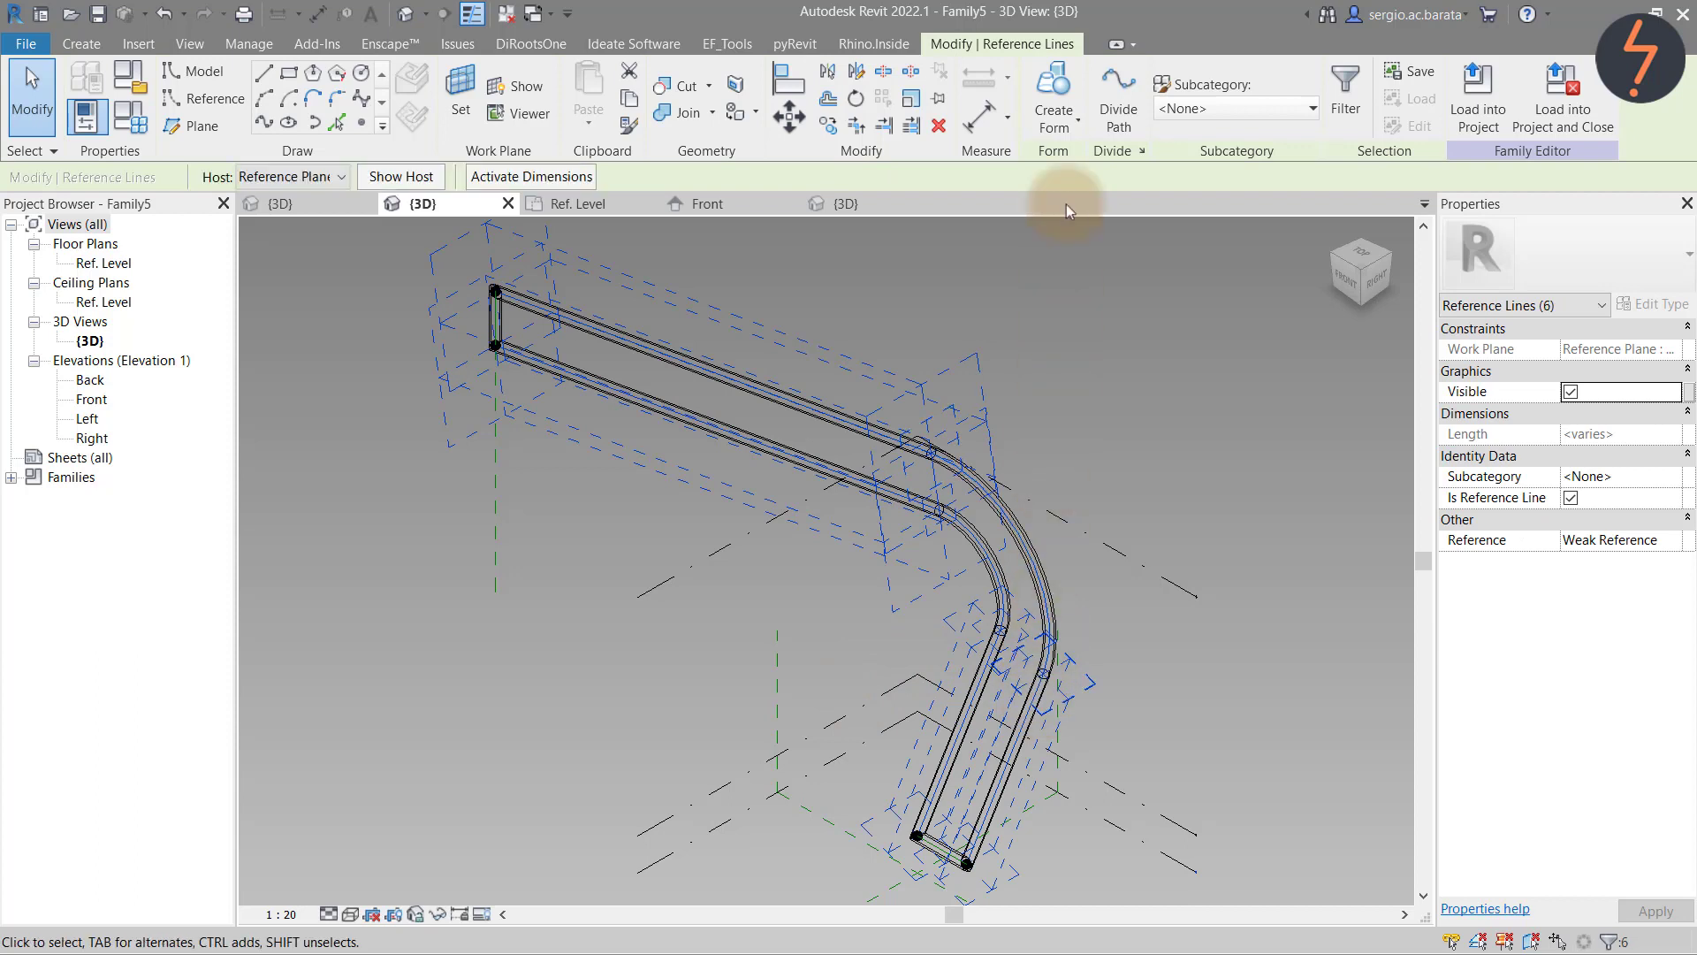
click(1077, 122)
click(1078, 159)
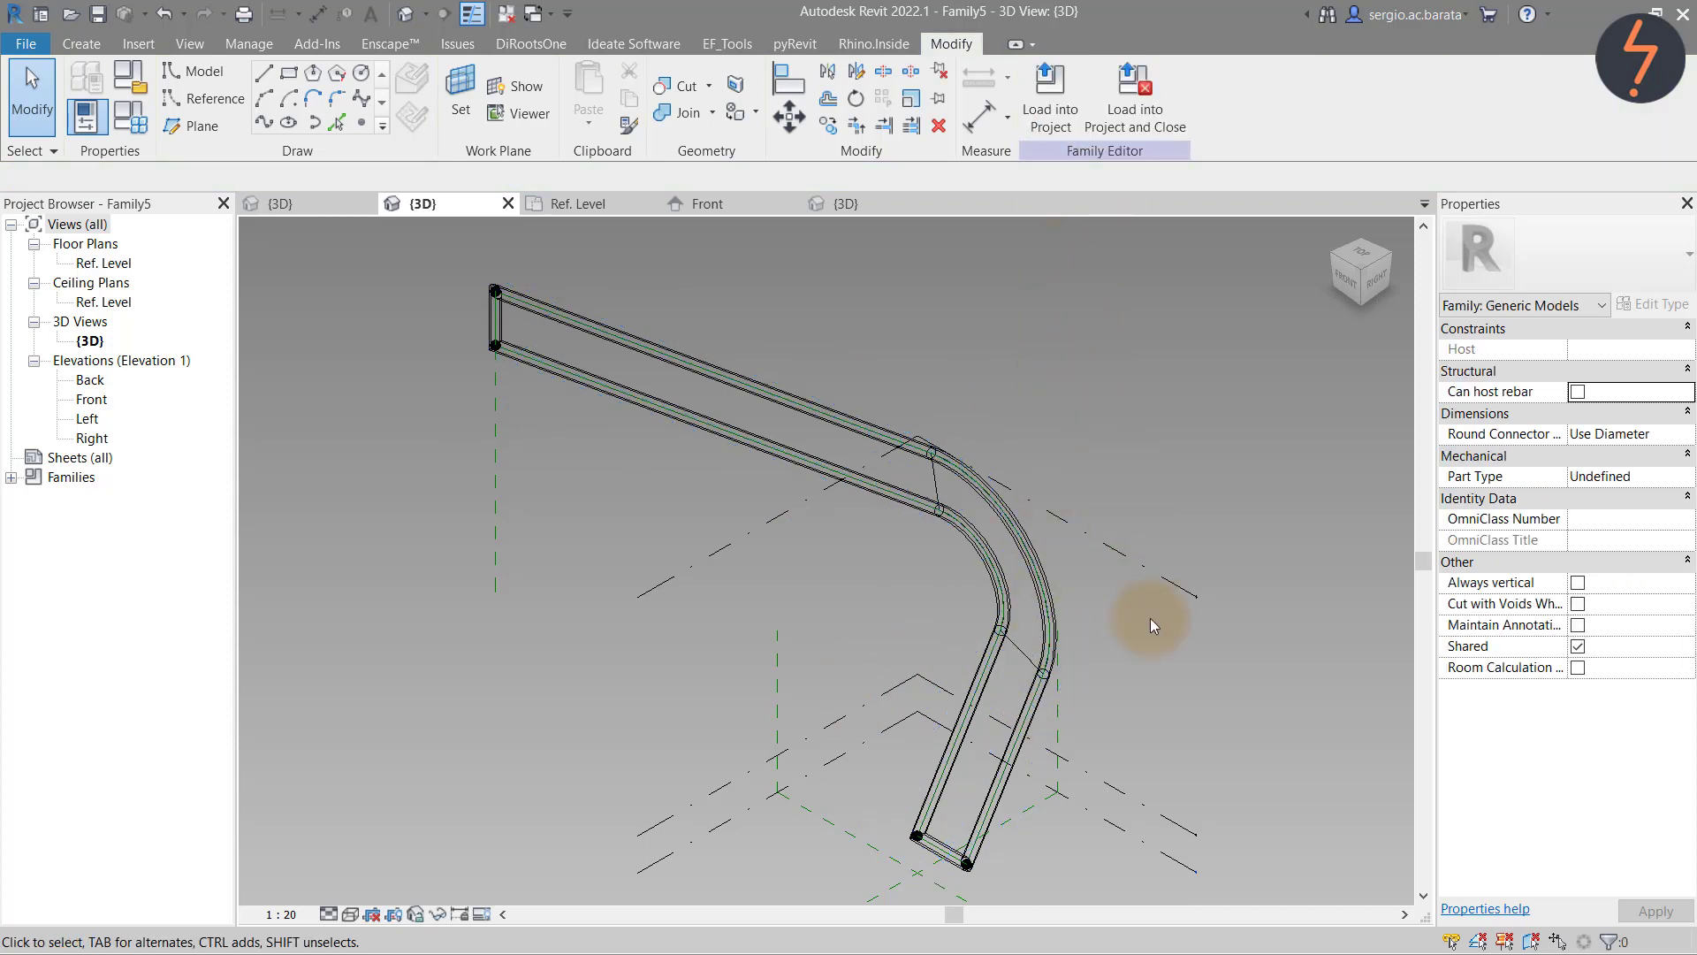
Divide the straight facade surface at the truss base, with a U Grid number of 1 and a V Grid number of 7
click(1021, 659)
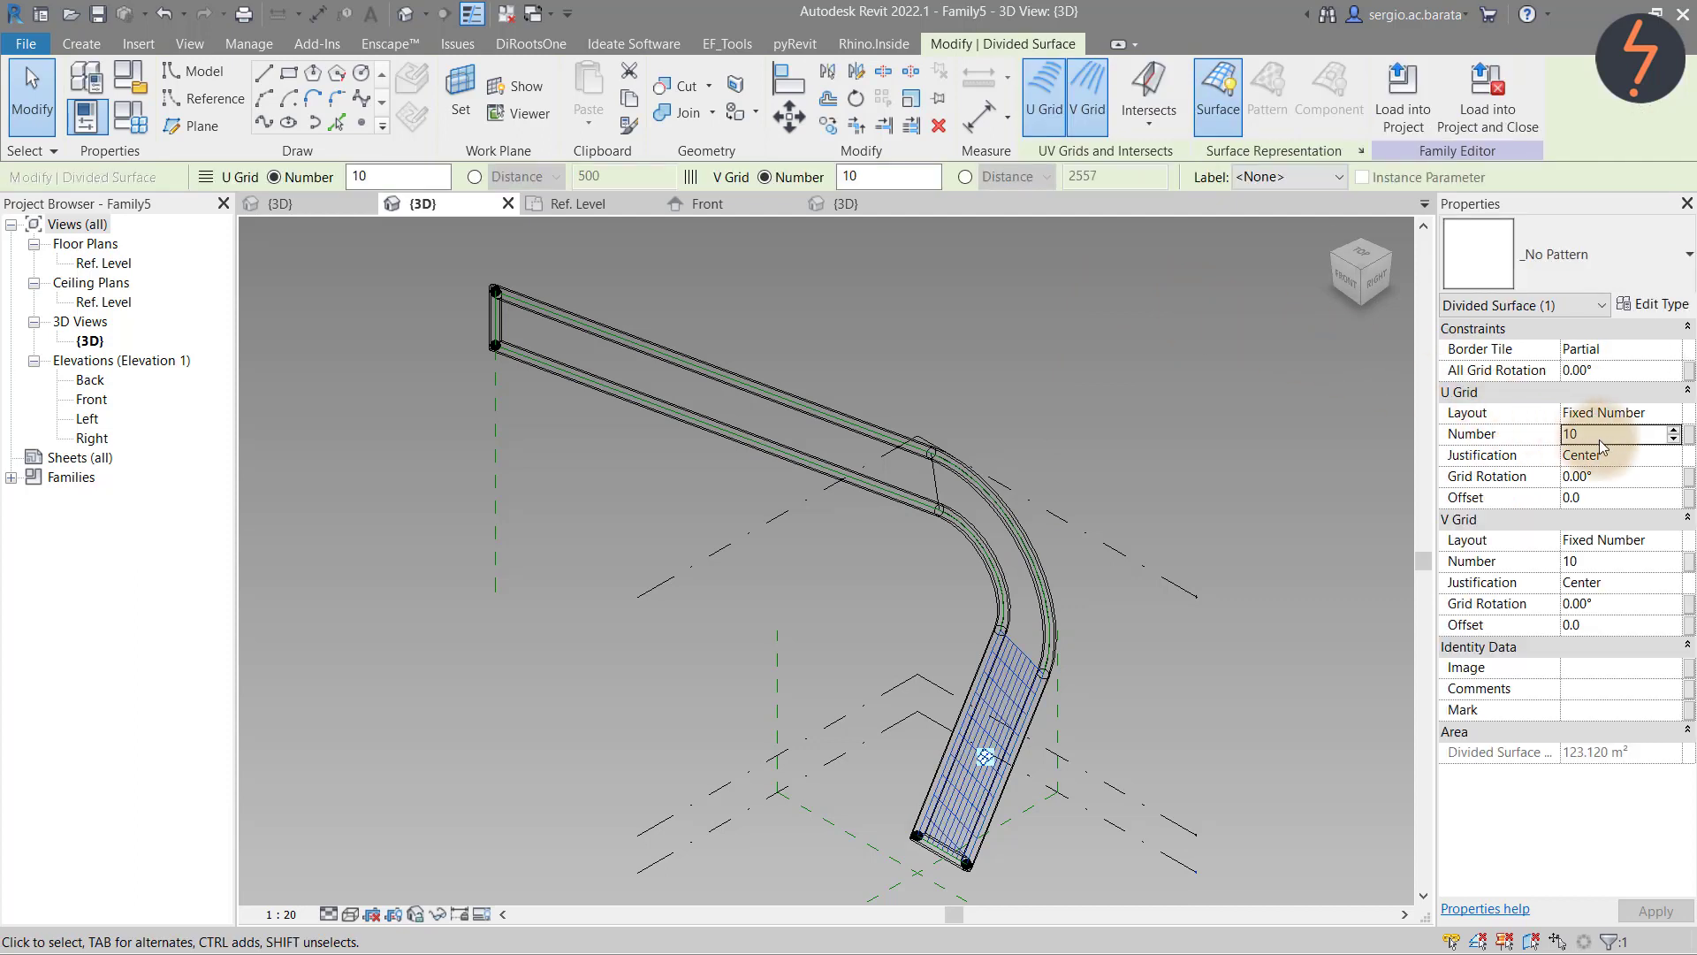
double_click(1599, 440)
text(1)
double_click(1605, 559)
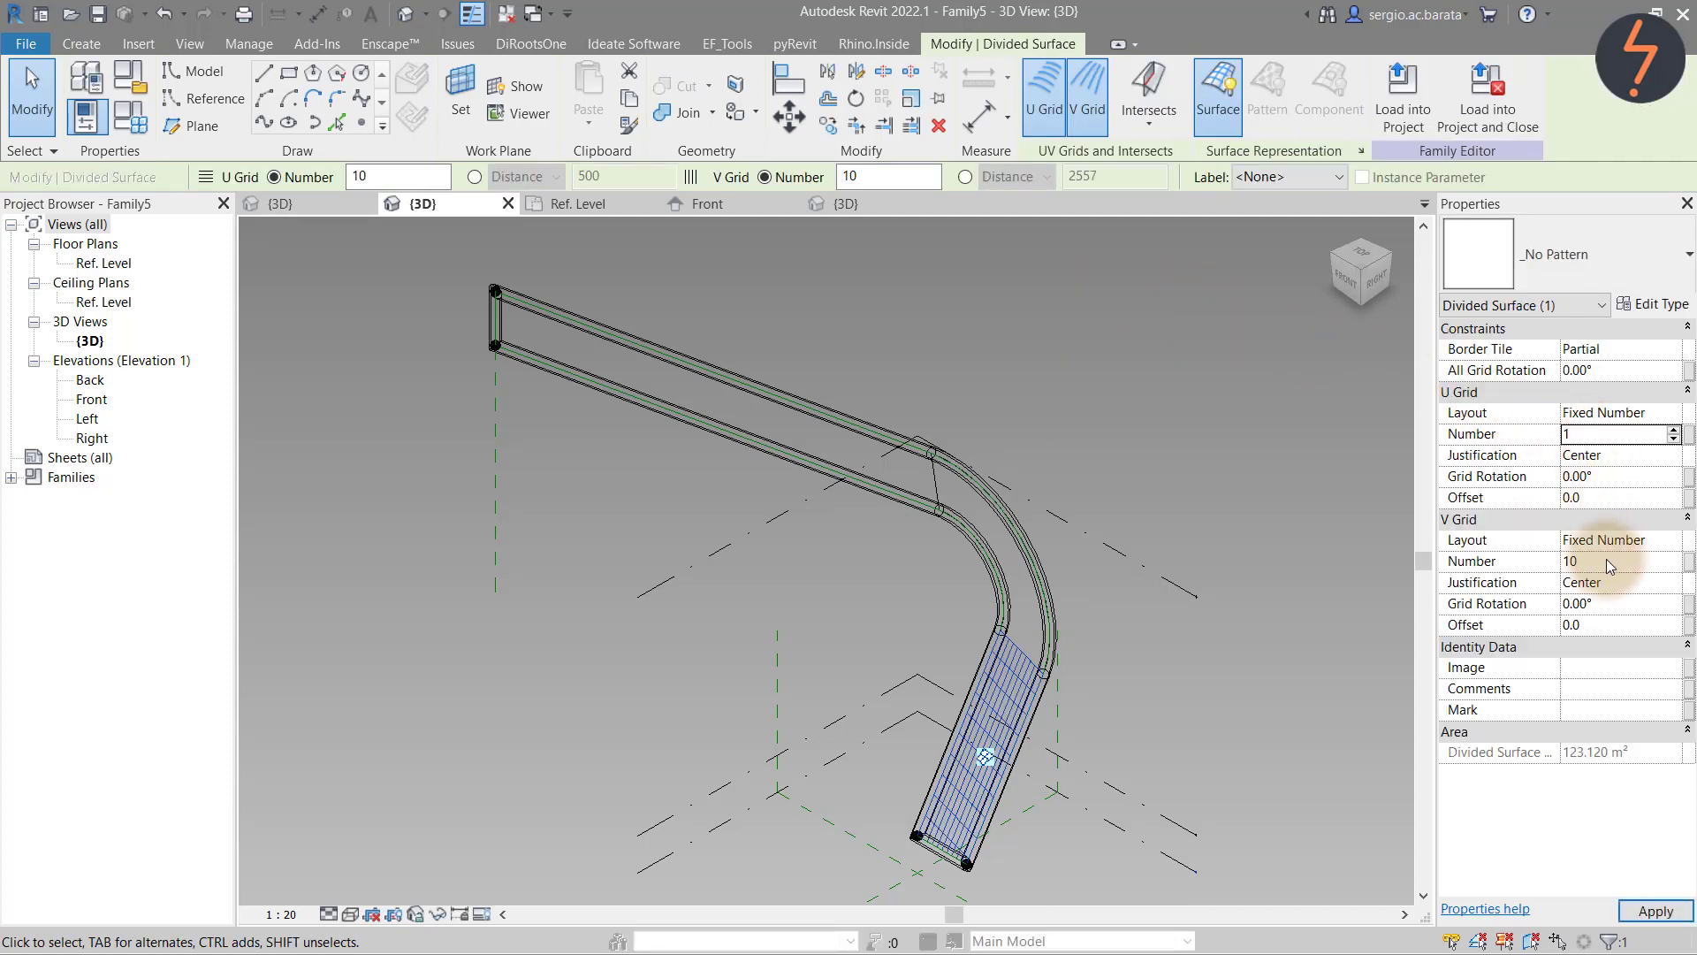
text(7)
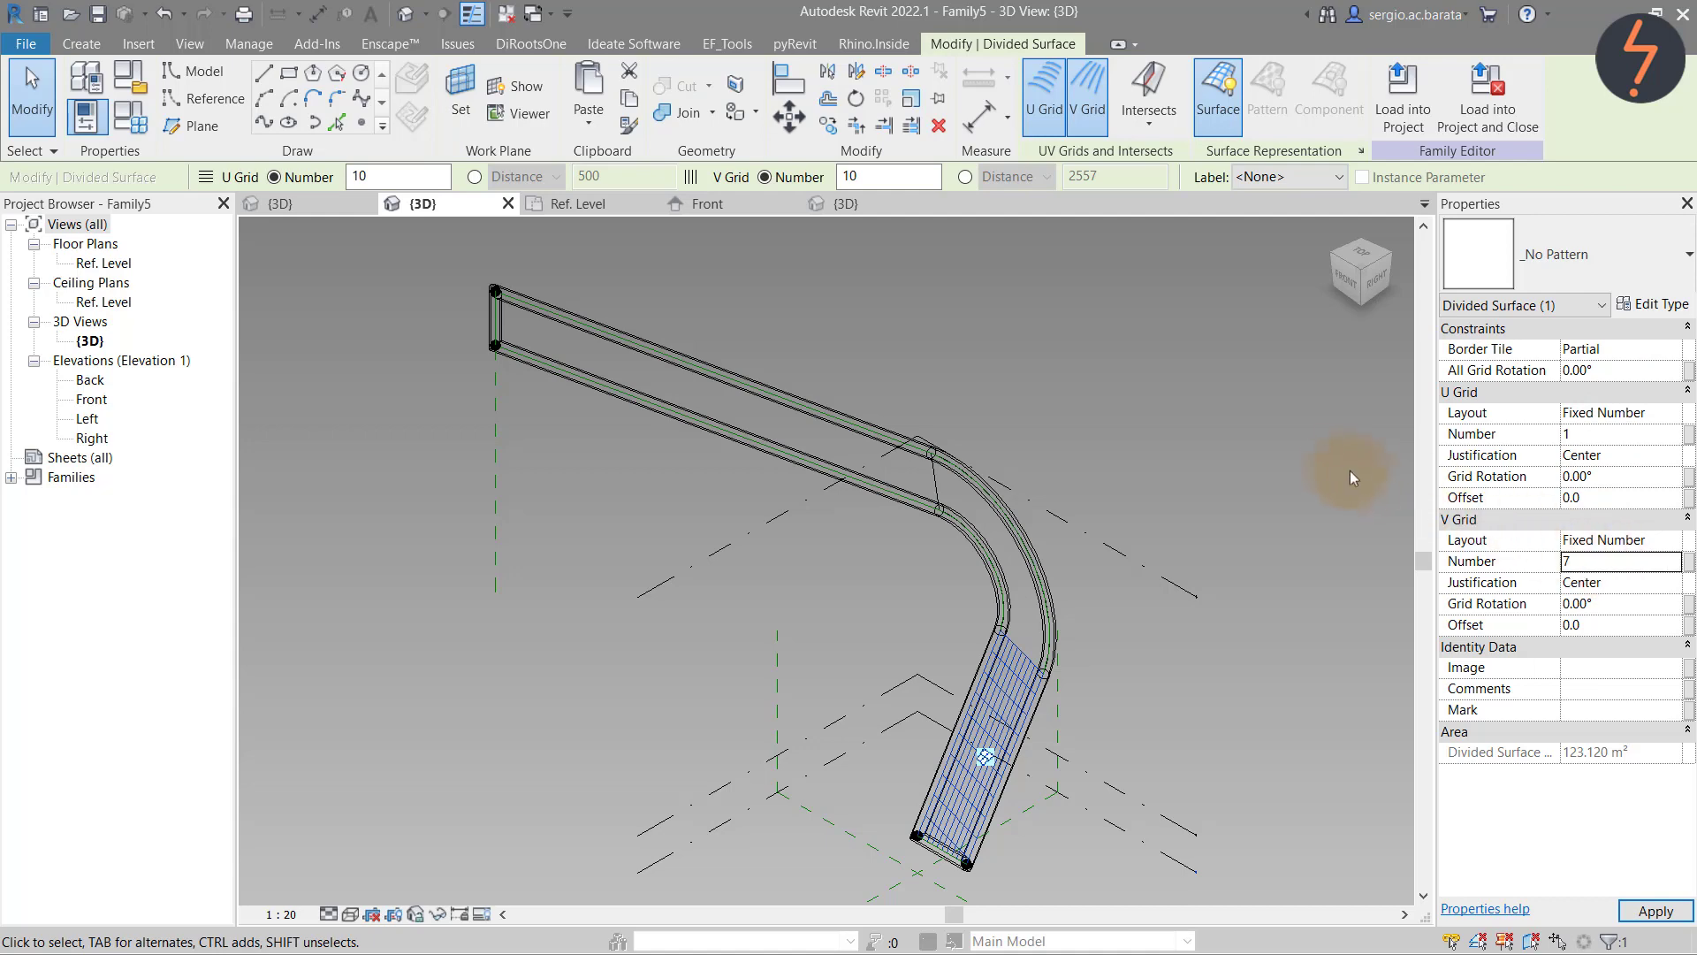
click(1340, 467)
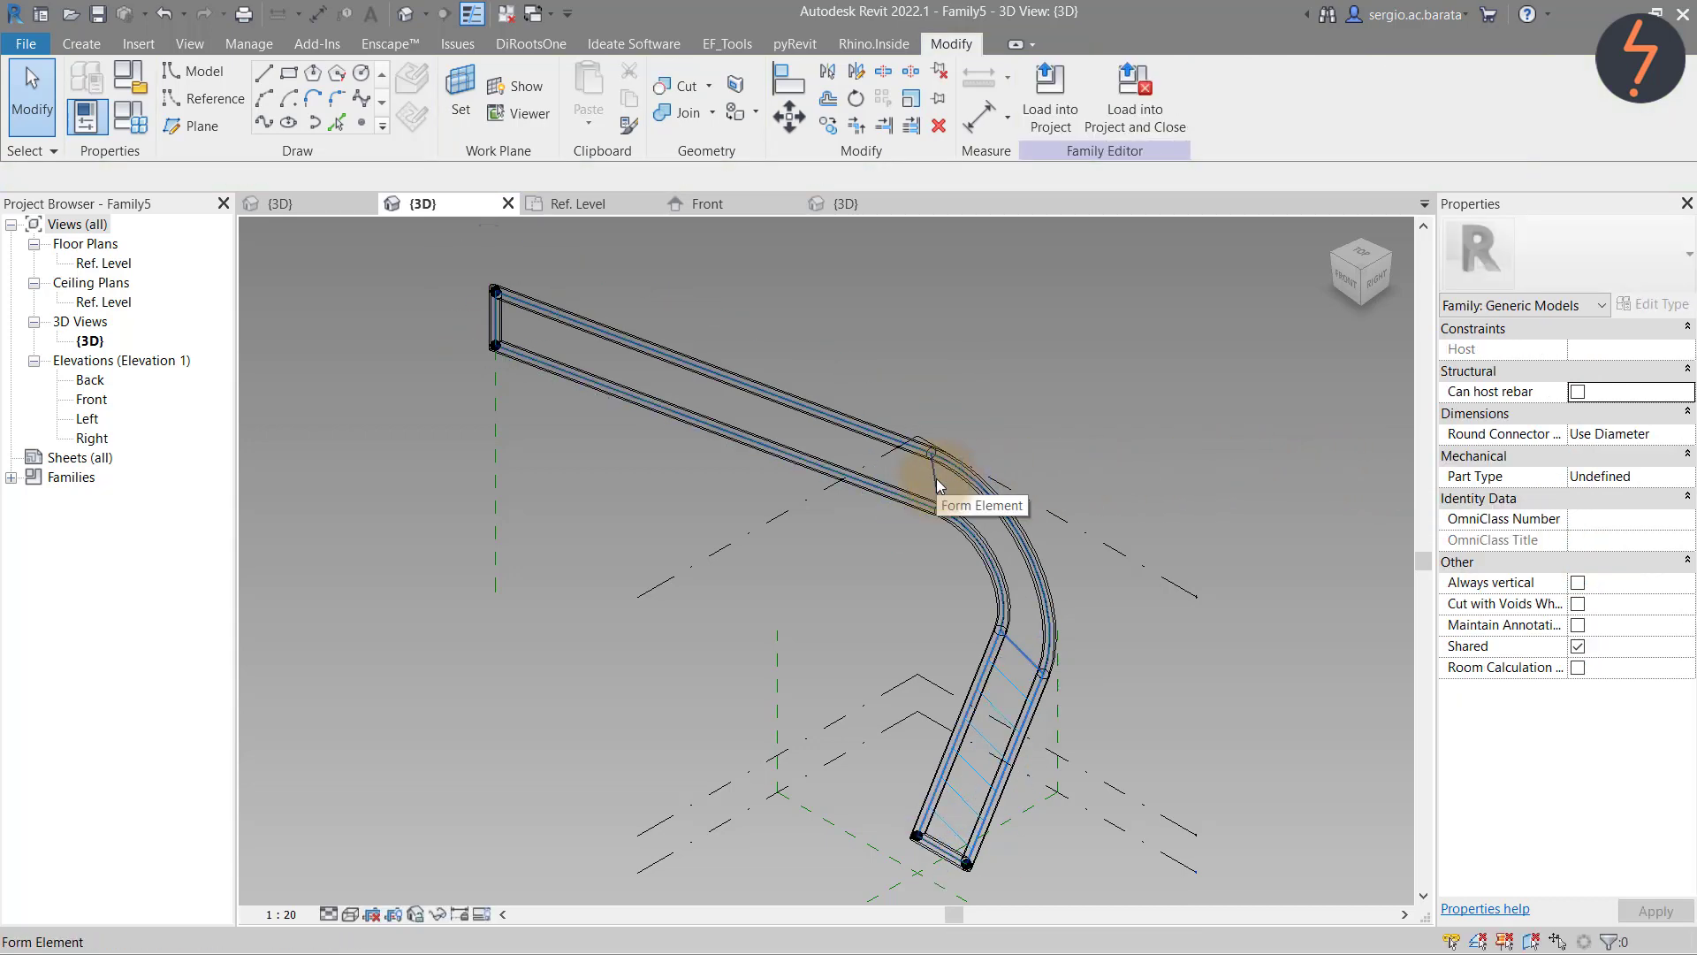
Divide the straight roof surface between the upper chords and set its U Grid number to 1
key(Tab)
key(Tab)
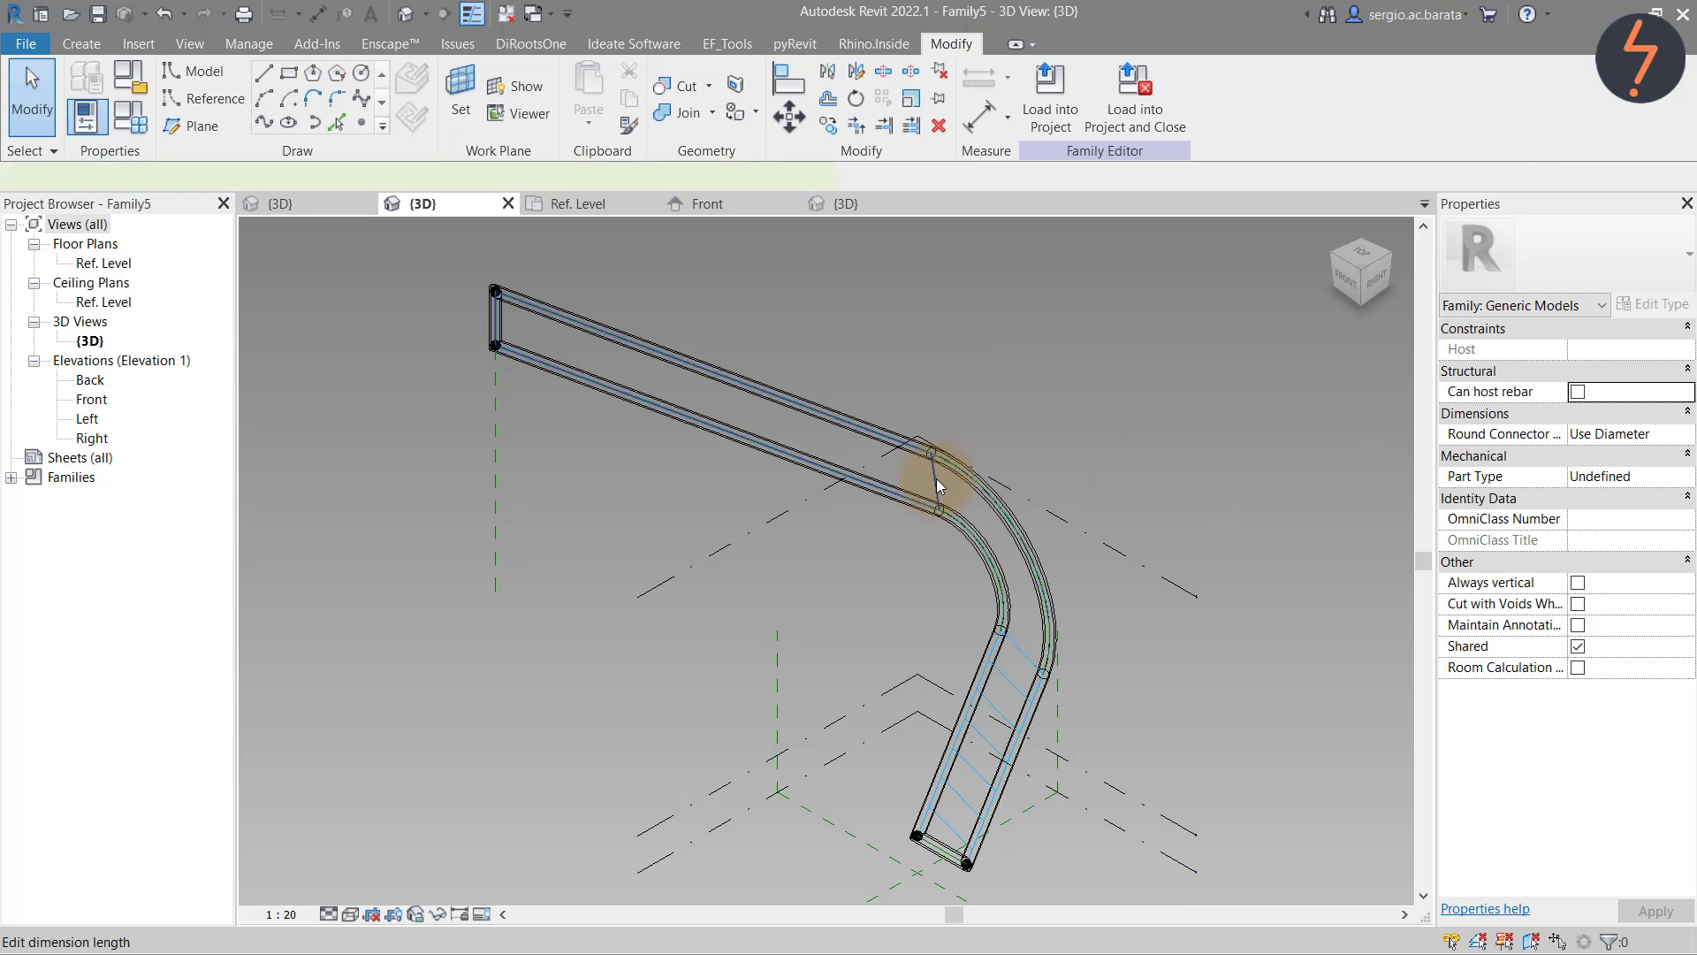
click(935, 479)
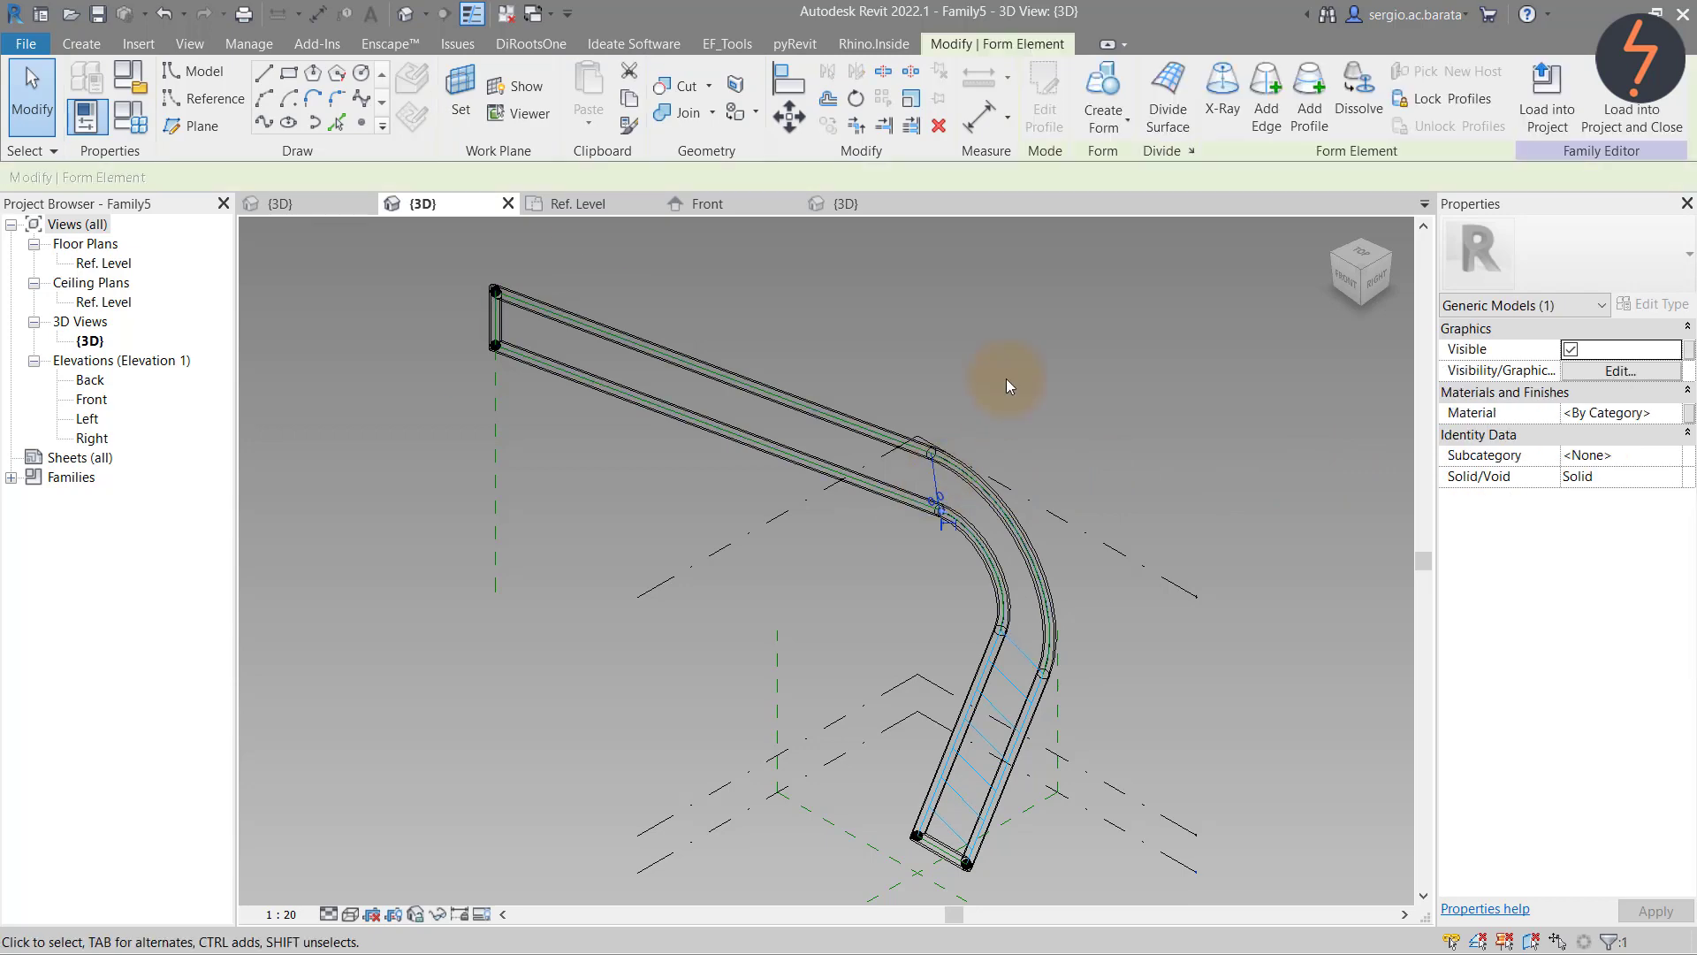
click(1167, 97)
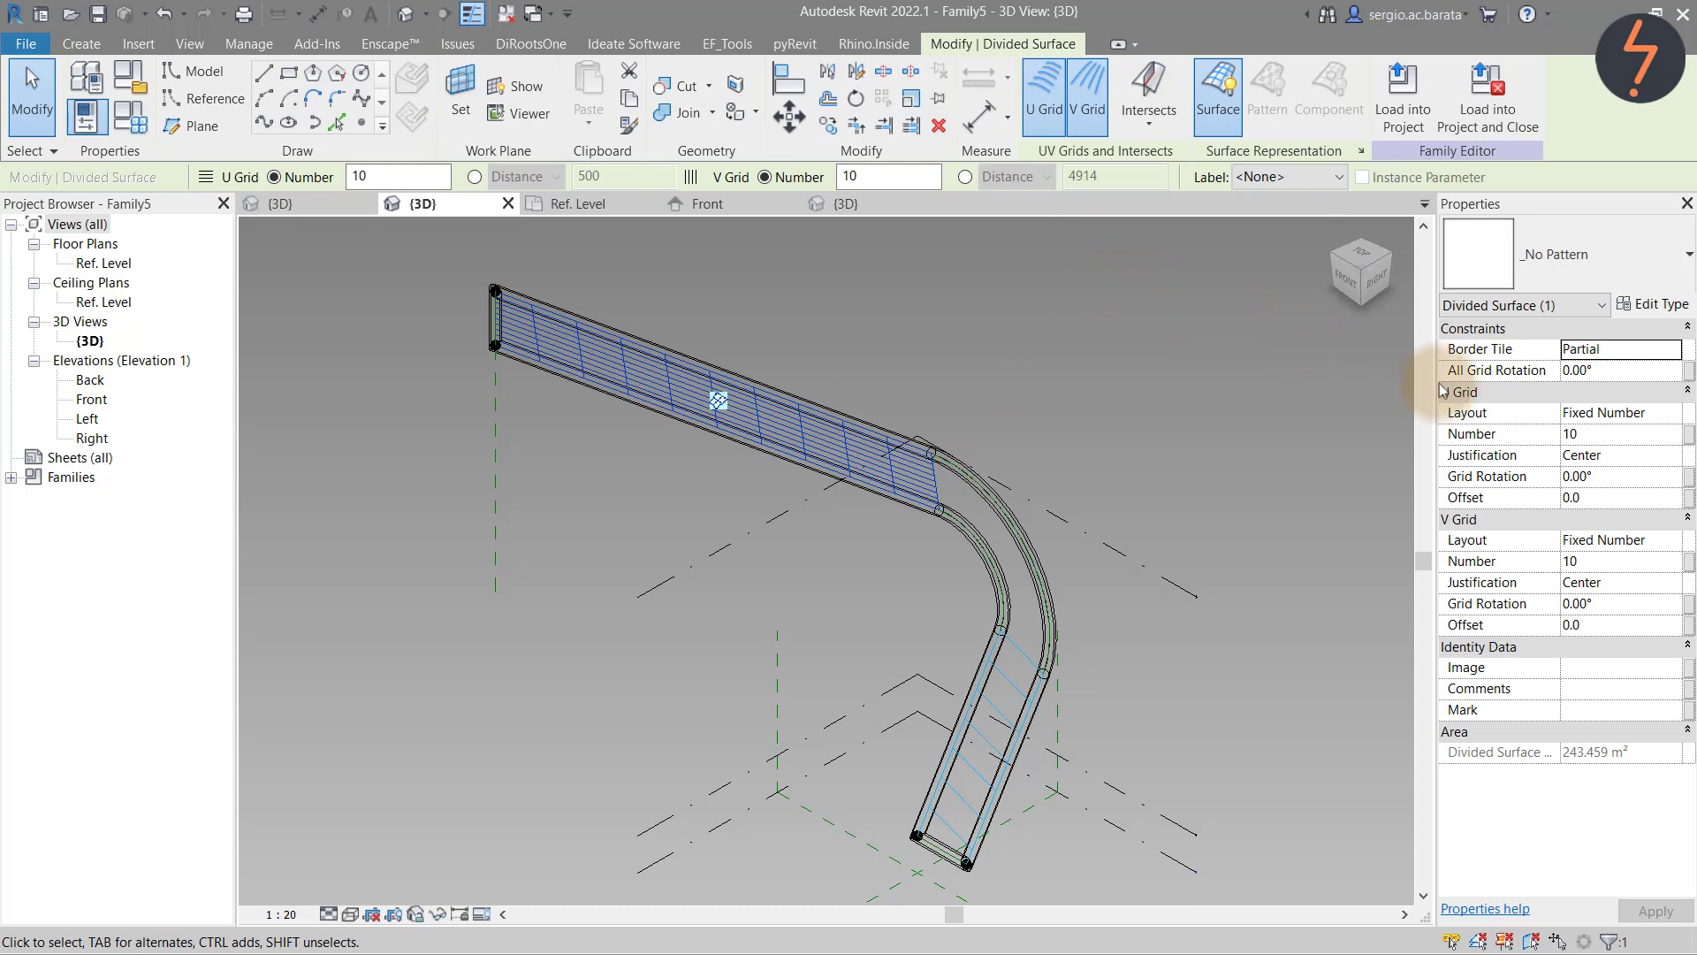
click(1593, 431)
text(1)
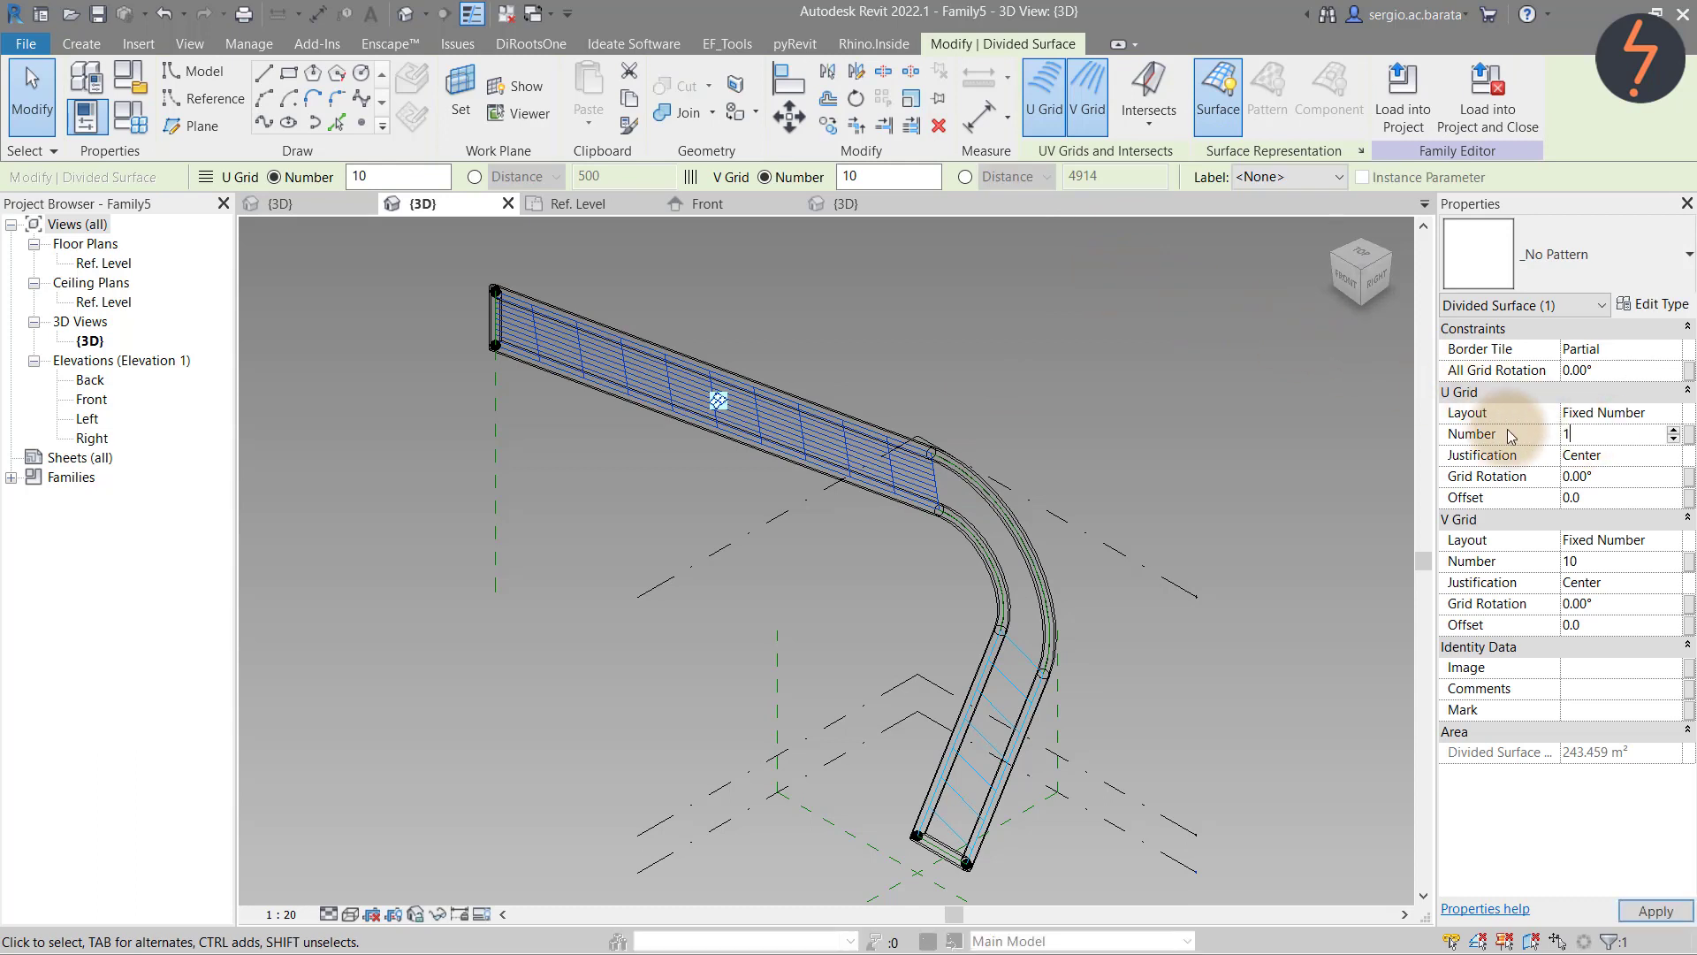
click(1211, 421)
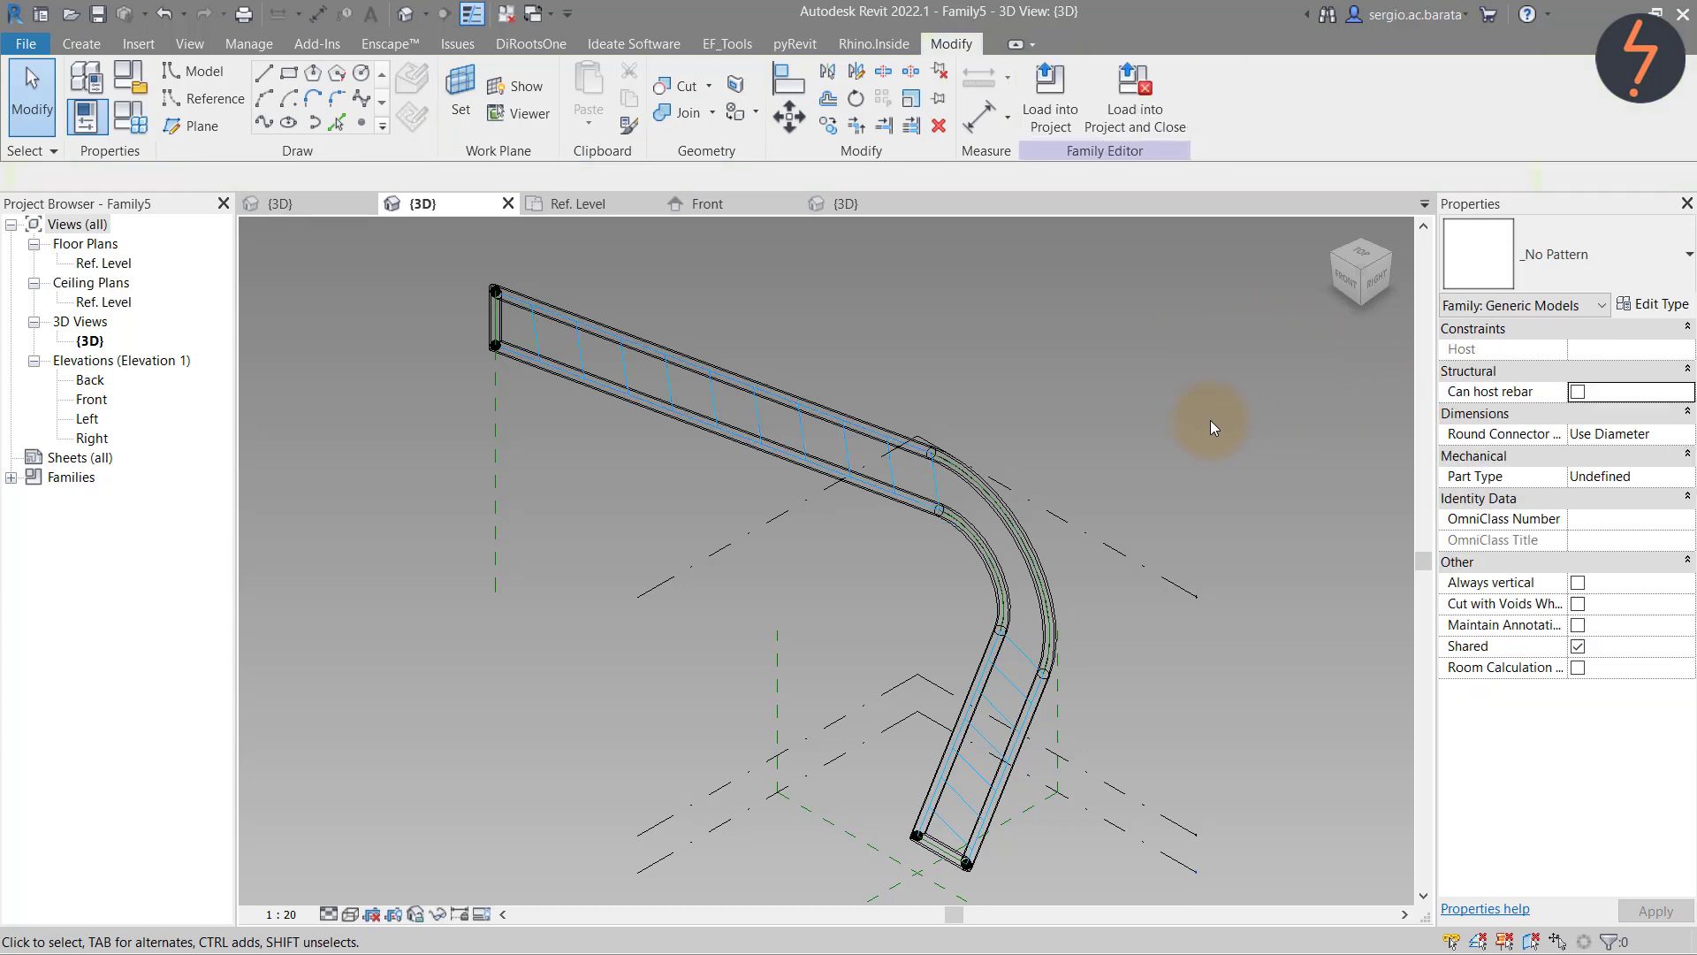
Load the Family1 curtain panel family from the Adaptive folder and expand the loaded families in the project browser
click(141, 44)
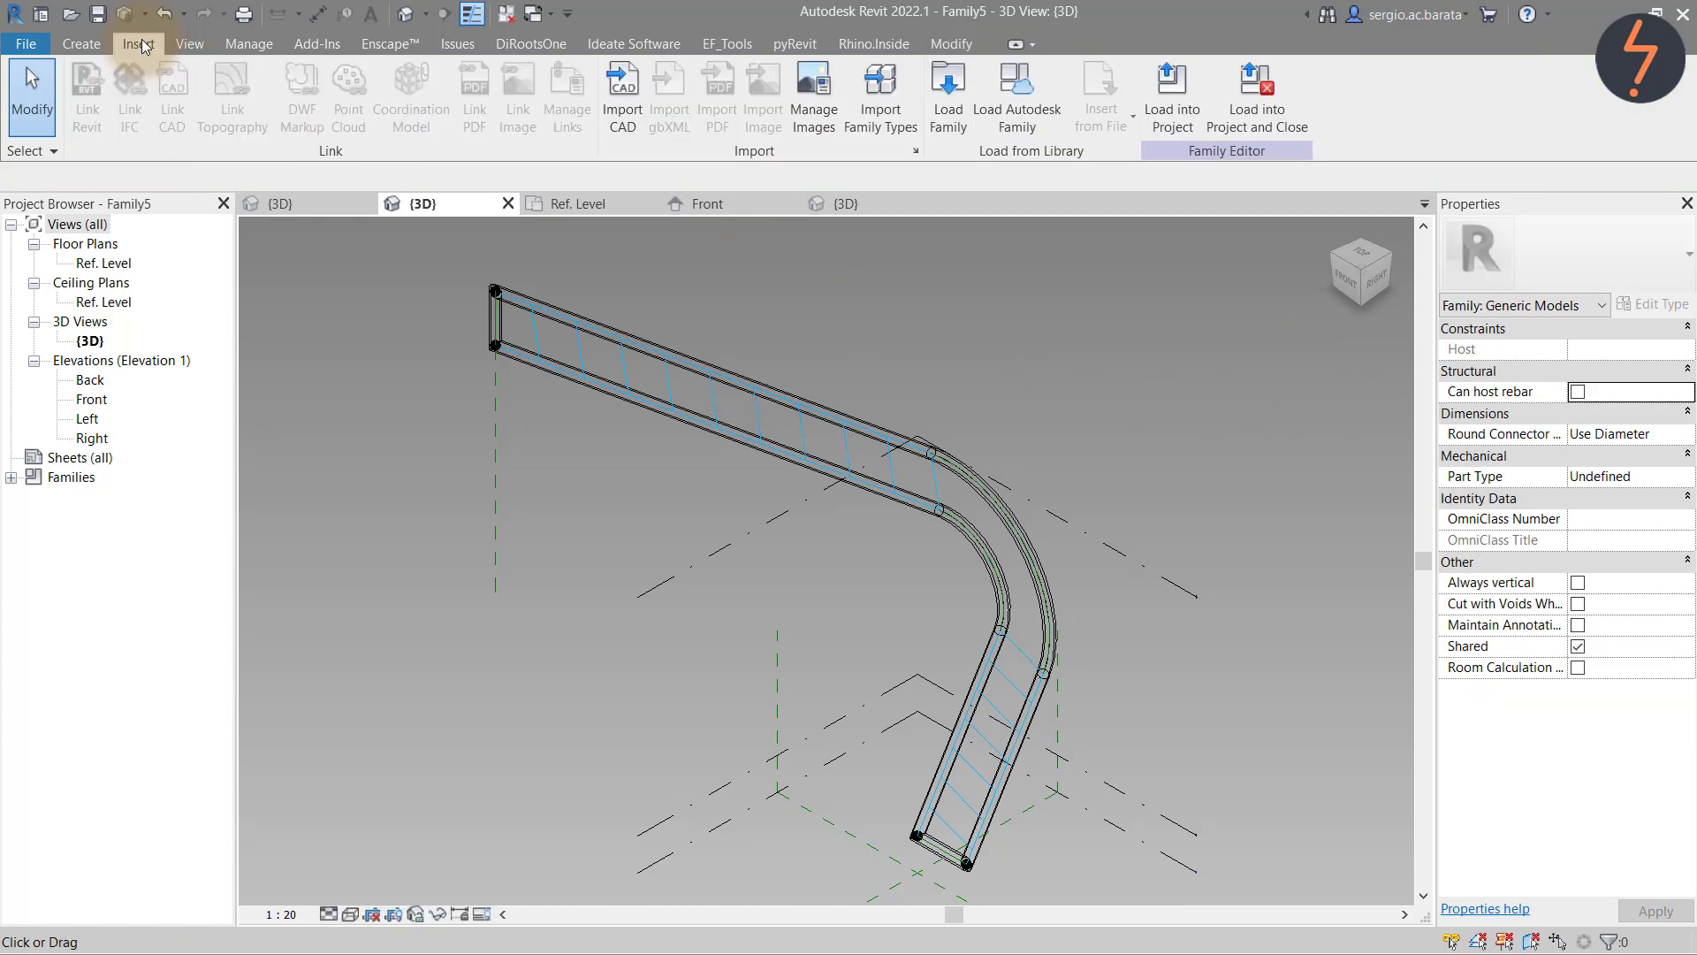
click(948, 92)
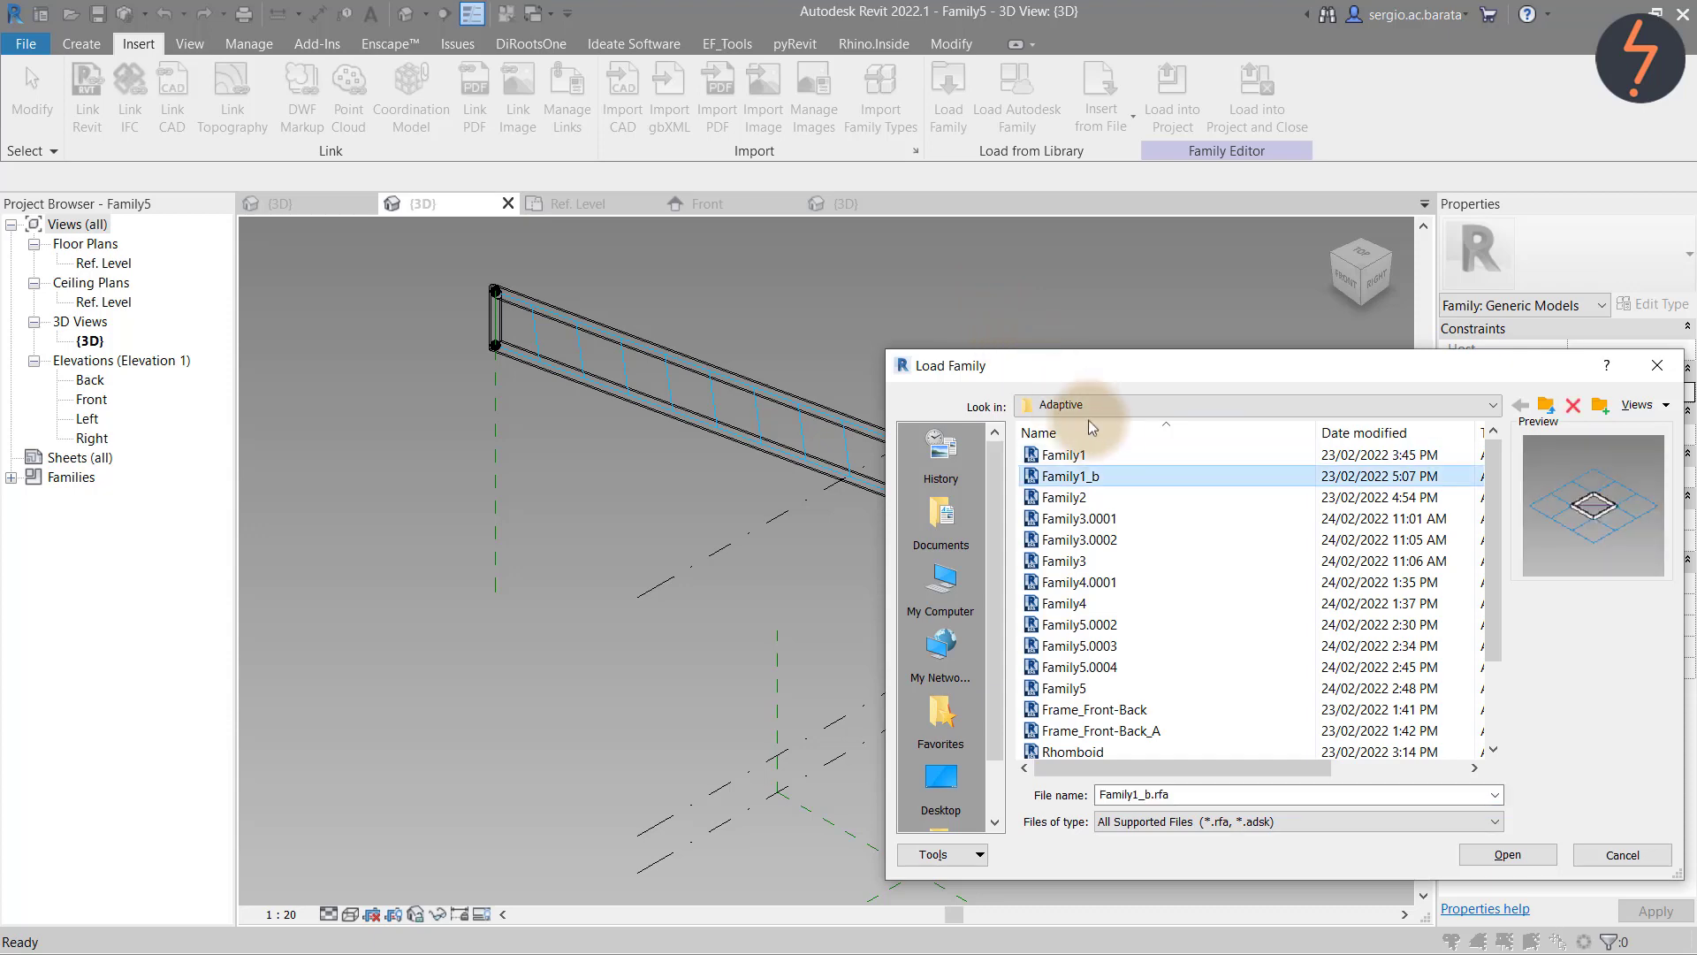
click(1116, 456)
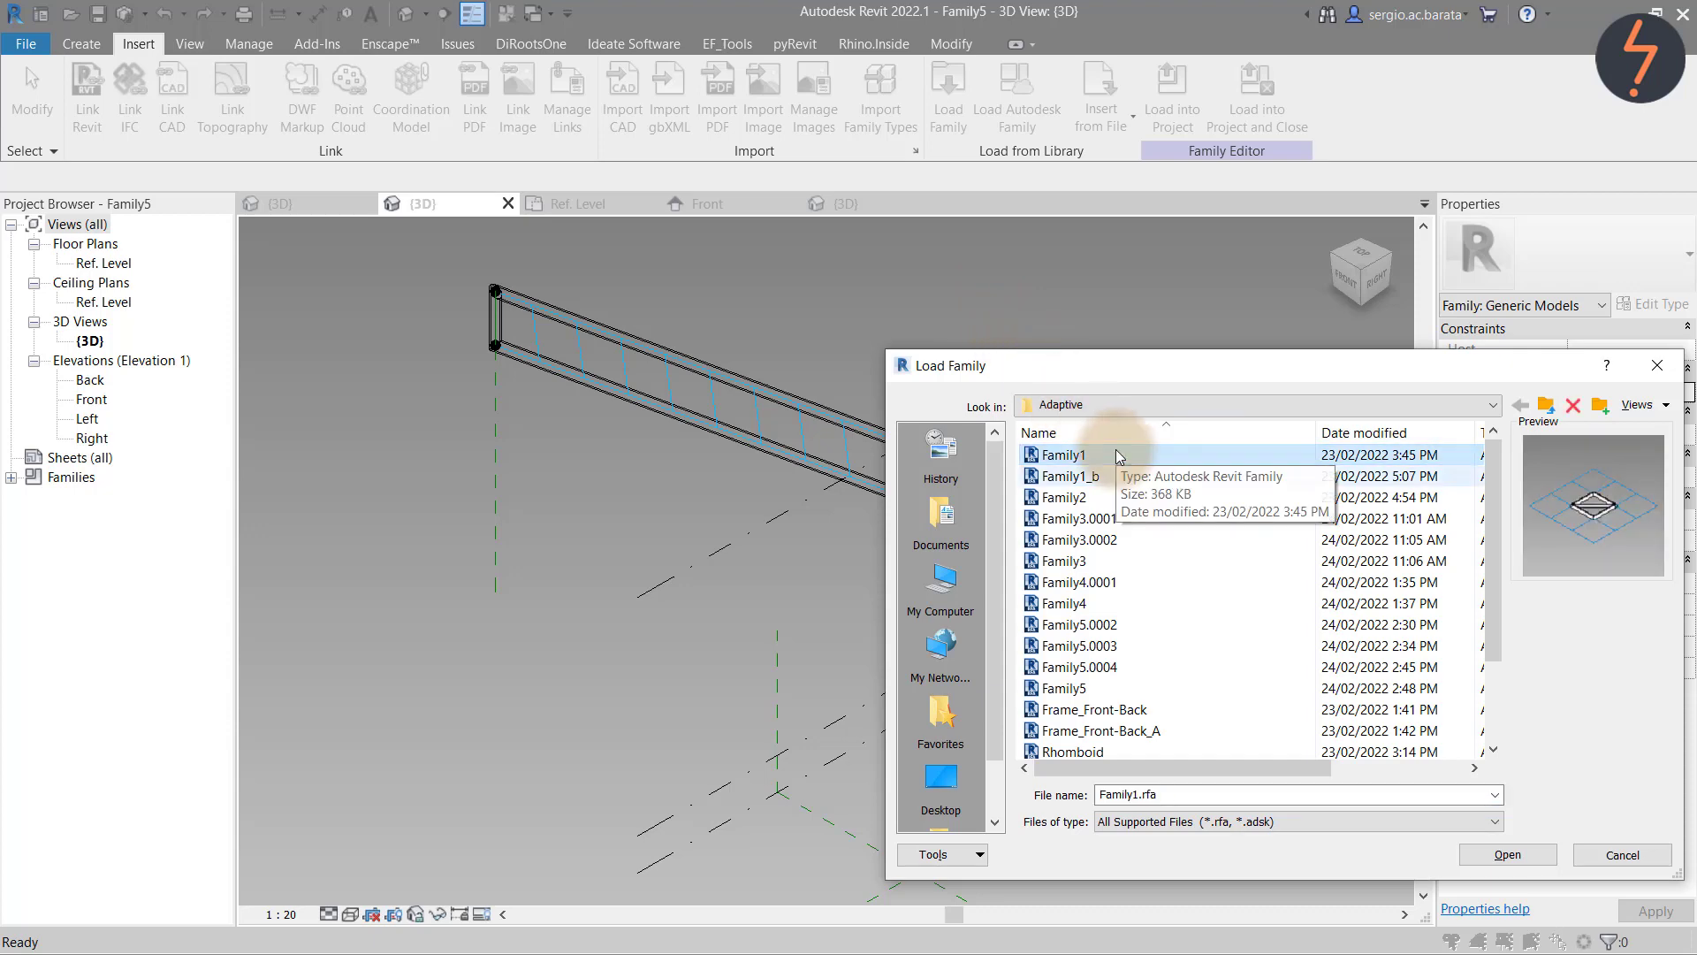
click(1510, 854)
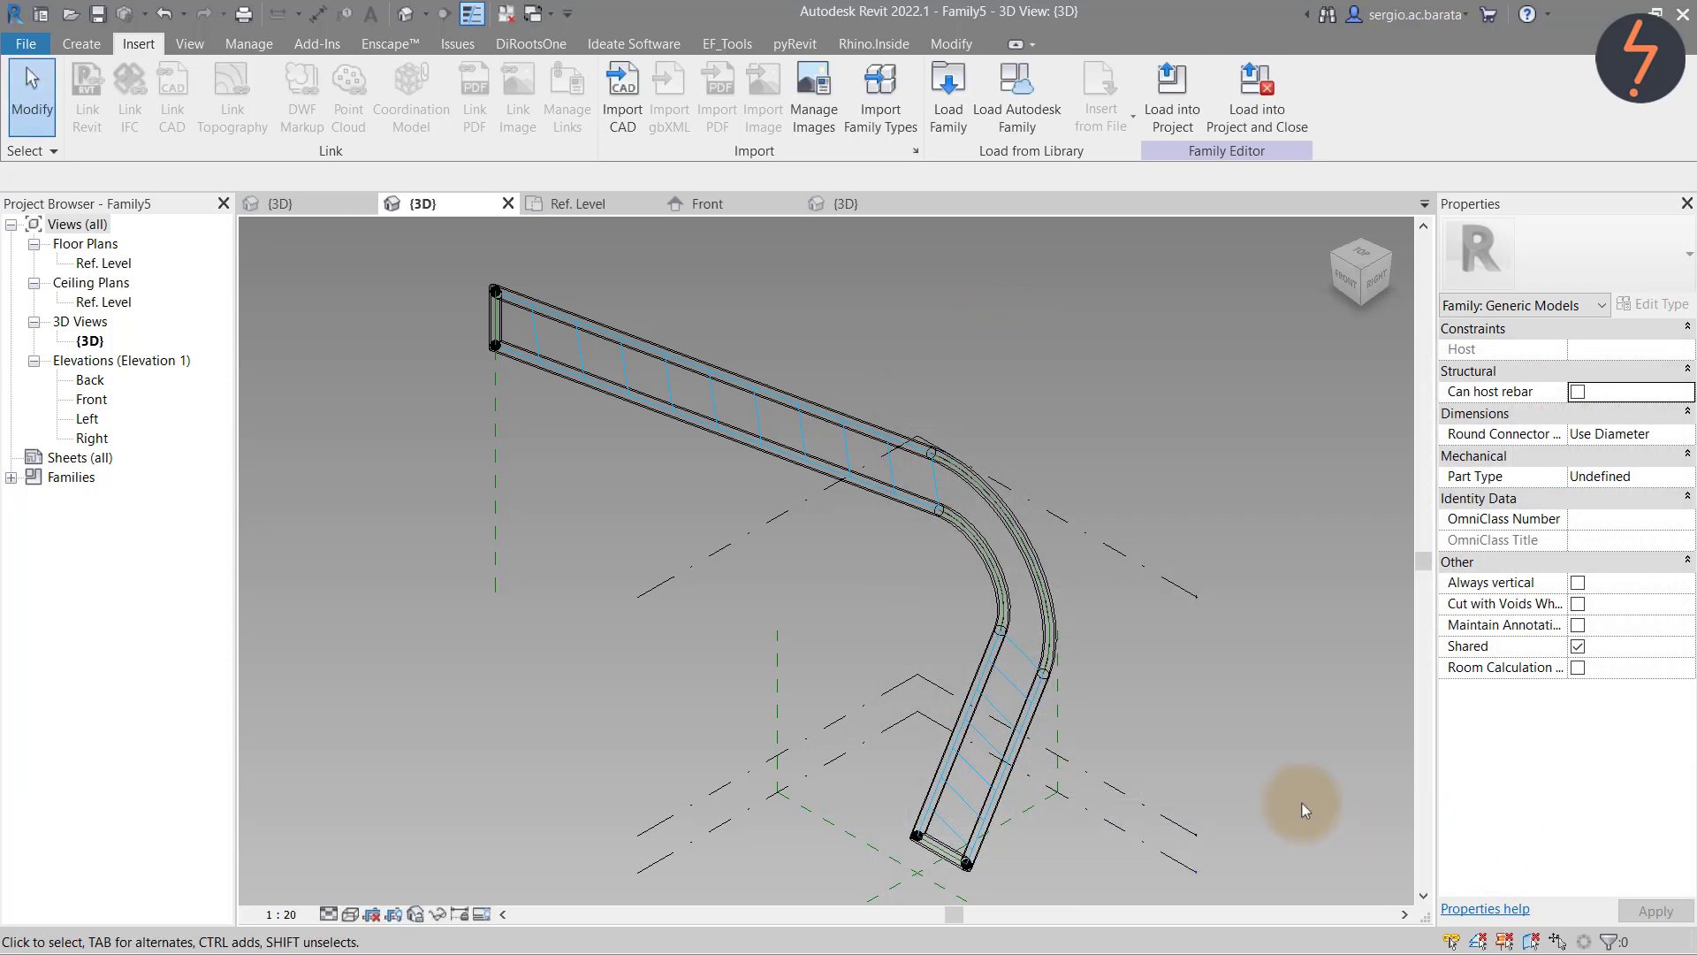
click(12, 479)
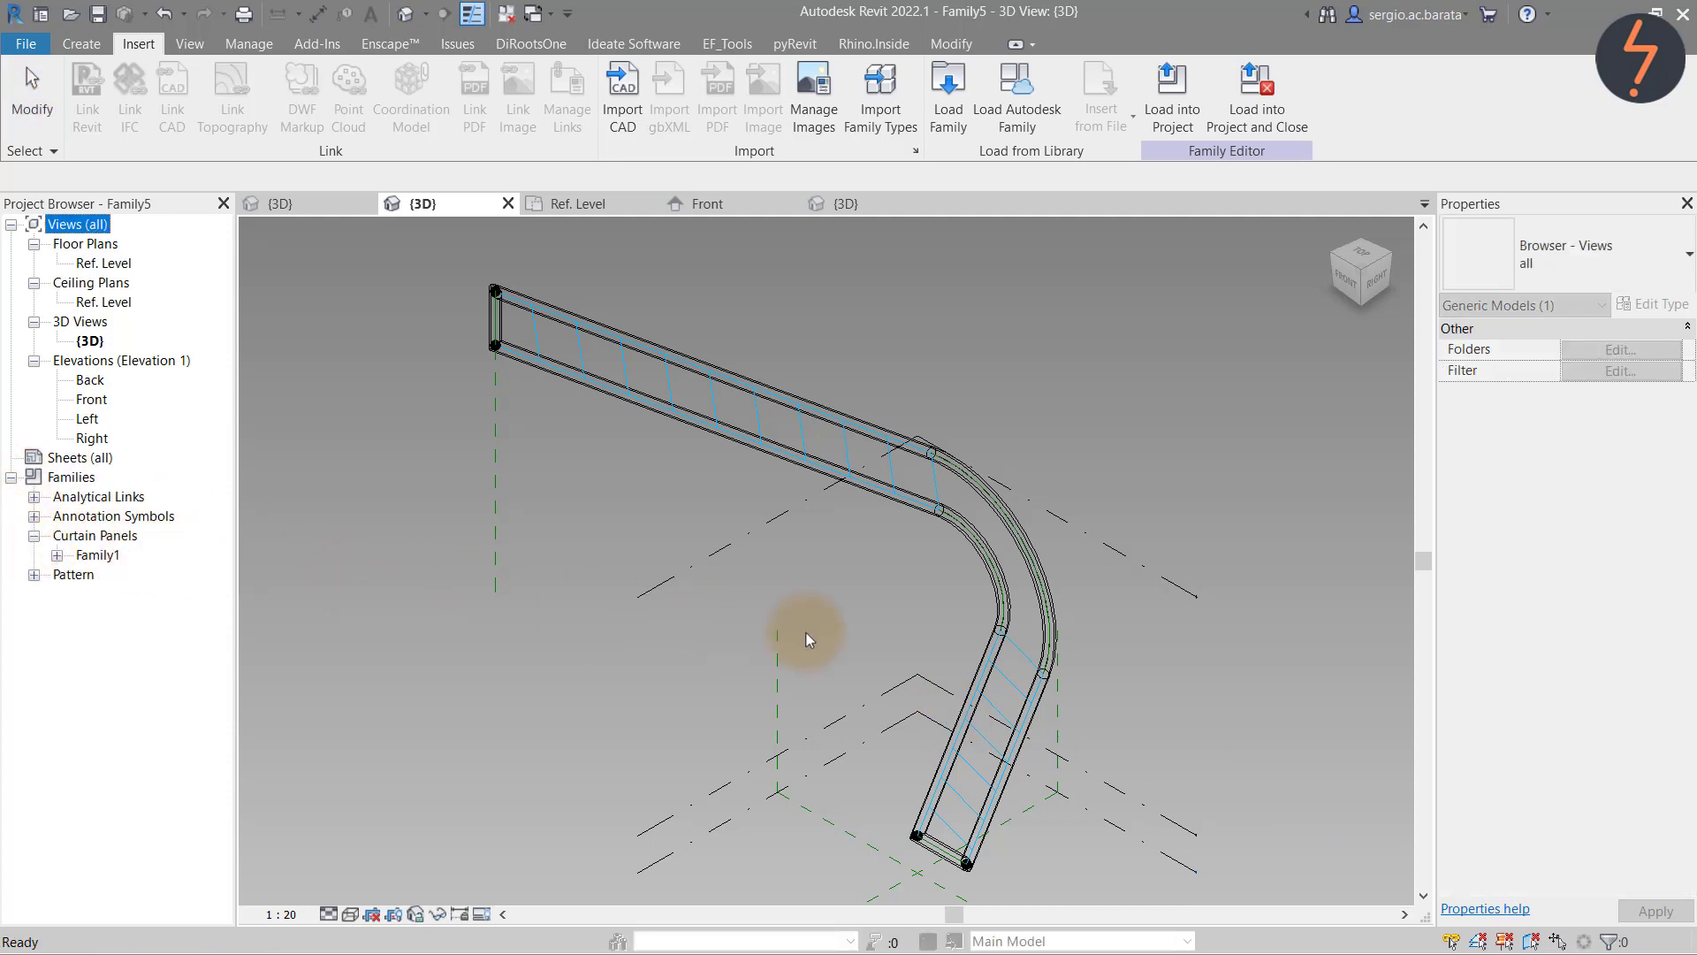
Apply the Rectangle pattern panel Family1 to the facade's divided surface
click(1026, 660)
click(1028, 665)
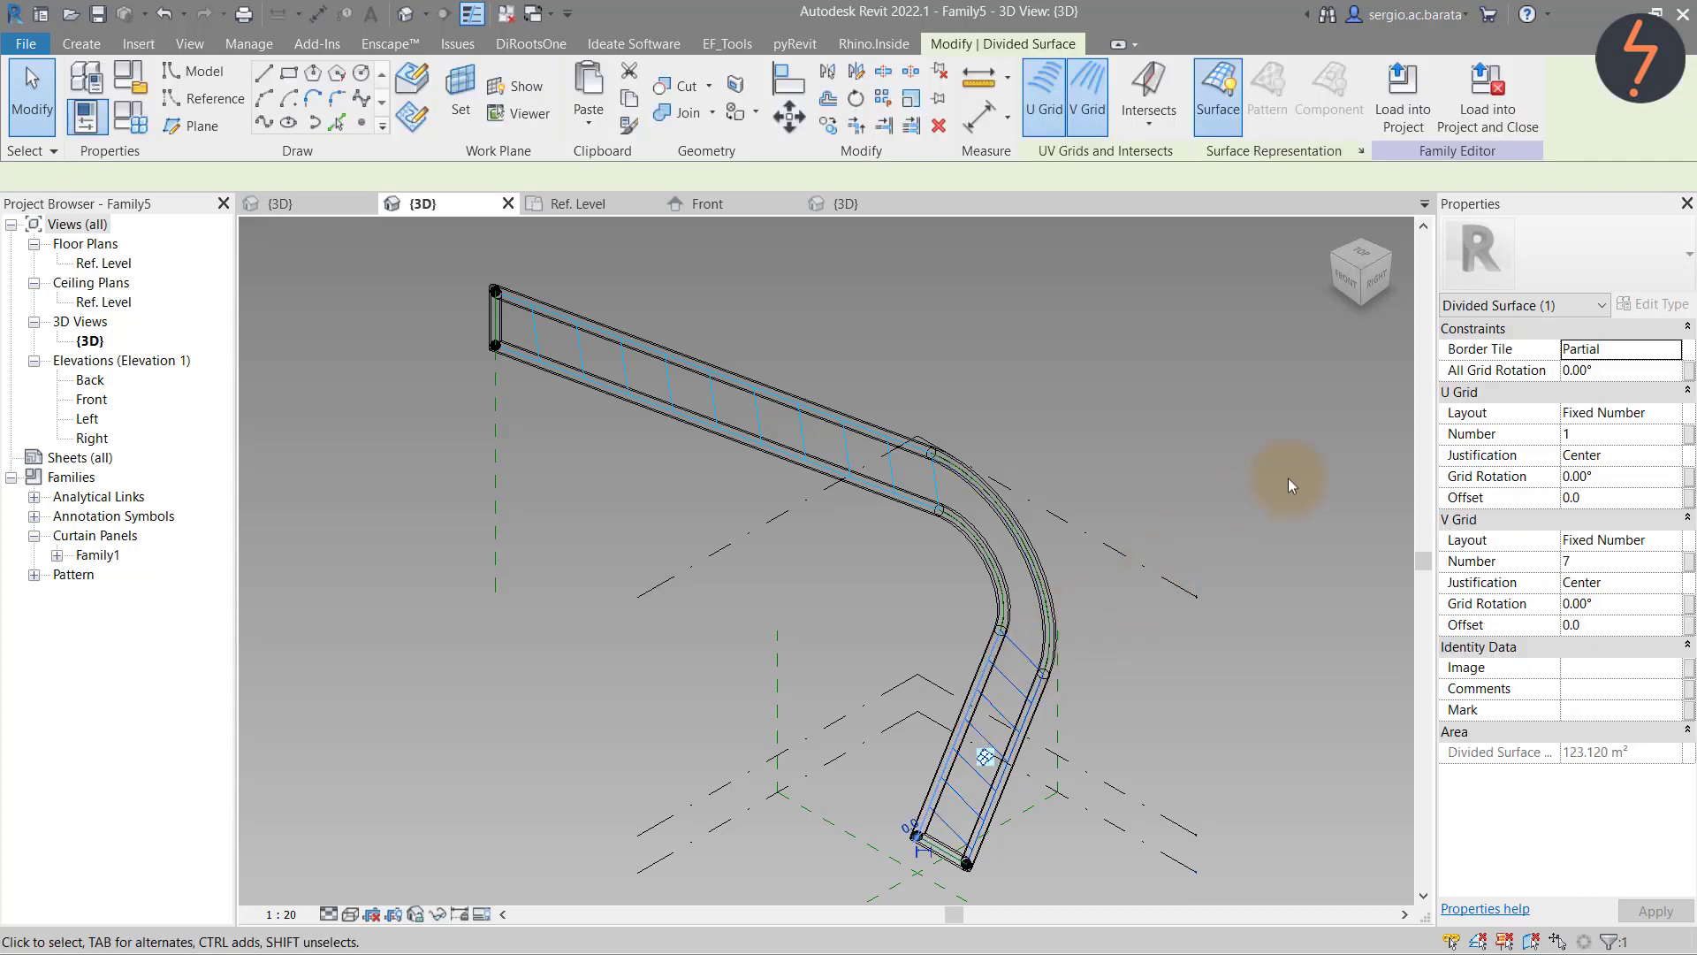
click(1589, 270)
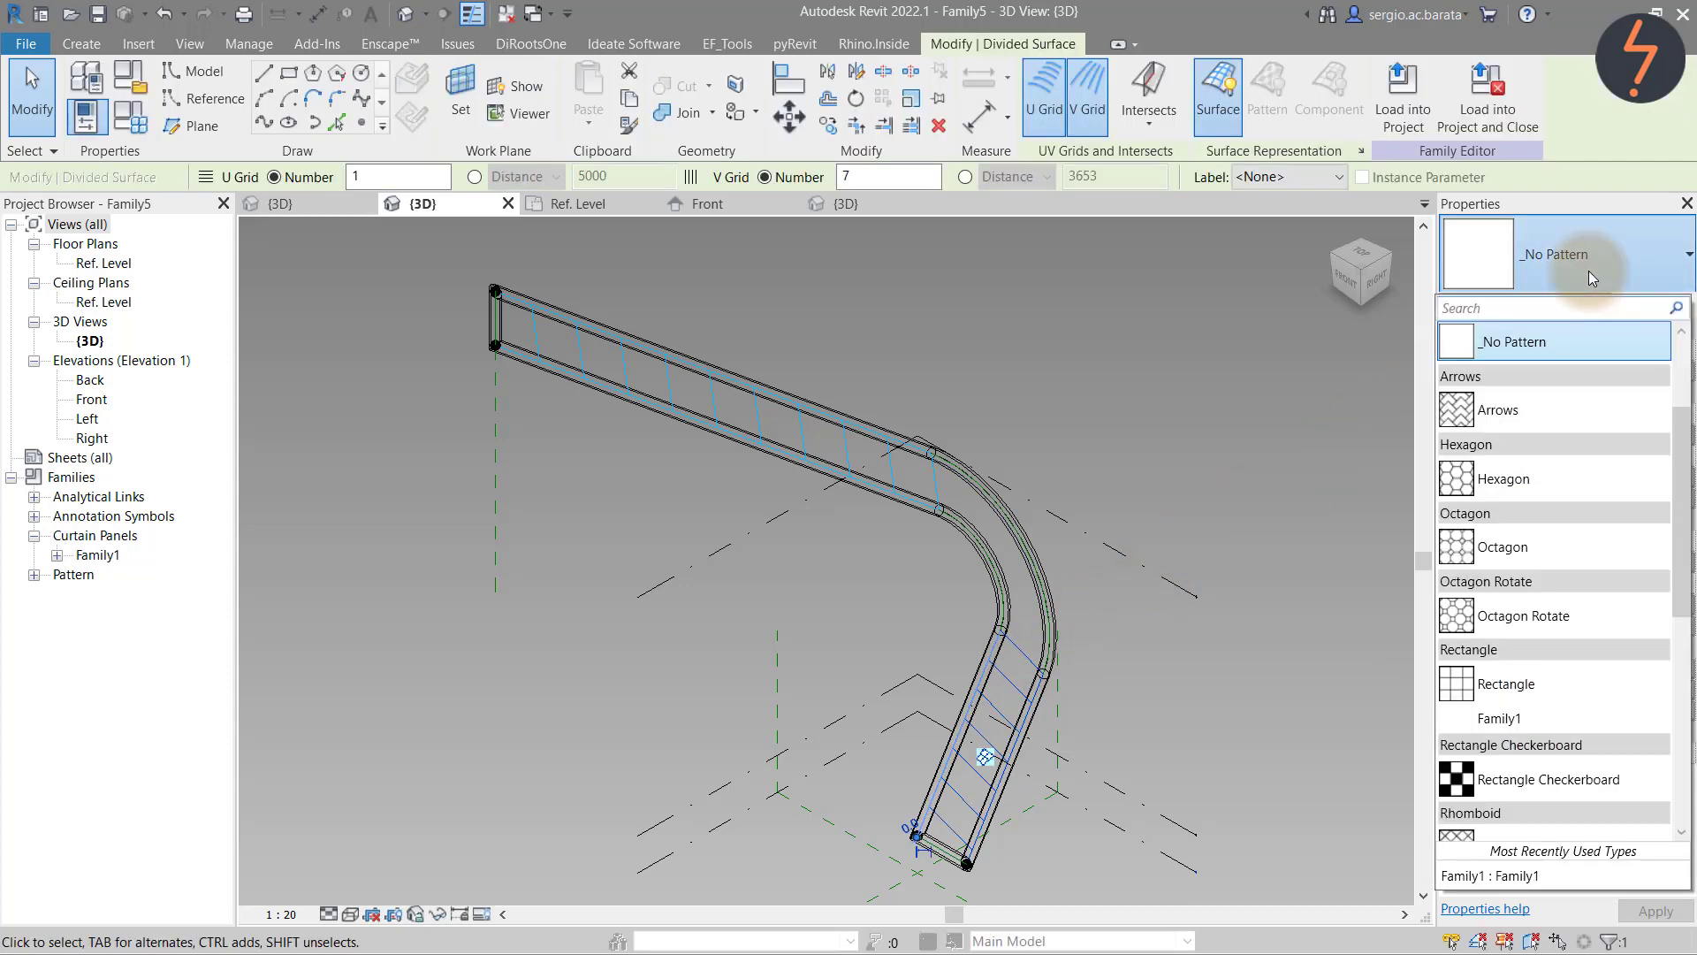
click(1520, 718)
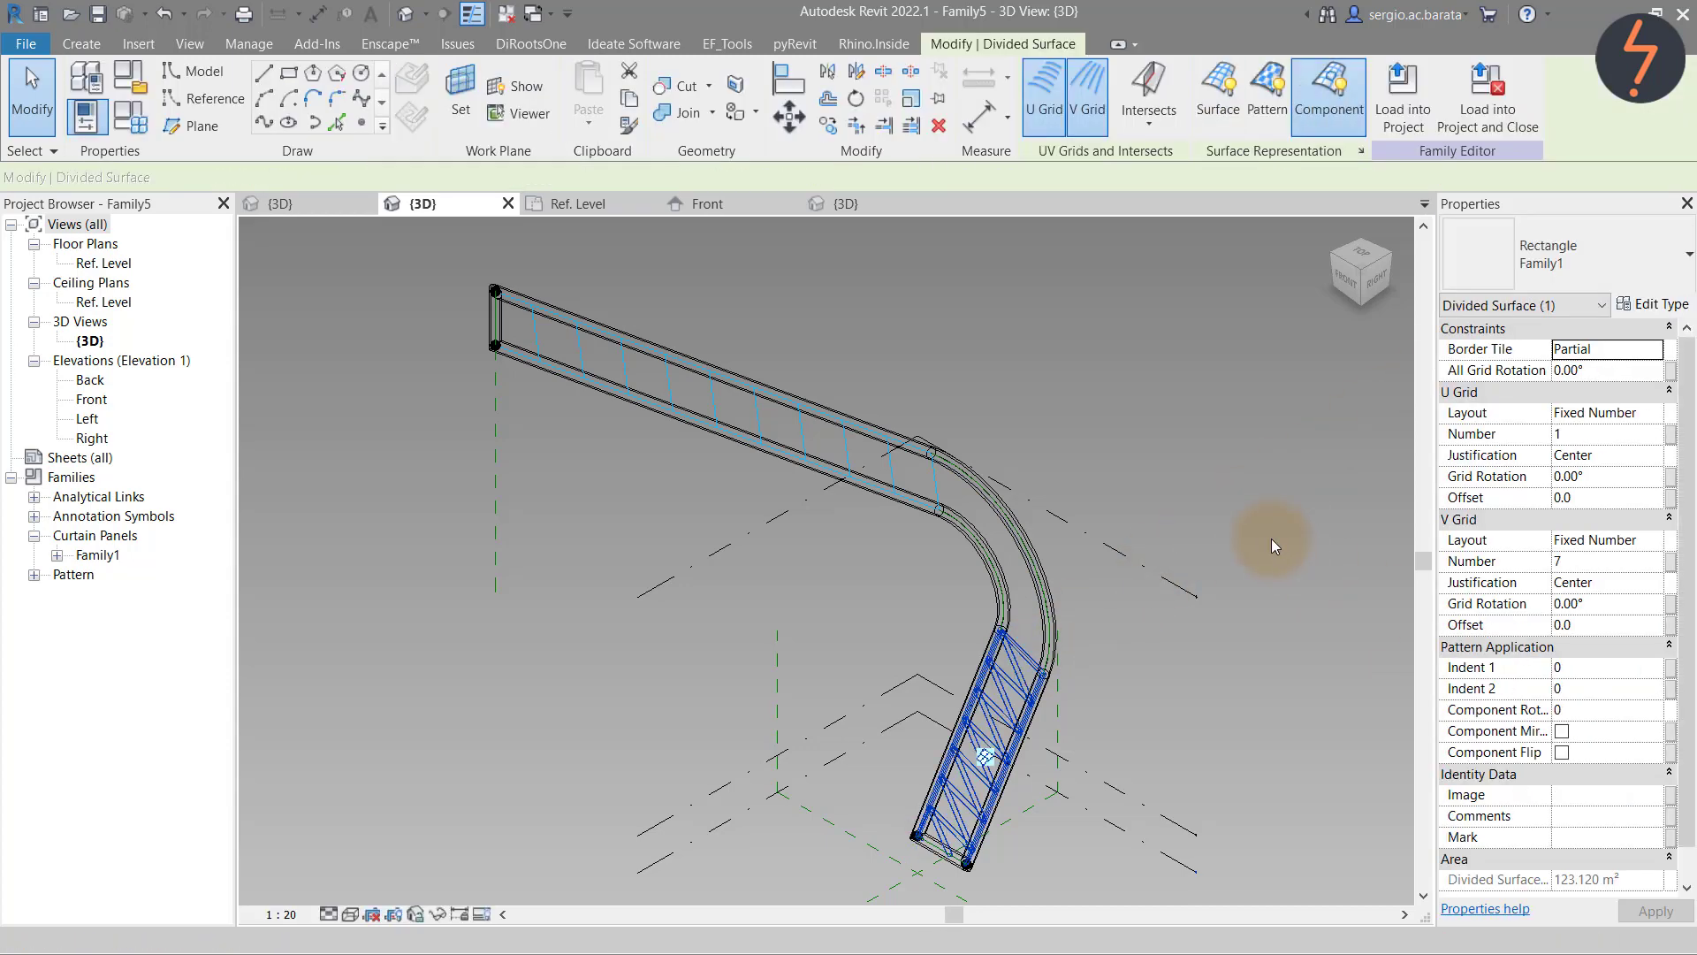
key(Escape)
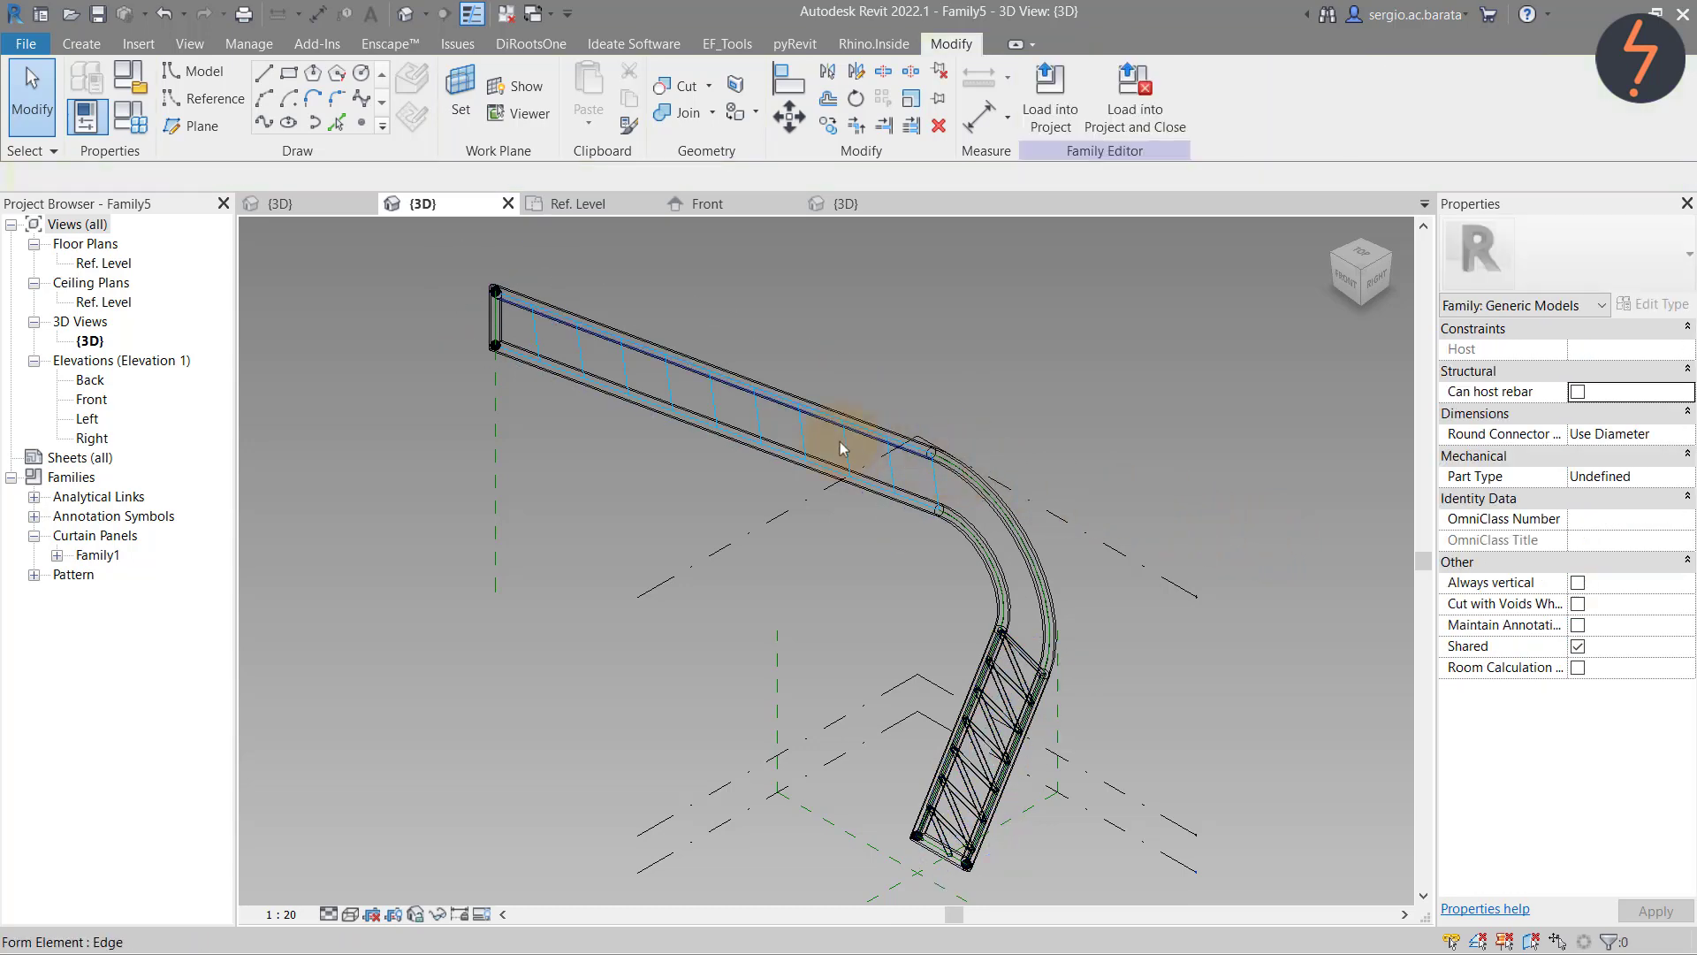
Apply the Rectangle pattern panel Family1 to the roof's divided surface and change the 3D view from wireframe to an opaque visual style
click(803, 432)
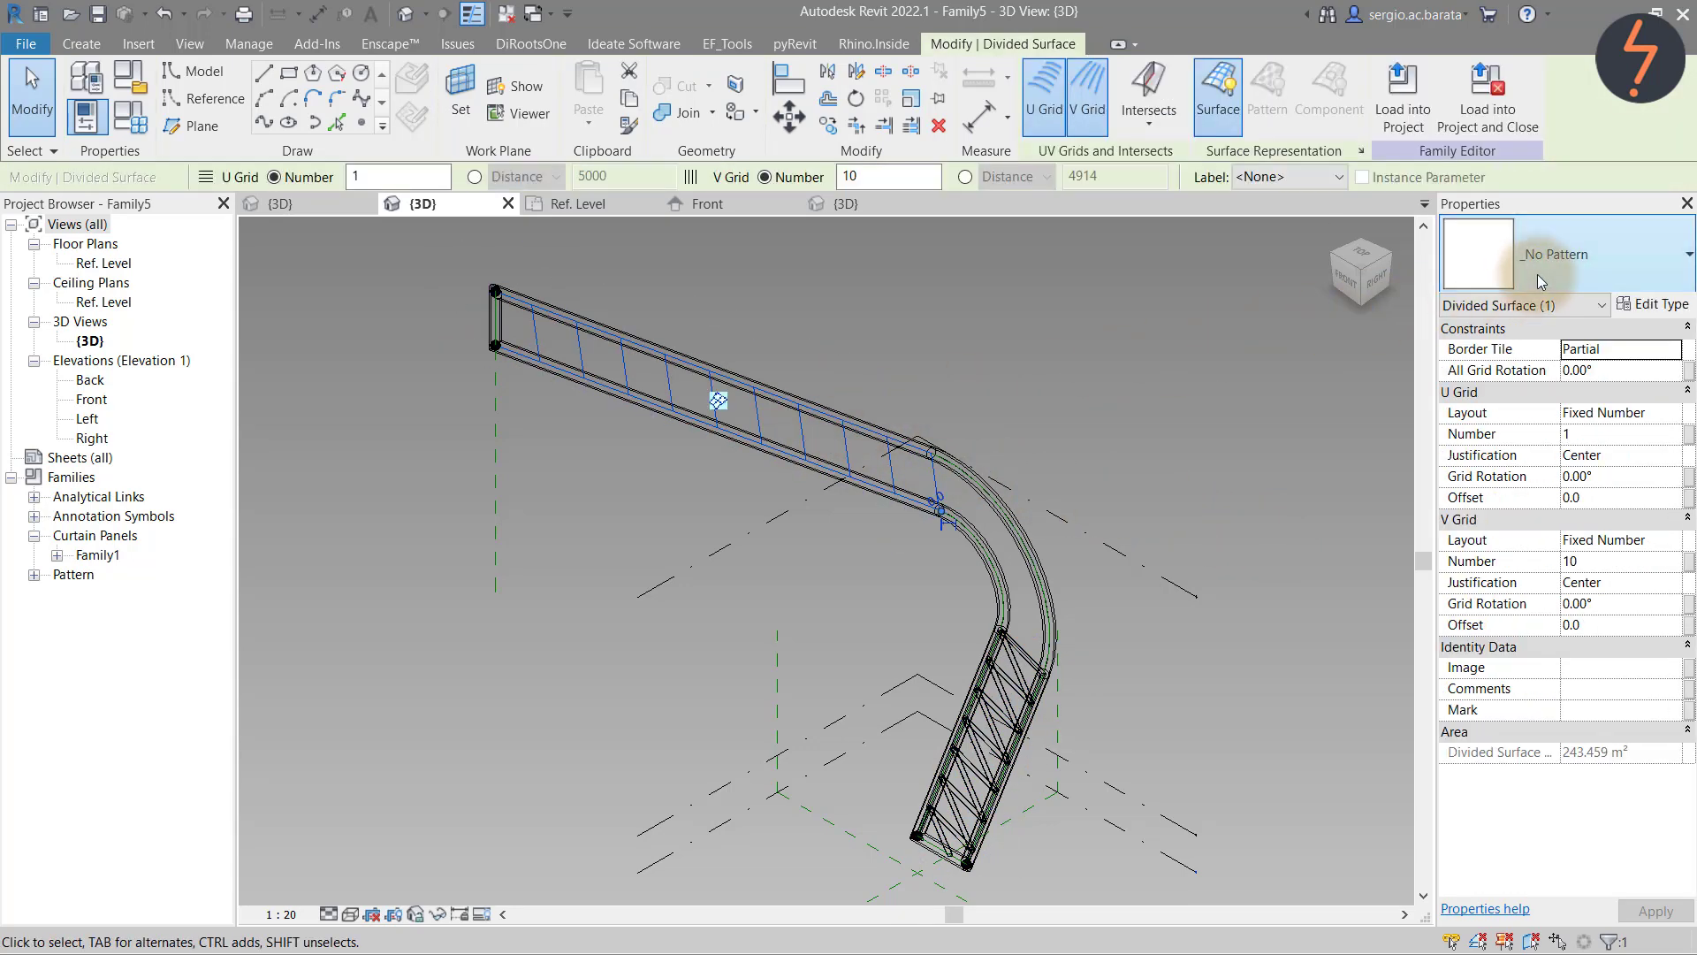
click(1536, 274)
click(1557, 718)
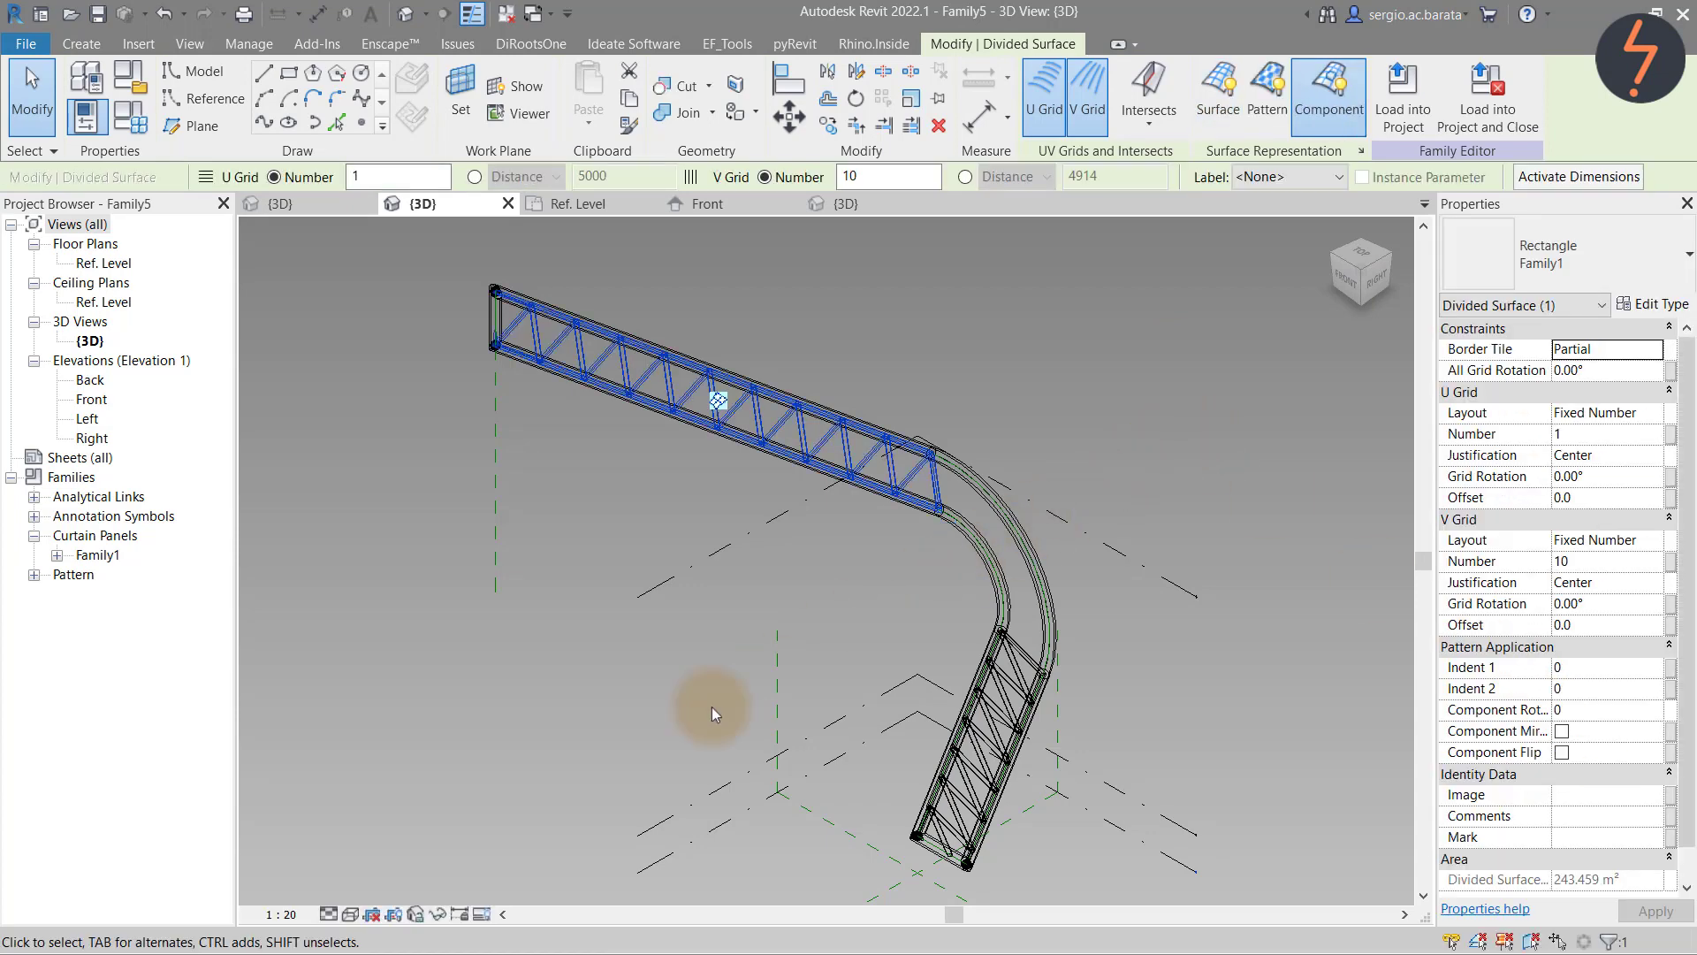
click(346, 919)
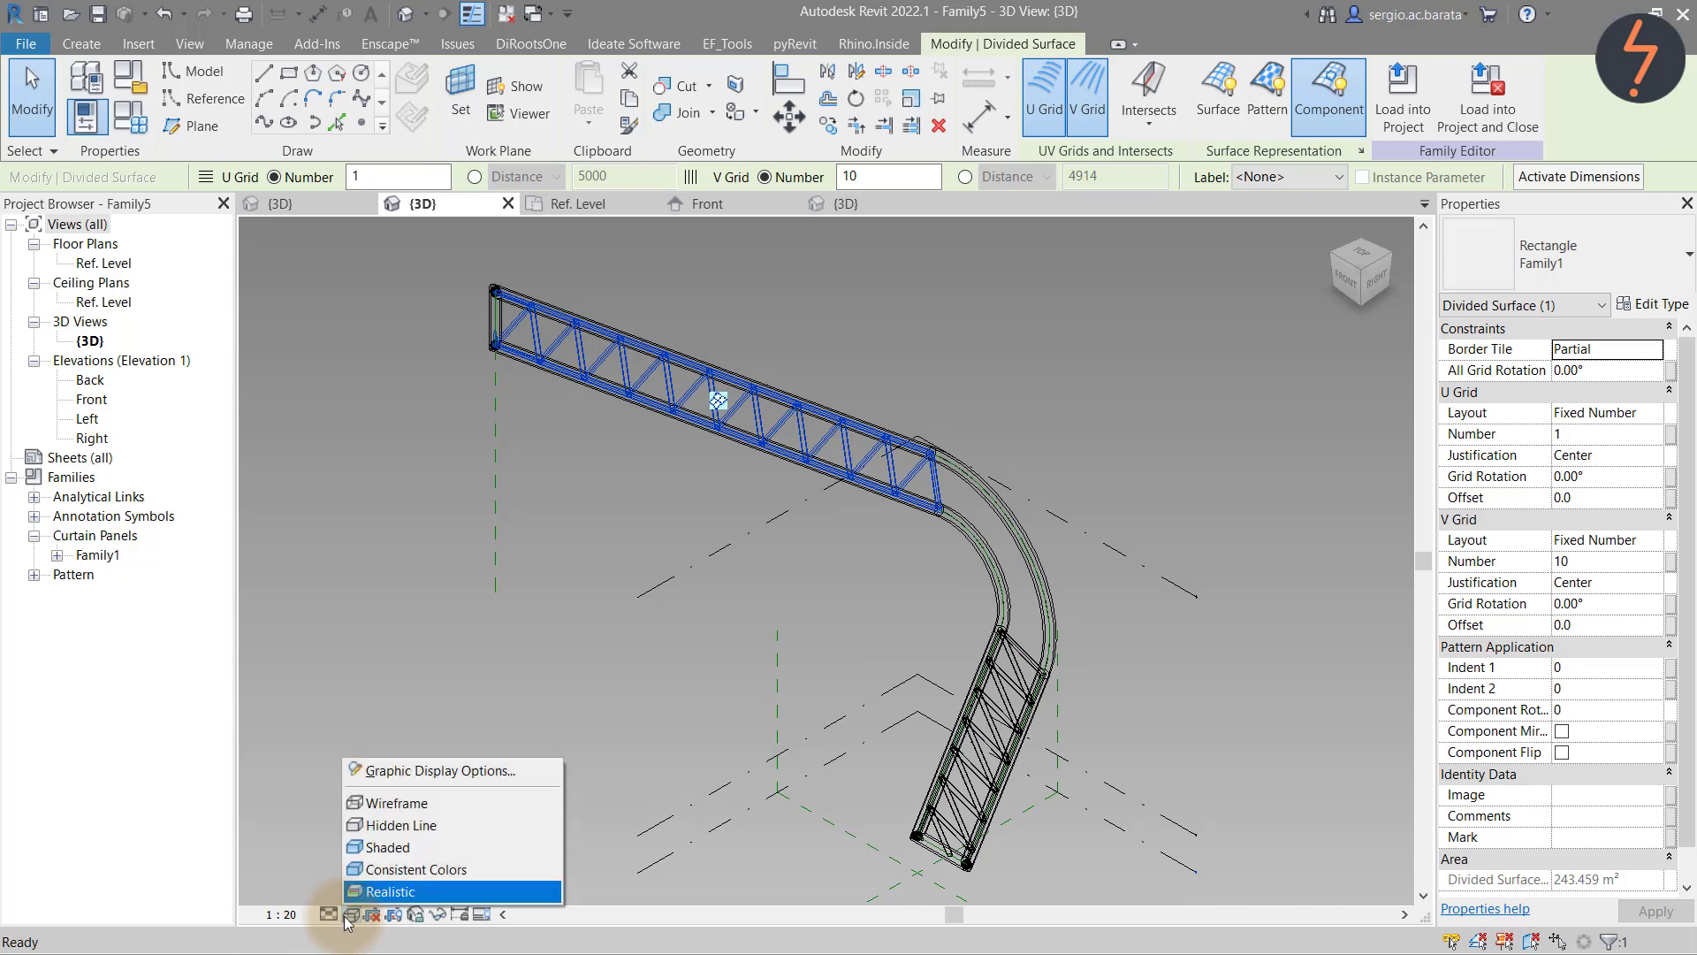
click(369, 838)
click(402, 673)
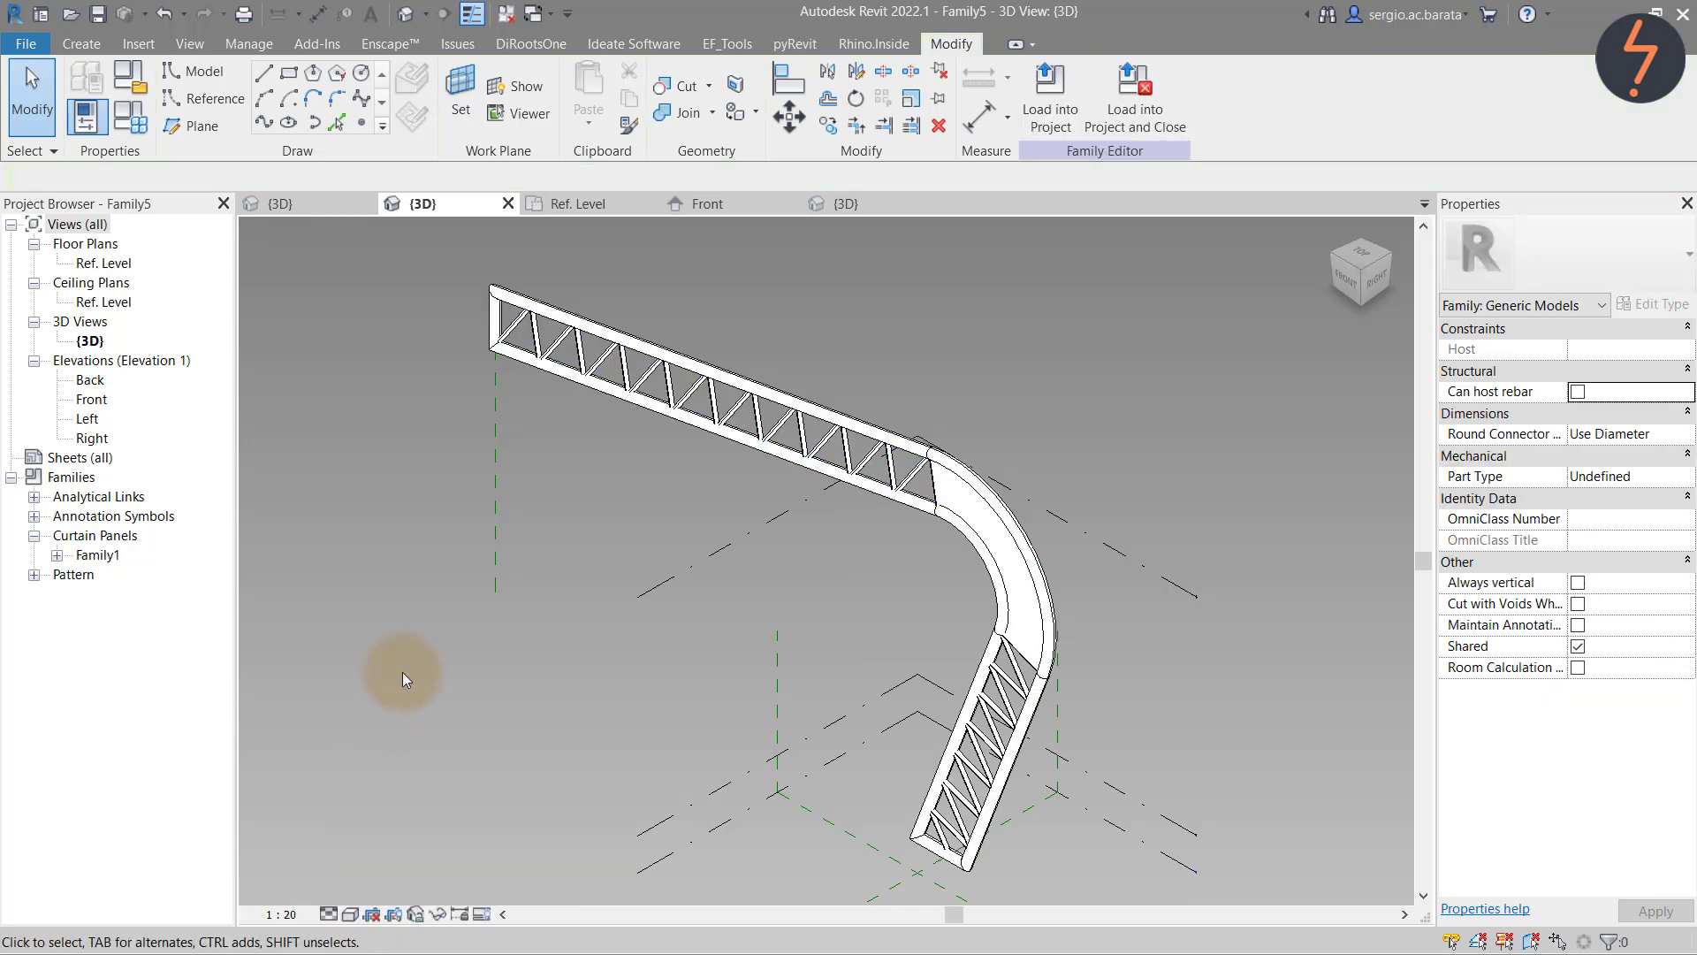
In the Front elevation, create a divided path on the outer arc reference line of the truss bend
double_click(92, 398)
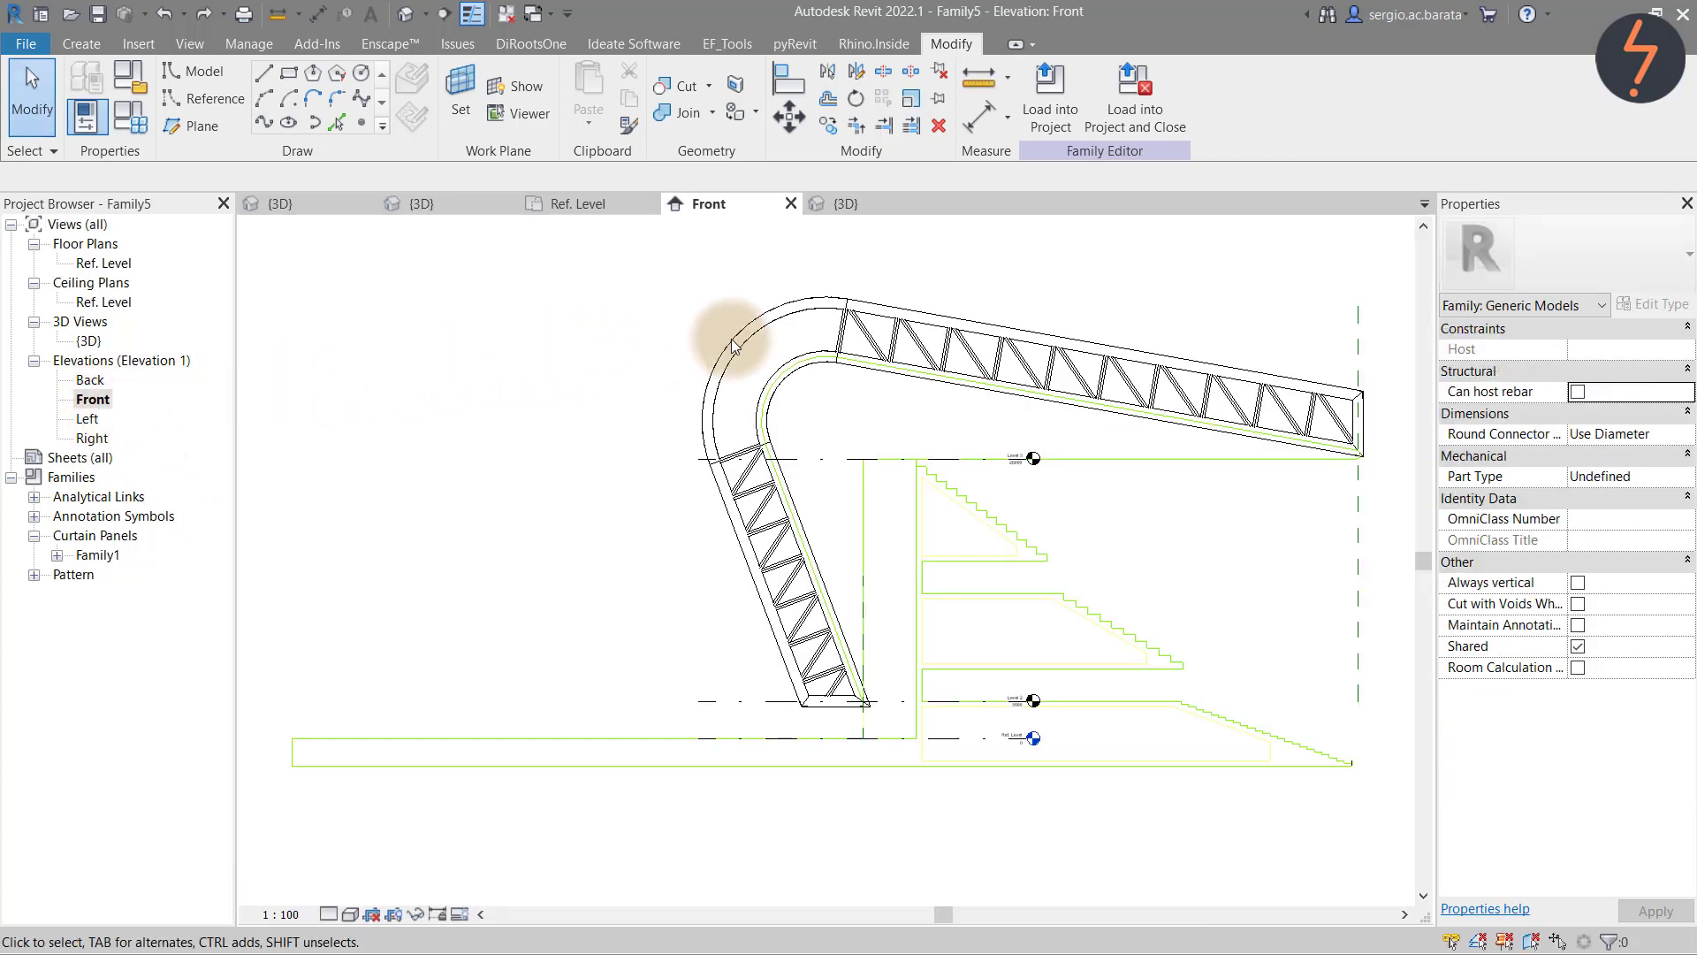
key(Tab)
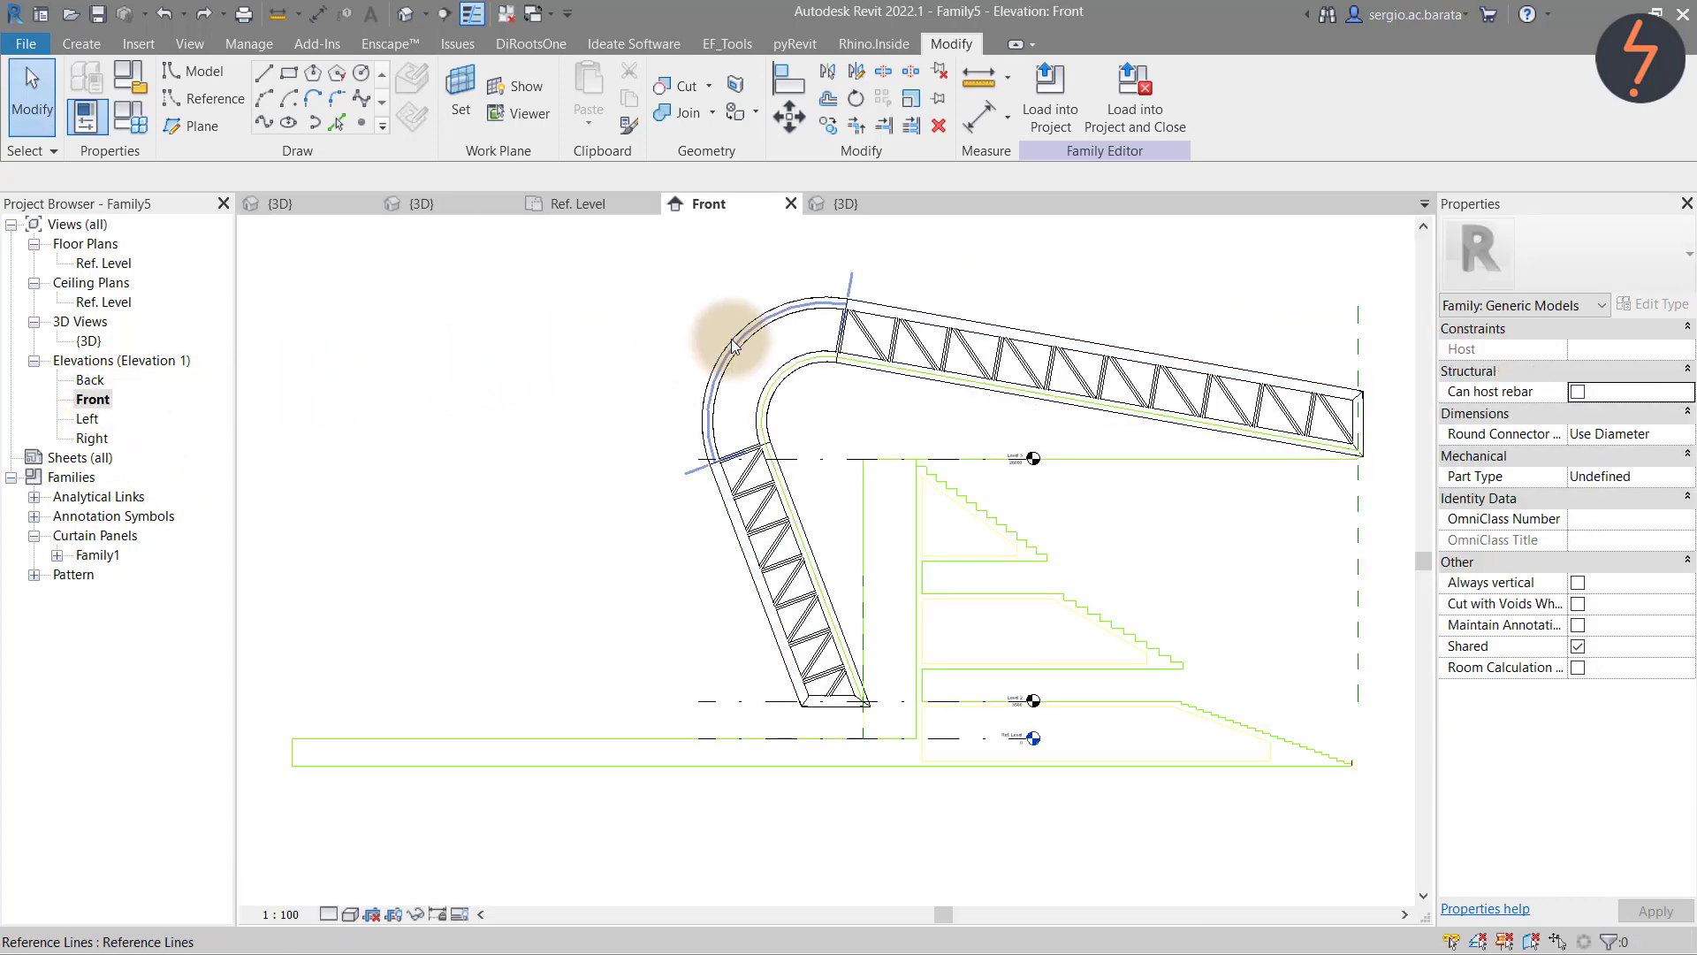
click(731, 344)
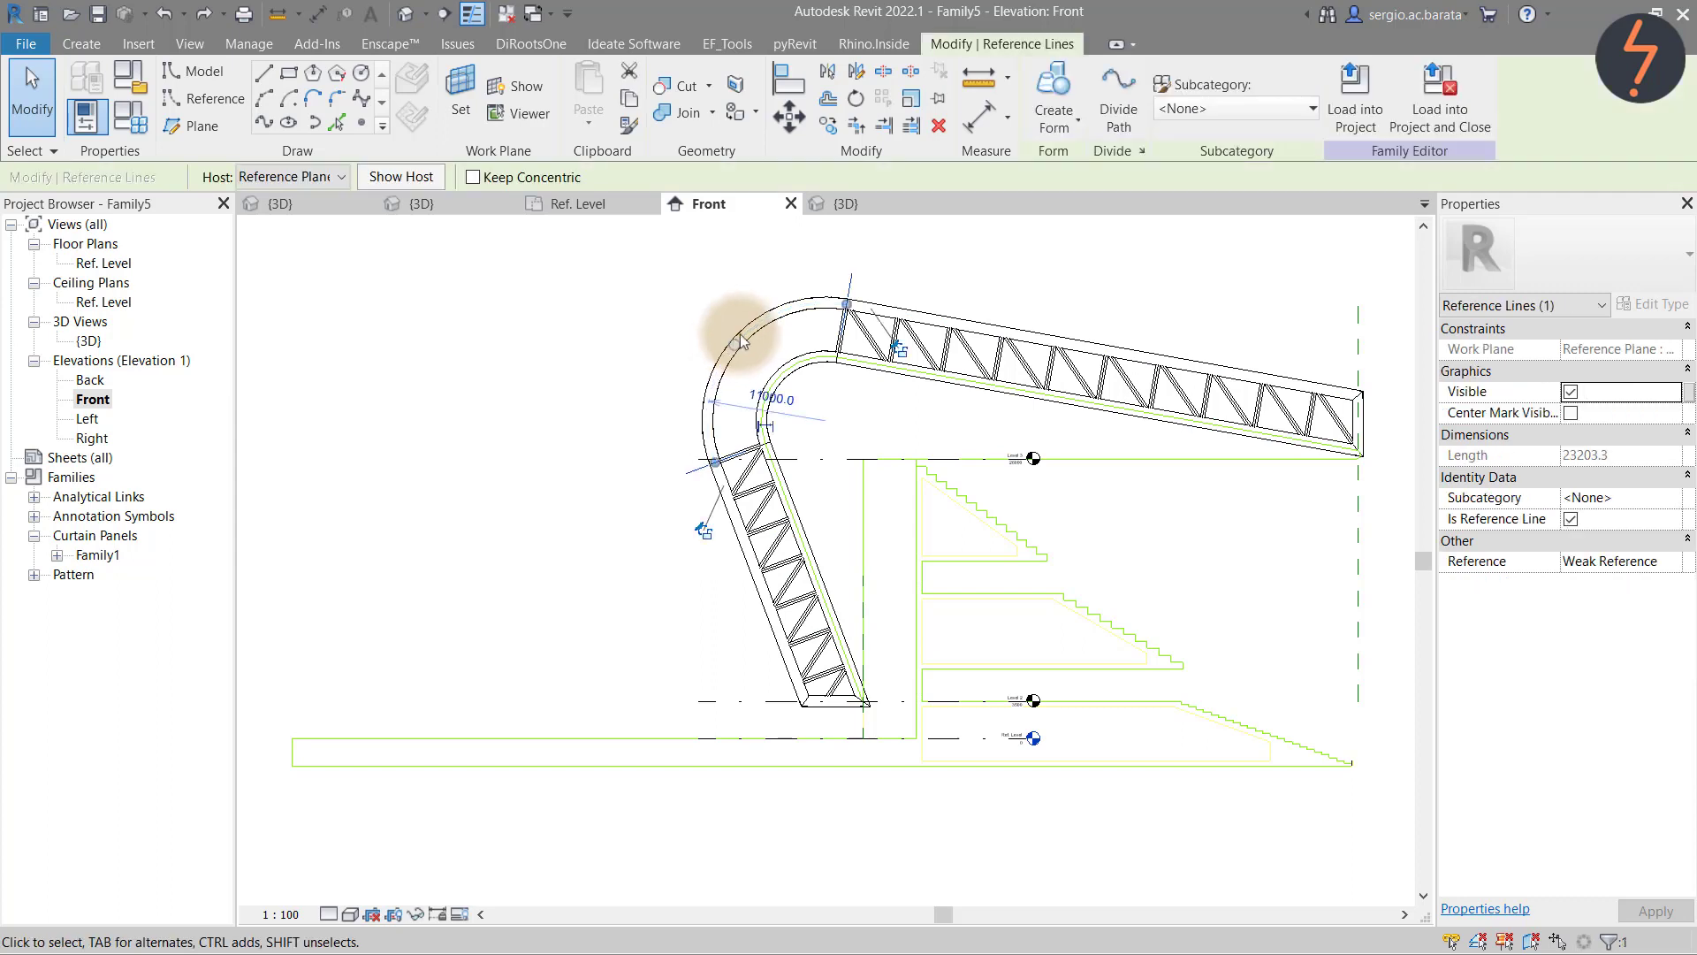
click(1118, 104)
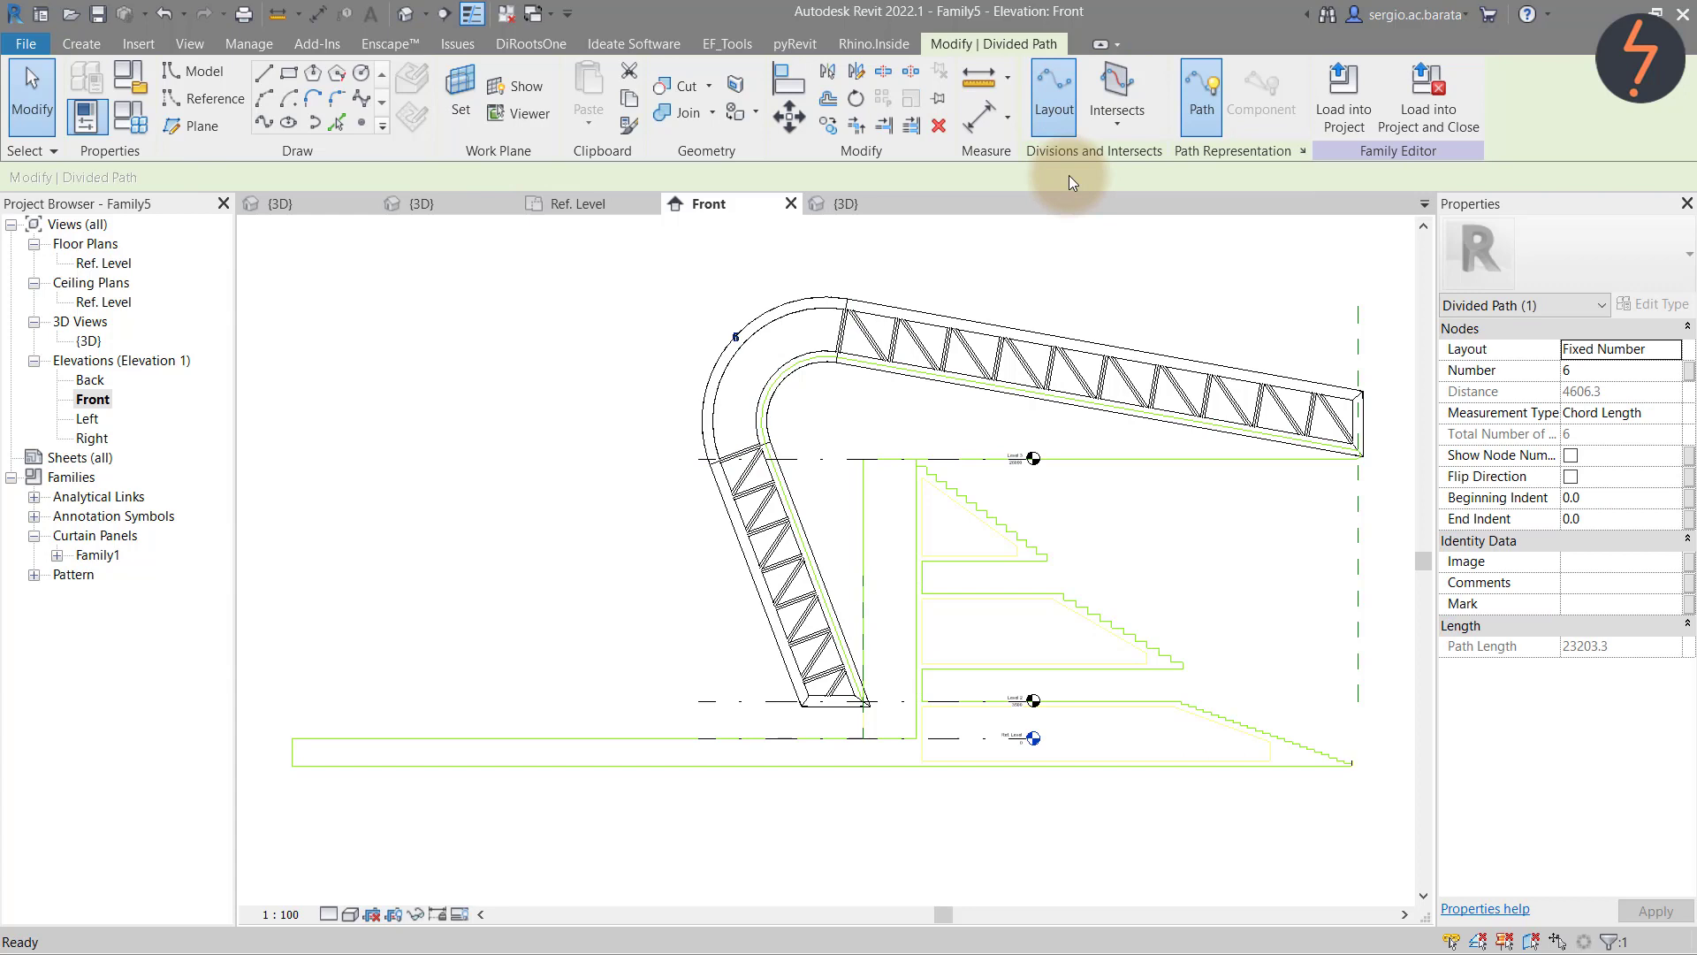
key(Escape)
Display the Front elevation in Wireframe and set the outer arc's divided path to 7 nodes
right_click(608, 279)
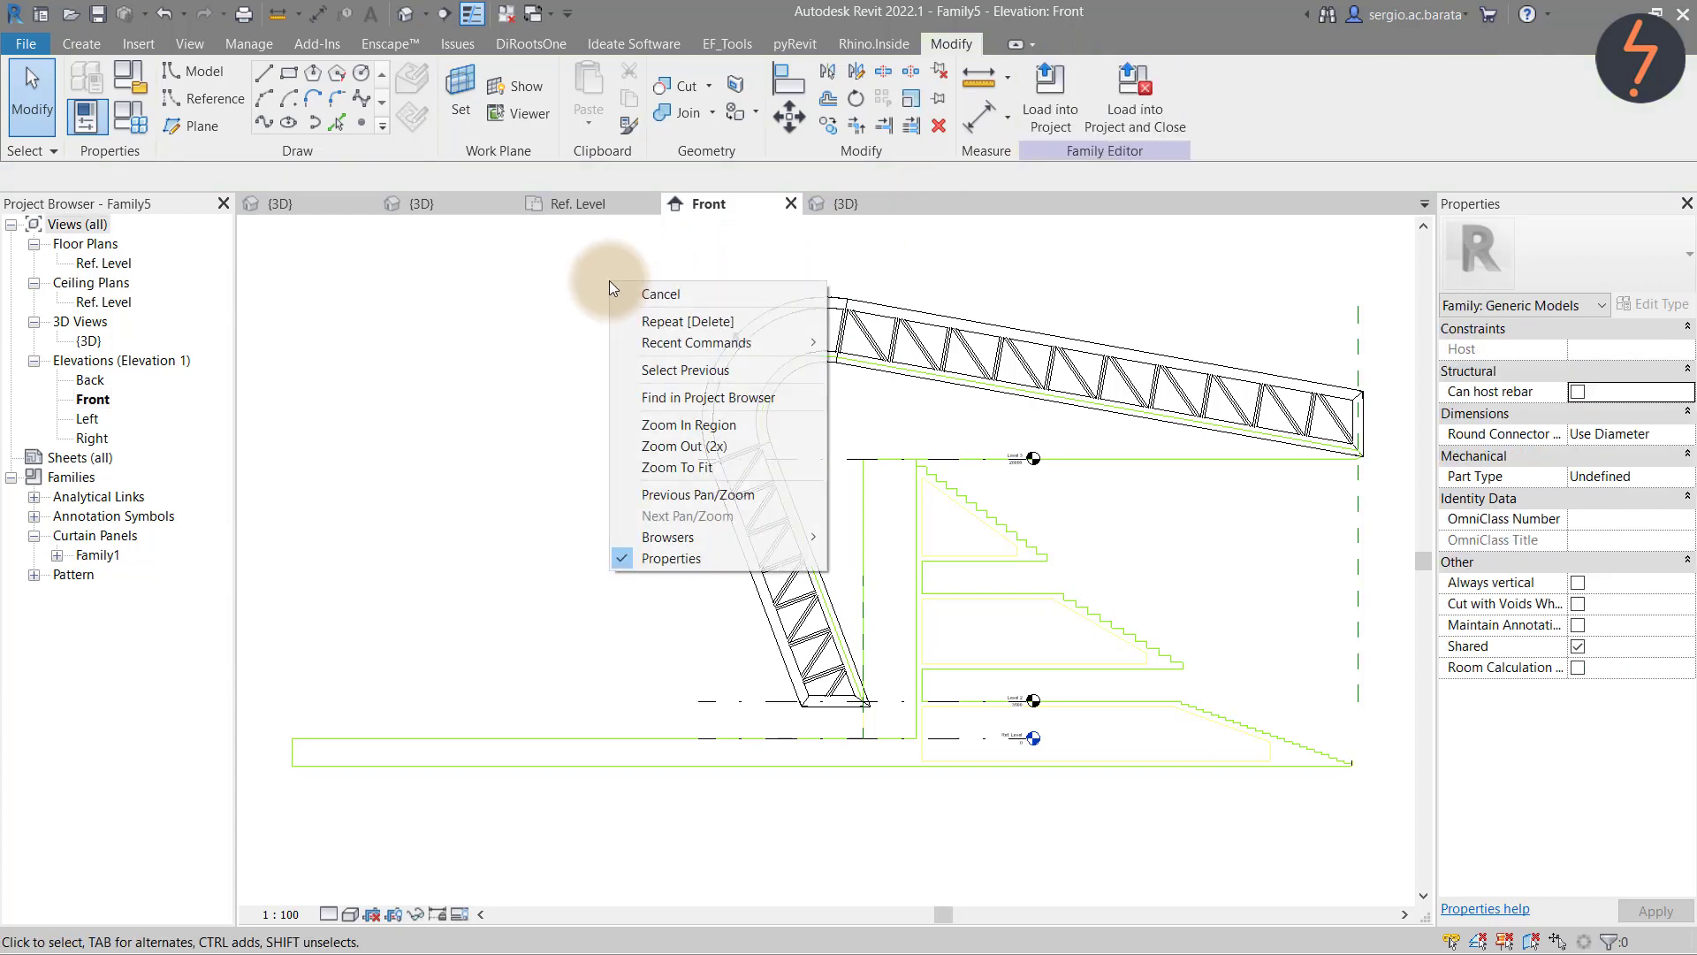
click(681, 425)
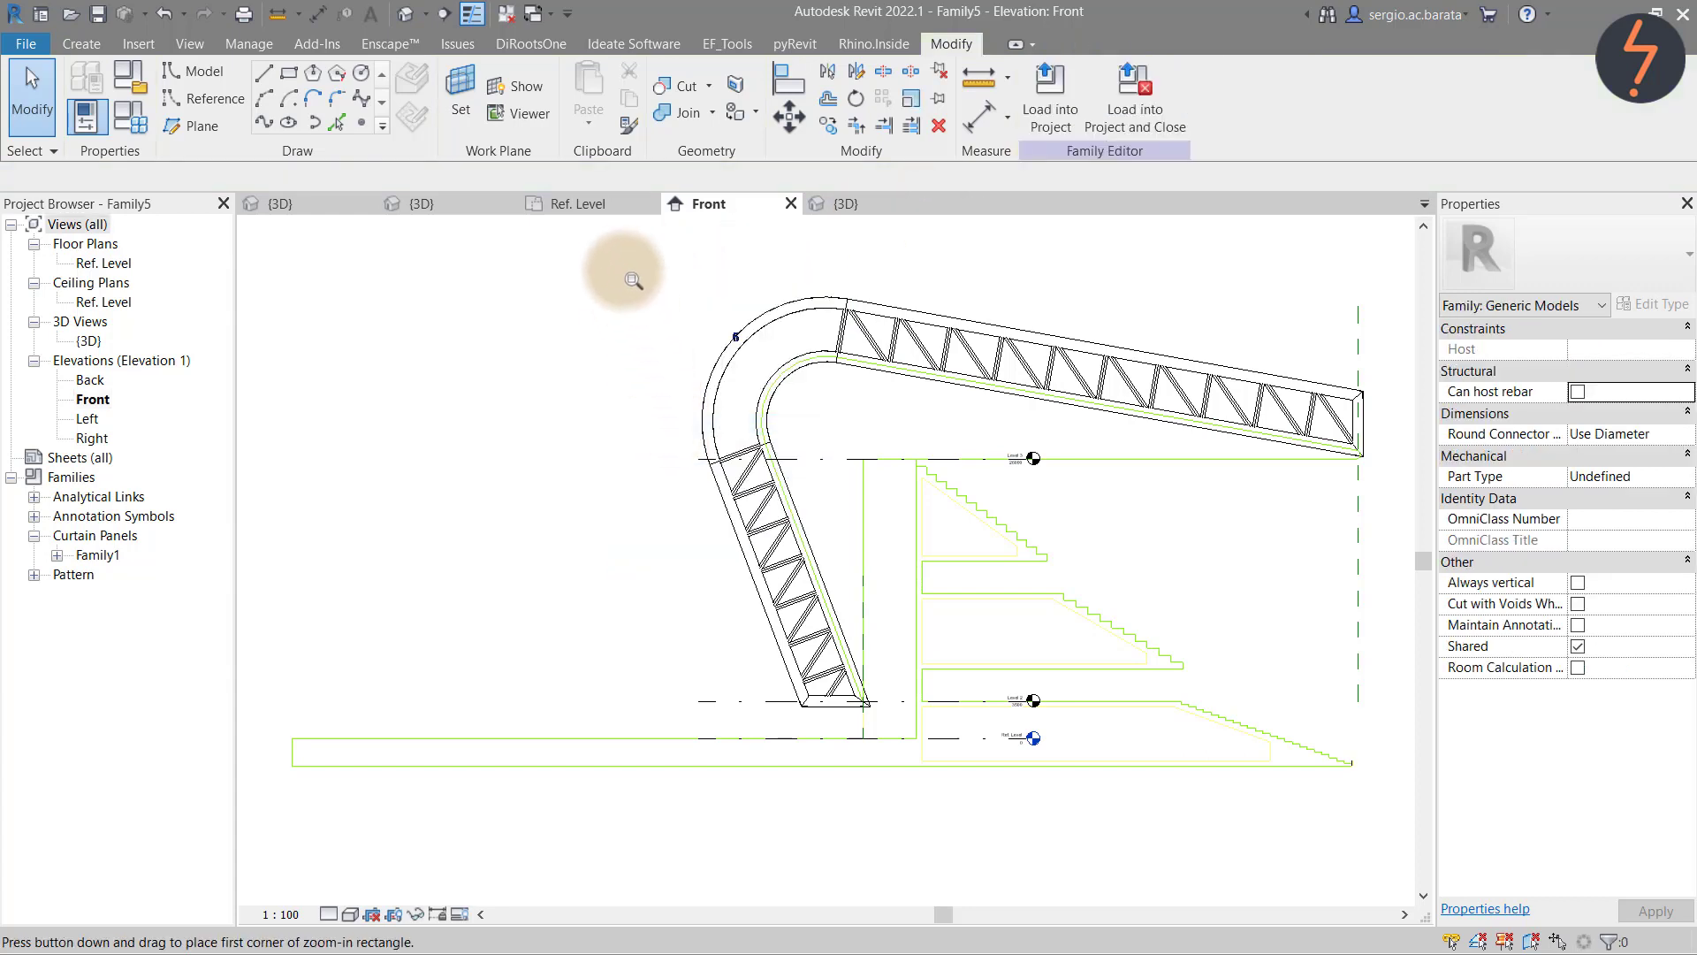
drag(618, 259, 880, 513)
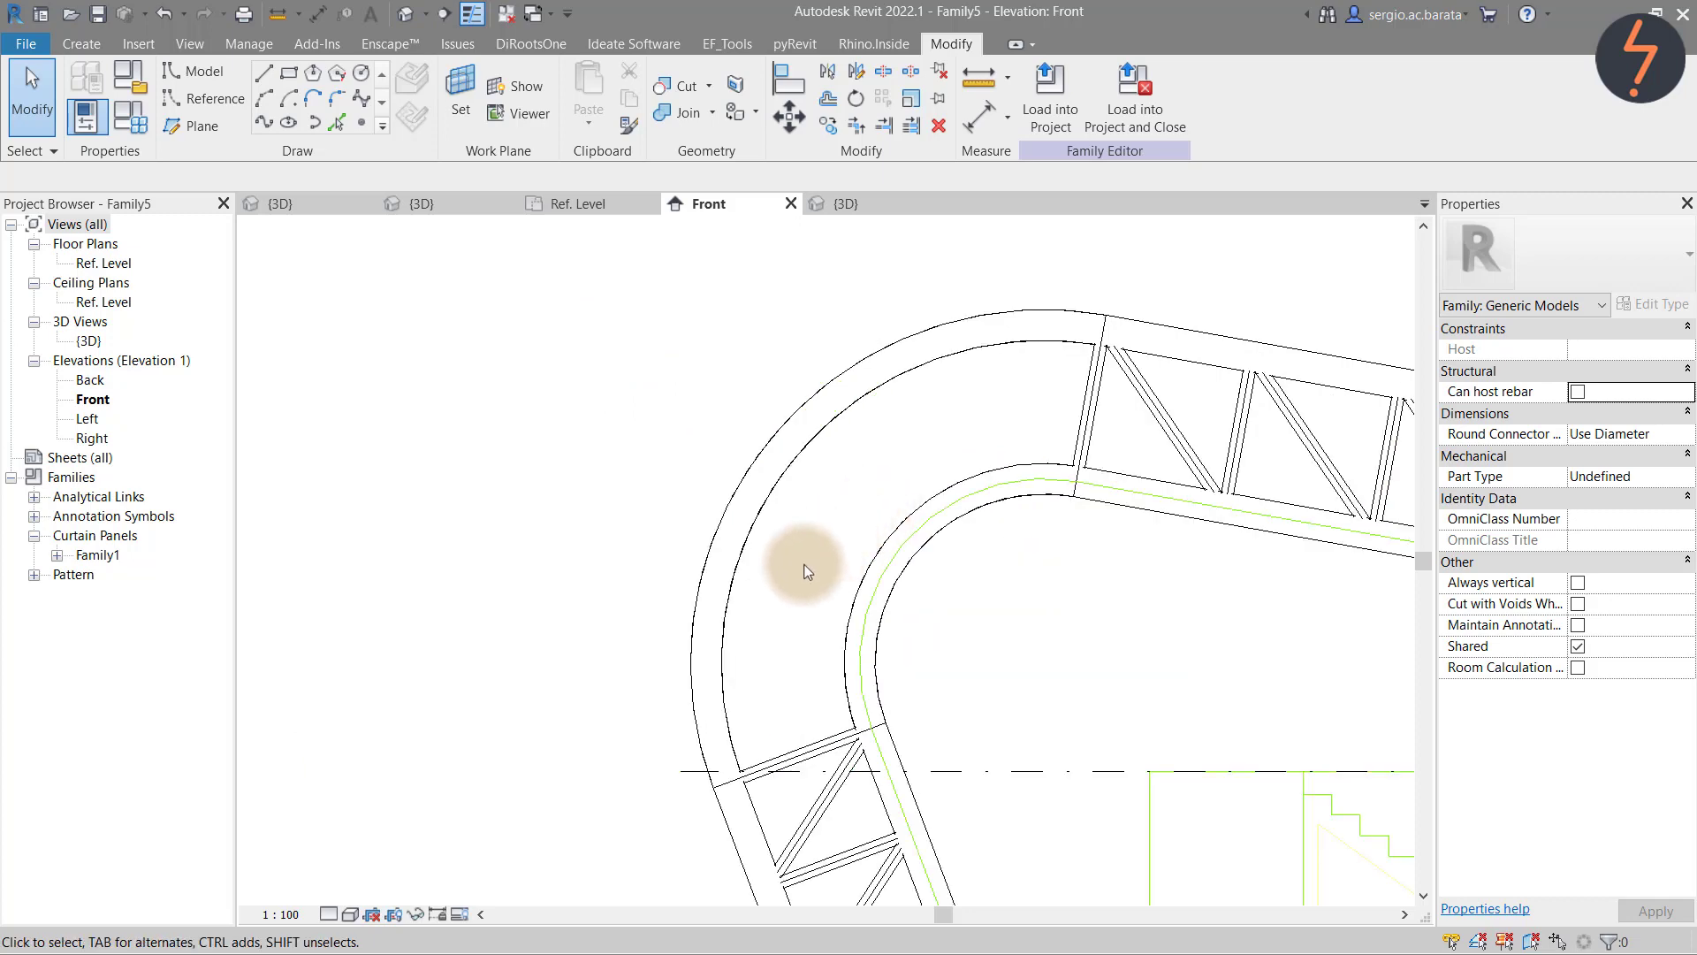
click(350, 914)
click(375, 846)
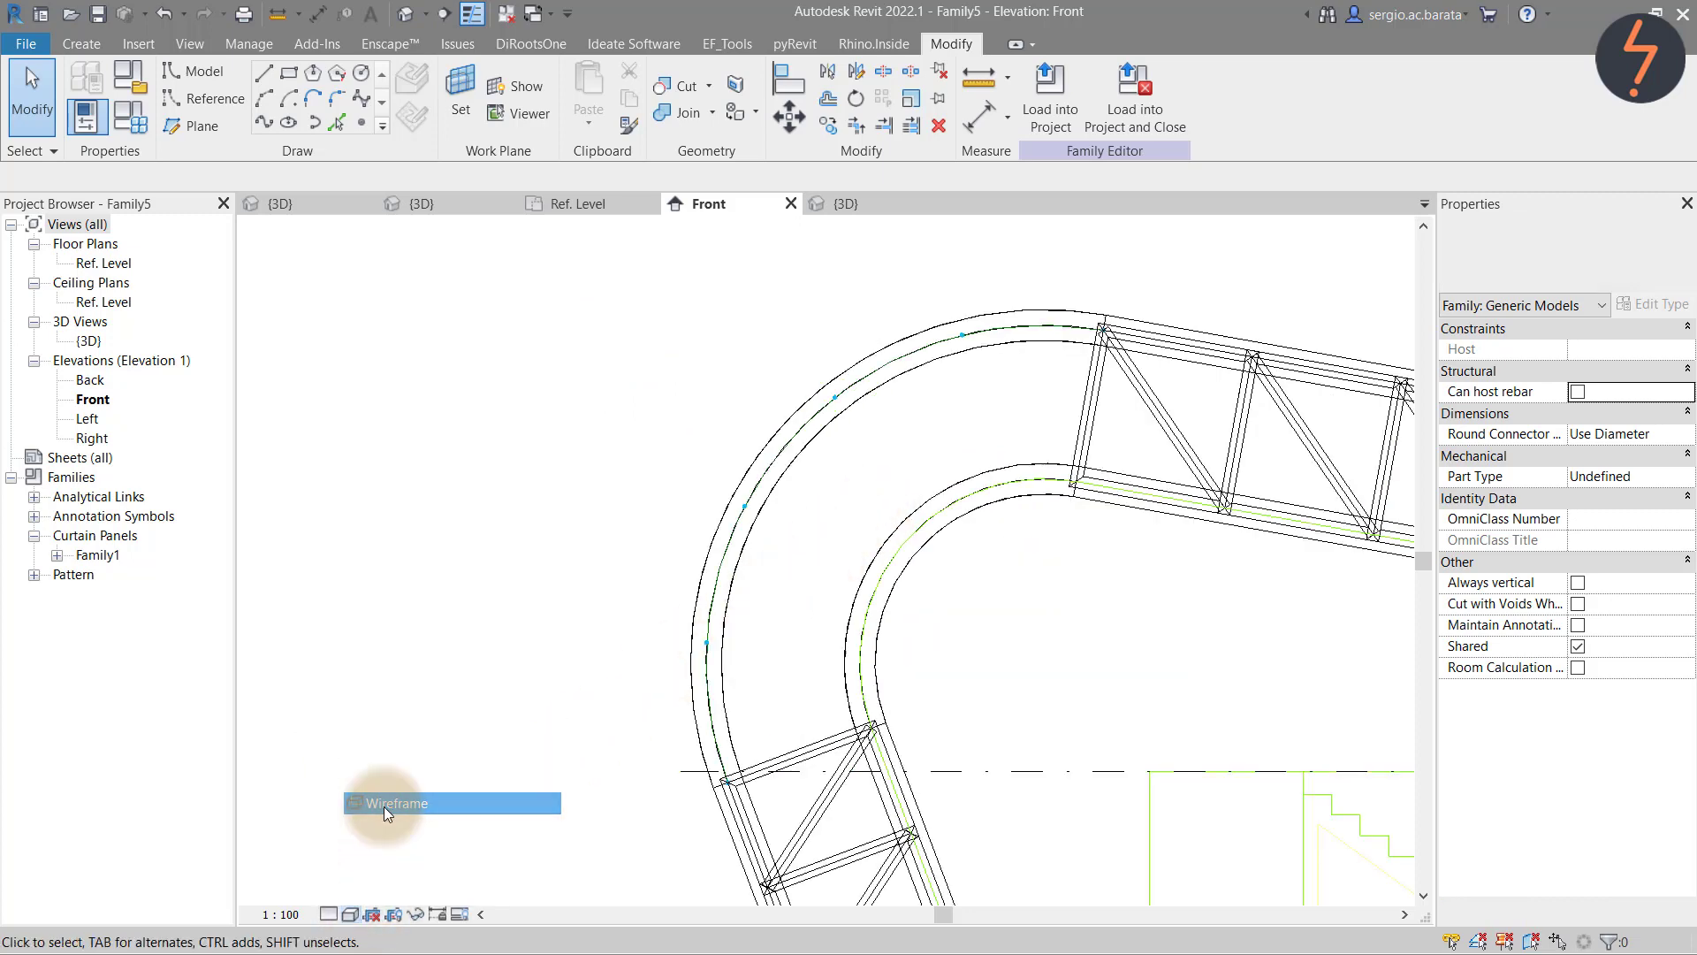
click(817, 423)
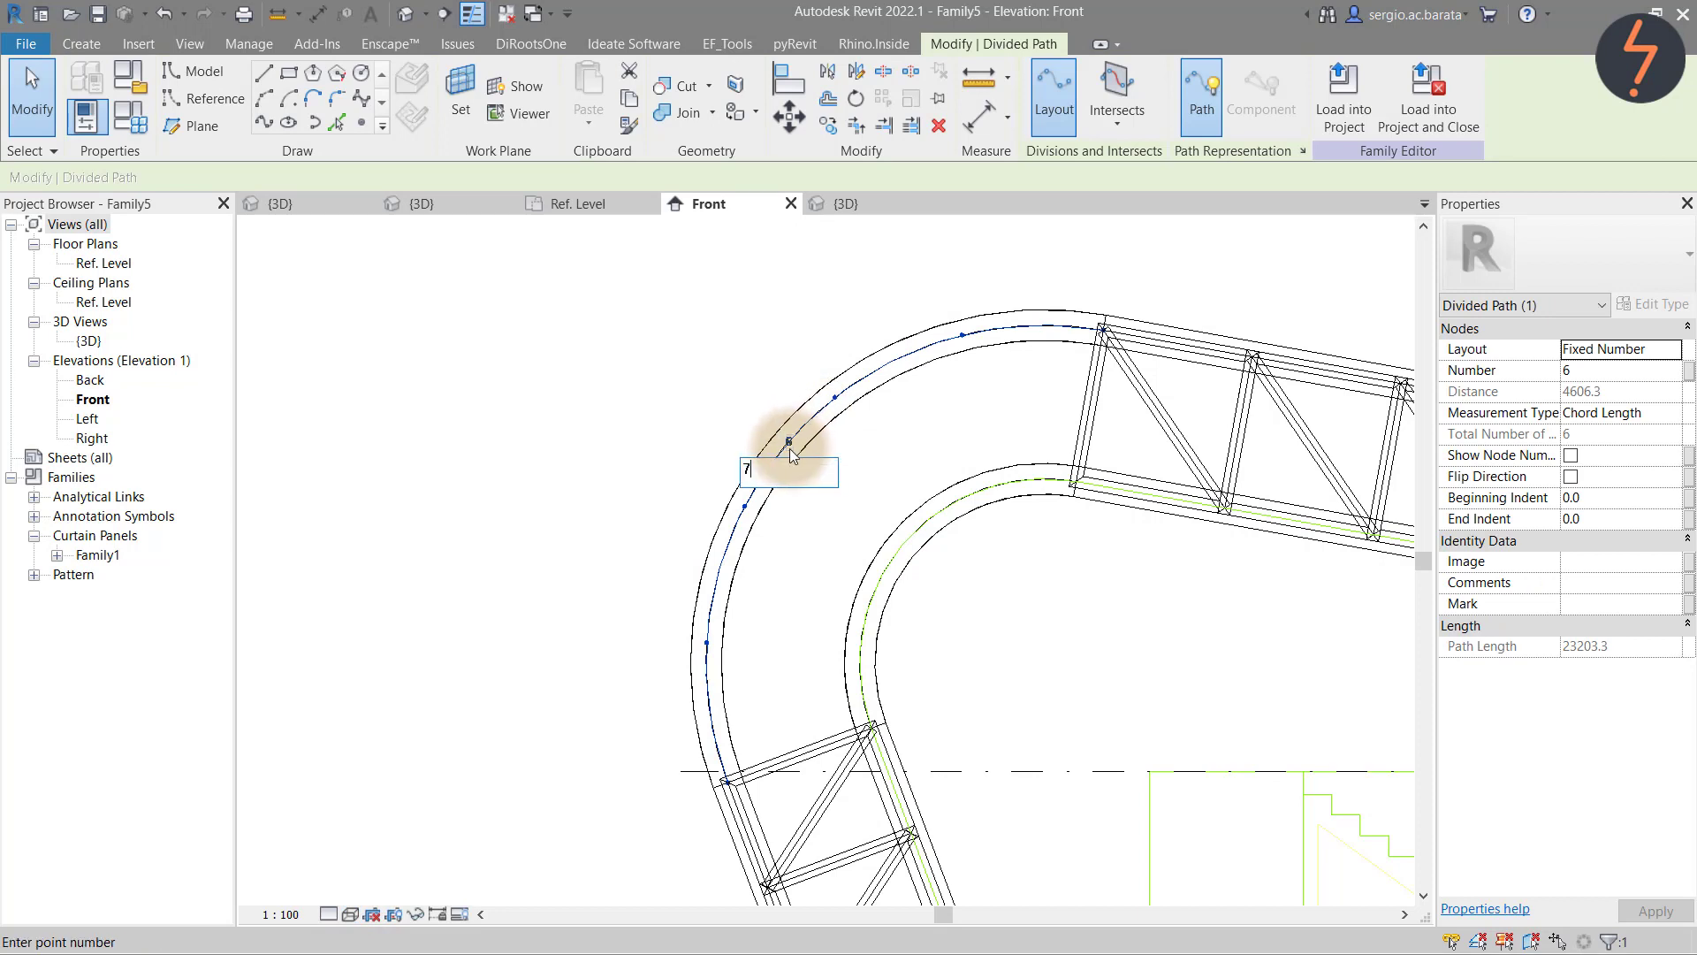
key(Return)
click(724, 377)
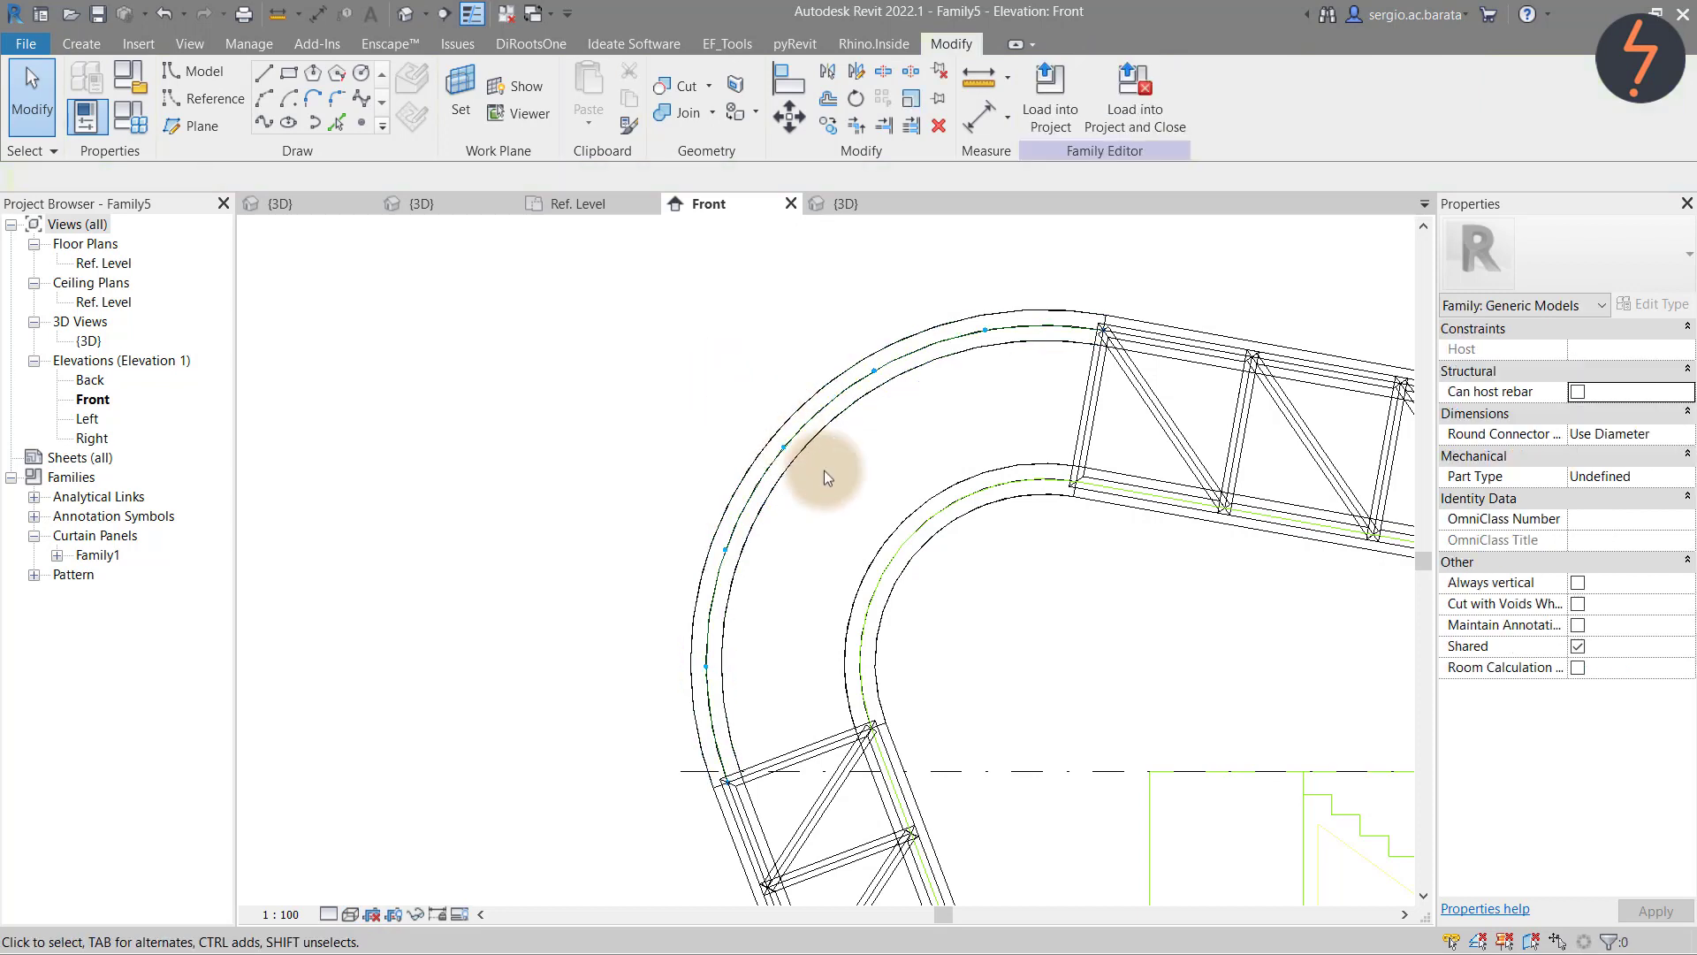
Create a divided path on the inner arc reference line of the truss bend
key(Tab)
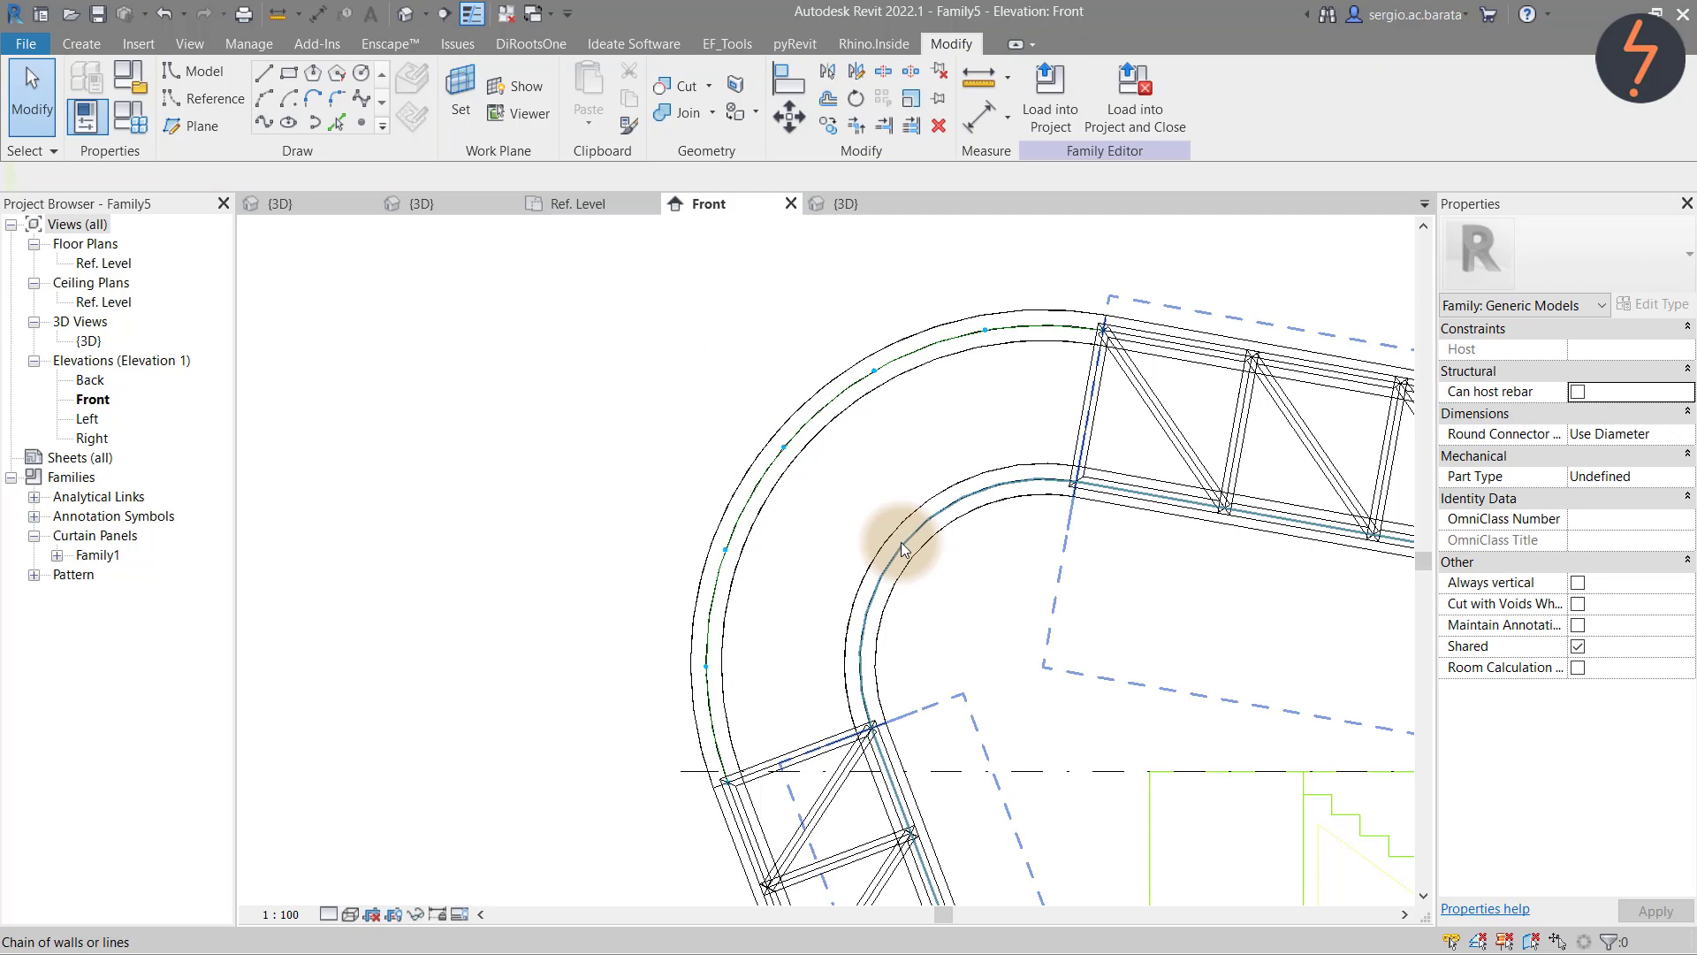
key(Tab)
click(901, 548)
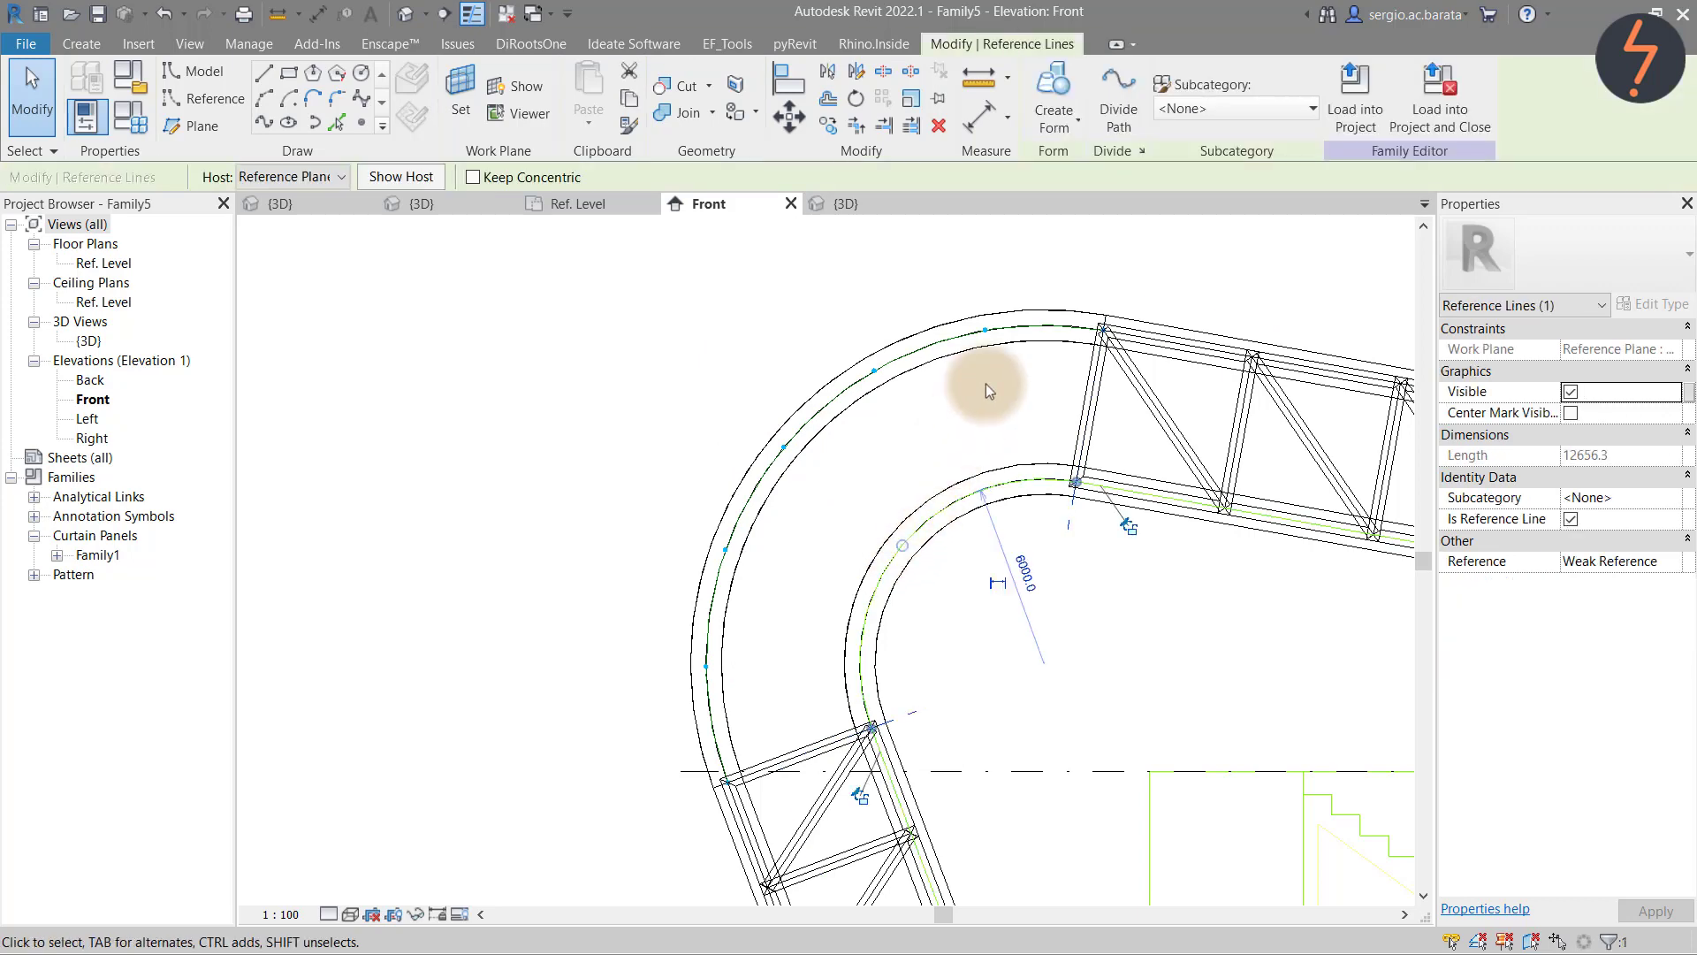
click(1122, 124)
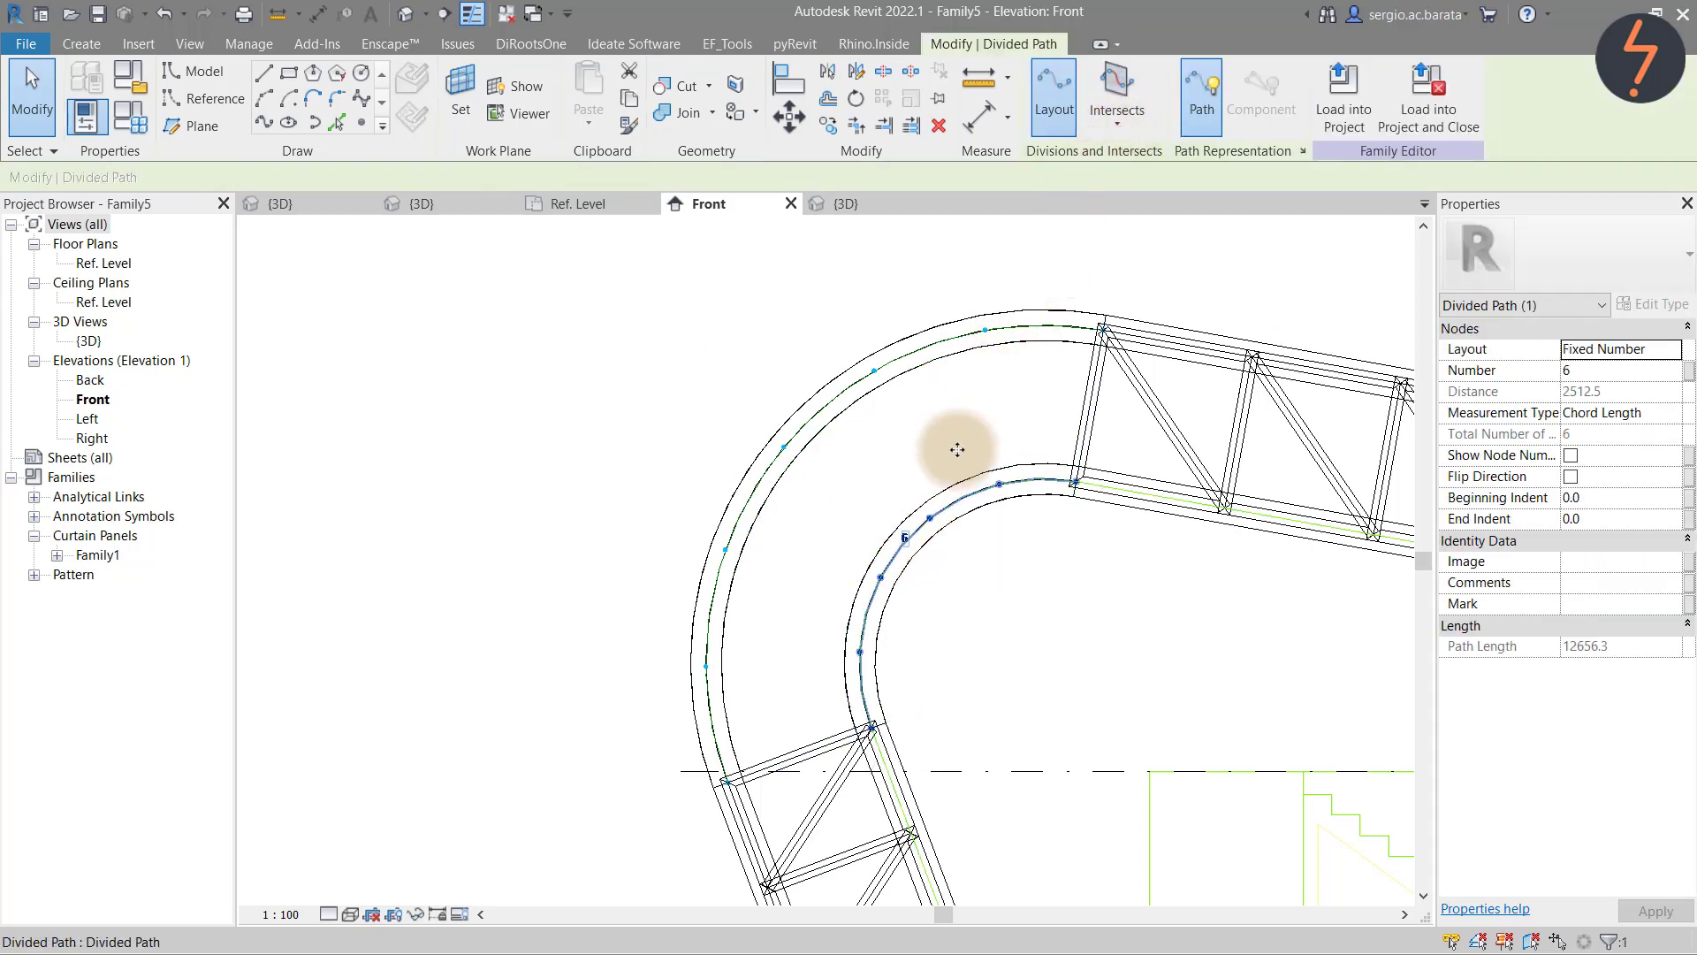
Set the number of nodes on the inner arc's divided path to 7
text(7)
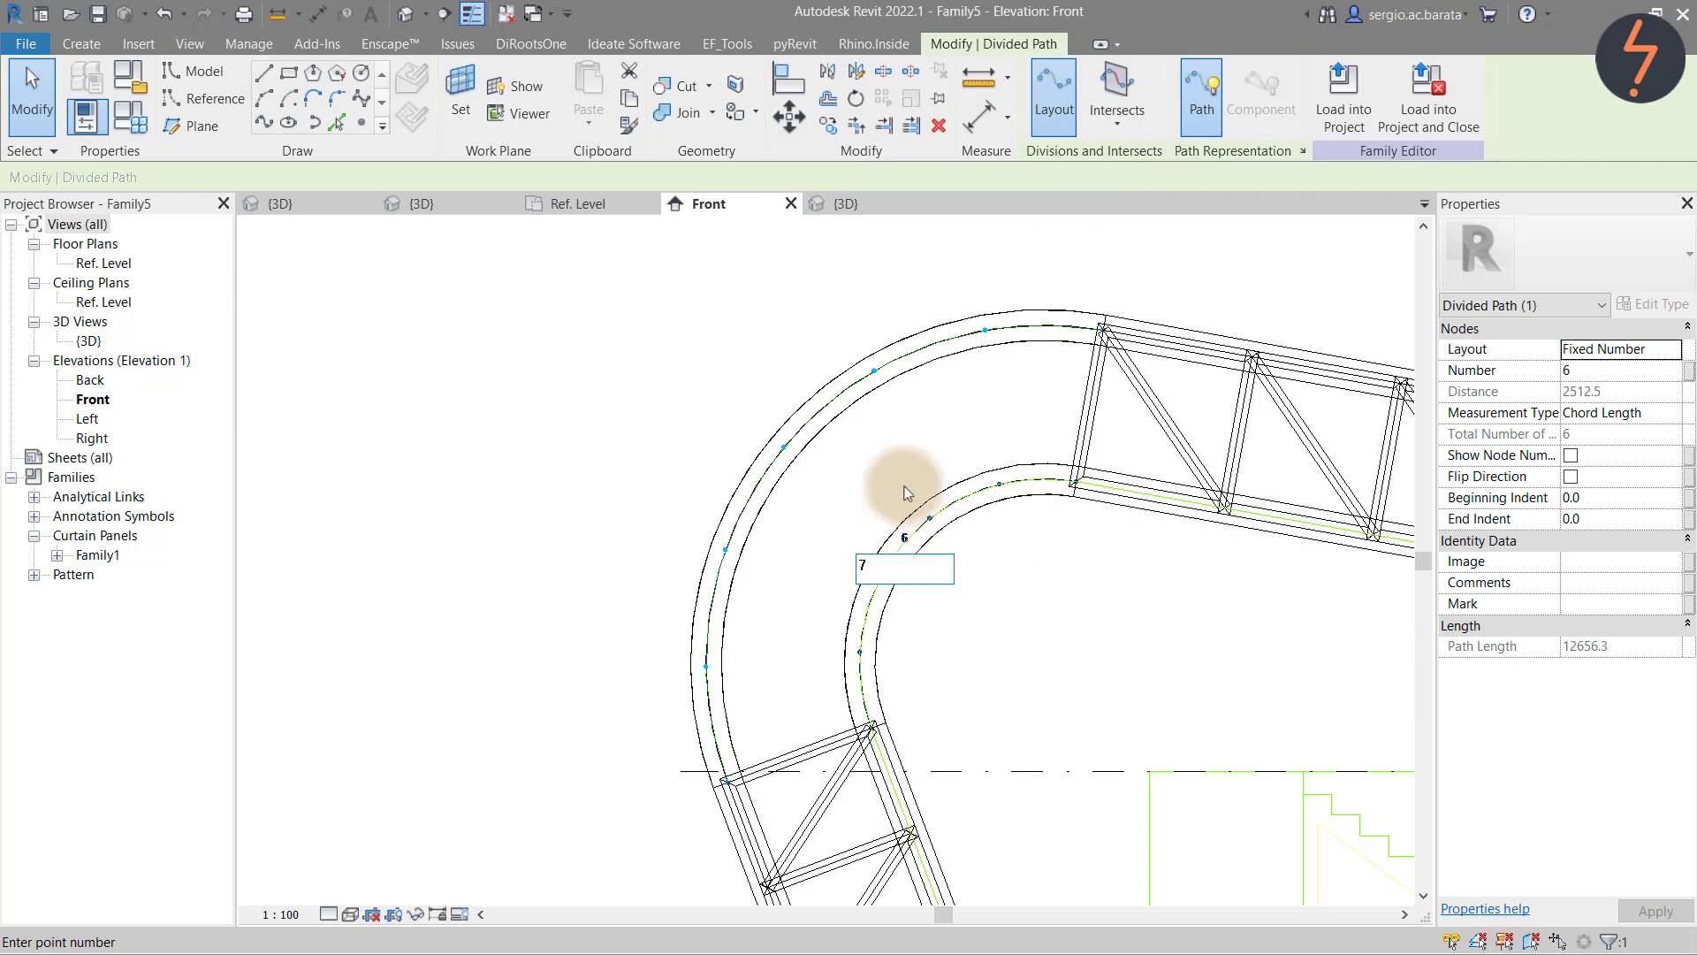
click(901, 473)
click(902, 468)
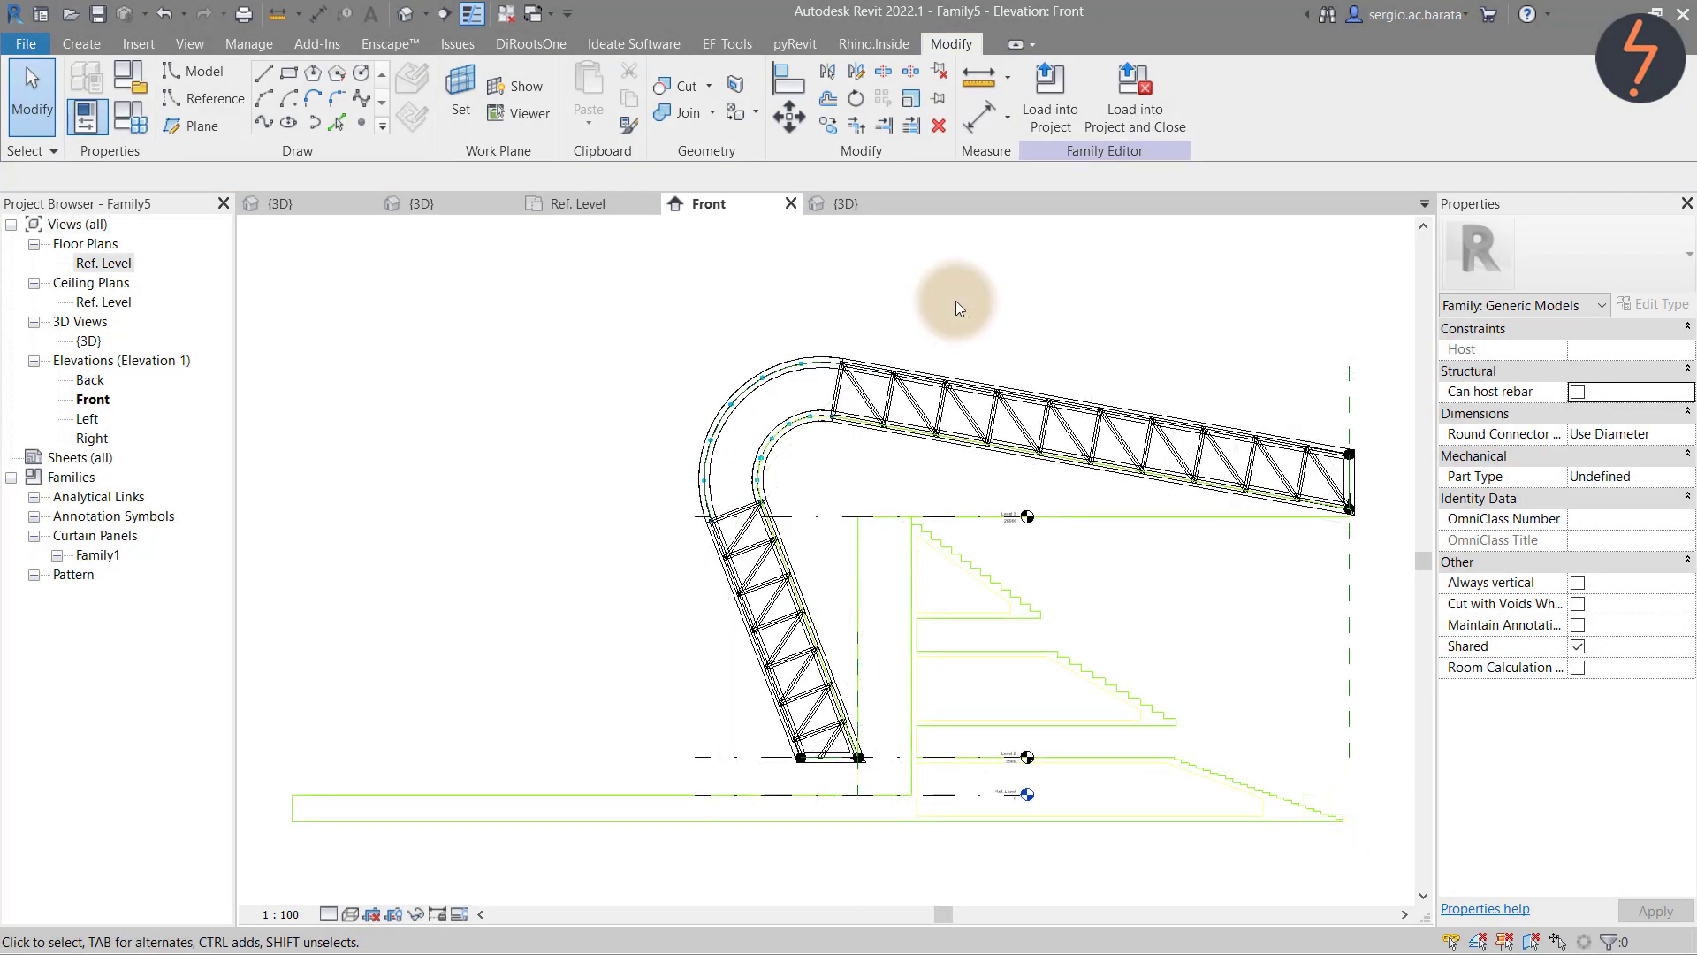
Draw a zigzag chain of model lines across the truss bend, alternating between nodes of the outer and inner divided paths
click(203, 78)
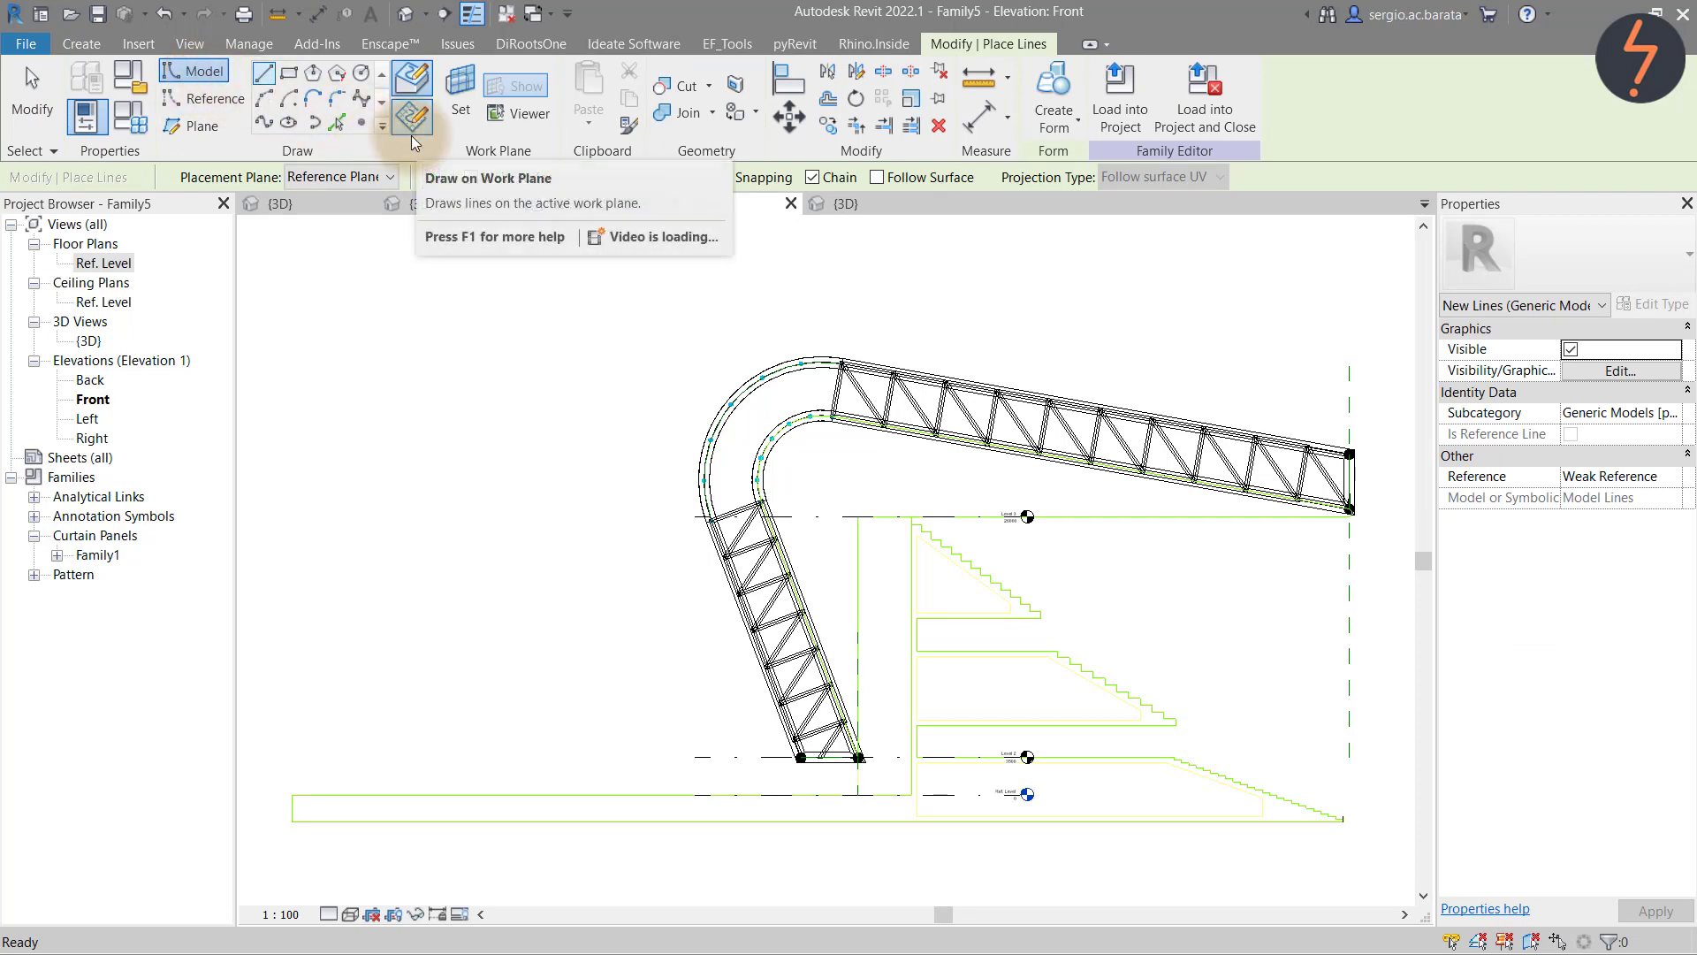
right_click(591, 313)
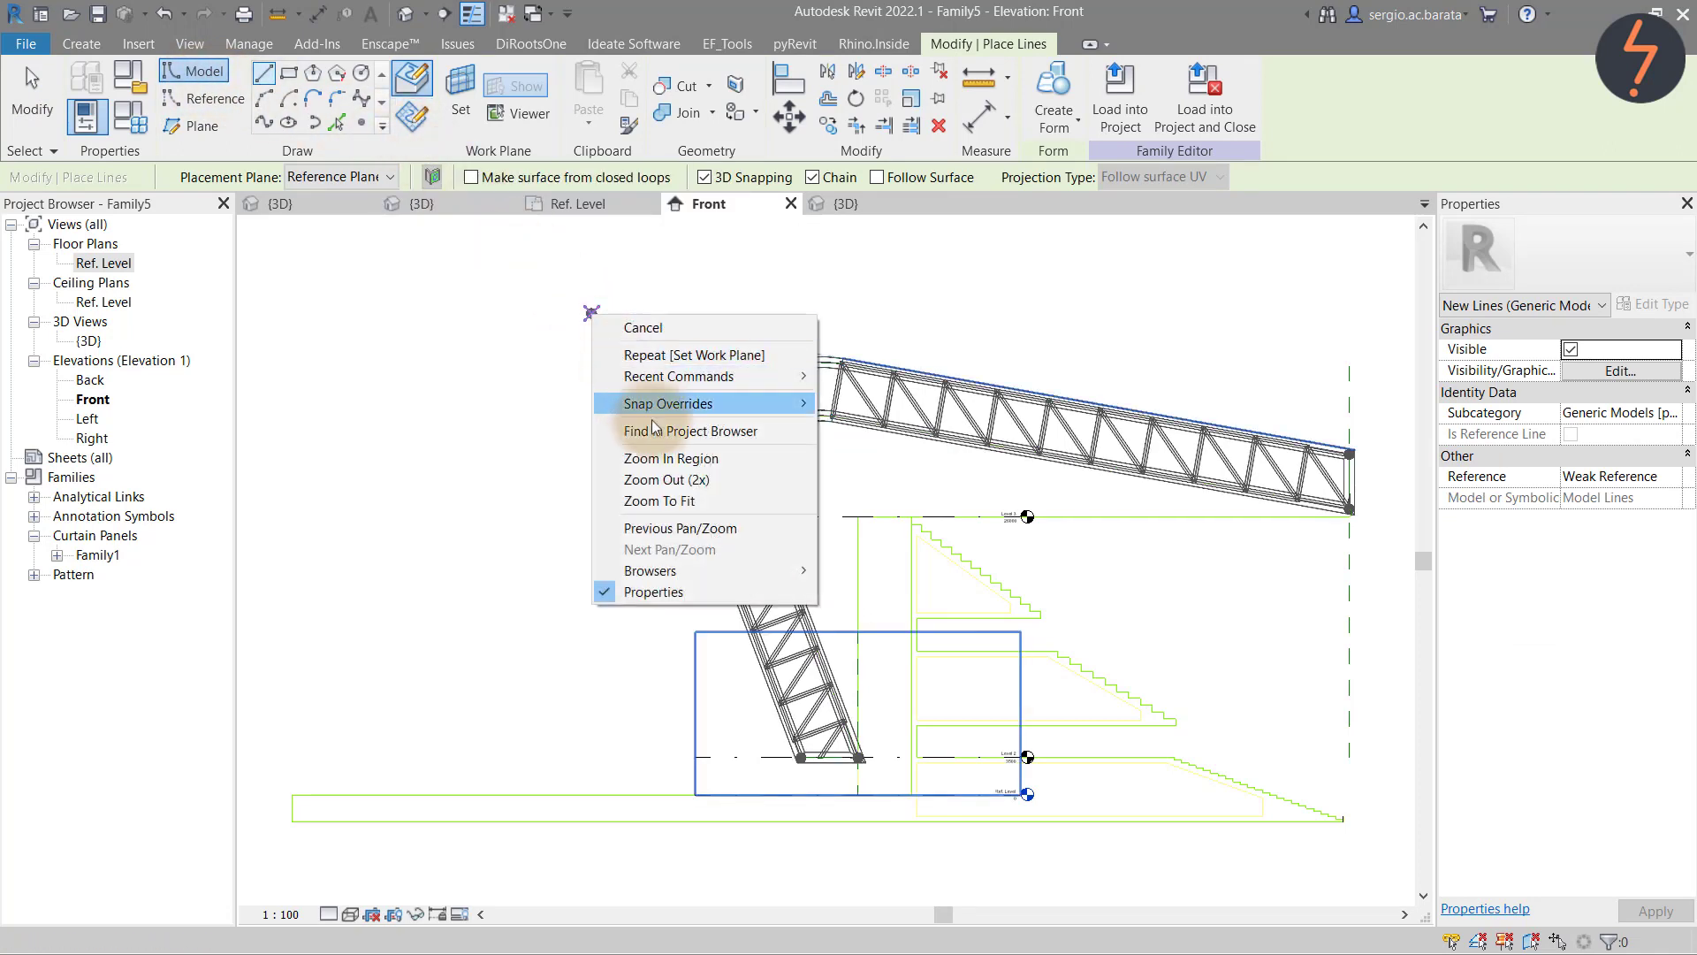
click(671, 458)
drag(604, 315, 893, 553)
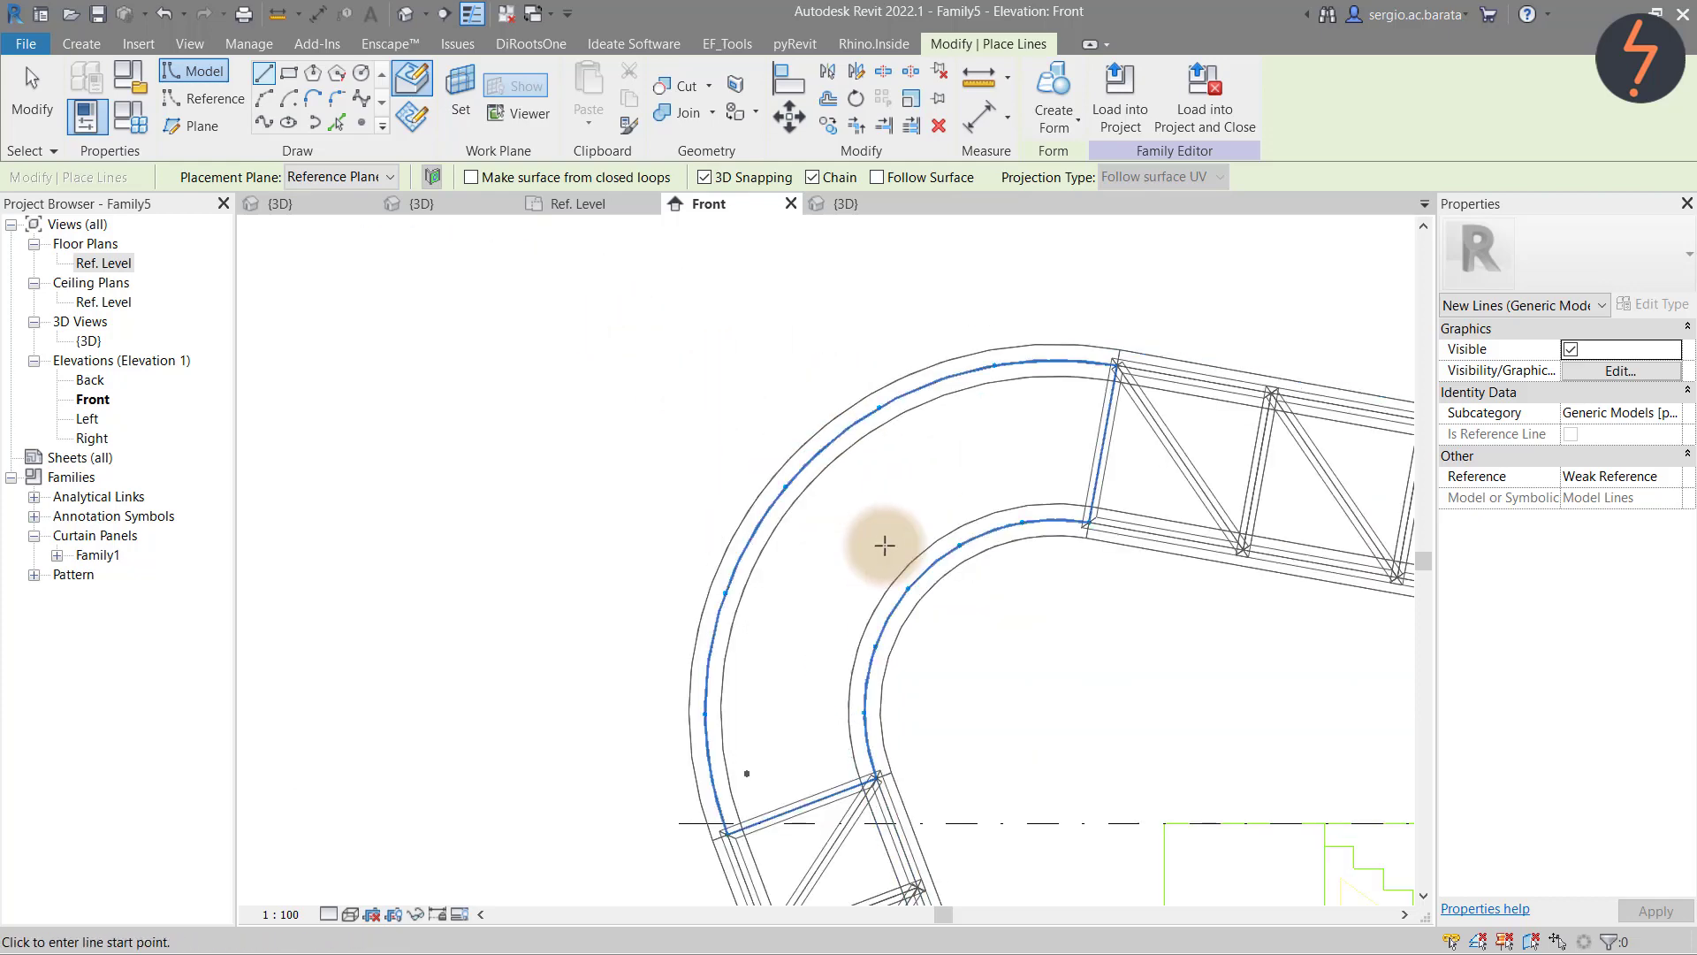
click(727, 832)
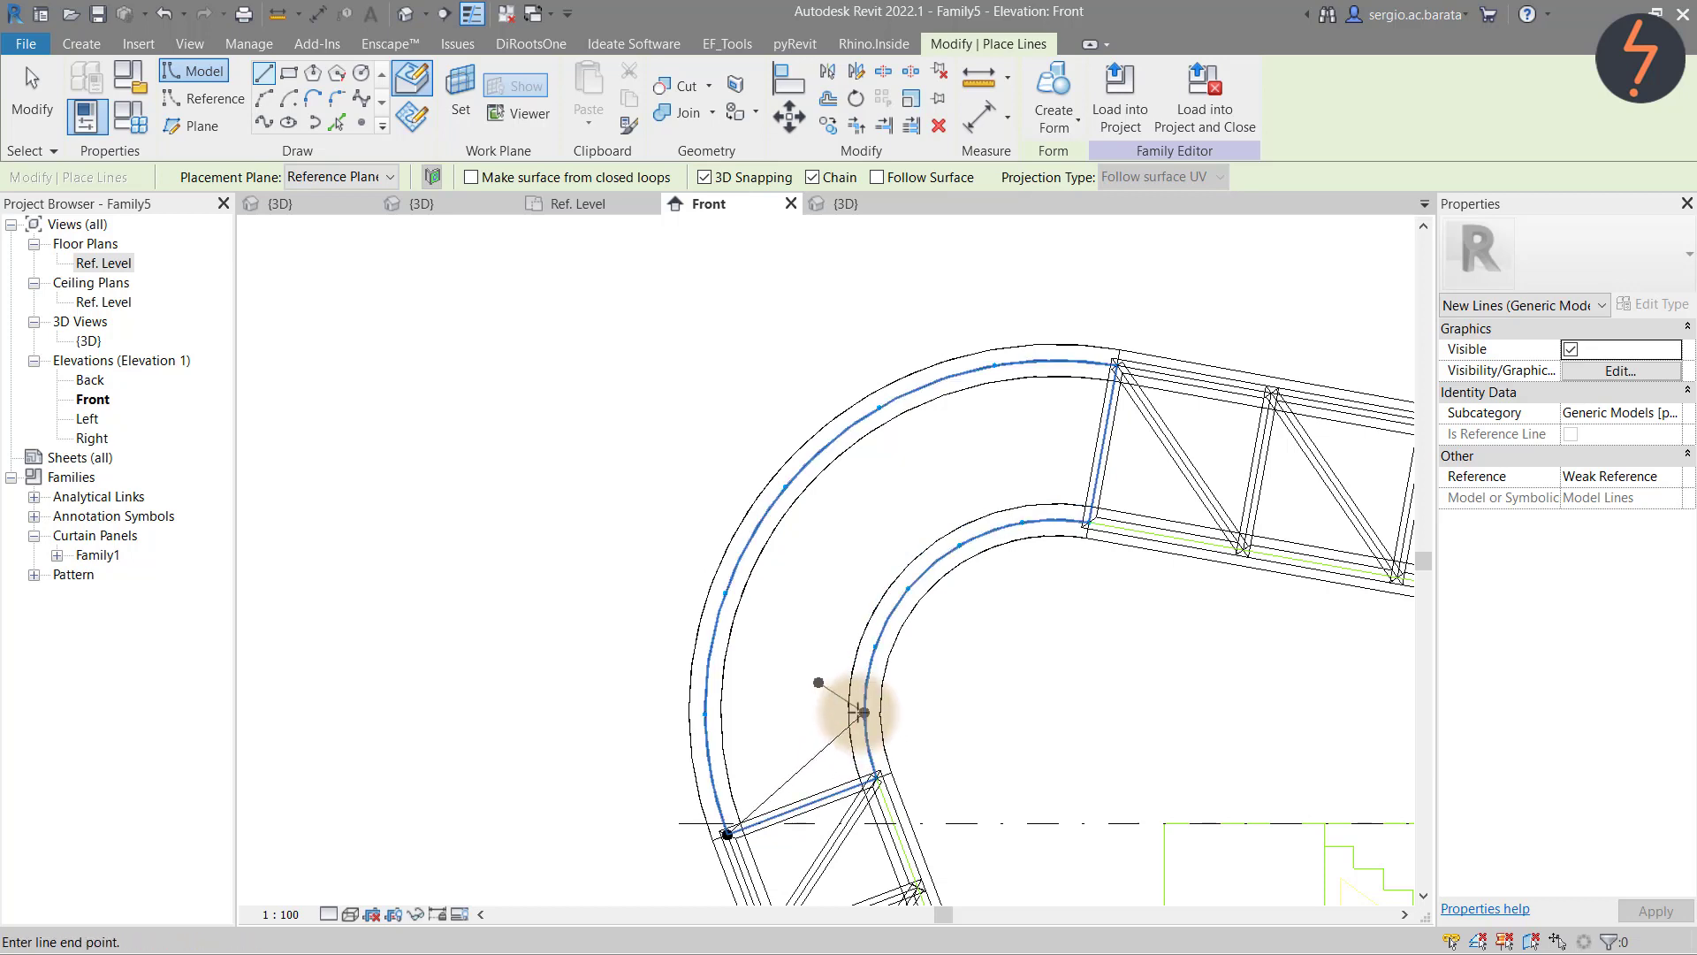
click(864, 711)
click(725, 592)
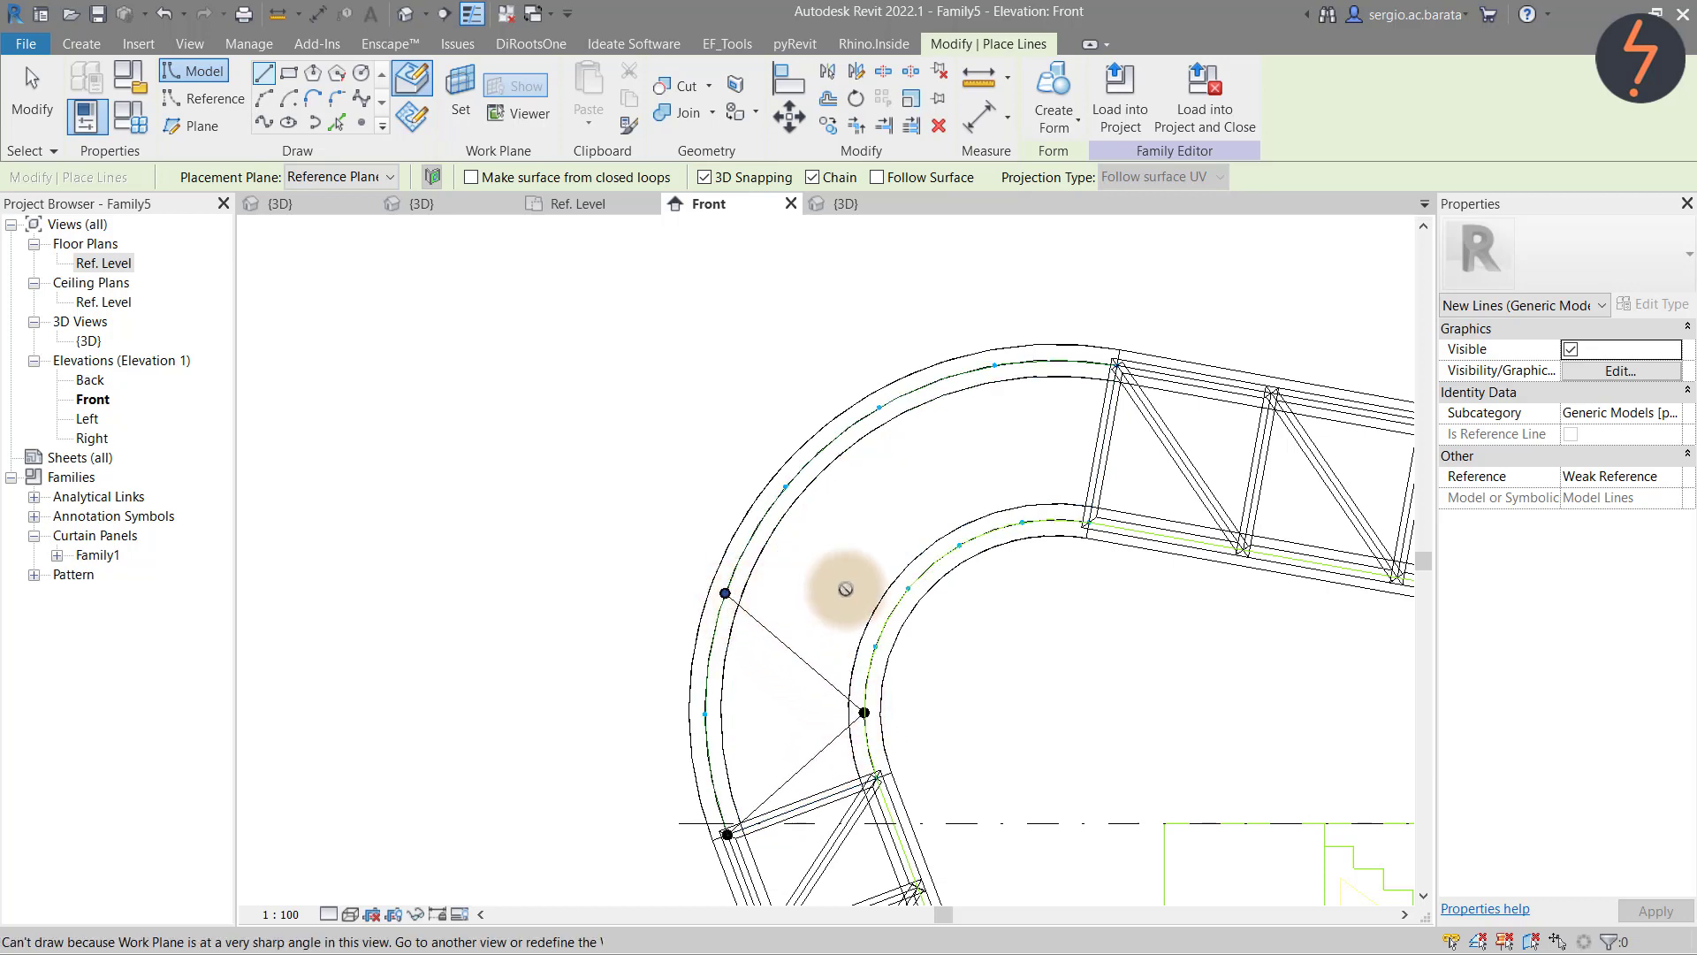
click(909, 587)
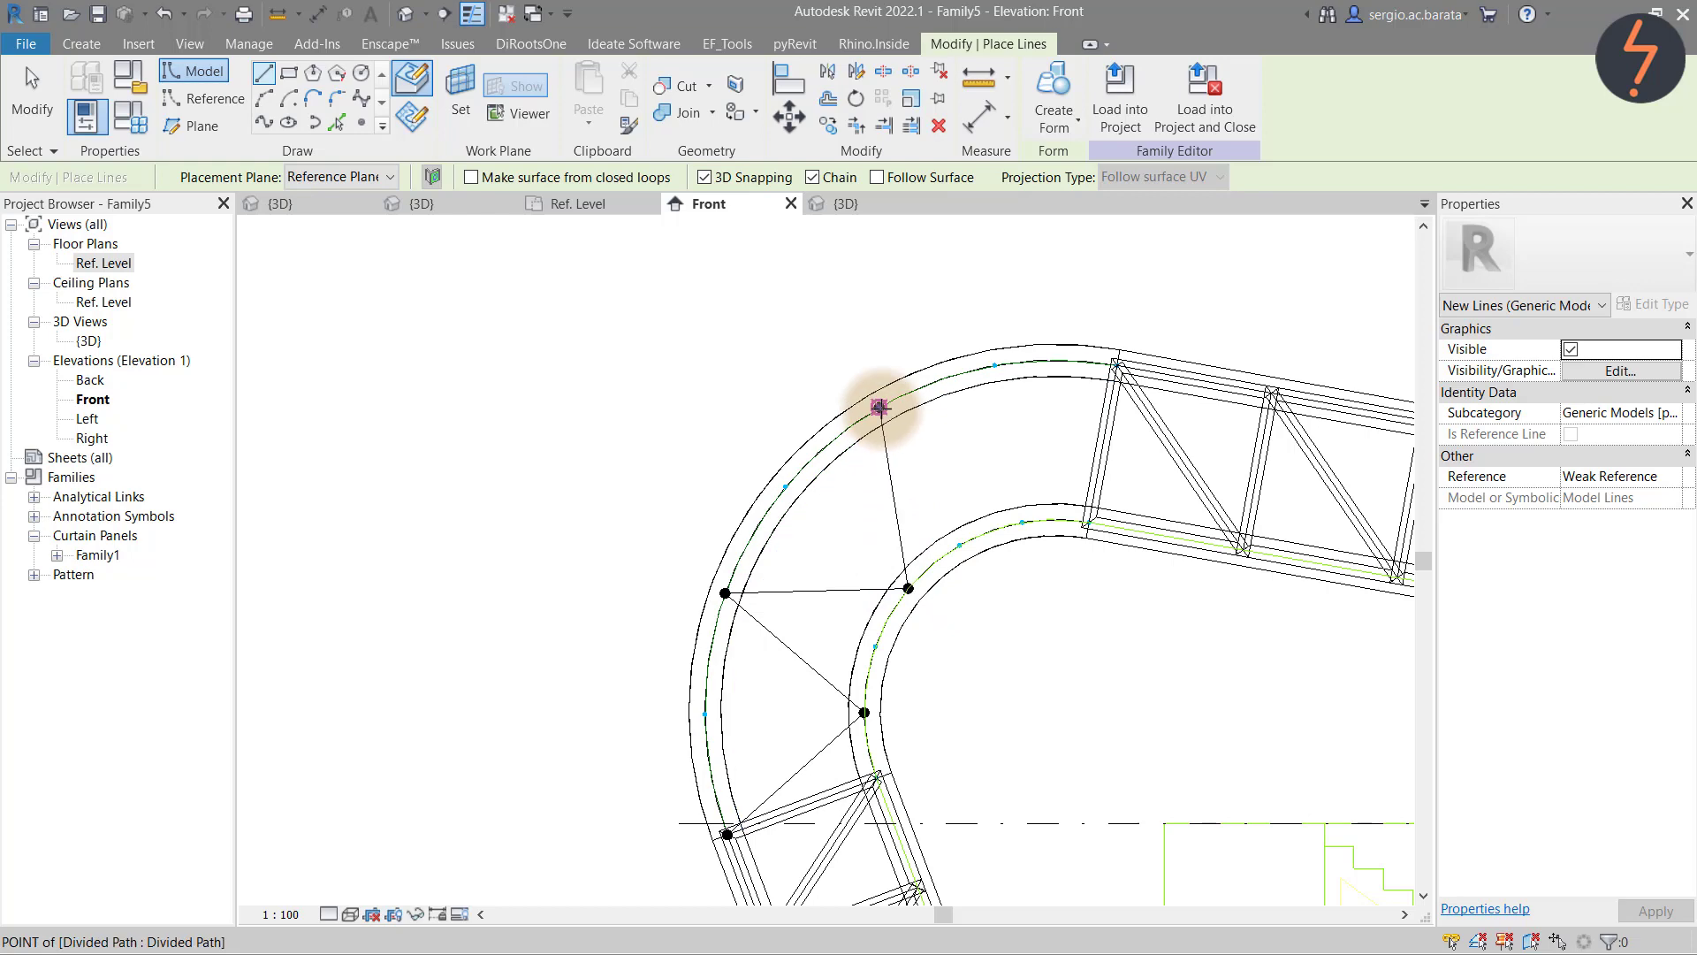
click(879, 406)
click(1022, 521)
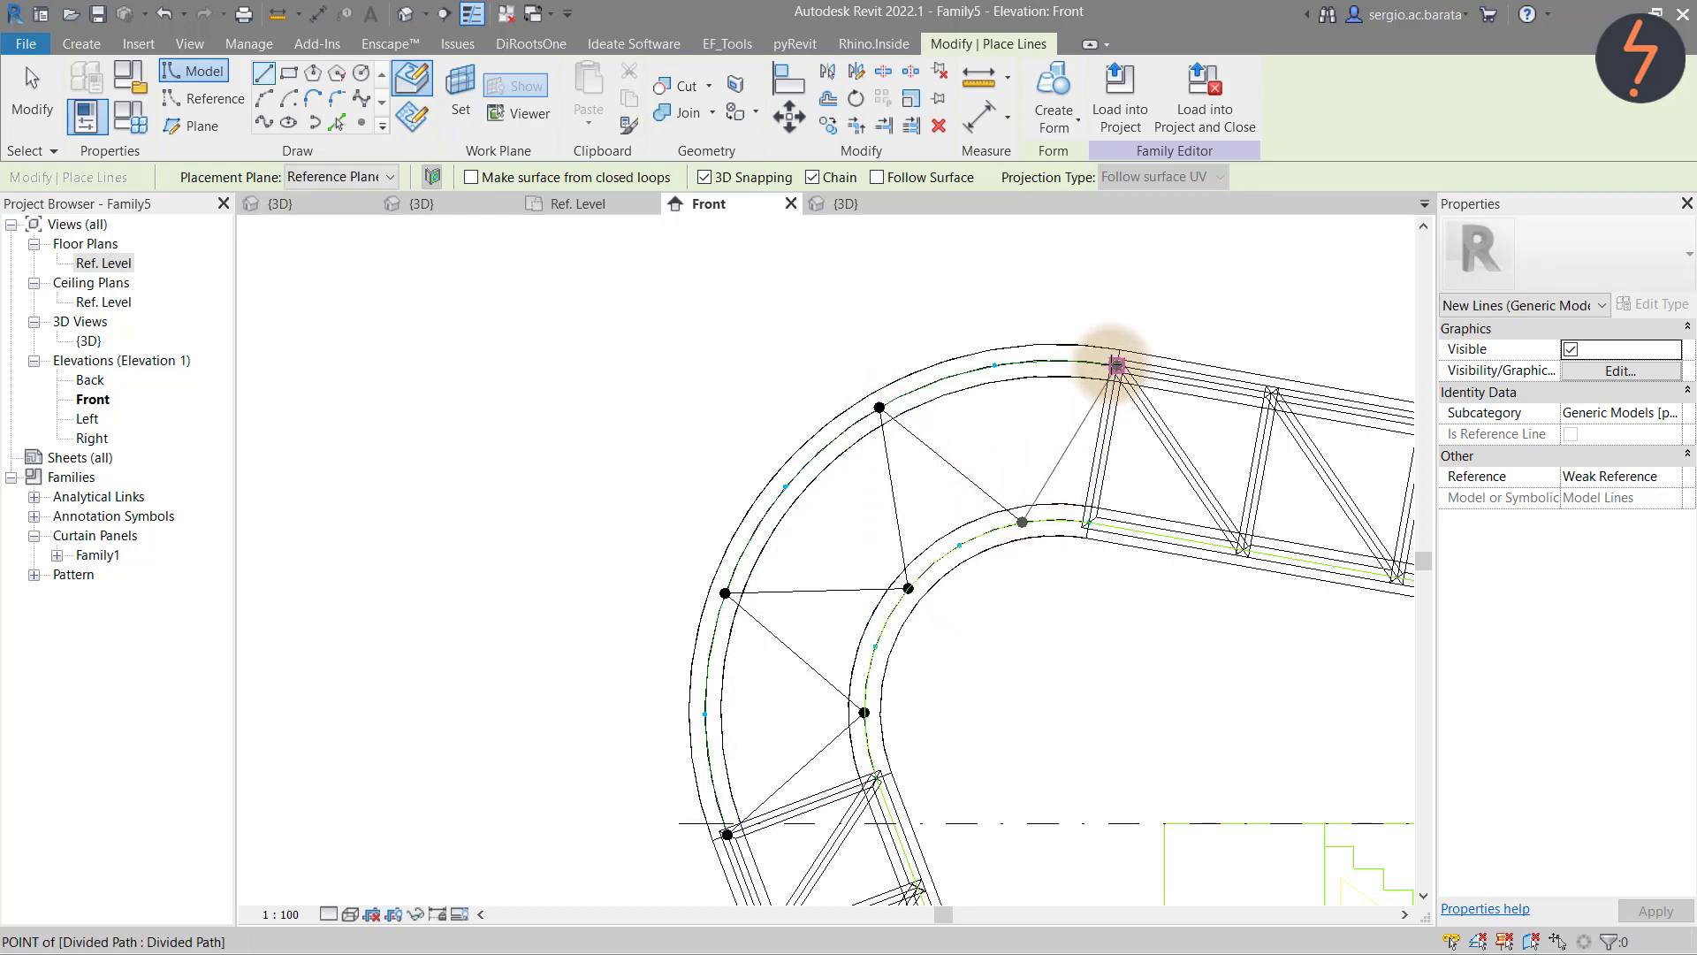
click(1116, 365)
key(Escape)
key(Escape)
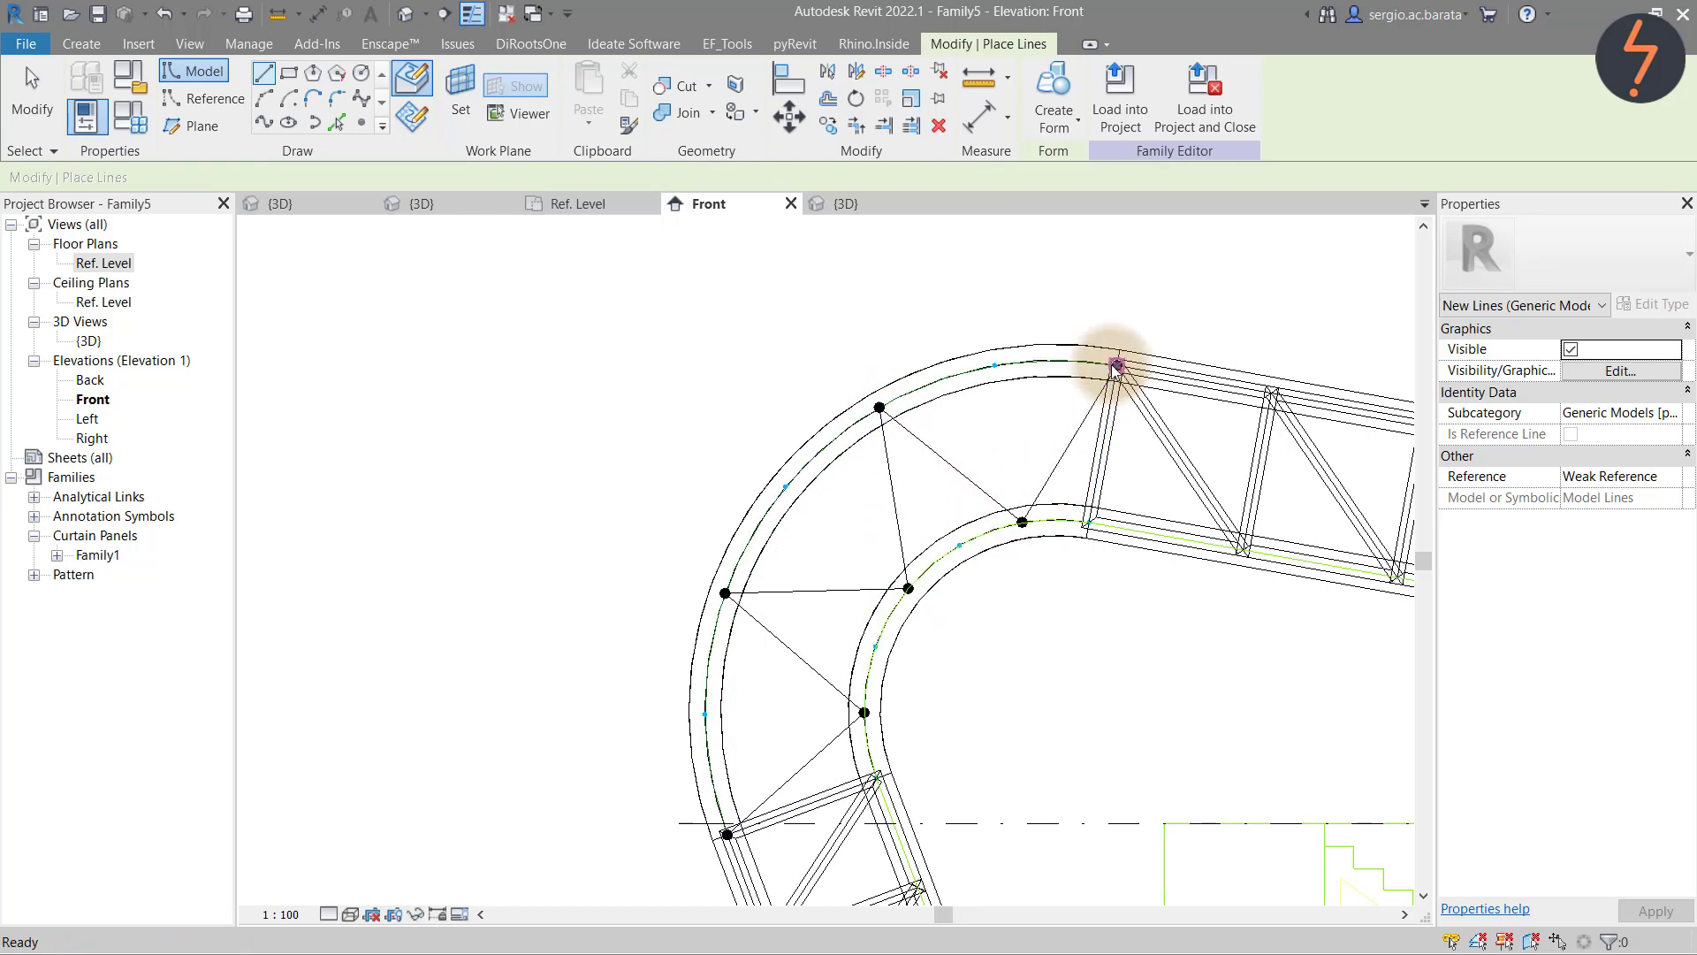
Convert the whole chain of zigzag model lines in the bend into reference lines
key(Tab)
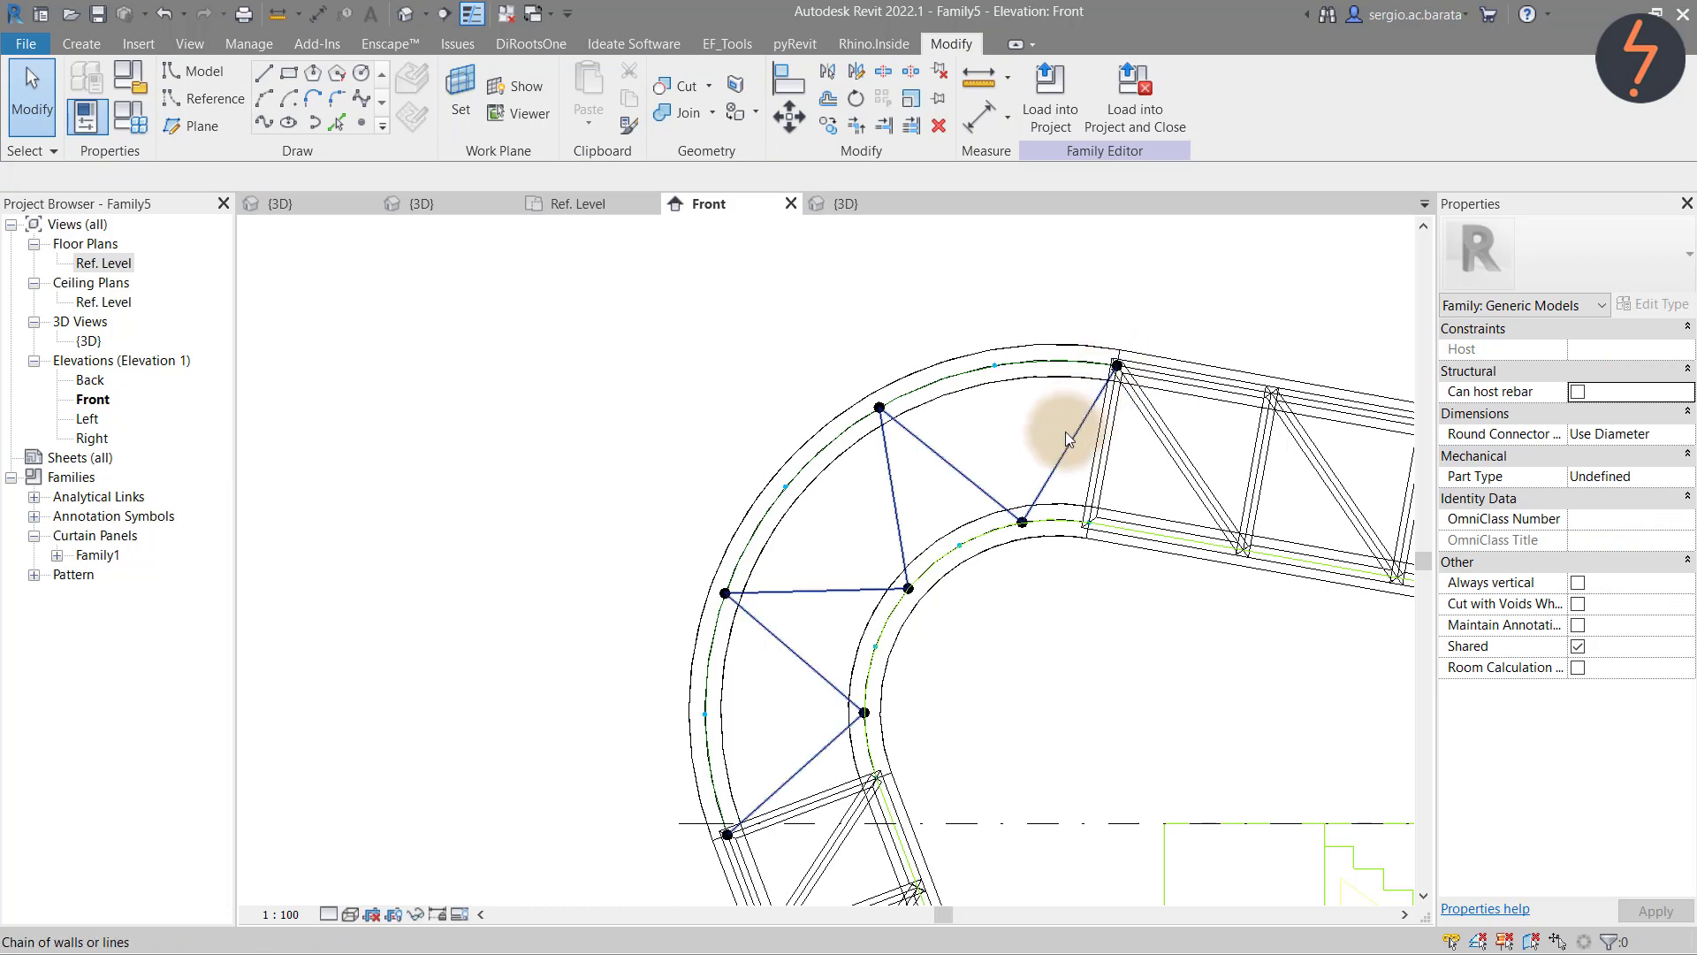
click(1065, 431)
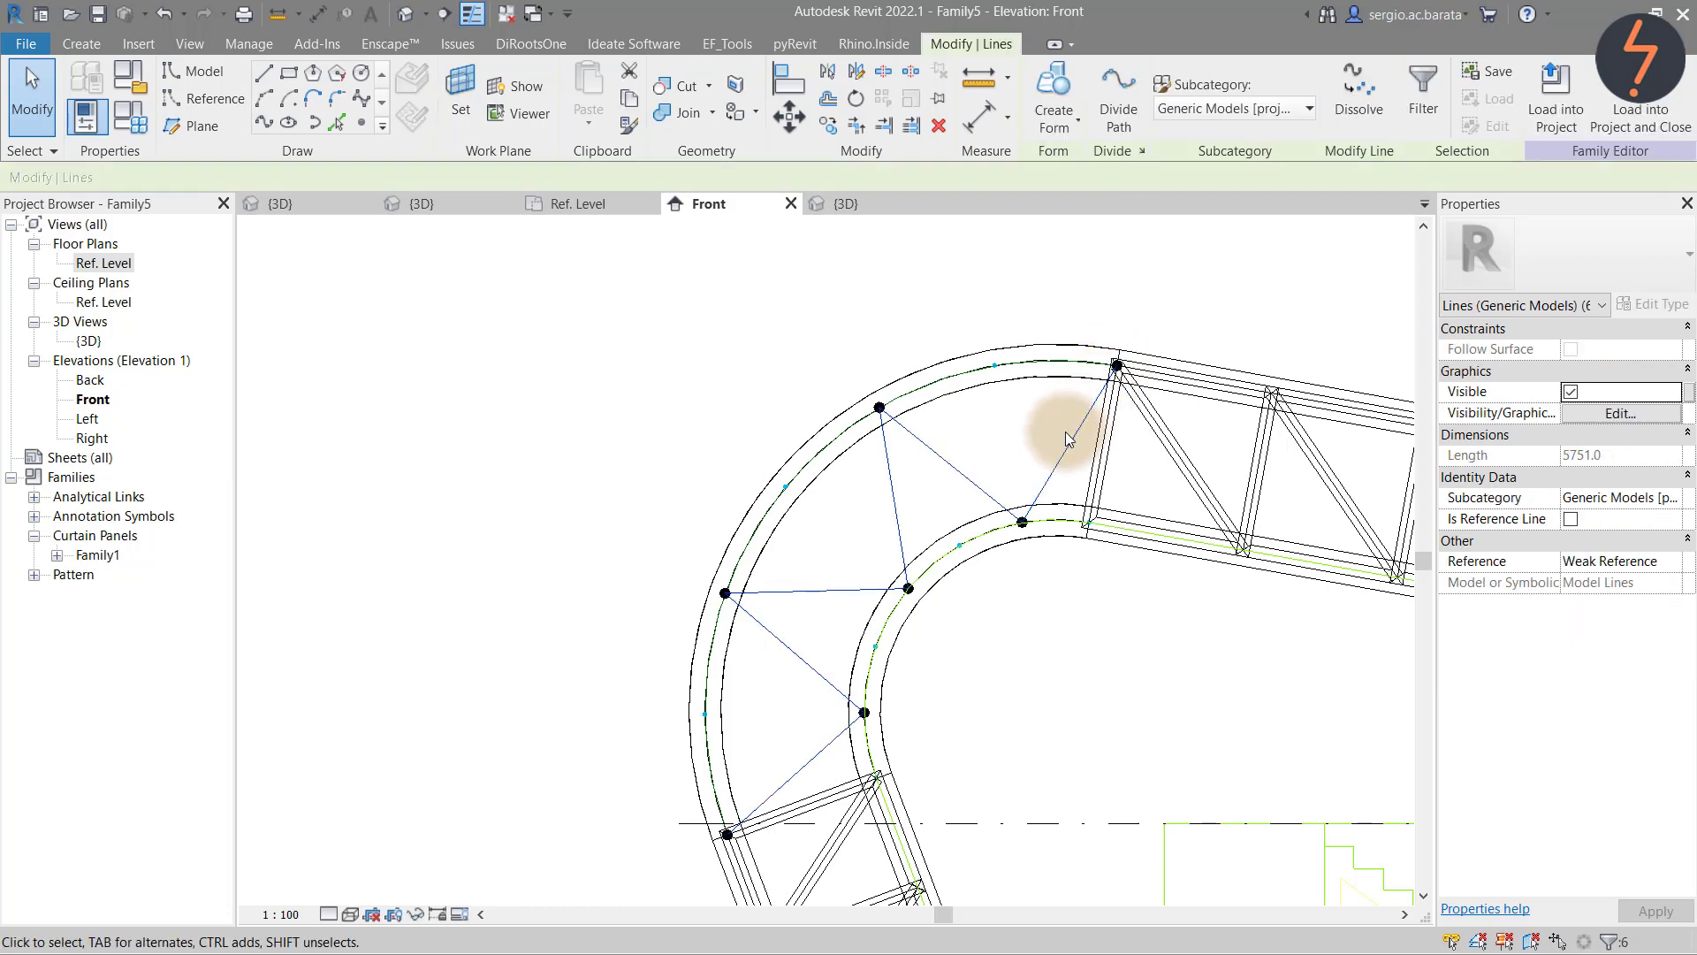
click(1570, 518)
click(1292, 674)
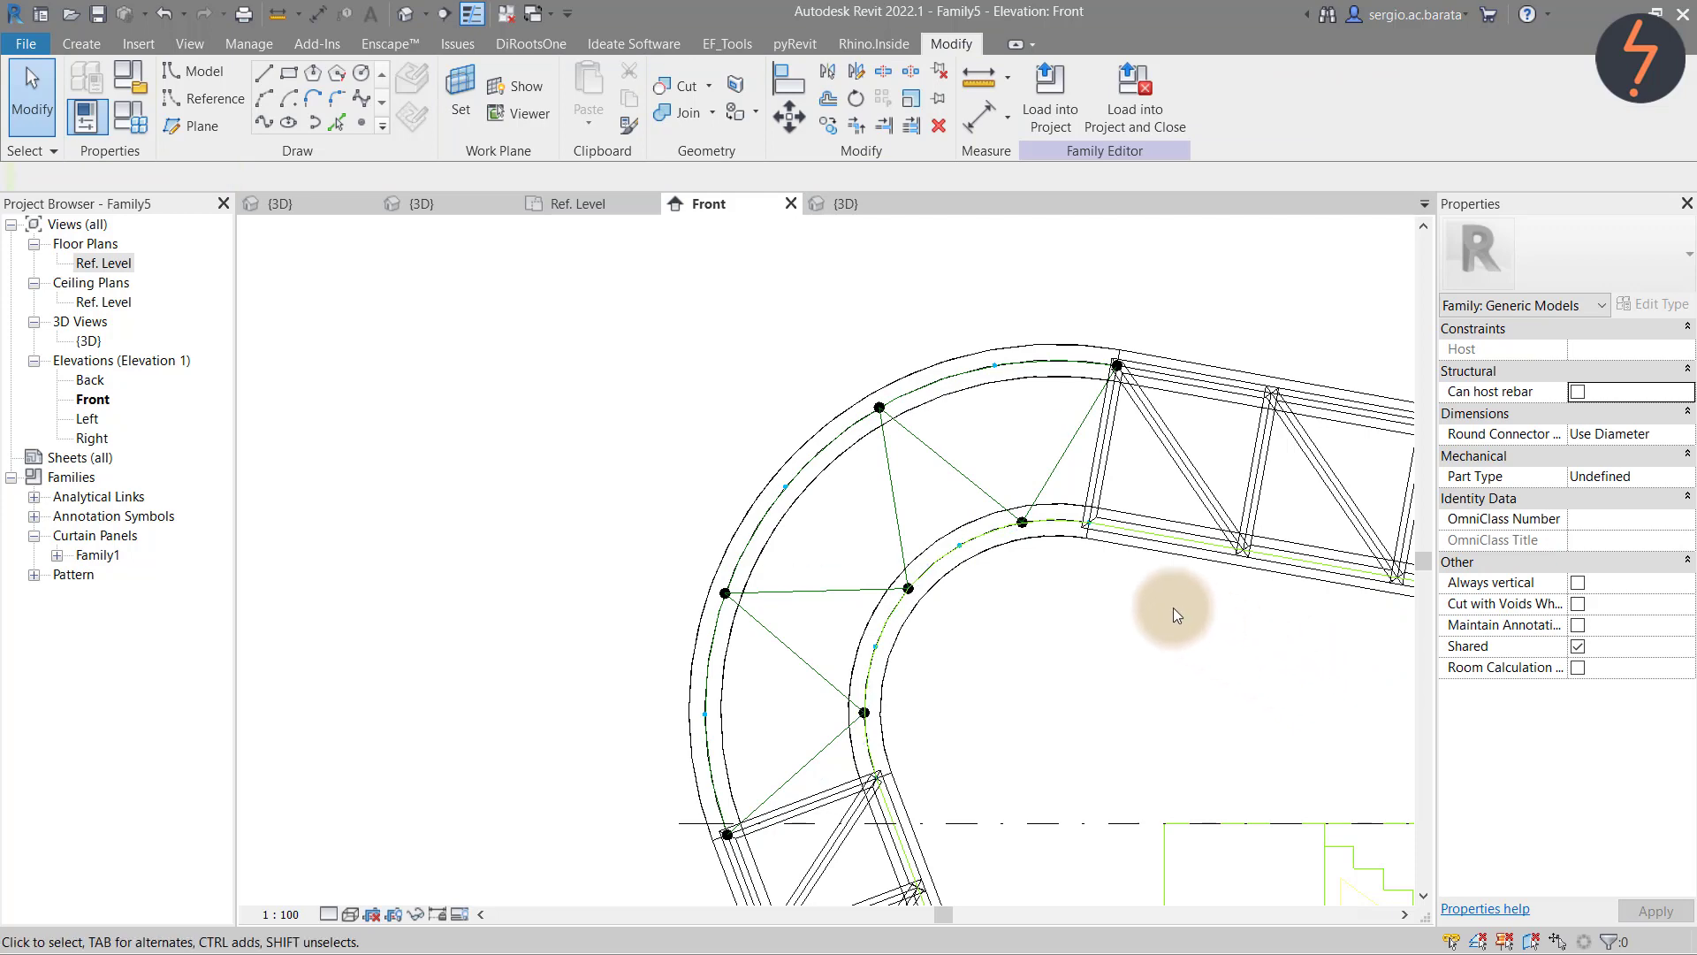
In the 3D view, place a reference point near the middle of the lowest zigzag reference line in the truss bend
click(454, 209)
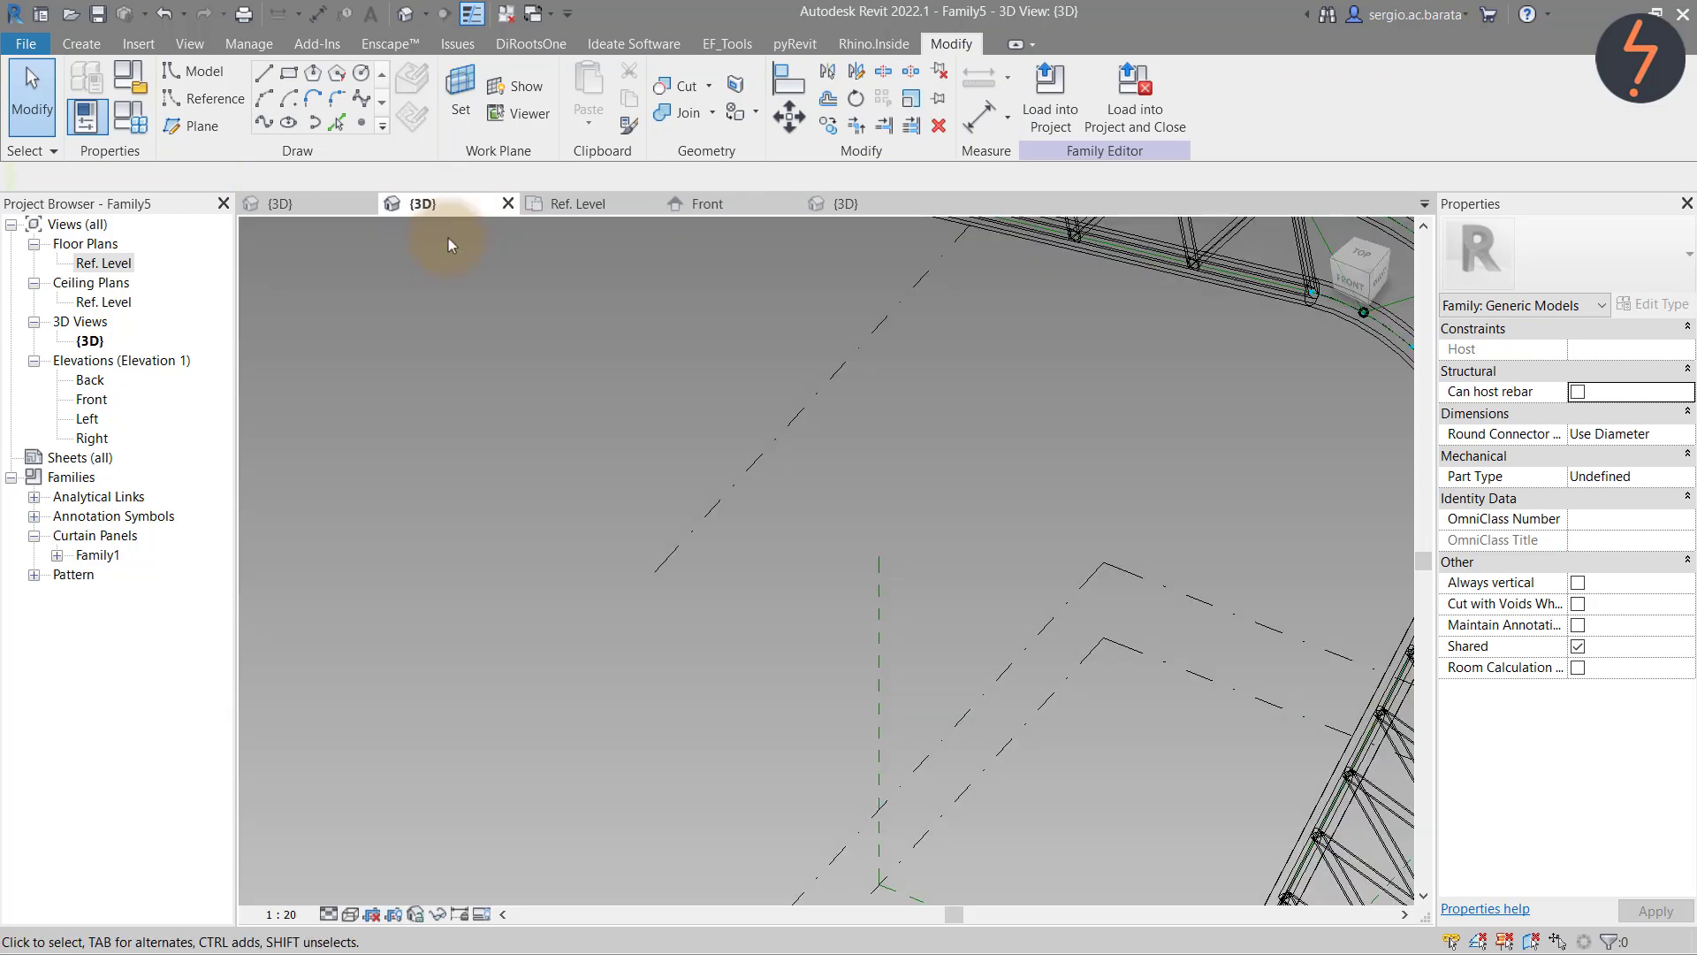
right_click(439, 284)
click(524, 545)
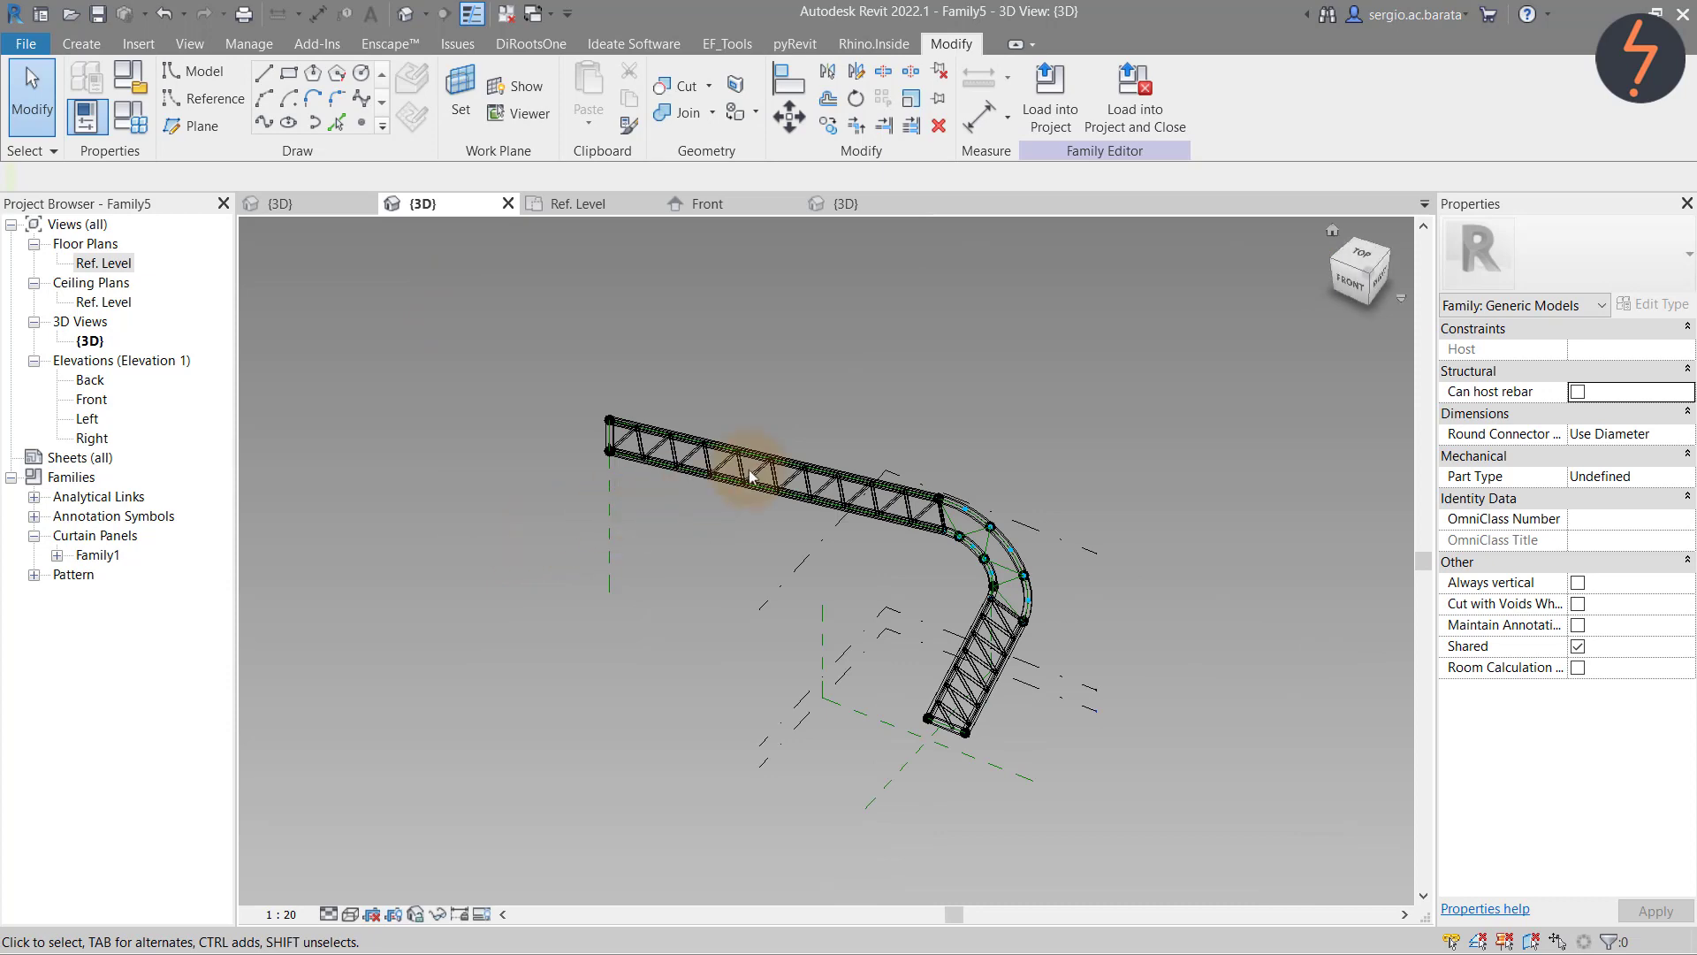
drag(1368, 278, 1336, 285)
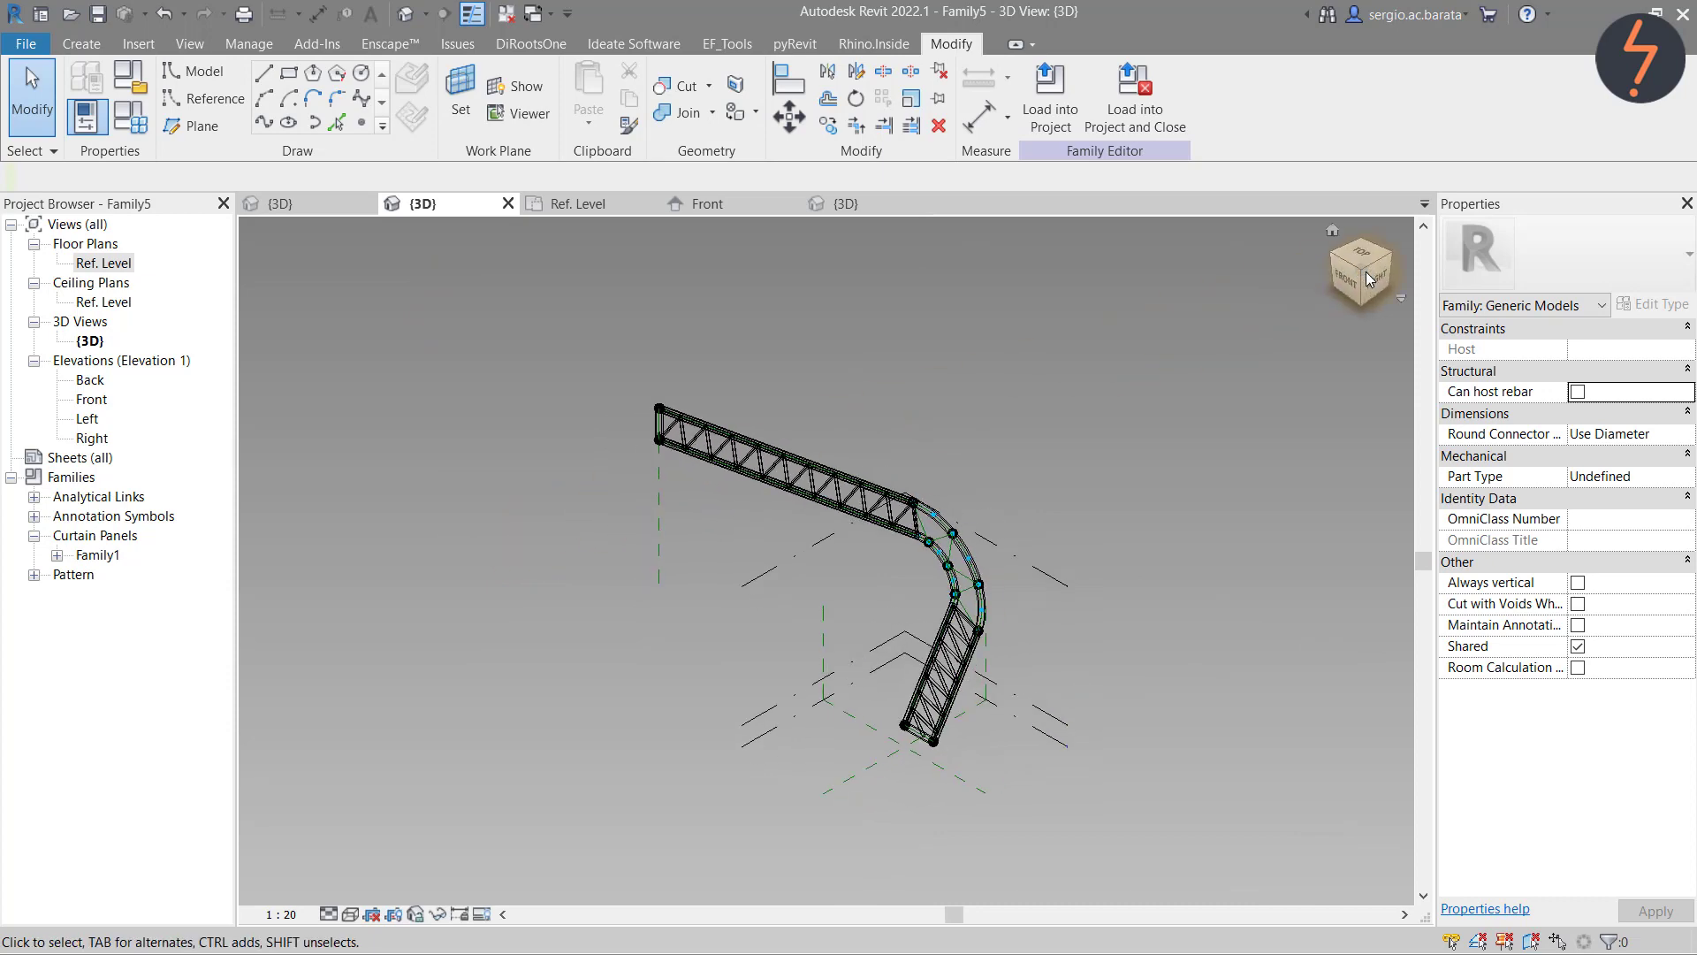
right_click(826, 387)
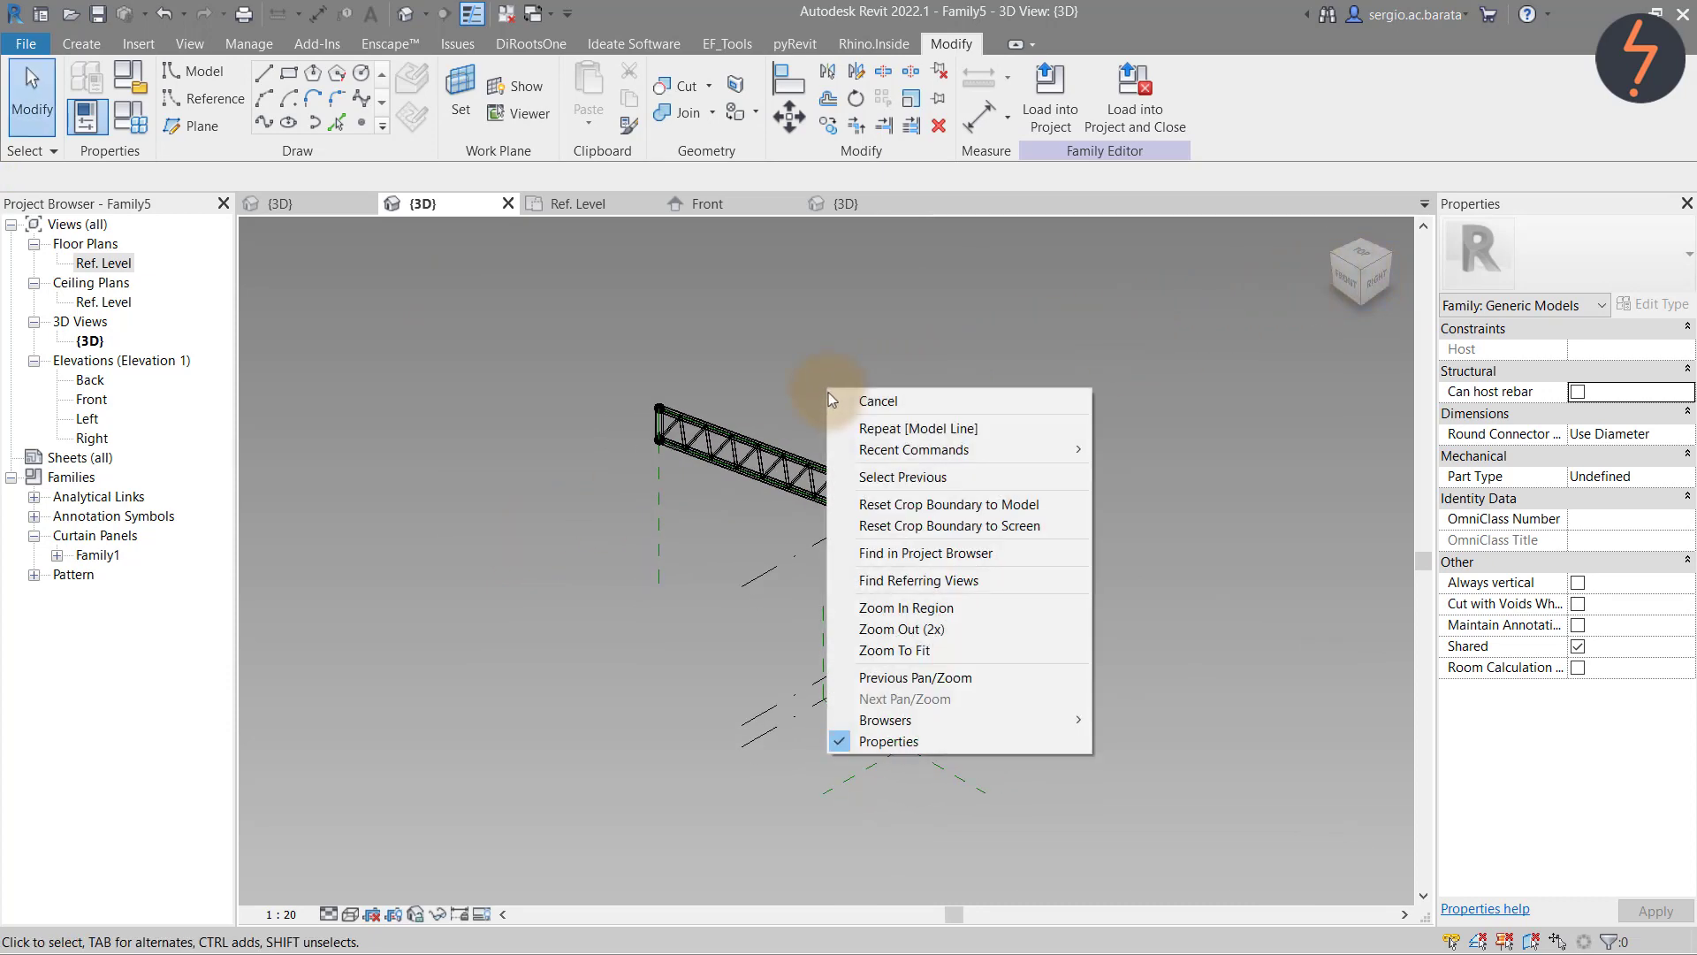
click(898, 563)
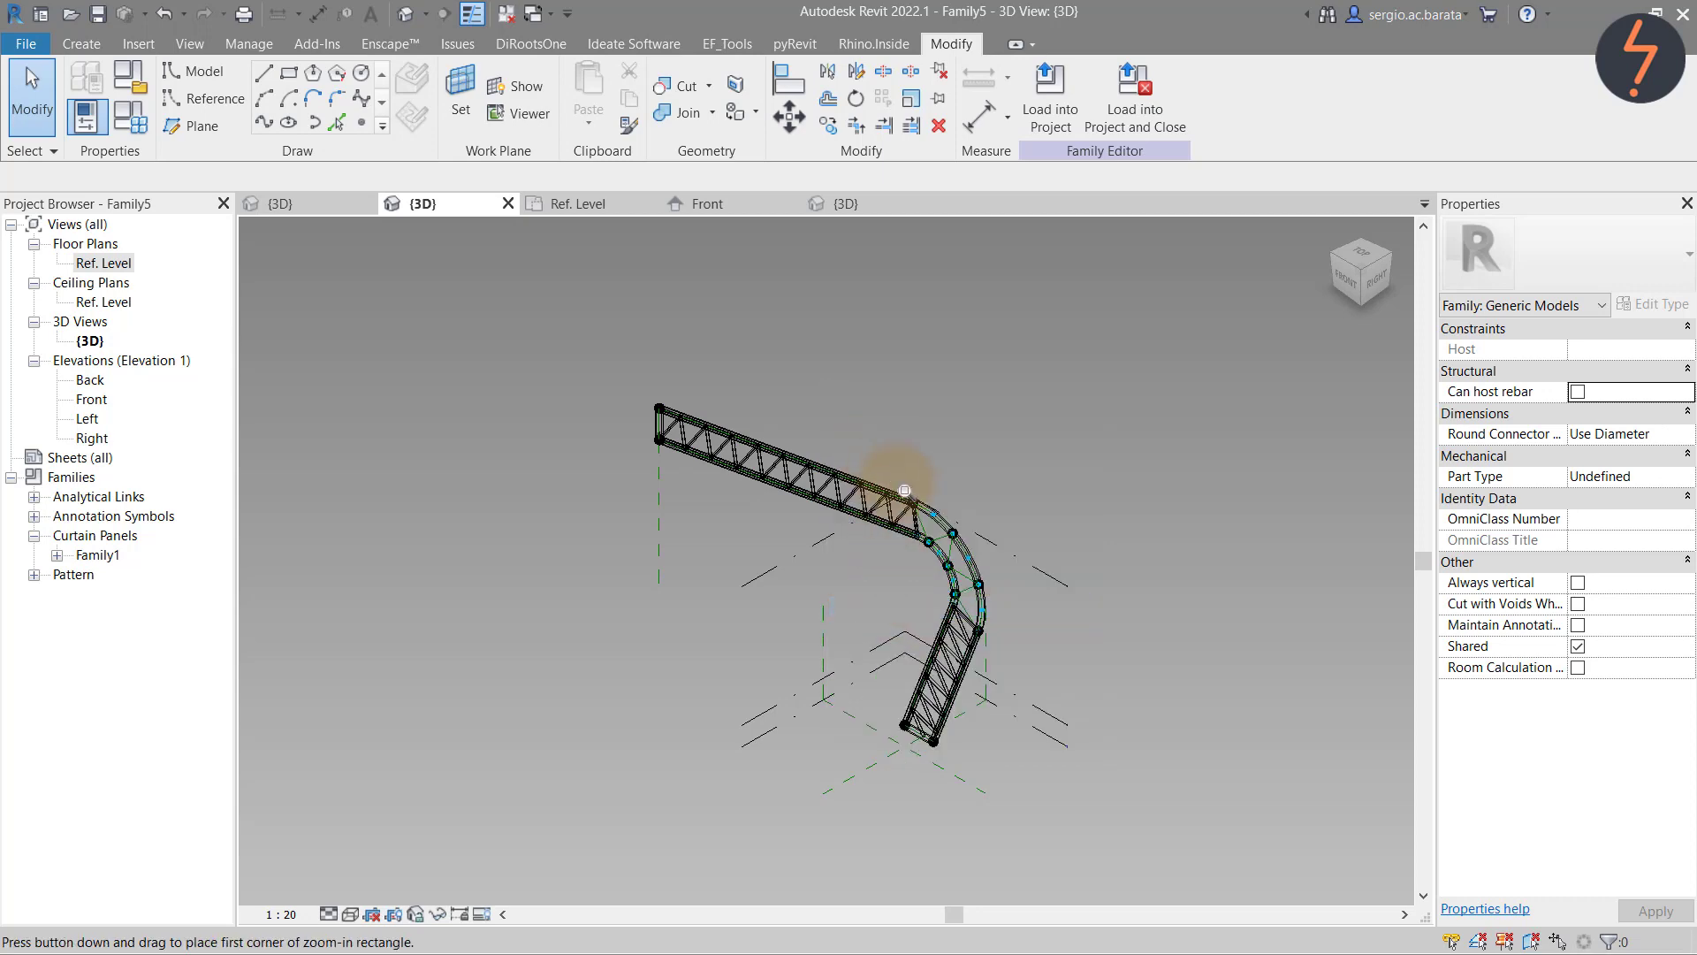
drag(904, 489, 1079, 685)
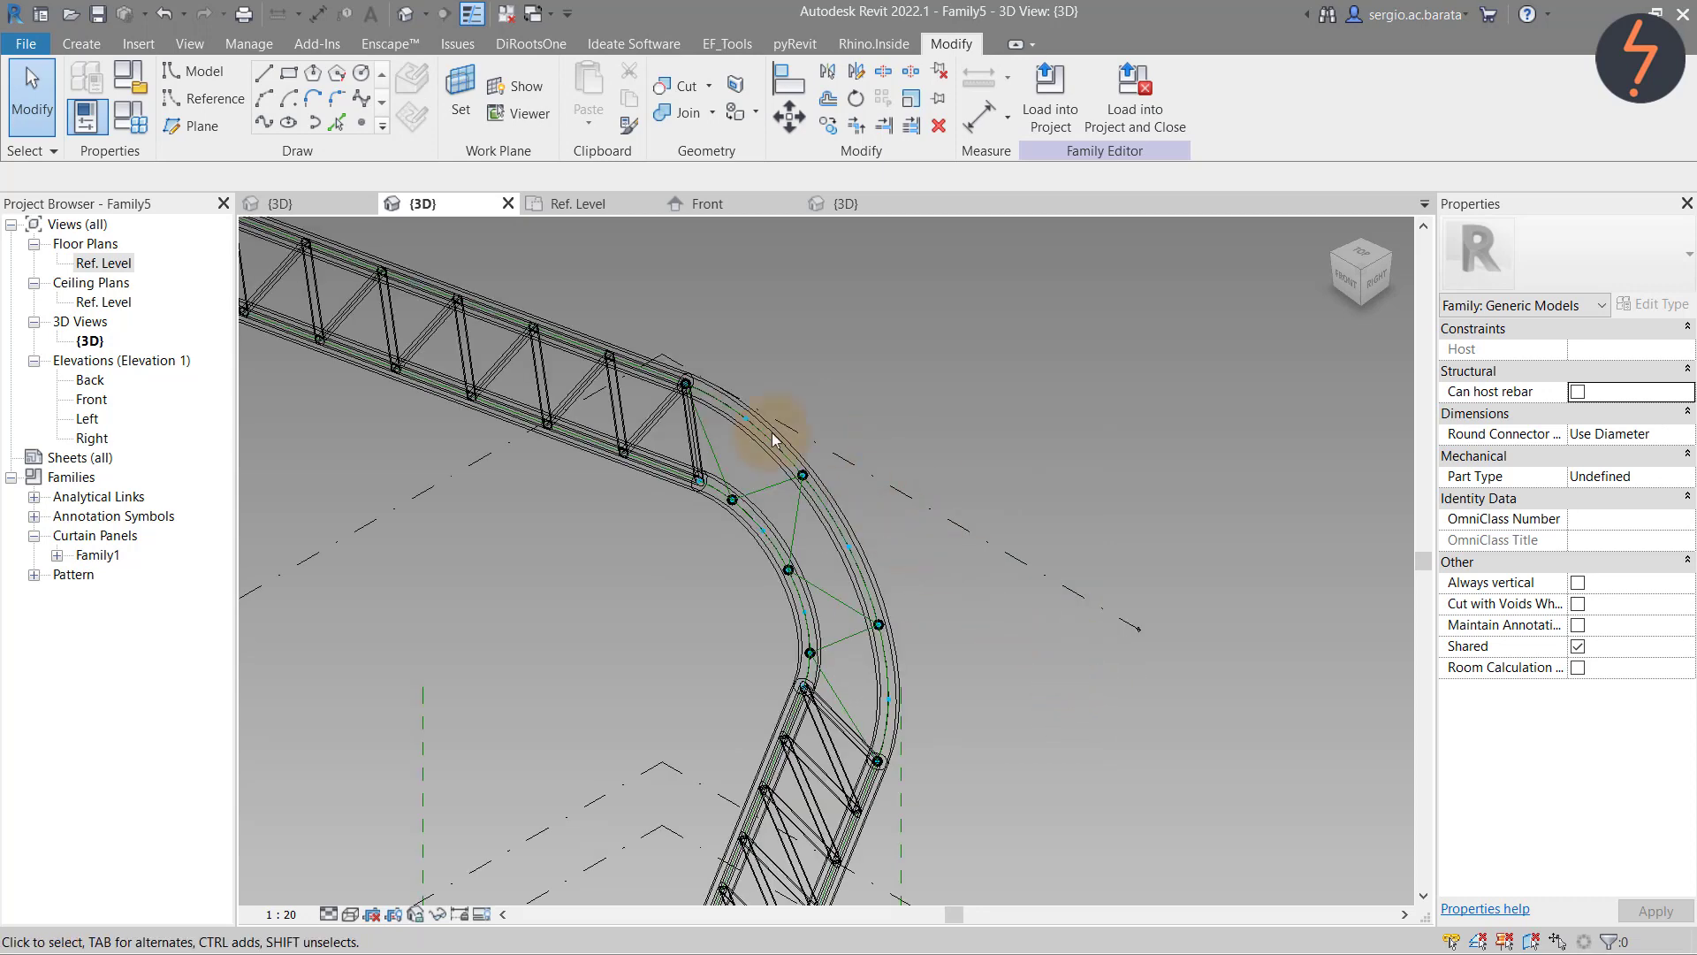
click(361, 122)
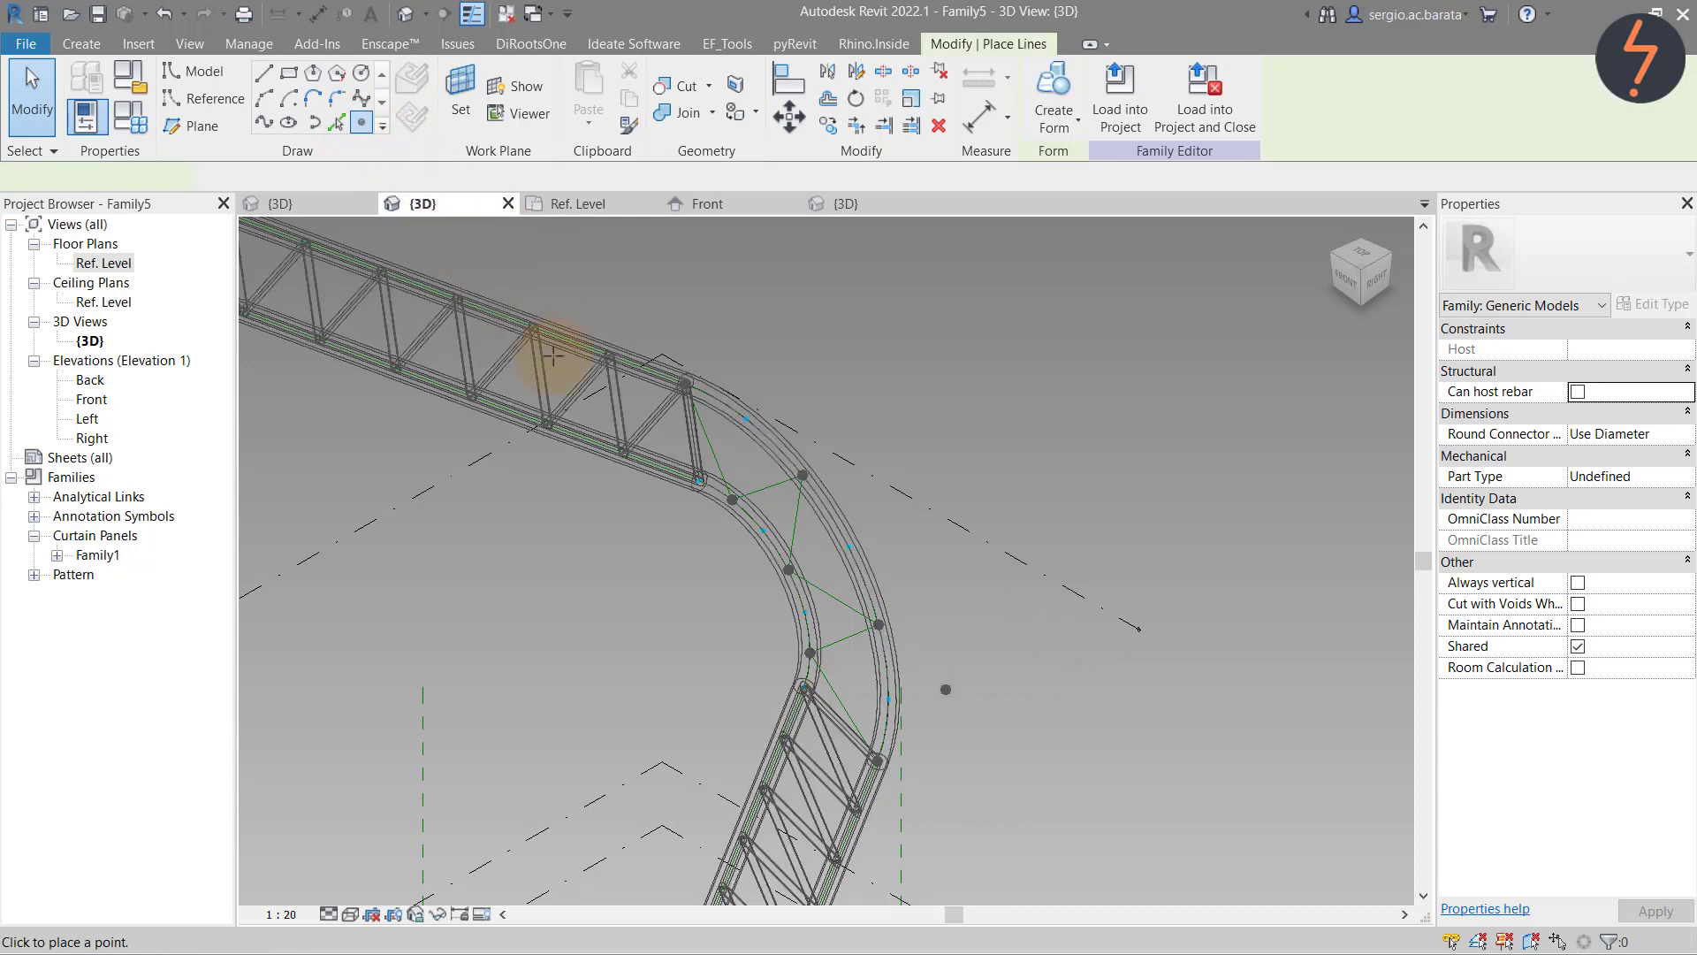
click(842, 703)
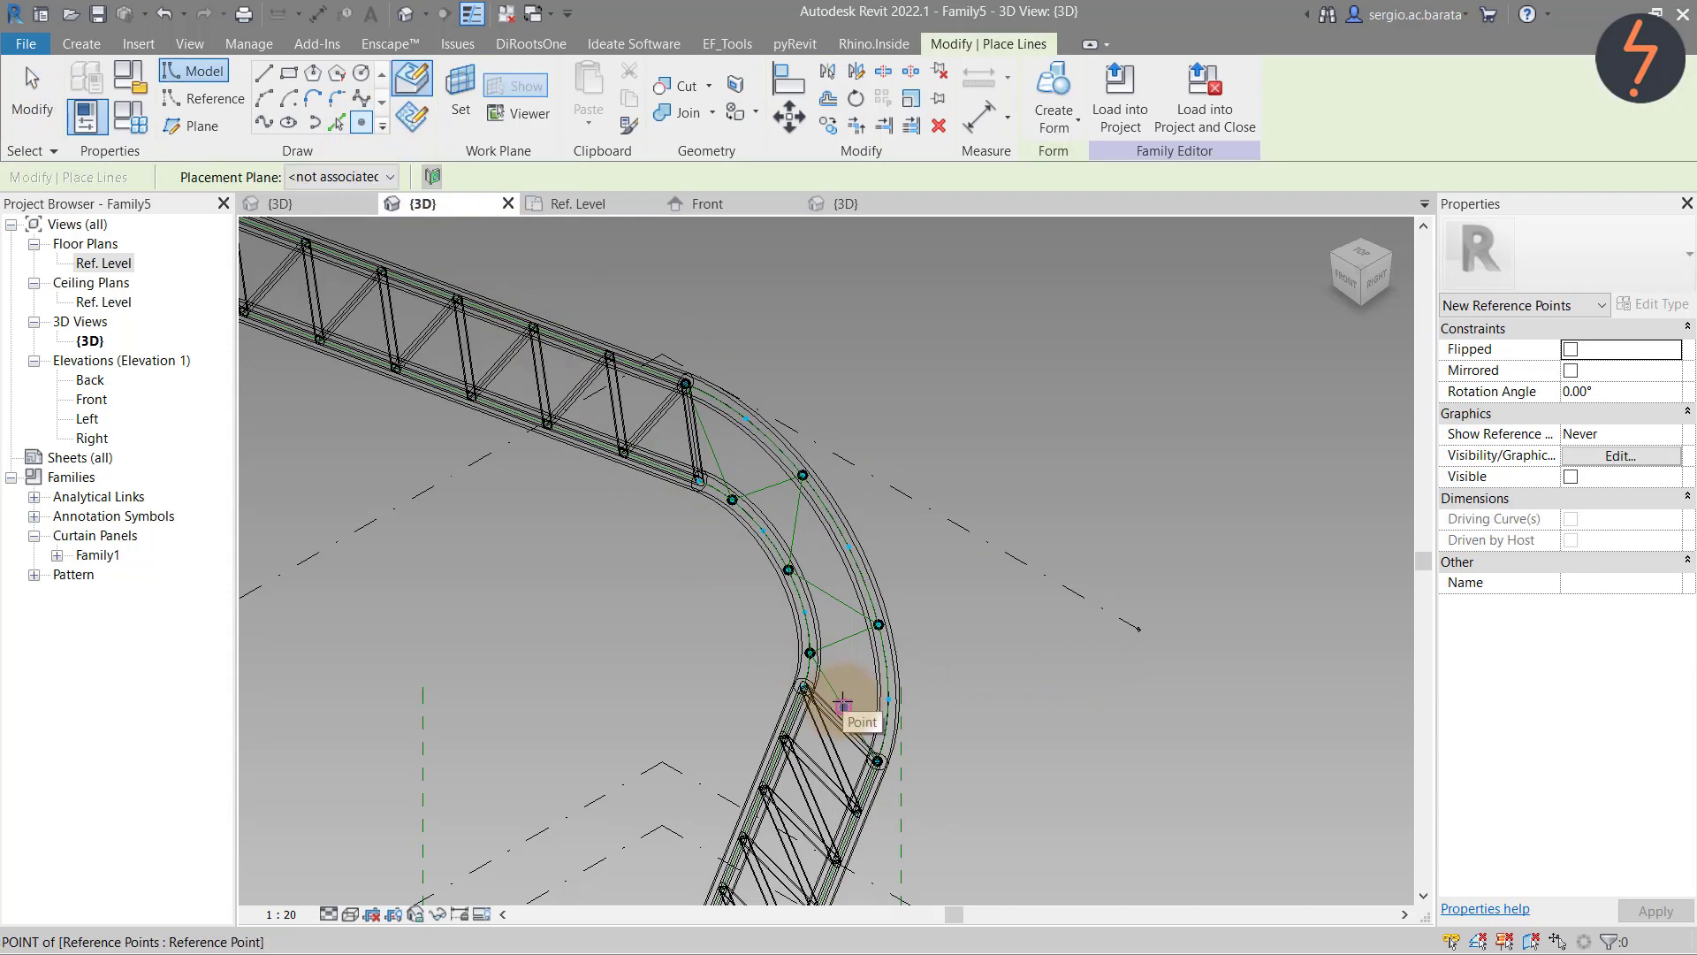
key(Escape)
key(Escape)
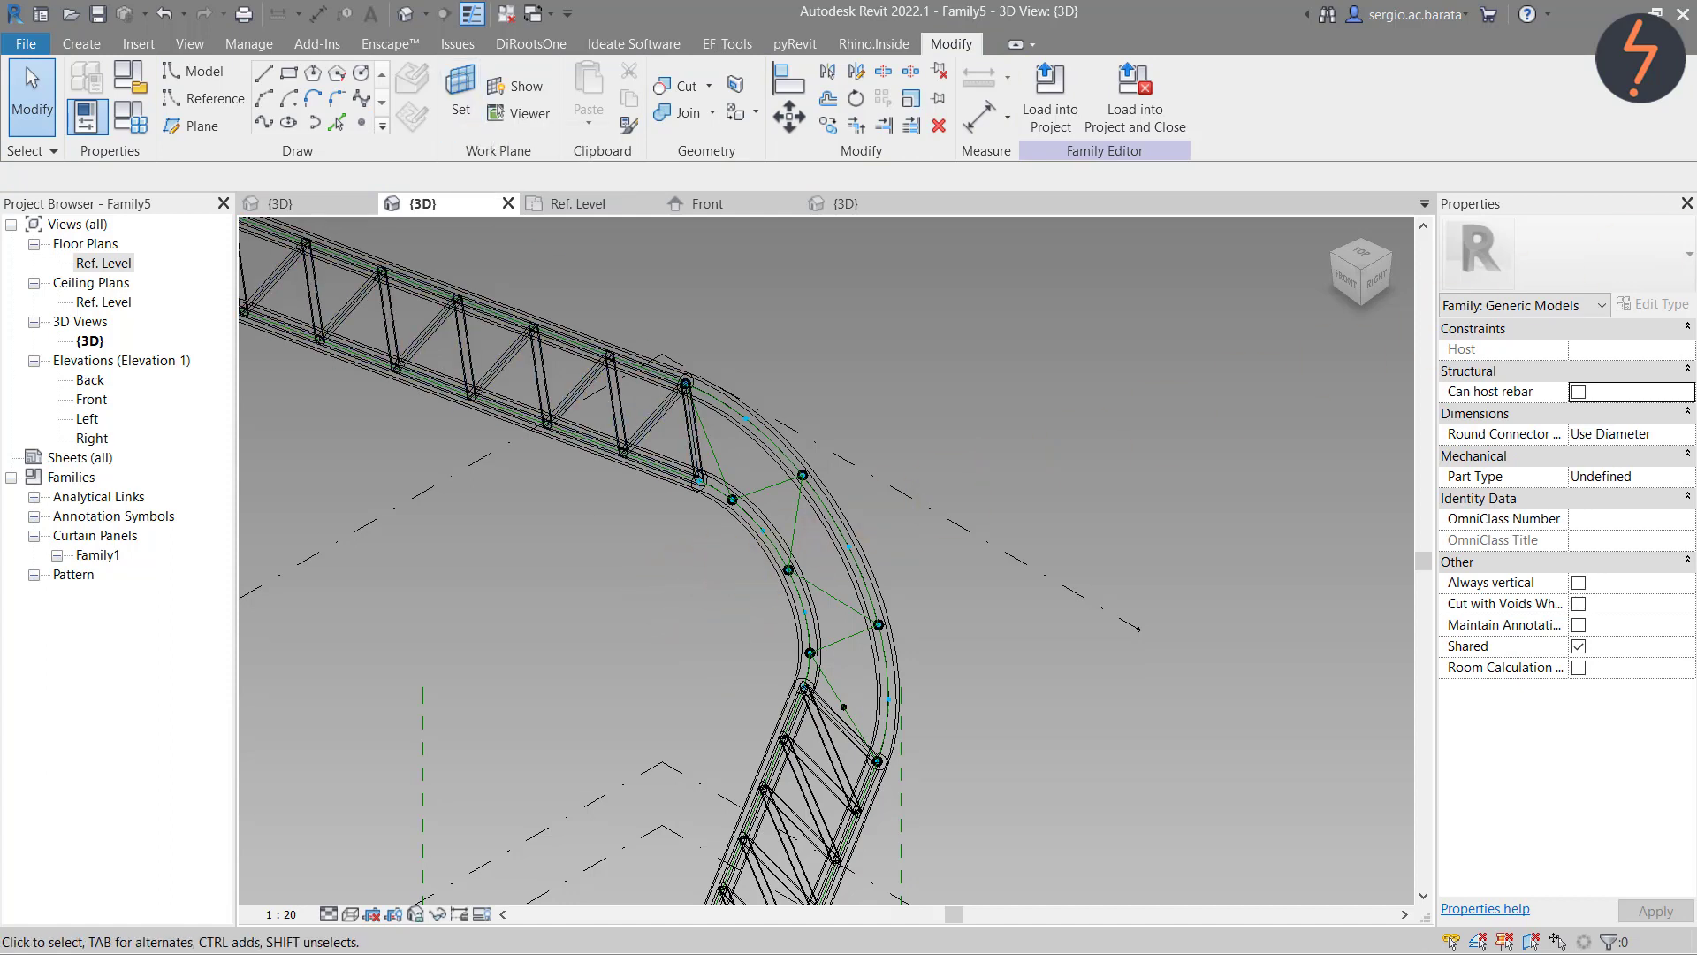
Set the work plane to the new reference point and draw a model-line circle centred on it with a radius of about 500
click(459, 88)
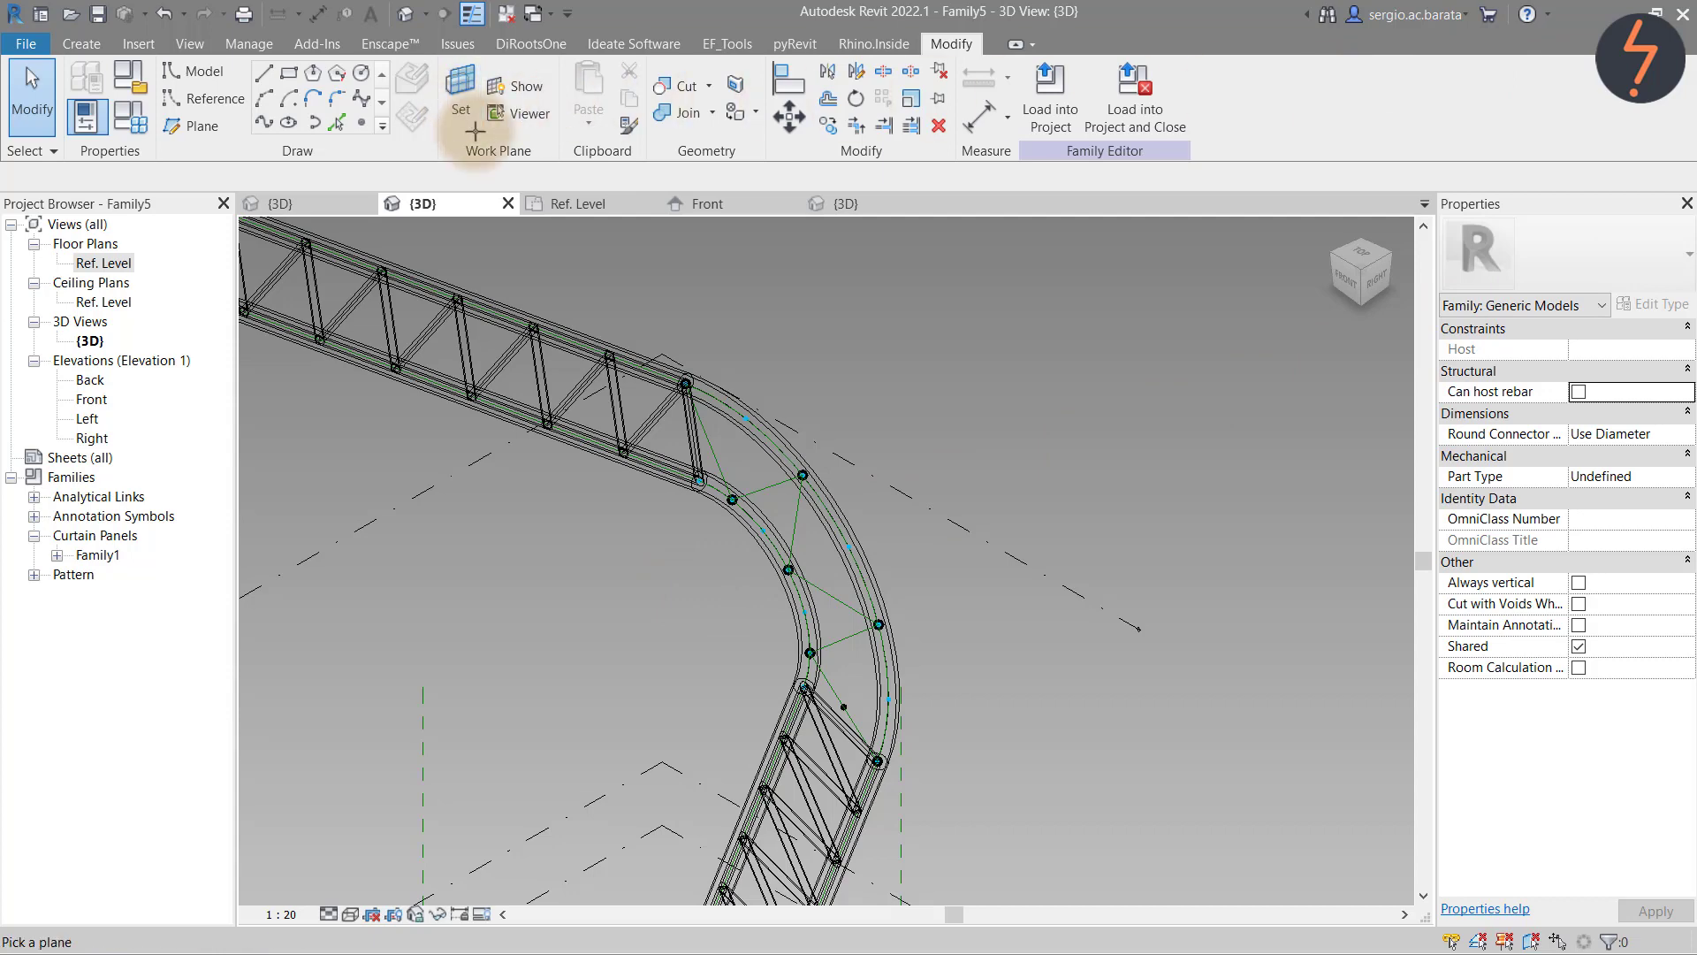
click(845, 707)
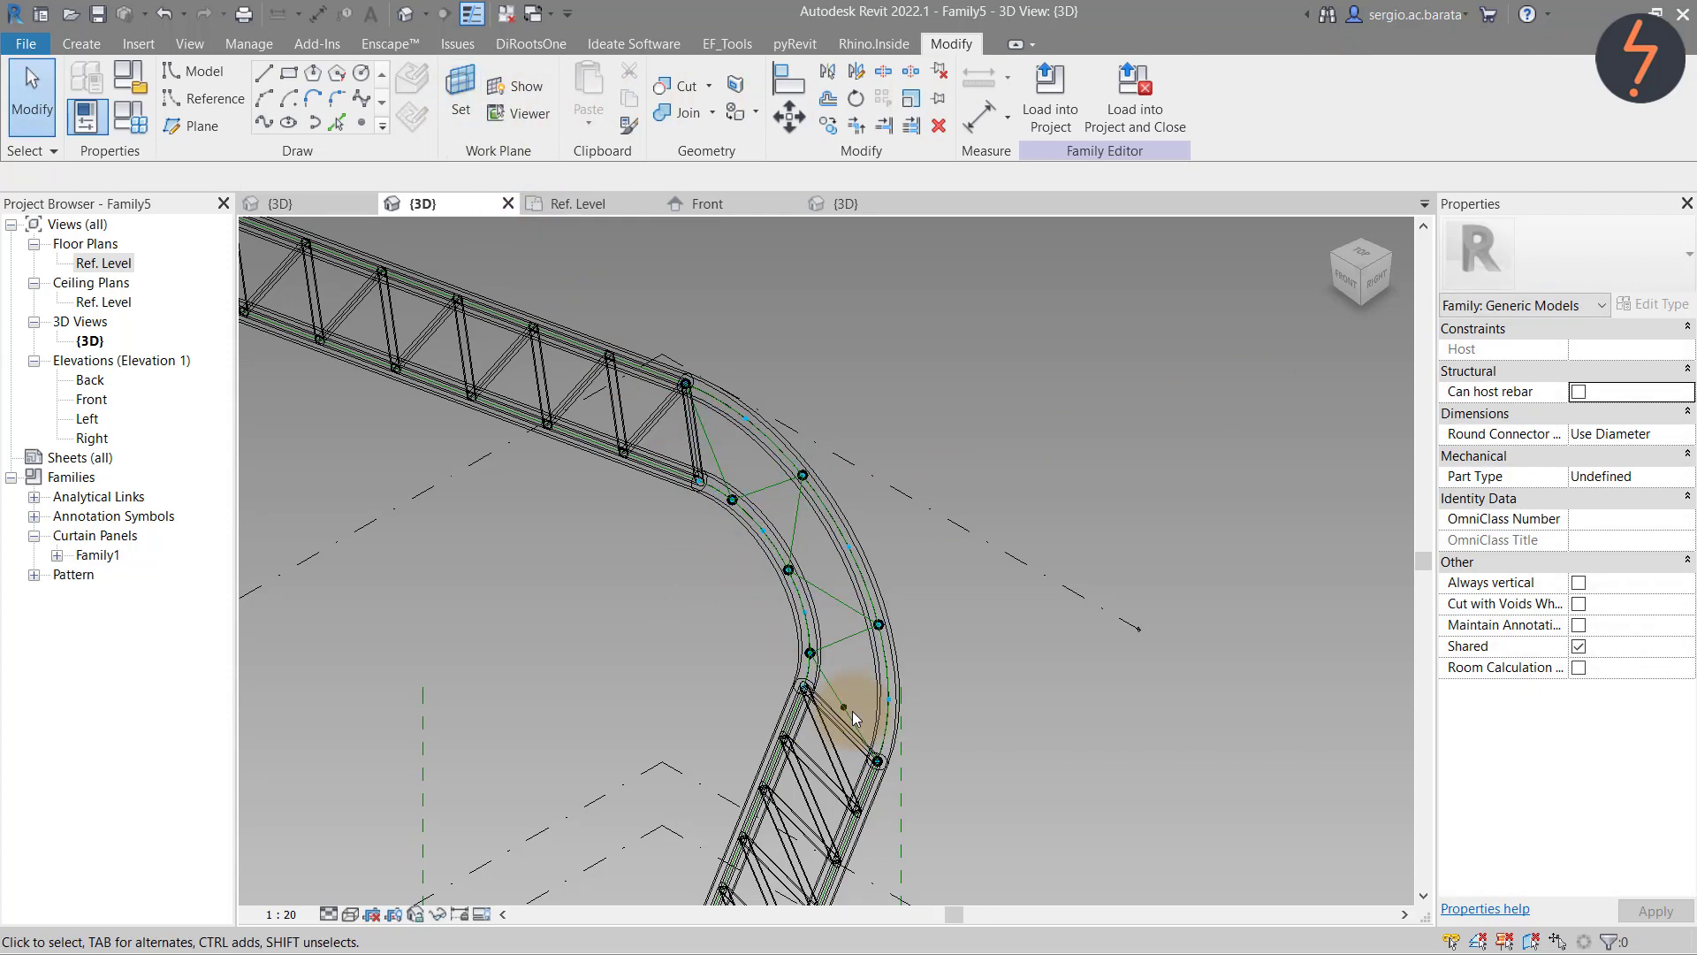
click(360, 82)
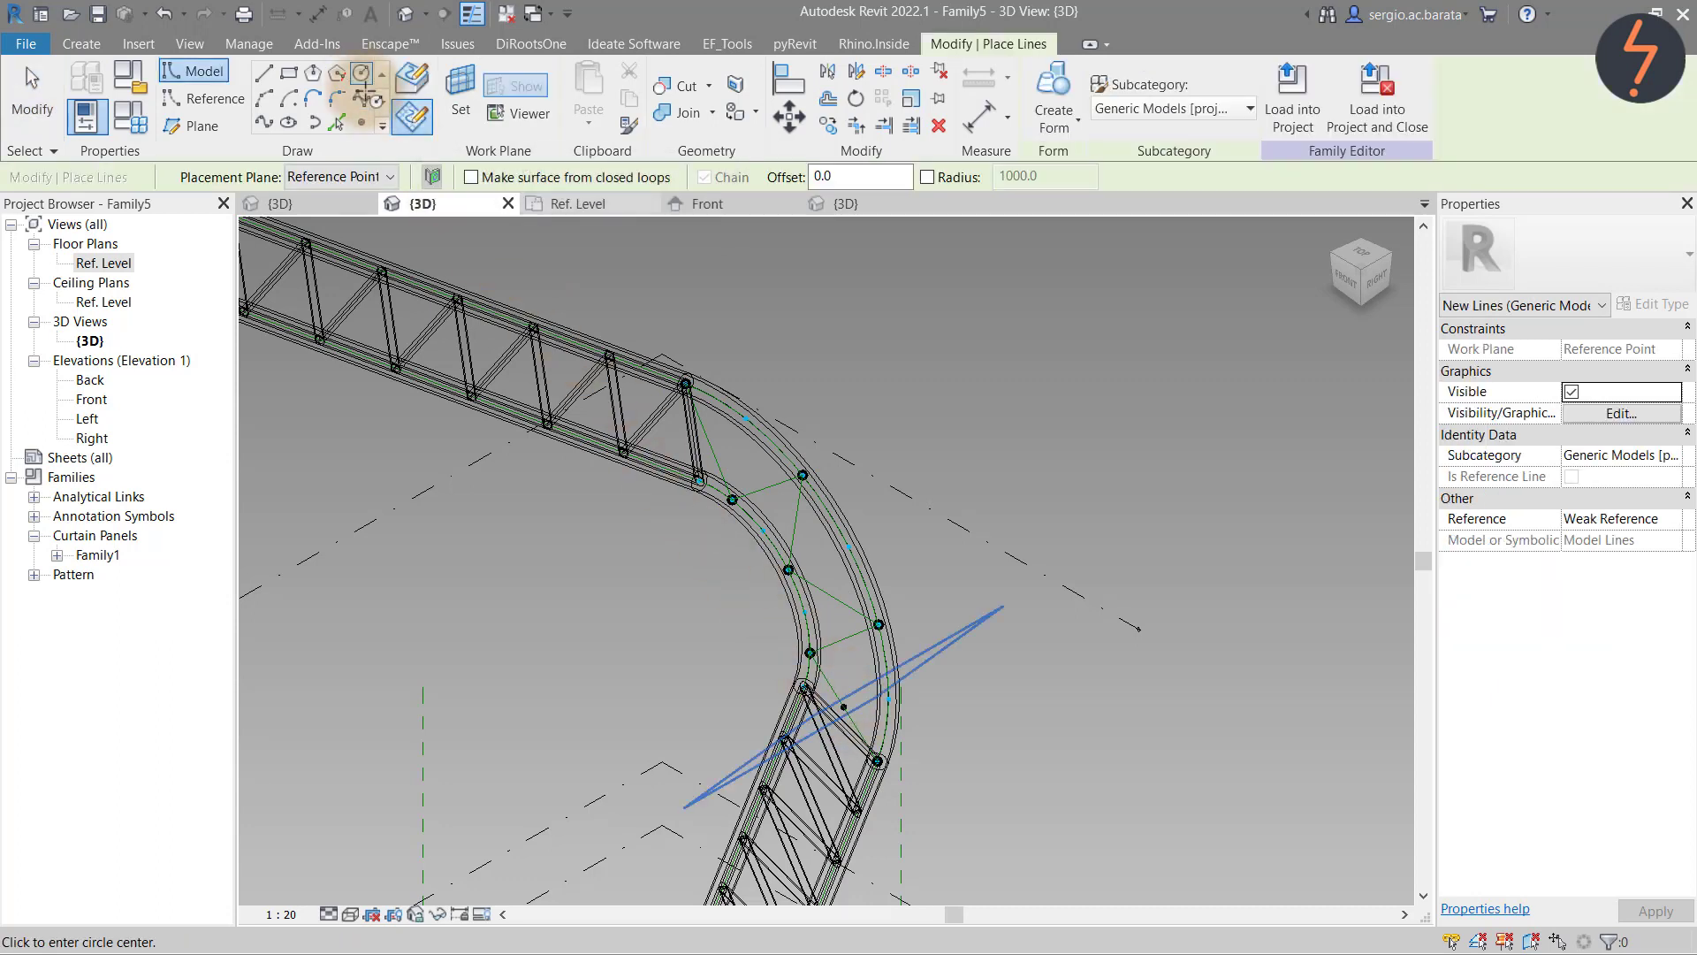
right_click(720, 590)
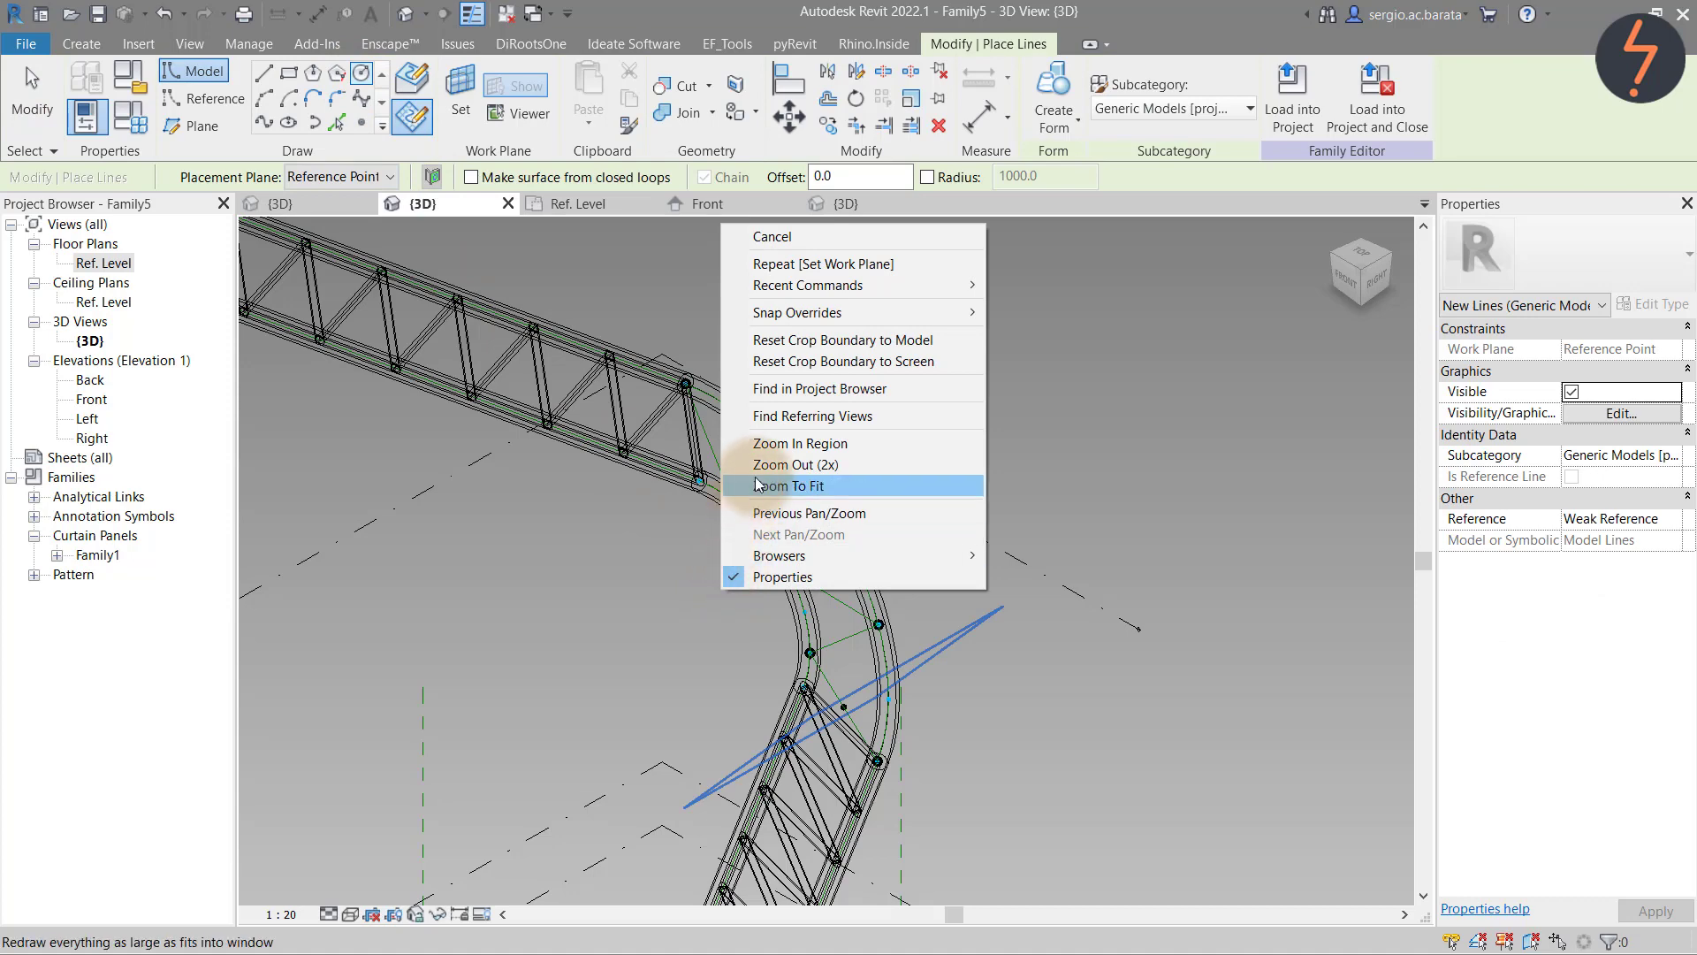
click(769, 437)
drag(782, 669, 954, 771)
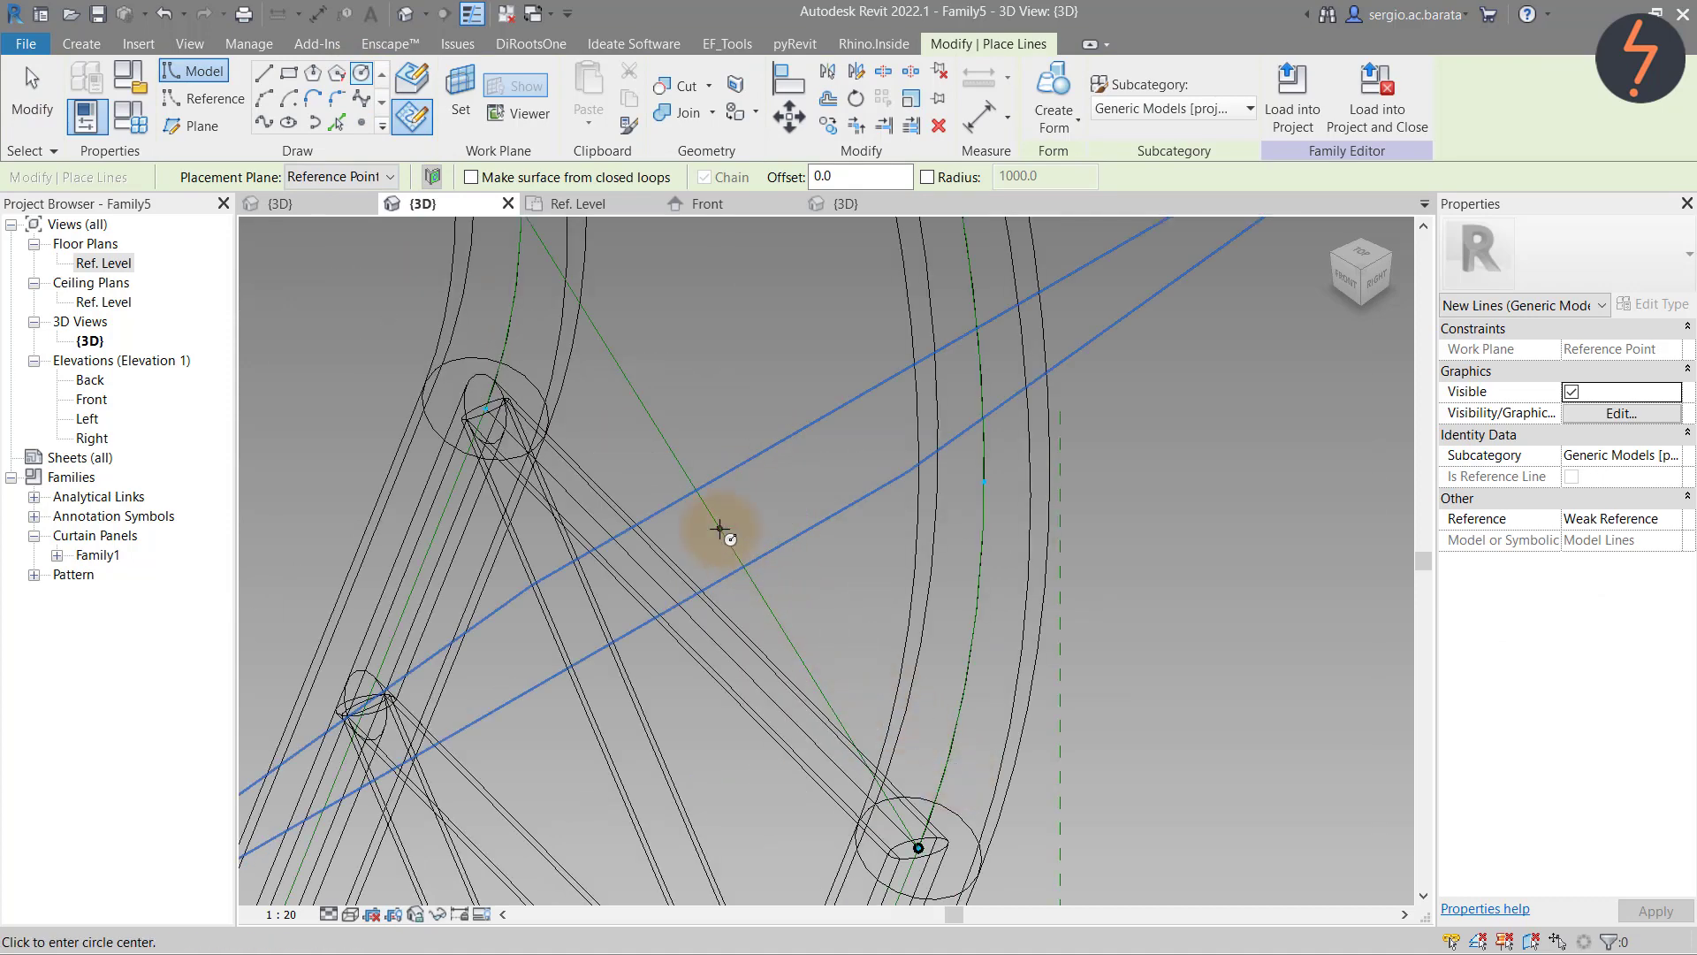
click(720, 529)
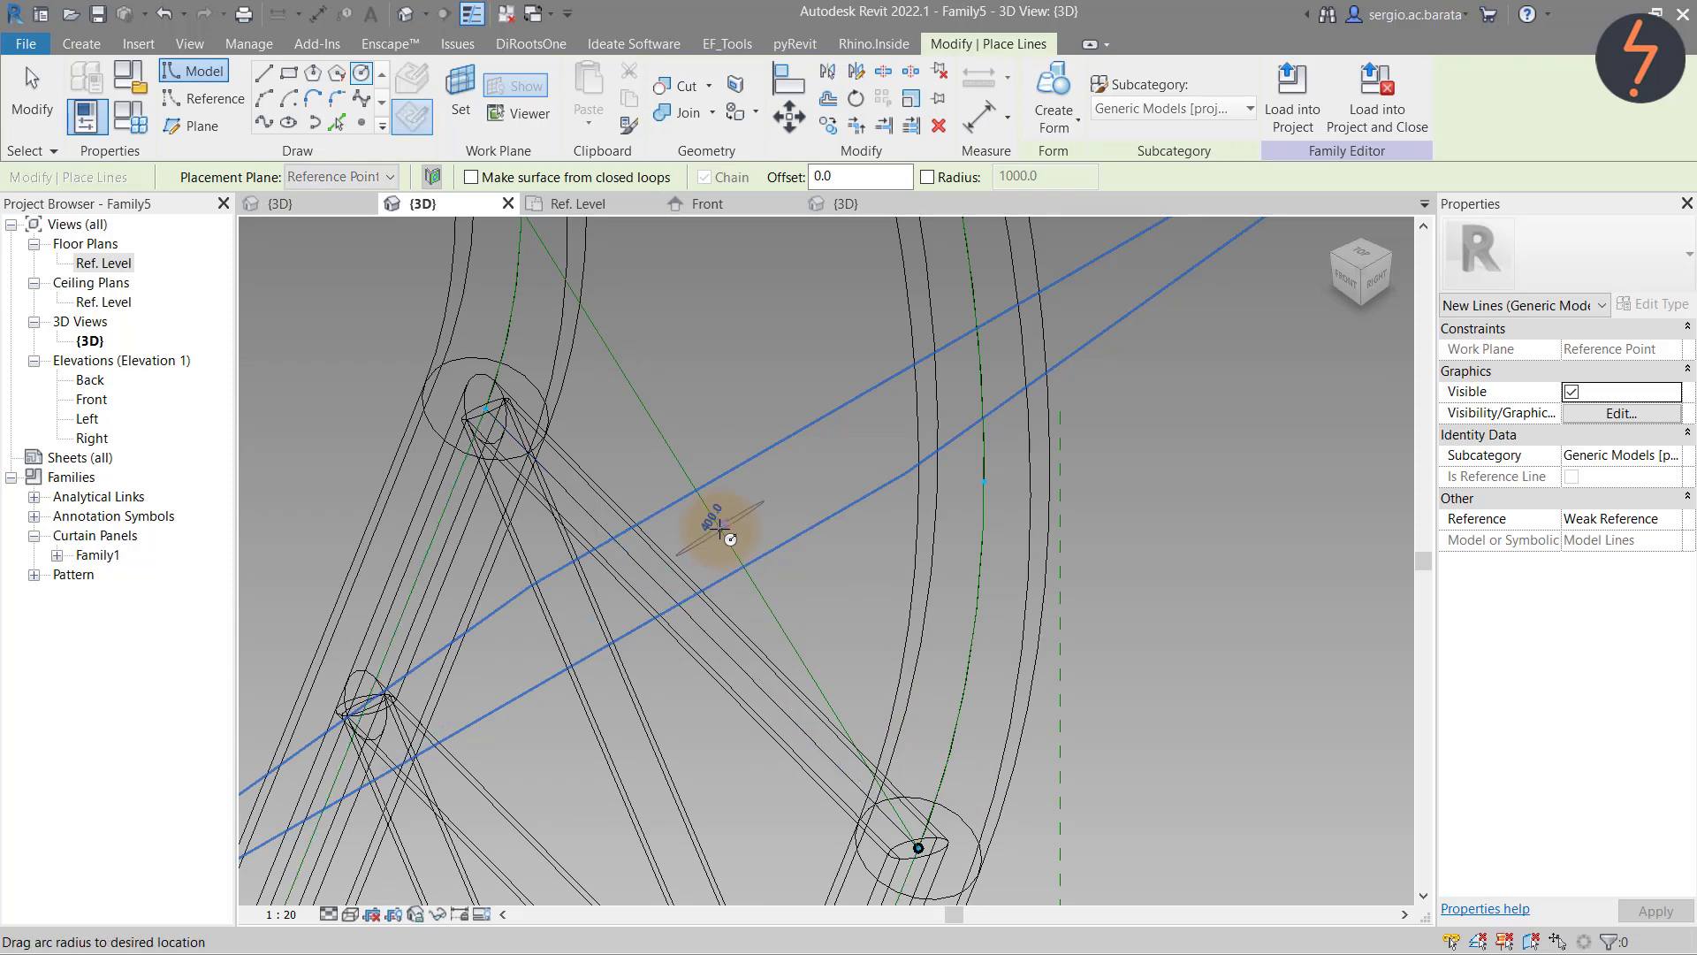
click(733, 523)
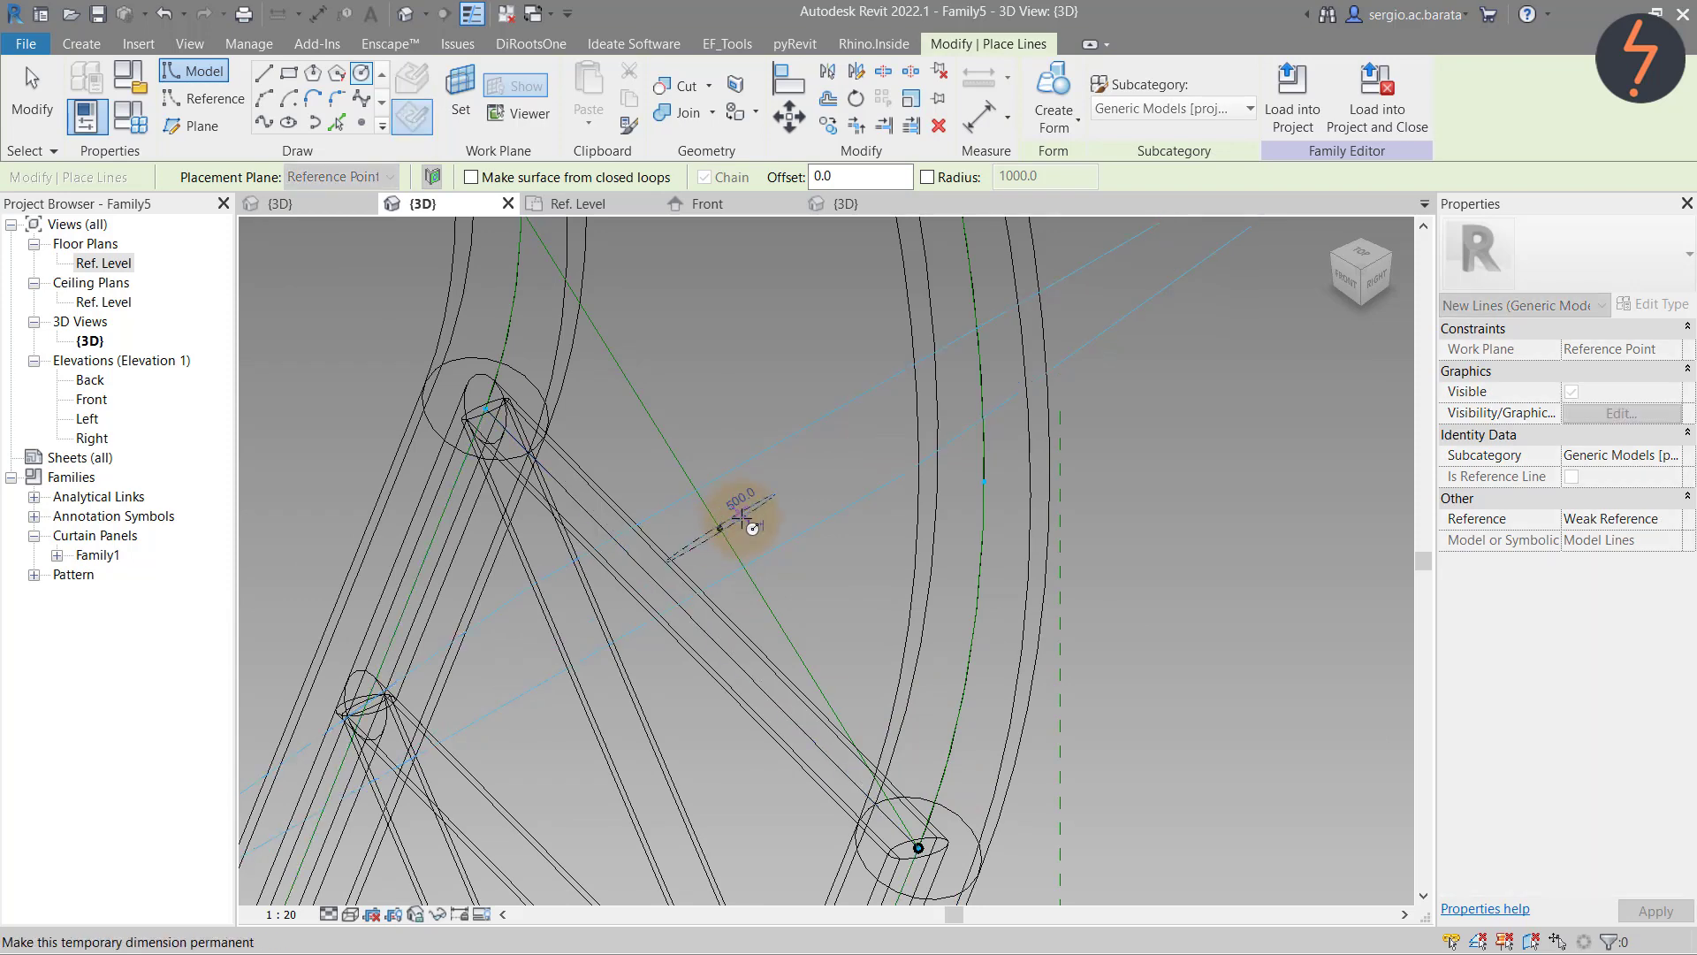
key(Escape)
key(Escape)
key(Escape)
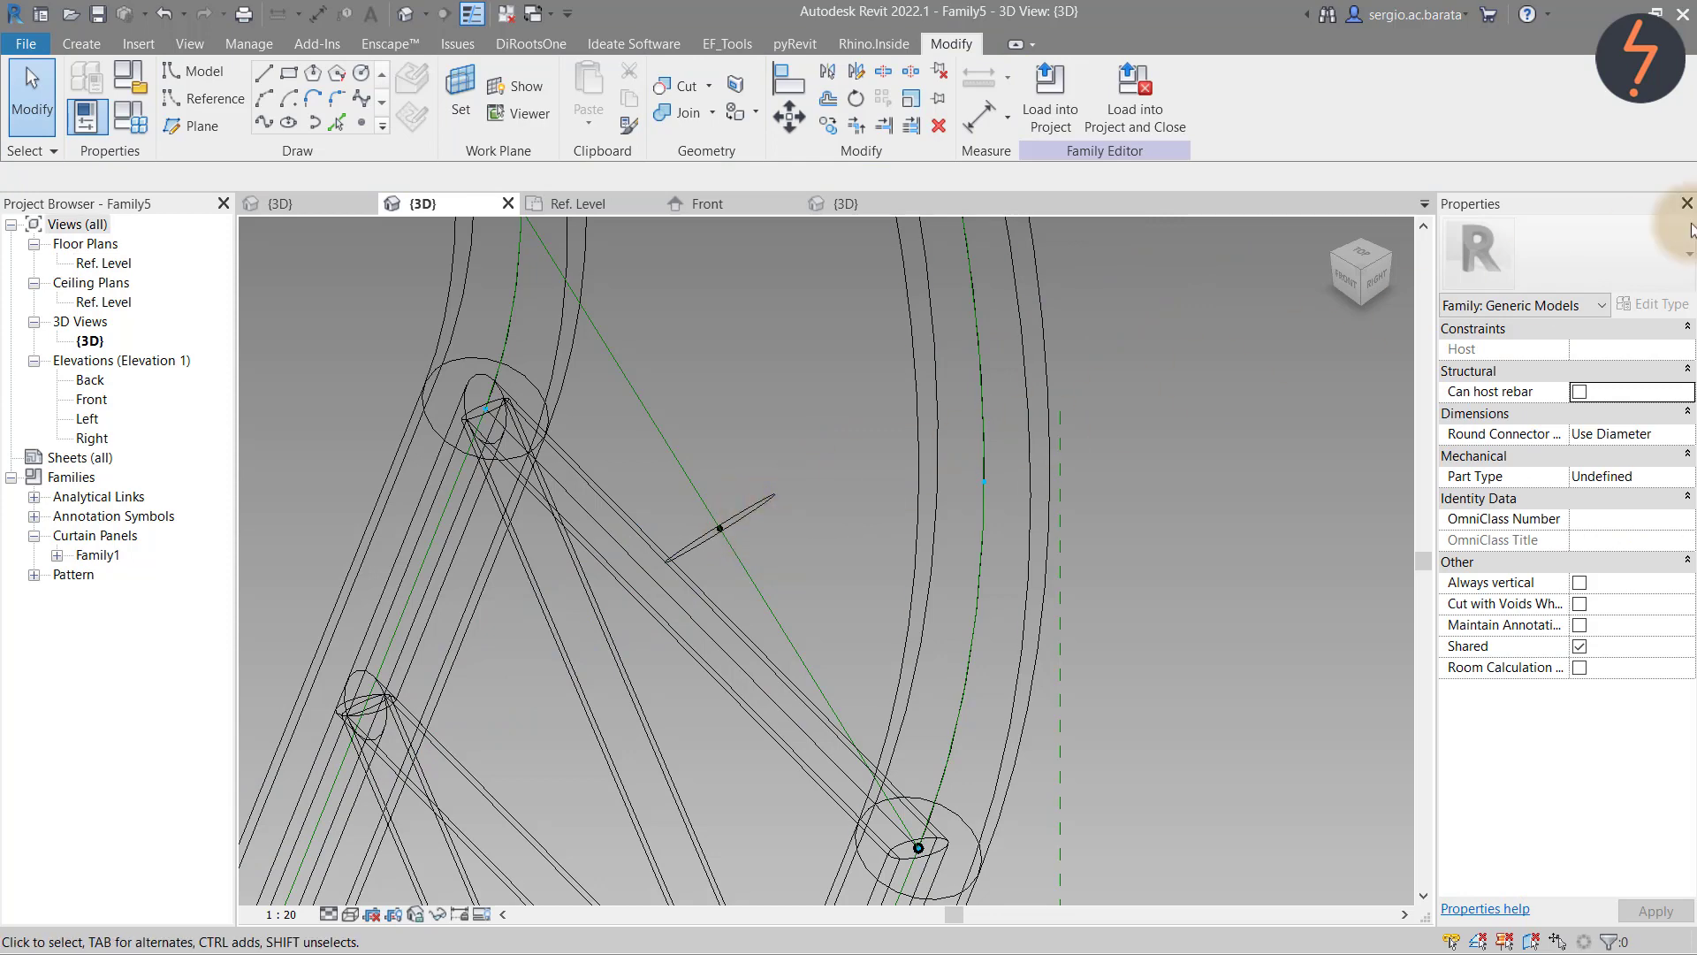
Set the radius of the circle on the lowest zigzag line to 50
click(766, 497)
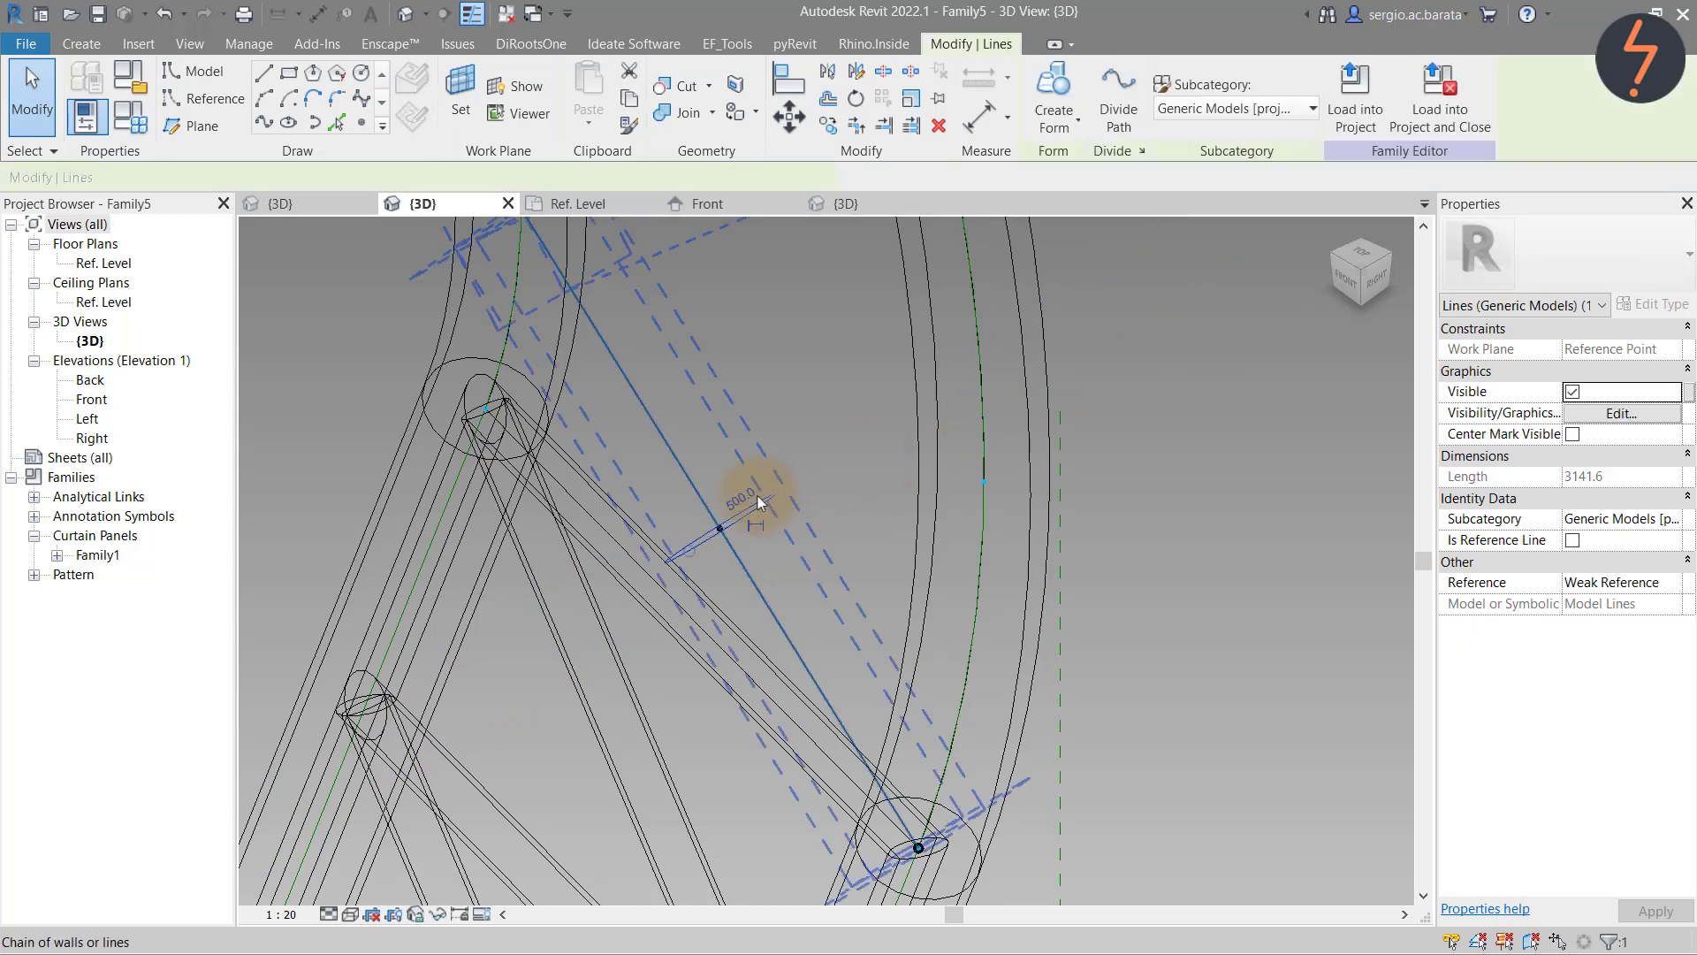
click(745, 494)
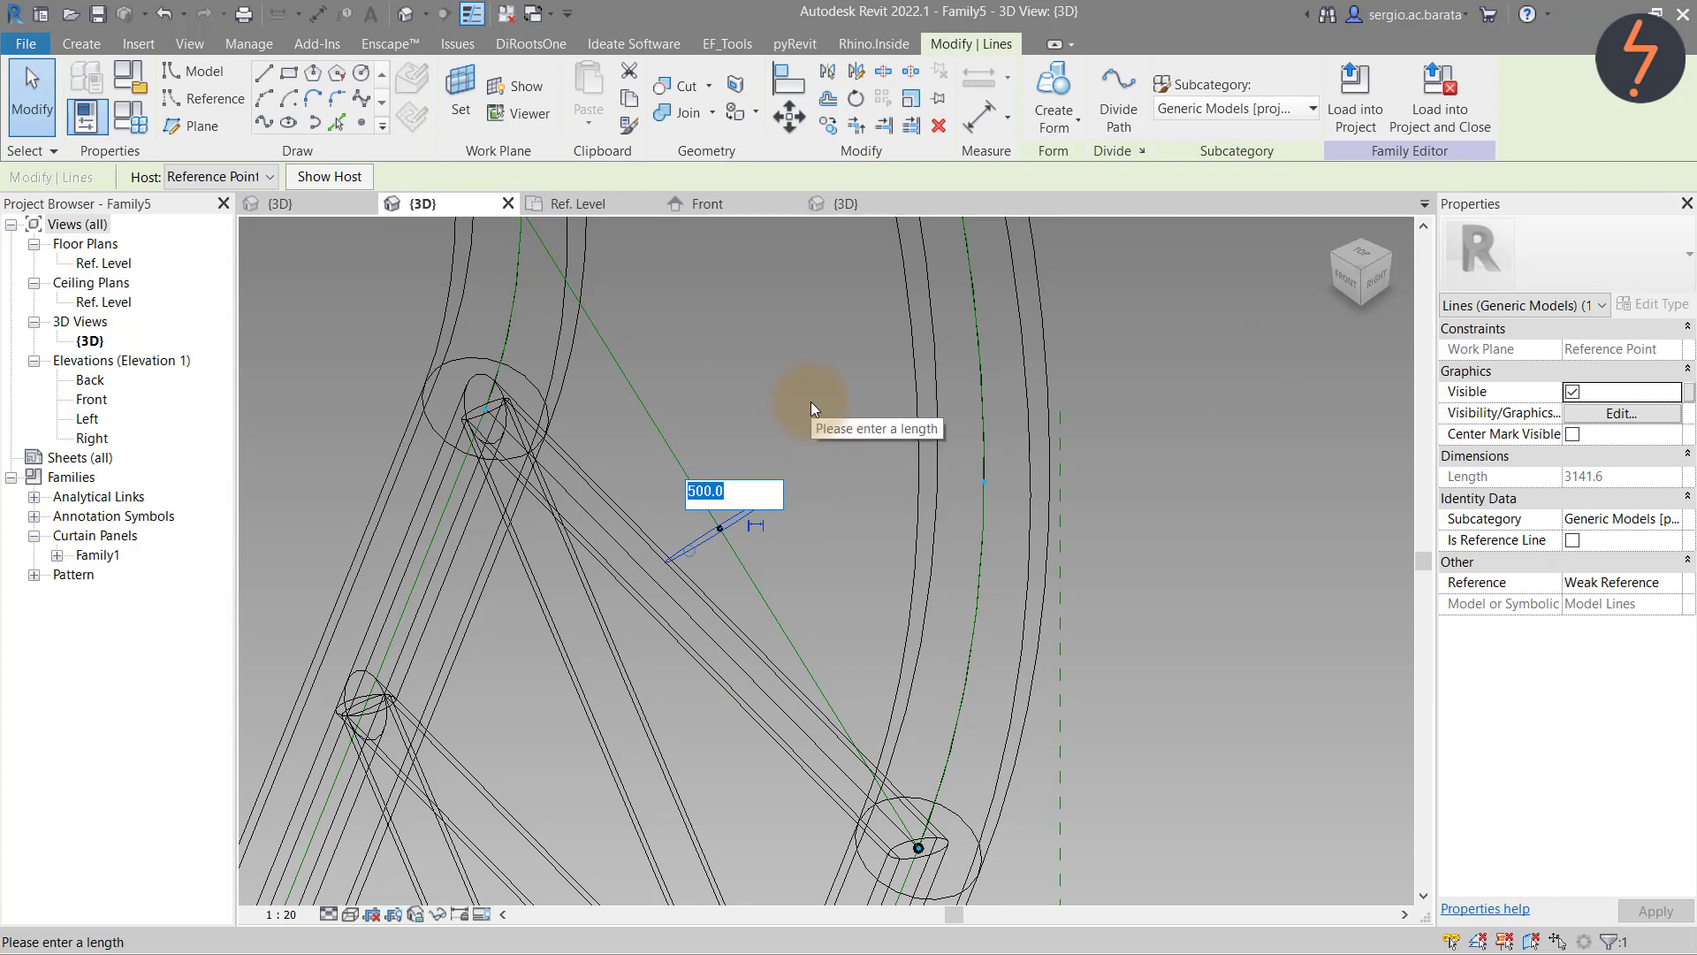
text(50)
key(Return)
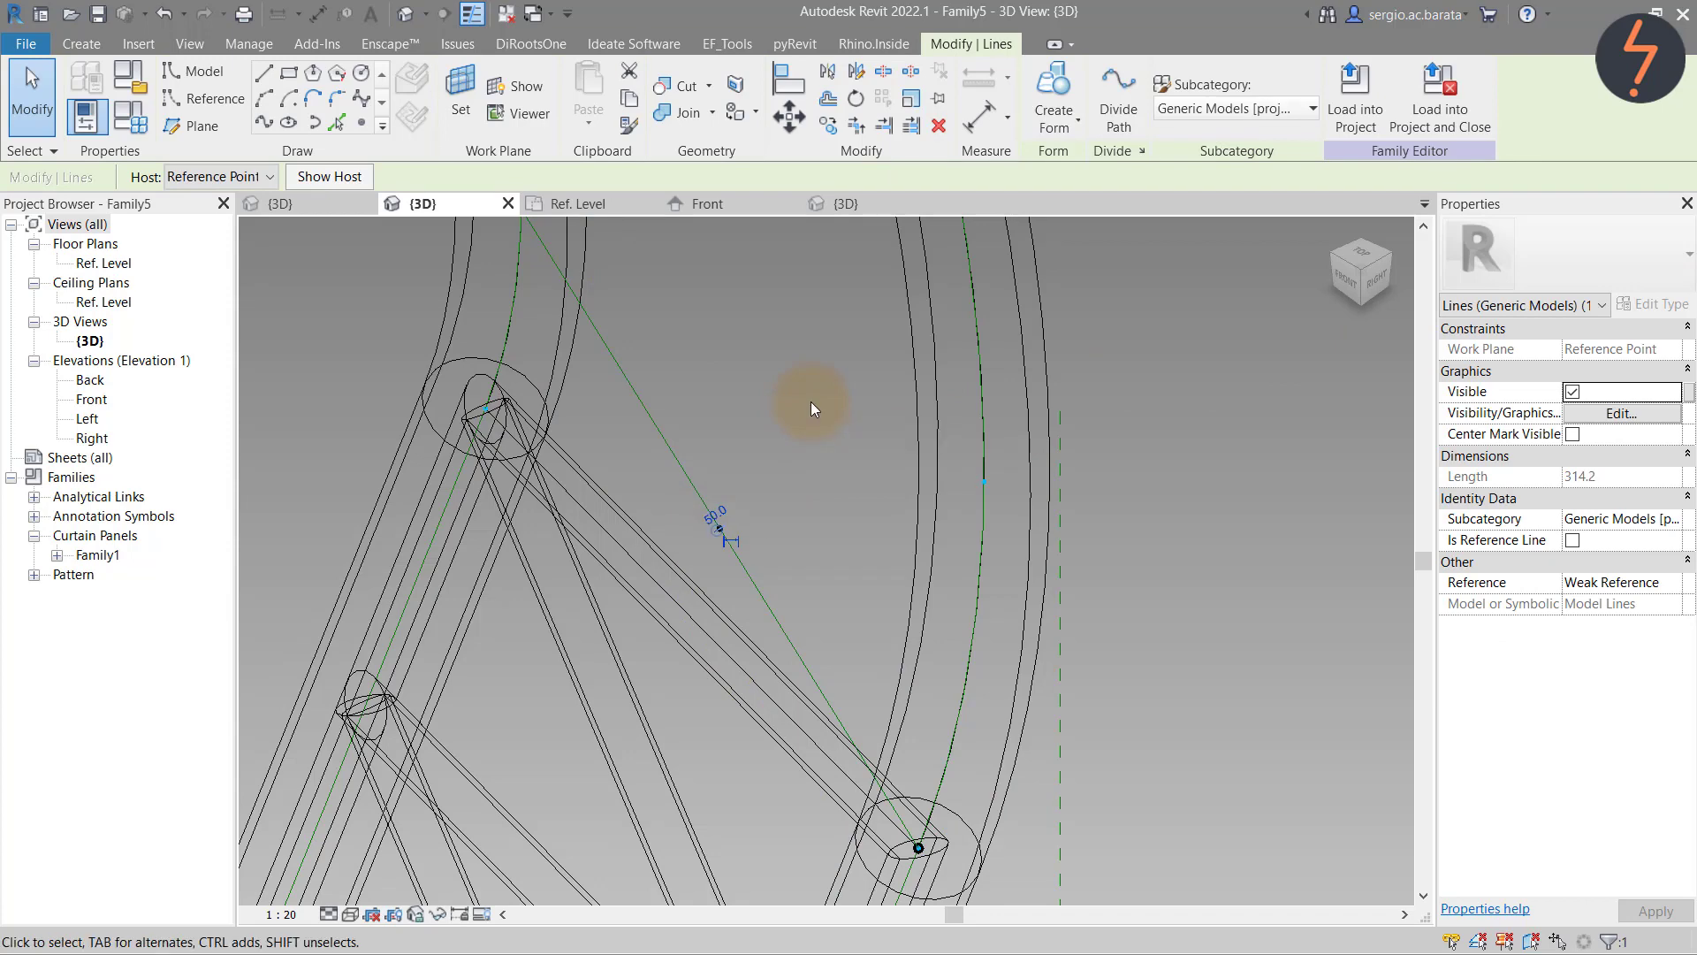
click(777, 555)
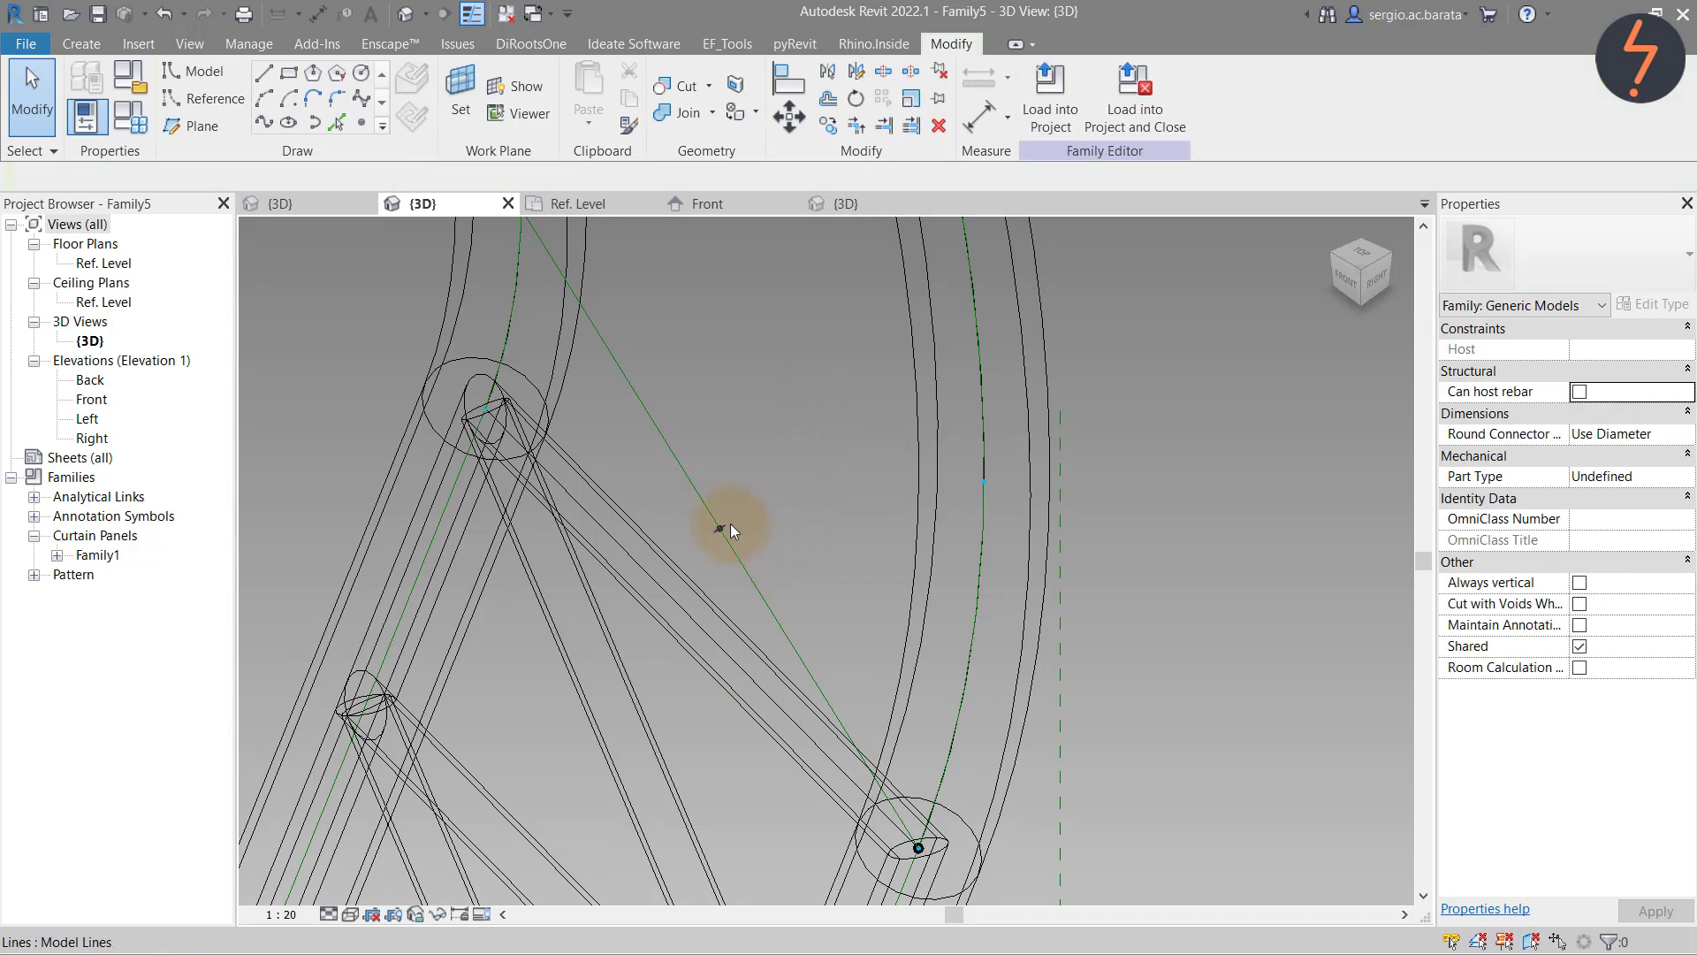
Create a solid form from the 50-radius circle and the chain of zigzag reference lines in the bend, and display the 3D view Shaded
click(770, 590)
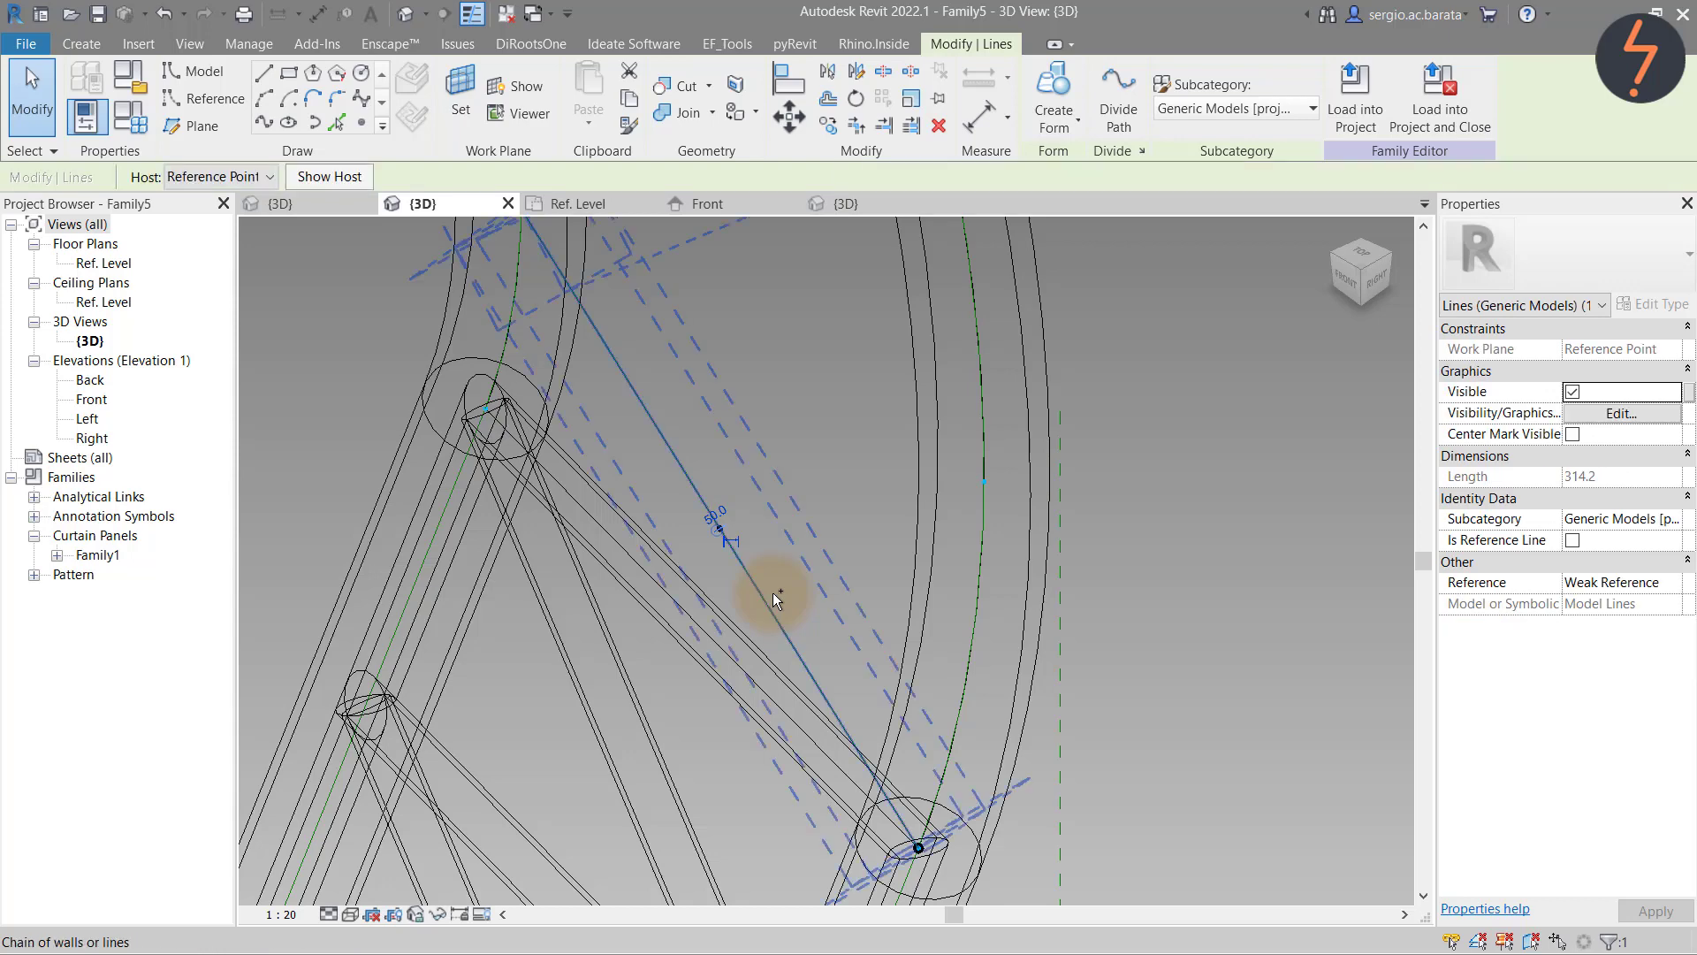
ctrl+click(796, 542)
click(1069, 122)
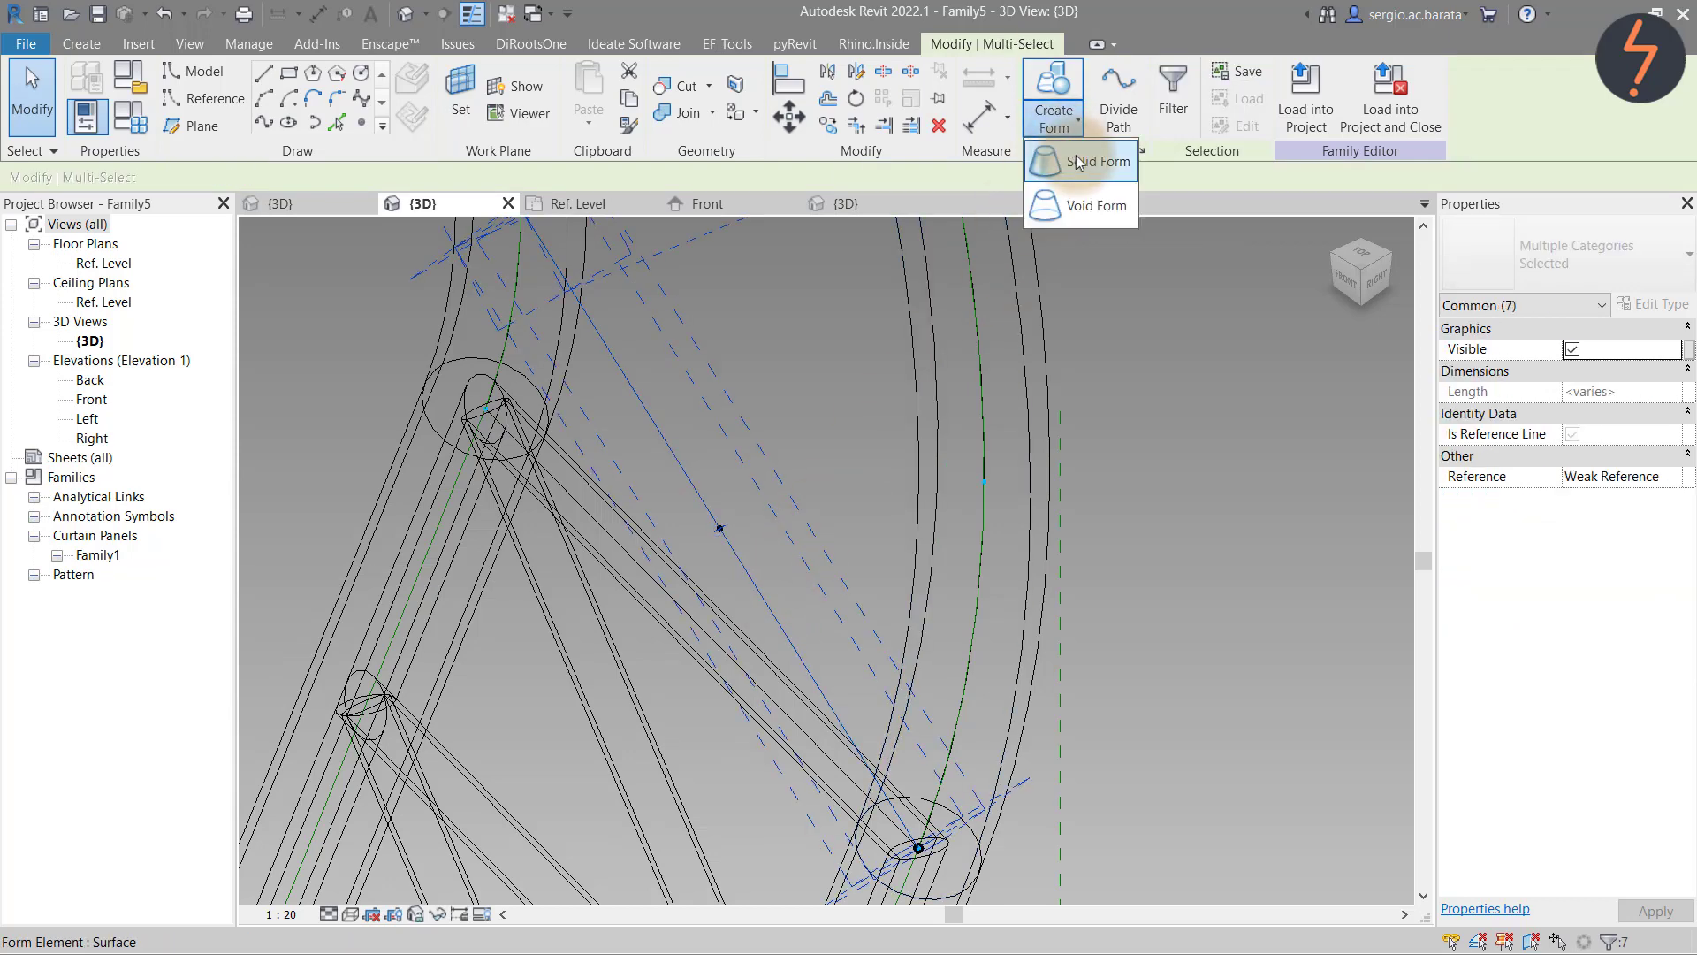
click(1076, 162)
right_click(1130, 395)
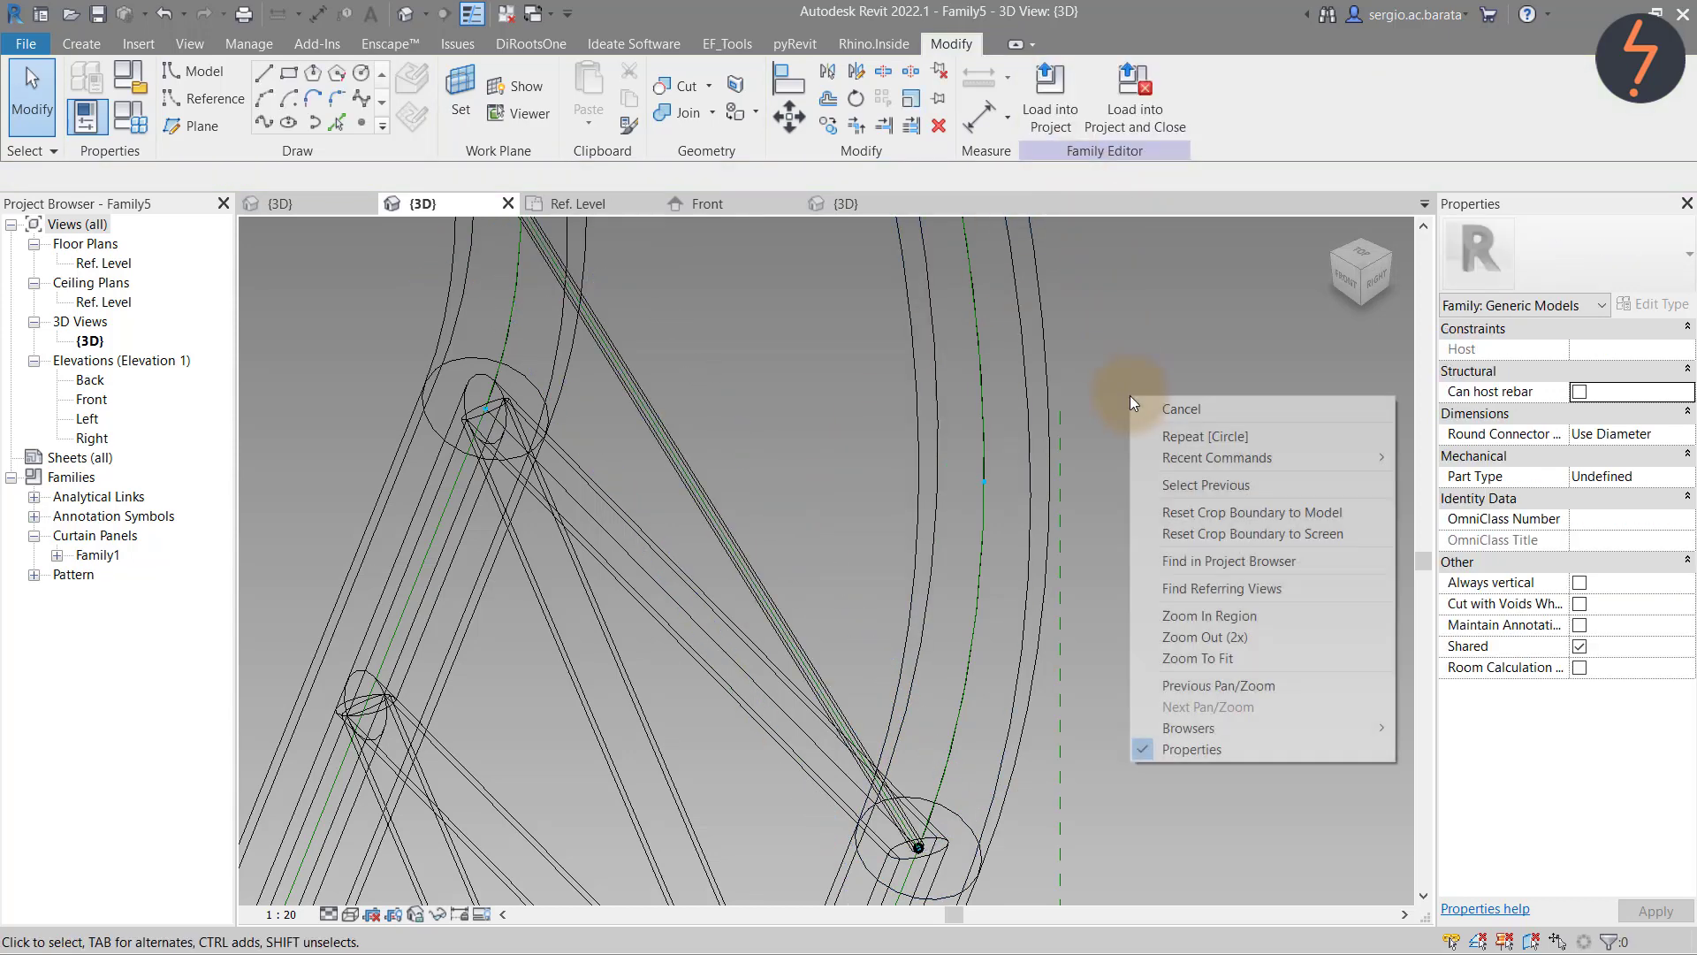
click(1229, 658)
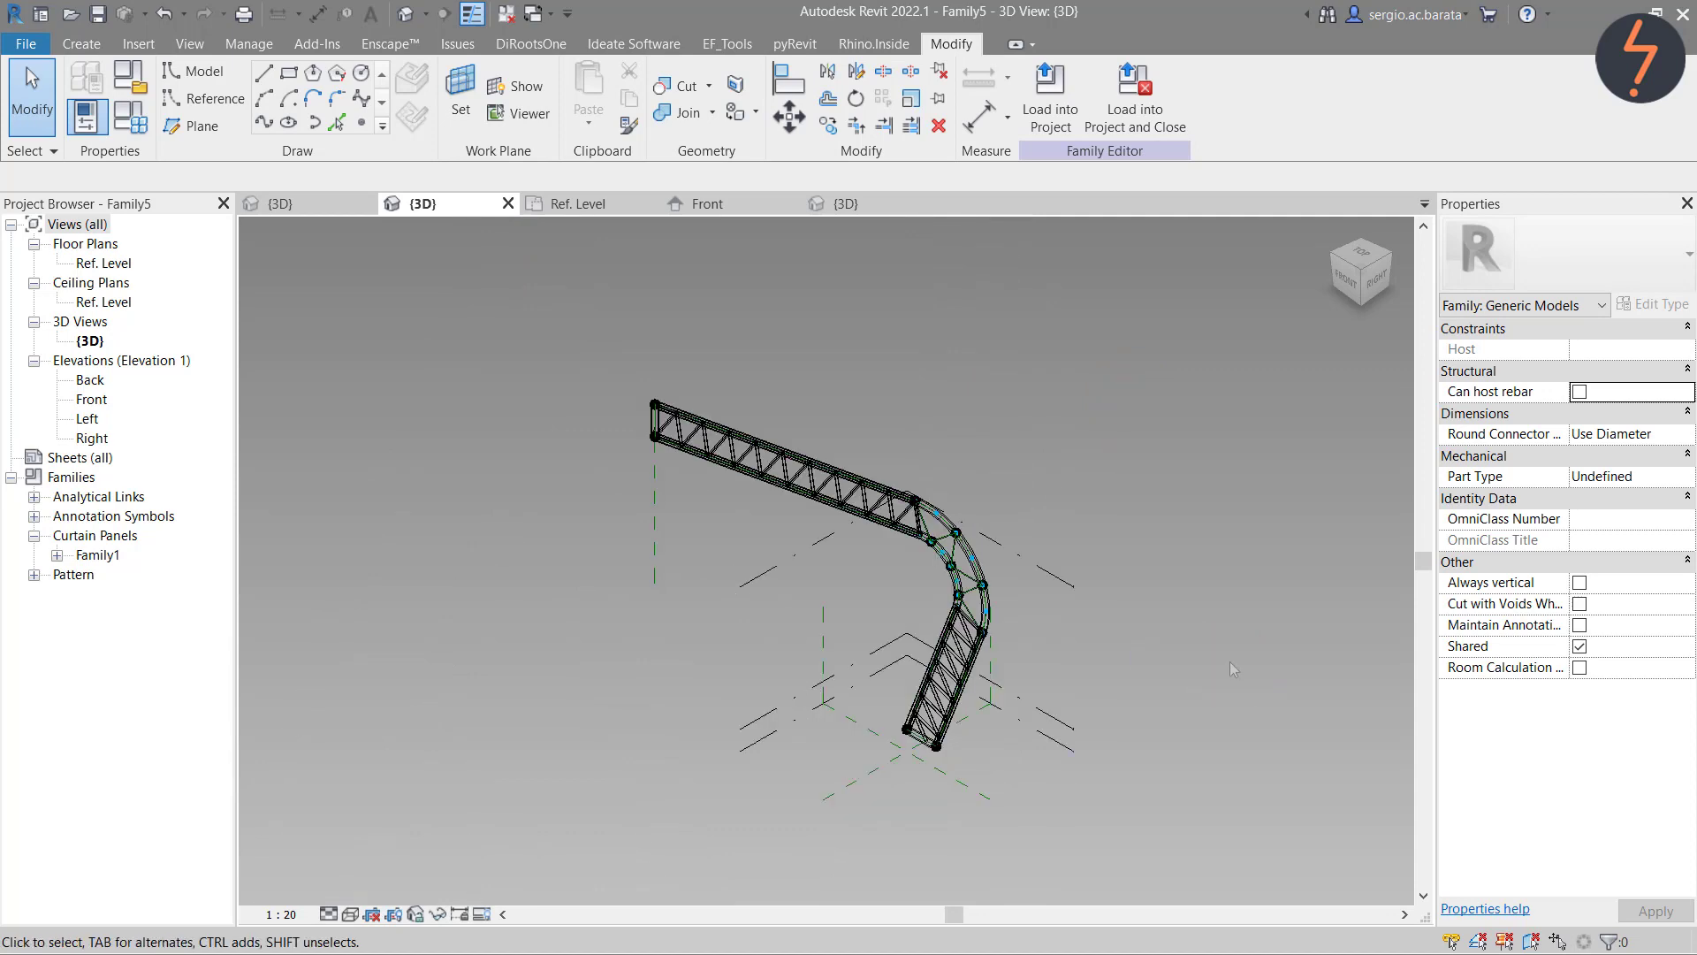
click(350, 914)
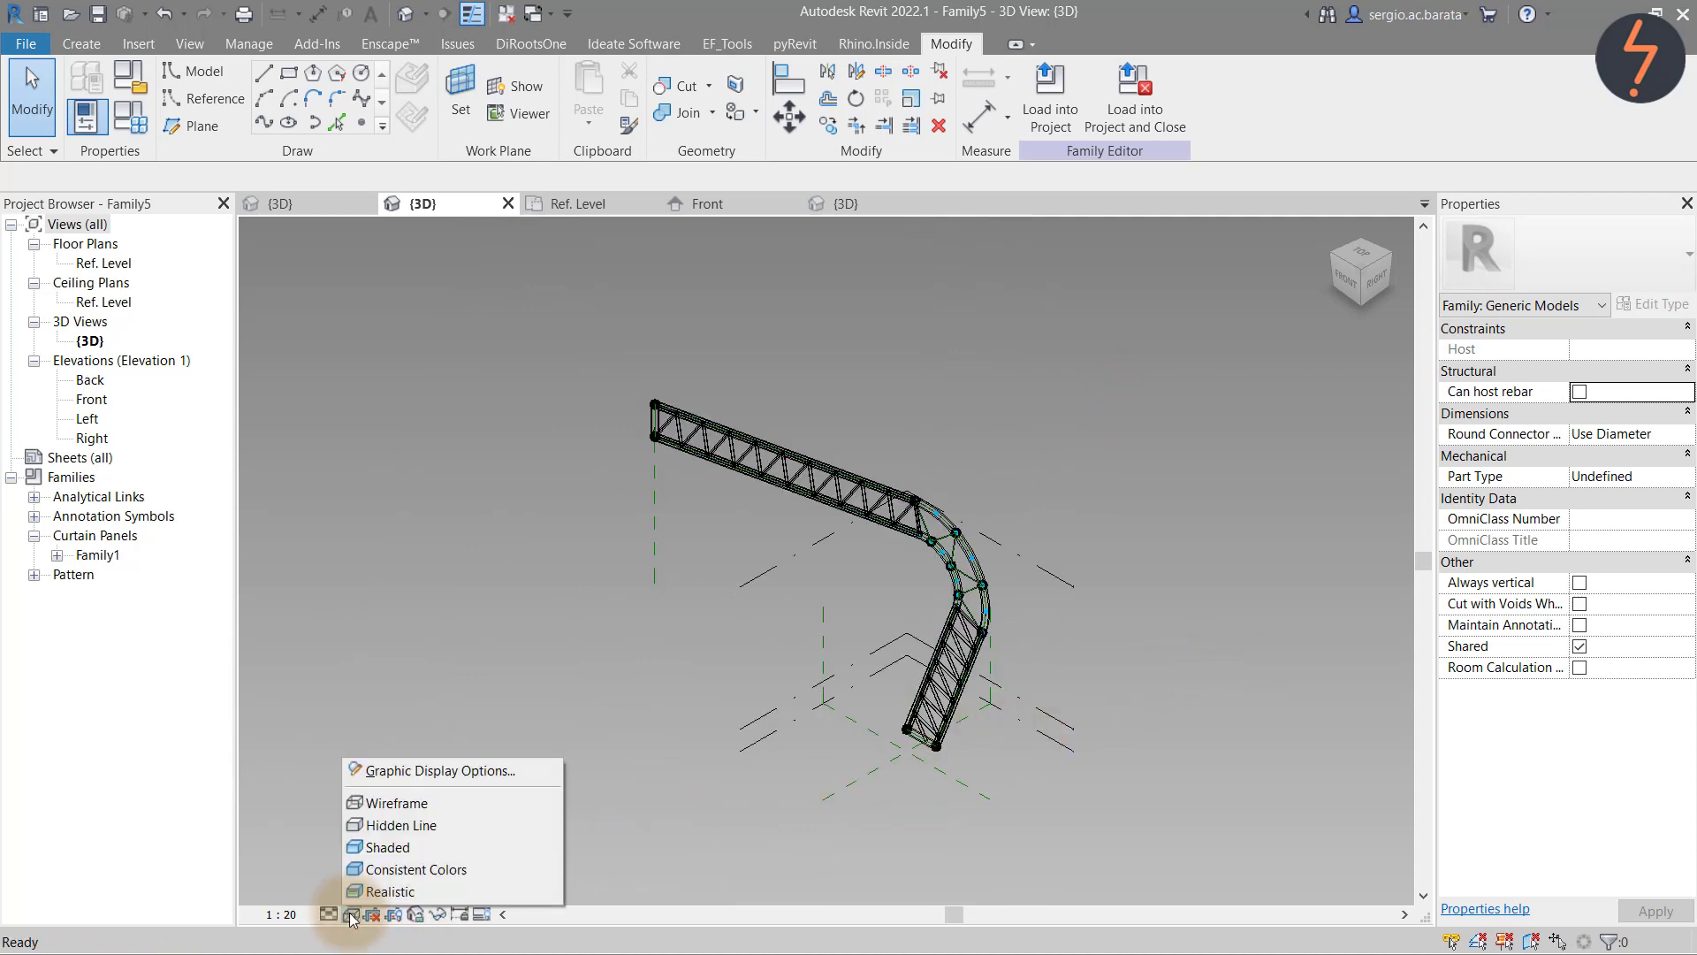
click(389, 847)
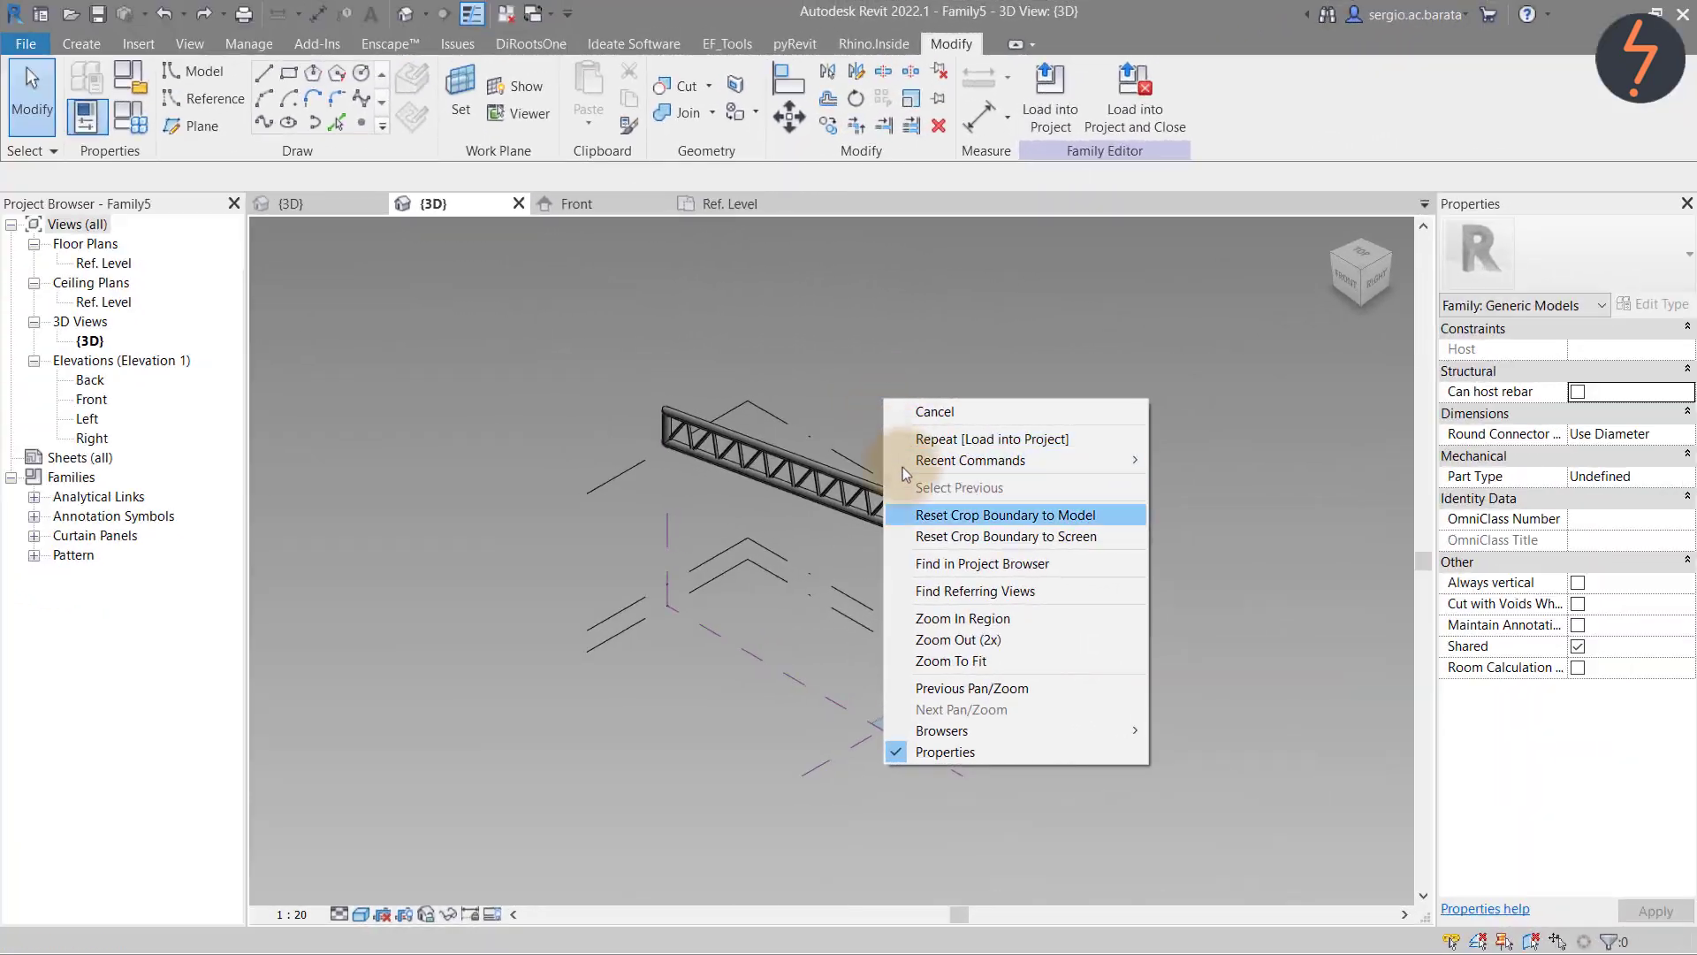
Switch the 3D view to Wireframe and delete the form that fills the bend between the inner and outer chords
click(899, 609)
drag(889, 463, 1052, 678)
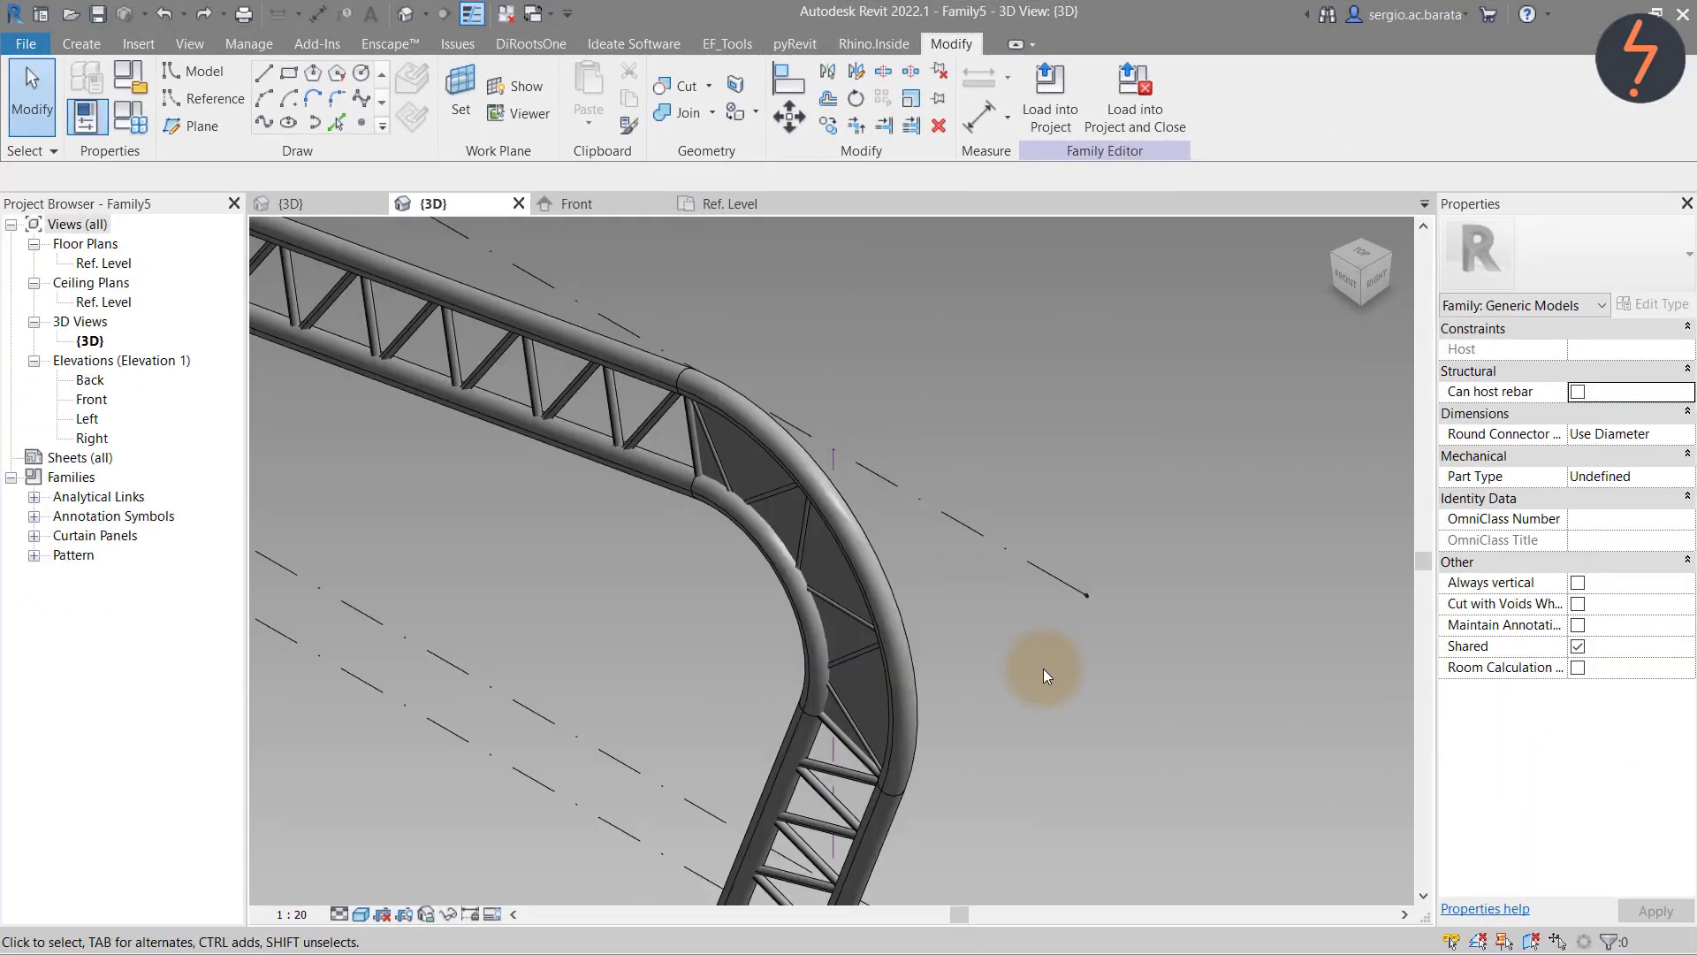
click(360, 914)
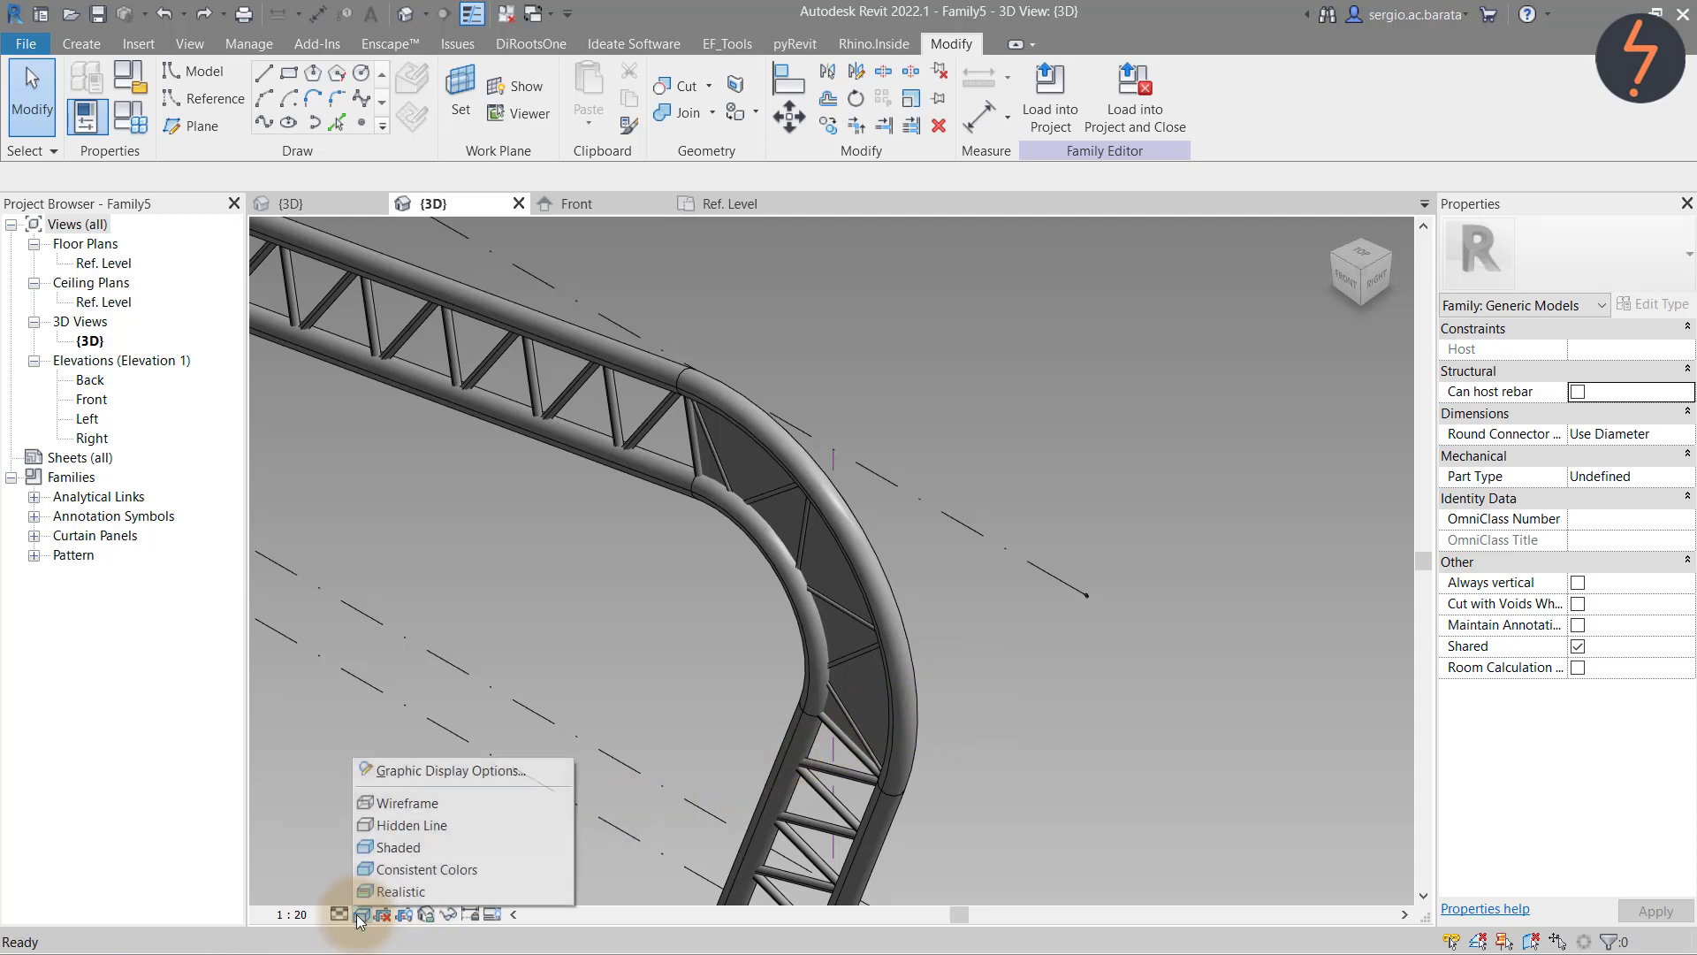
click(382, 802)
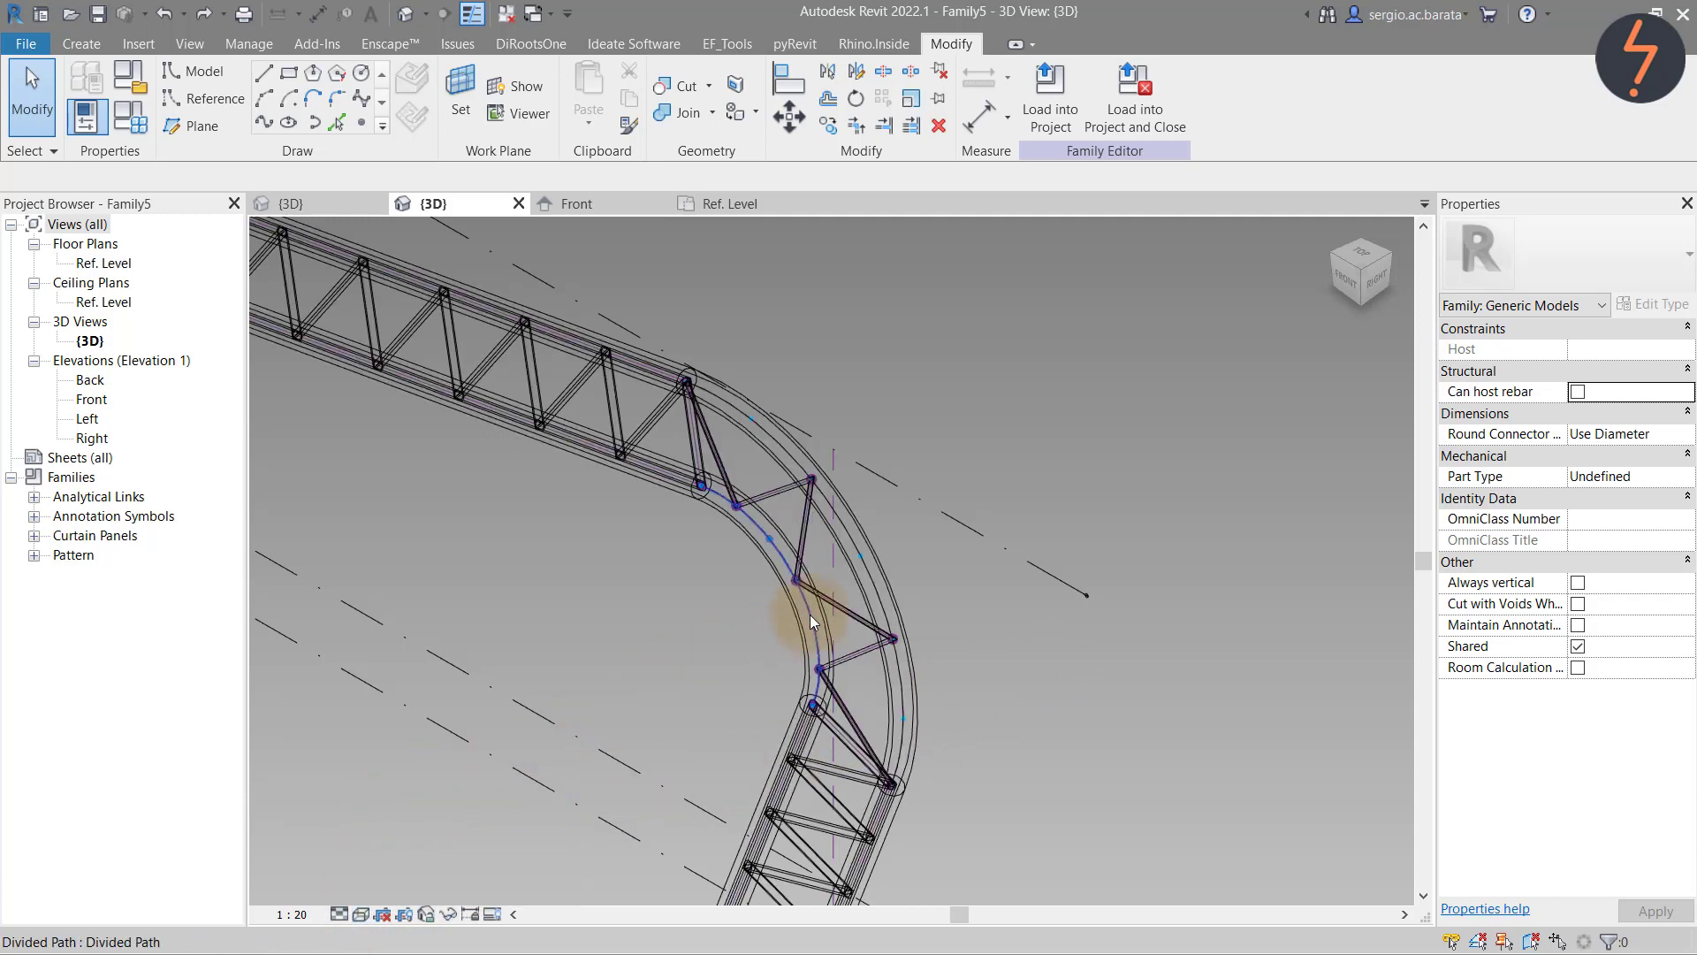
key(Tab)
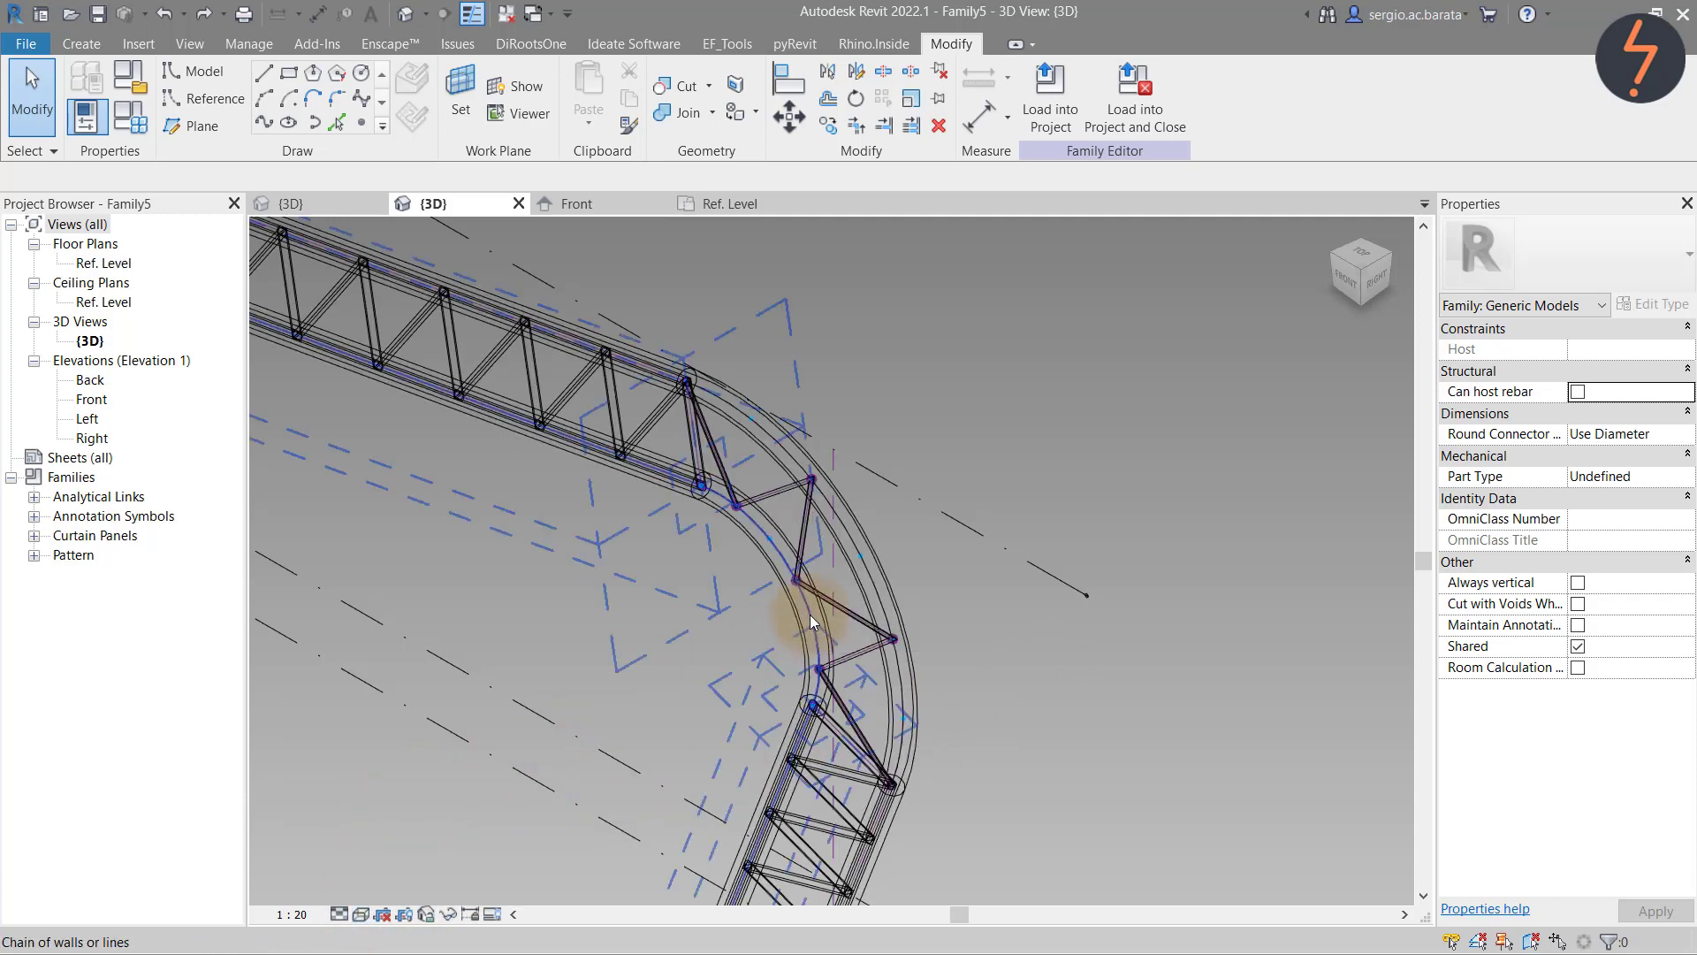
key(Tab)
key(Tab)
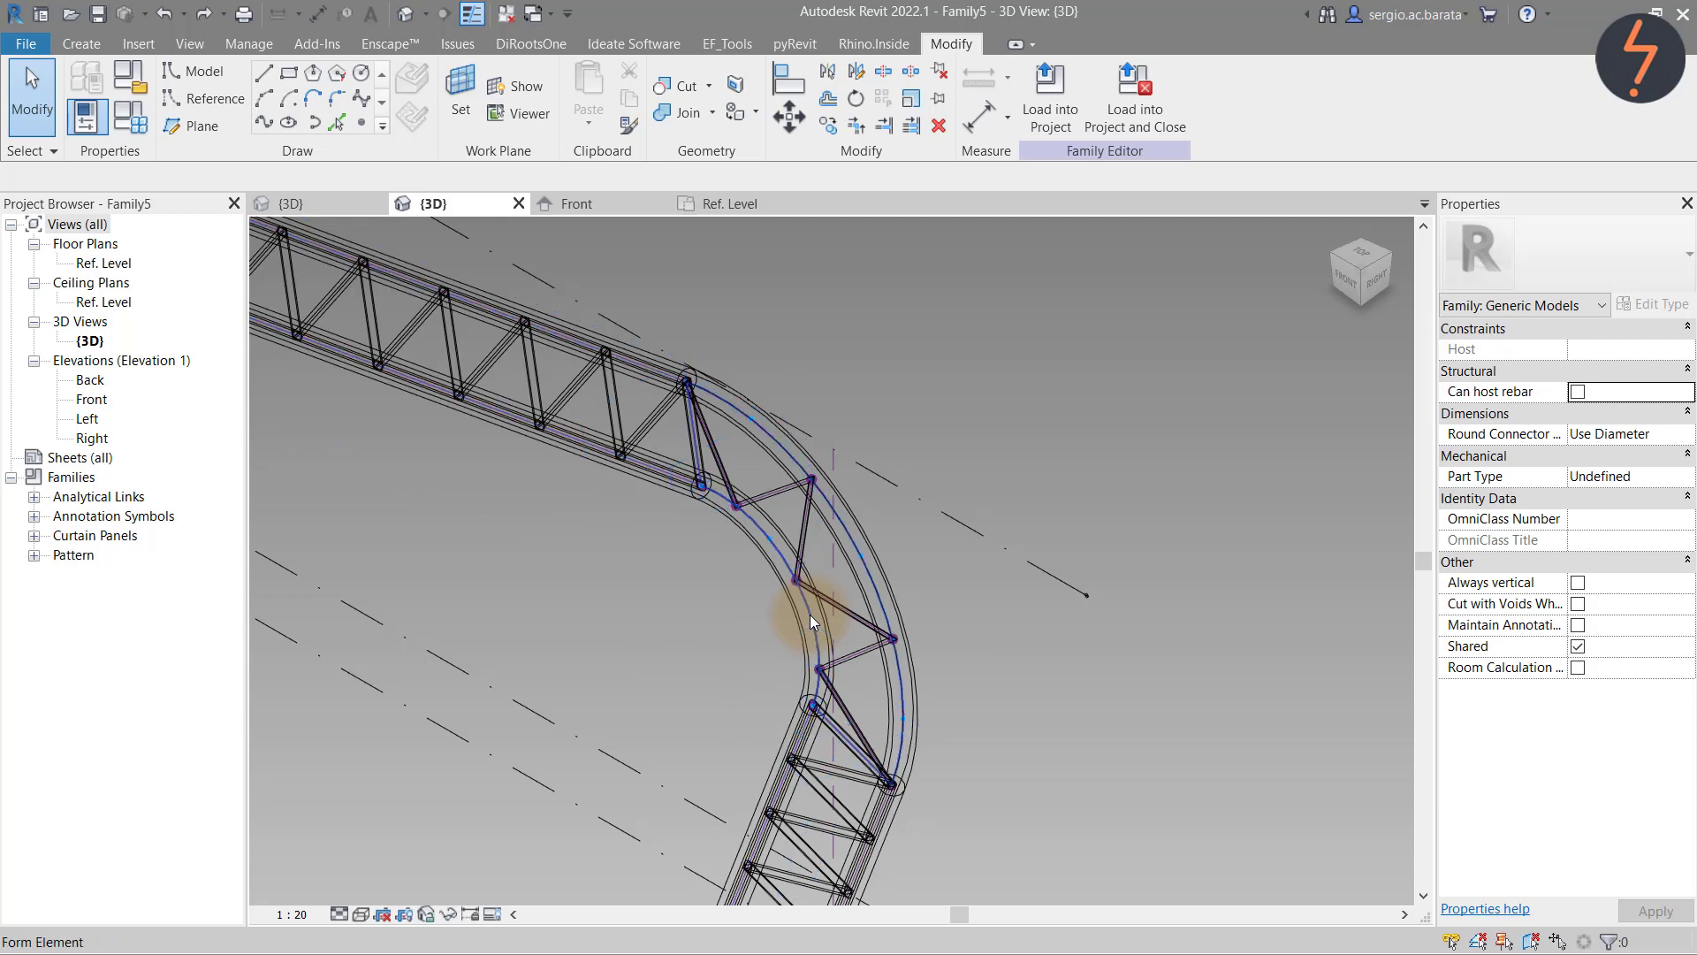
click(810, 617)
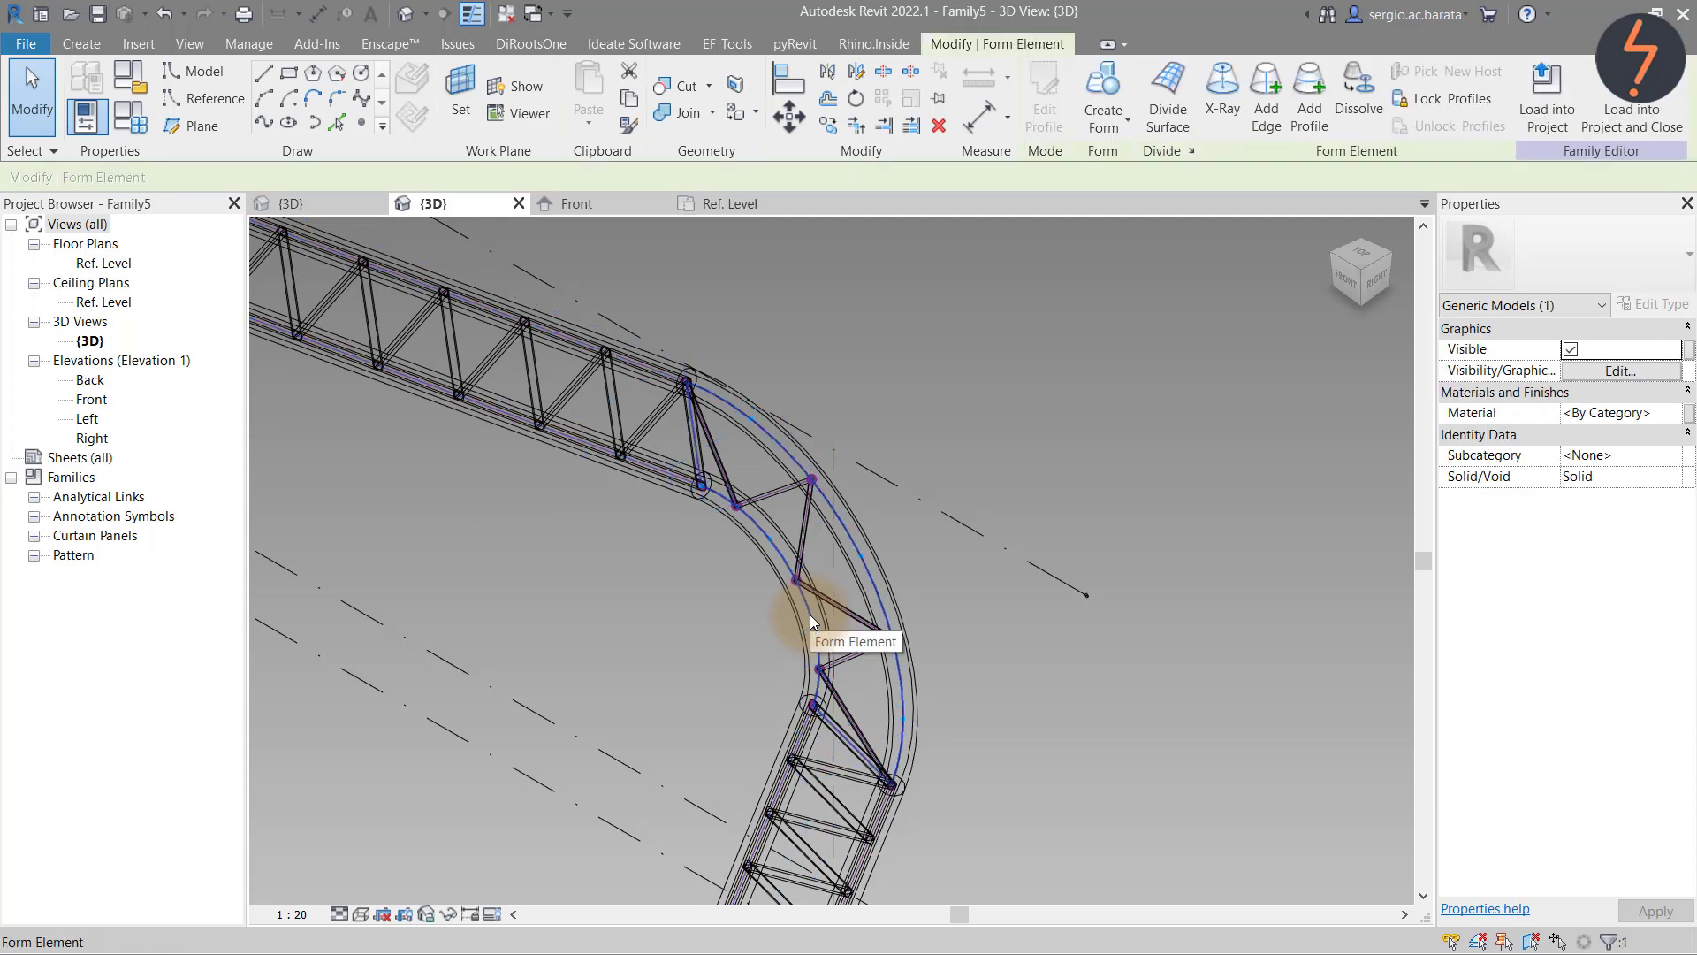
click(743, 621)
Turn on X-Ray for the tubular zigzag bracing form in the truss bend
right_click(742, 620)
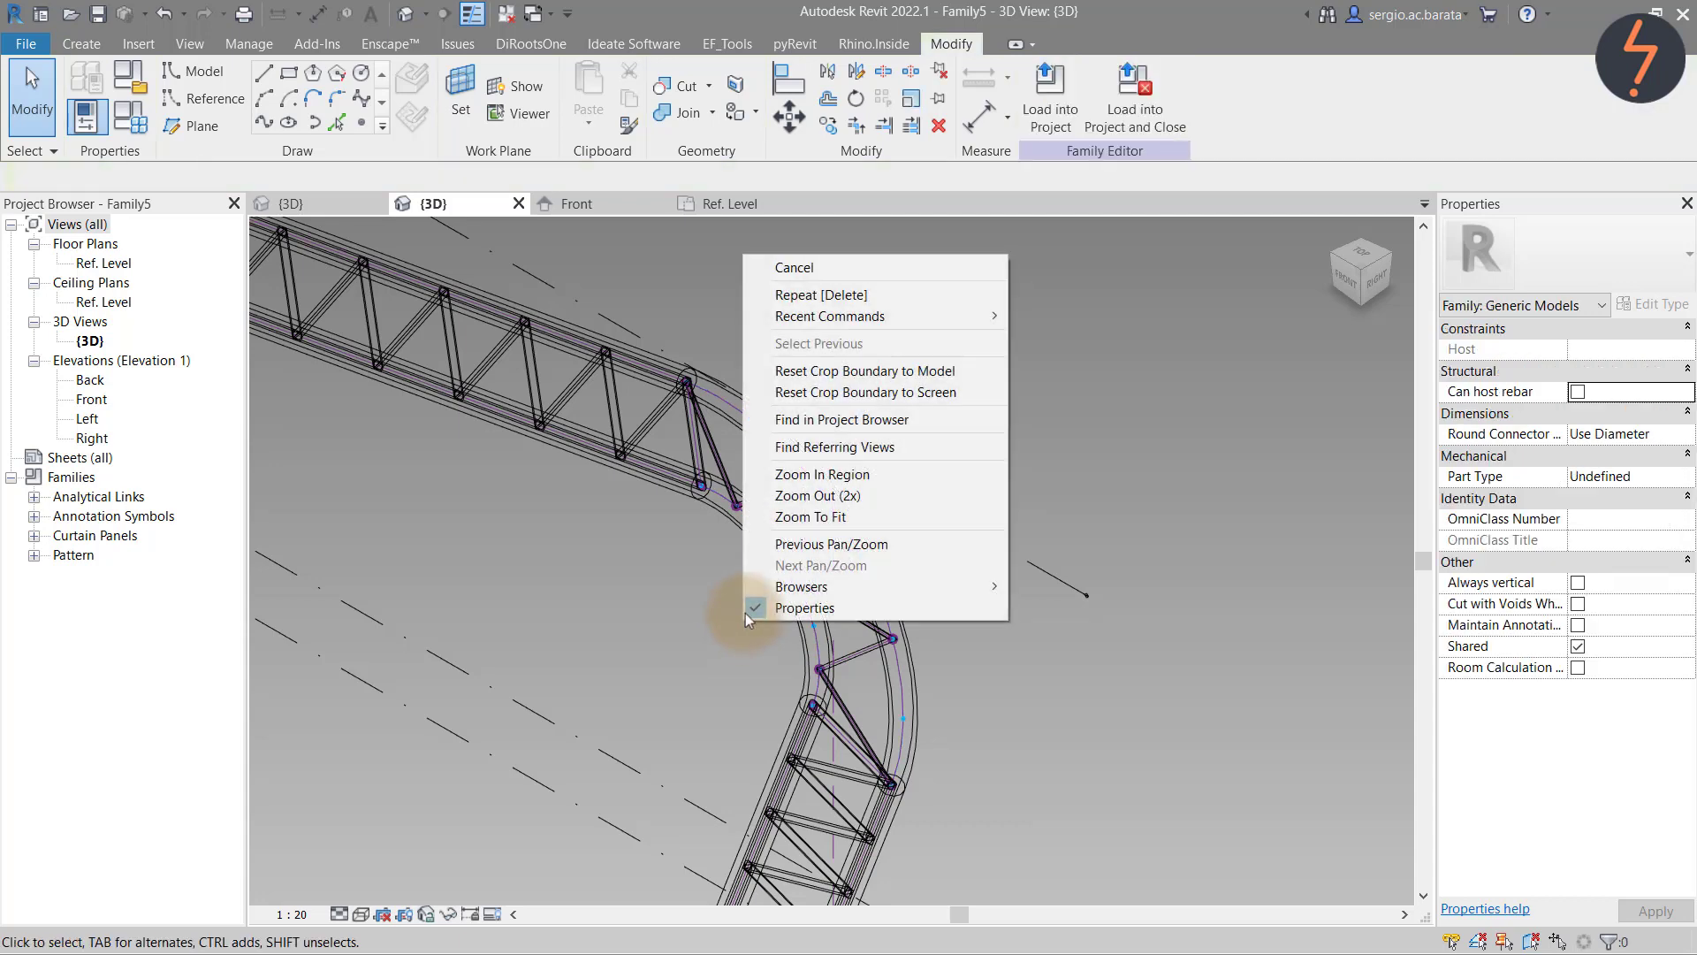
click(786, 474)
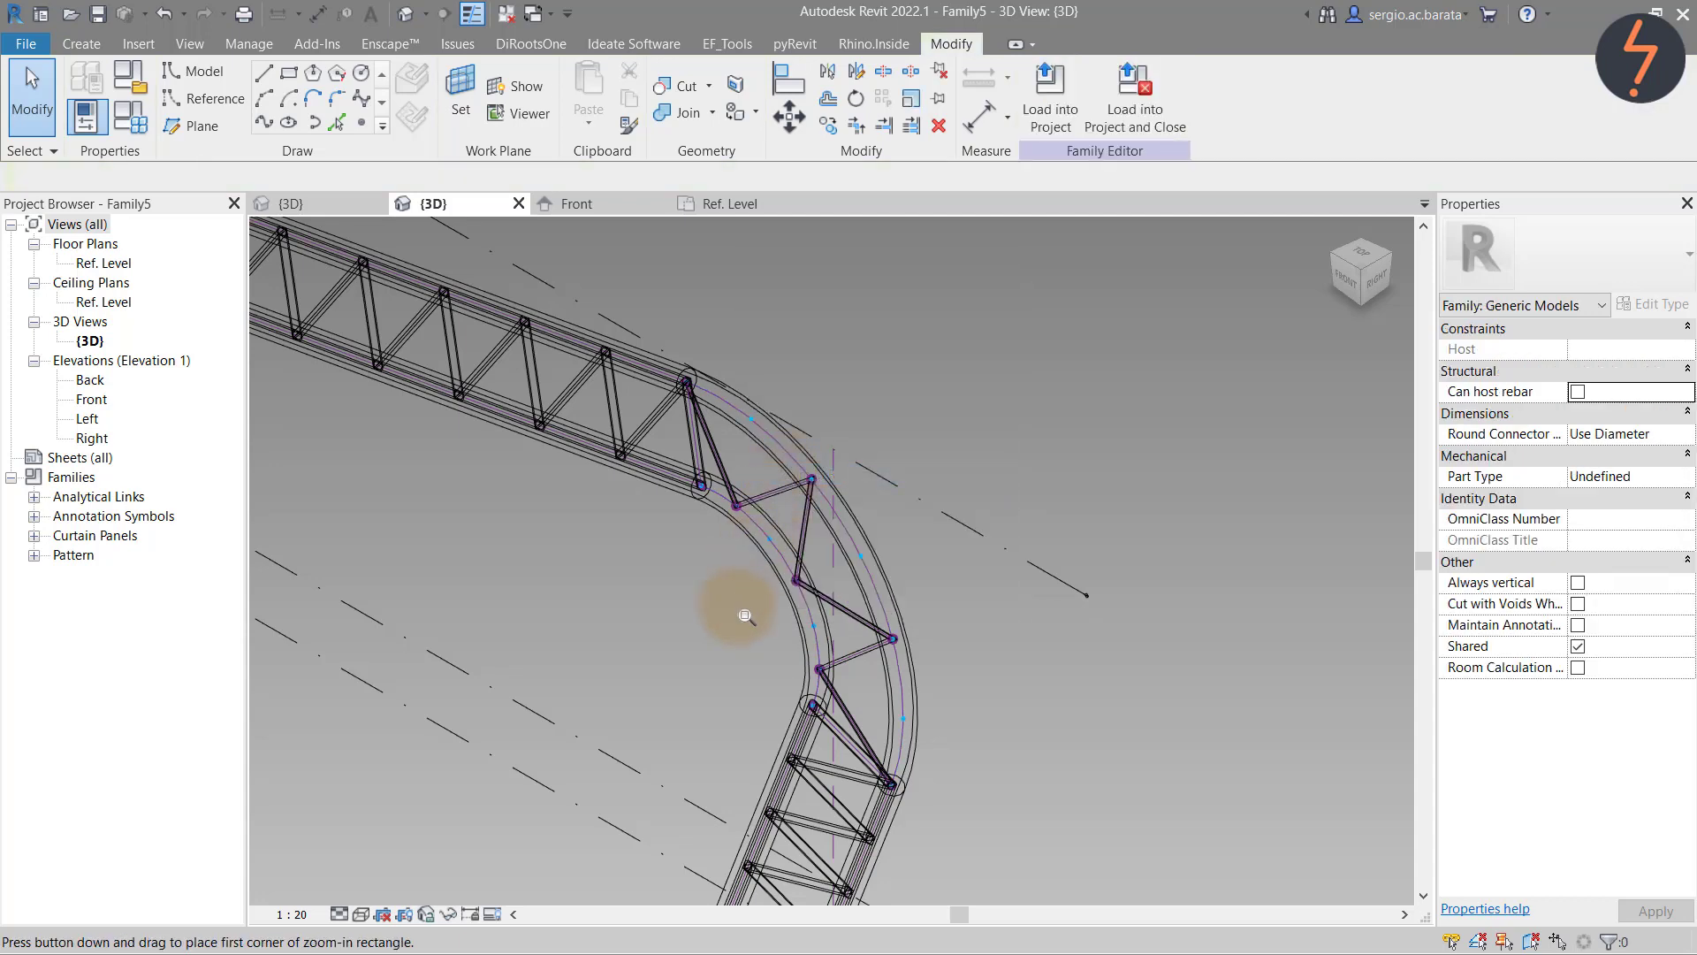
drag(742, 603, 970, 846)
key(Tab)
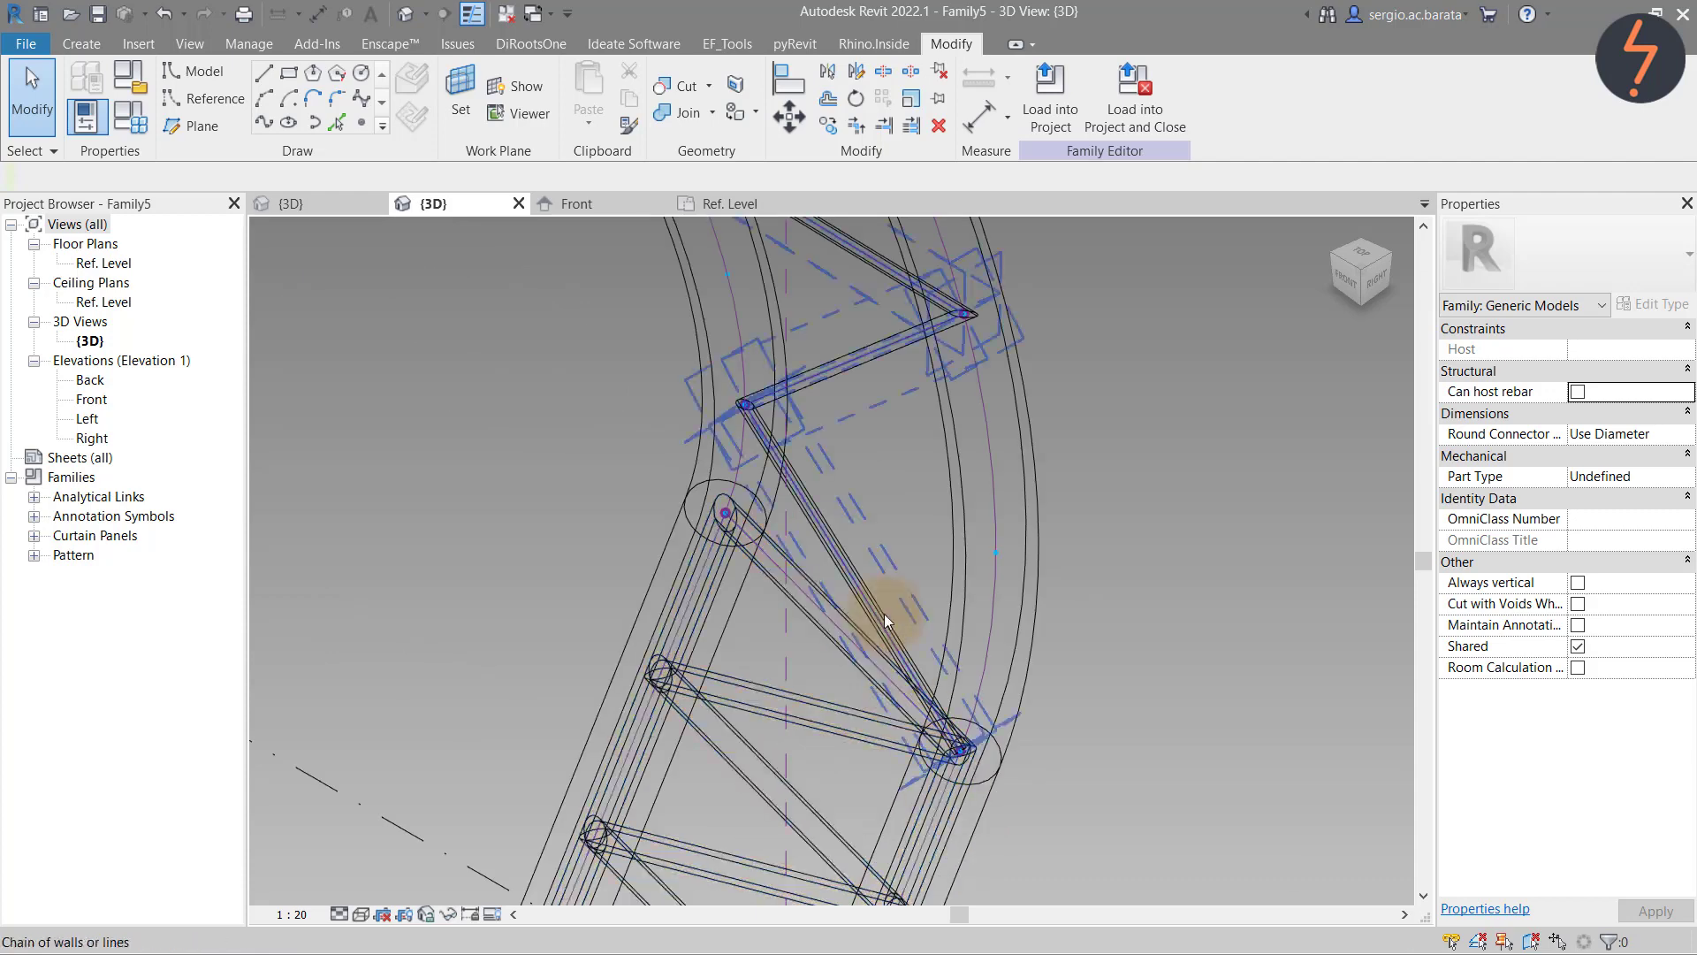
key(Tab)
key(Tab)
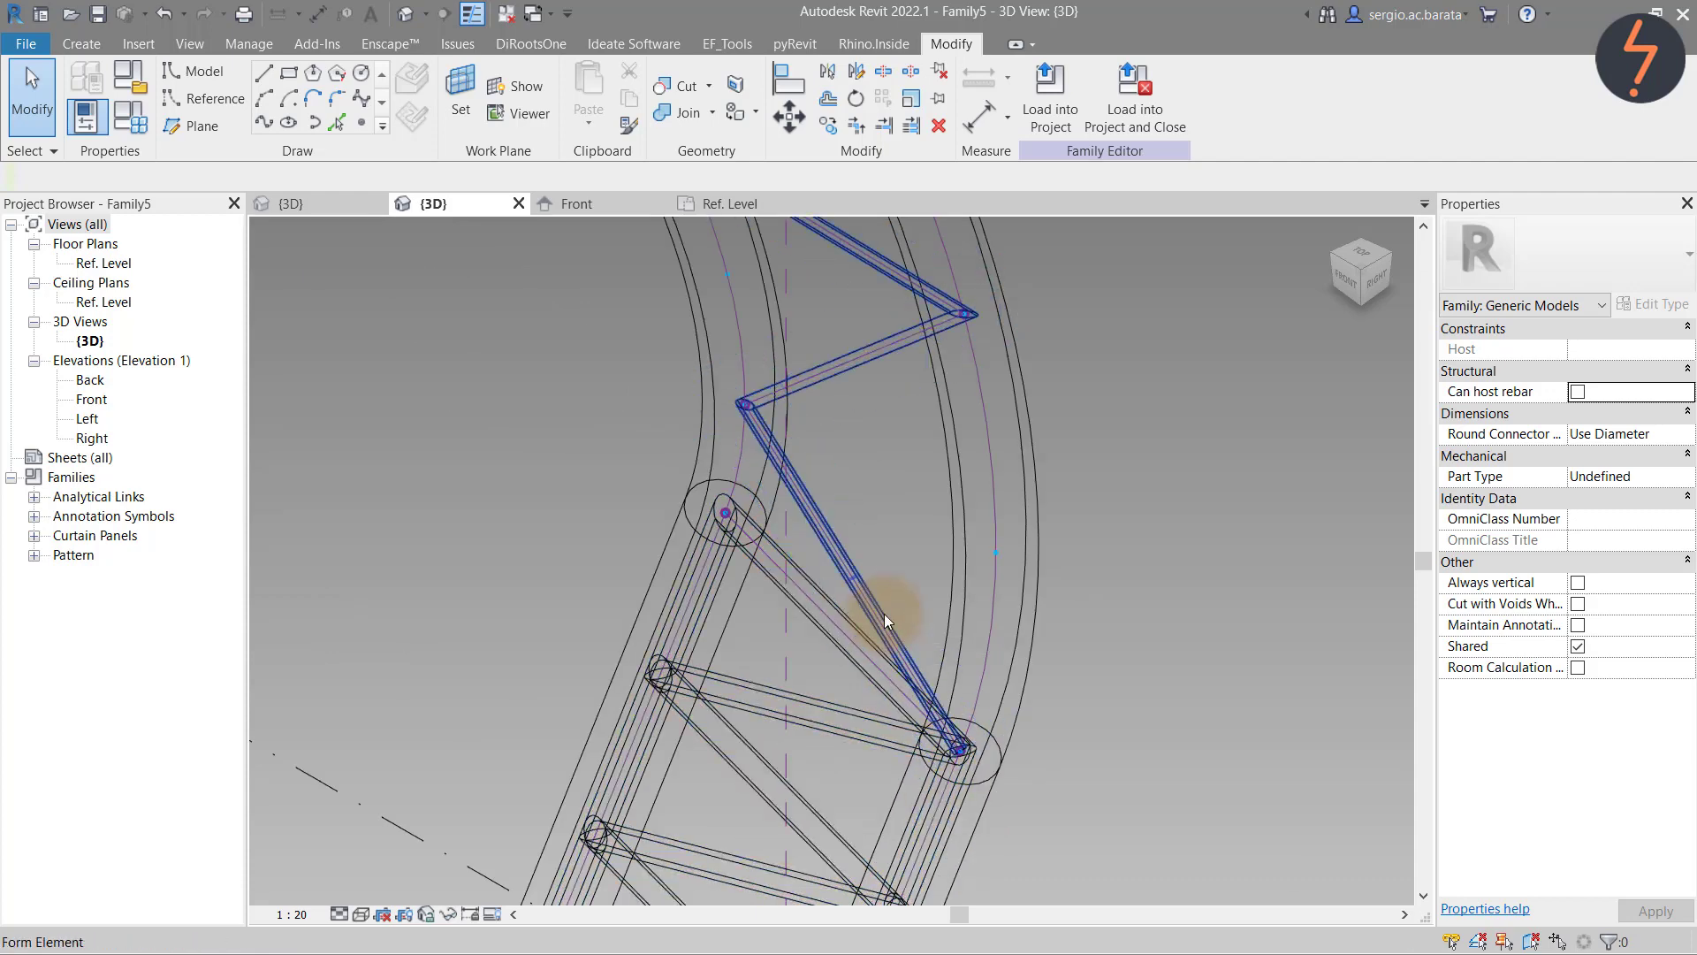
click(884, 615)
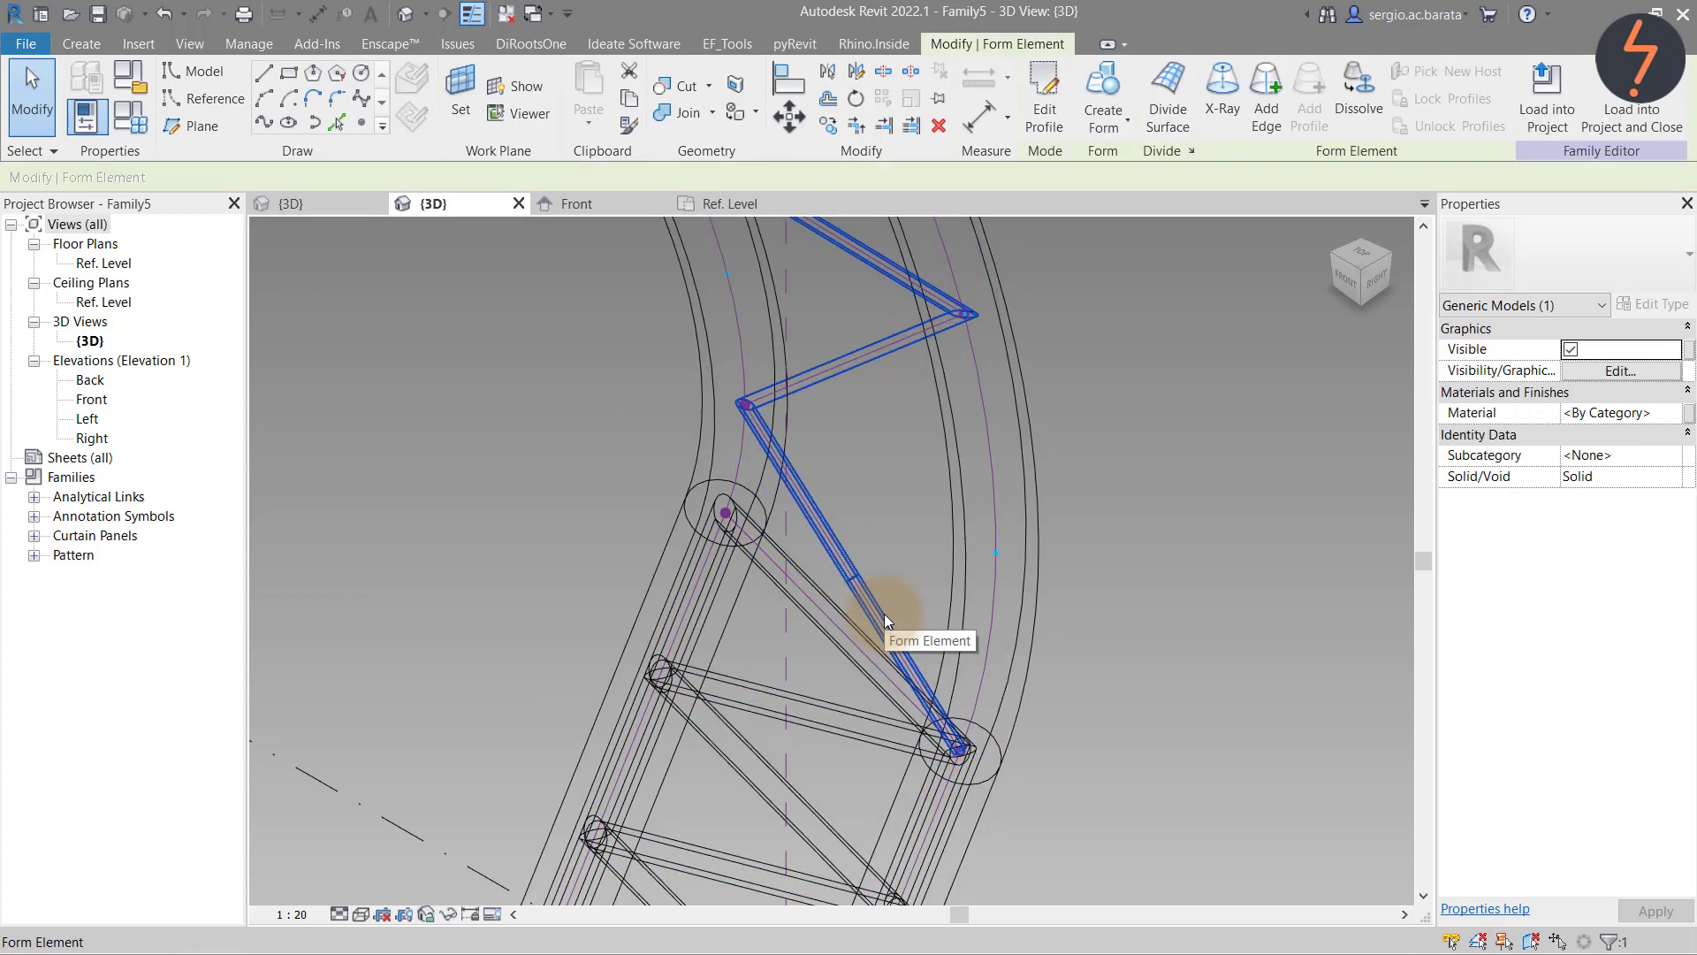
click(1222, 97)
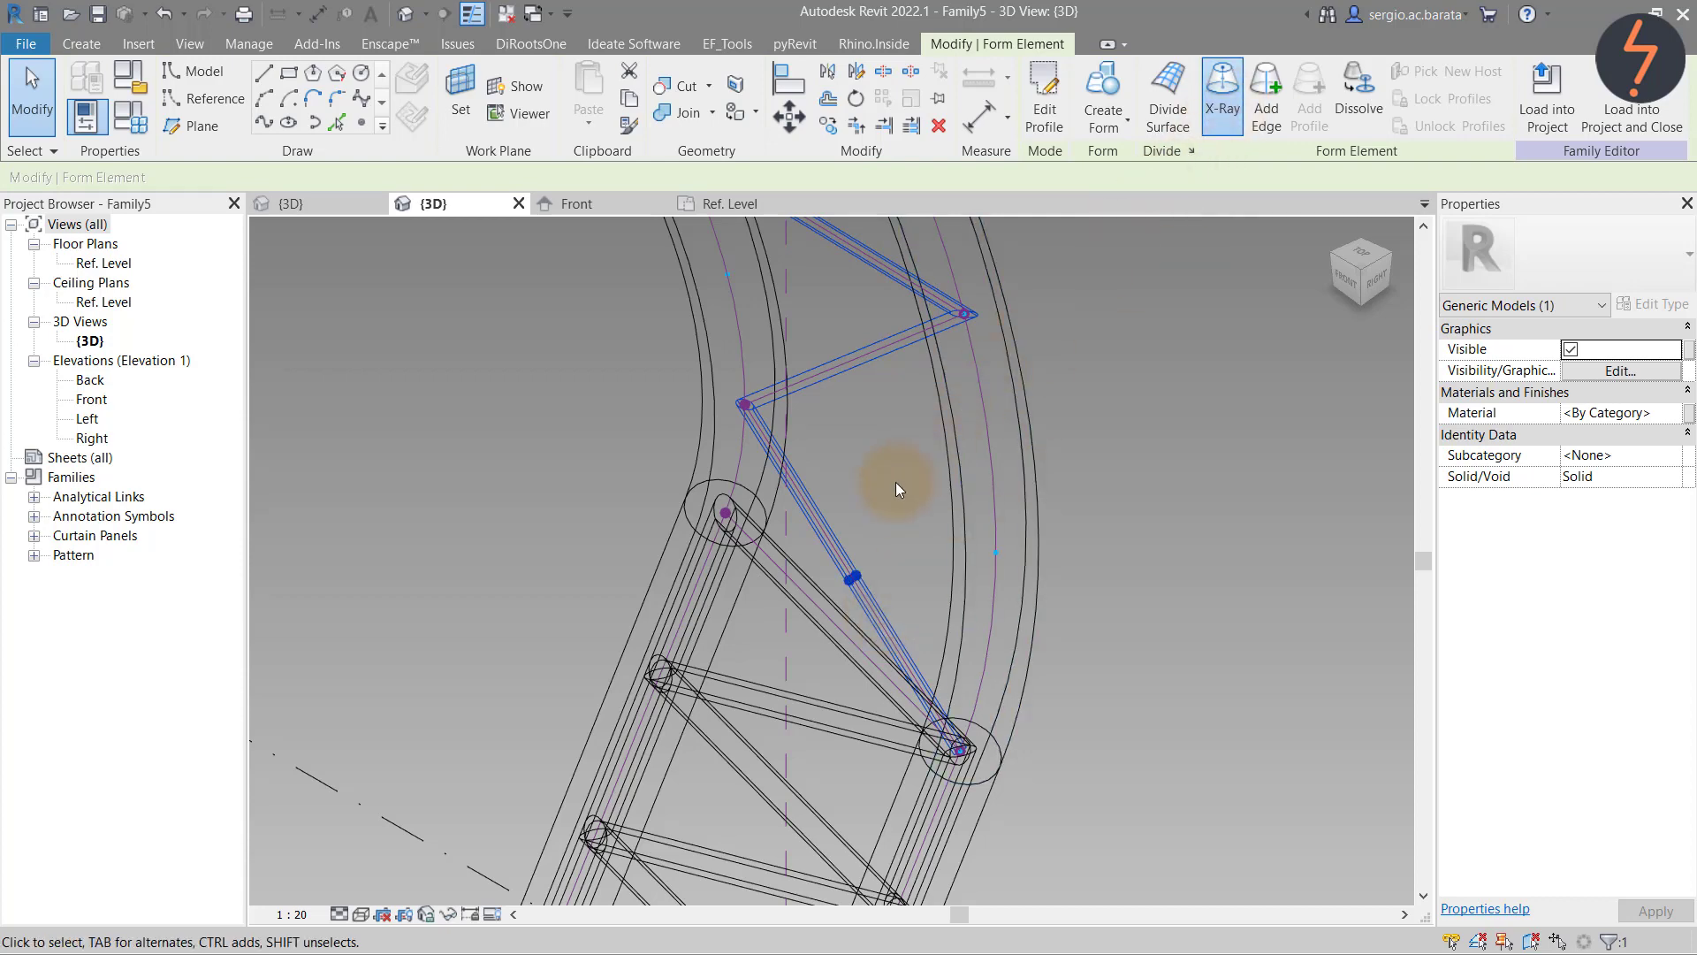
Set the diameter of the circular profile in the zigzag bracing form to 175
right_click(663, 445)
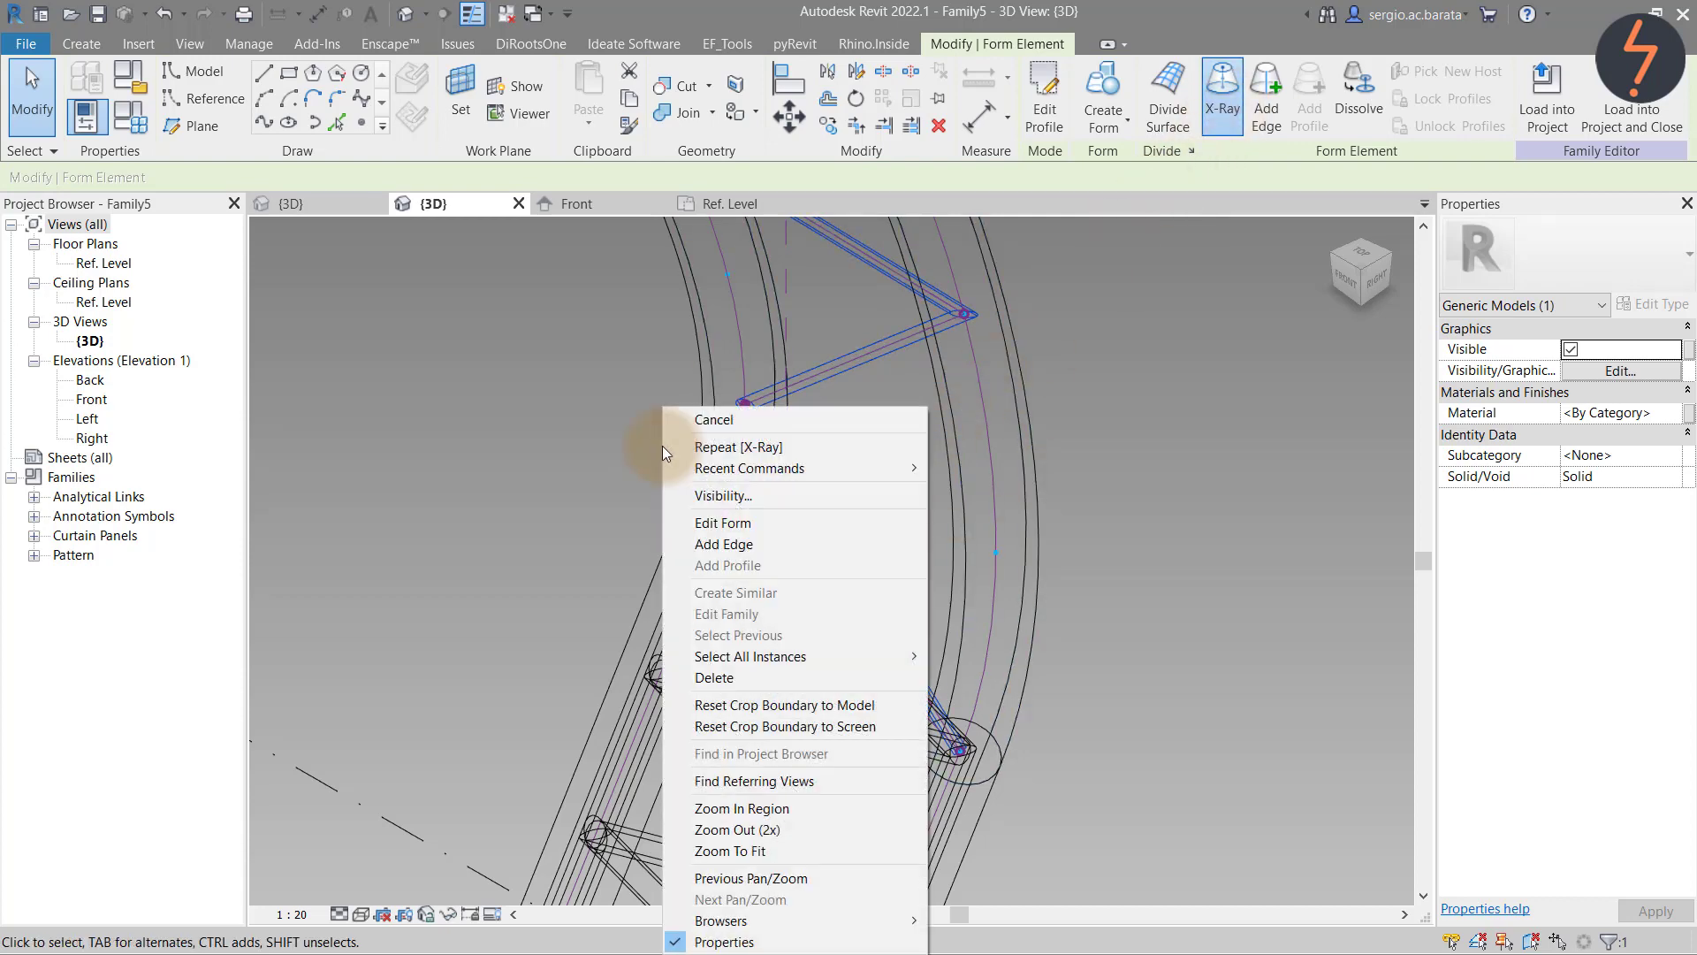
click(787, 807)
drag(796, 535, 912, 646)
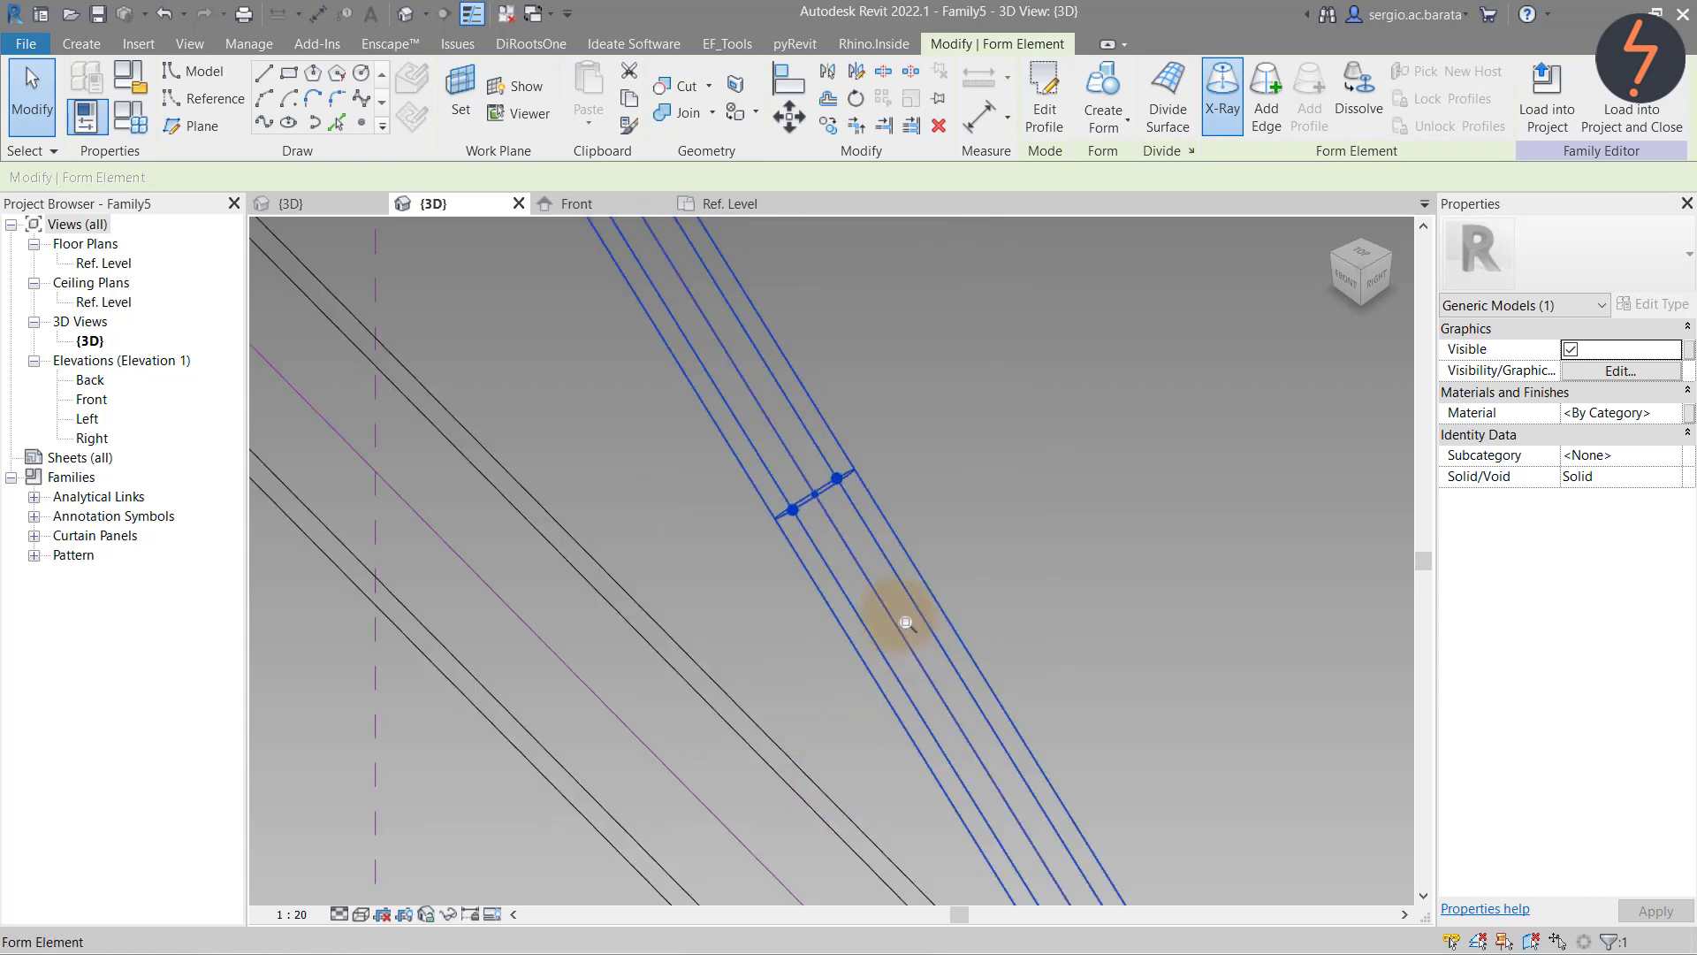
key(Tab)
click(818, 492)
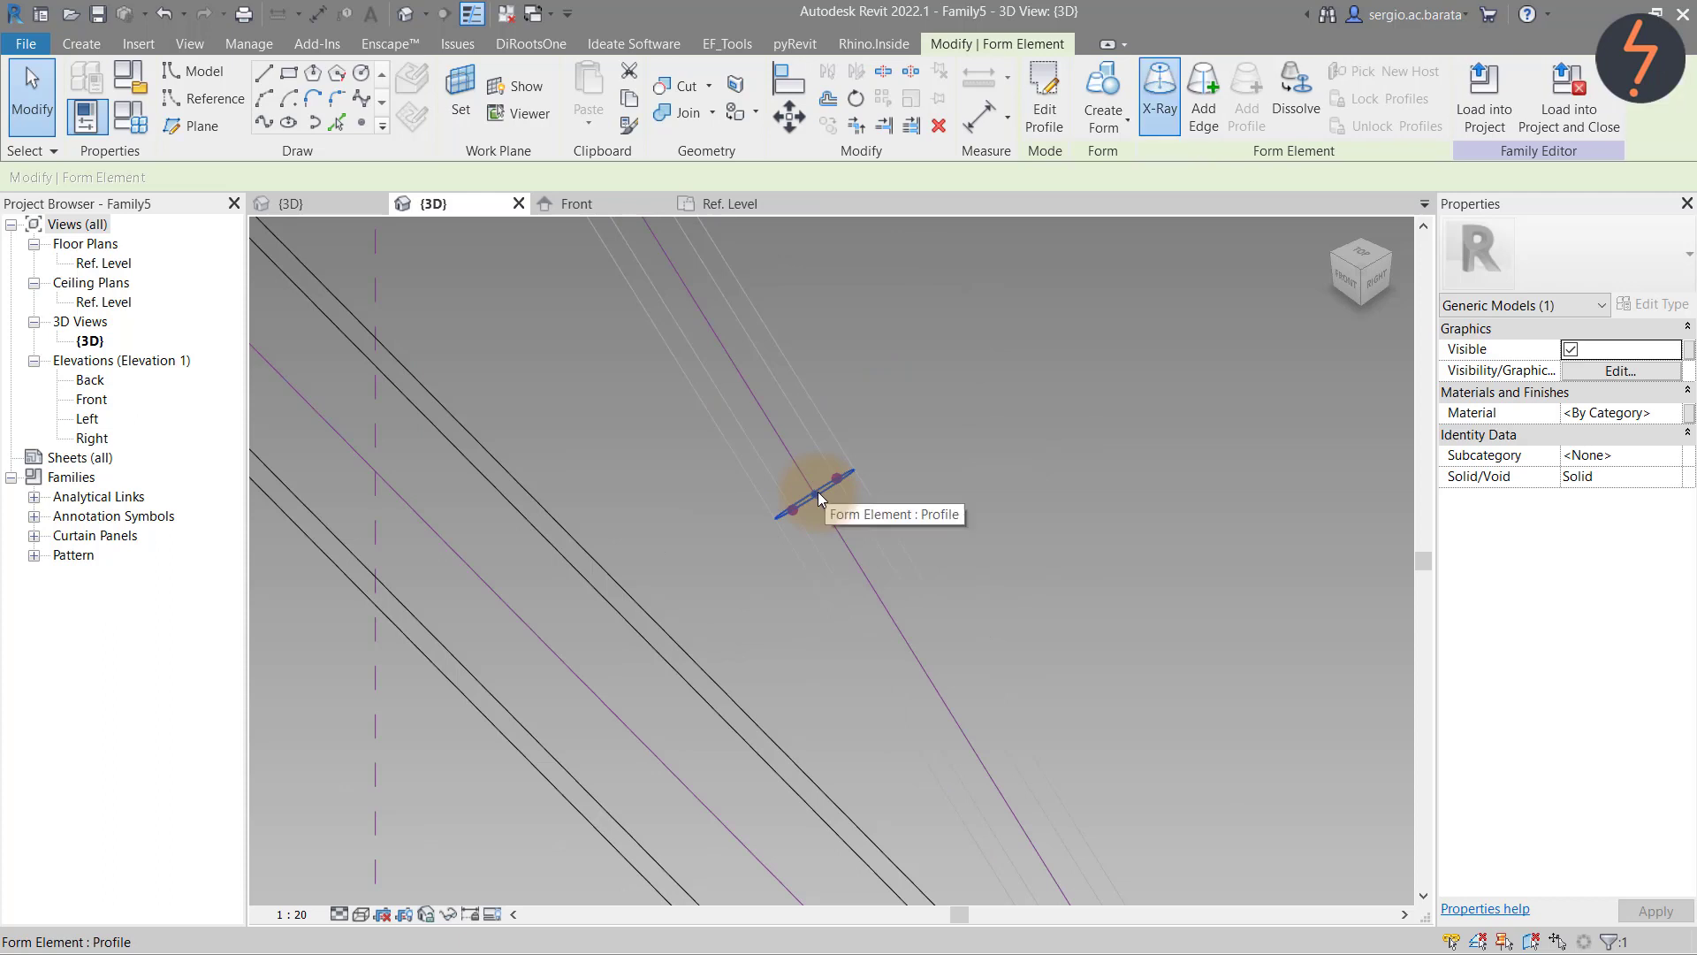
click(818, 492)
click(819, 484)
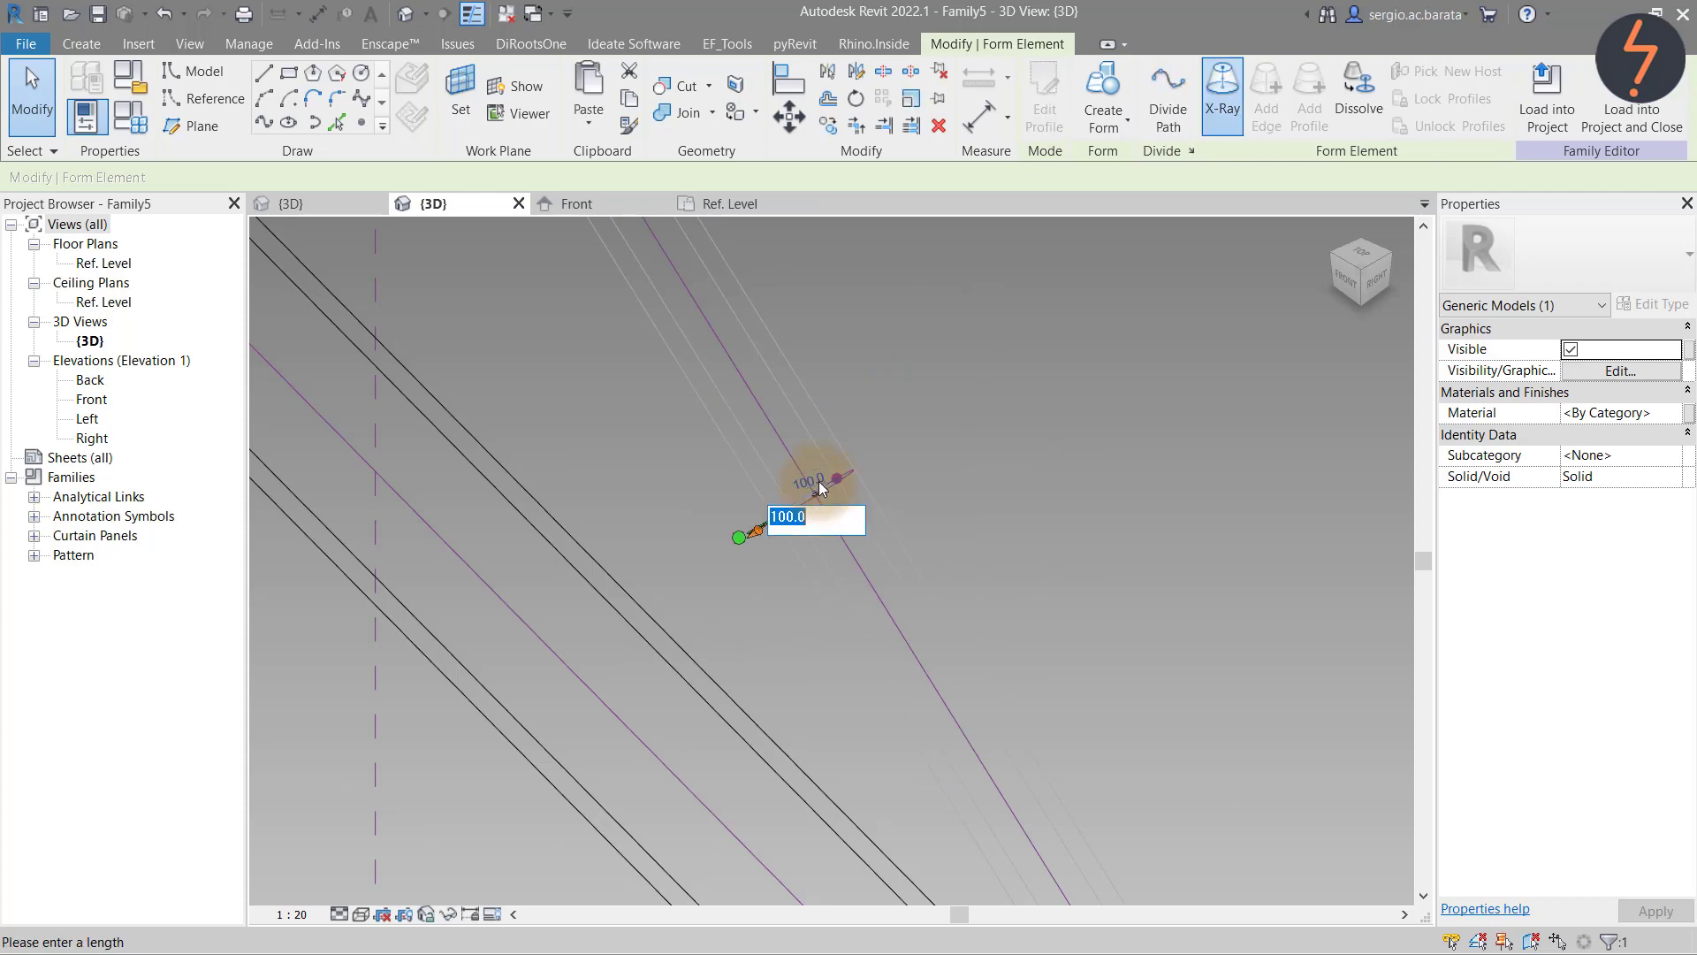
text(175)
key(Return)
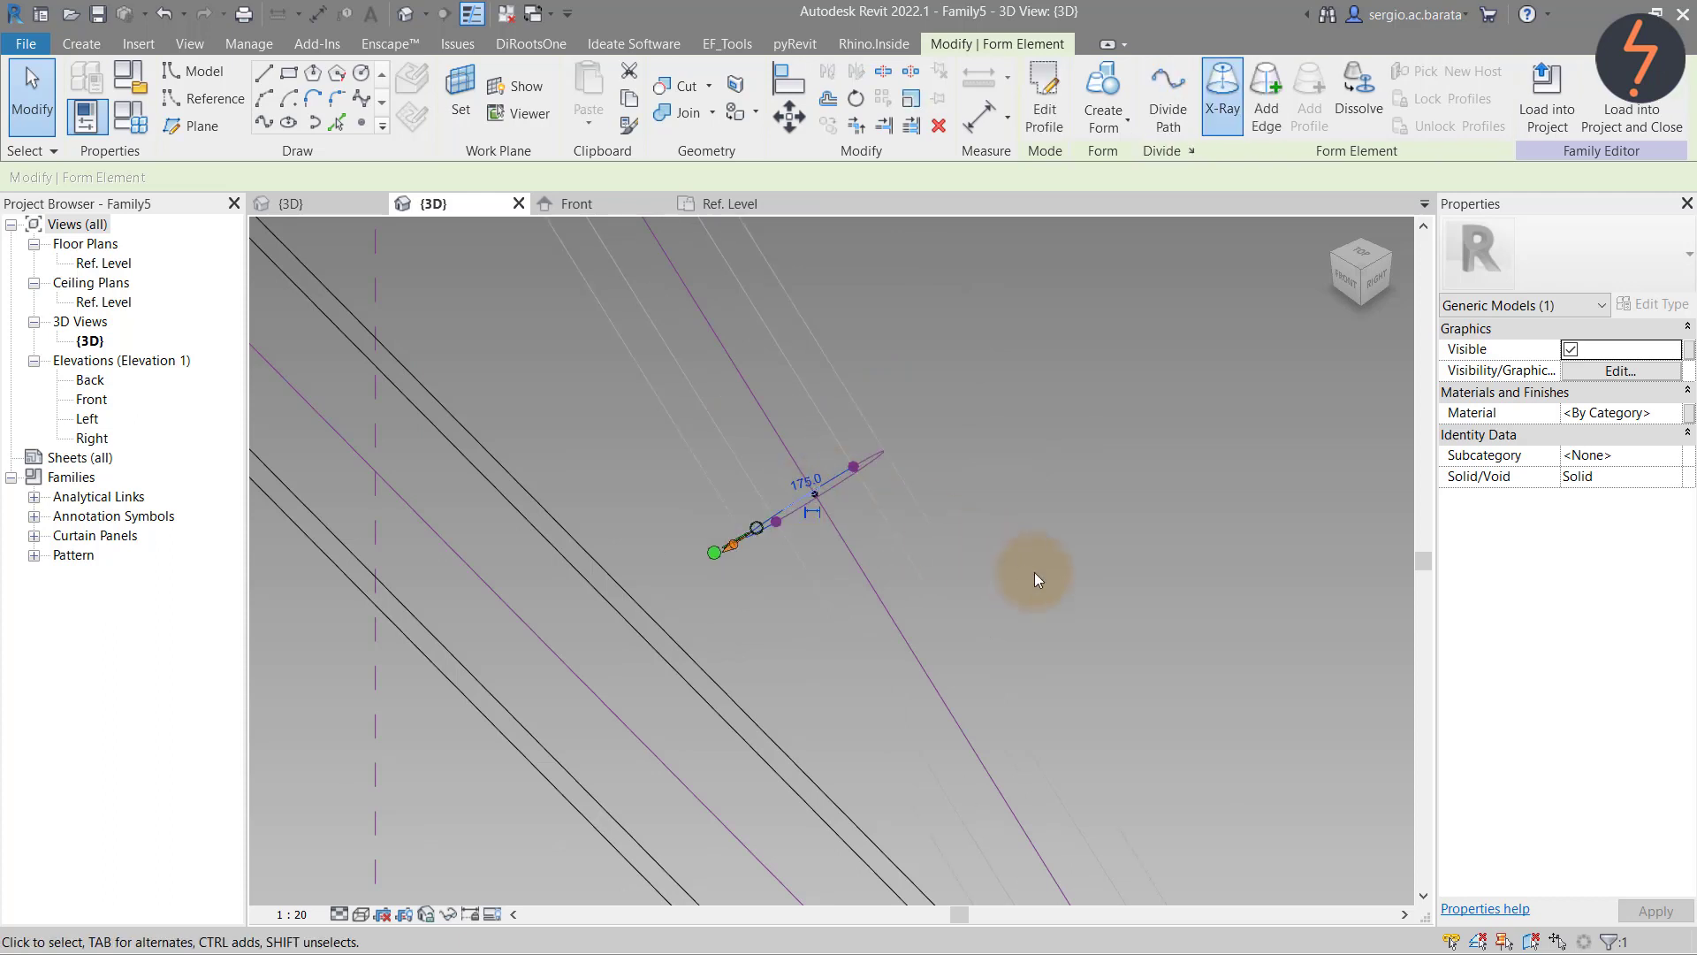
click(1034, 571)
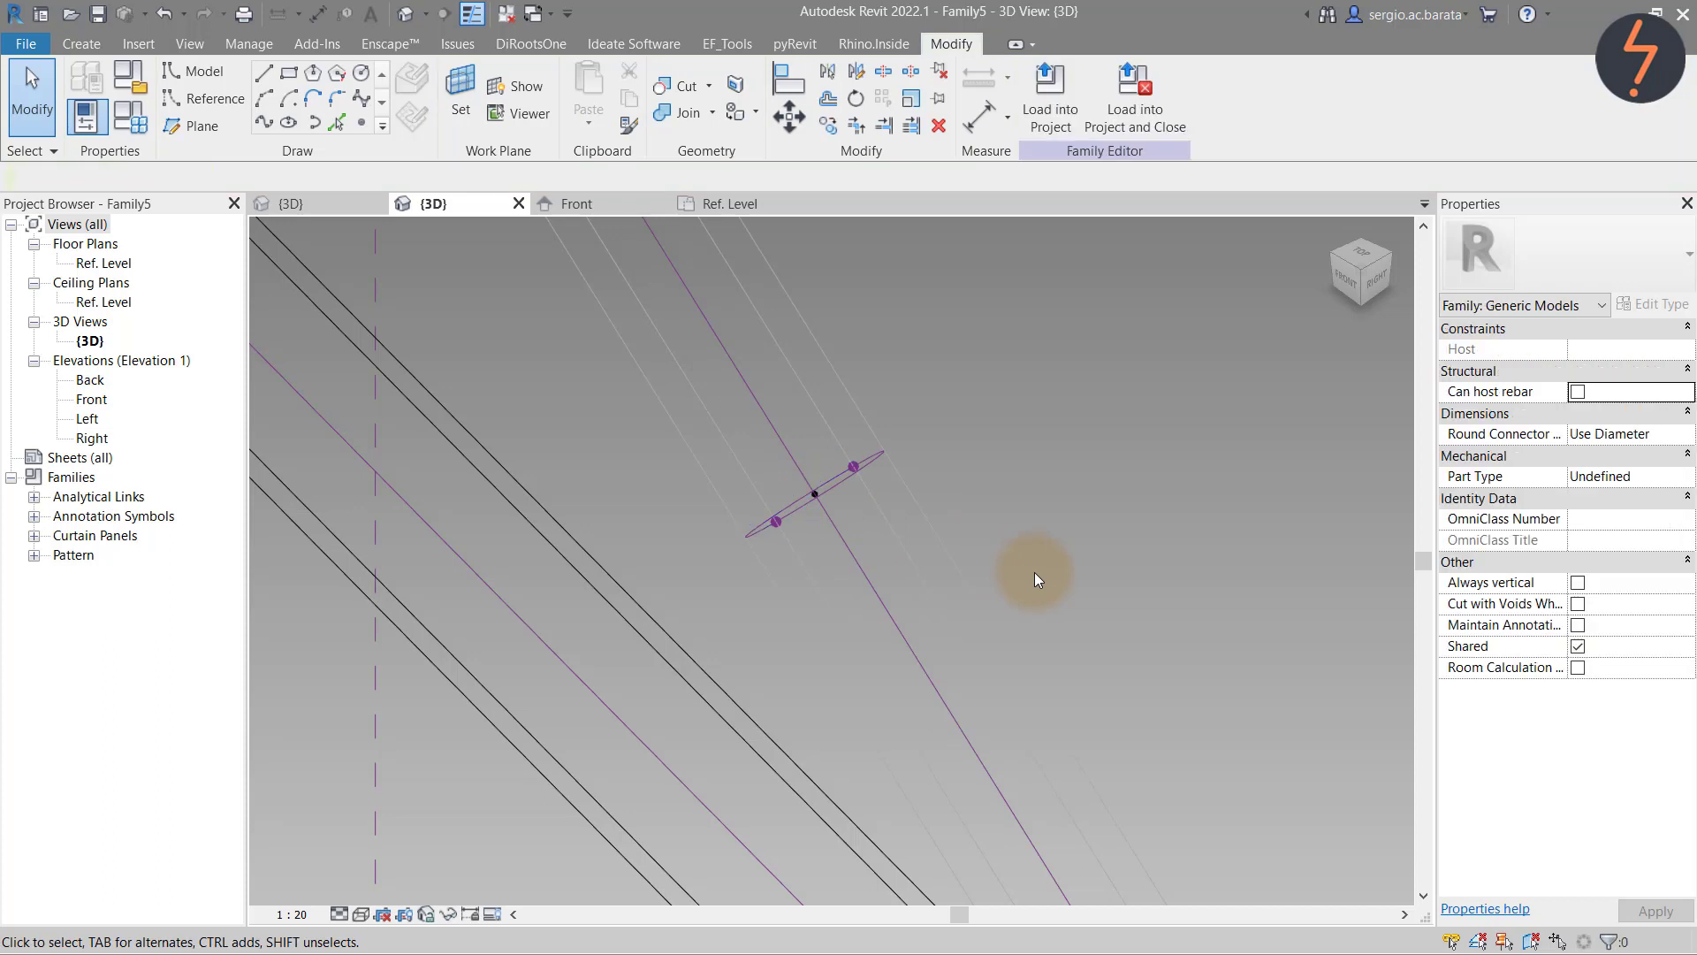
Turn off X-Ray for the zigzag bracing form and display the whole truss Shaded in the 3D view
click(981, 583)
click(1222, 97)
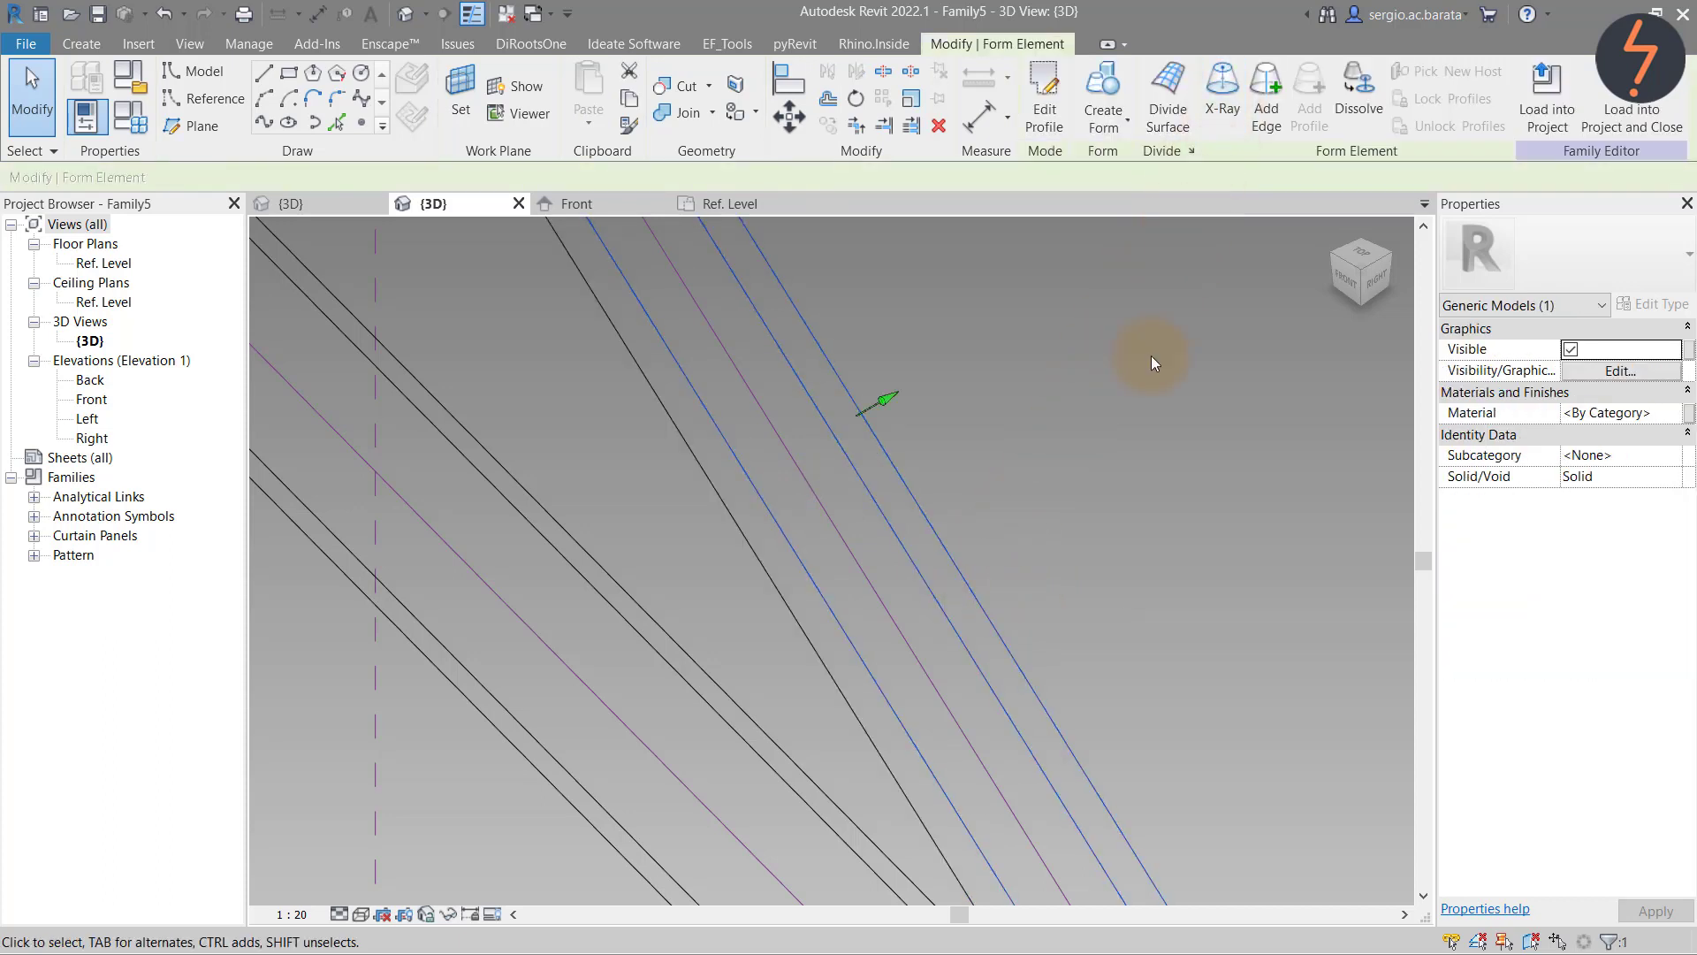
click(1115, 470)
right_click(1115, 470)
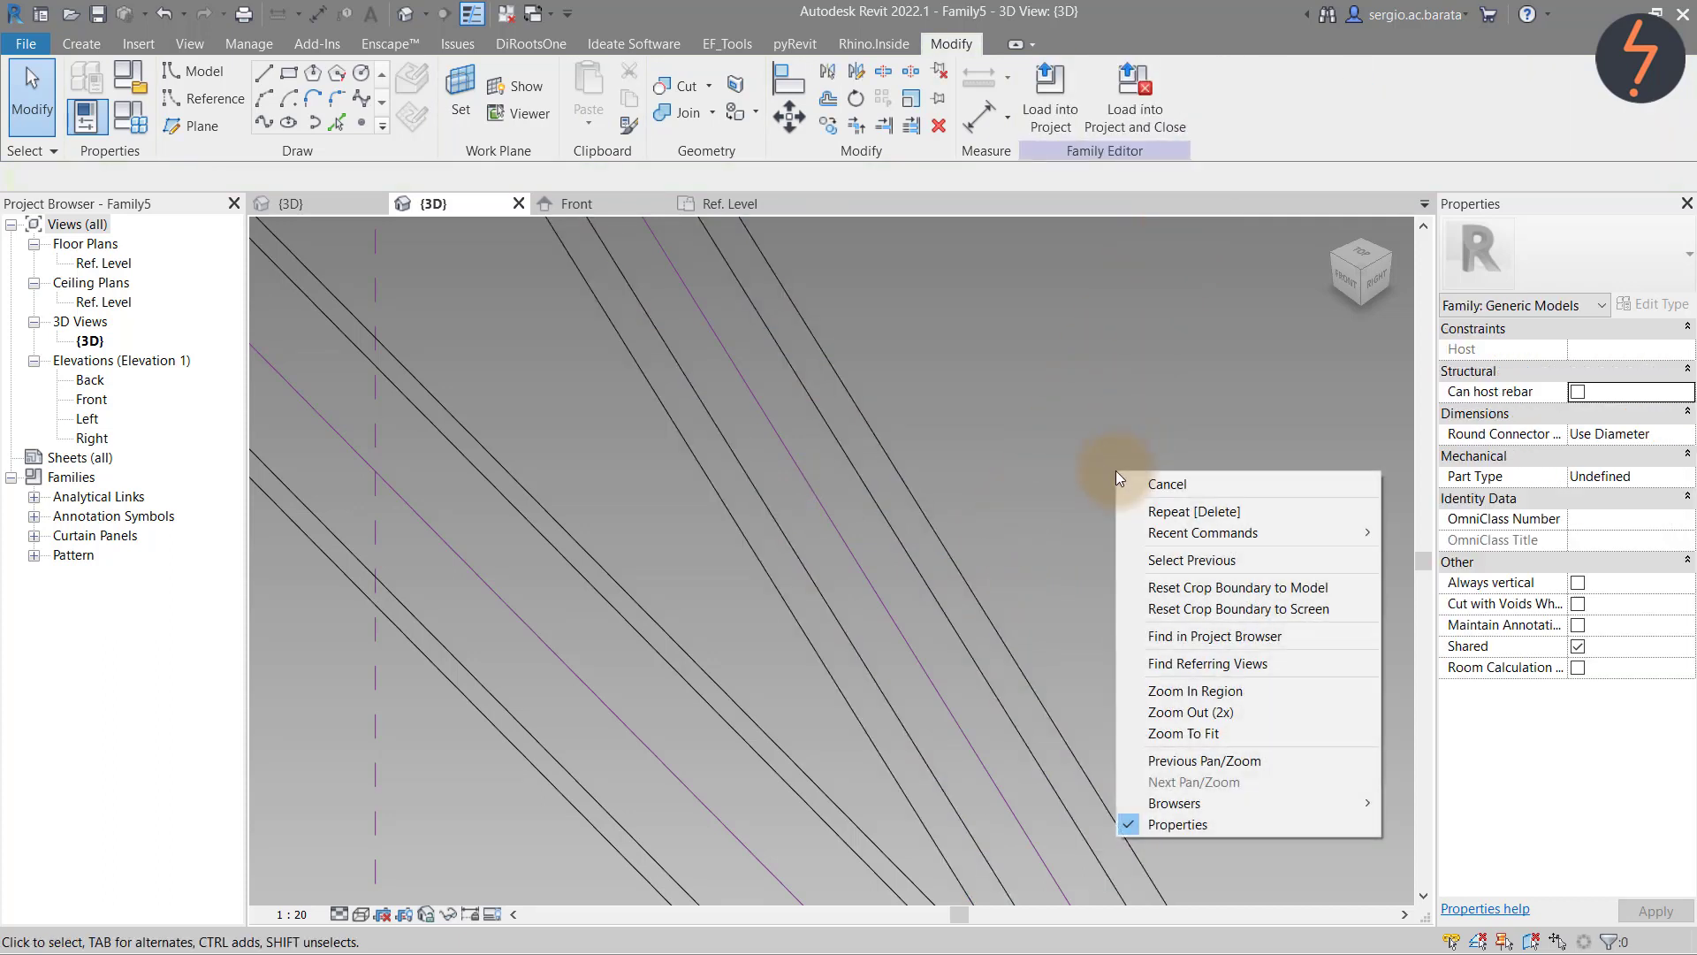
click(1206, 734)
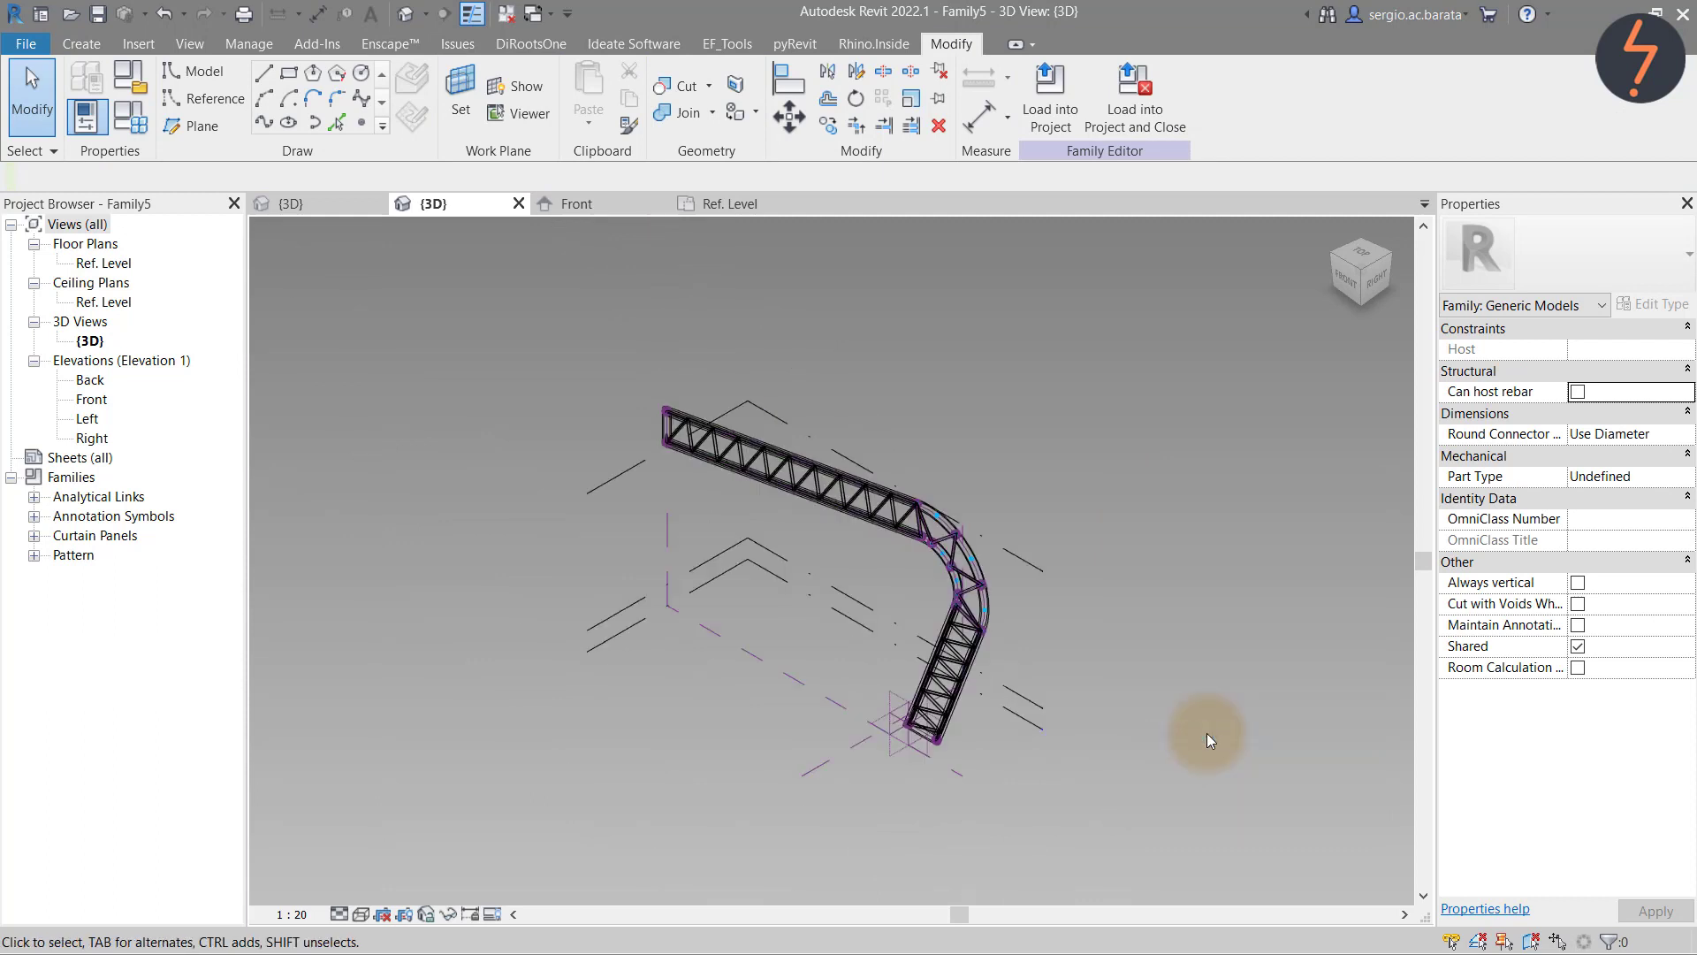
click(362, 914)
click(380, 847)
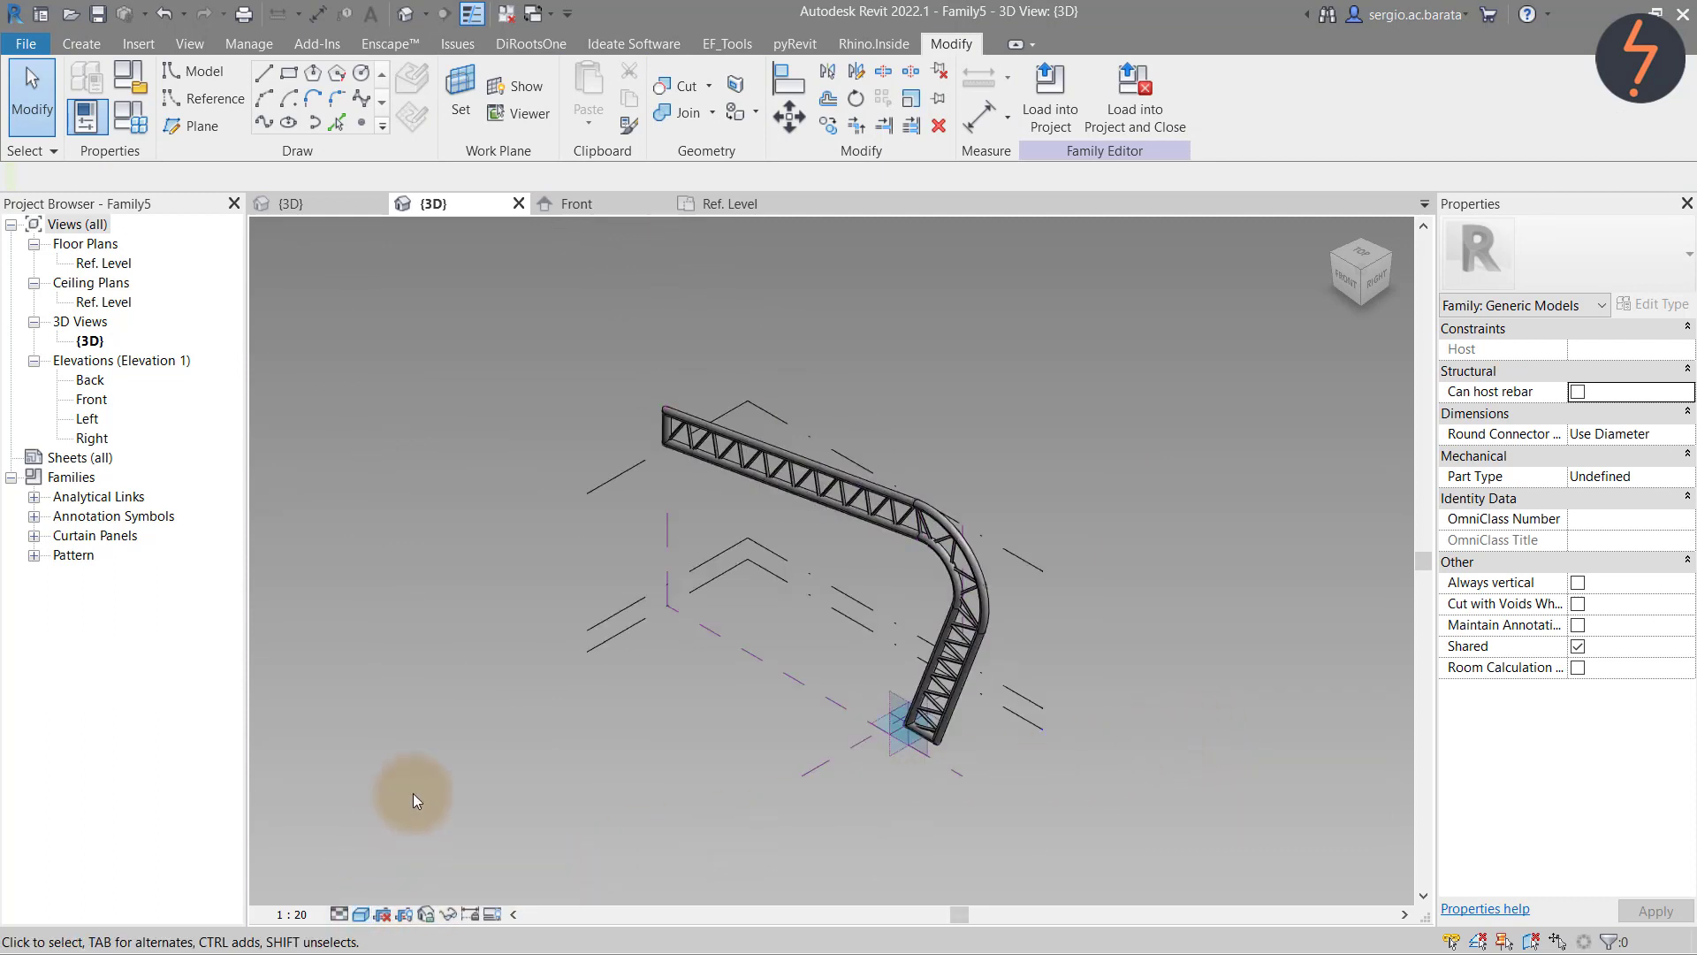
In the Front elevation, make the reference point at the inner foot of the truss adaptive
click(558, 204)
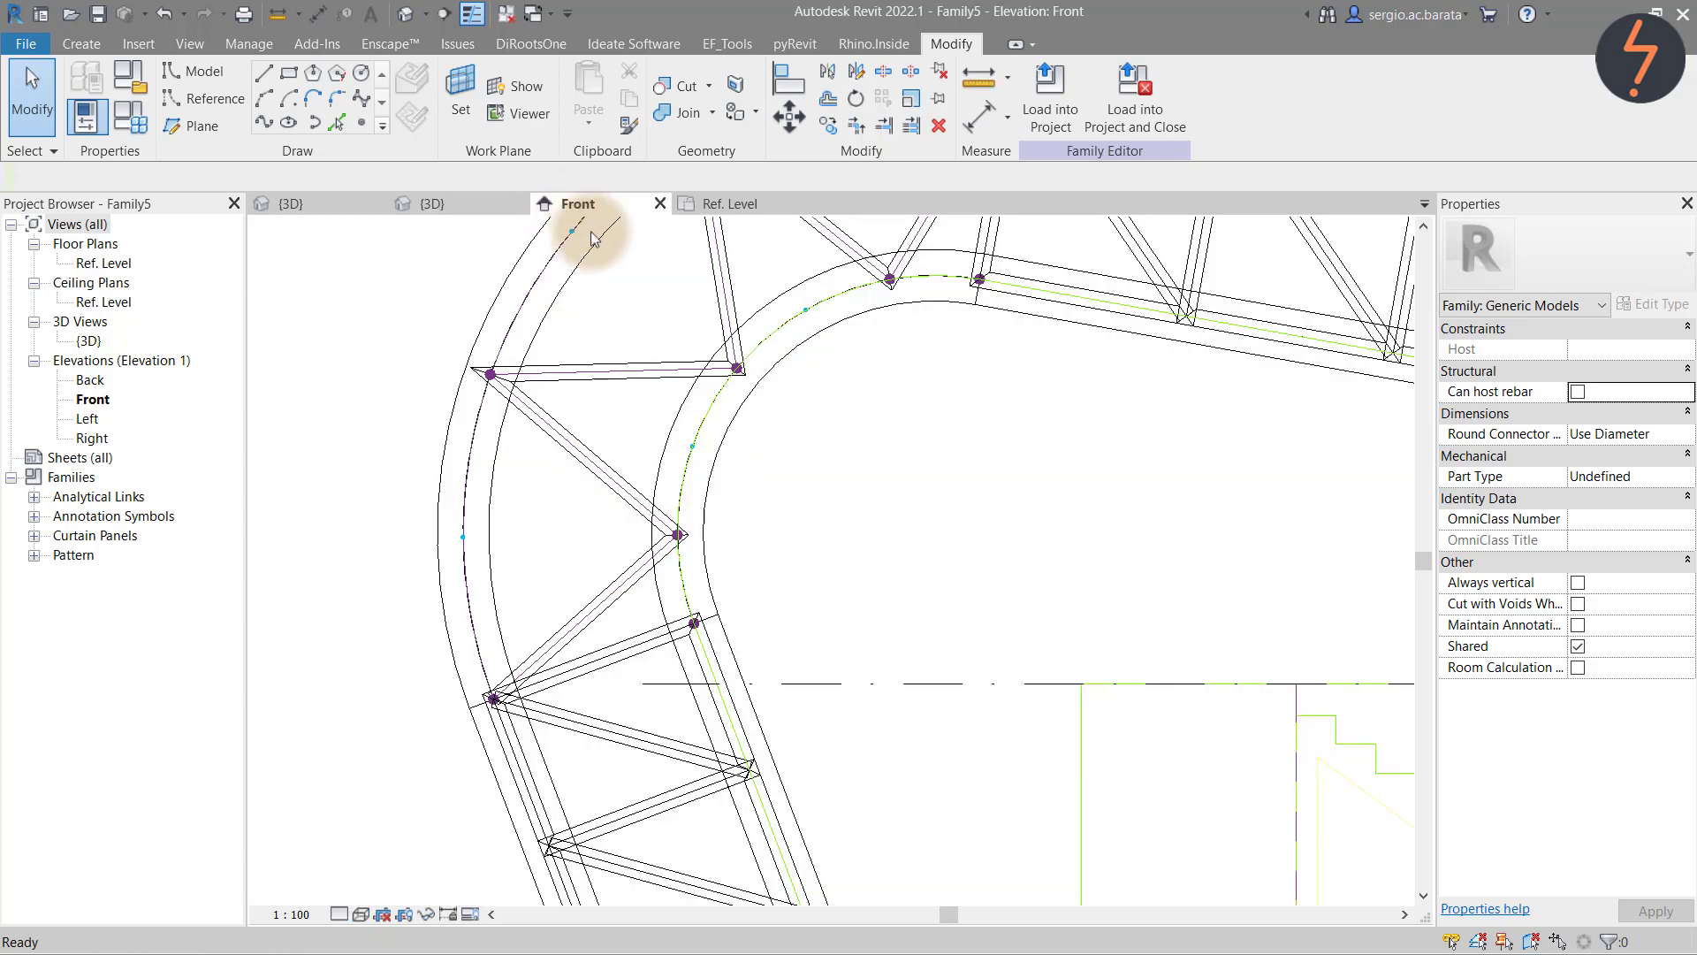
right_click(847, 454)
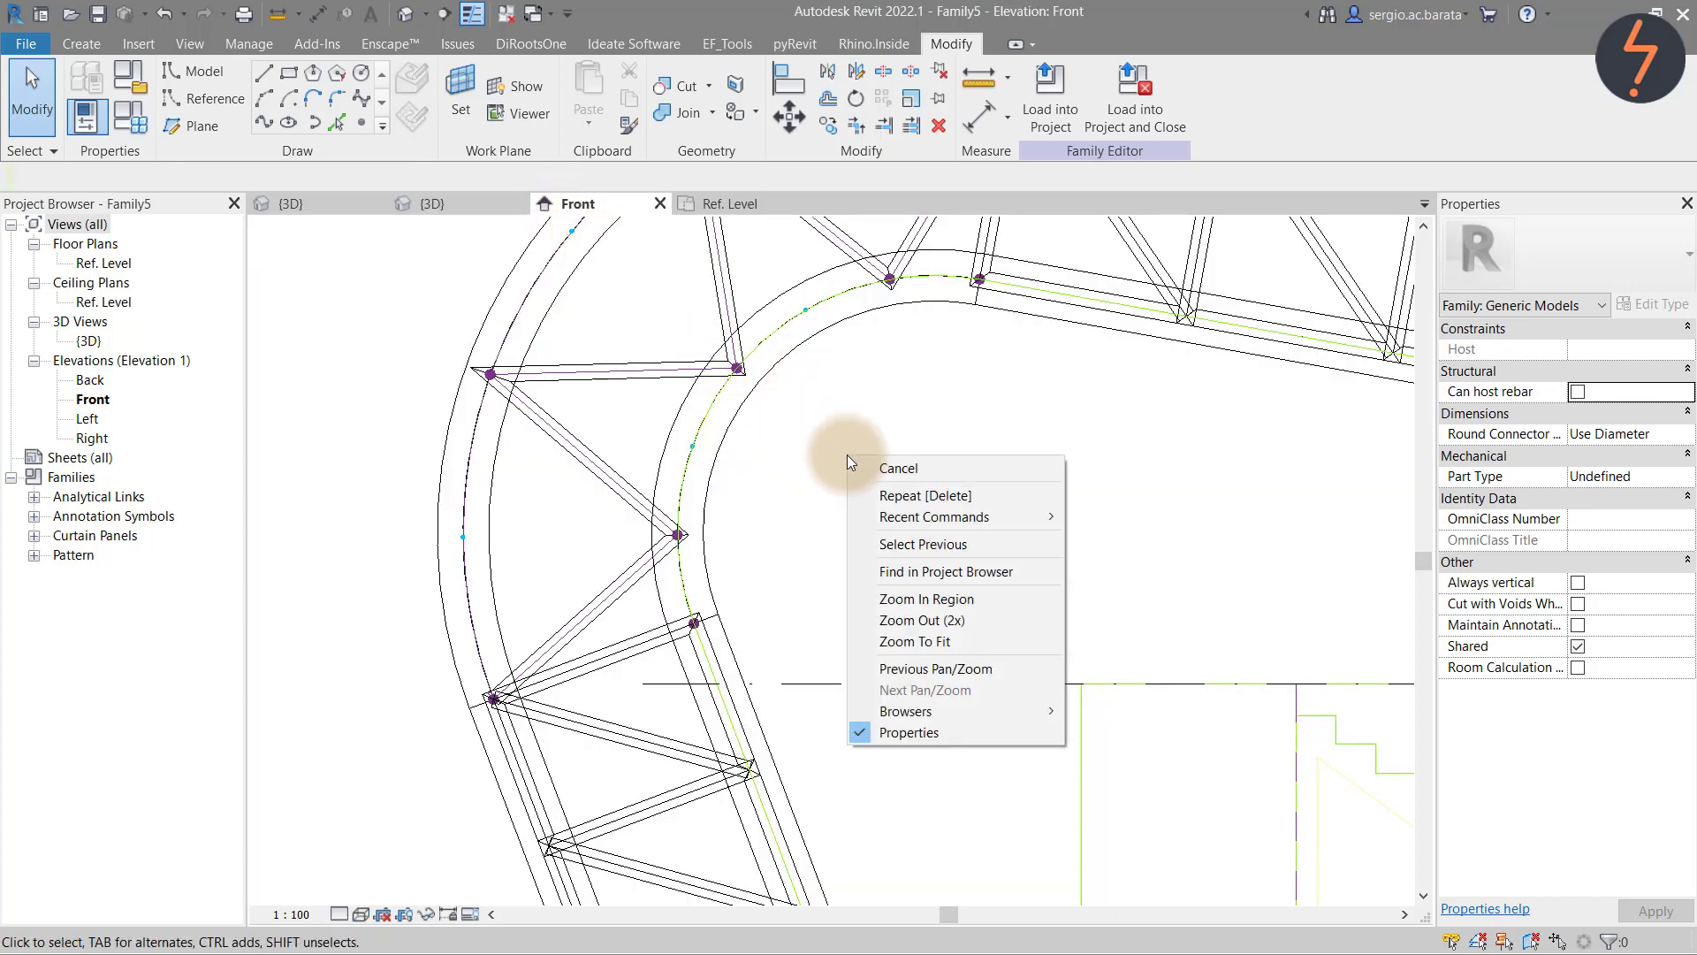
click(929, 645)
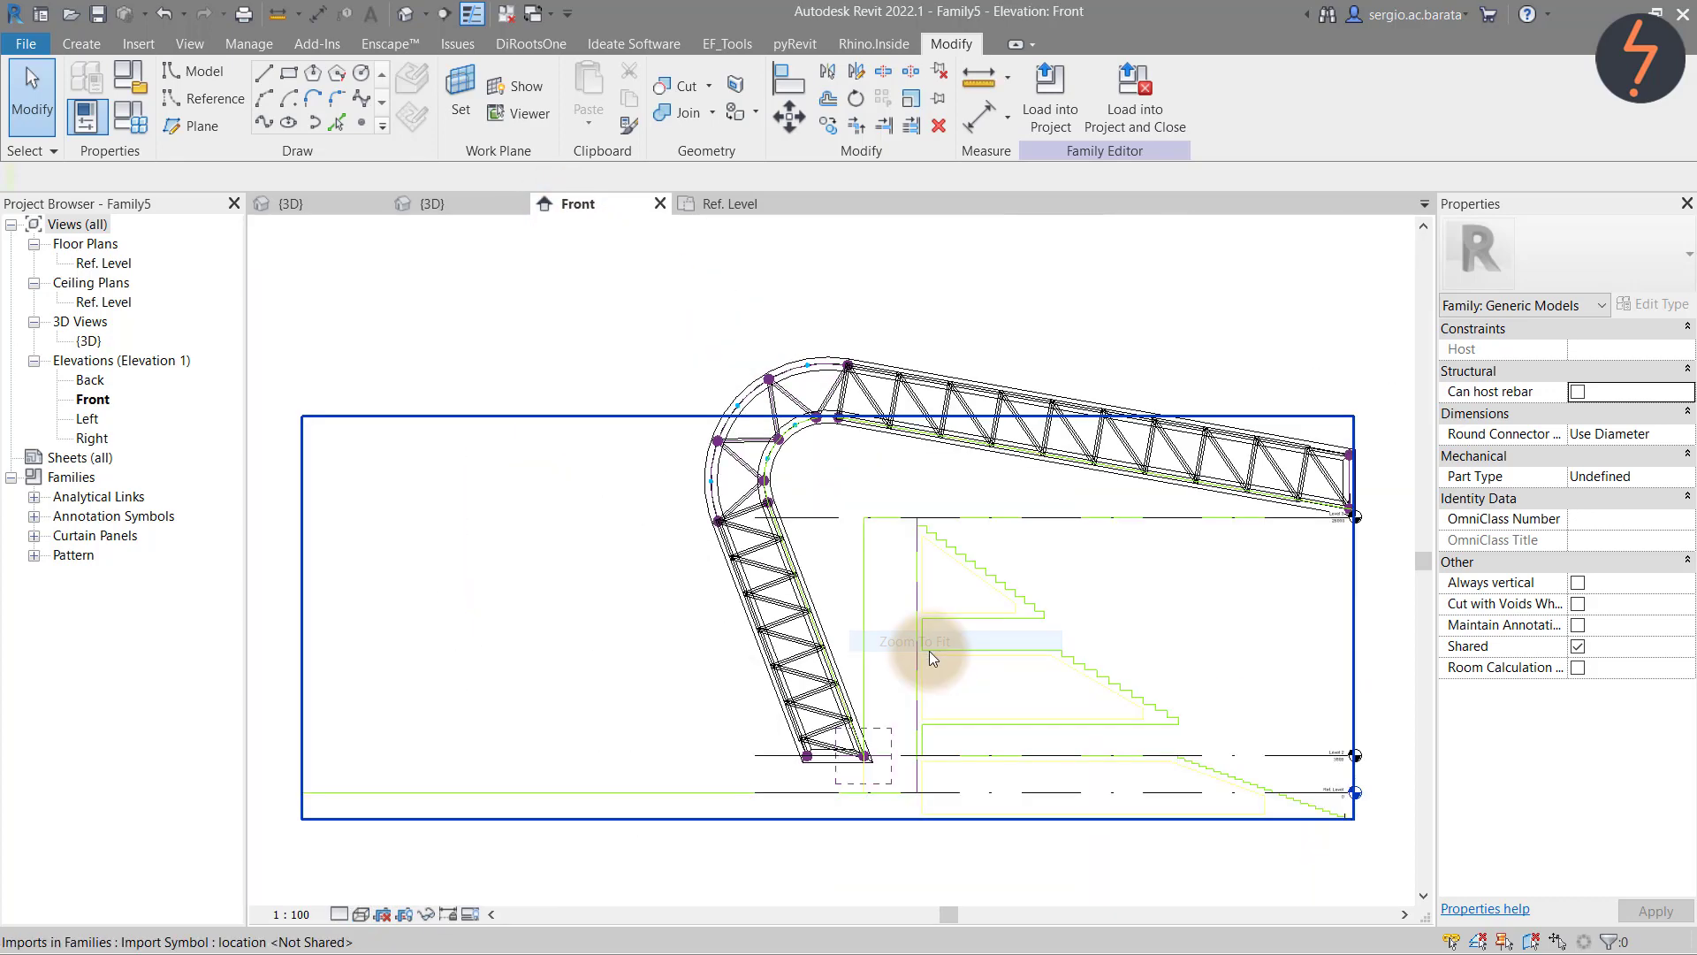
click(898, 771)
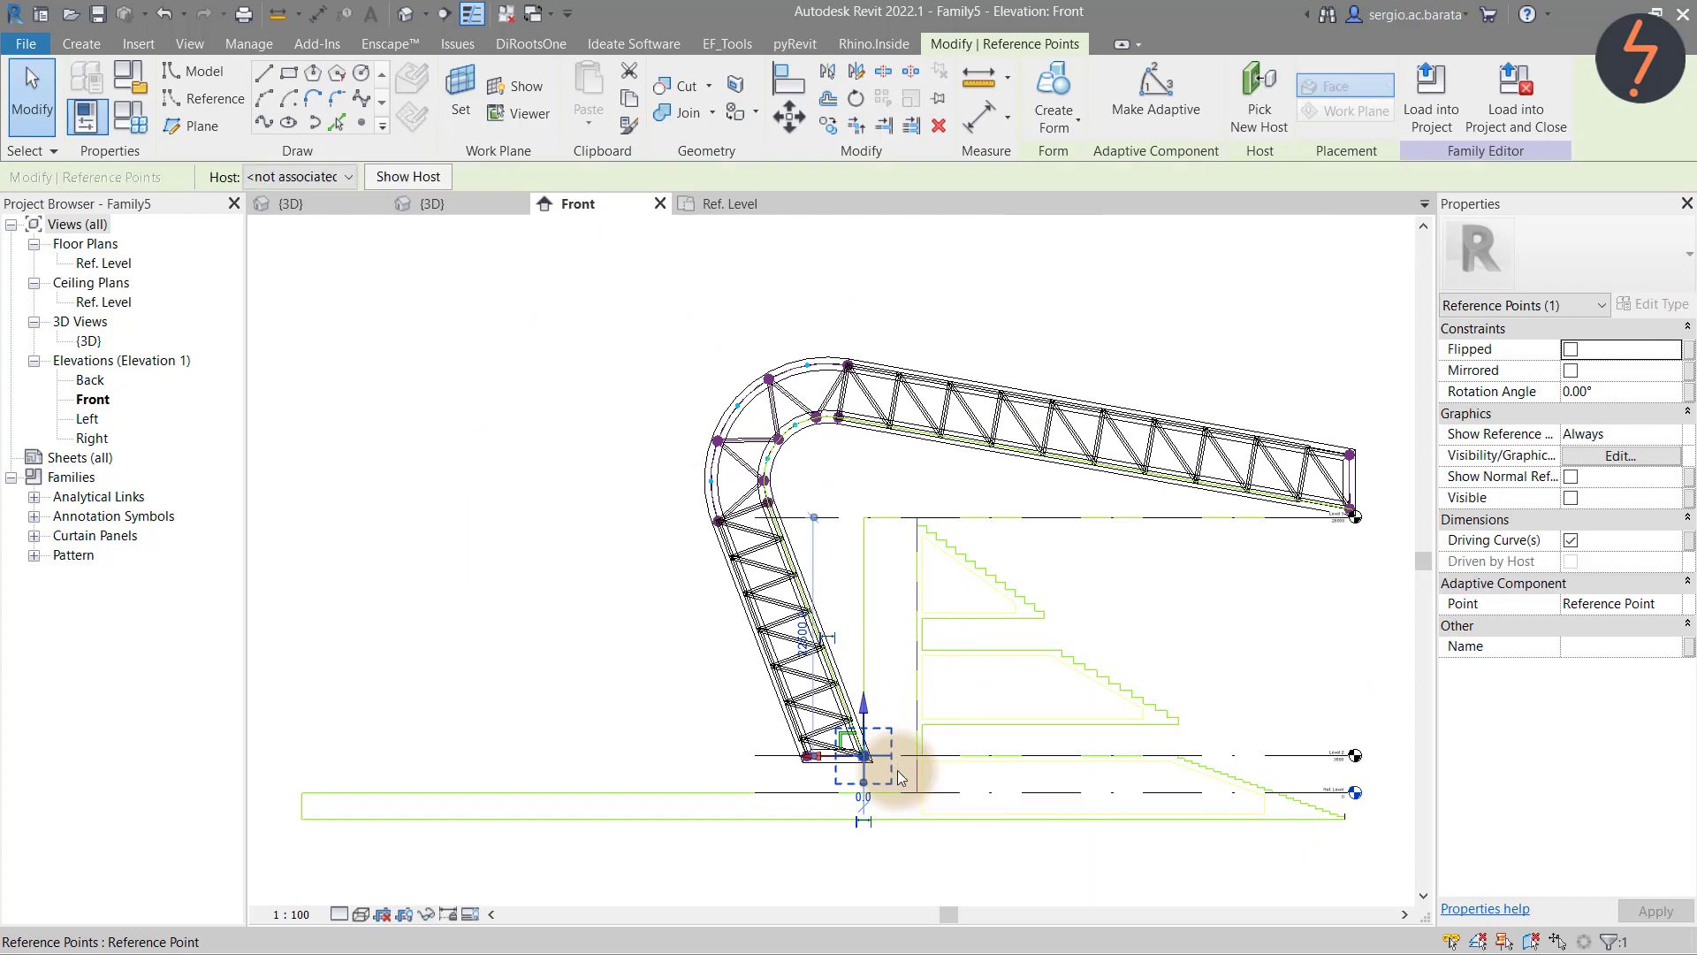
click(1155, 93)
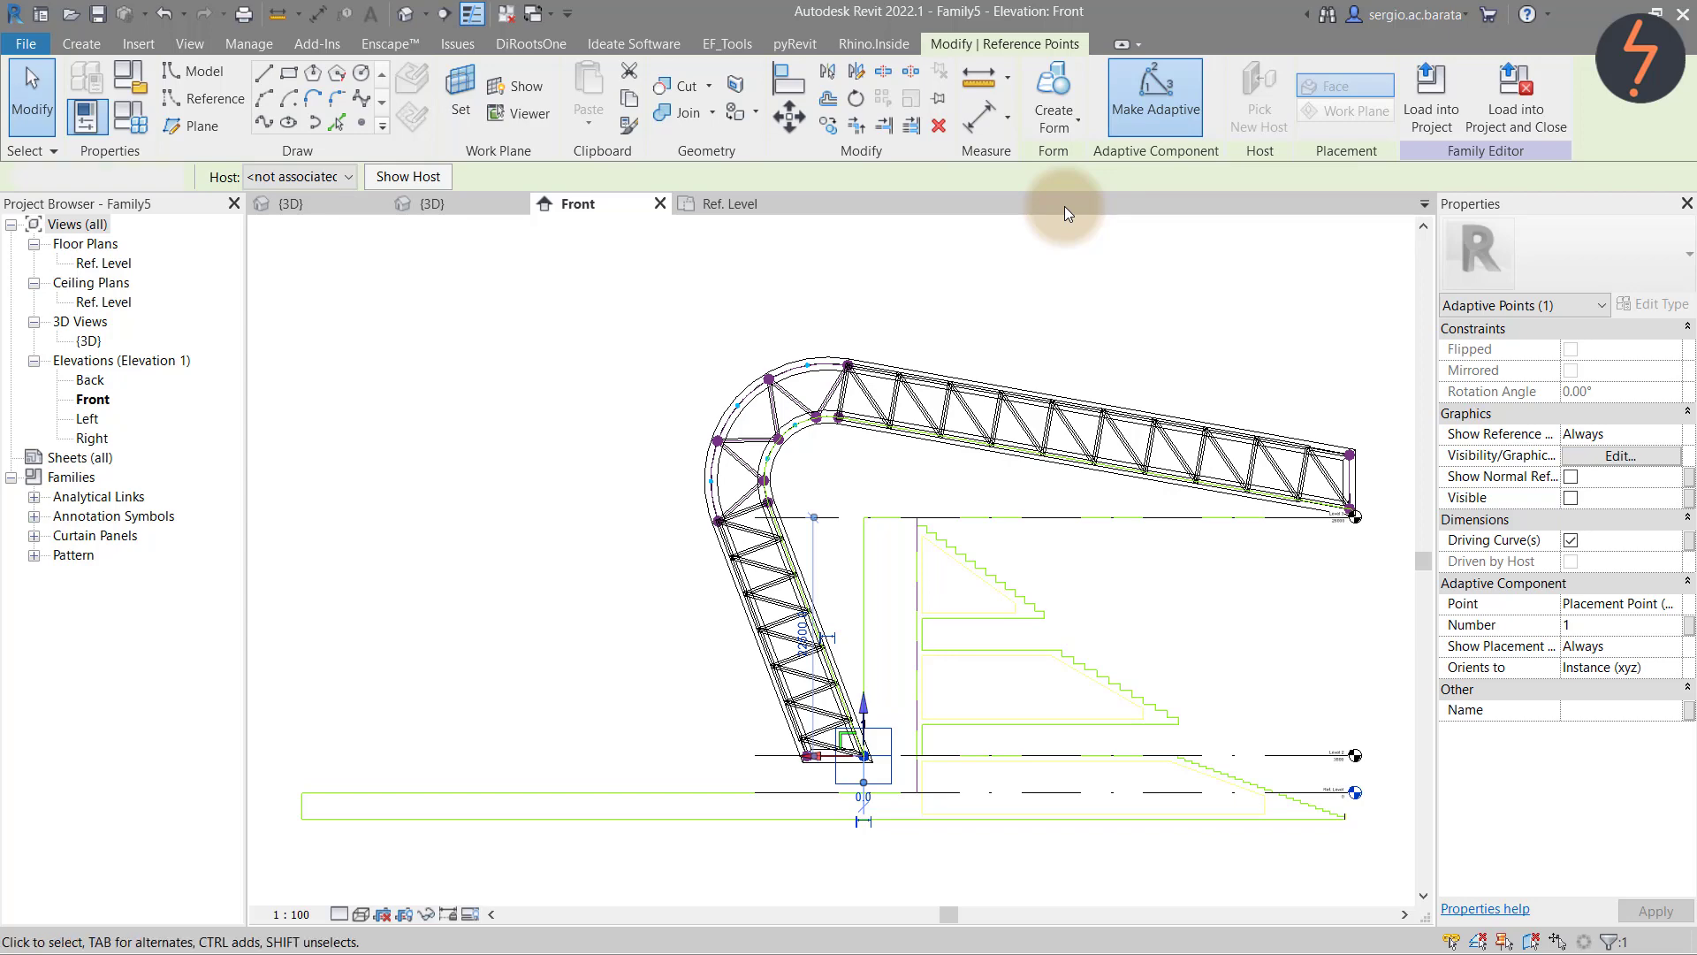
key(Escape)
Place a reference point on the Center (Front/Back) plane where Level 3 meets the vertical reference line and make it adaptive
click(361, 122)
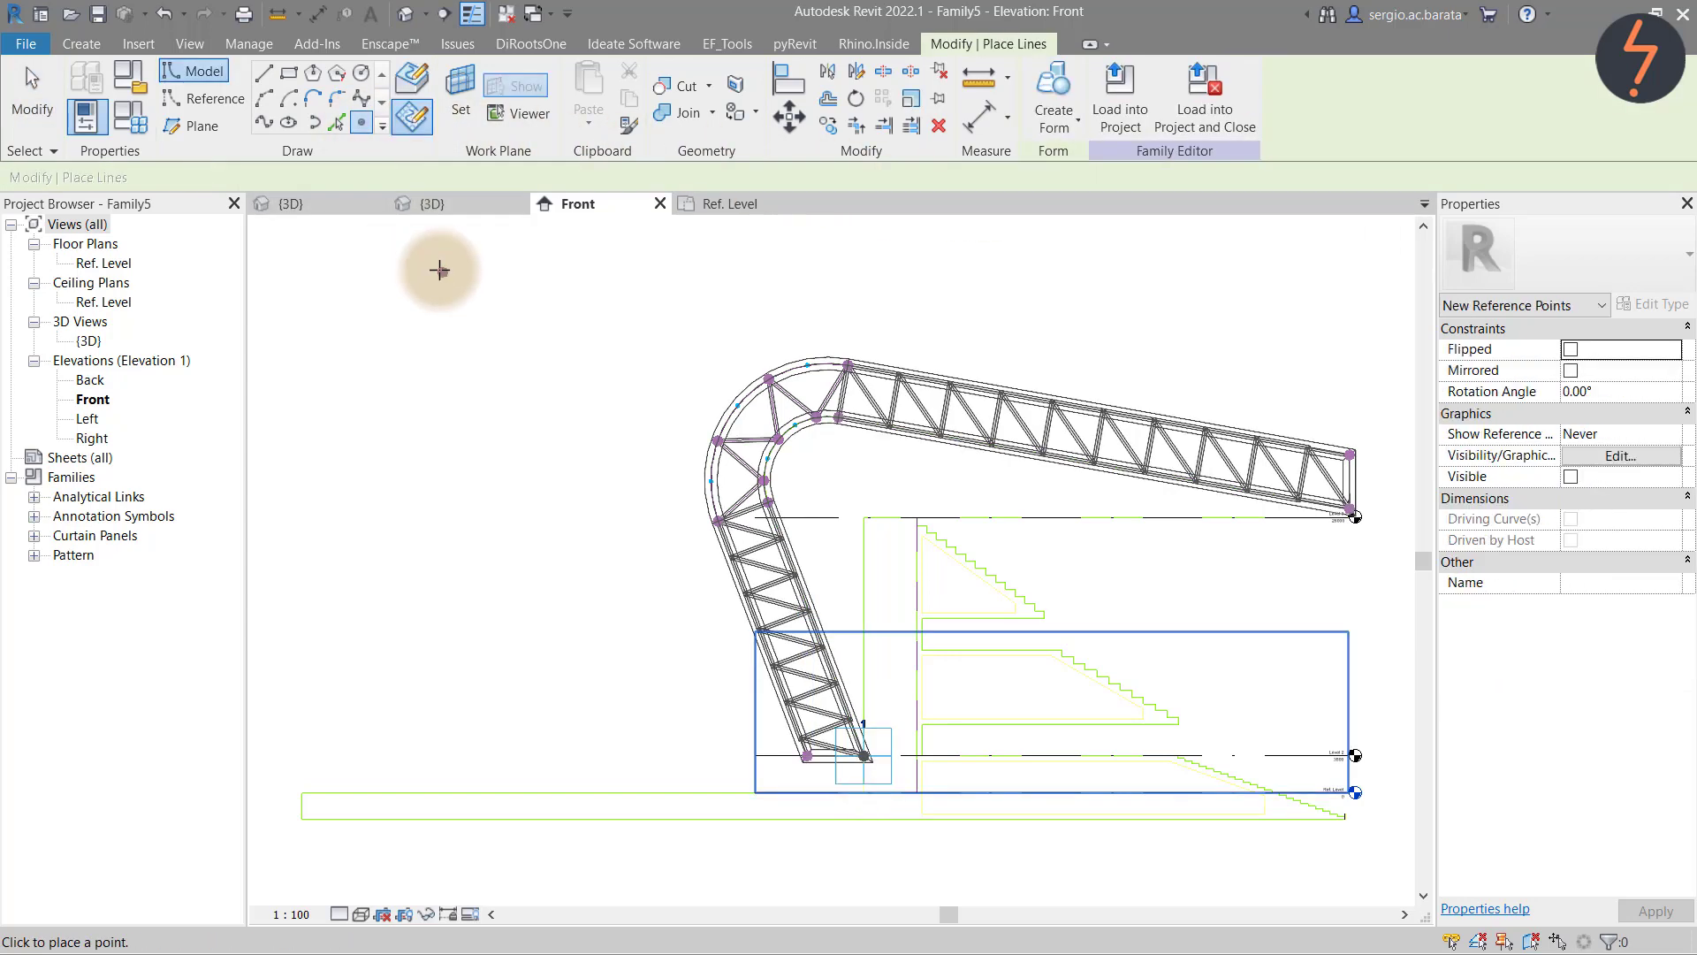
click(390, 176)
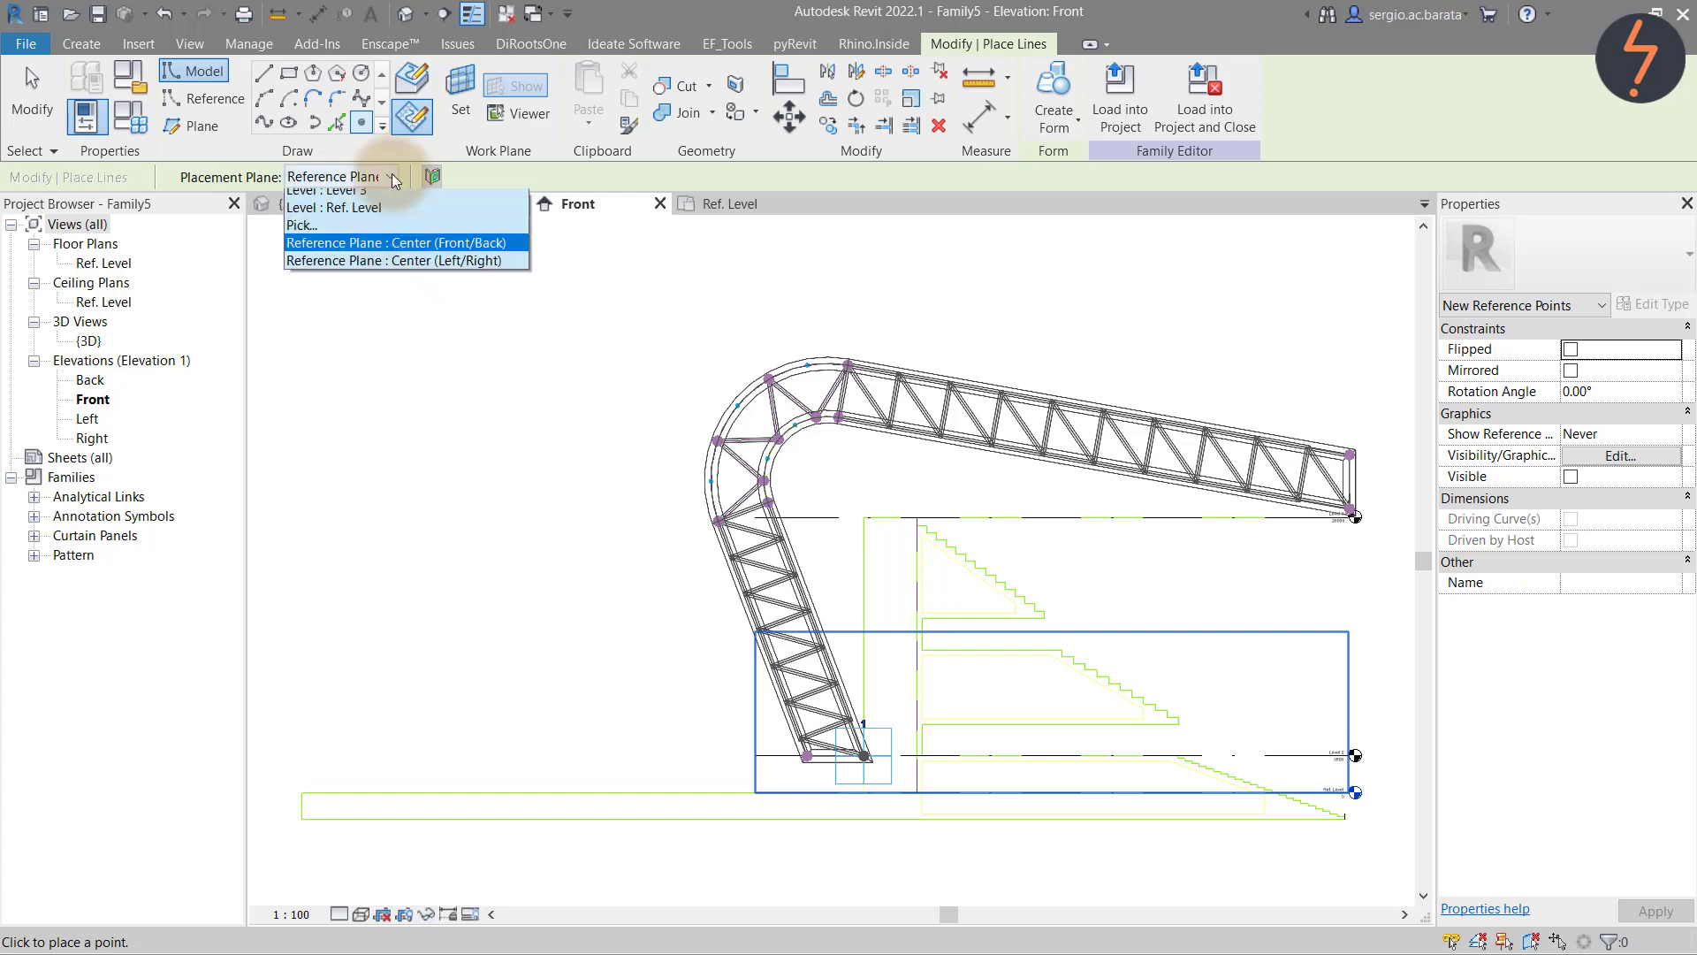
click(391, 176)
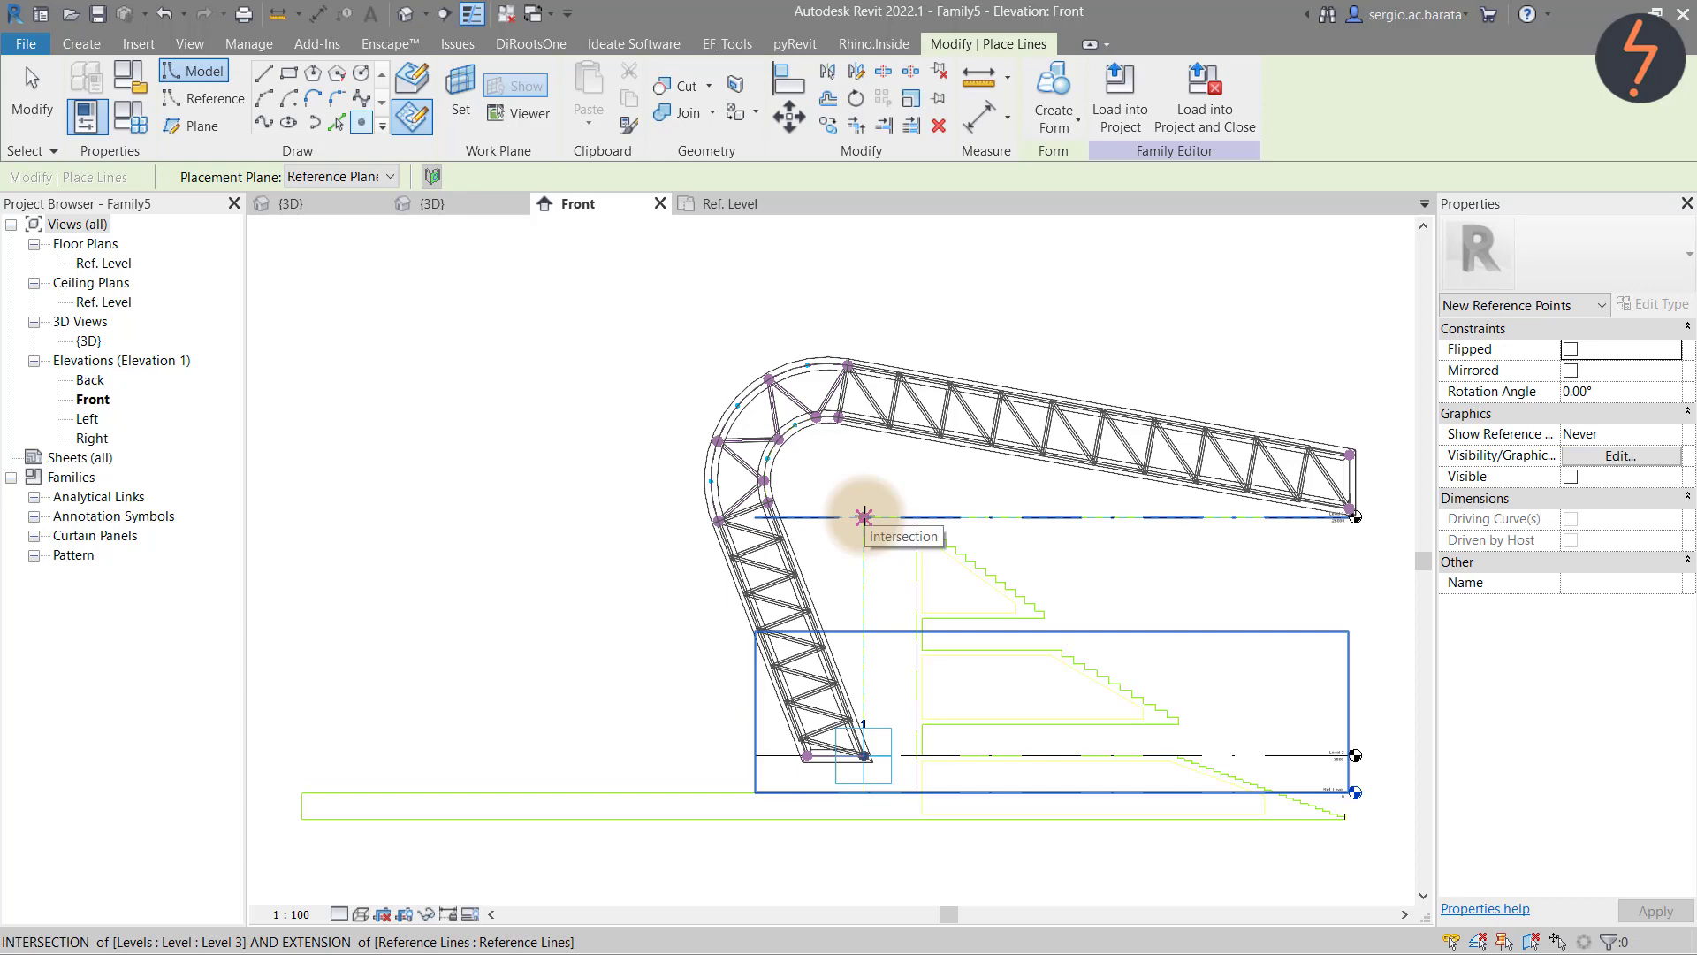
click(864, 516)
key(Escape)
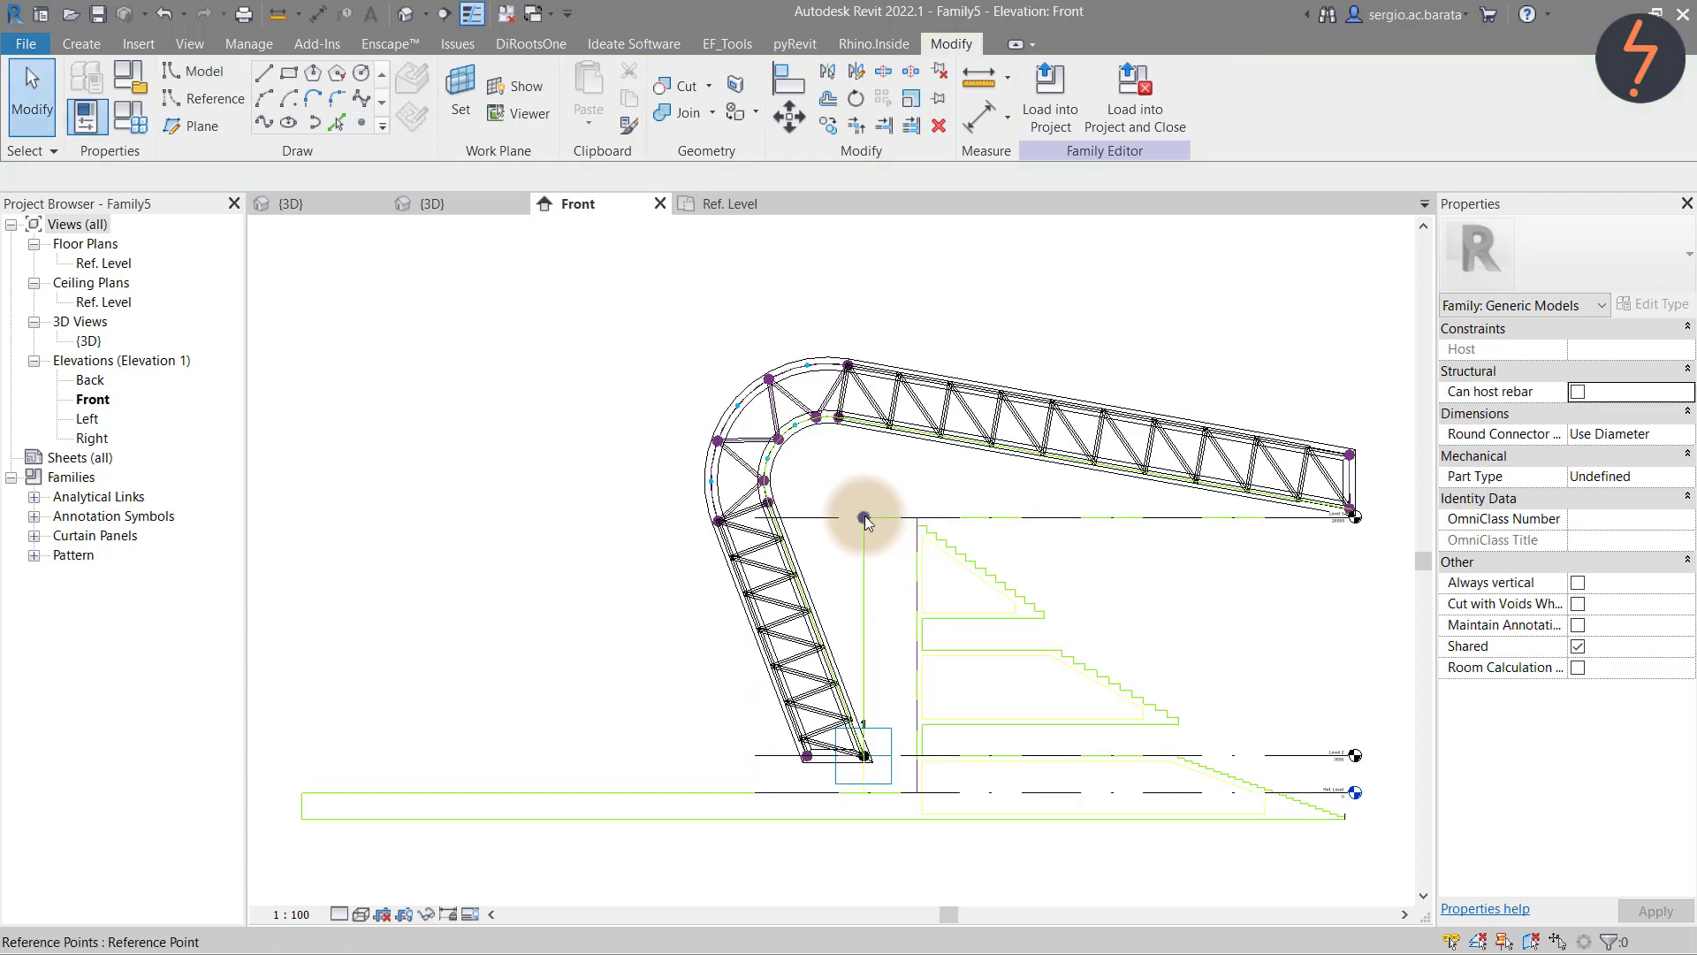
click(1160, 104)
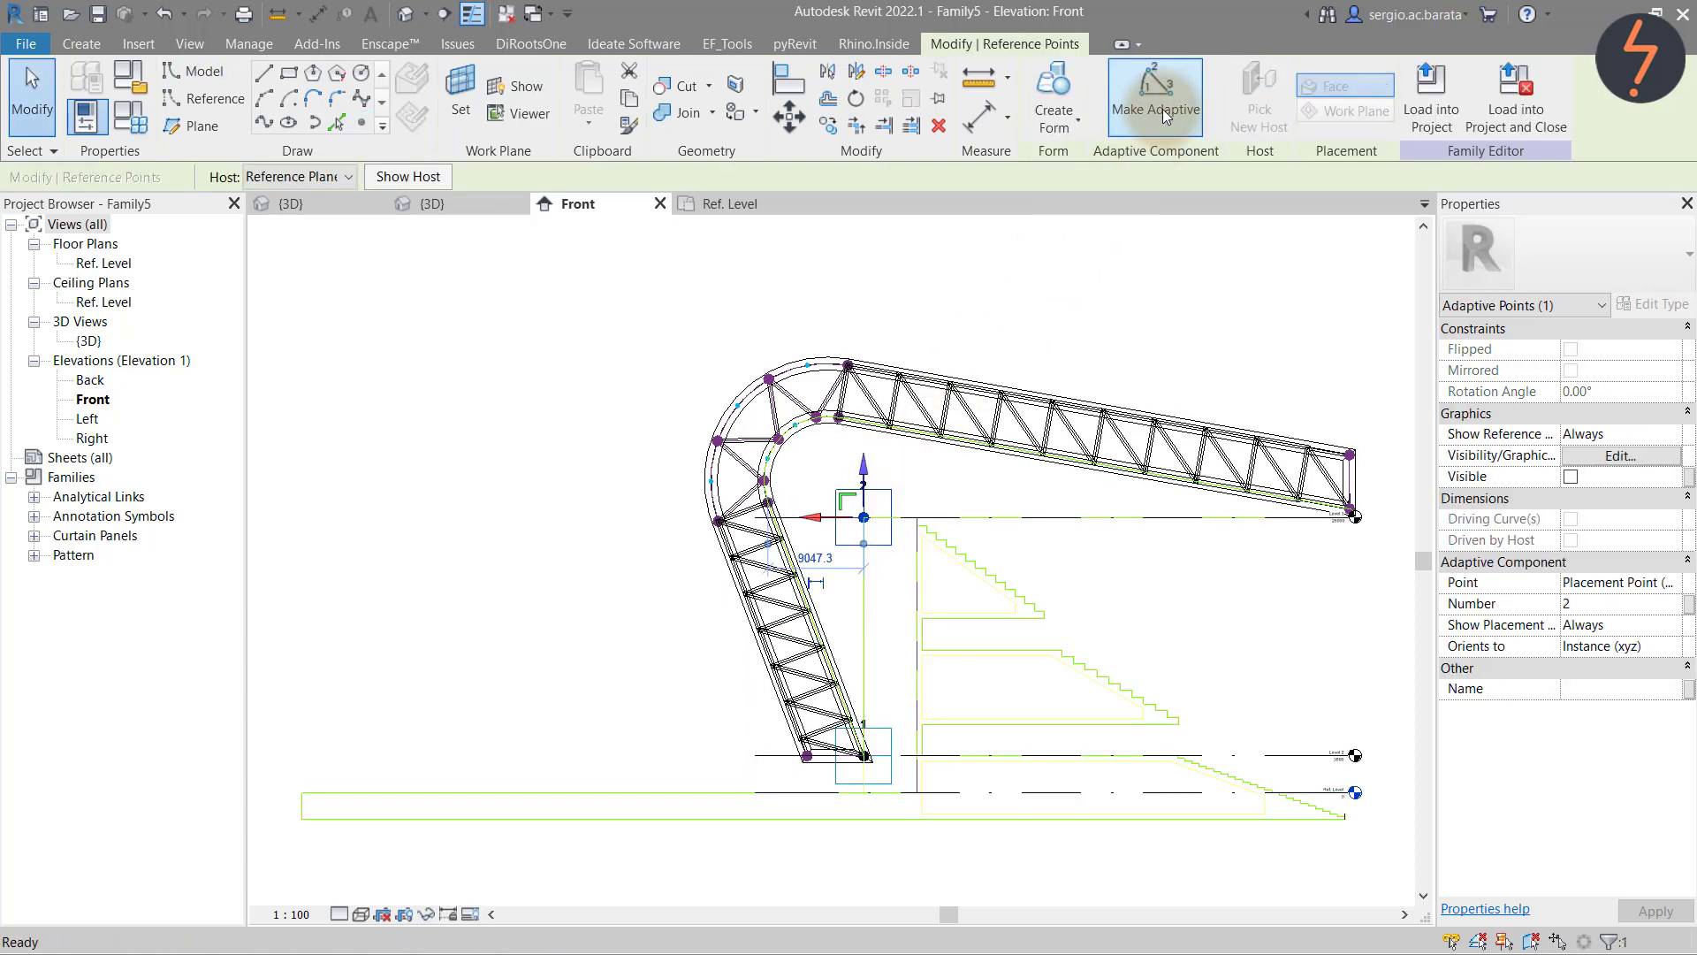
key(Escape)
Temporarily hide the Level 3 datum near the free end of the roof truss in the Front elevation
right_click(1206, 322)
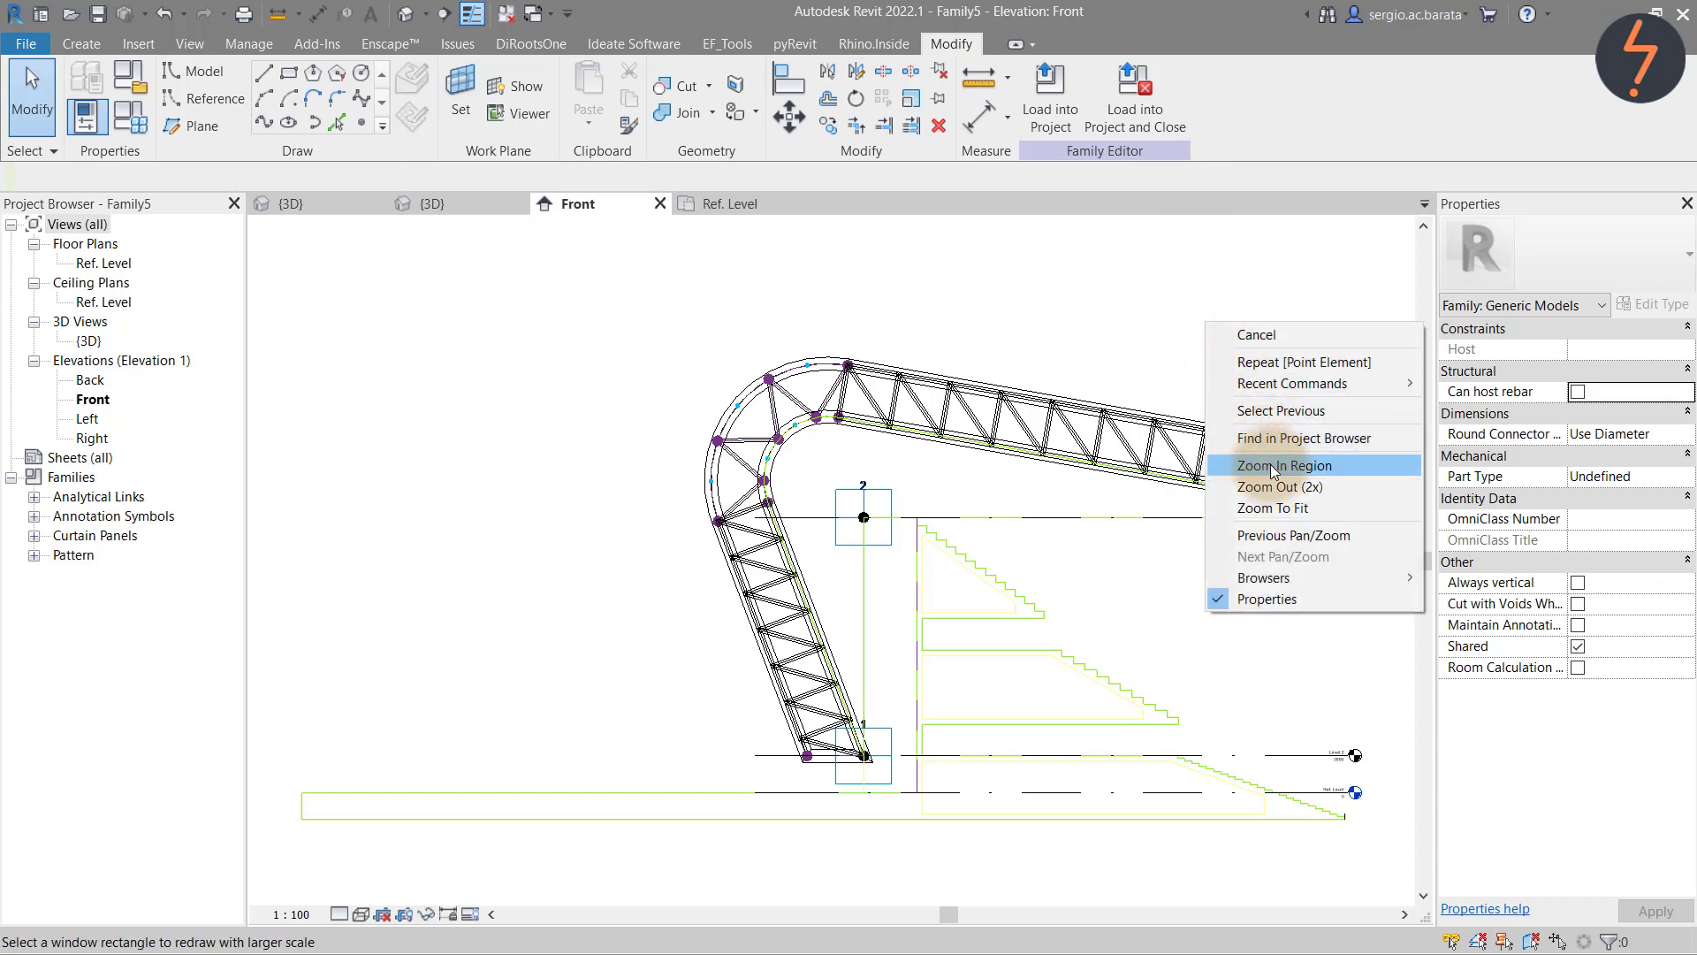
click(1274, 471)
drag(1220, 390, 1405, 541)
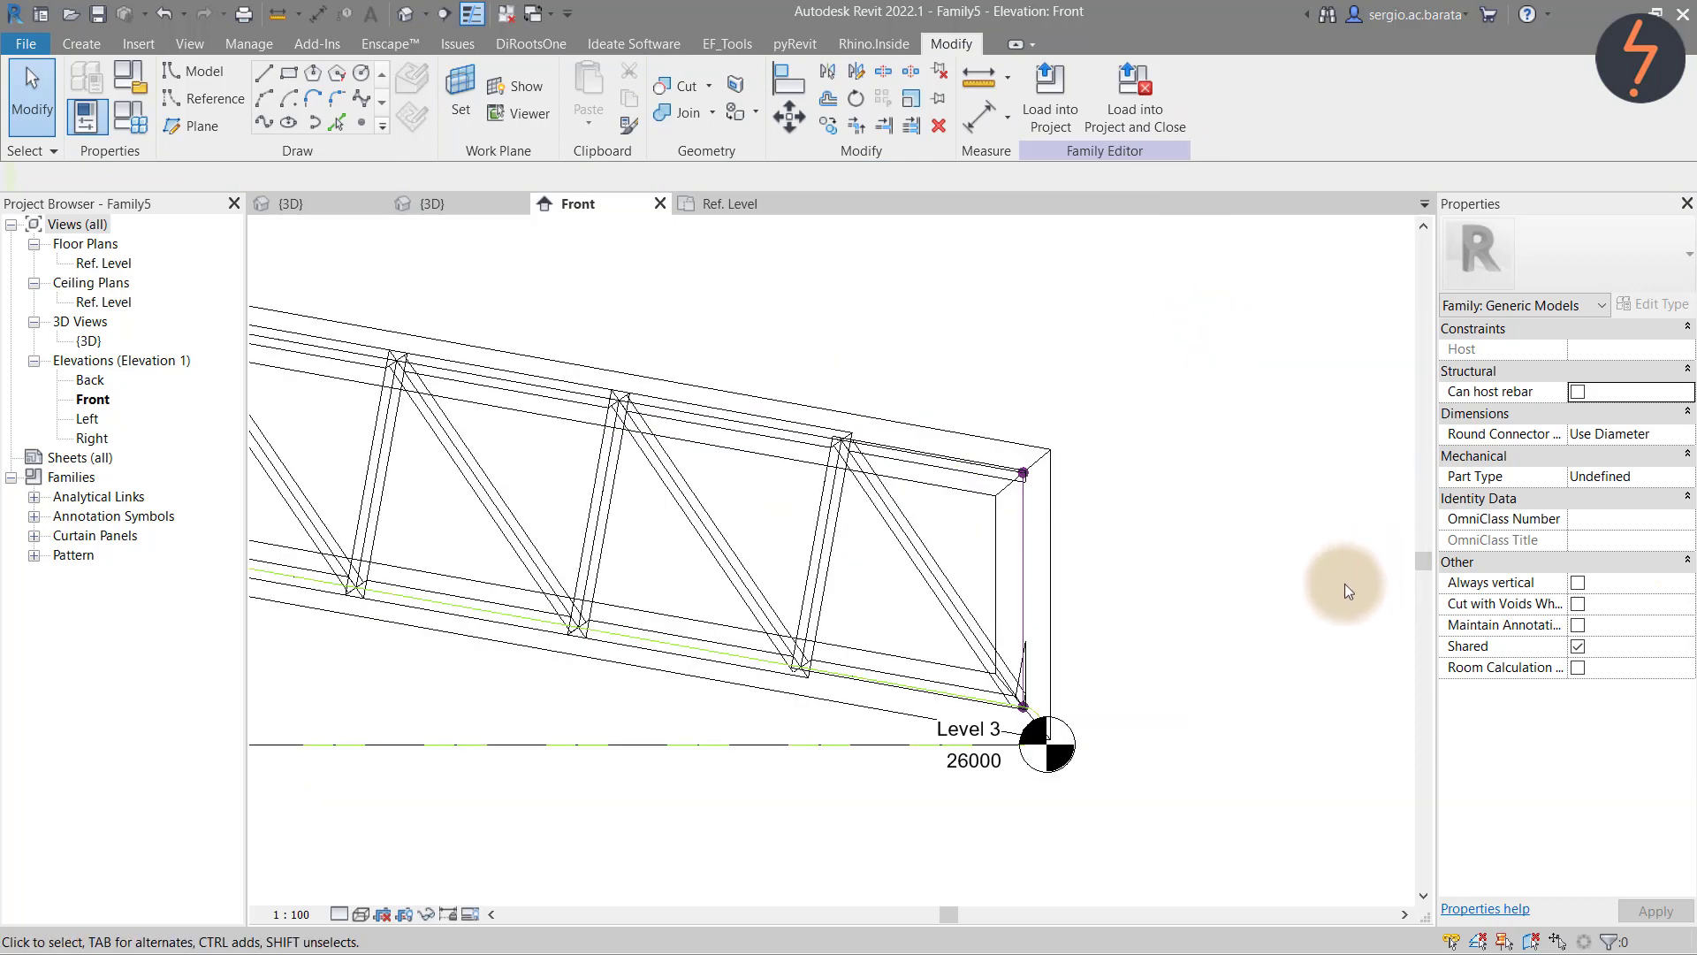
click(1073, 755)
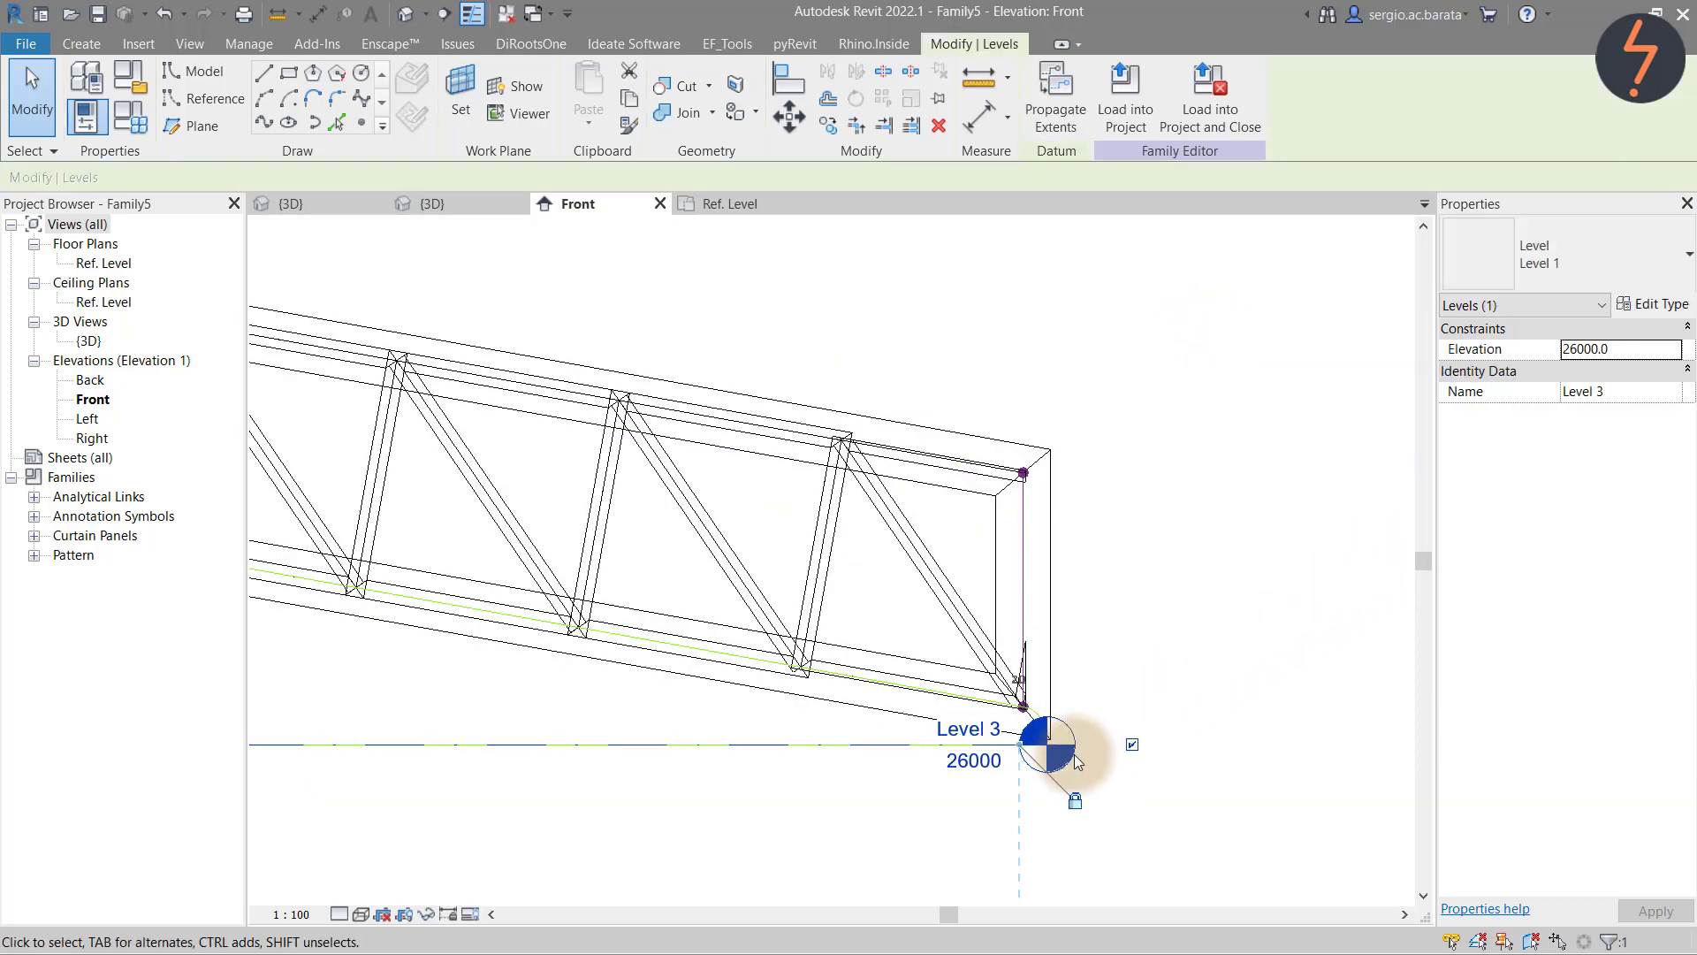
key(h)
key(h)
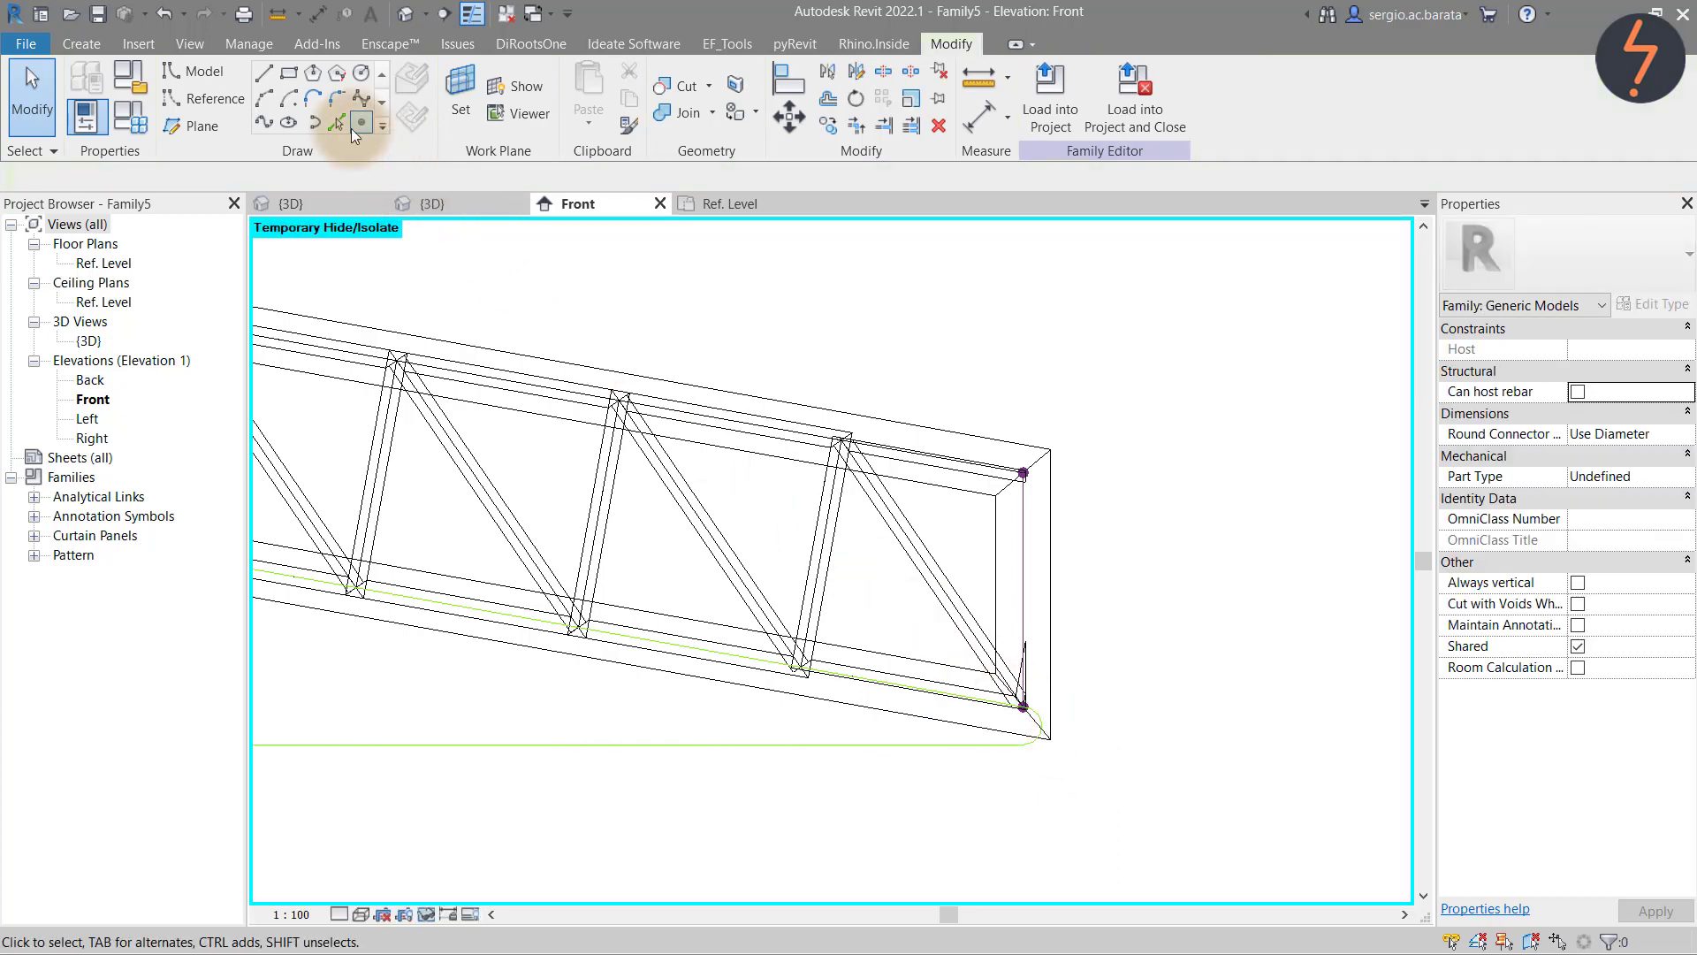
Place a reference point on the horizontal reference line directly below the roof truss's free end and make it adaptive
click(353, 128)
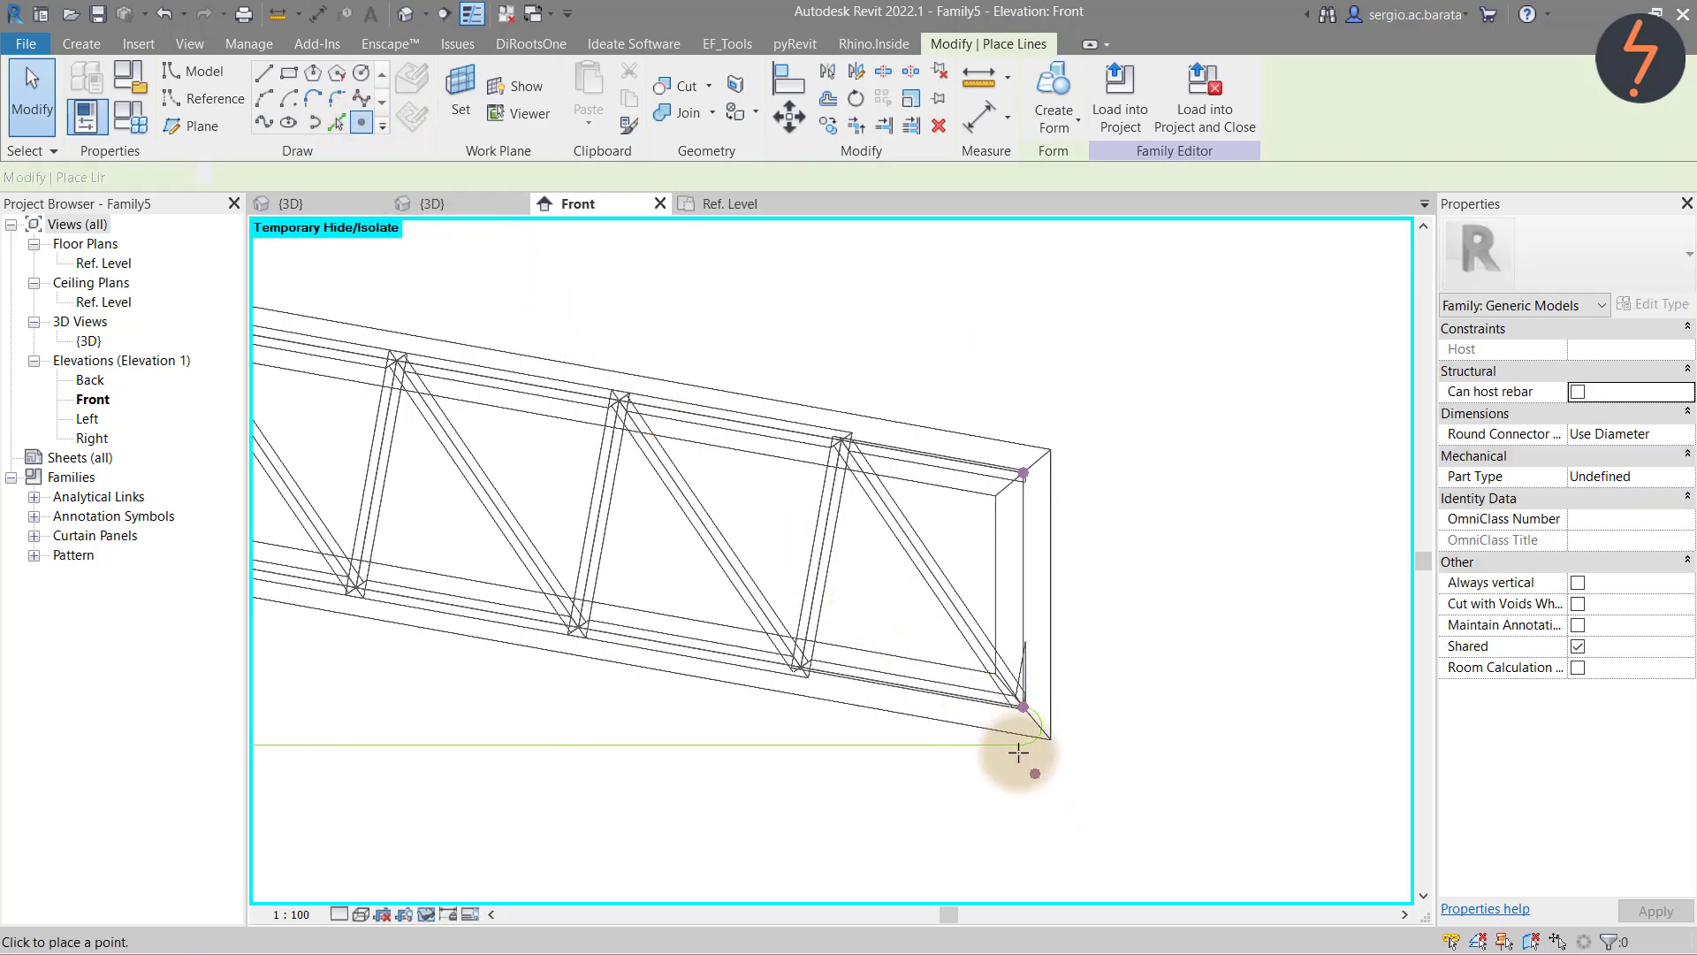
click(1018, 752)
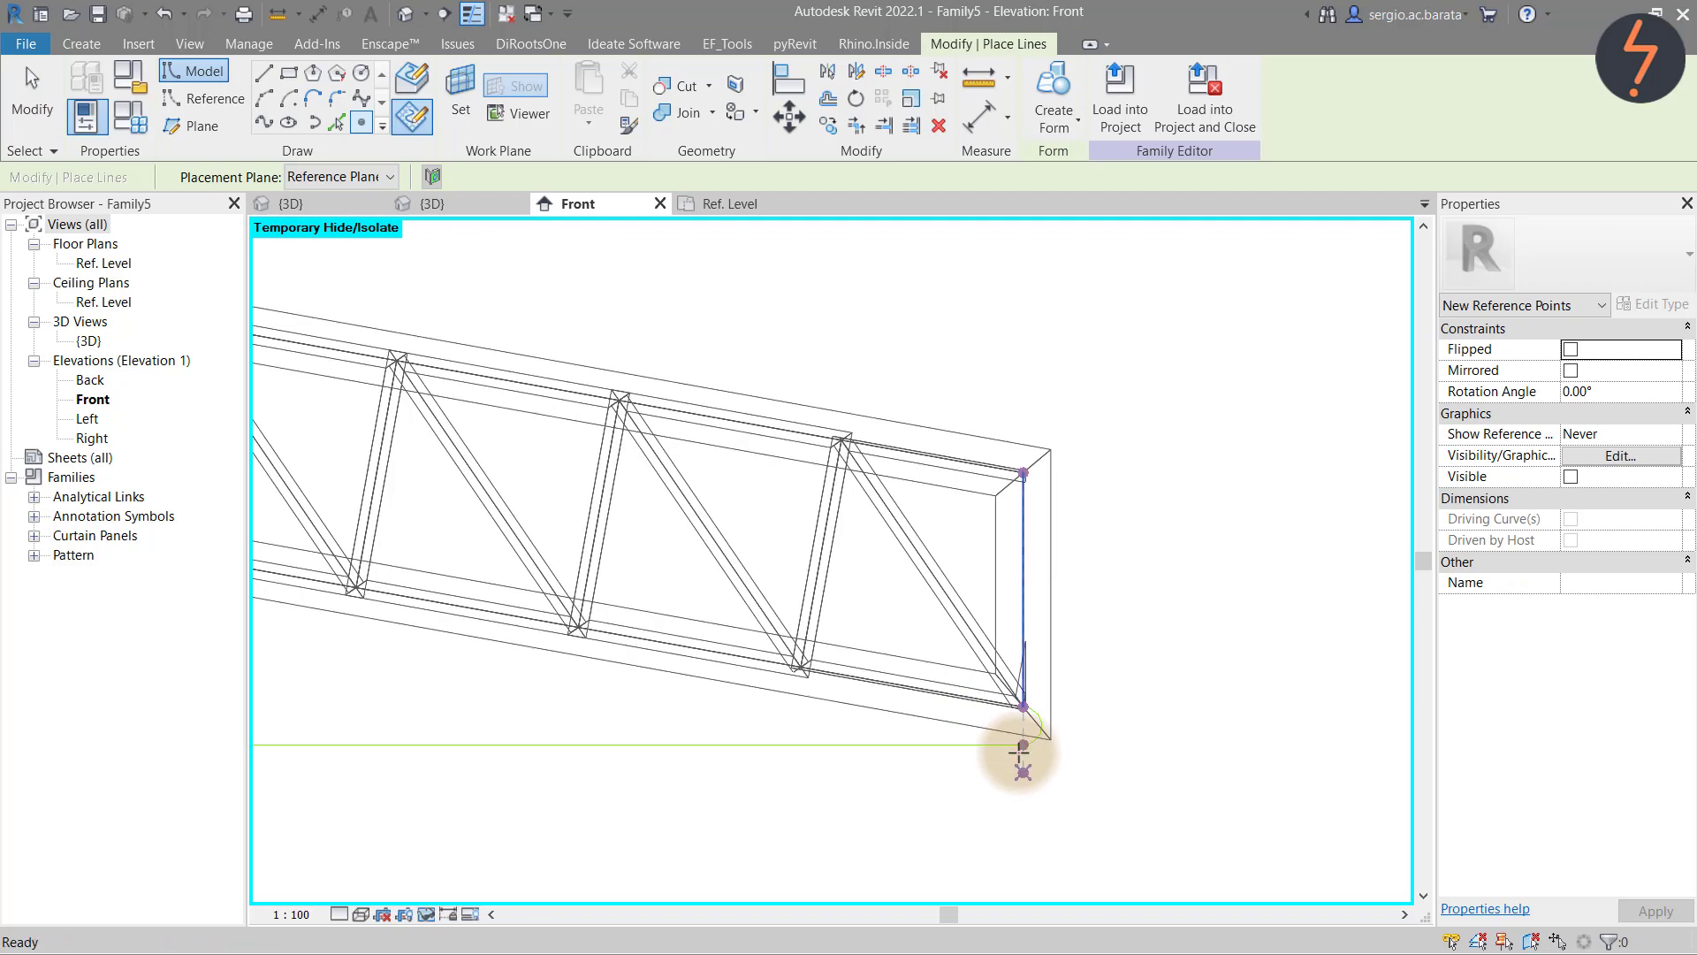
key(Escape)
key(Escape)
click(1022, 745)
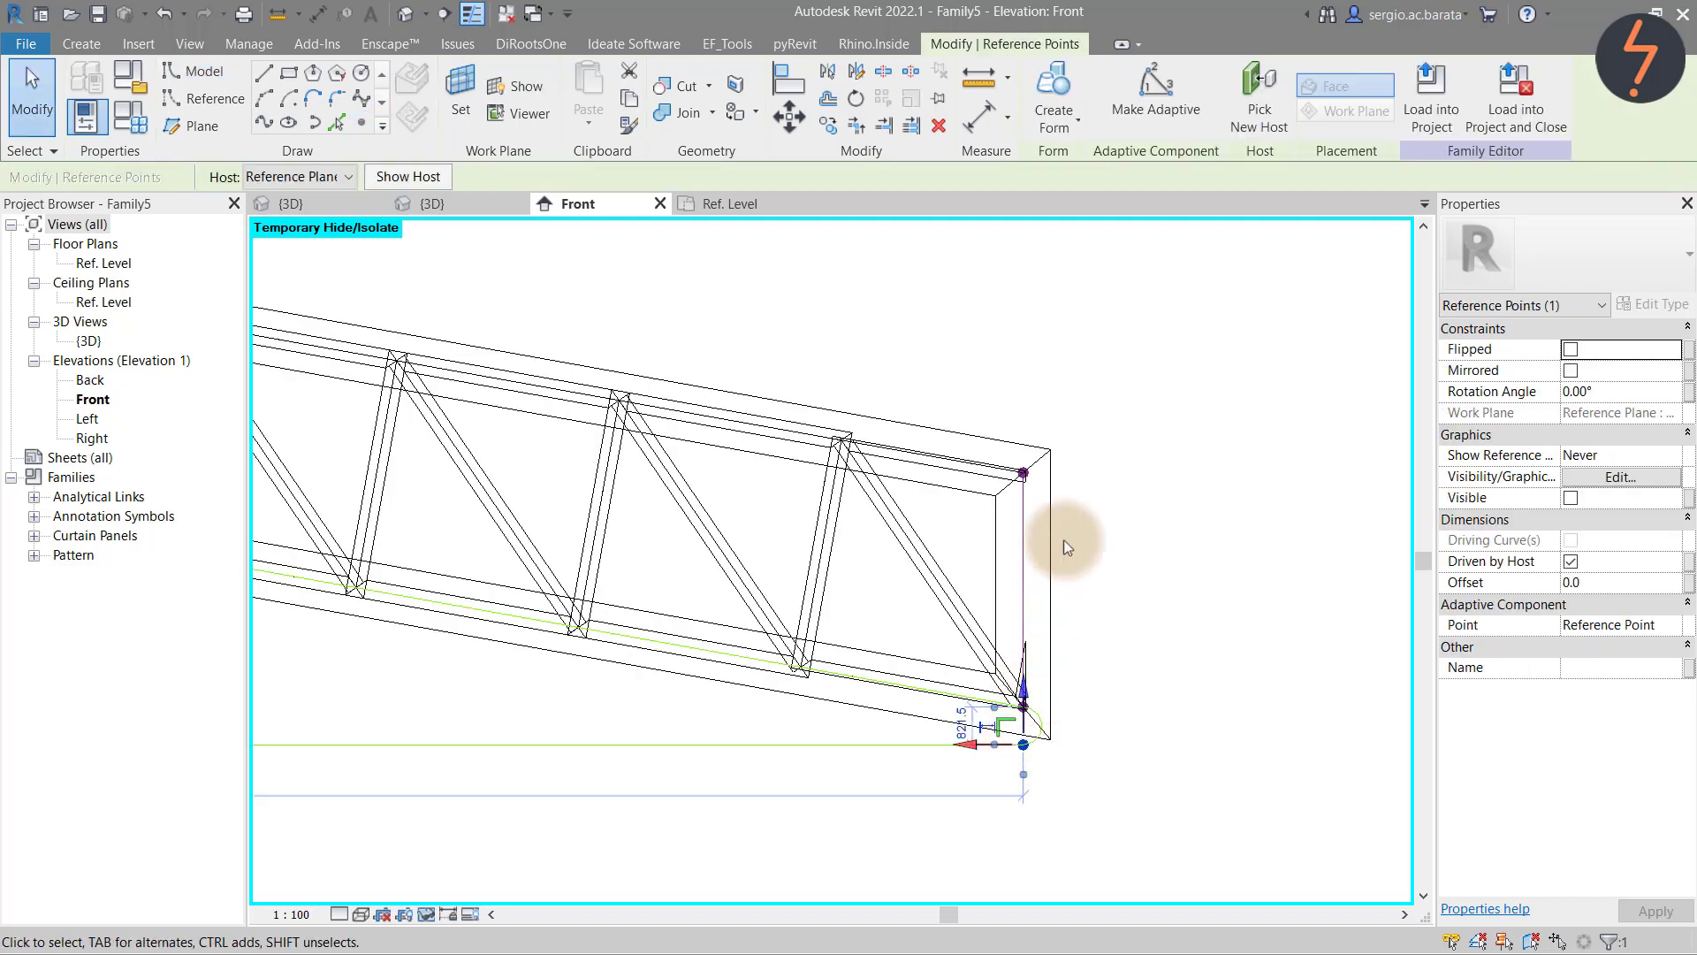
click(1149, 115)
click(1094, 717)
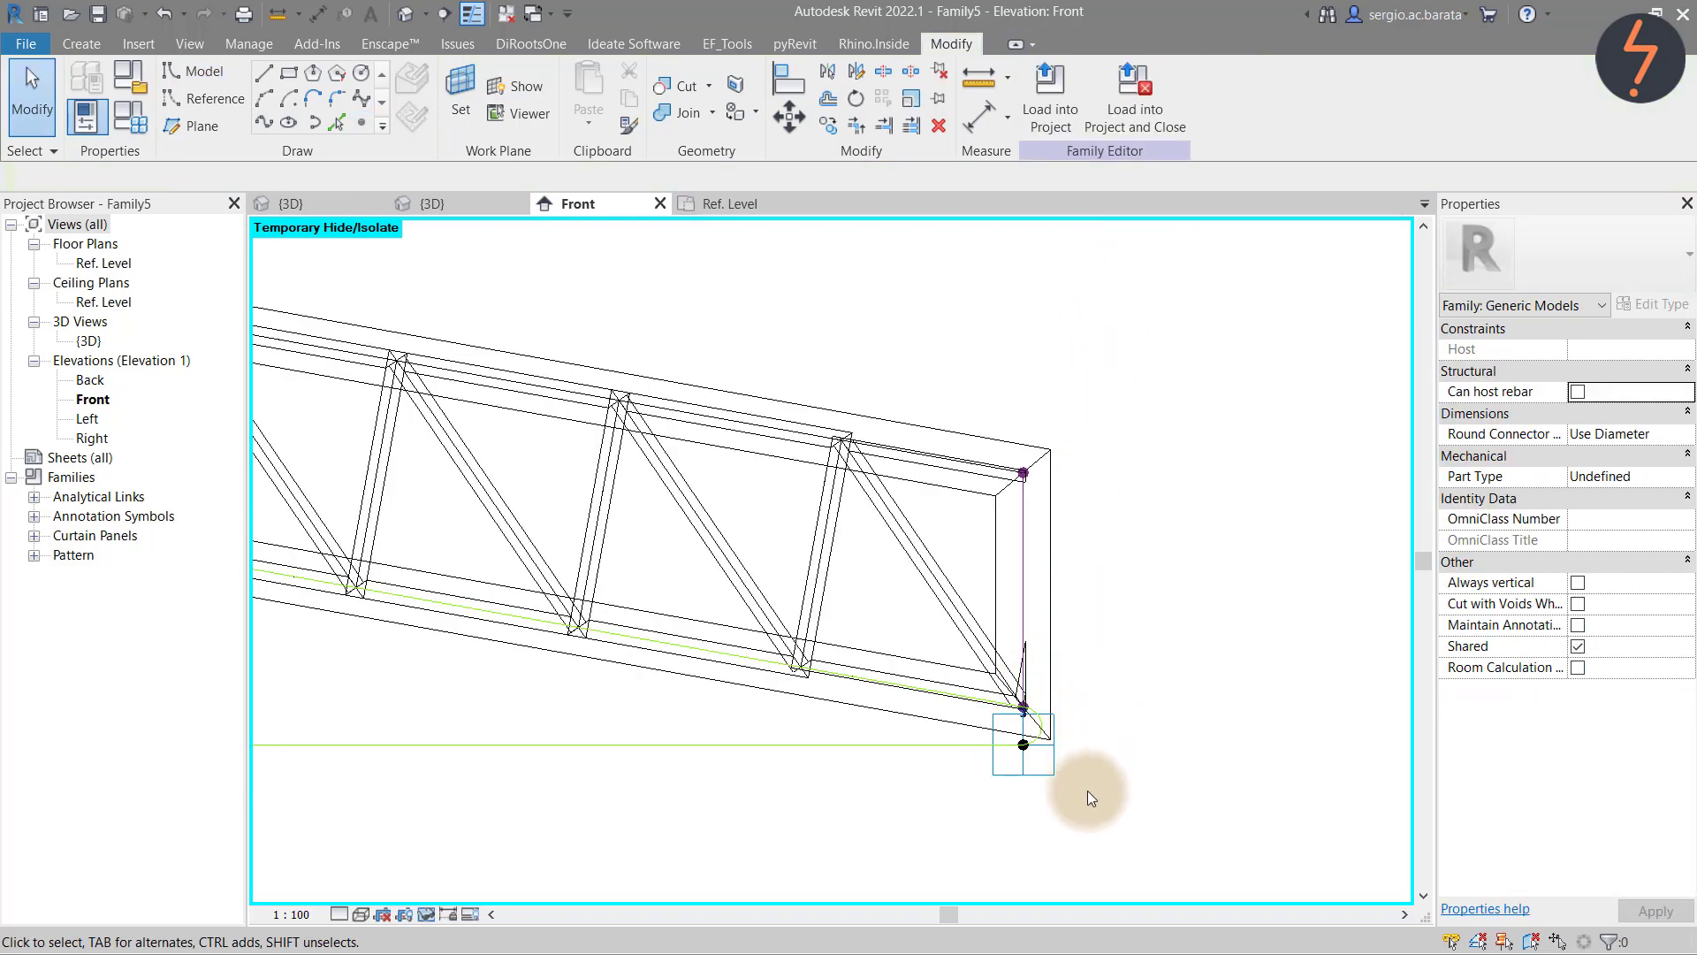
click(1023, 712)
key(Return)
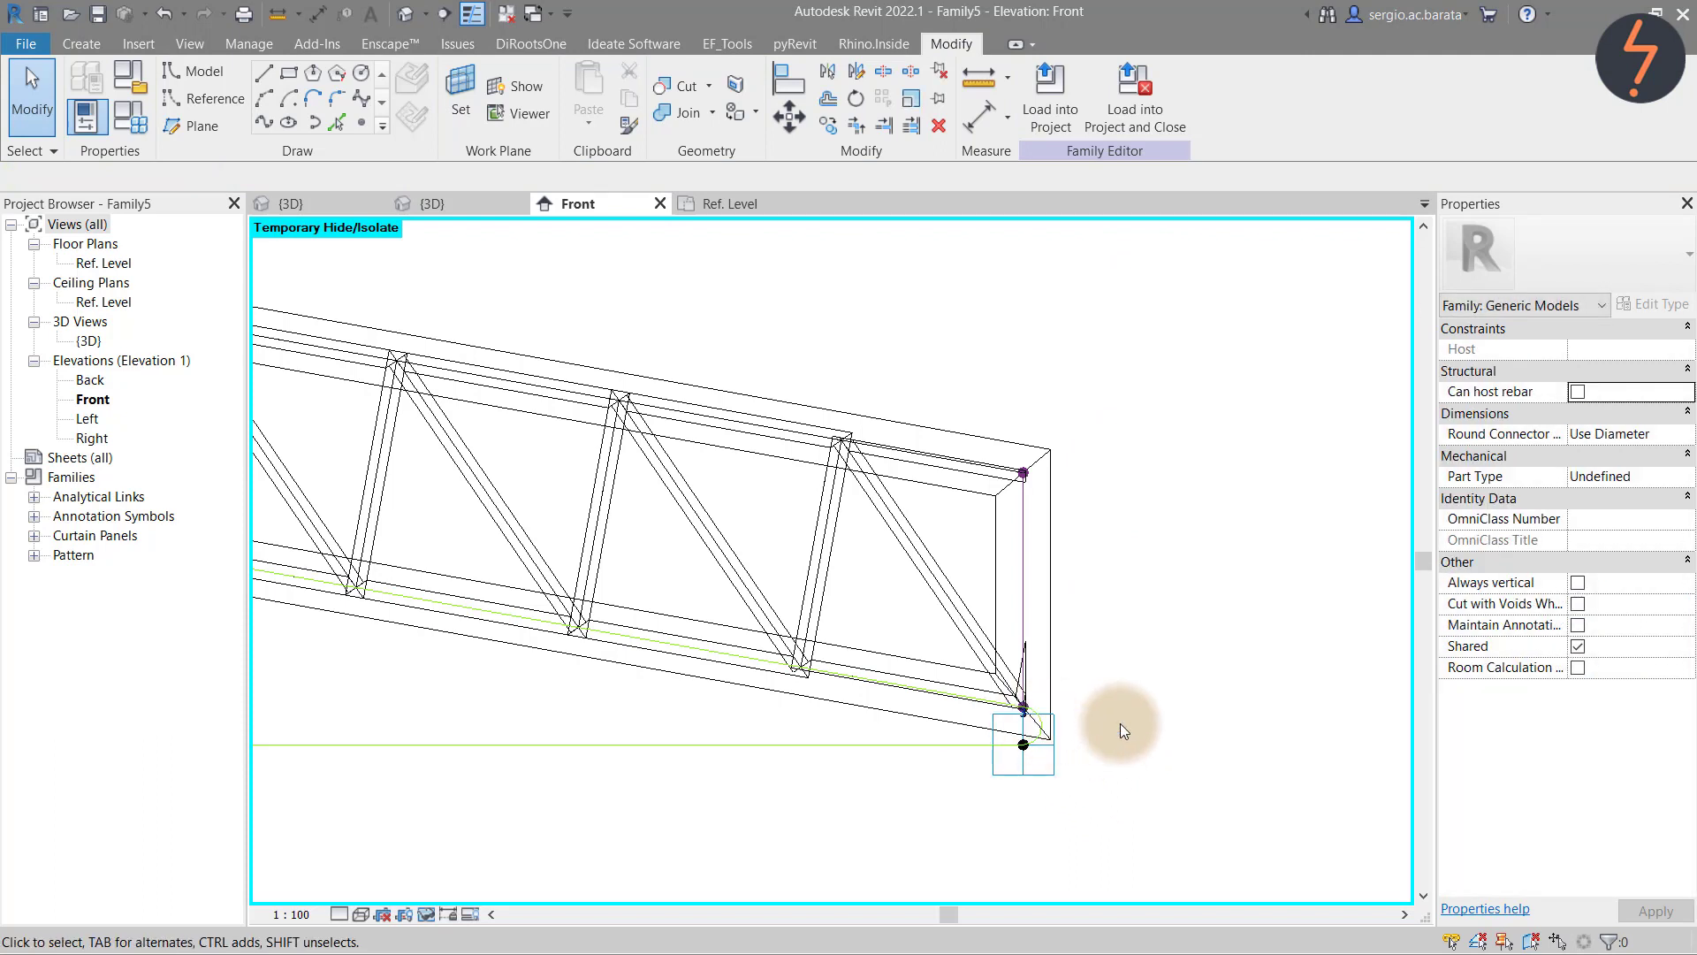
In the 3D view, select the truss's tubular chord form and open the Material Browser for its material
click(442, 205)
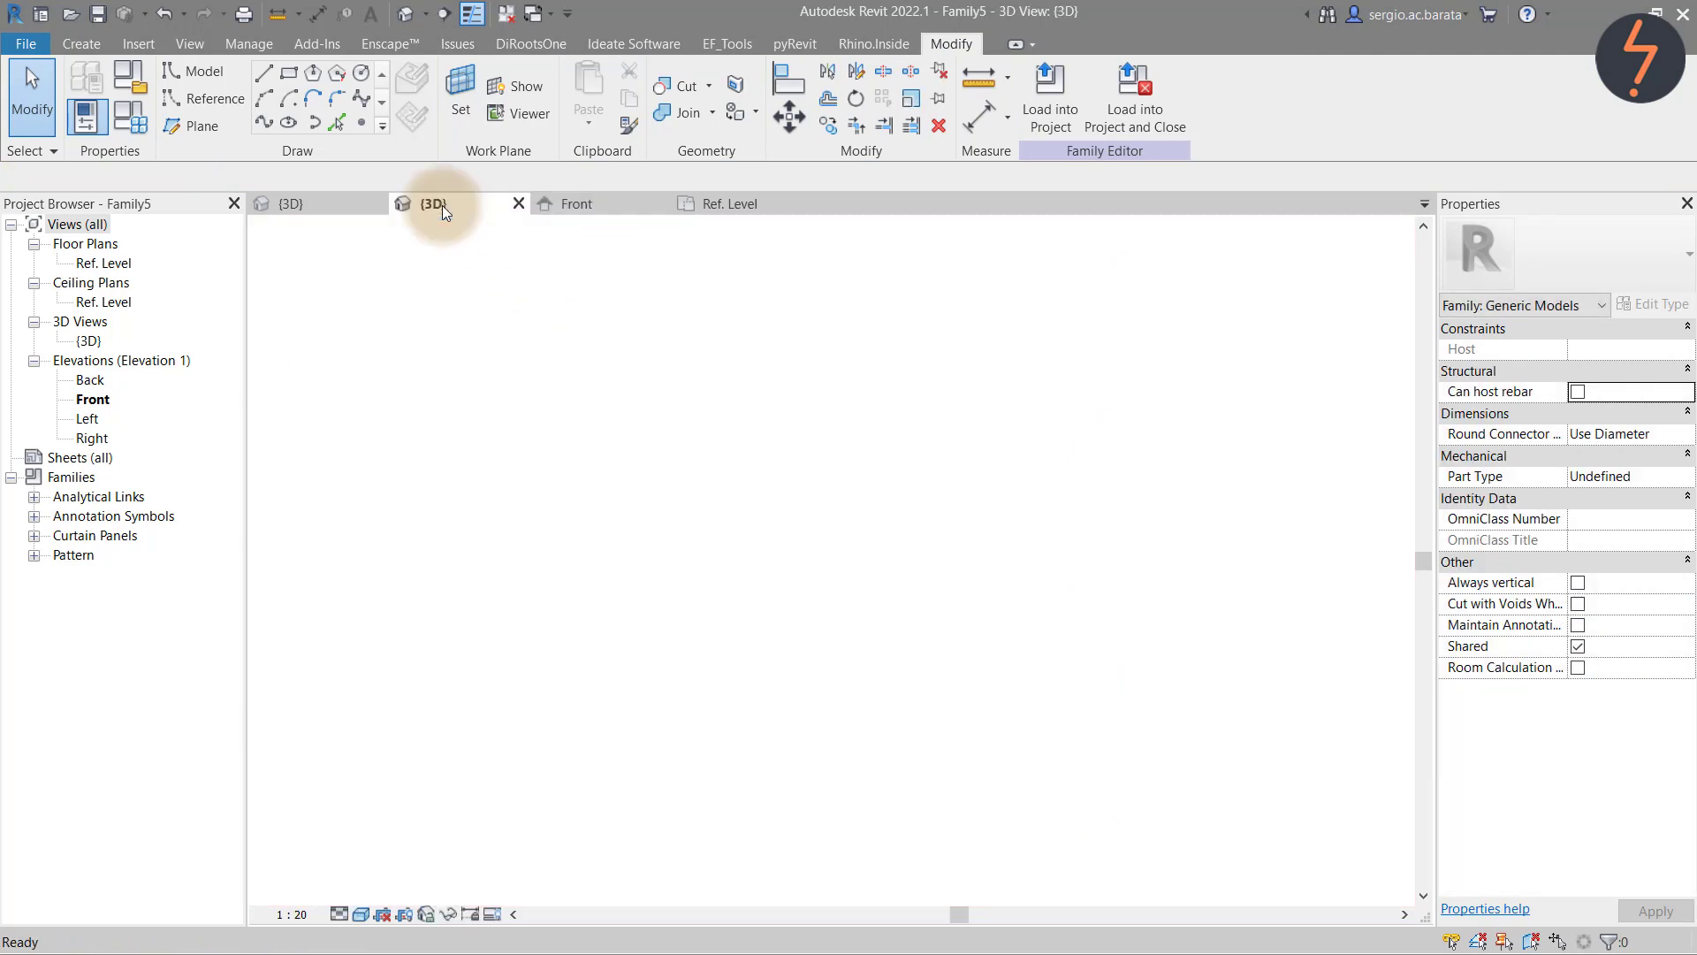
right_click(459, 348)
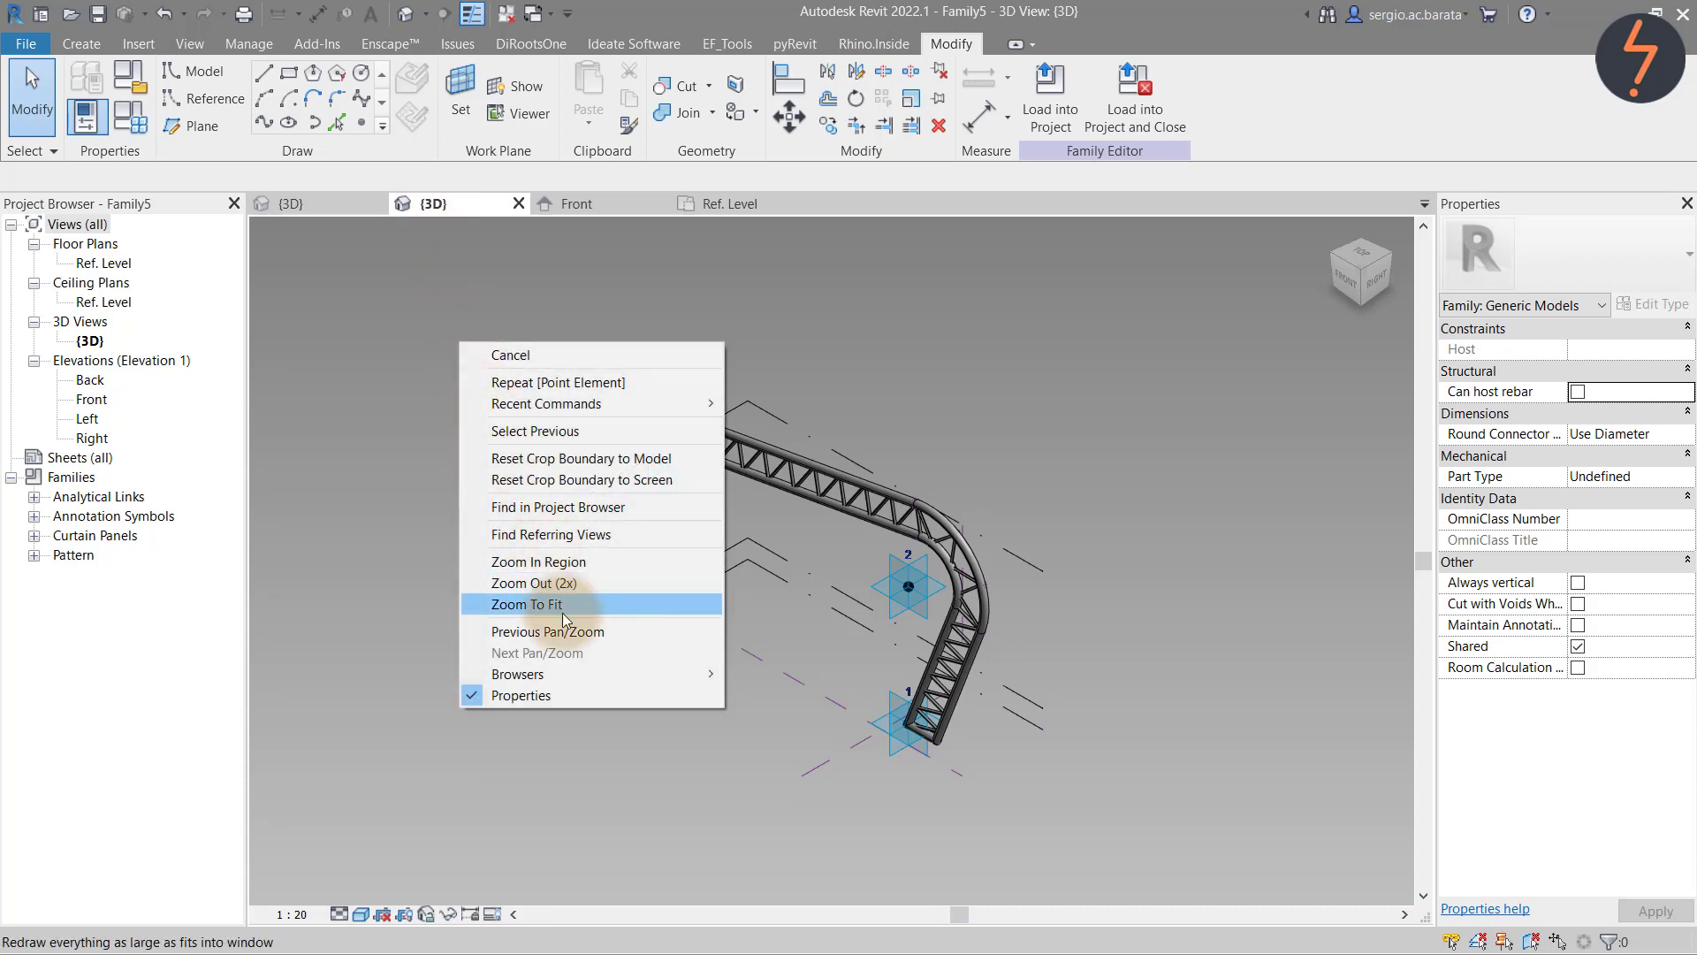
click(563, 605)
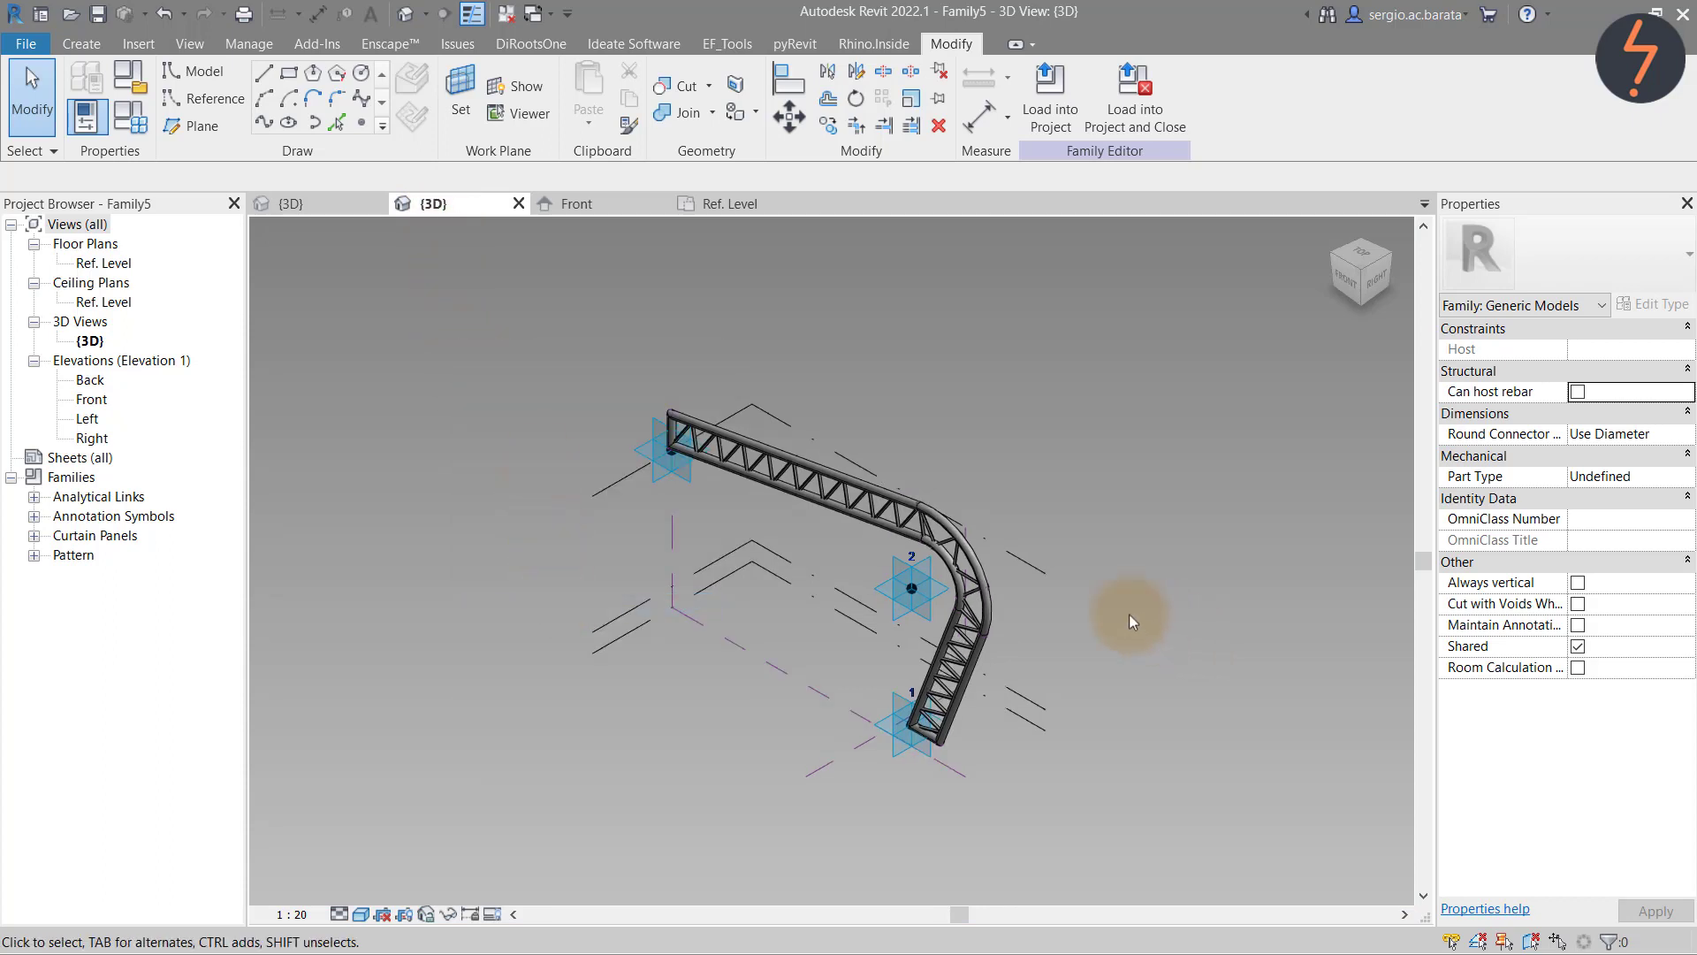
key(Tab)
click(985, 572)
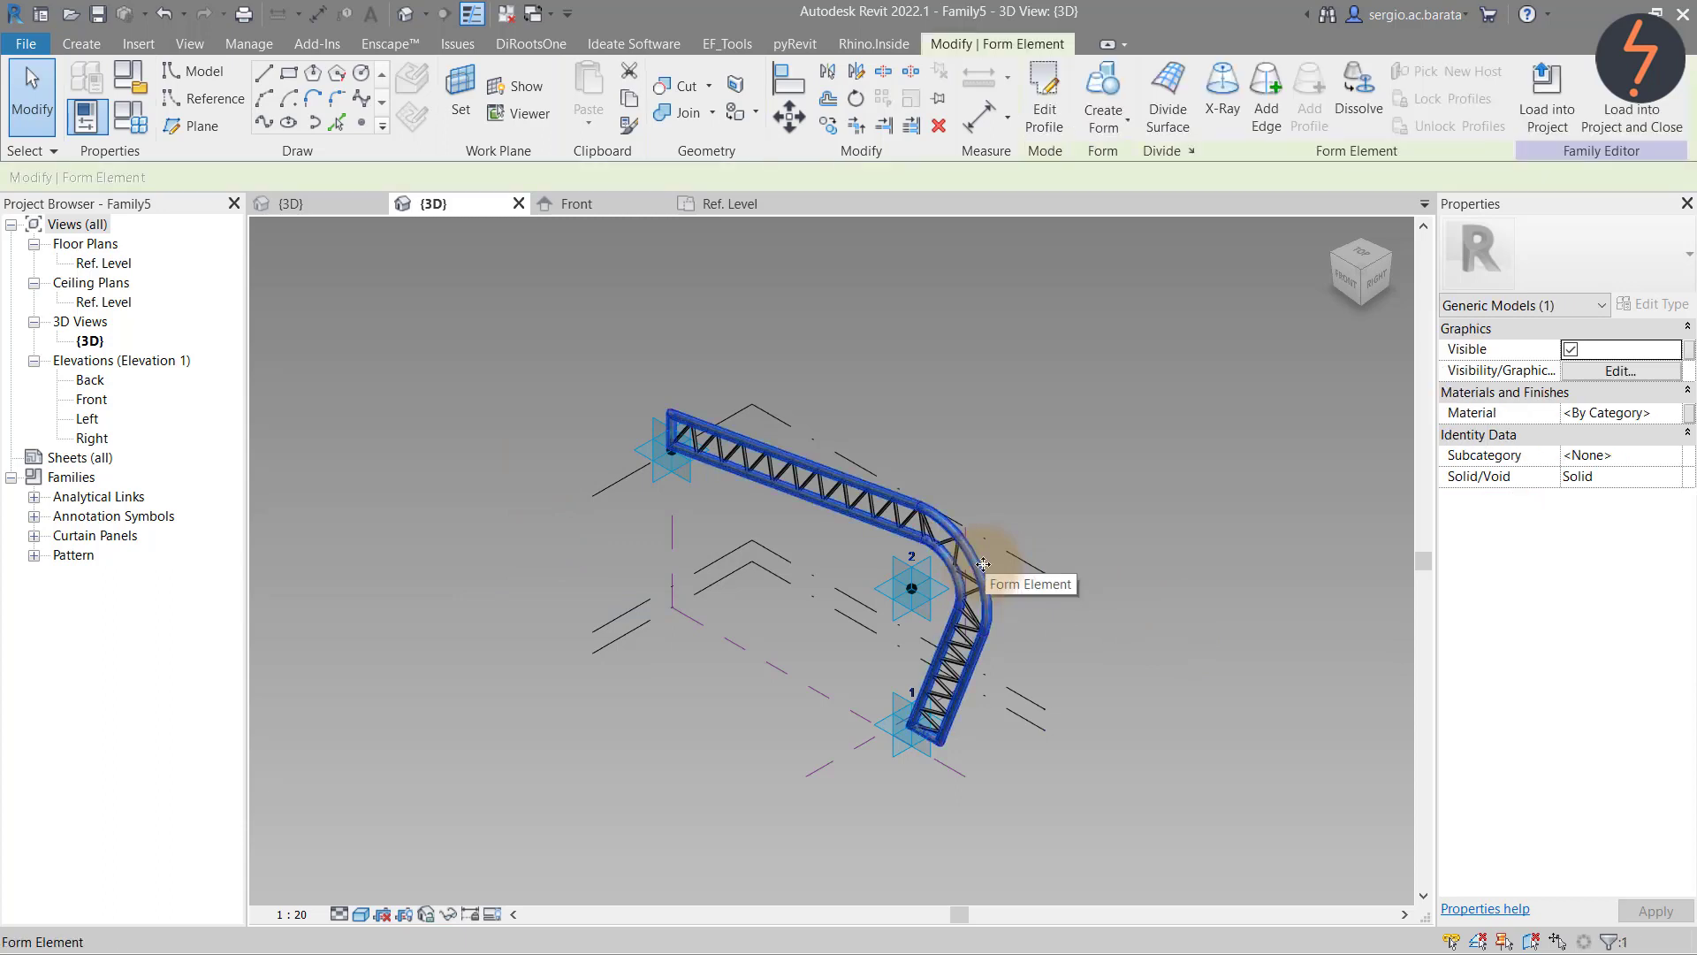
click(1675, 415)
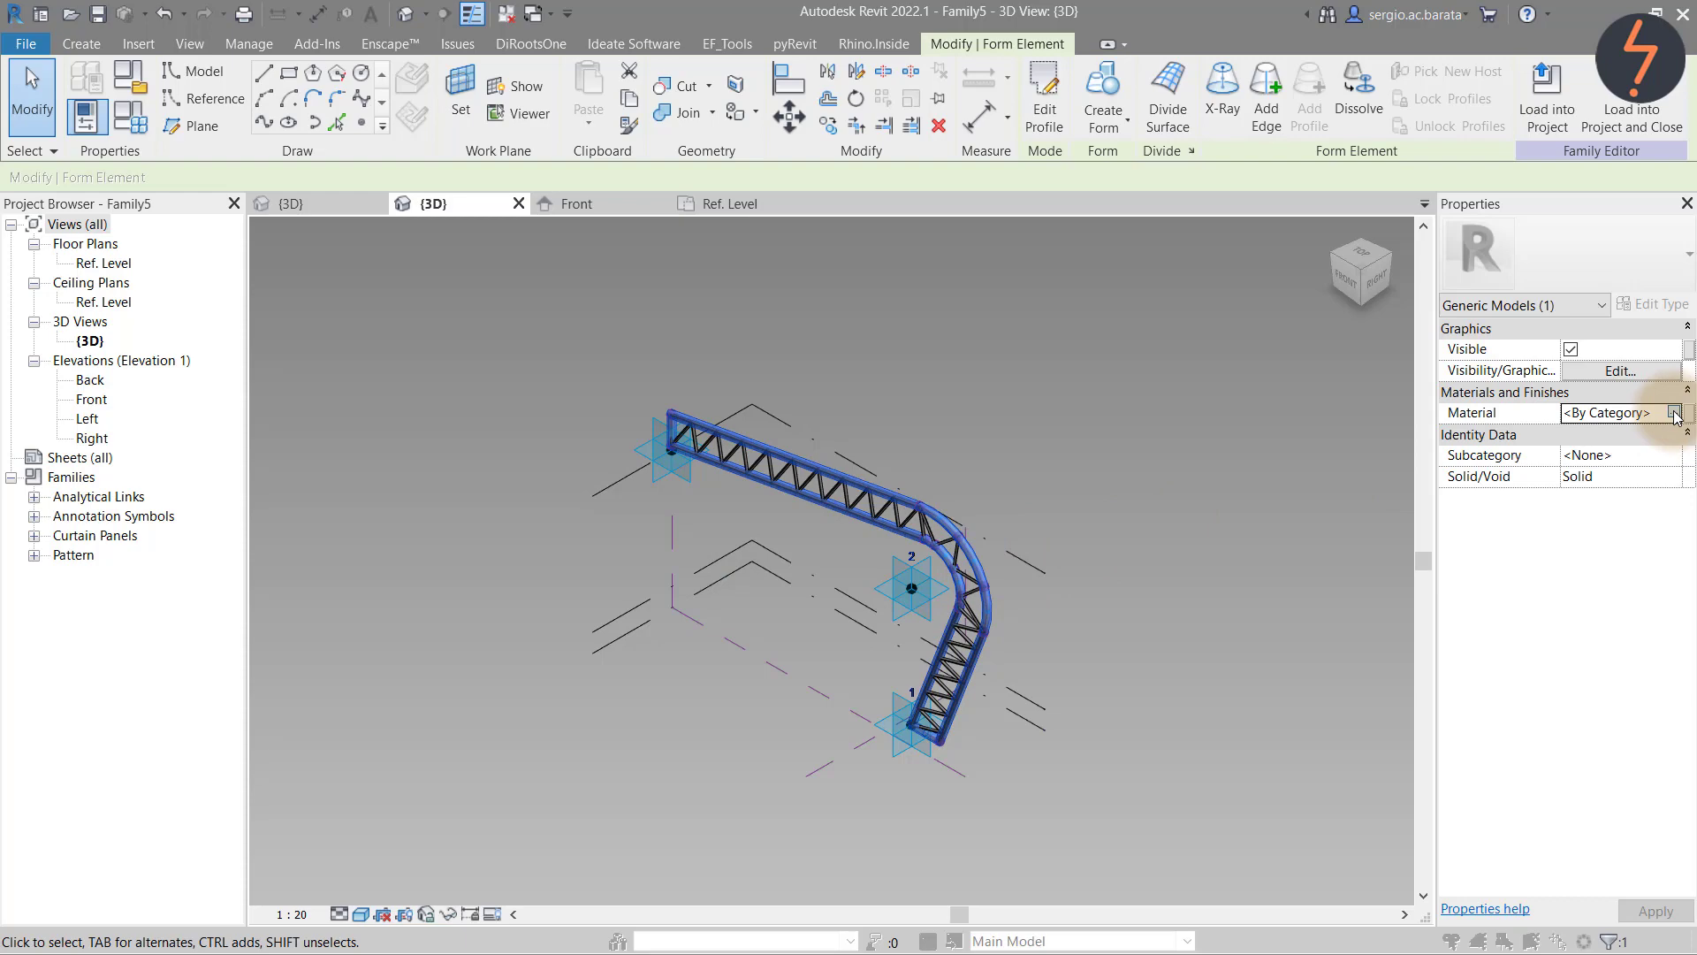
click(1674, 412)
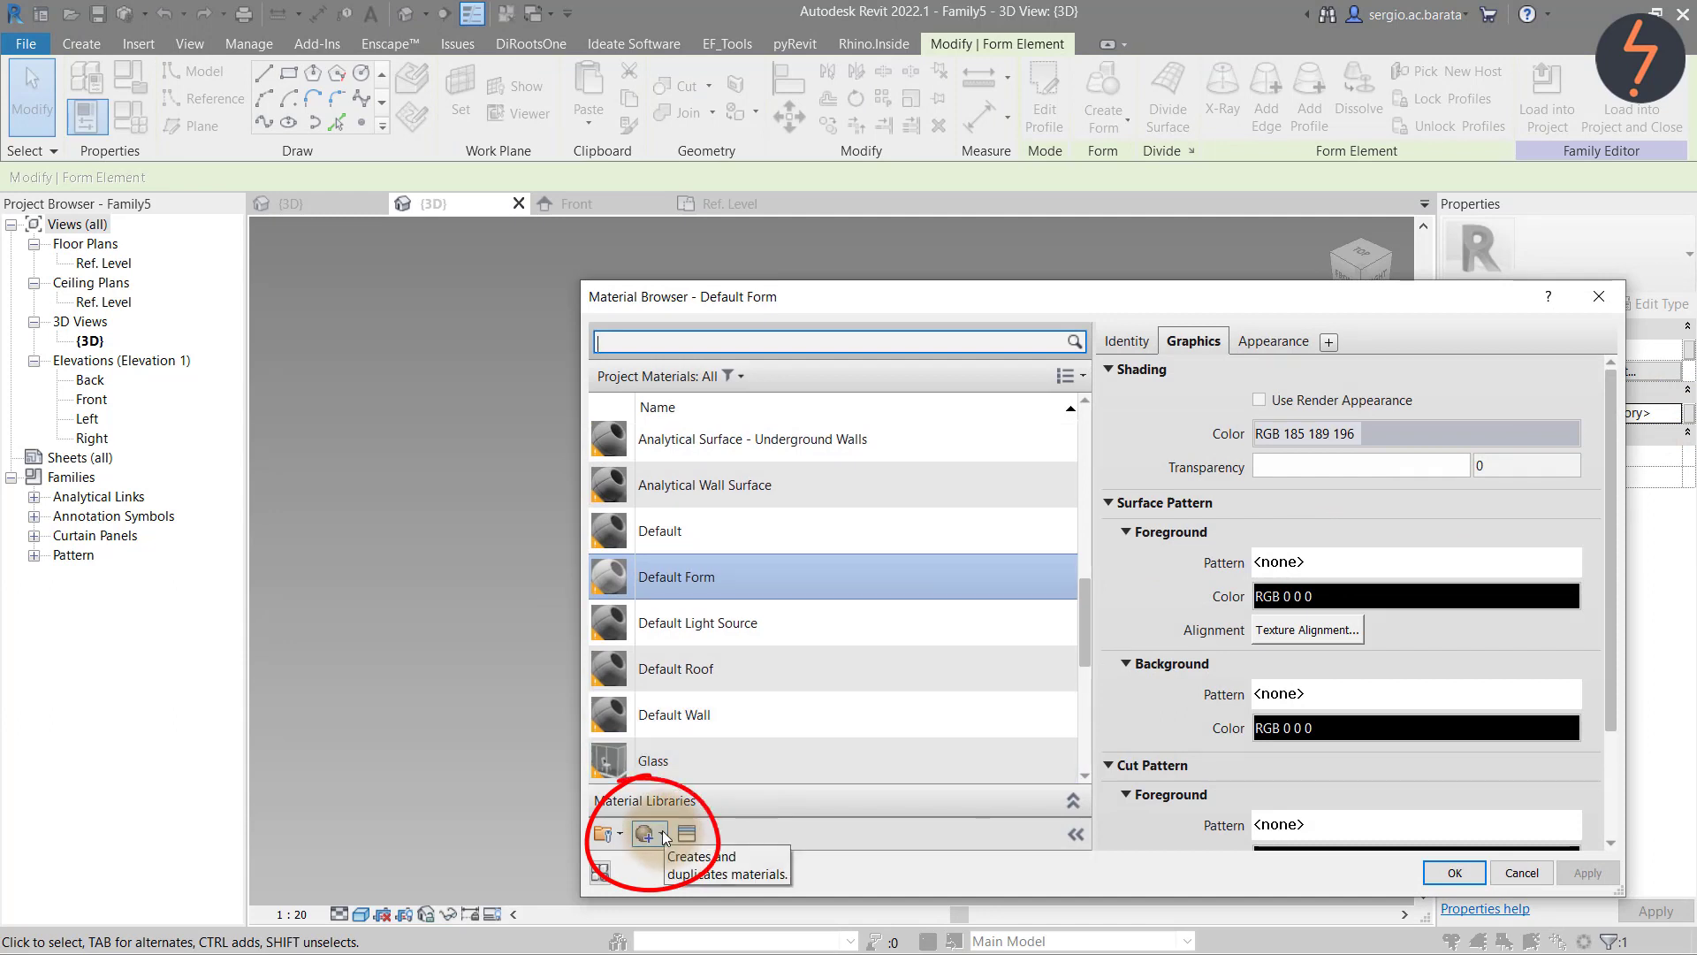
Create a new material and name it Truss_Orange
click(665, 837)
click(692, 862)
right_click(755, 557)
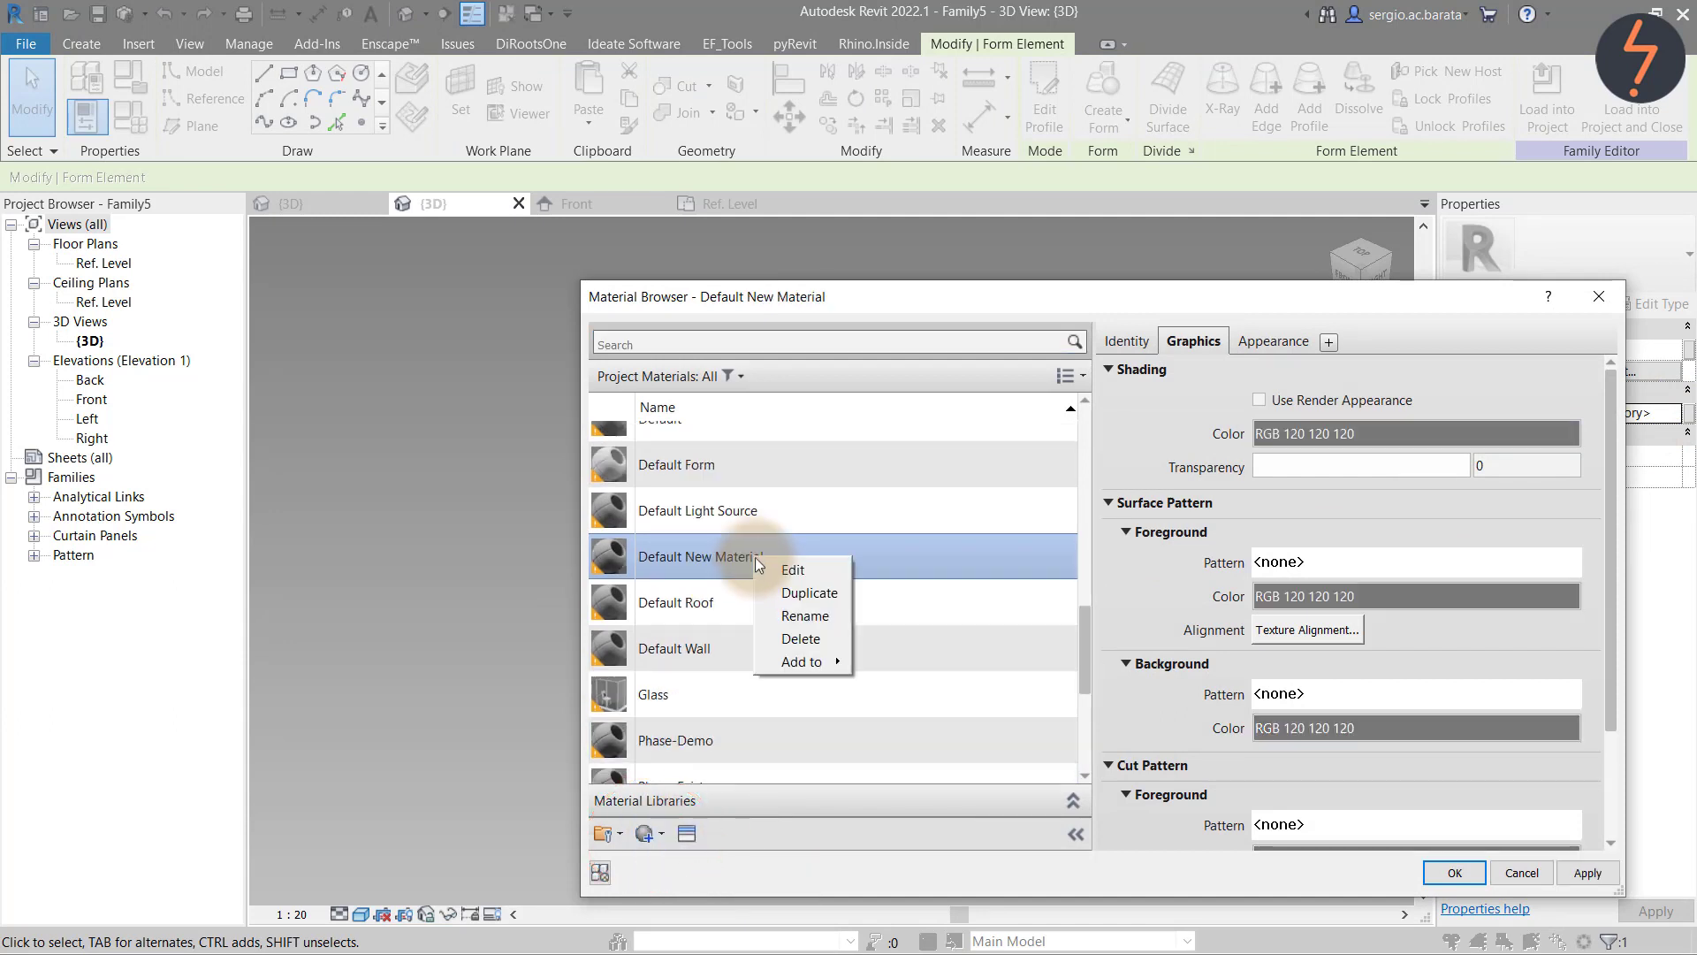
click(806, 616)
text(Tr)
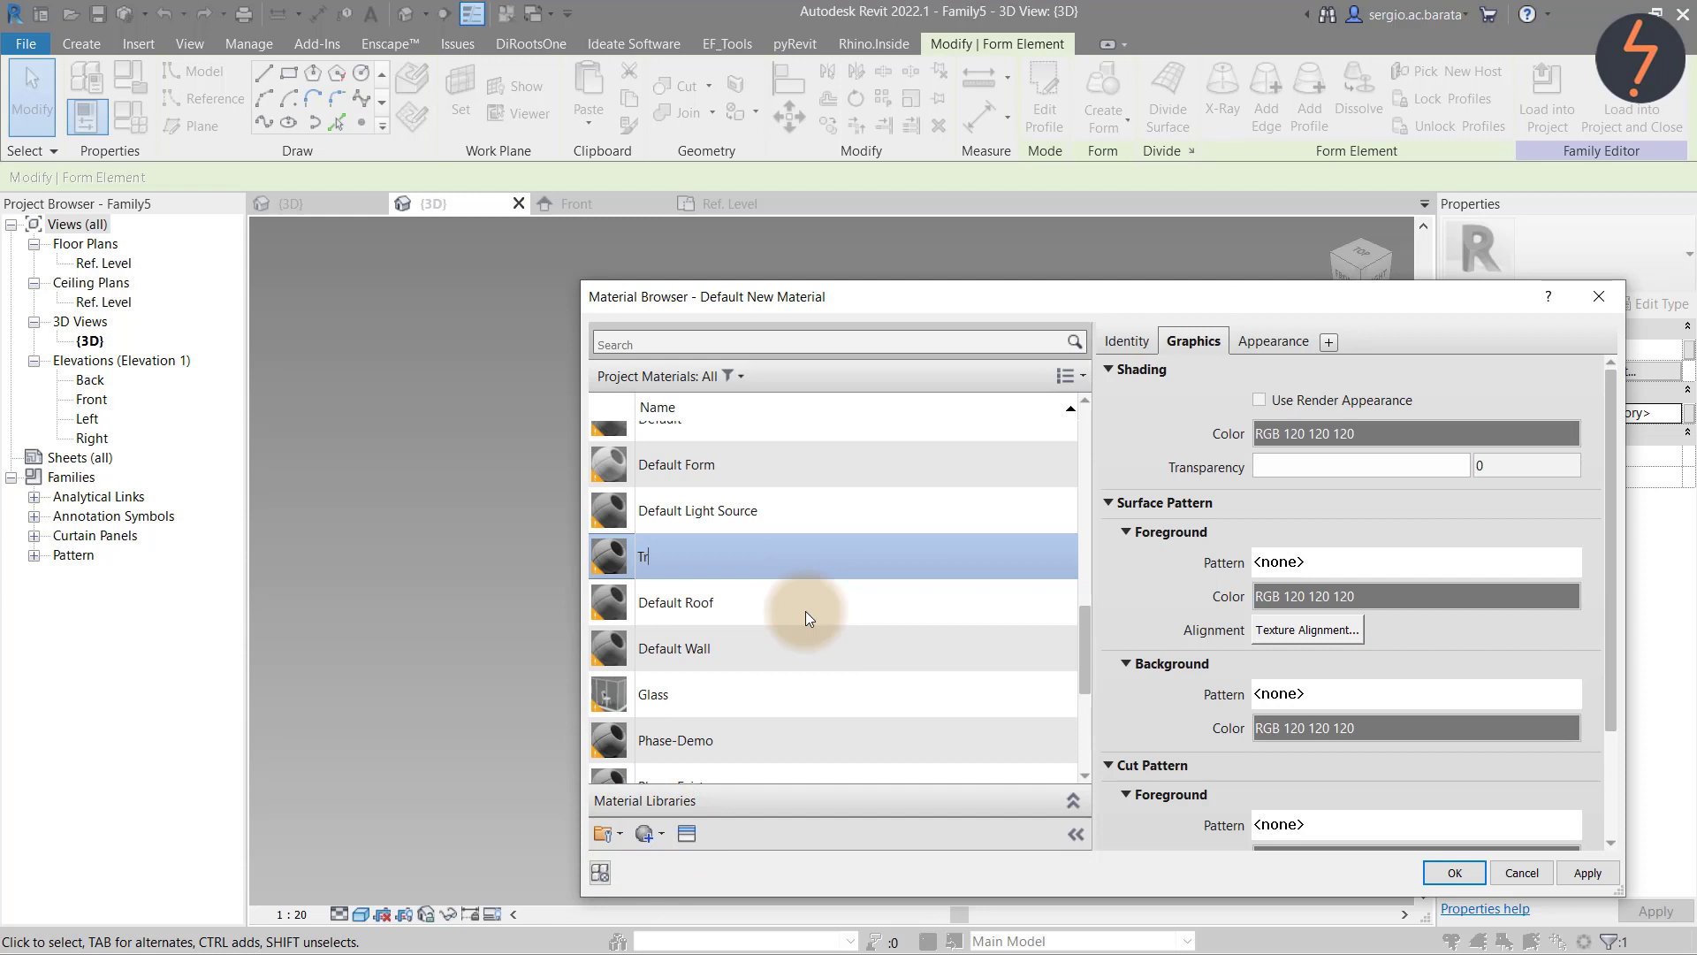
text(uss_Orange)
key(Return)
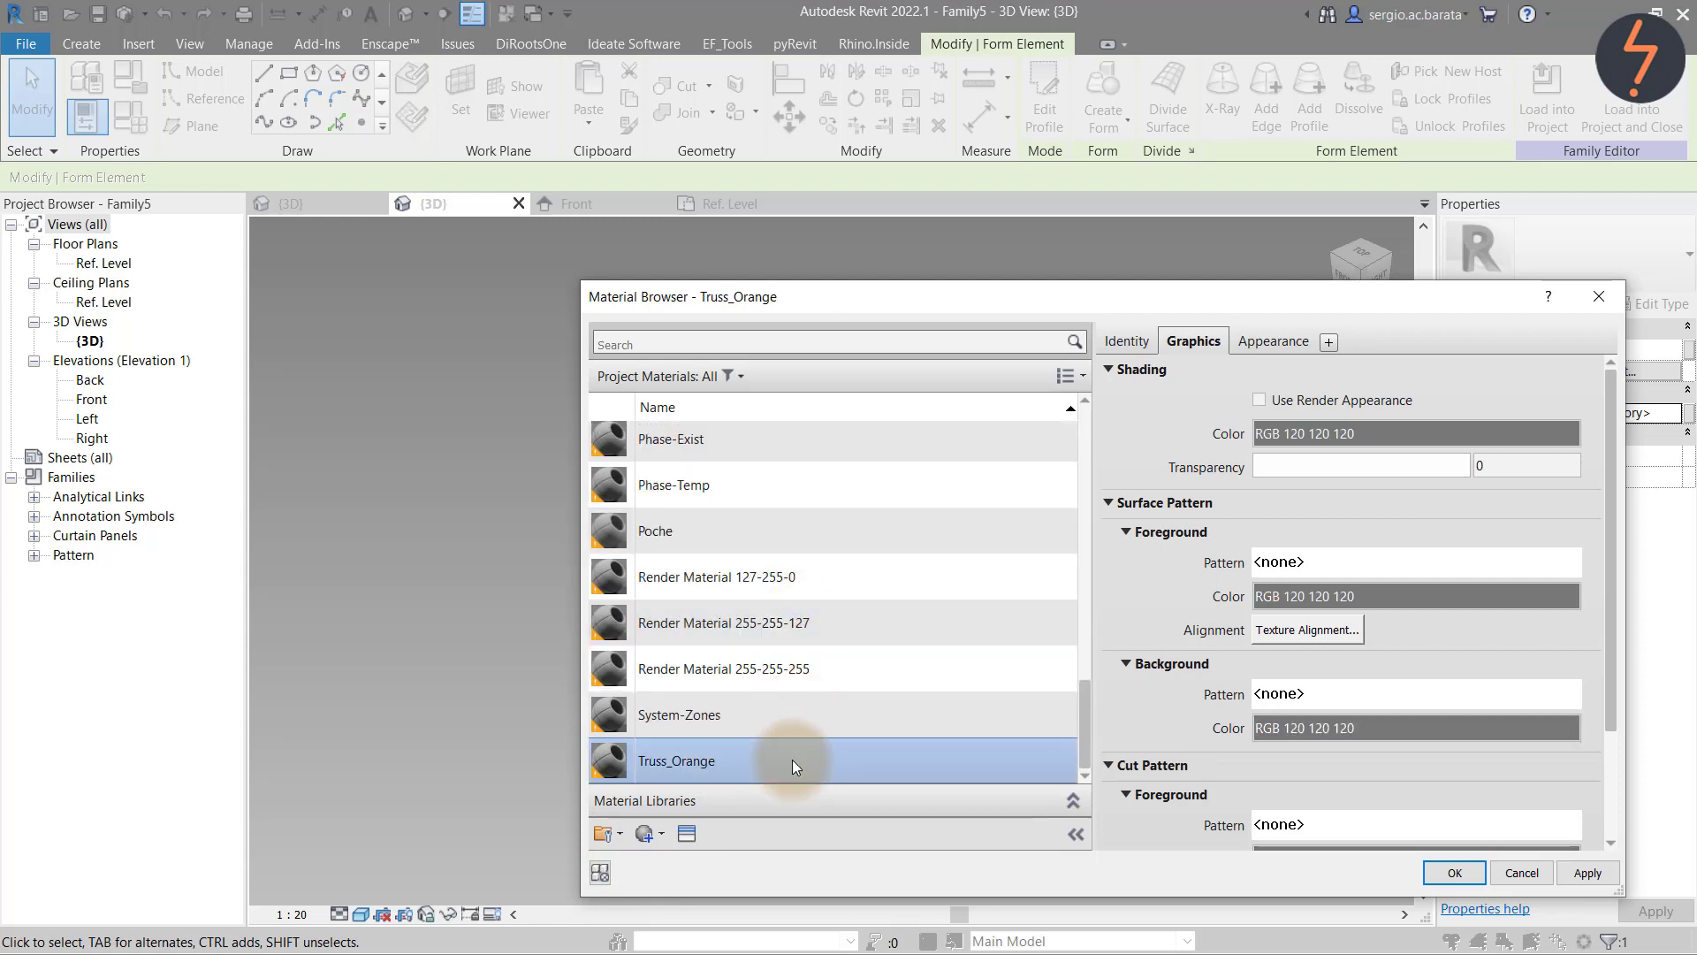
Replace the Truss_Orange appearance asset with Glossy - Sienna from the Metallic Paint category of the Appearance Library
click(1264, 341)
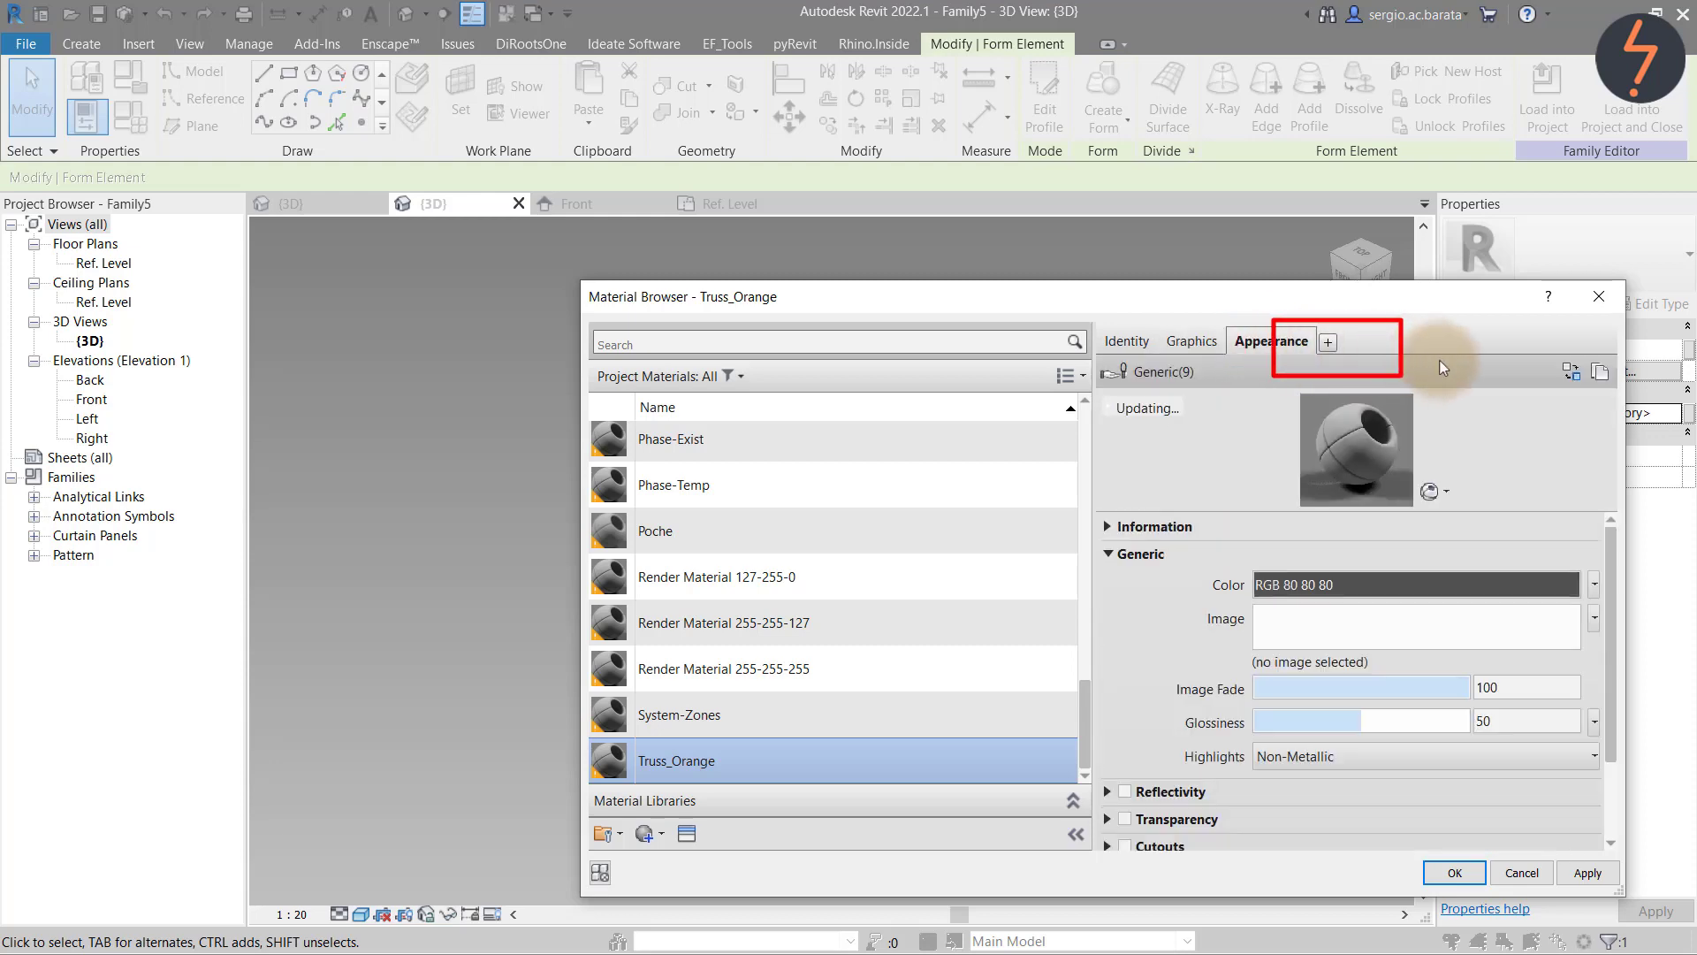
click(1573, 373)
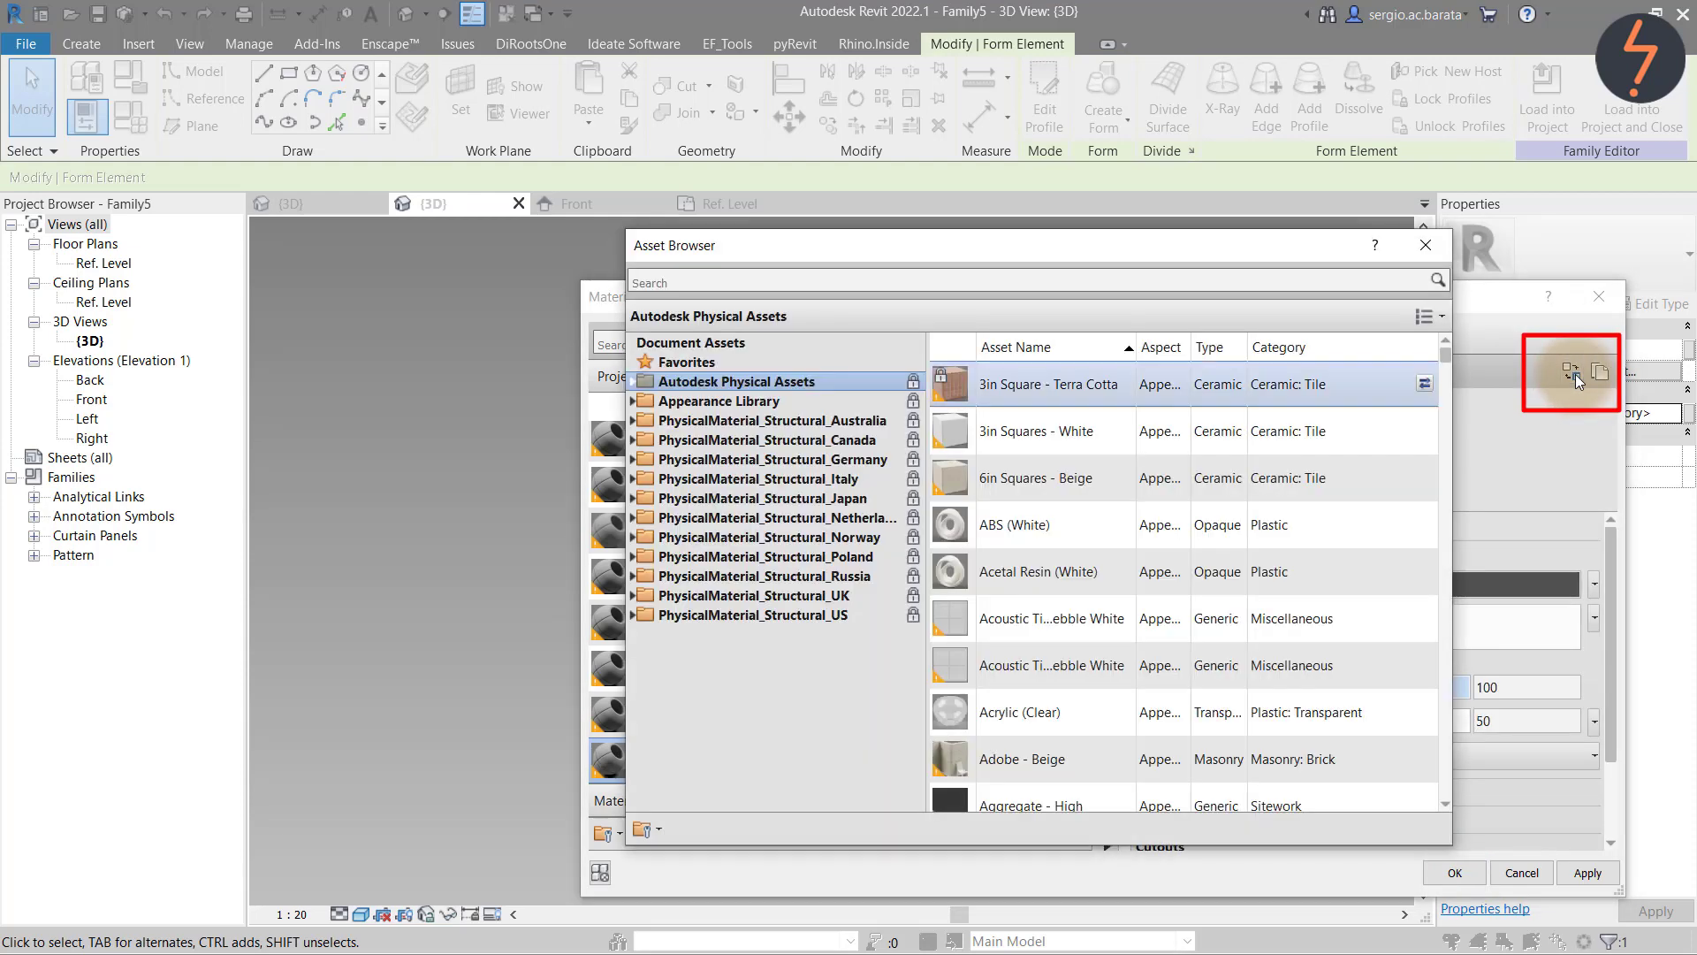
click(633, 401)
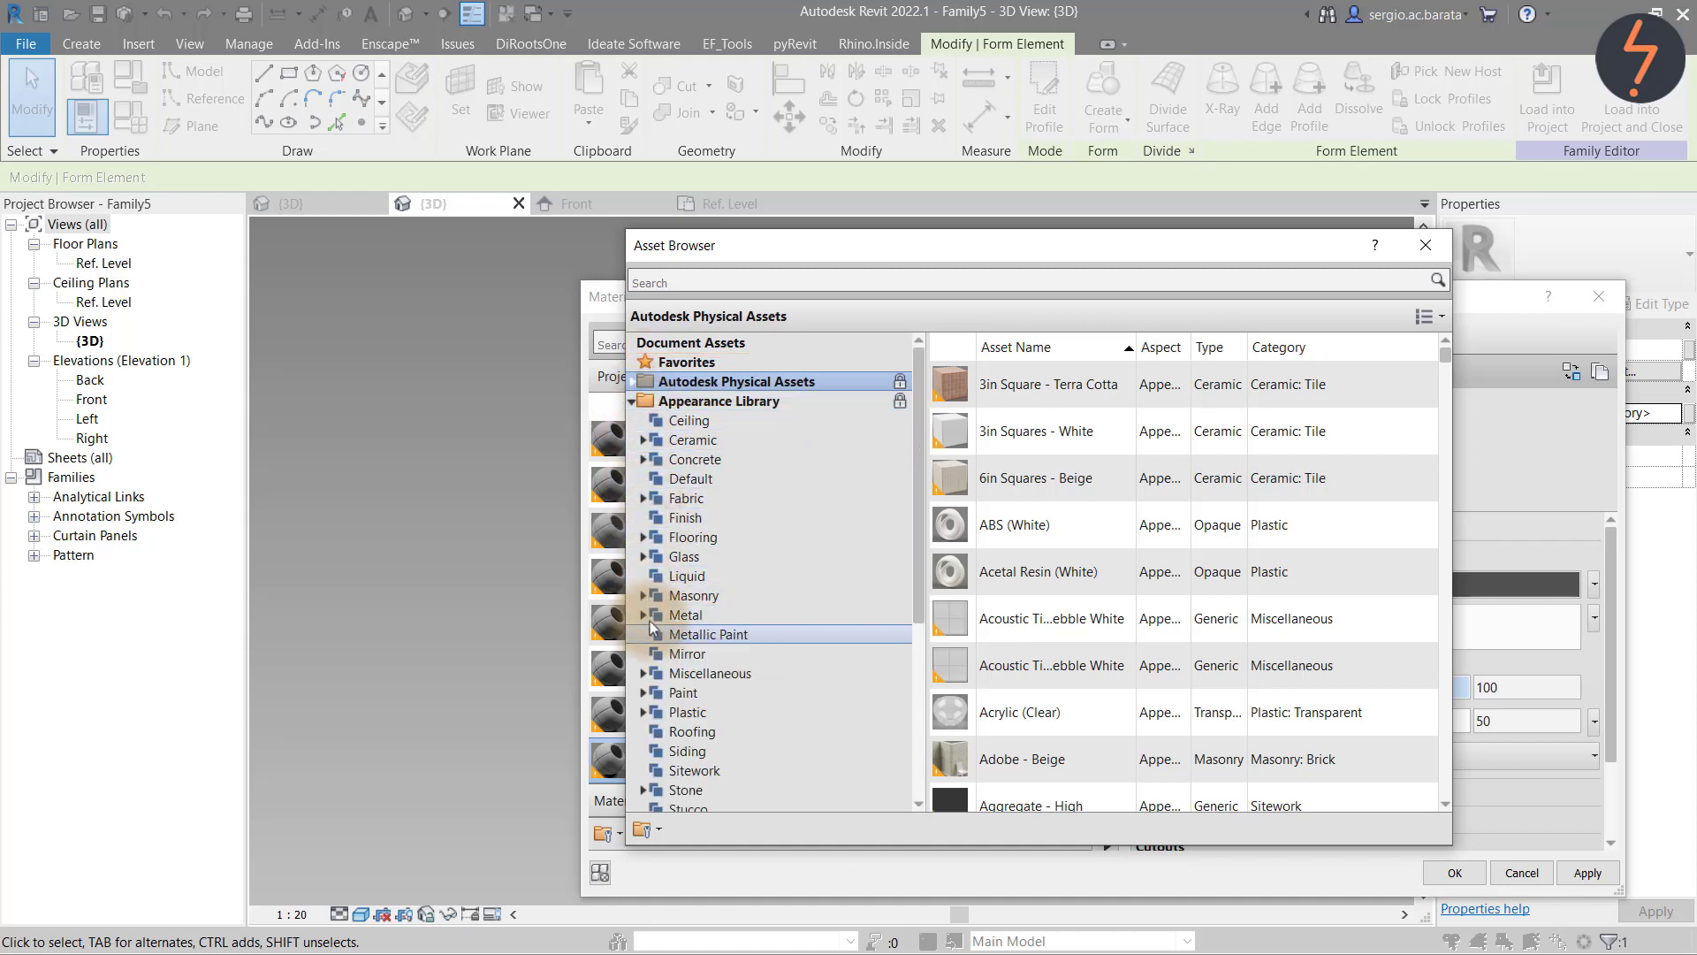
click(672, 634)
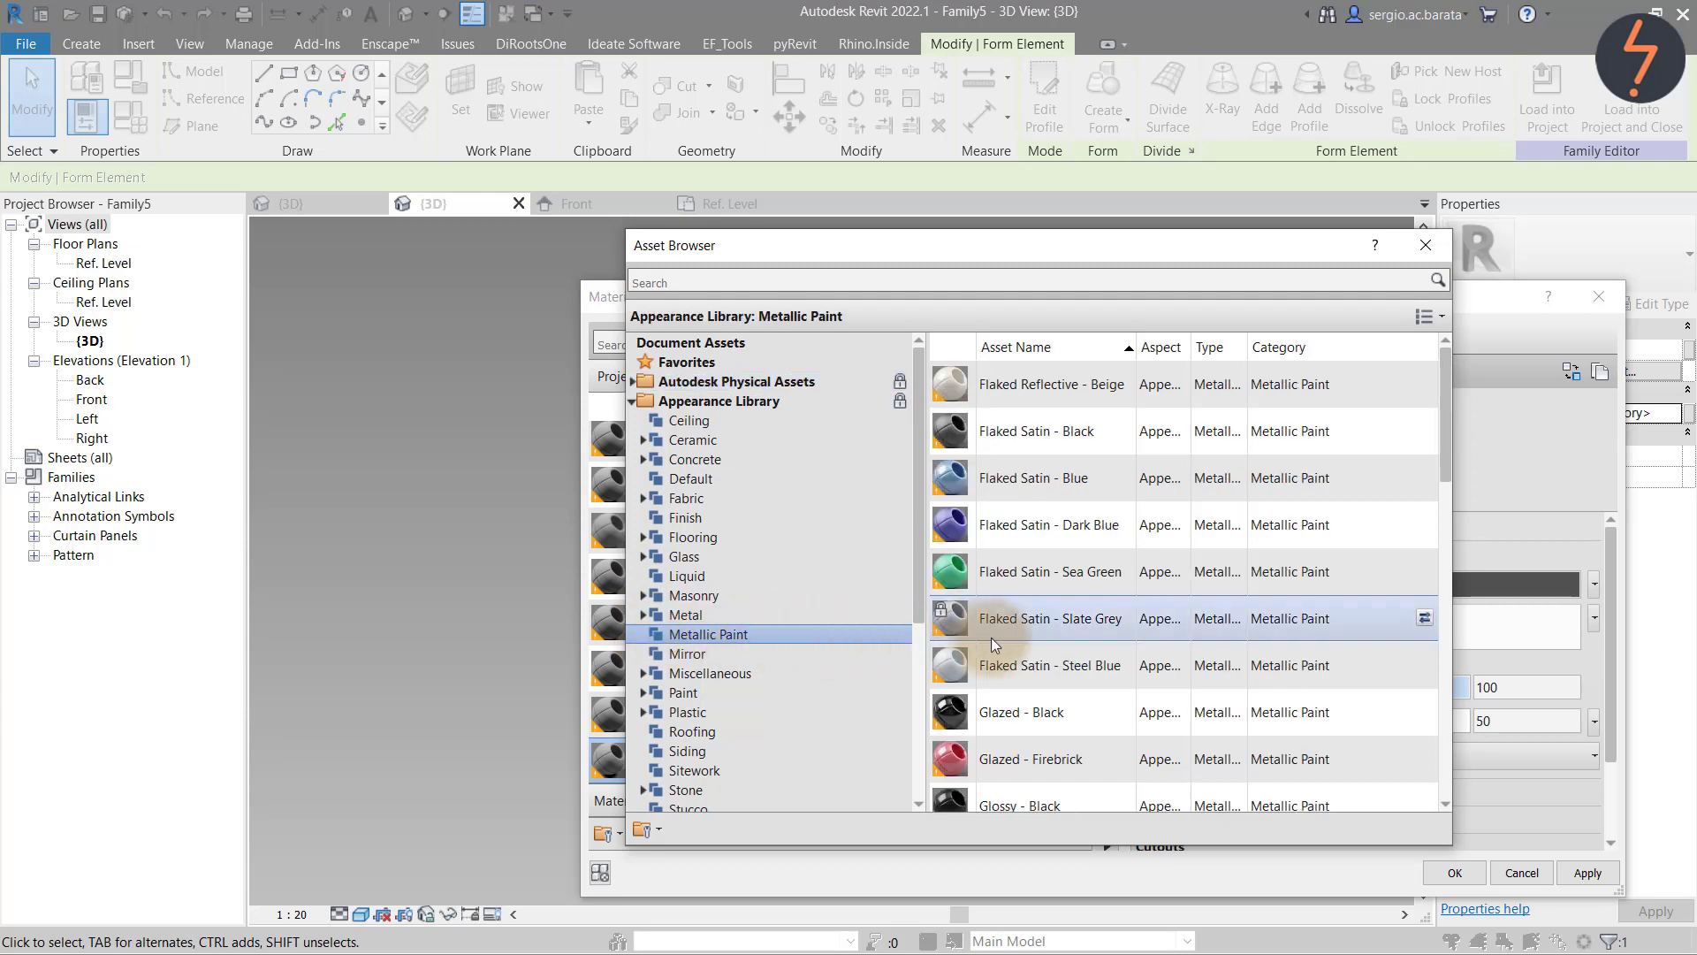
scroll(999, 638, down, 3)
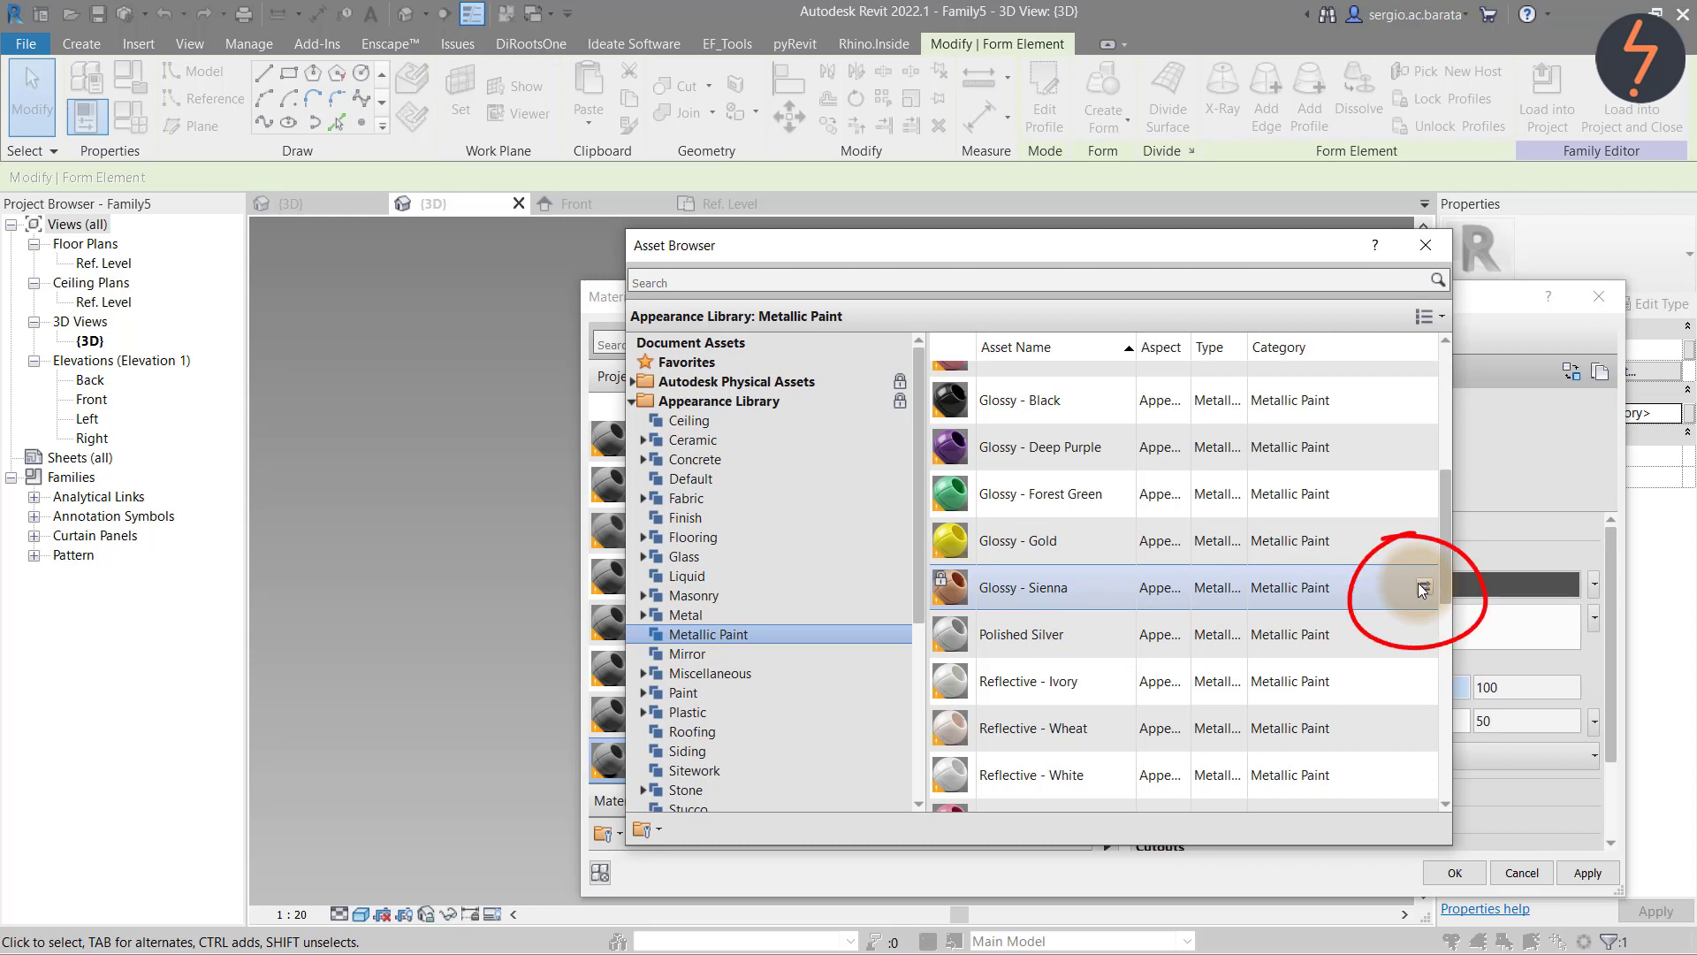
click(1422, 588)
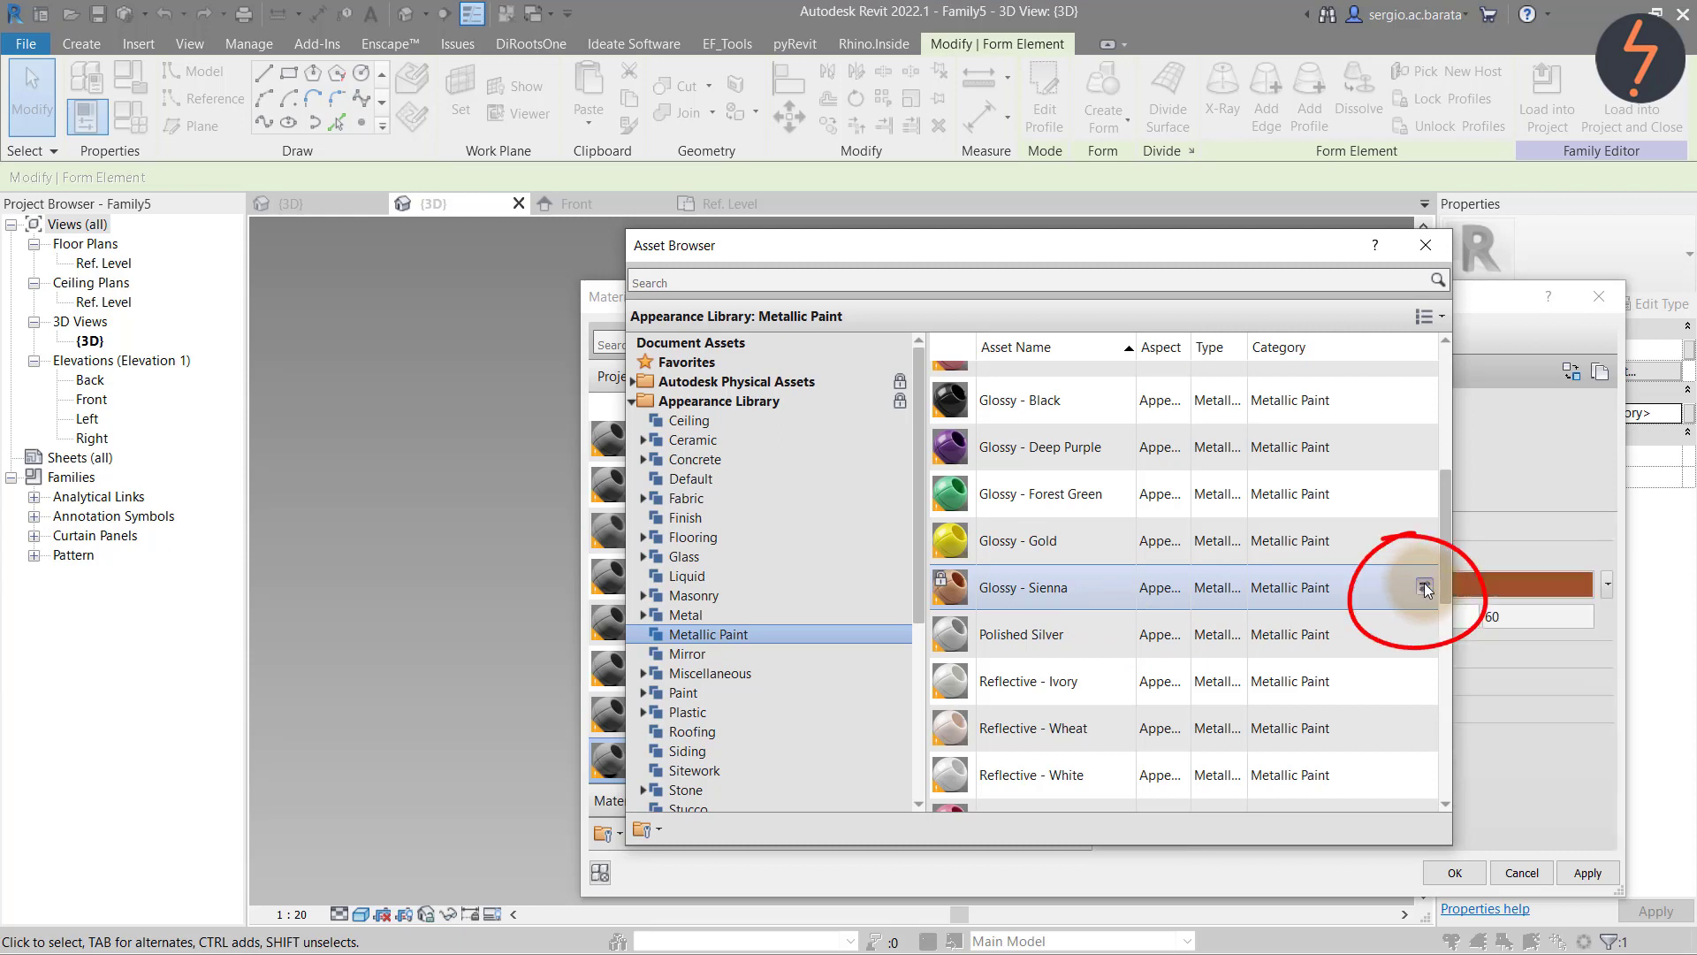
click(1424, 245)
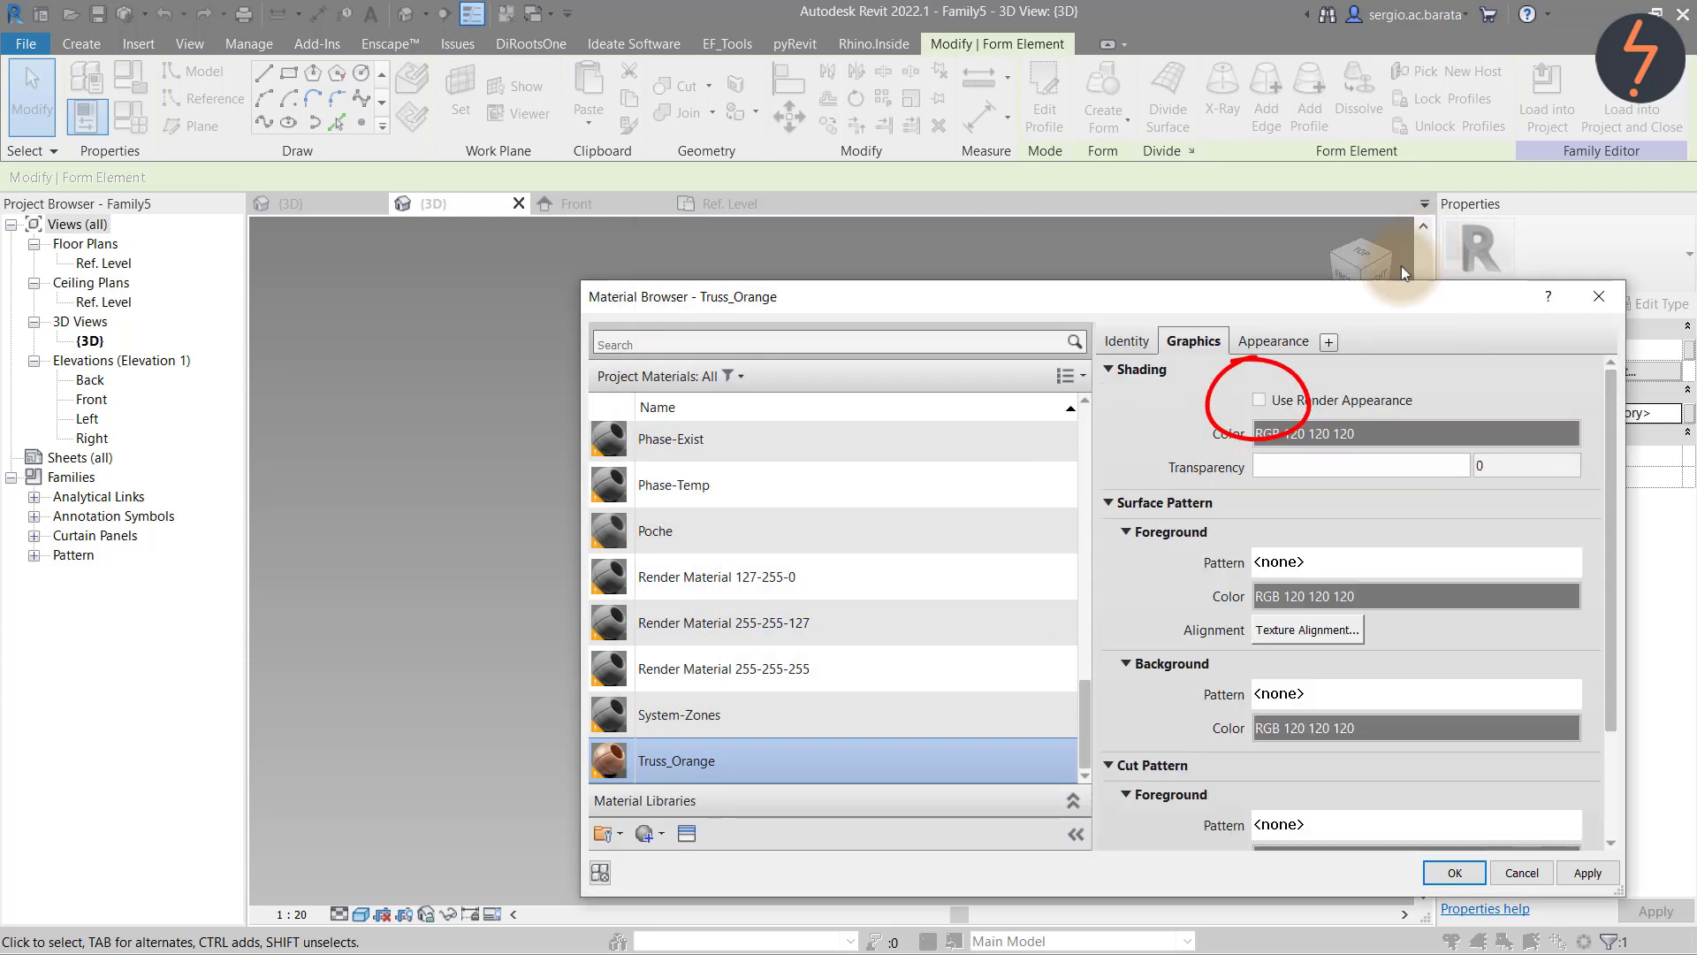
Make the Truss_Orange shading use the render appearance and assign the material to the chord form
click(1262, 401)
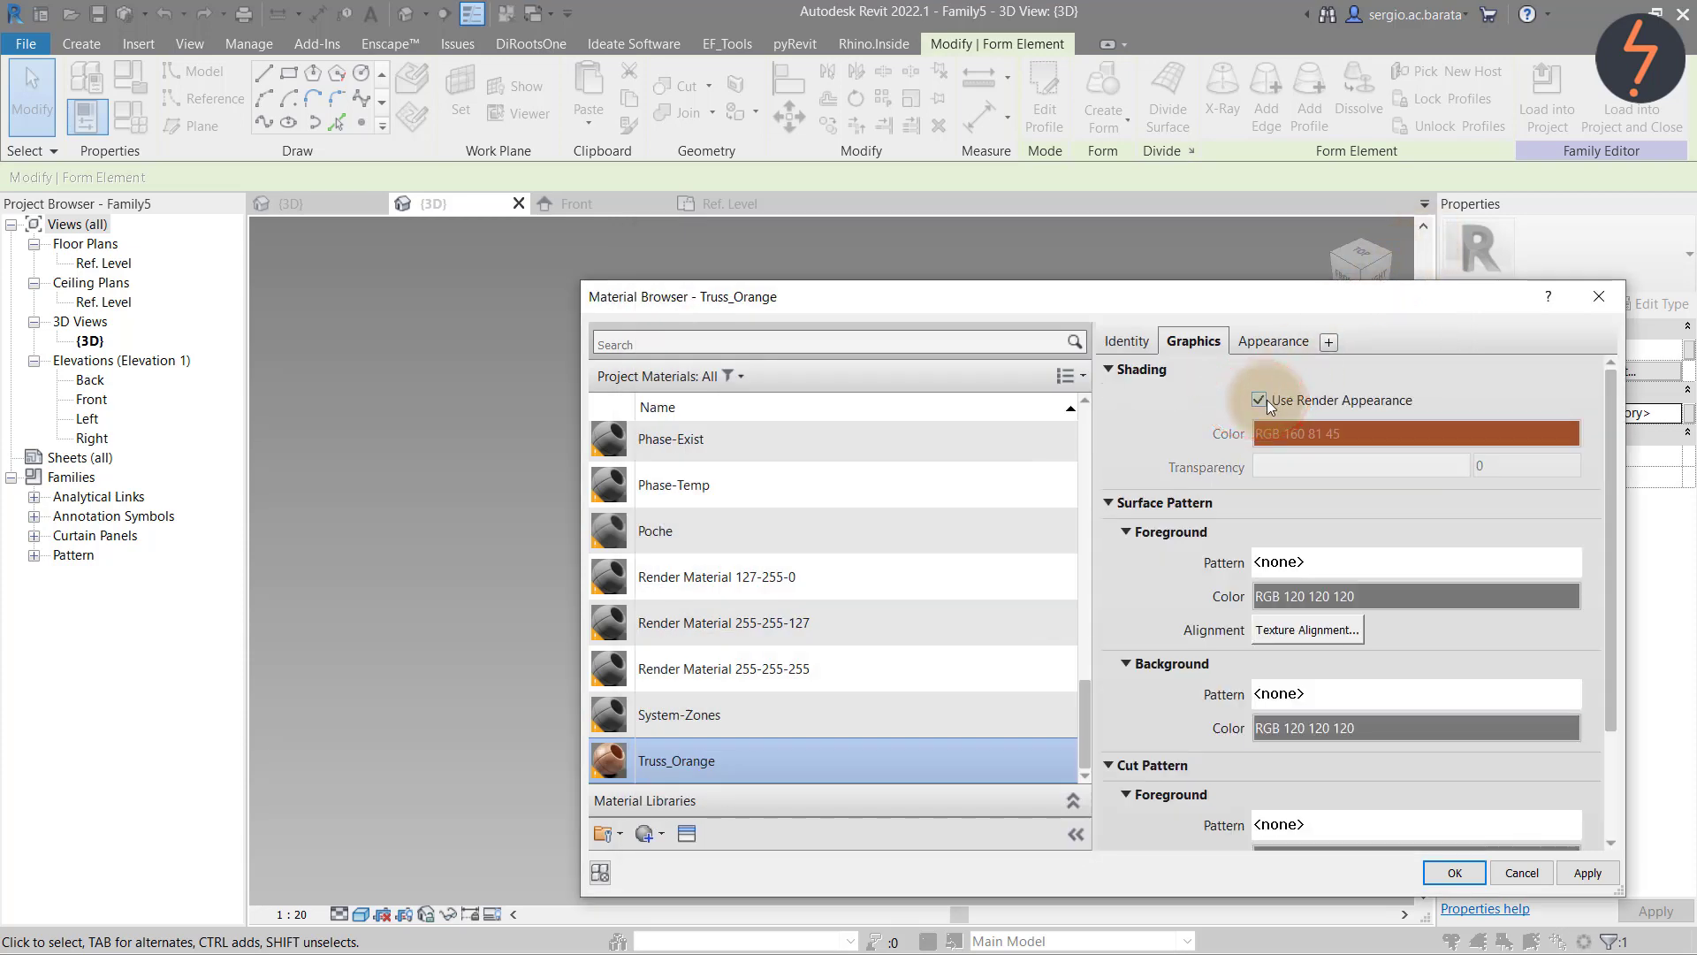
click(1588, 872)
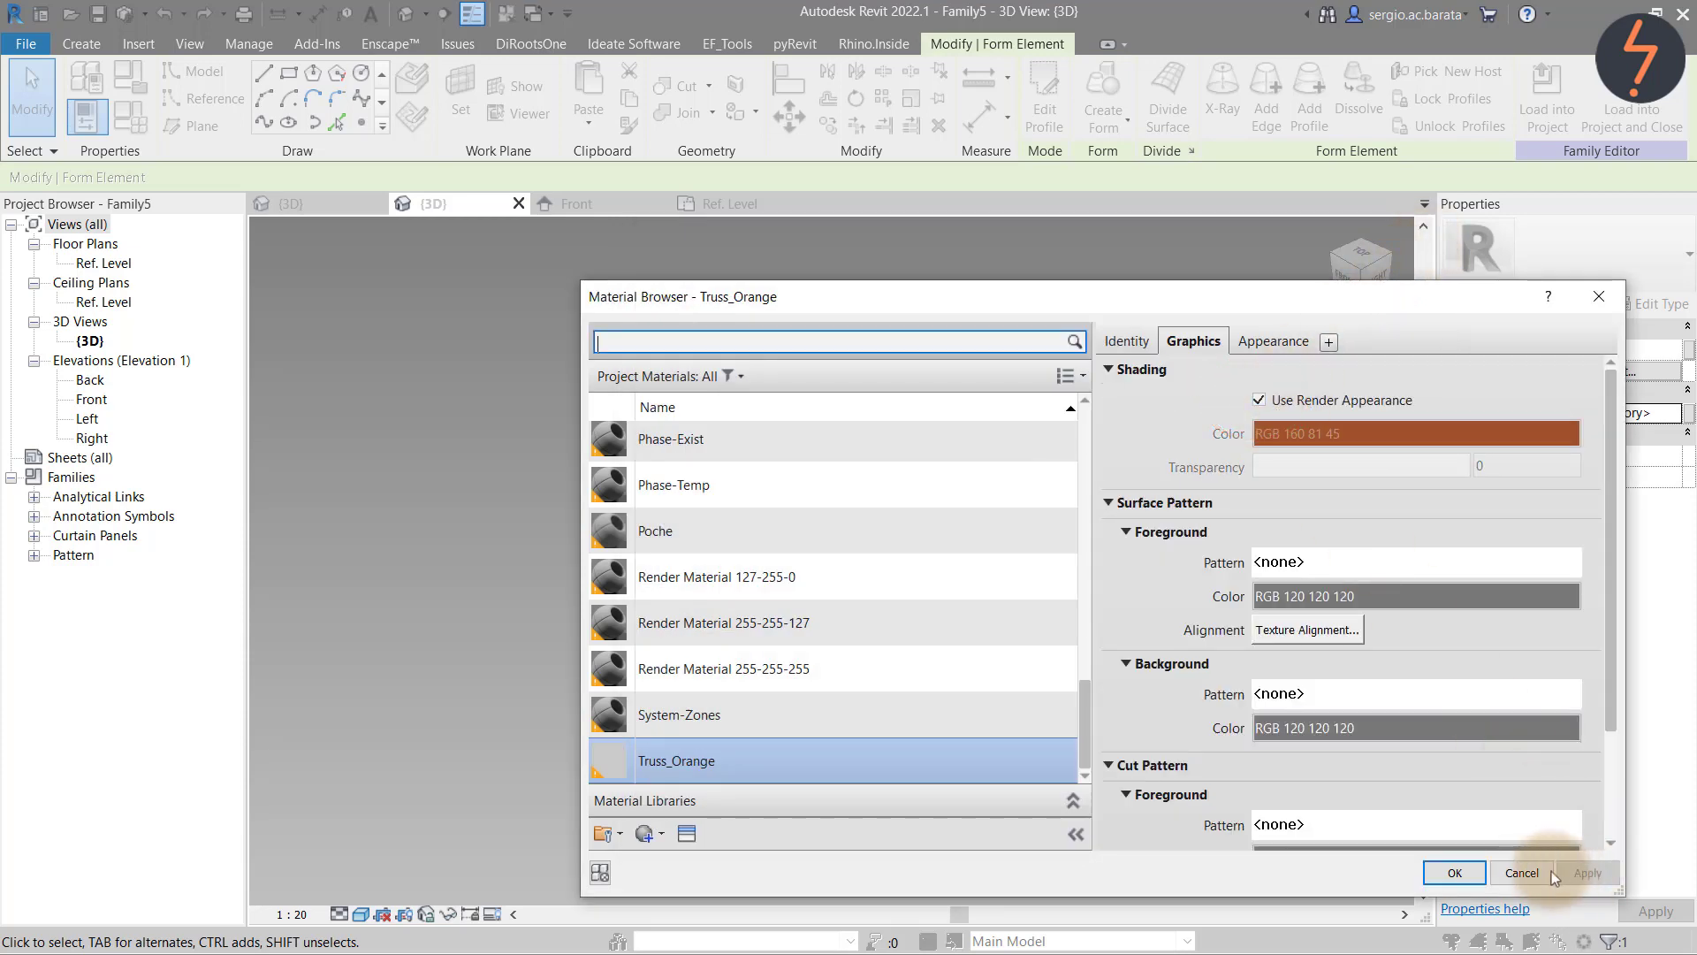
click(1454, 872)
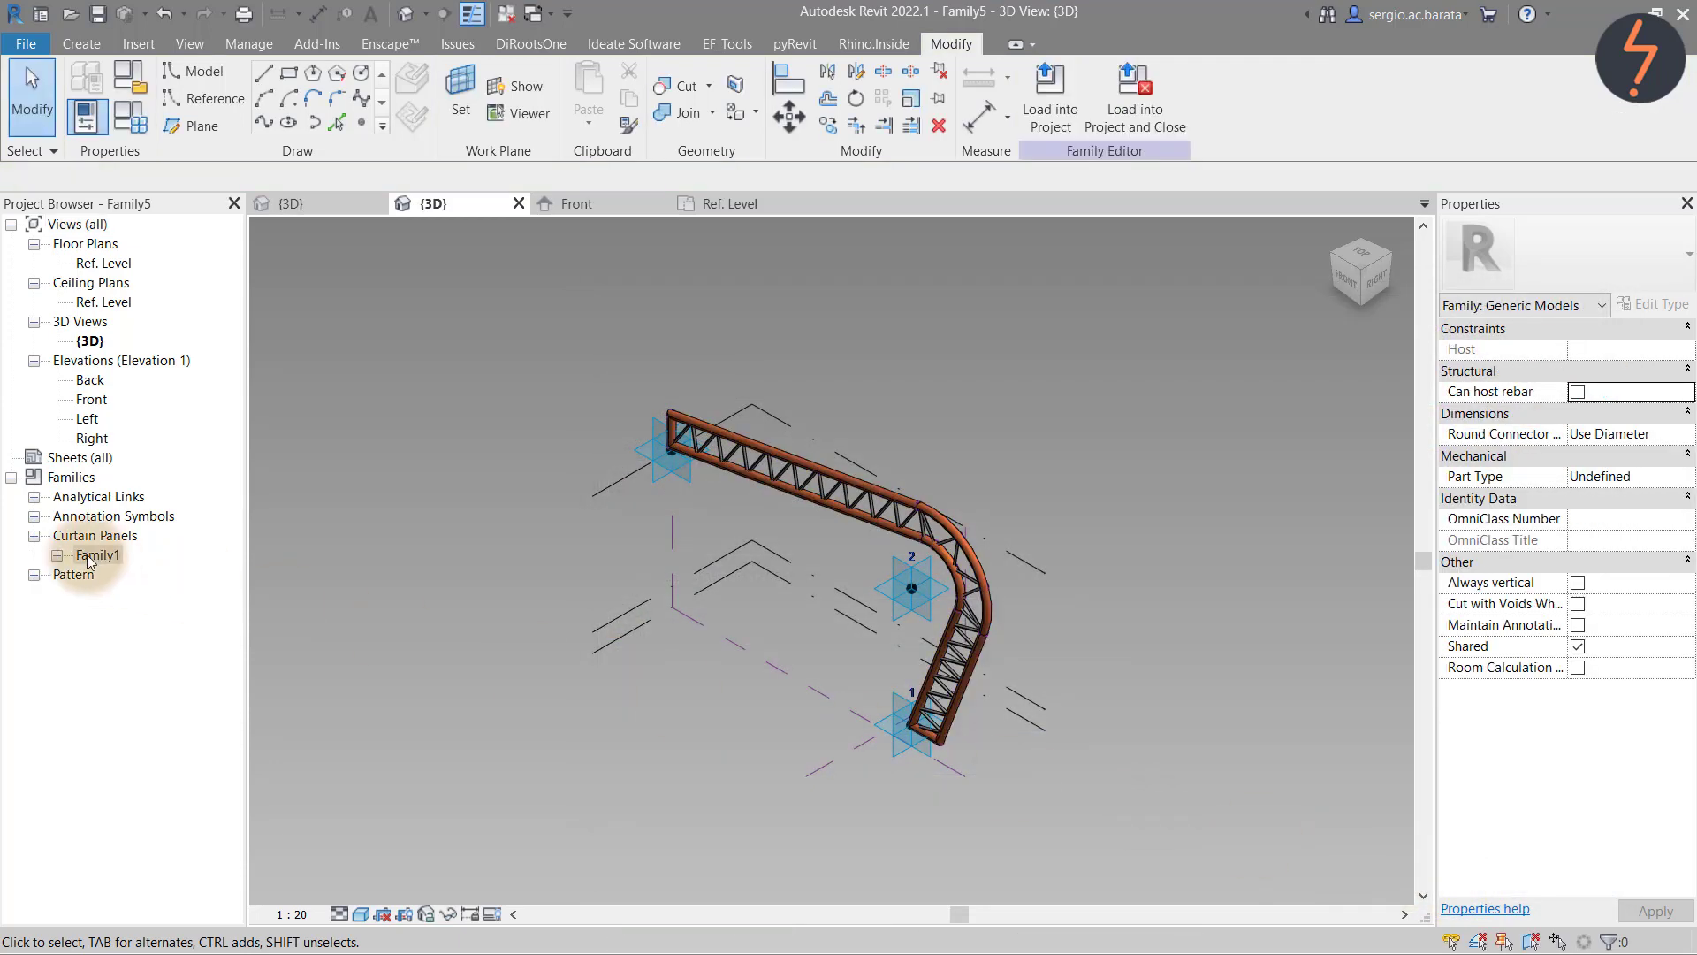
Rename the curtain panel family Family1 as Family1_c
right_click(88, 559)
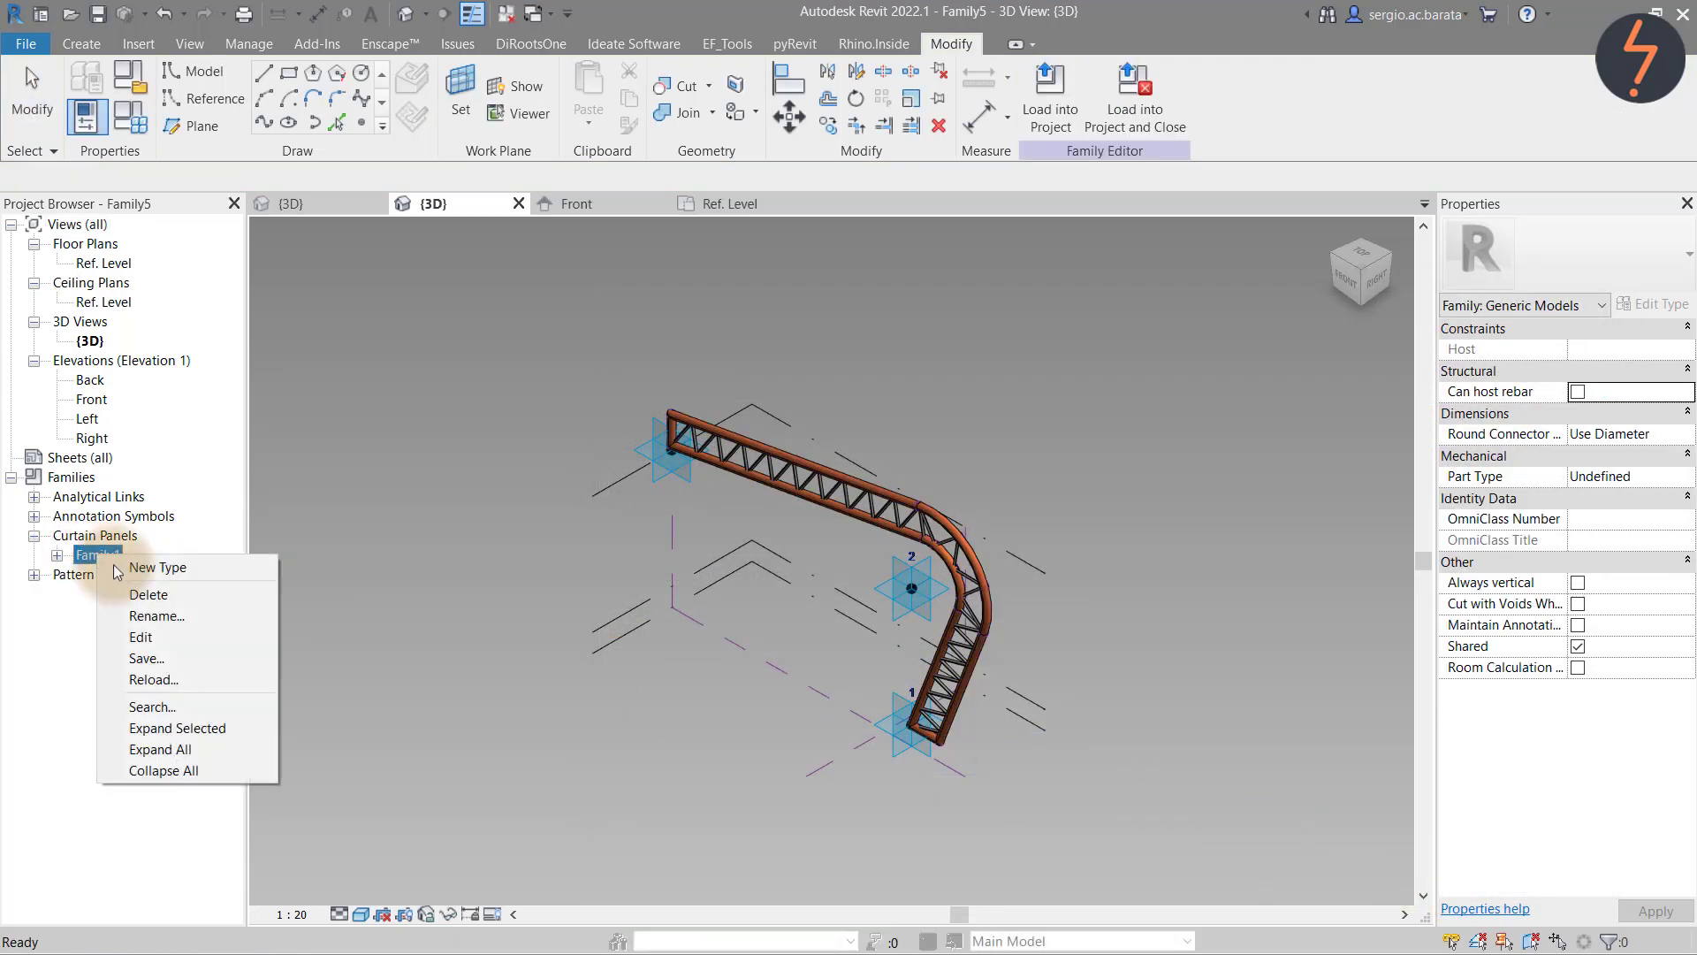
click(189, 614)
click(122, 555)
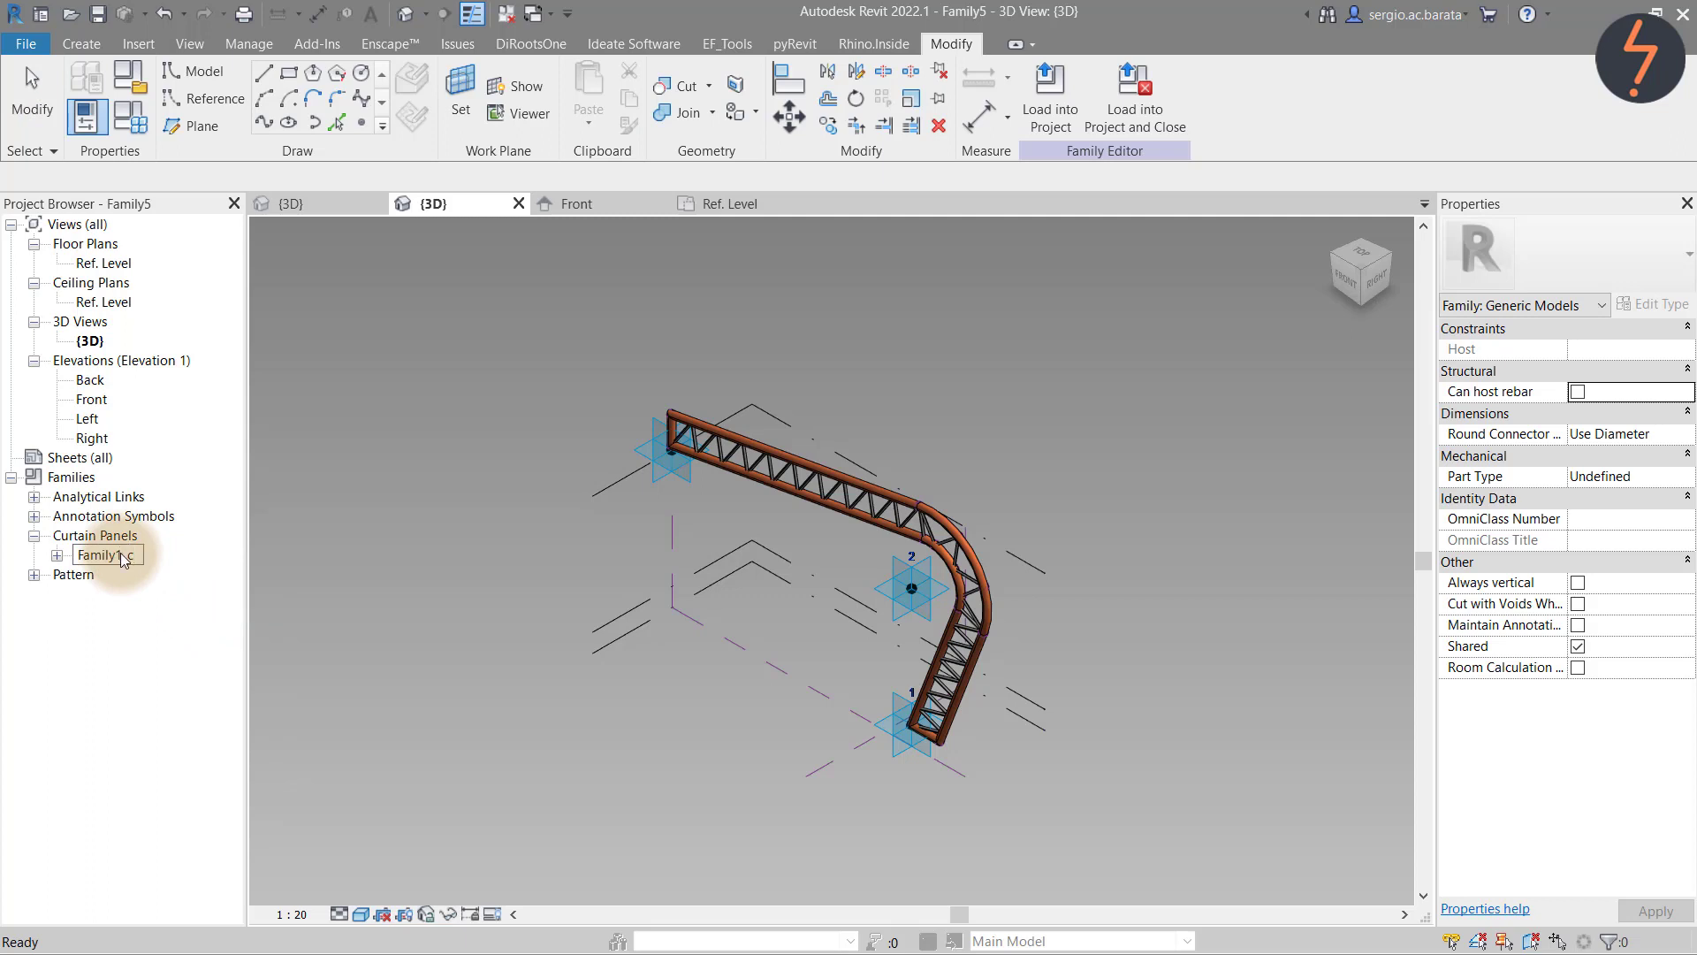
click(141, 655)
Rename the Family1 type inside the Family1_c curtain panel family as Family1_c
click(57, 556)
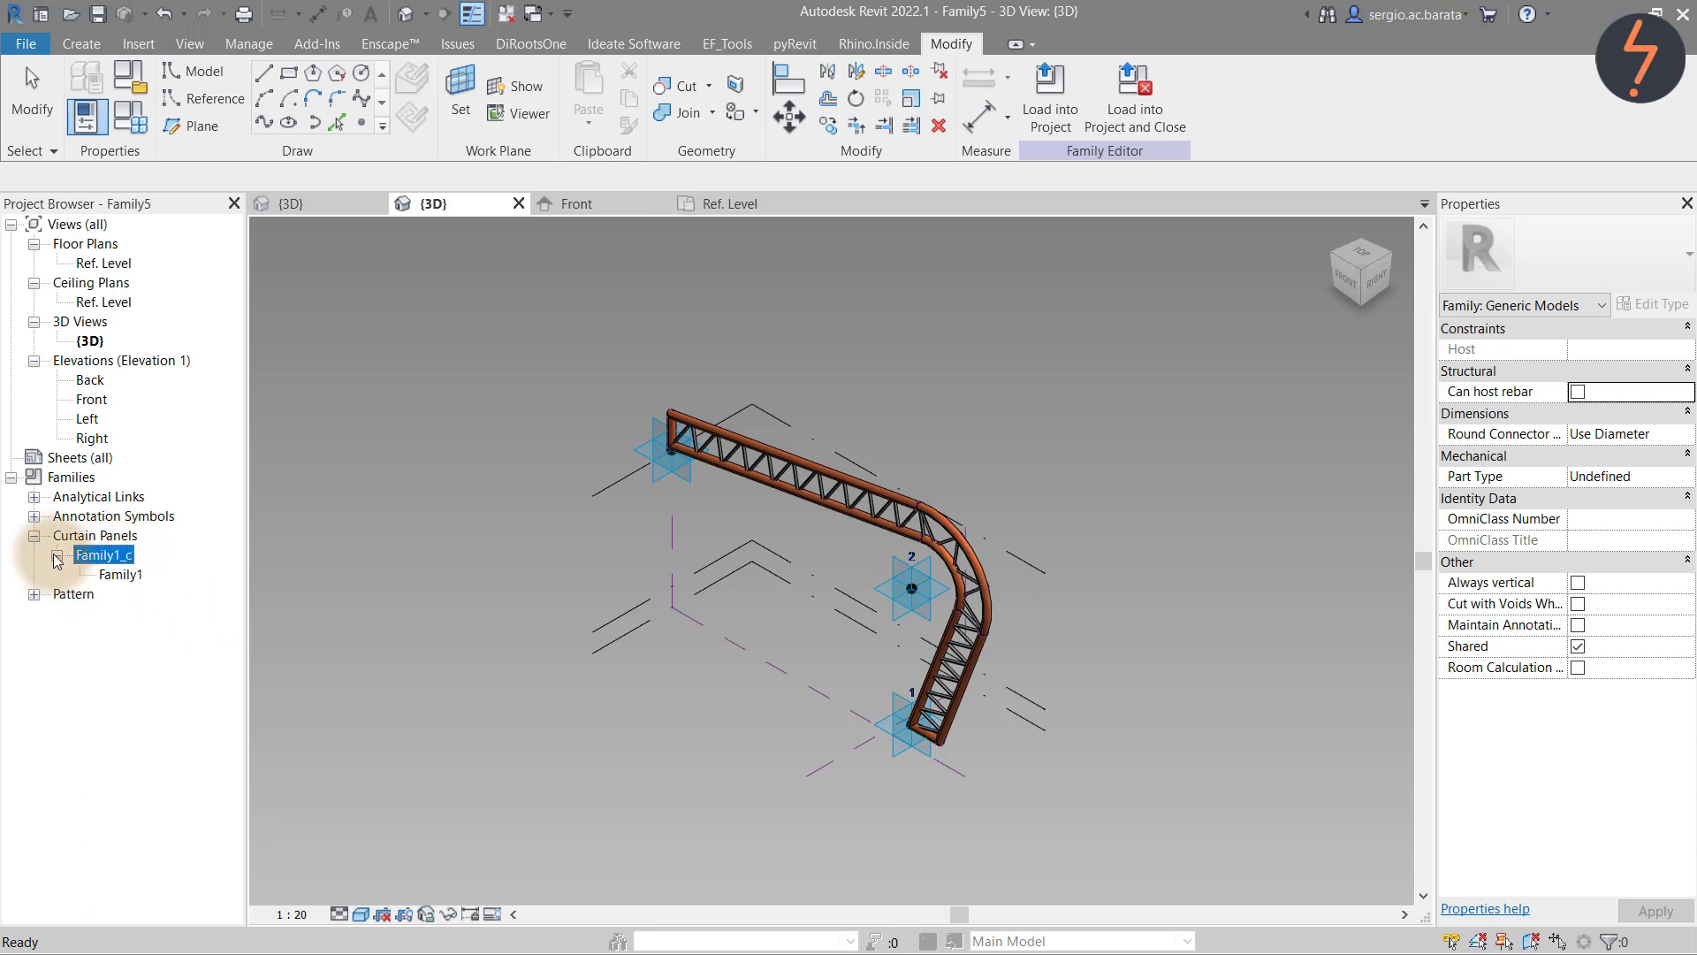
right_click(119, 576)
click(177, 652)
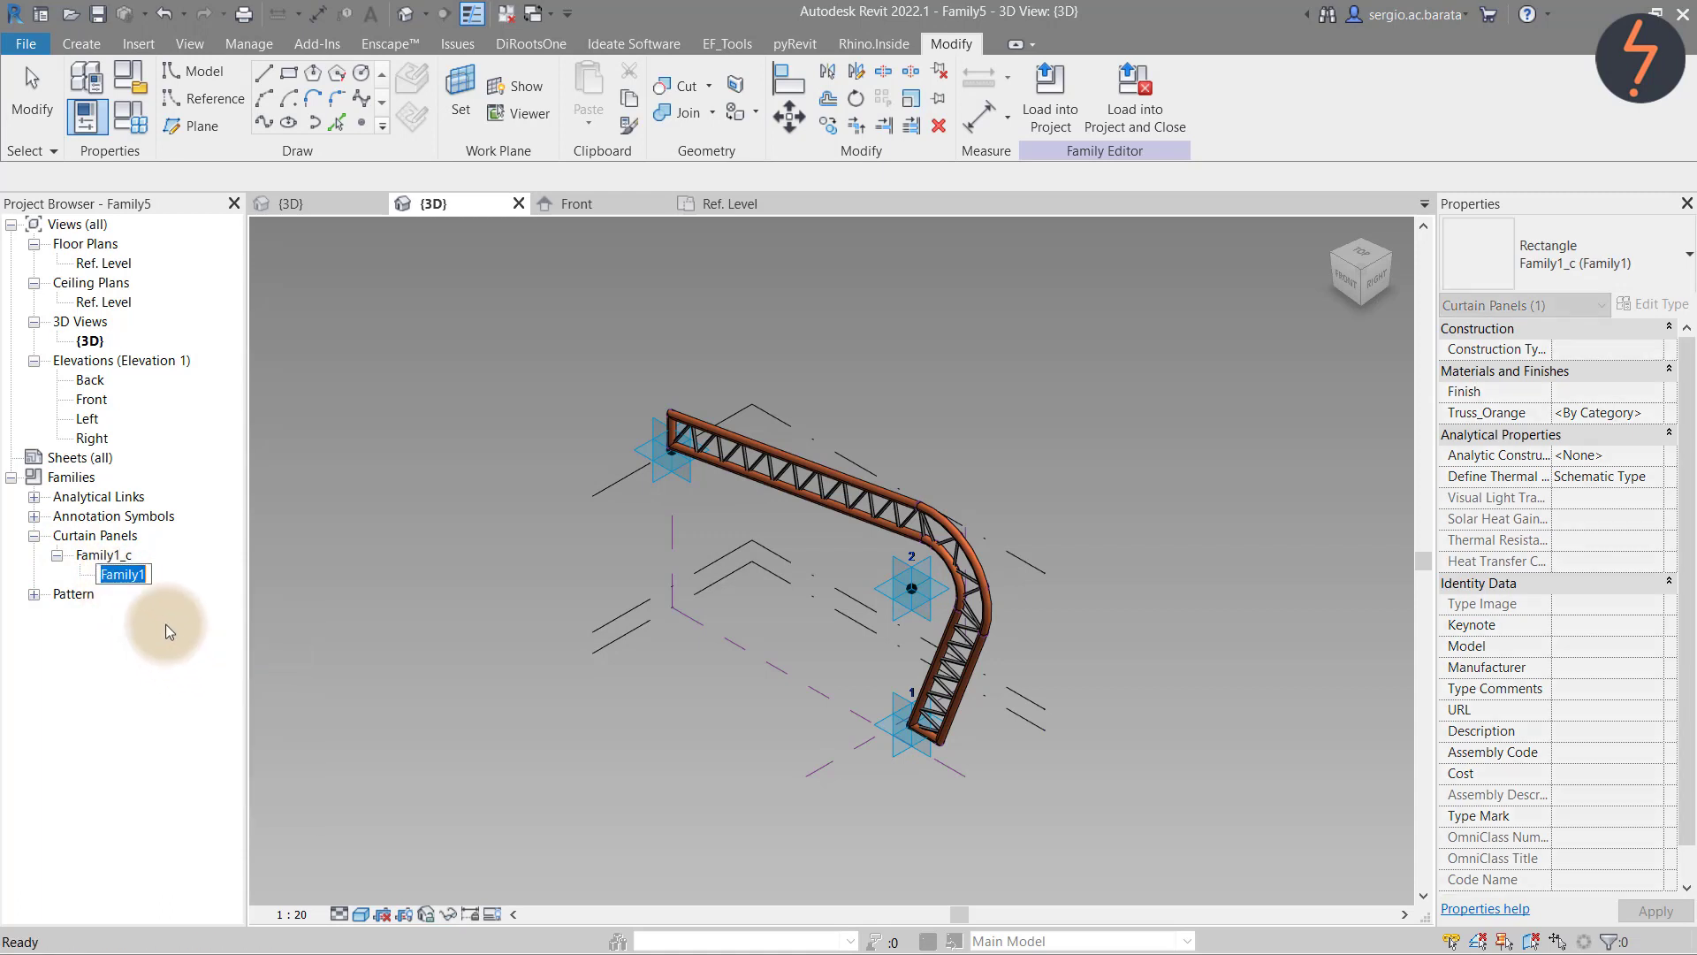
click(147, 576)
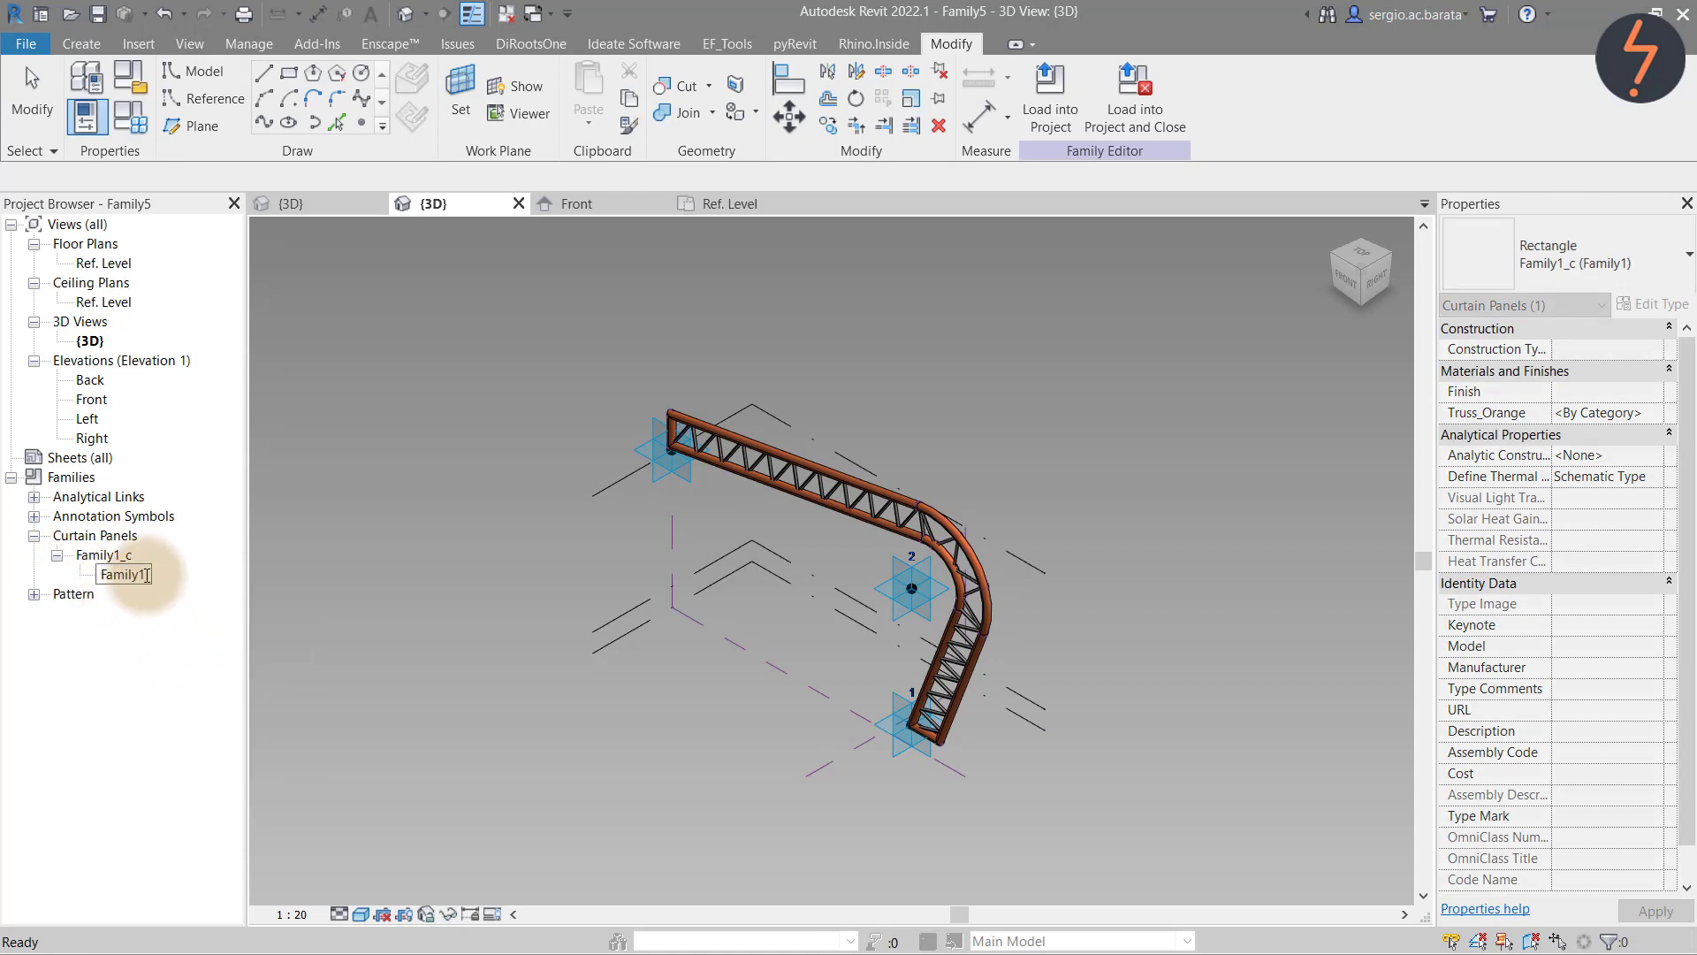
text(_c)
click(102, 554)
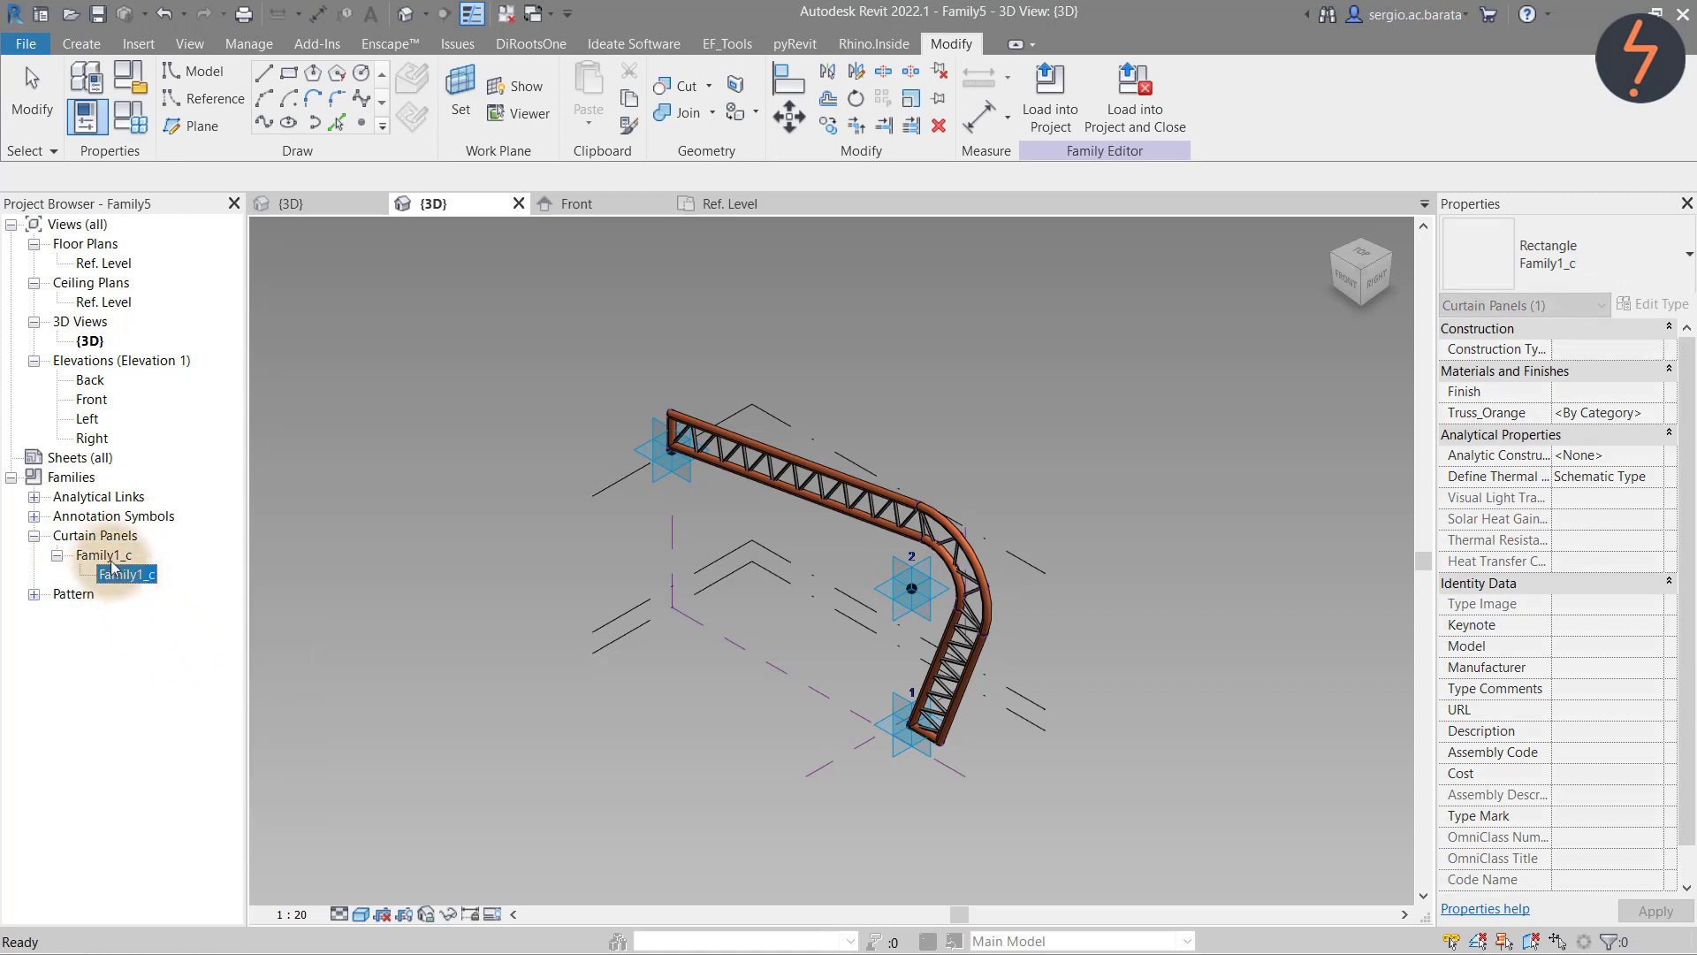
Open the Family1_c curtain panel family for editing and add a Material type parameter named Truss under Materials and Finishes
right_click(107, 556)
click(181, 636)
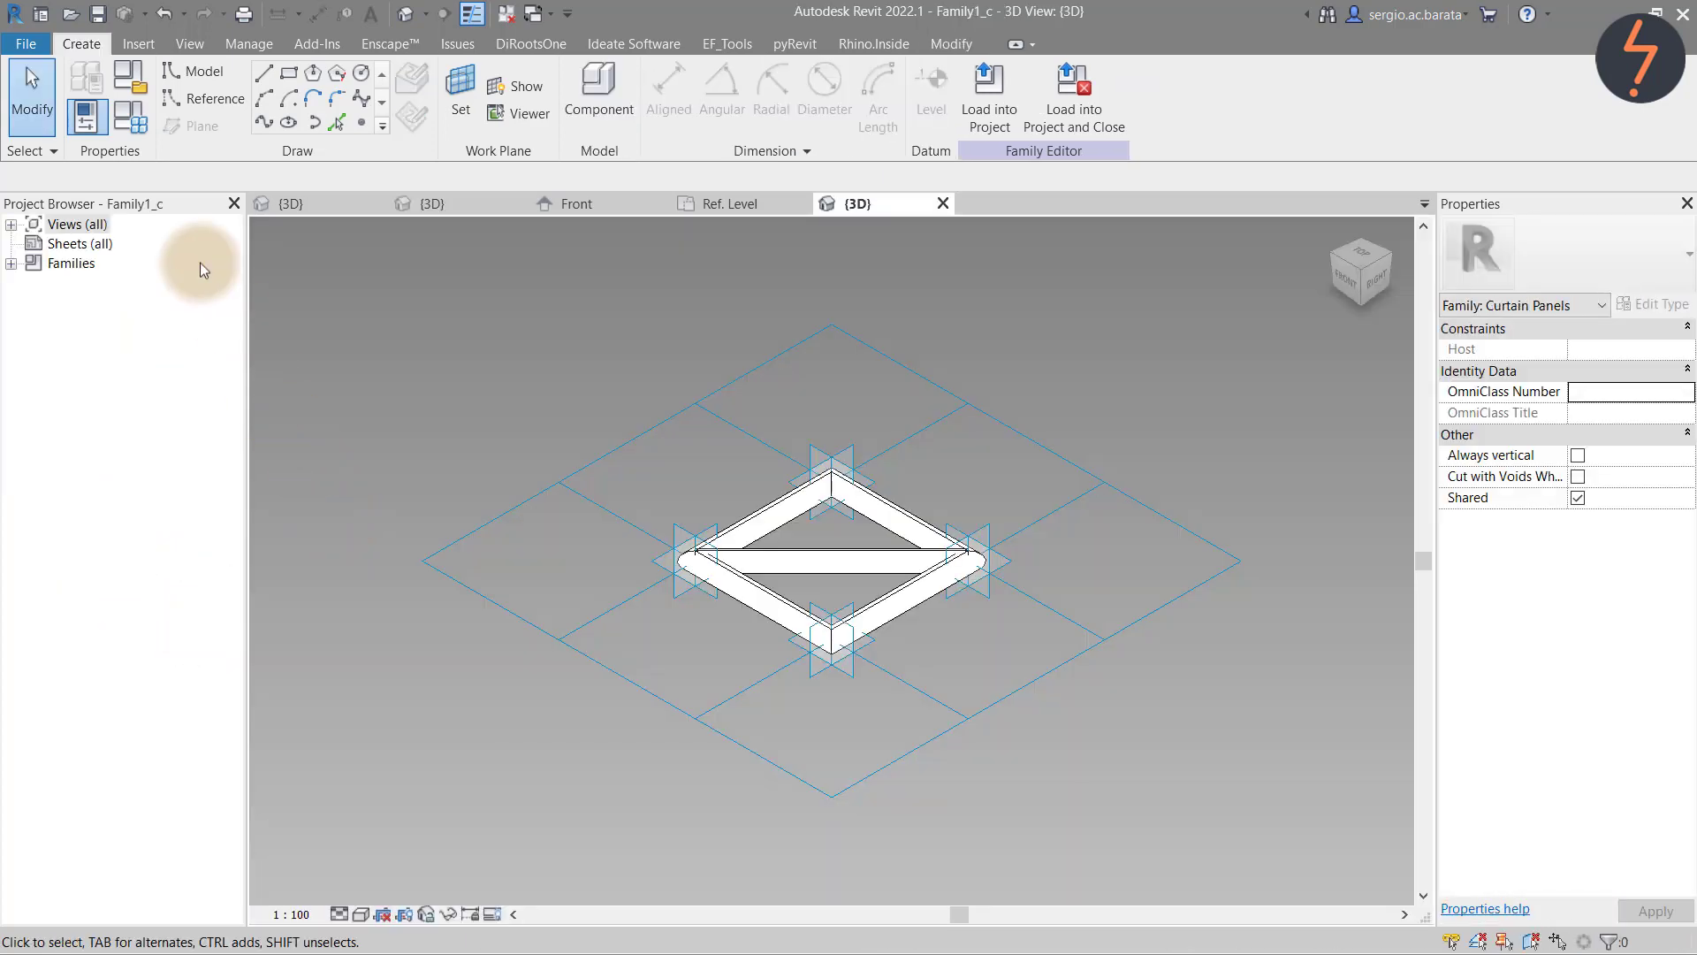
click(129, 129)
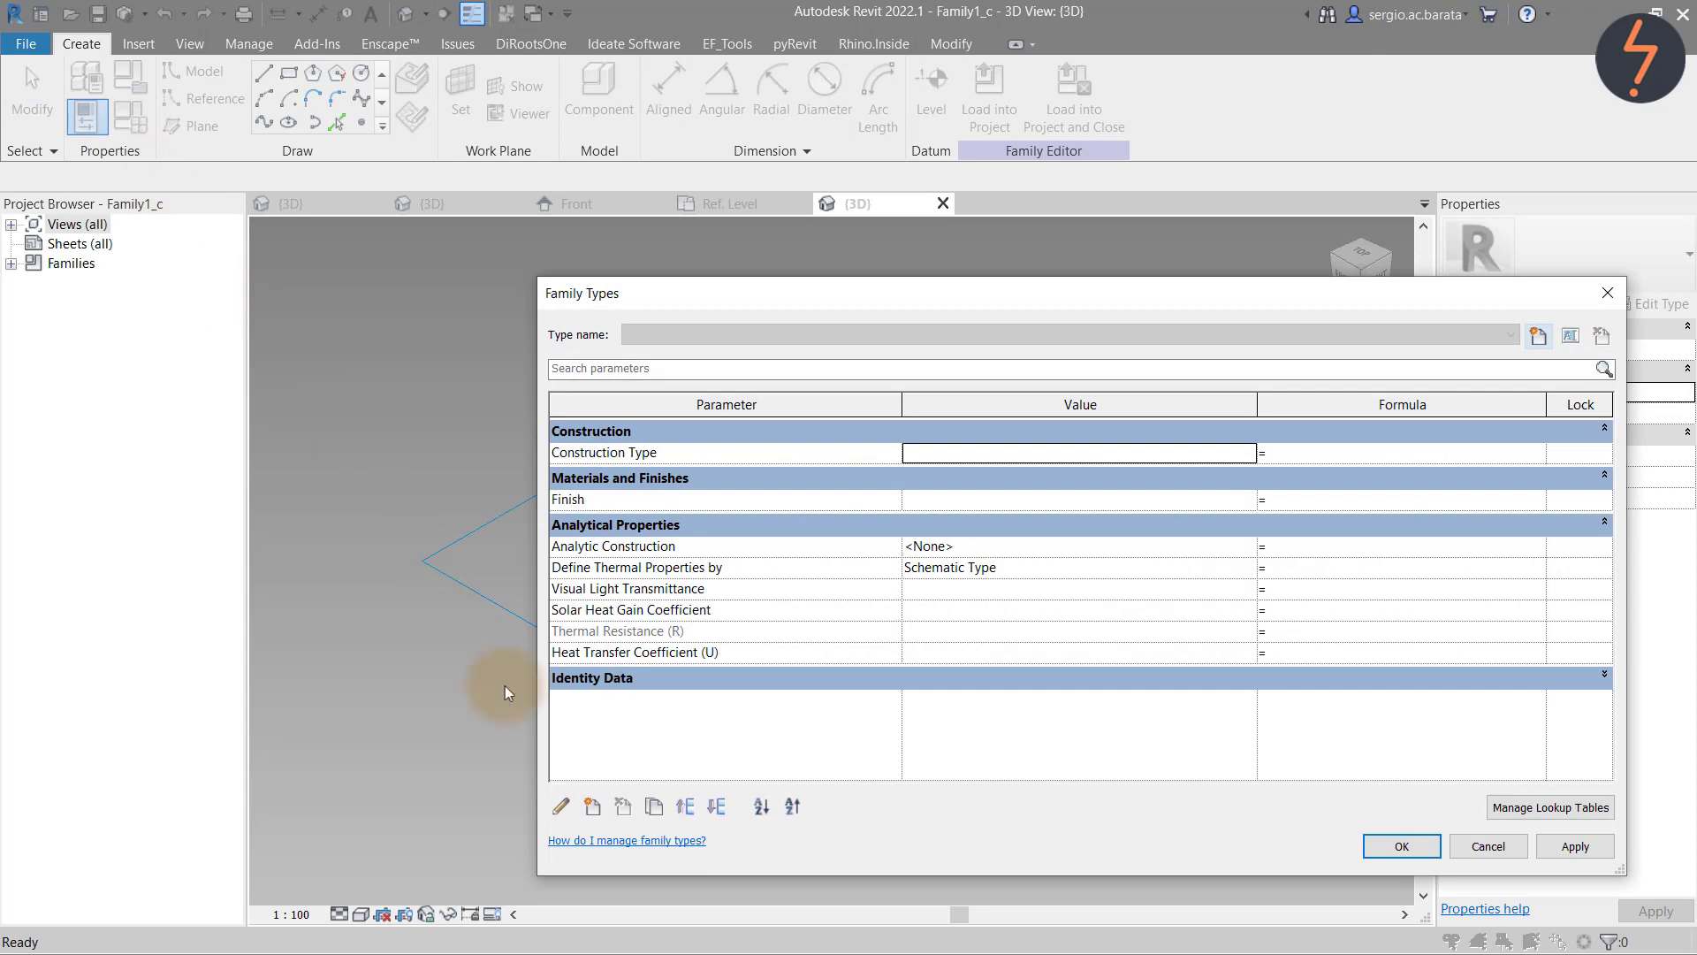
click(591, 806)
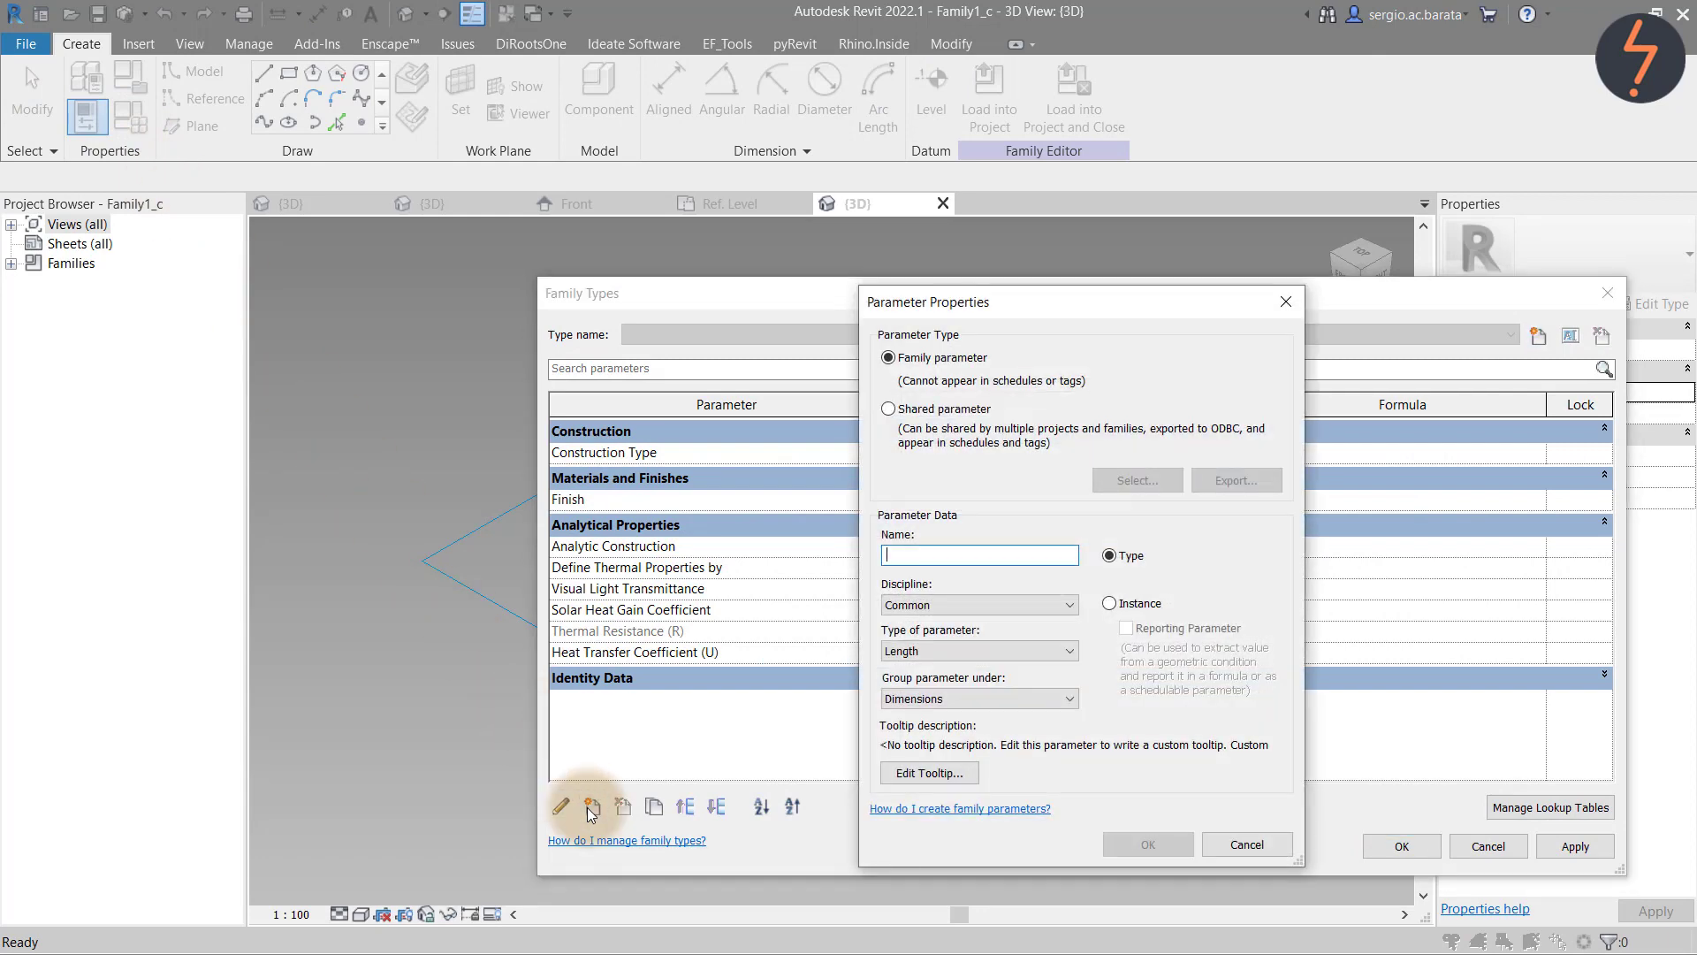
click(946, 654)
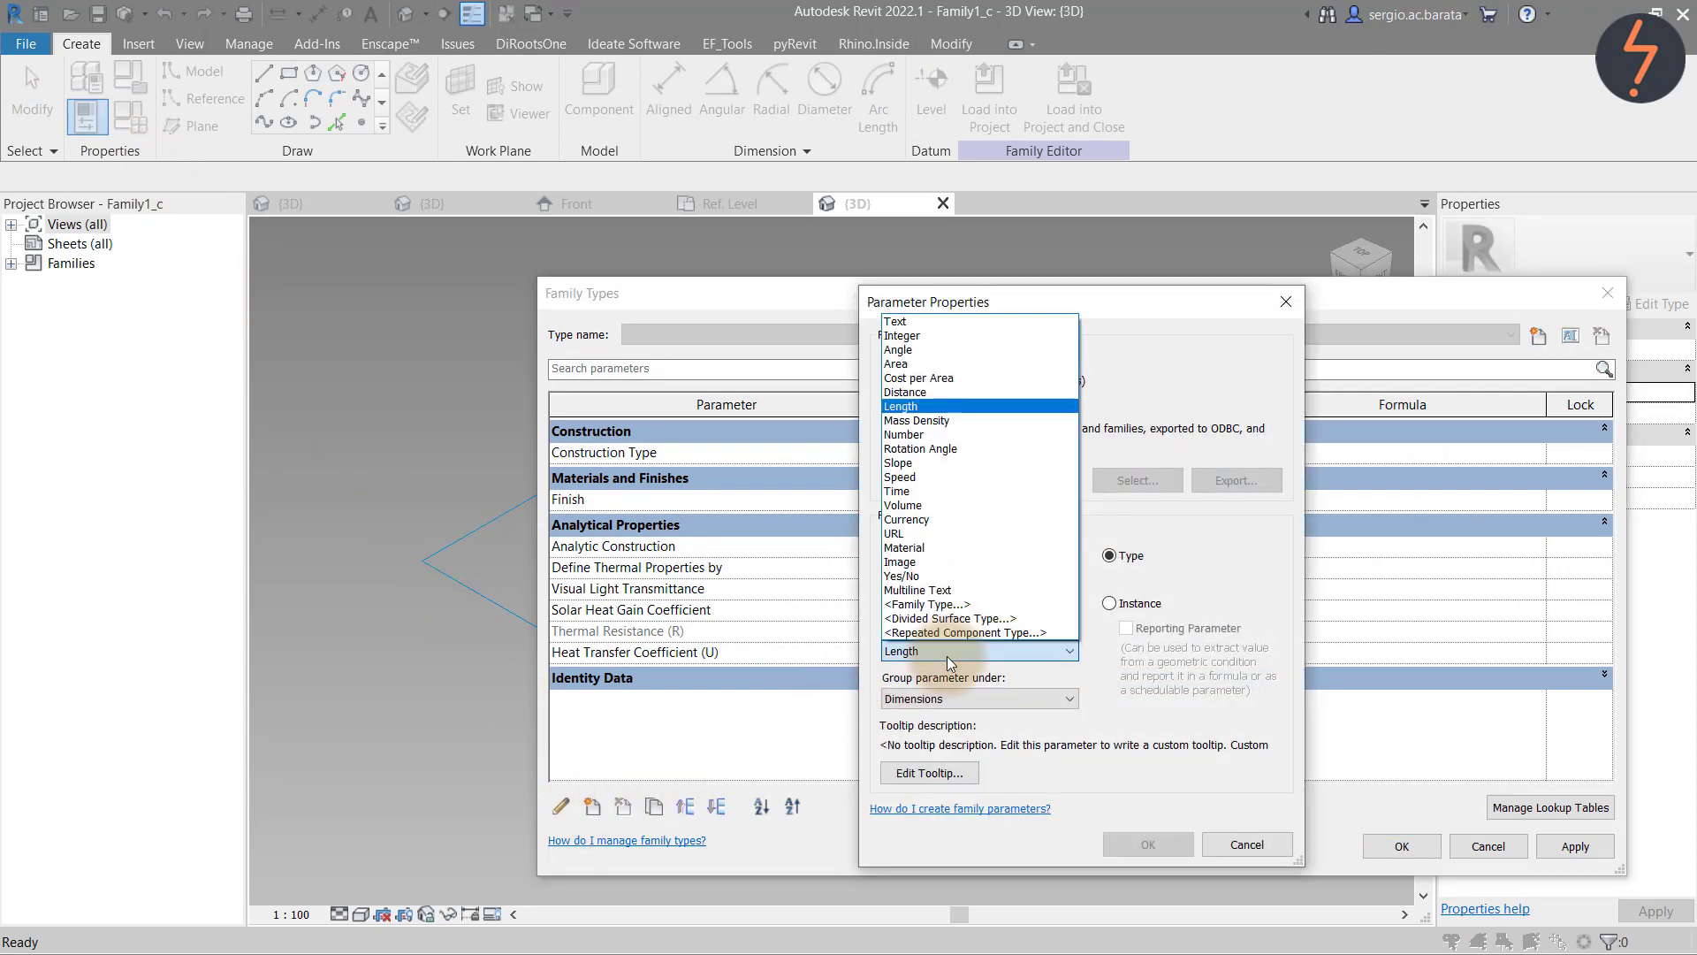
click(910, 547)
click(948, 555)
text(Truss)
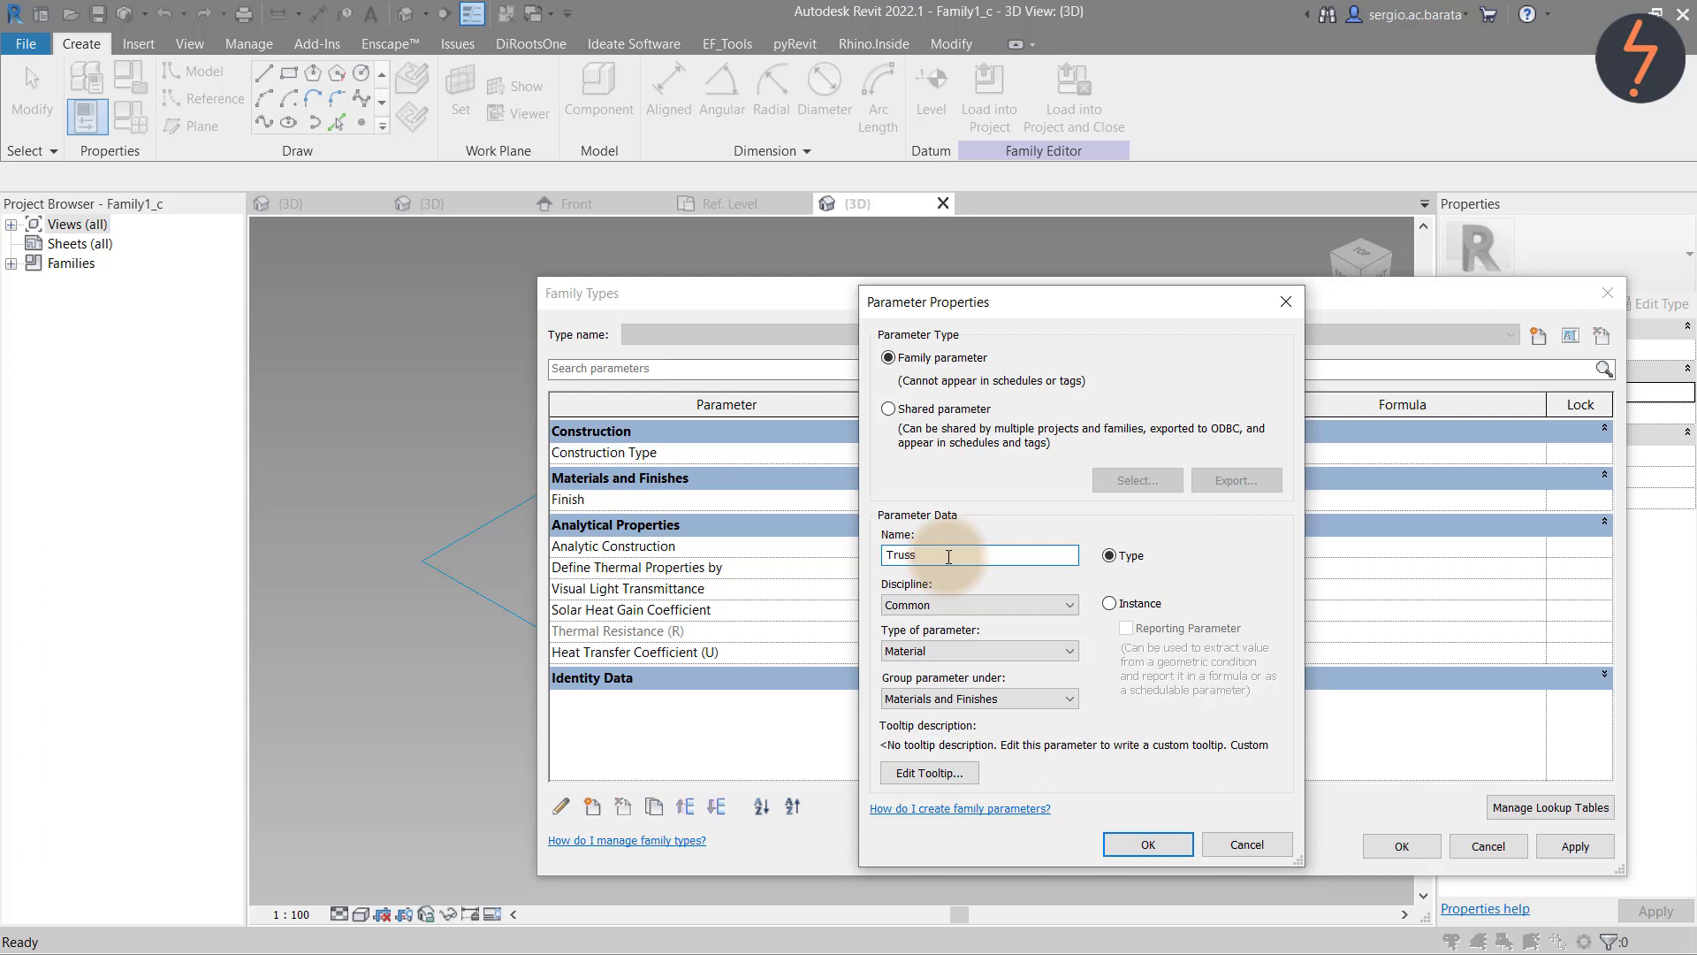
click(1133, 846)
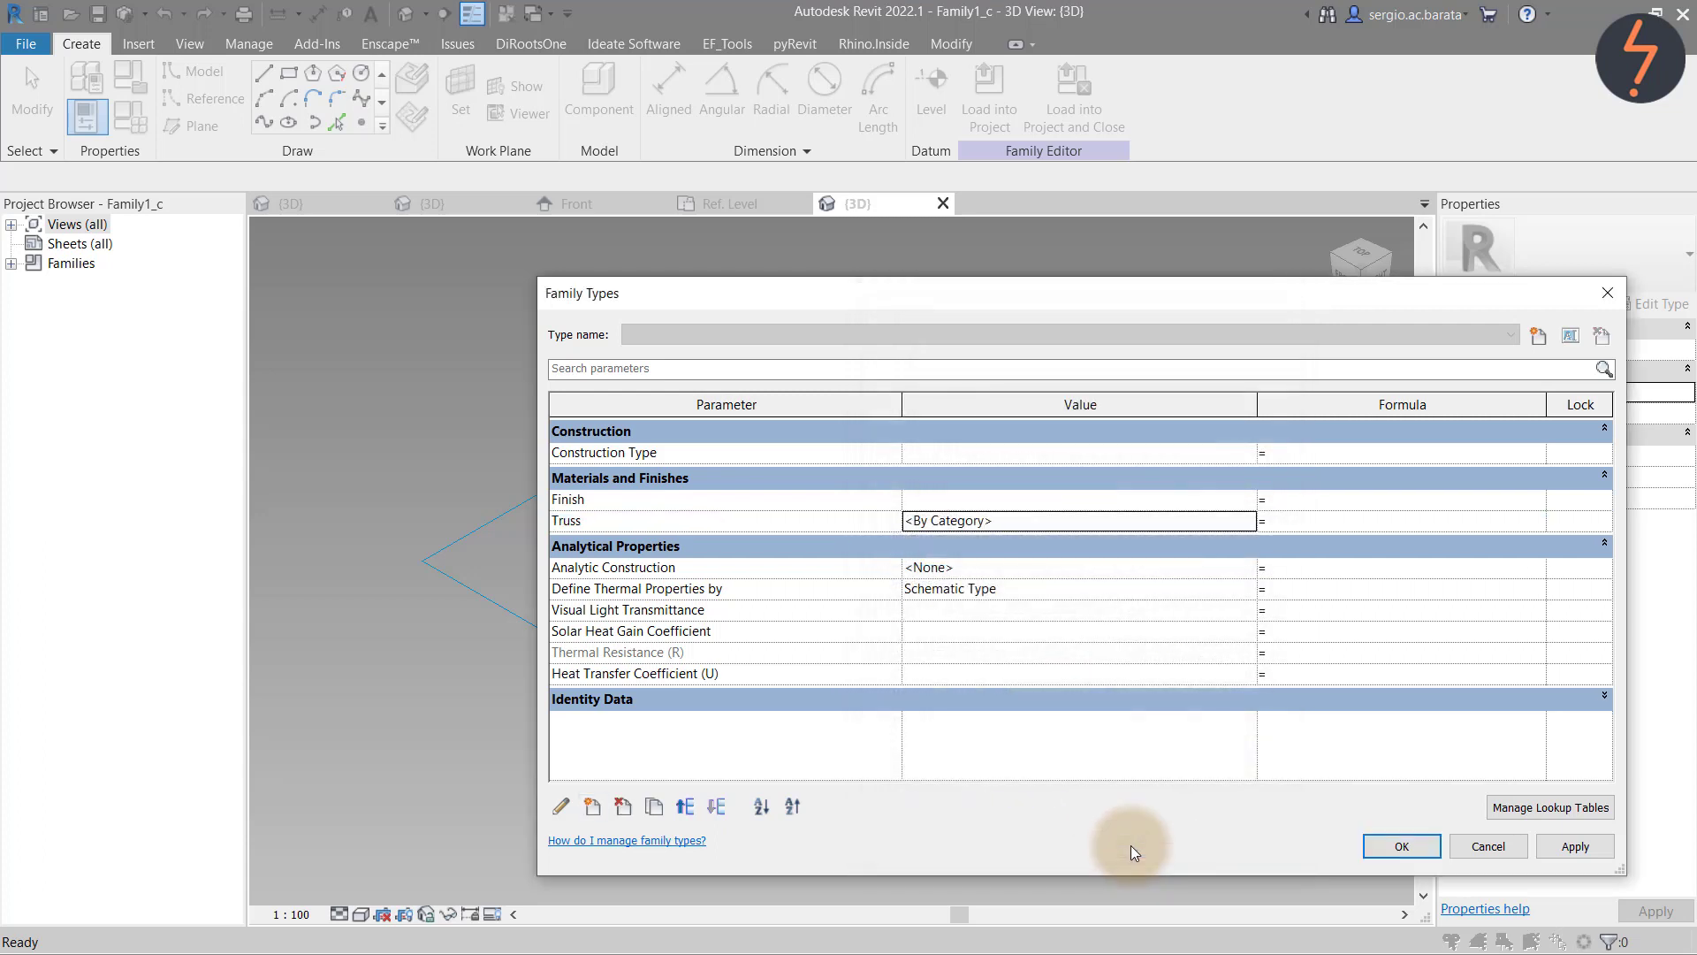
Apply the family types settings and associate the outer diamond frame's material with the Truss parameter
click(1563, 845)
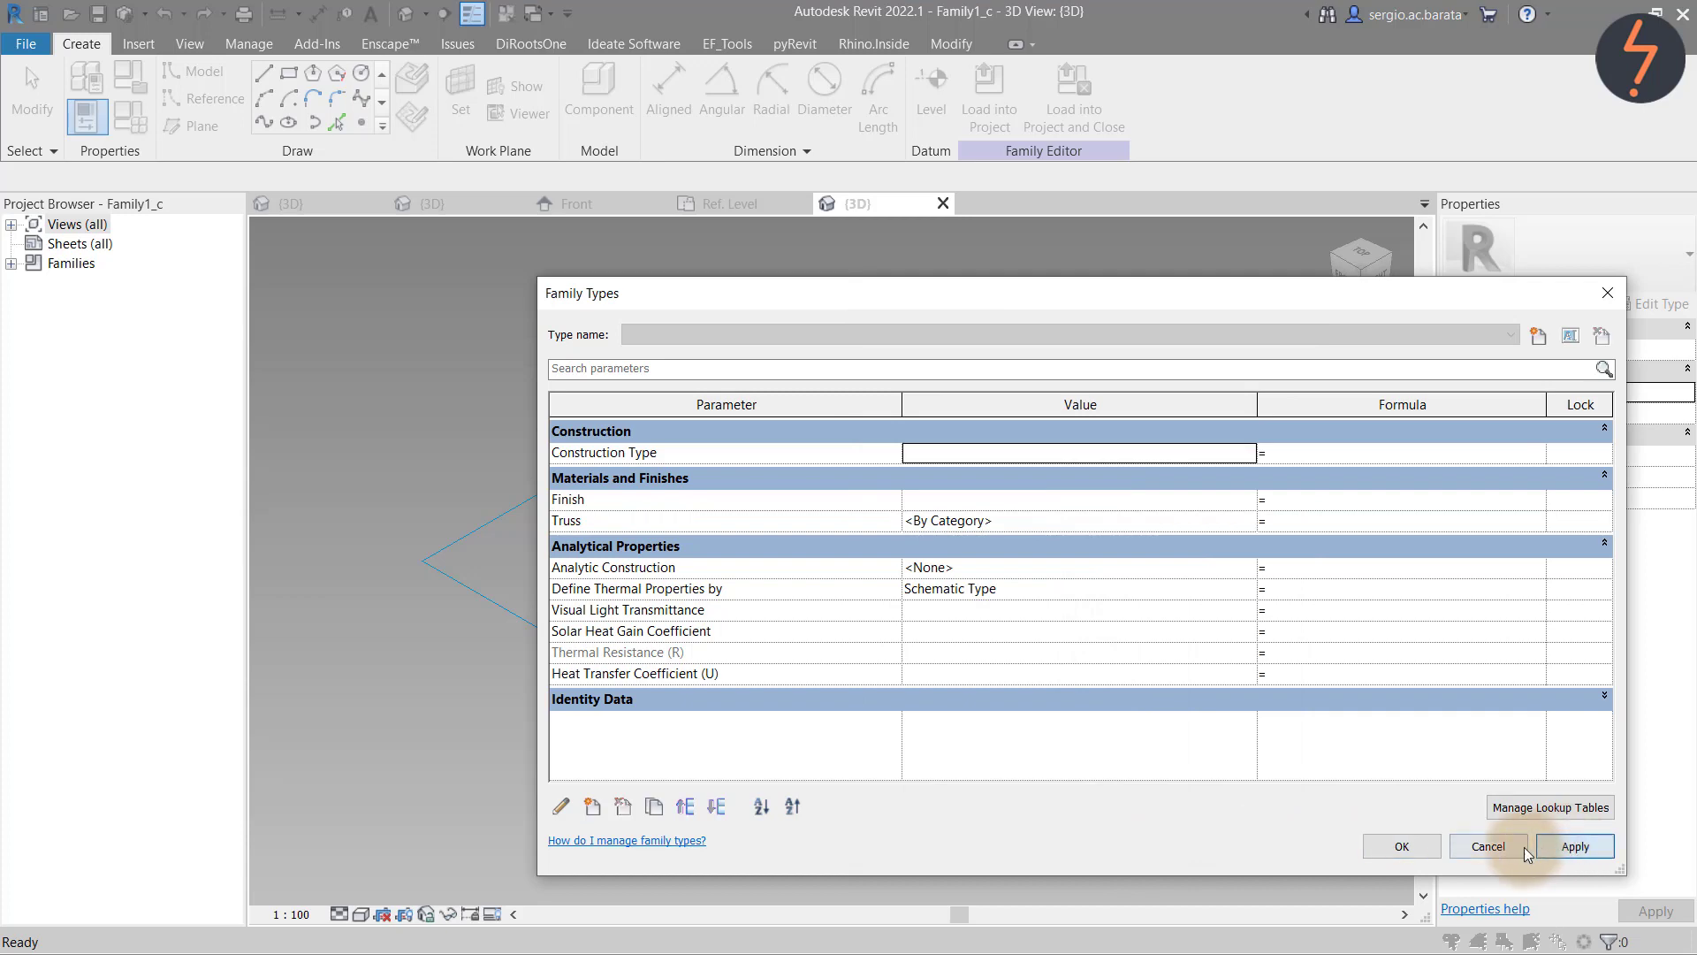
click(1401, 847)
click(927, 601)
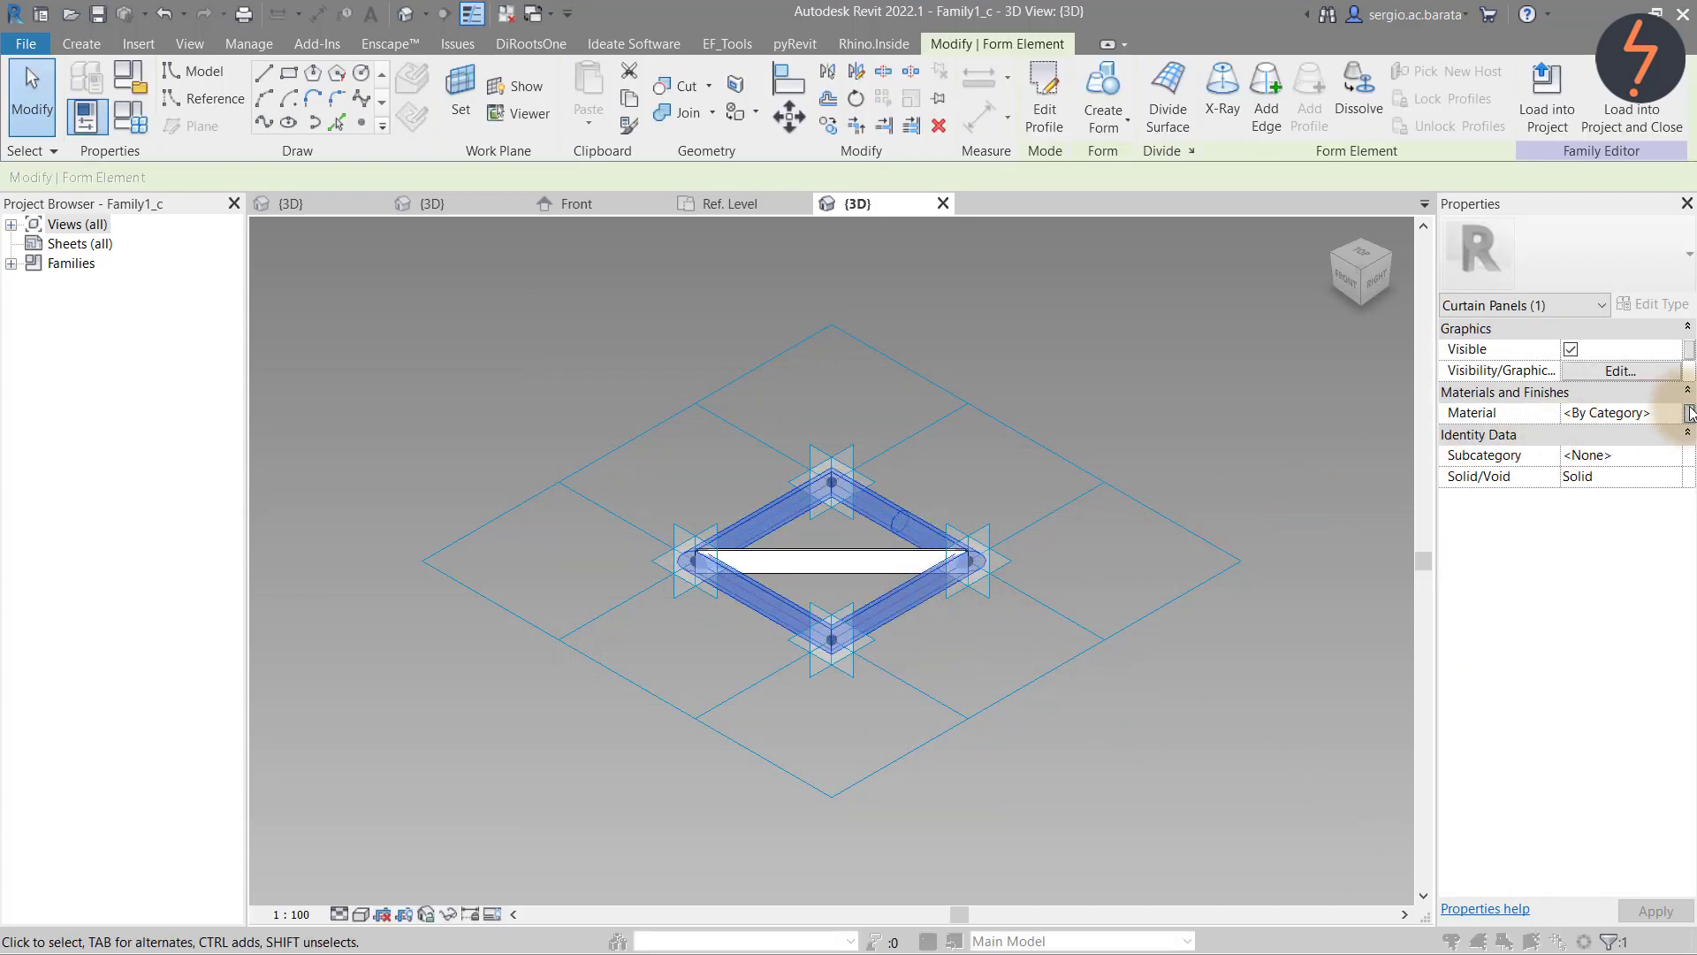
click(1688, 412)
click(942, 419)
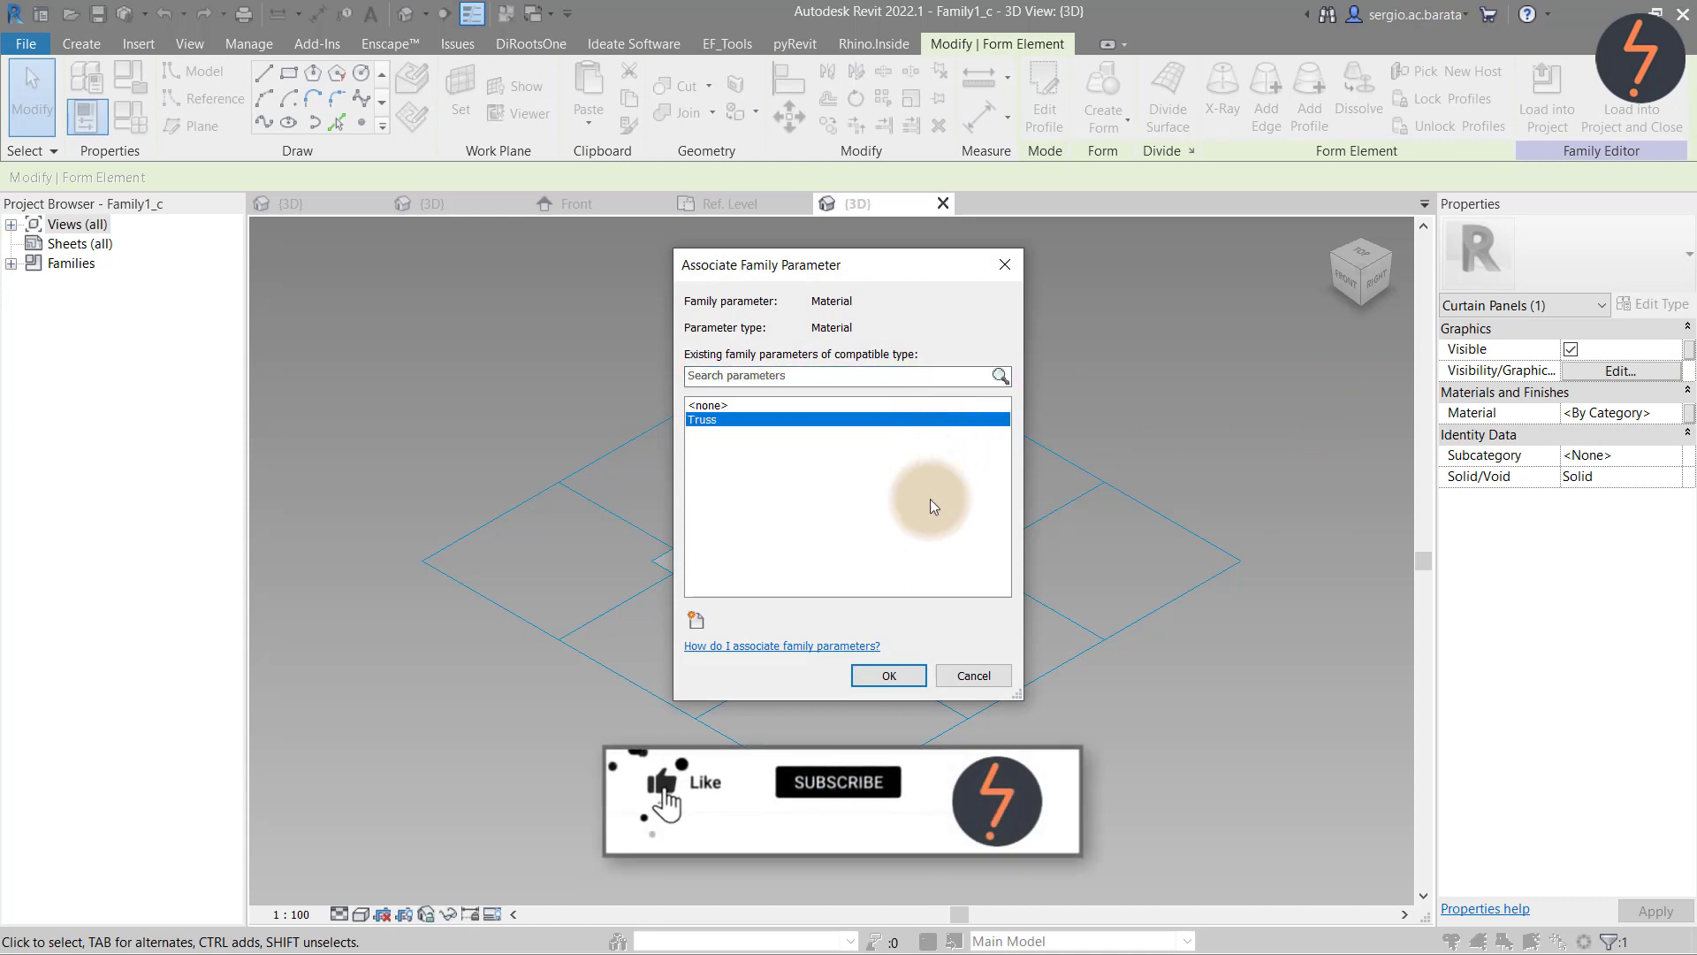
click(892, 675)
click(948, 665)
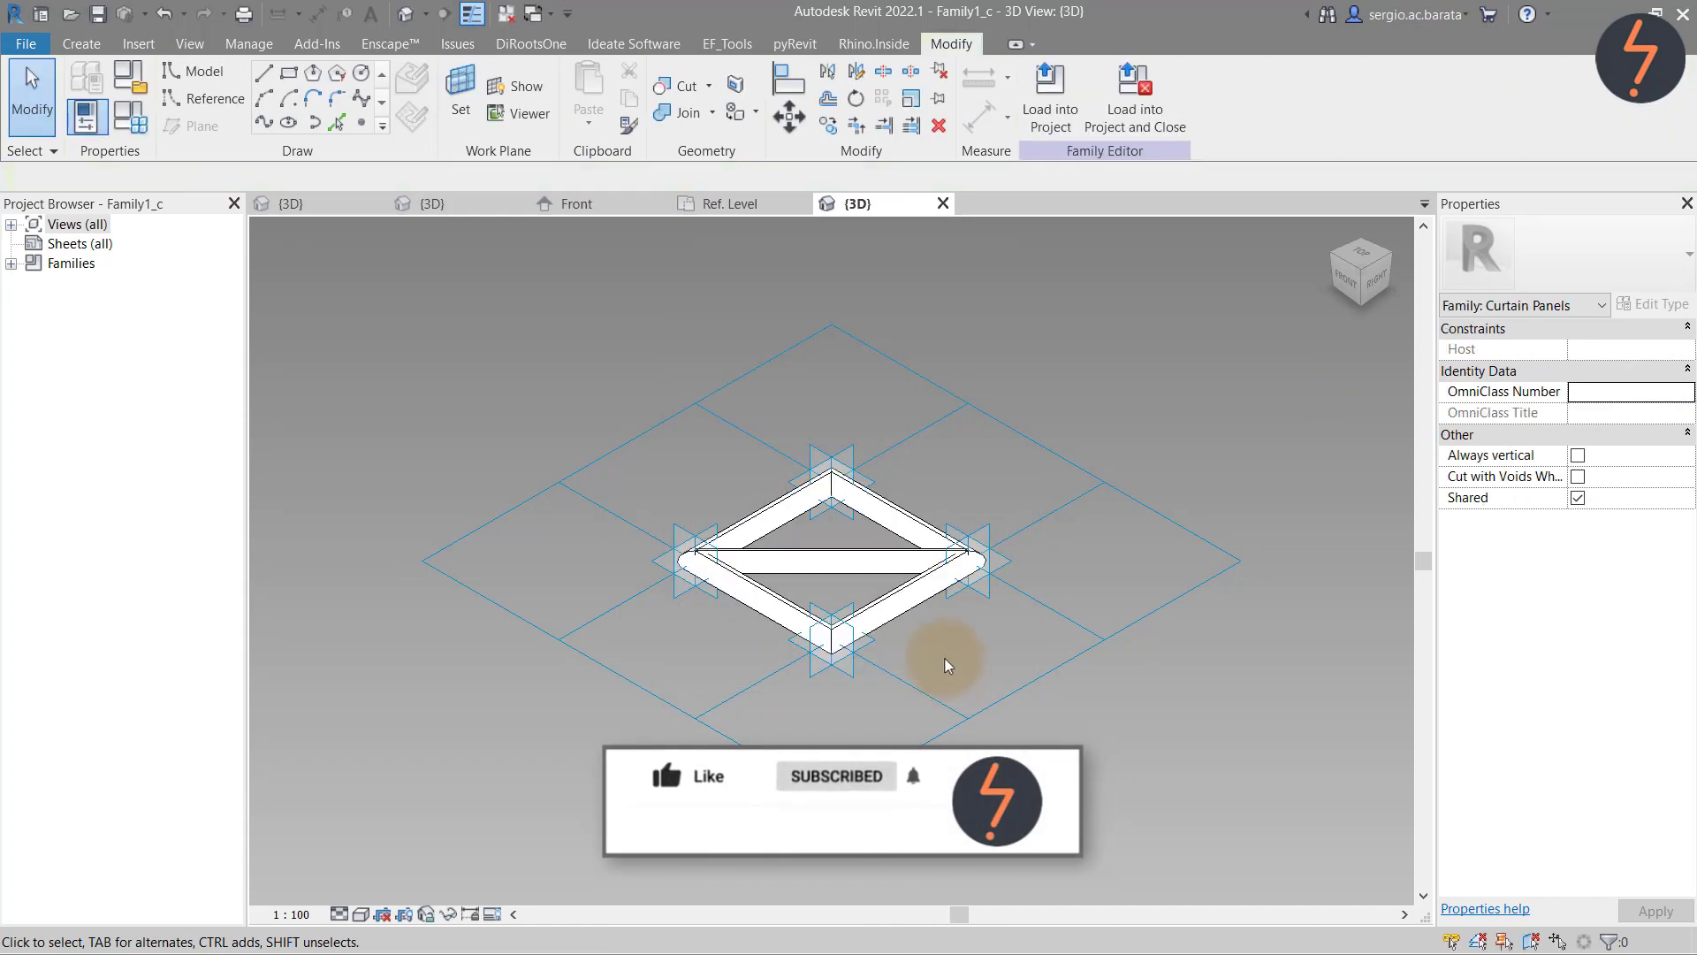
Associate the horizontal middle bar's material with the Truss parameter and load the panel family into Family5.rfa
click(867, 554)
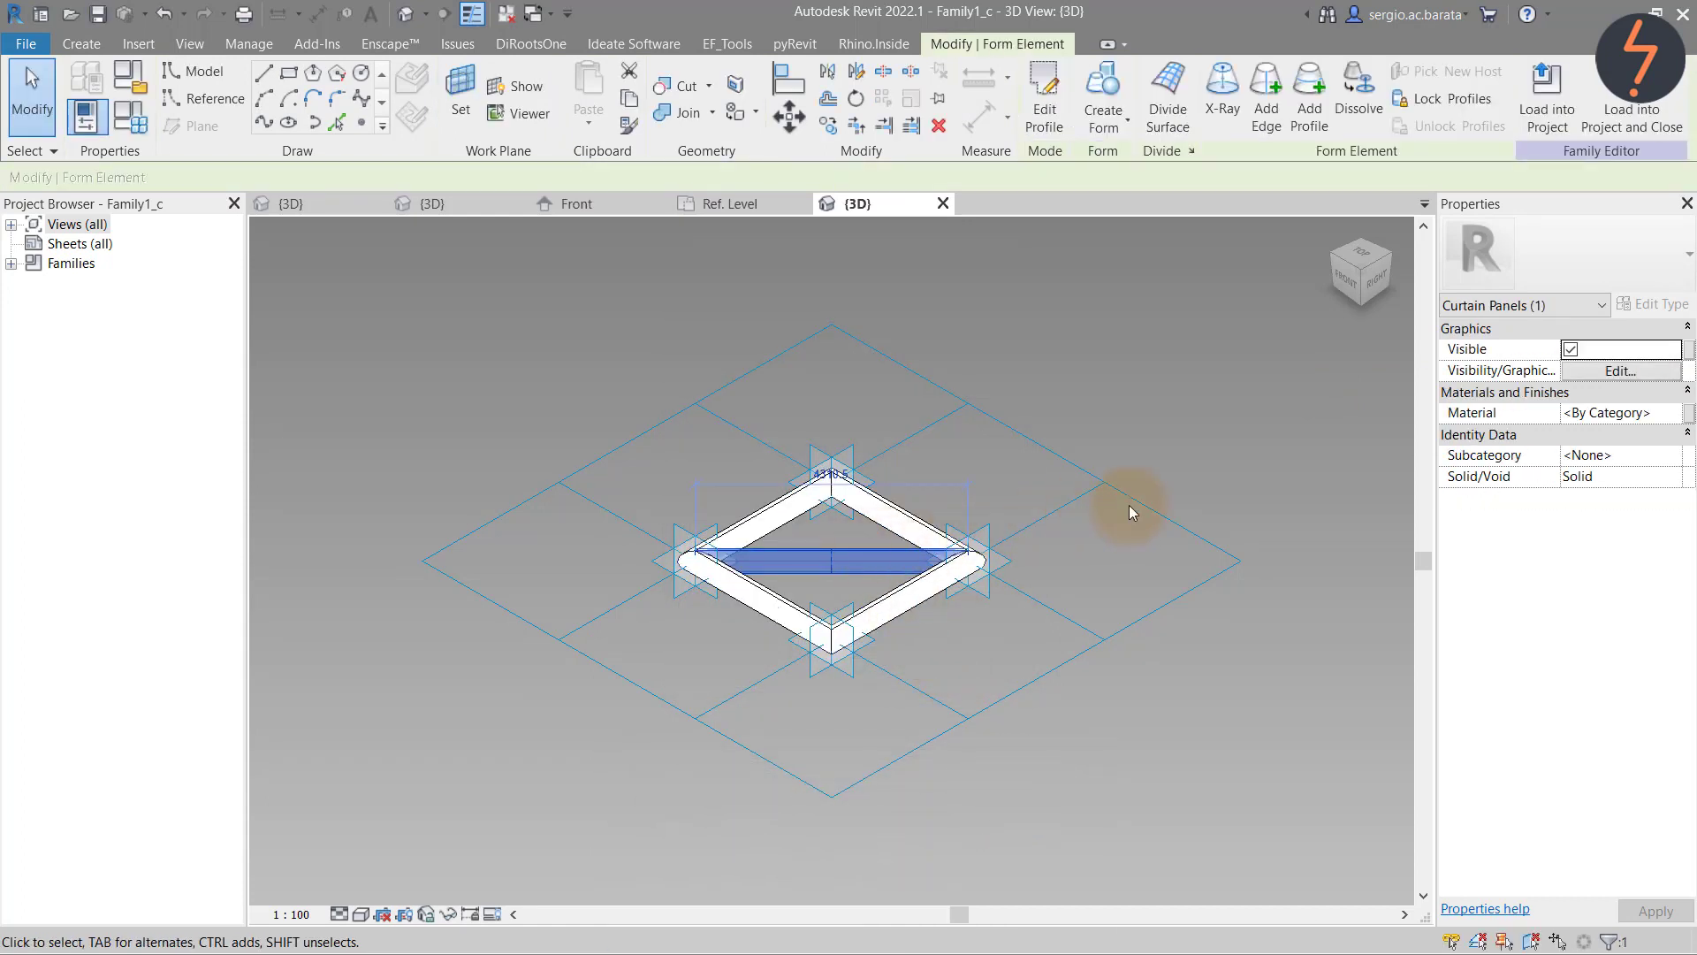
click(1687, 412)
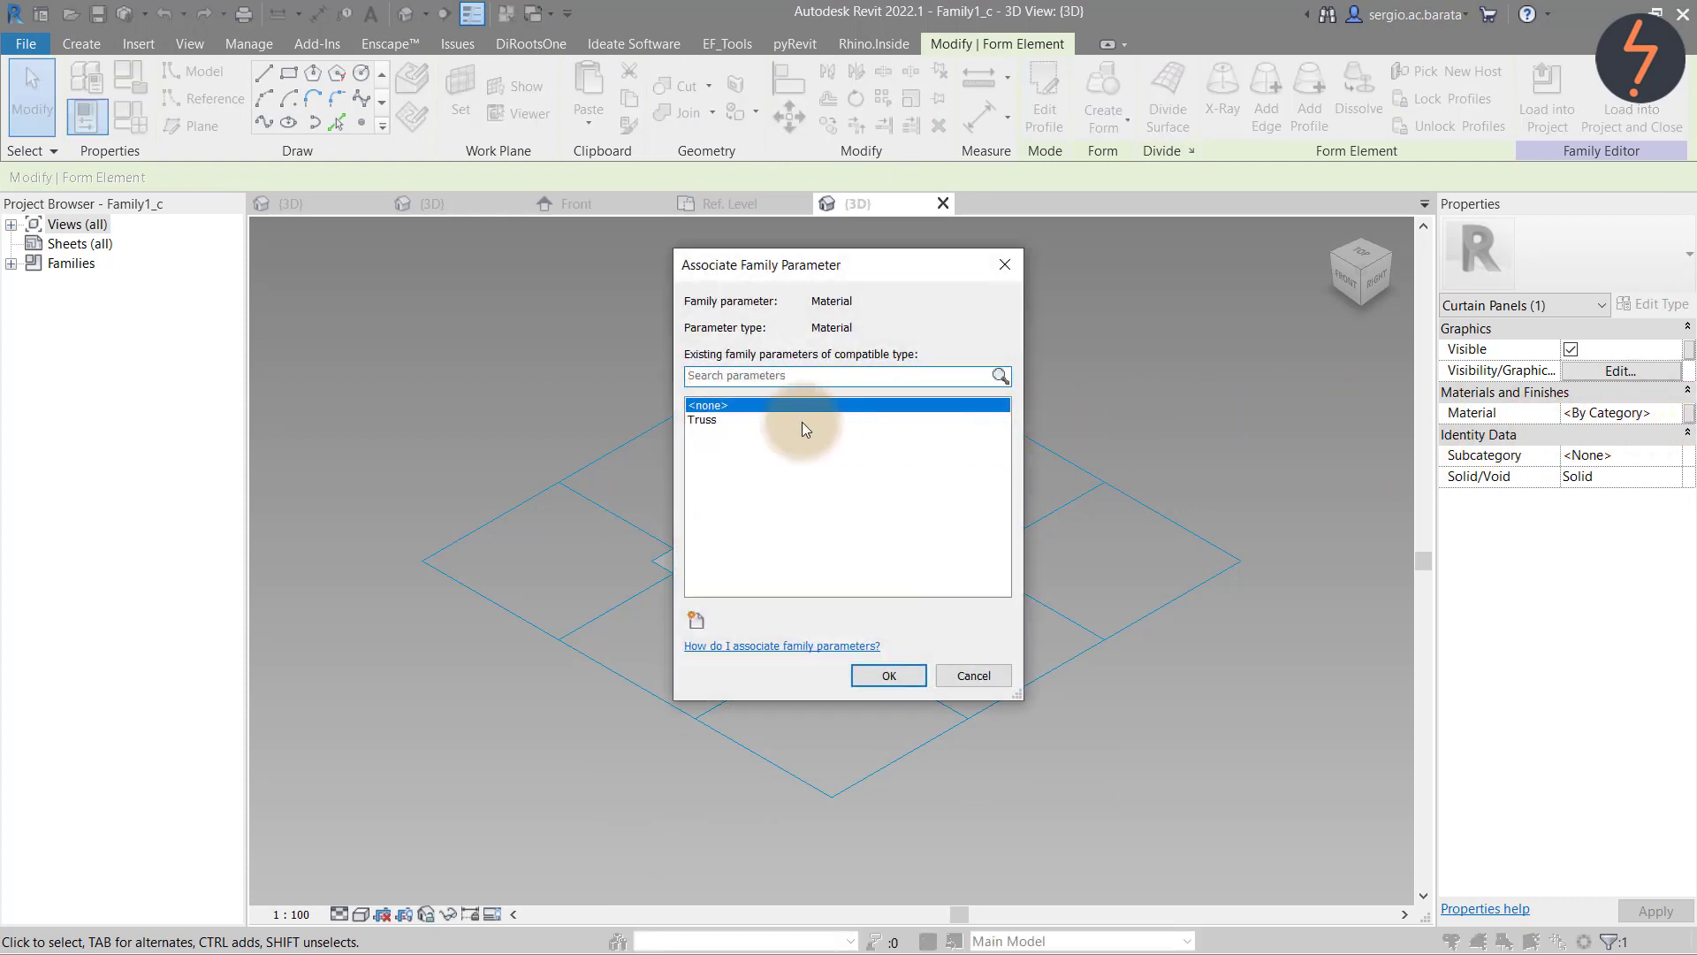
click(802, 422)
click(894, 673)
click(1142, 417)
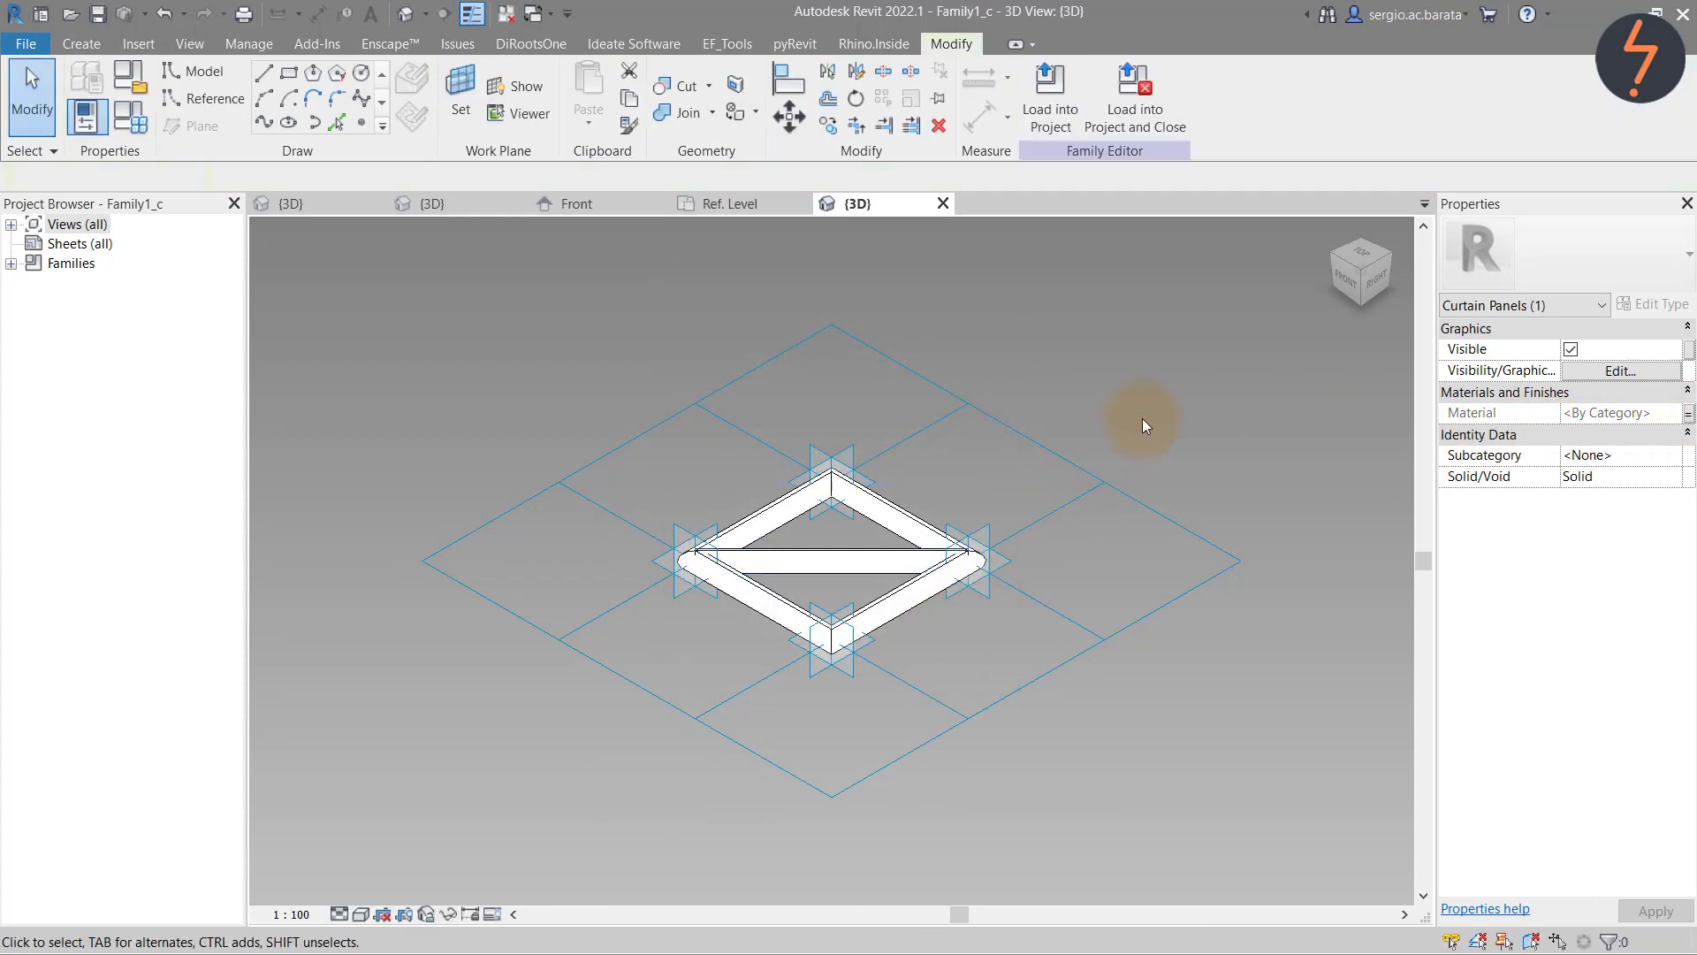
click(1063, 136)
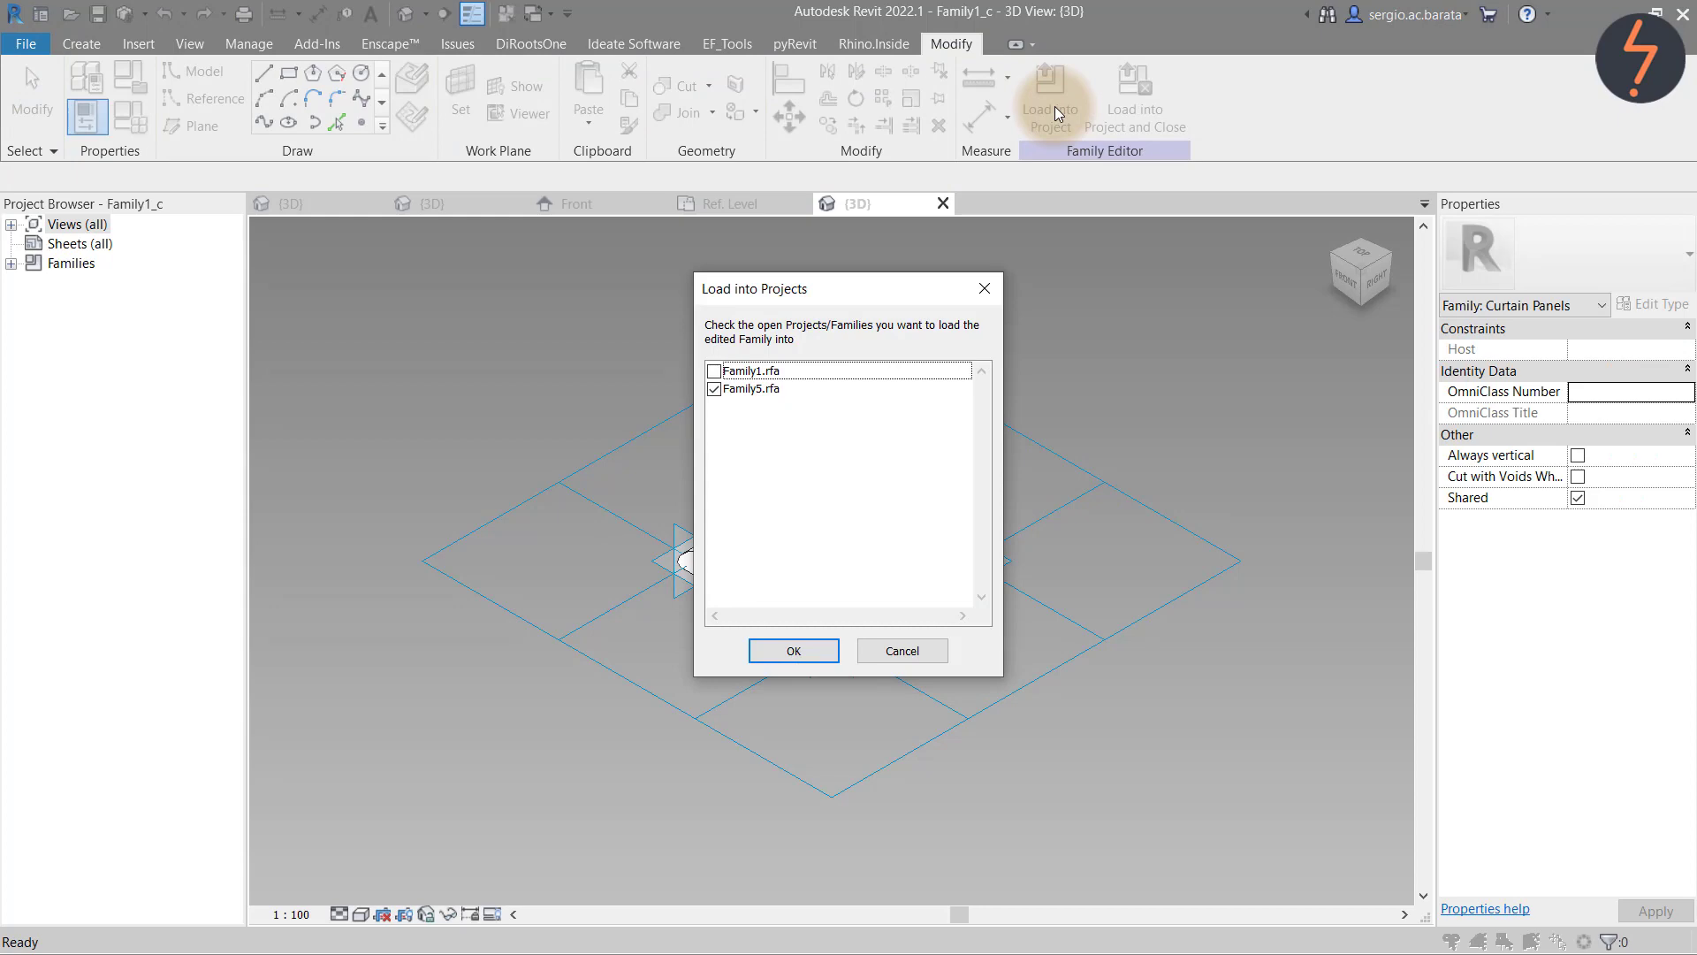
click(779, 654)
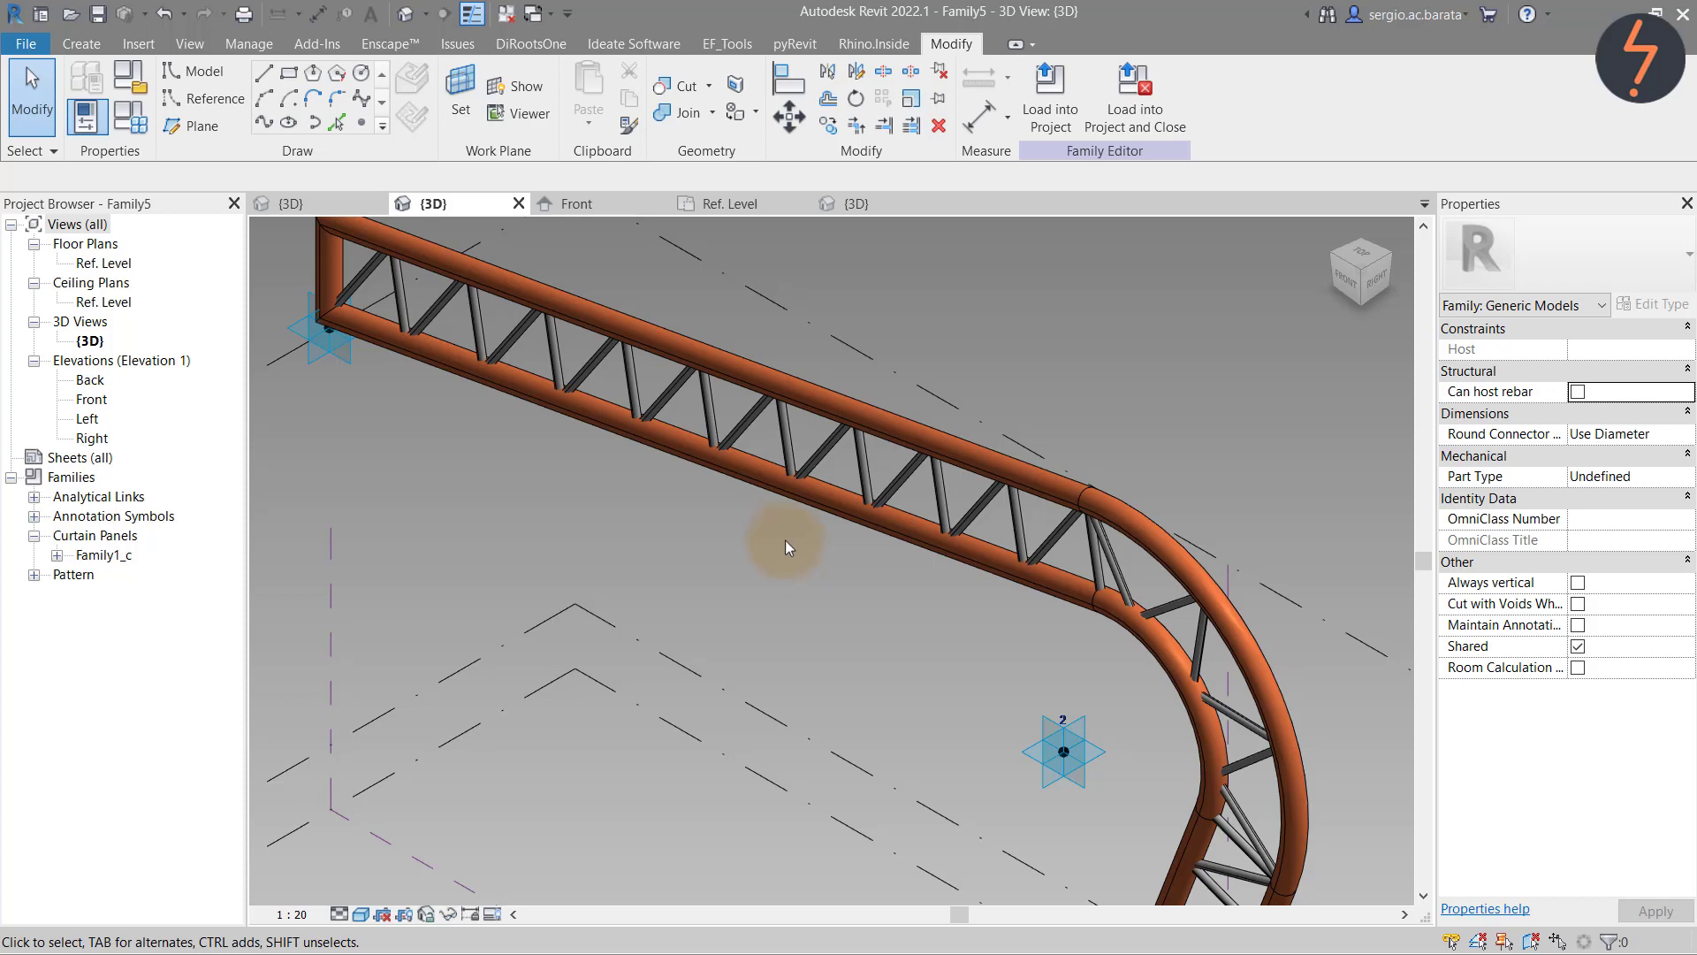
Set the Truss material of the Family1_c panel type on the straight truss section to Truss_Orange
click(818, 456)
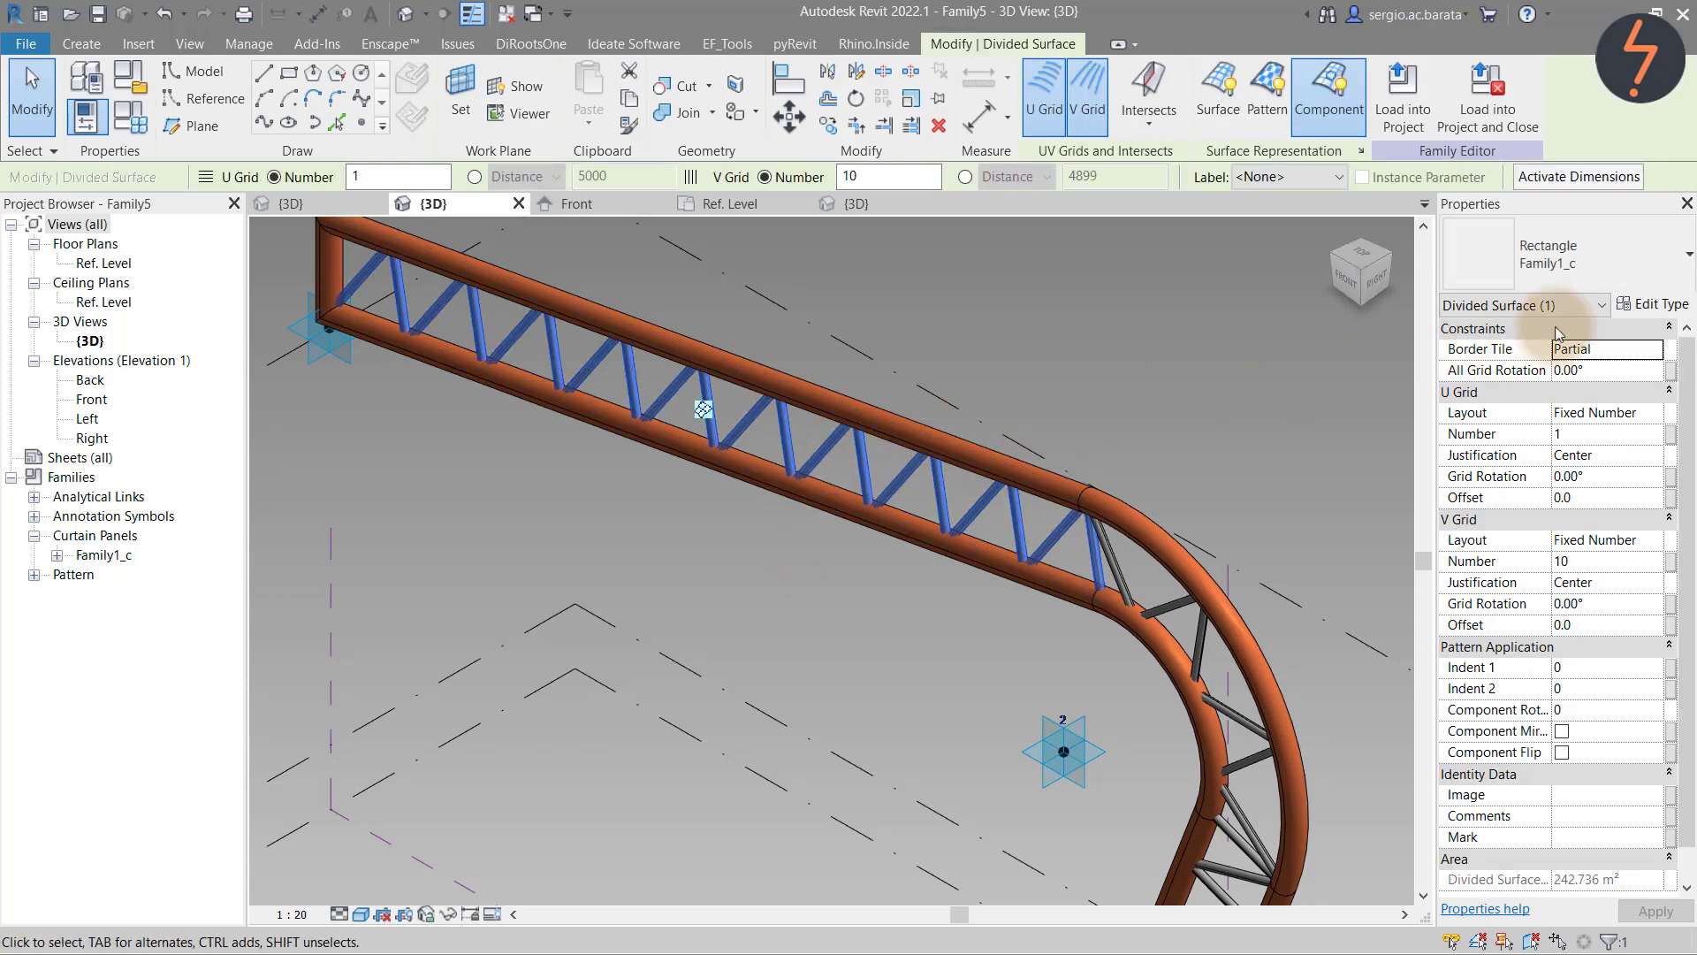
click(1646, 307)
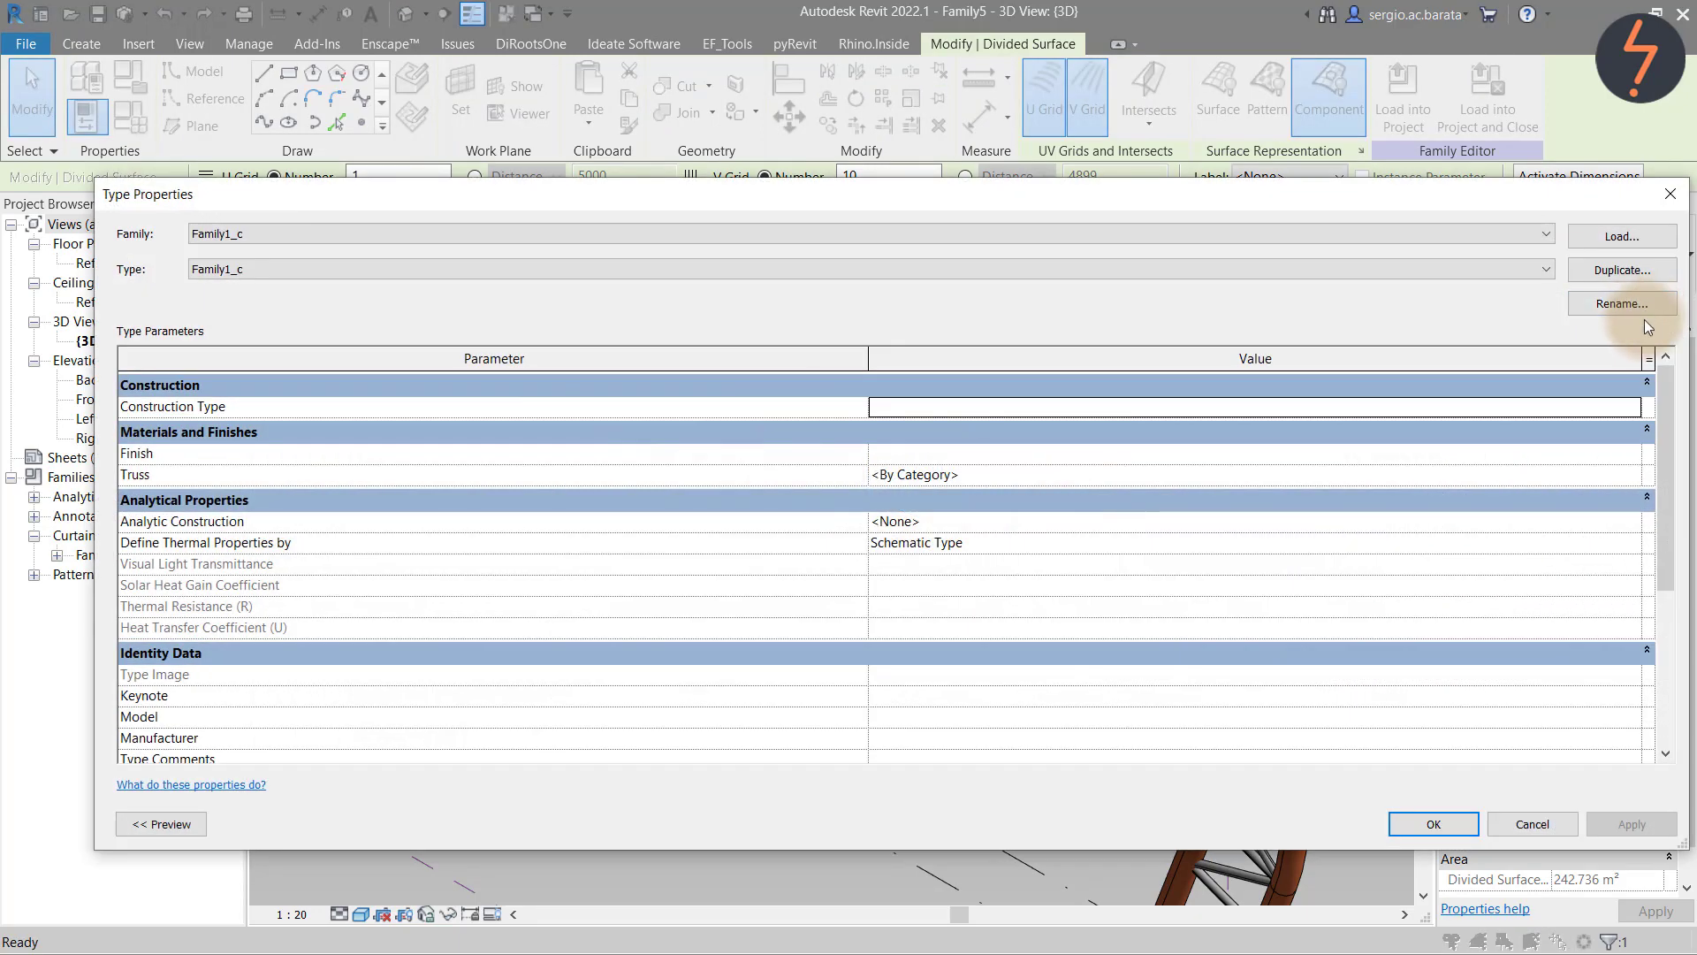
click(1621, 474)
click(1631, 475)
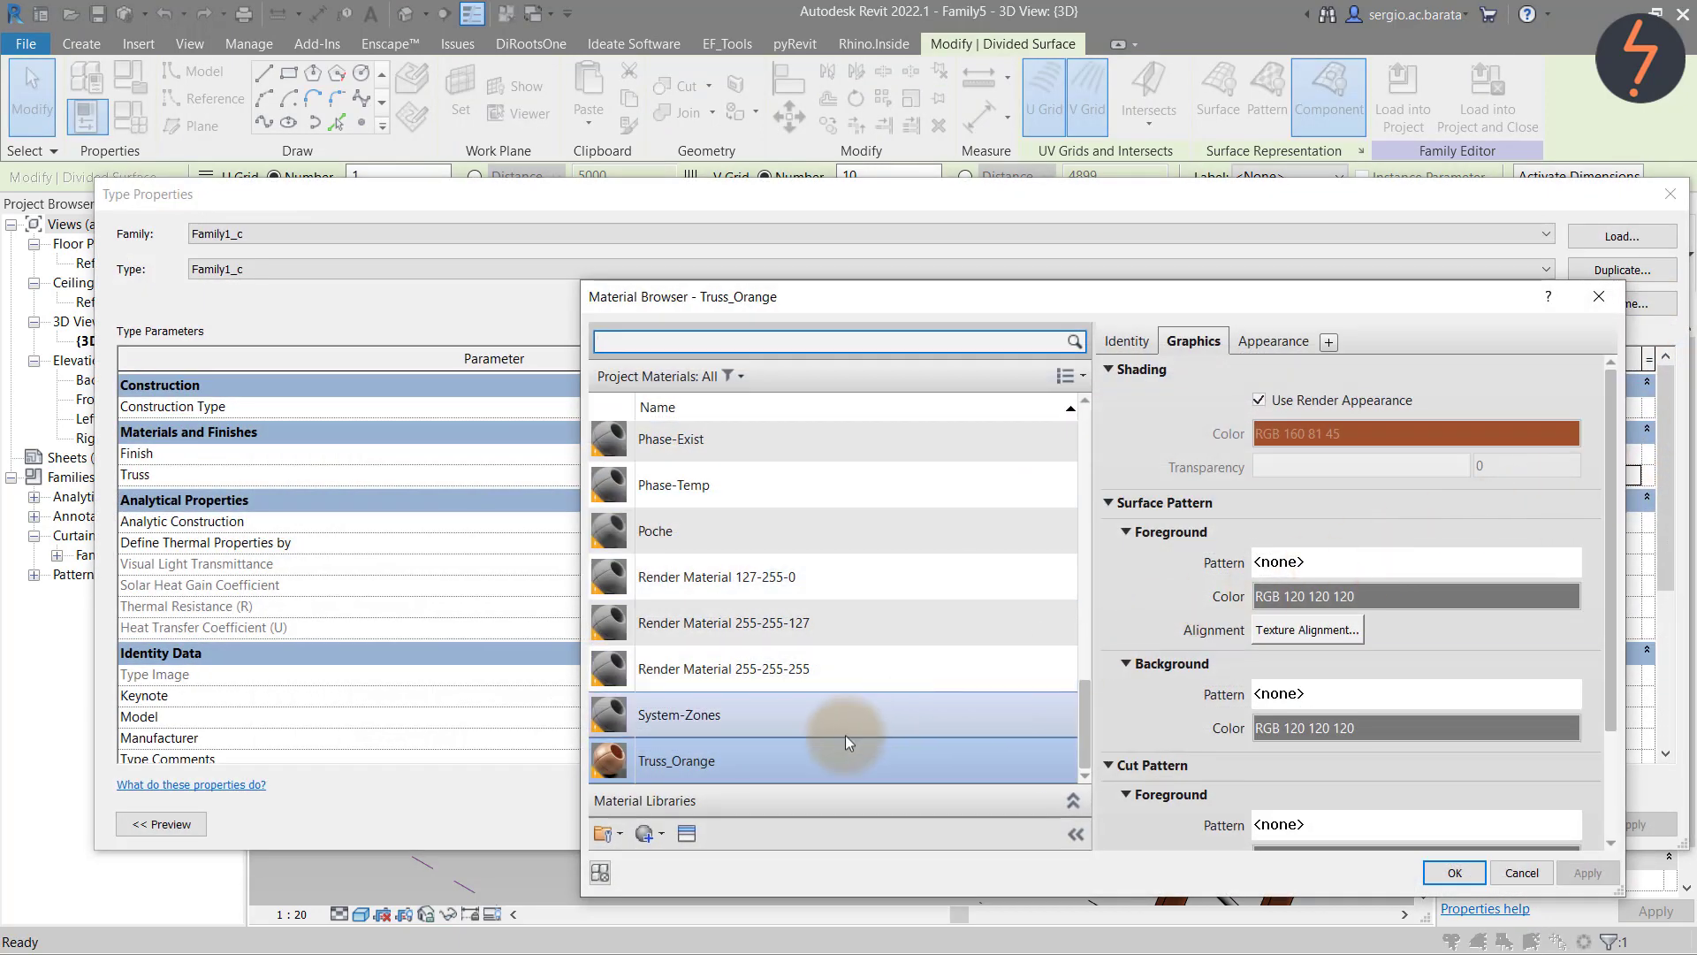
click(1449, 873)
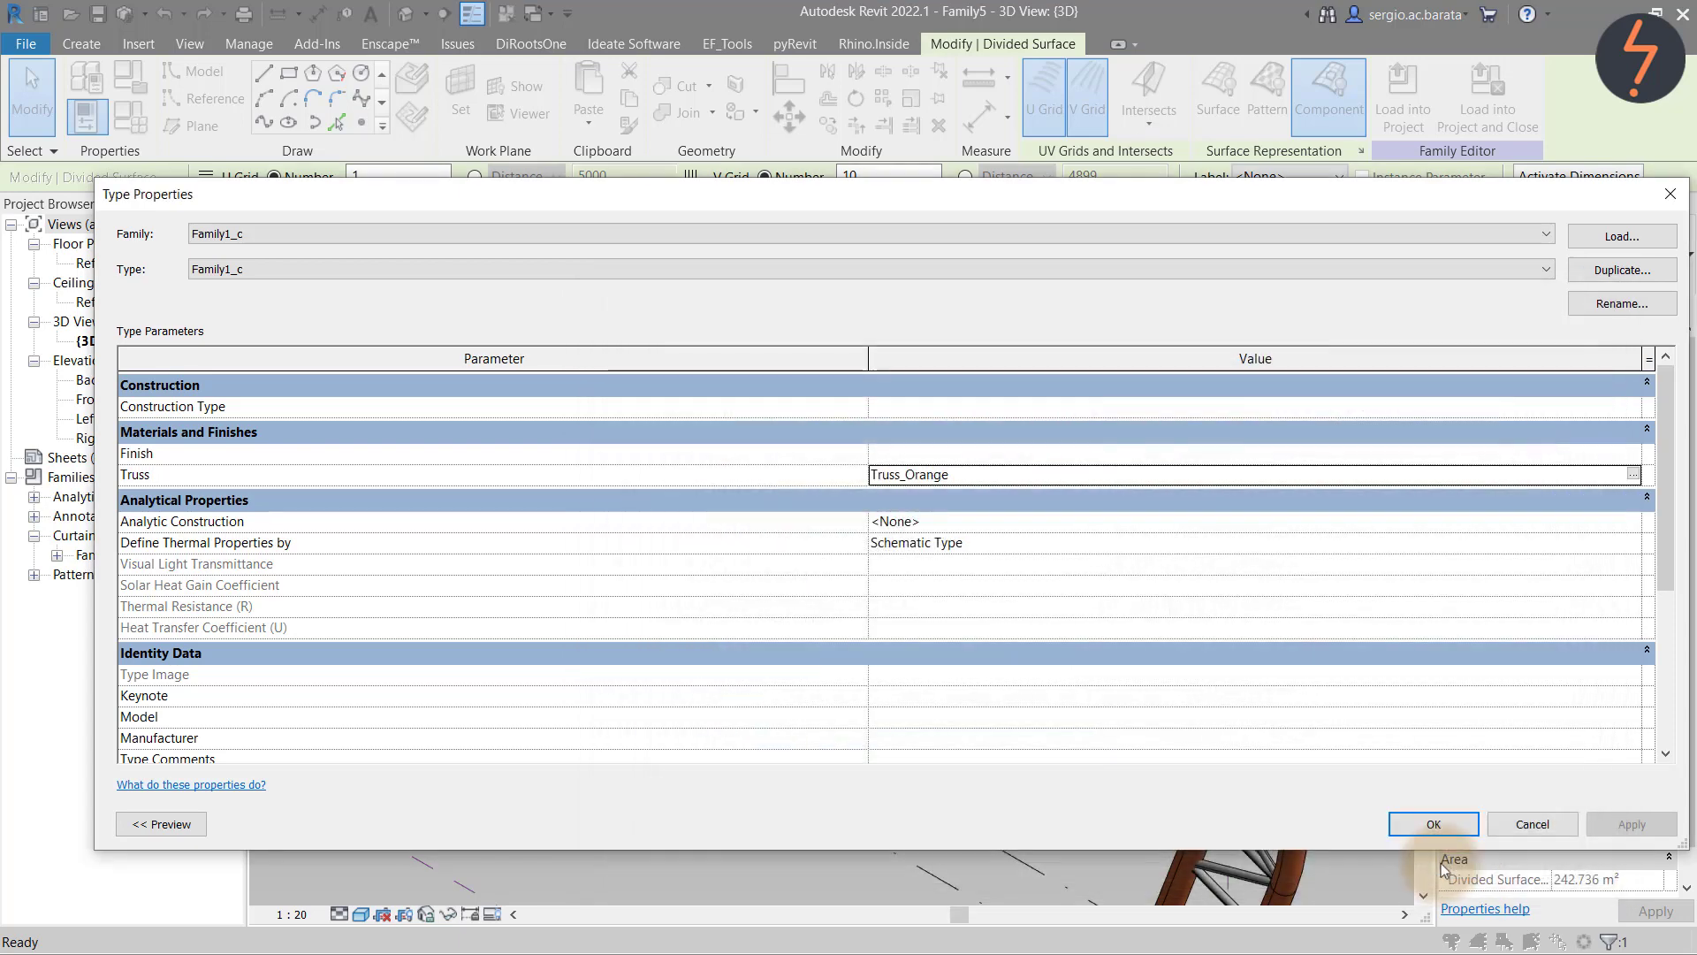
click(1434, 824)
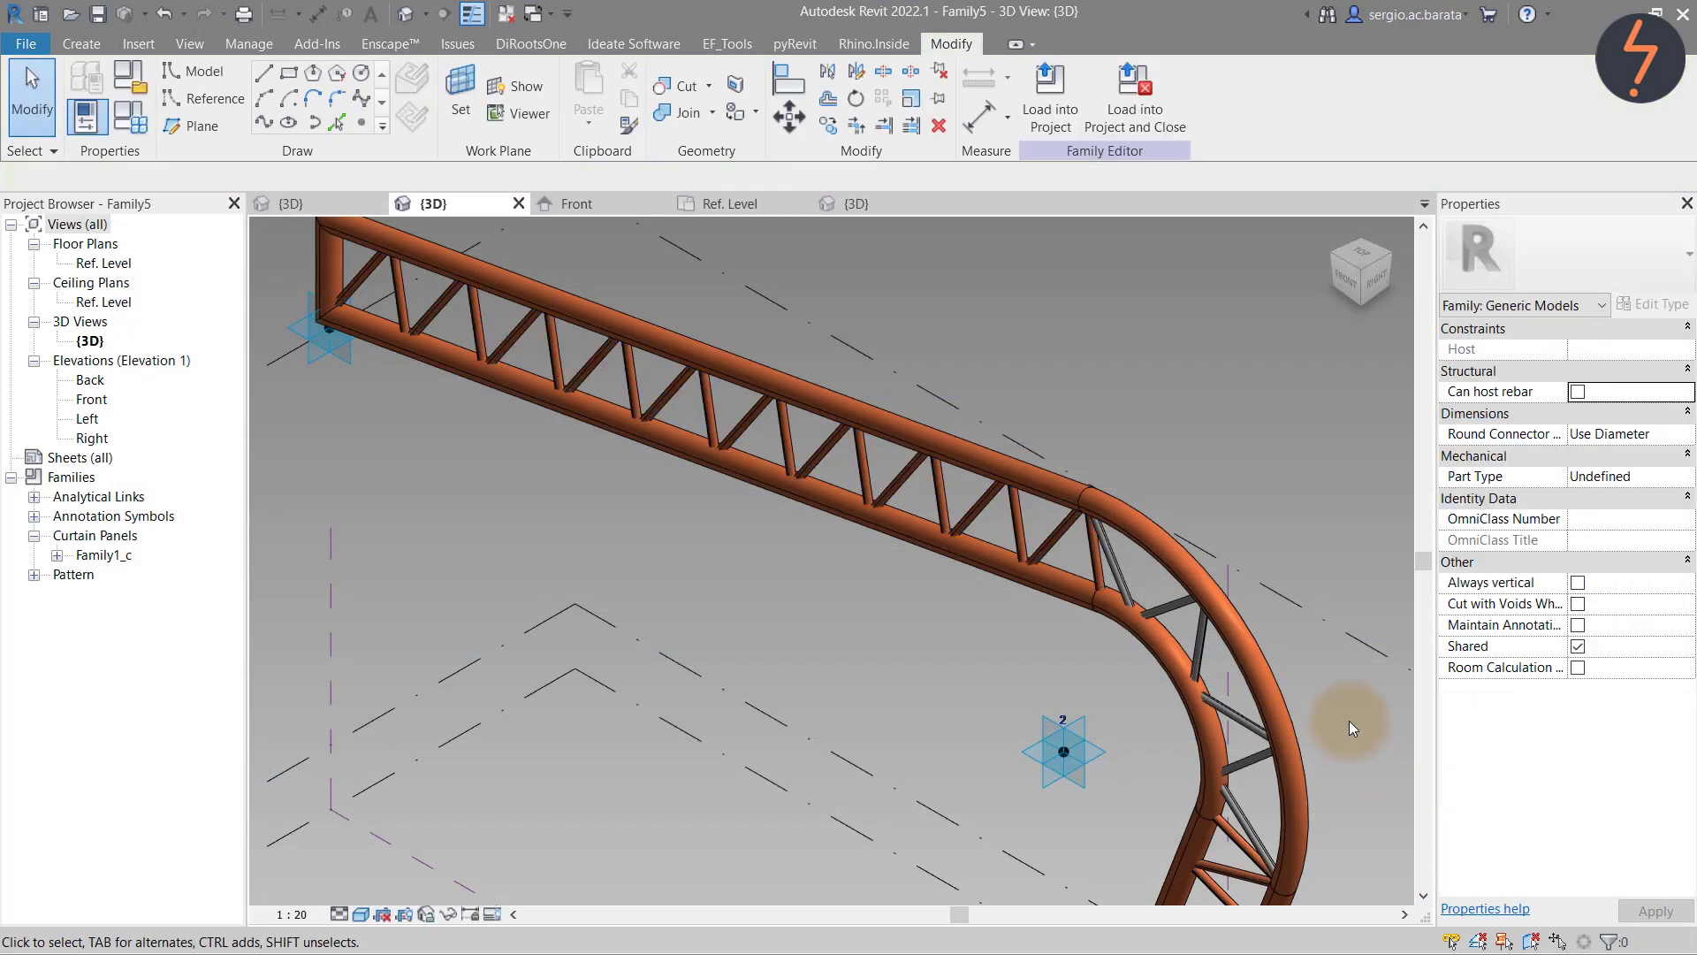
Assign the Truss_Orange material to the diagonal bracing form in the truss's curved corner
key(Tab)
click(1264, 756)
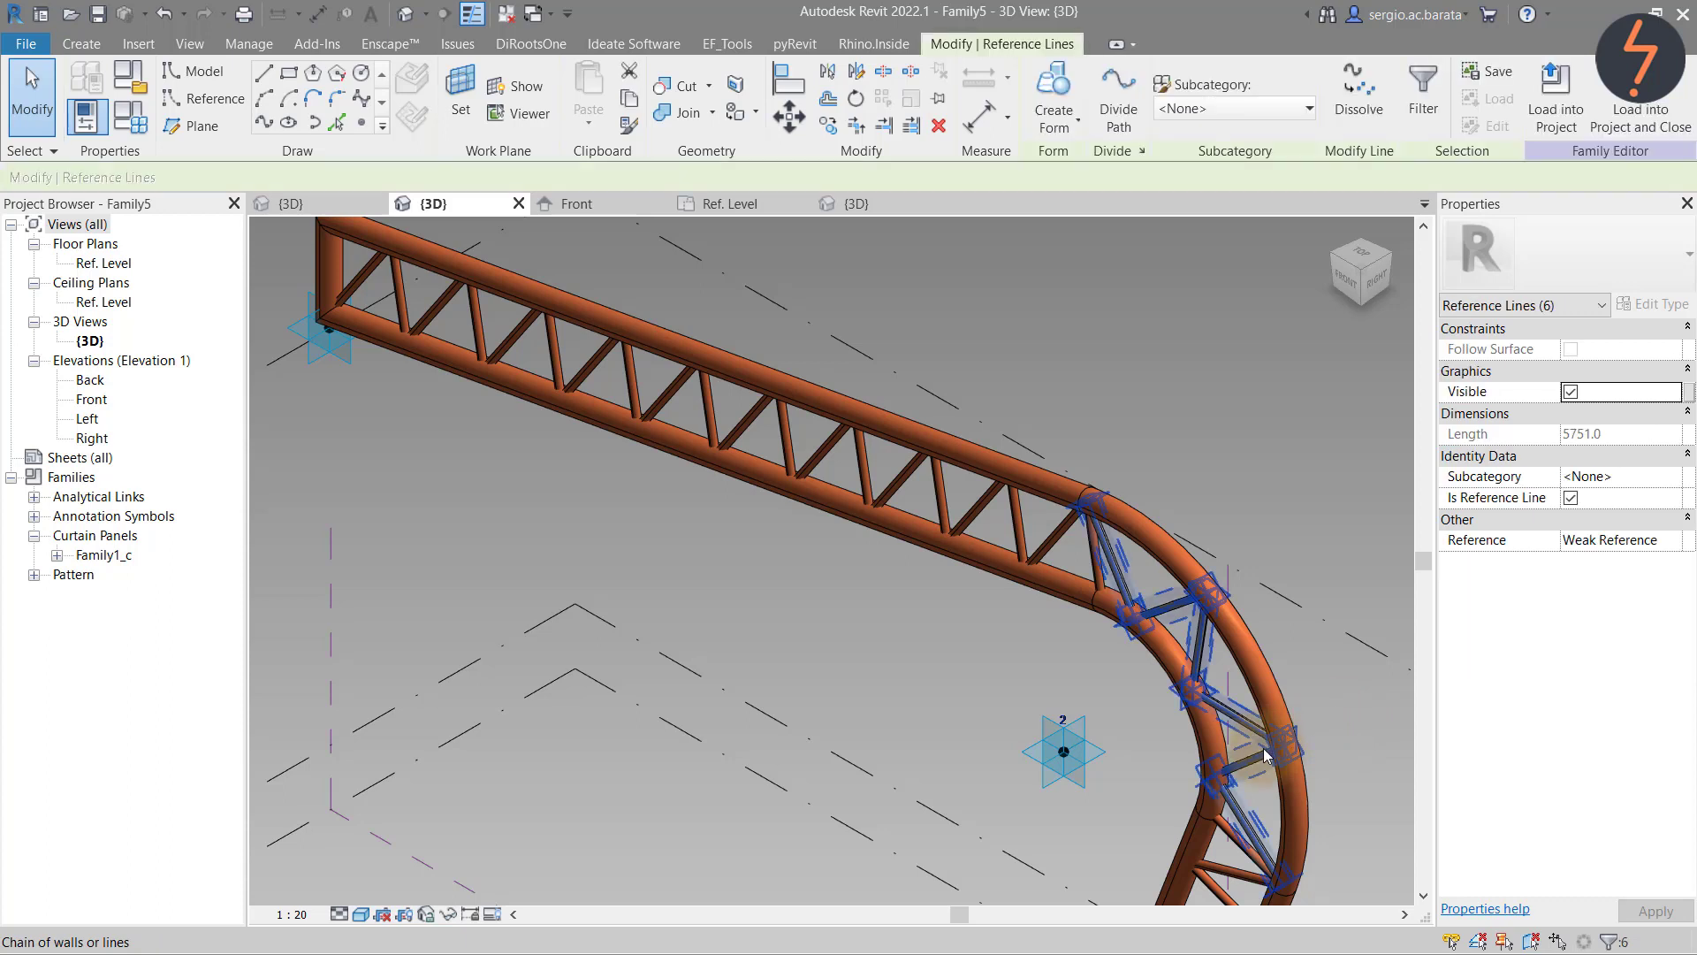
click(1255, 763)
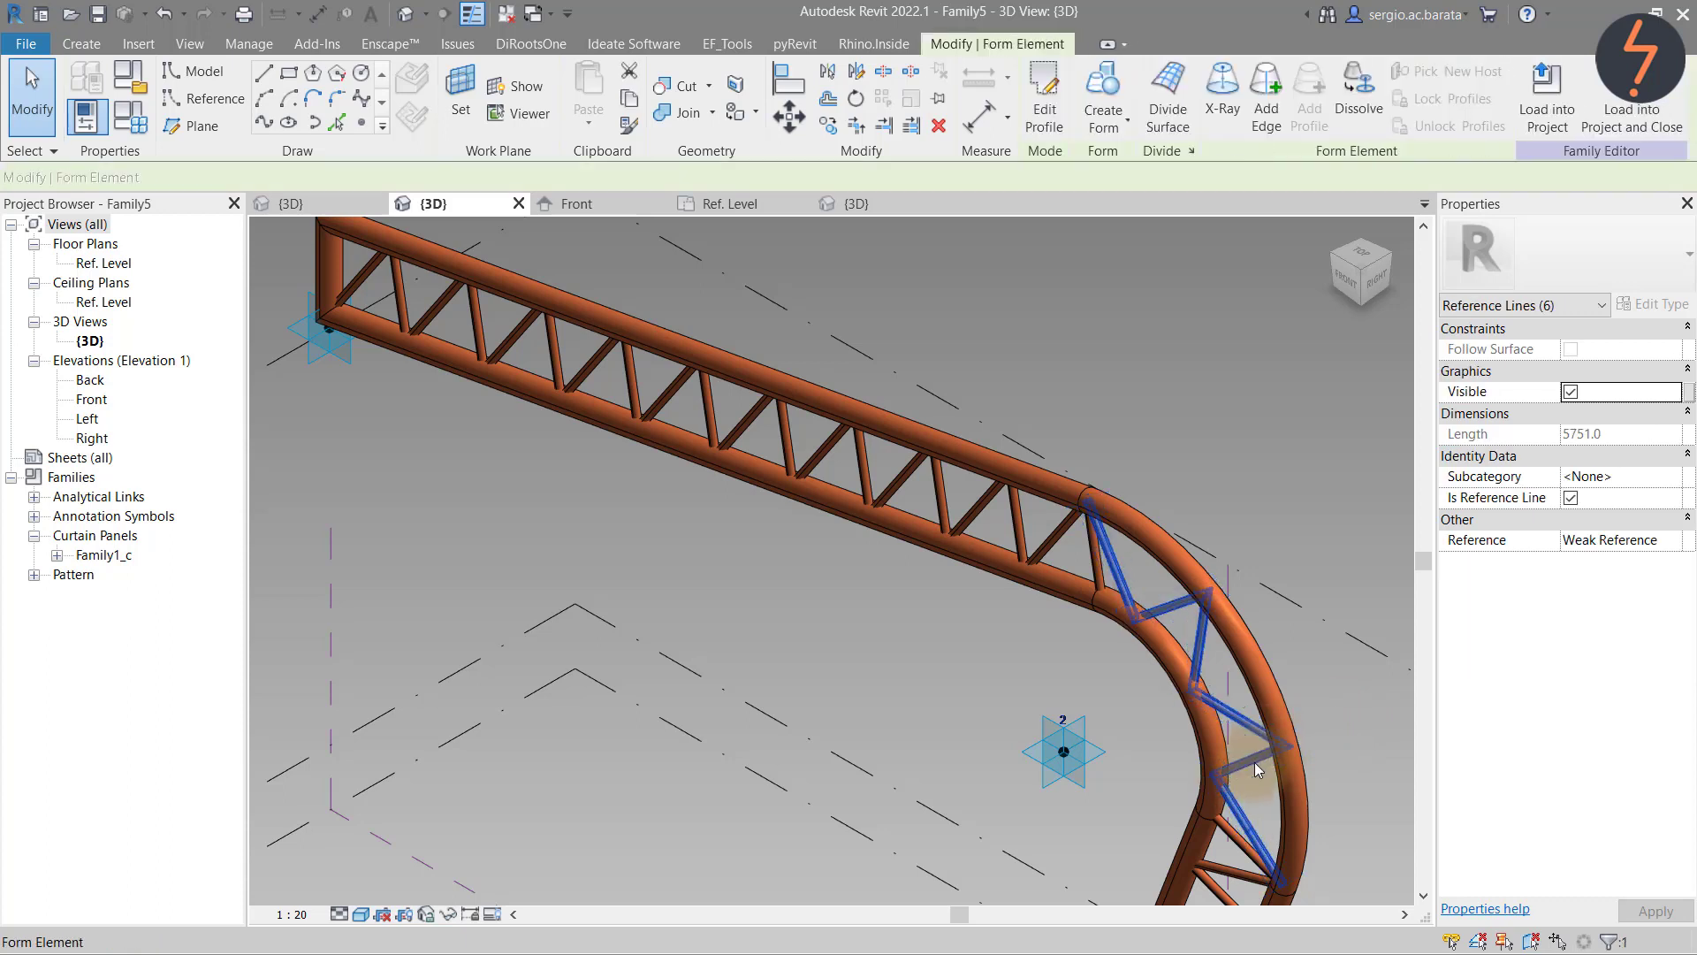
click(1680, 415)
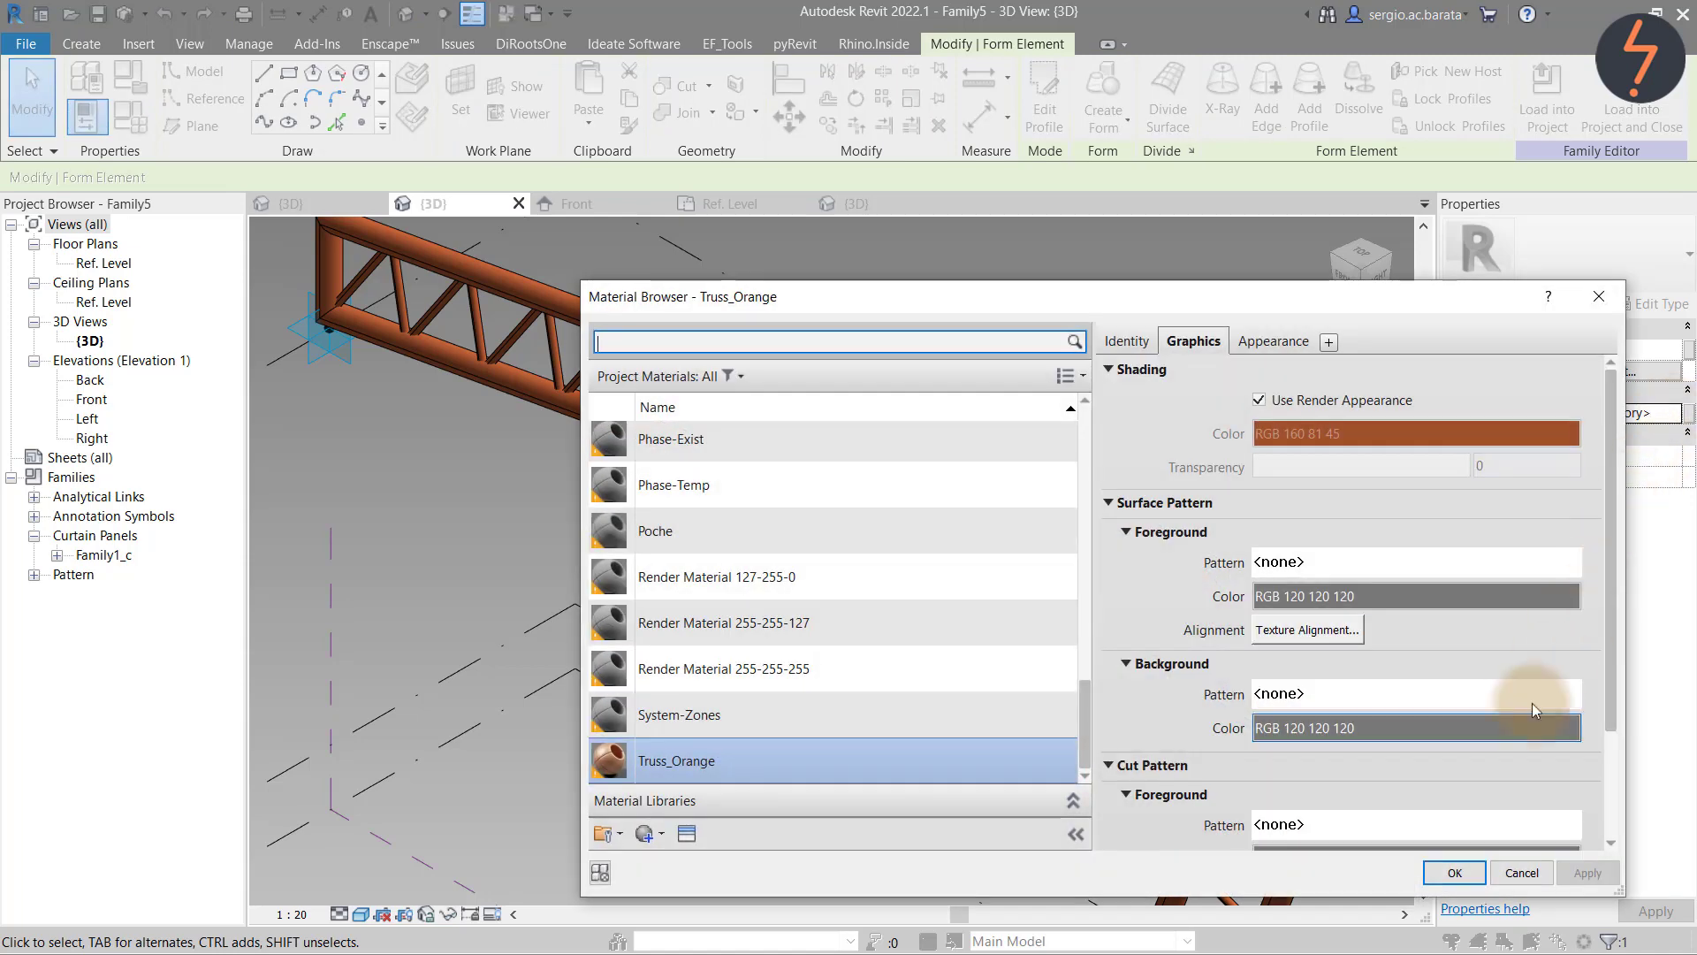
click(1454, 873)
click(1379, 726)
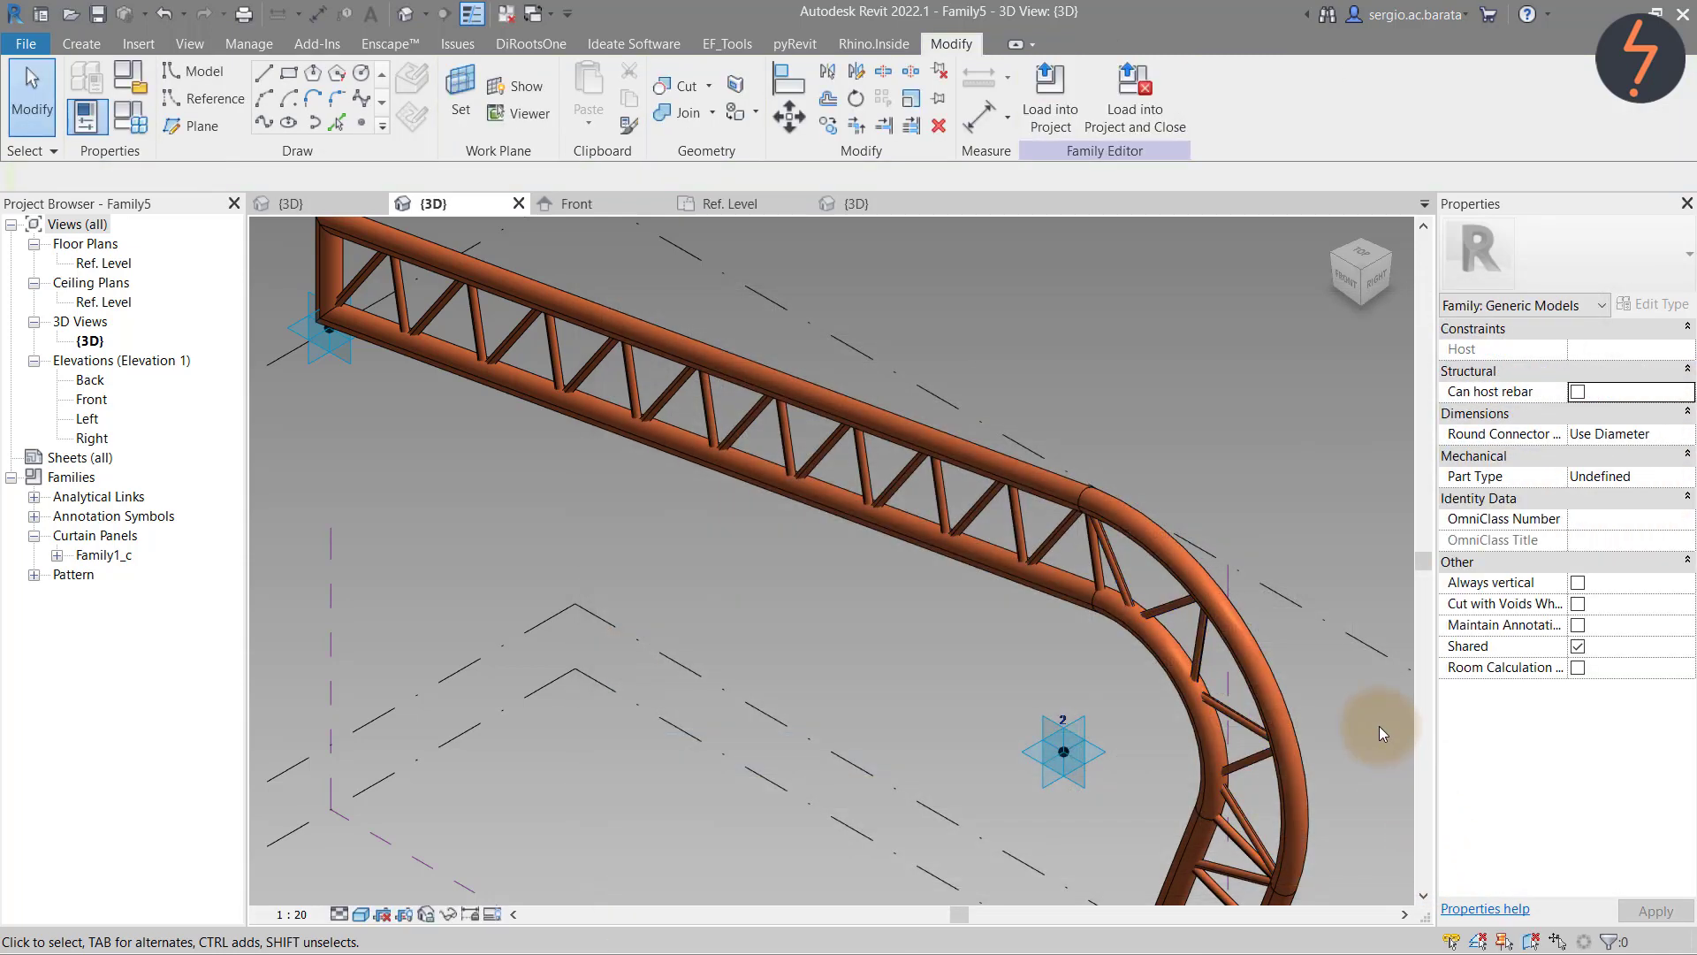
Load the finished Family5 truss into Family1.rfa without placing an instance
right_click(1379, 725)
click(1424, 623)
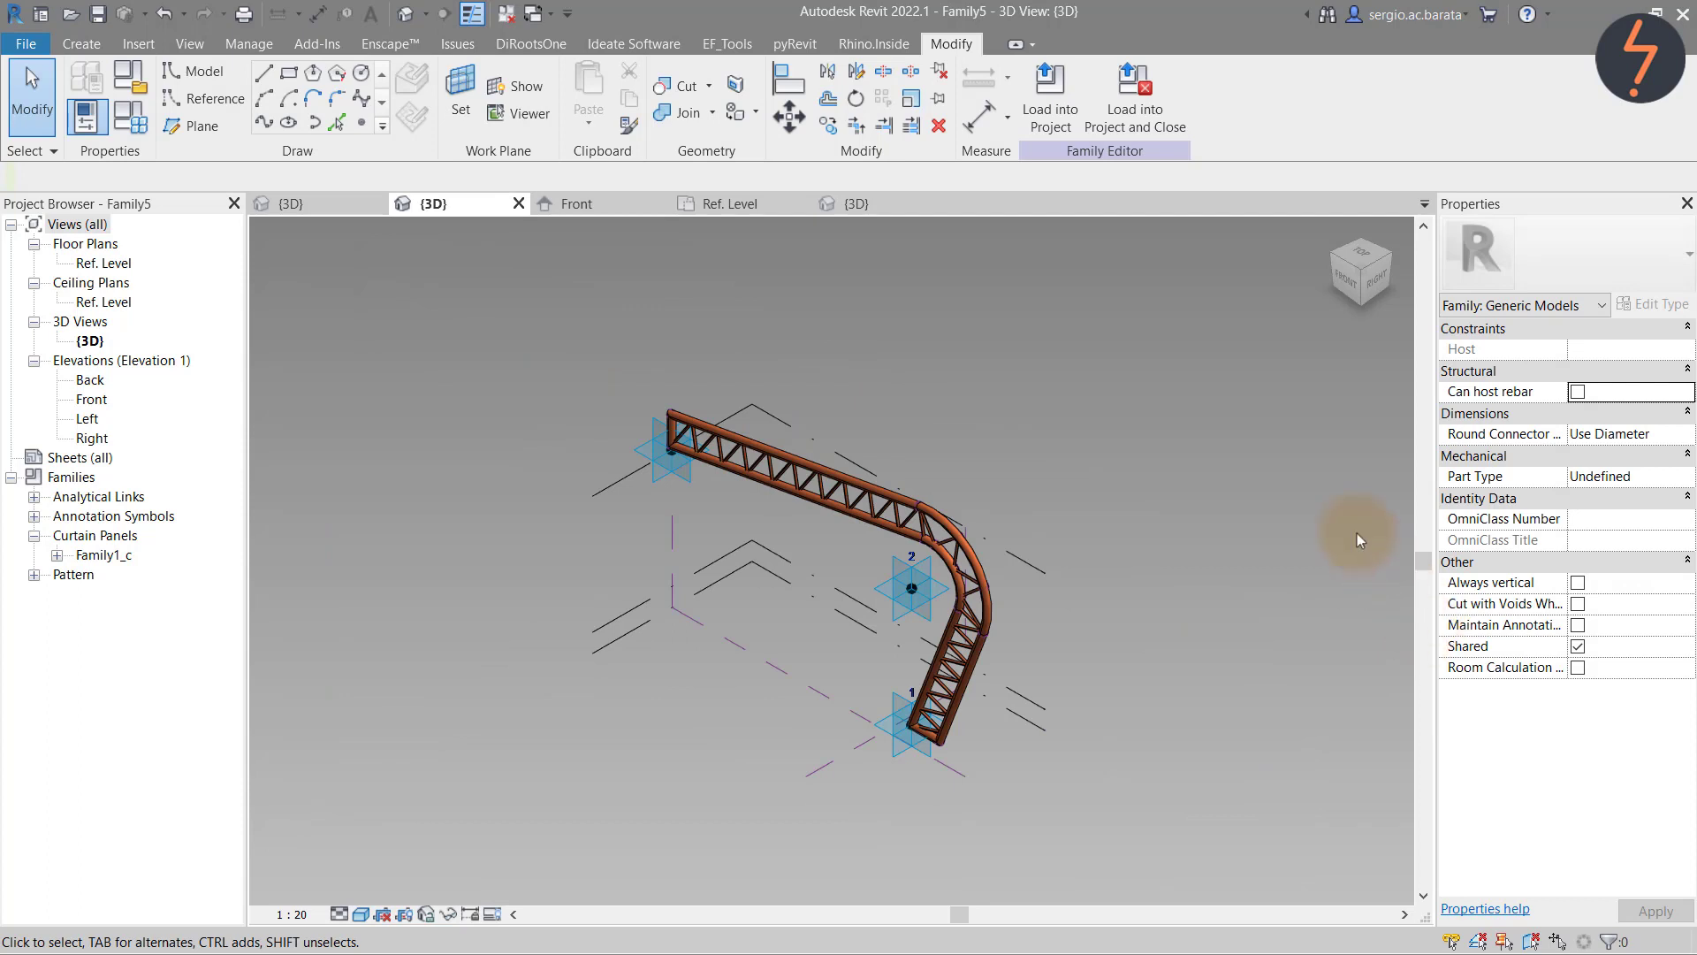
click(1045, 117)
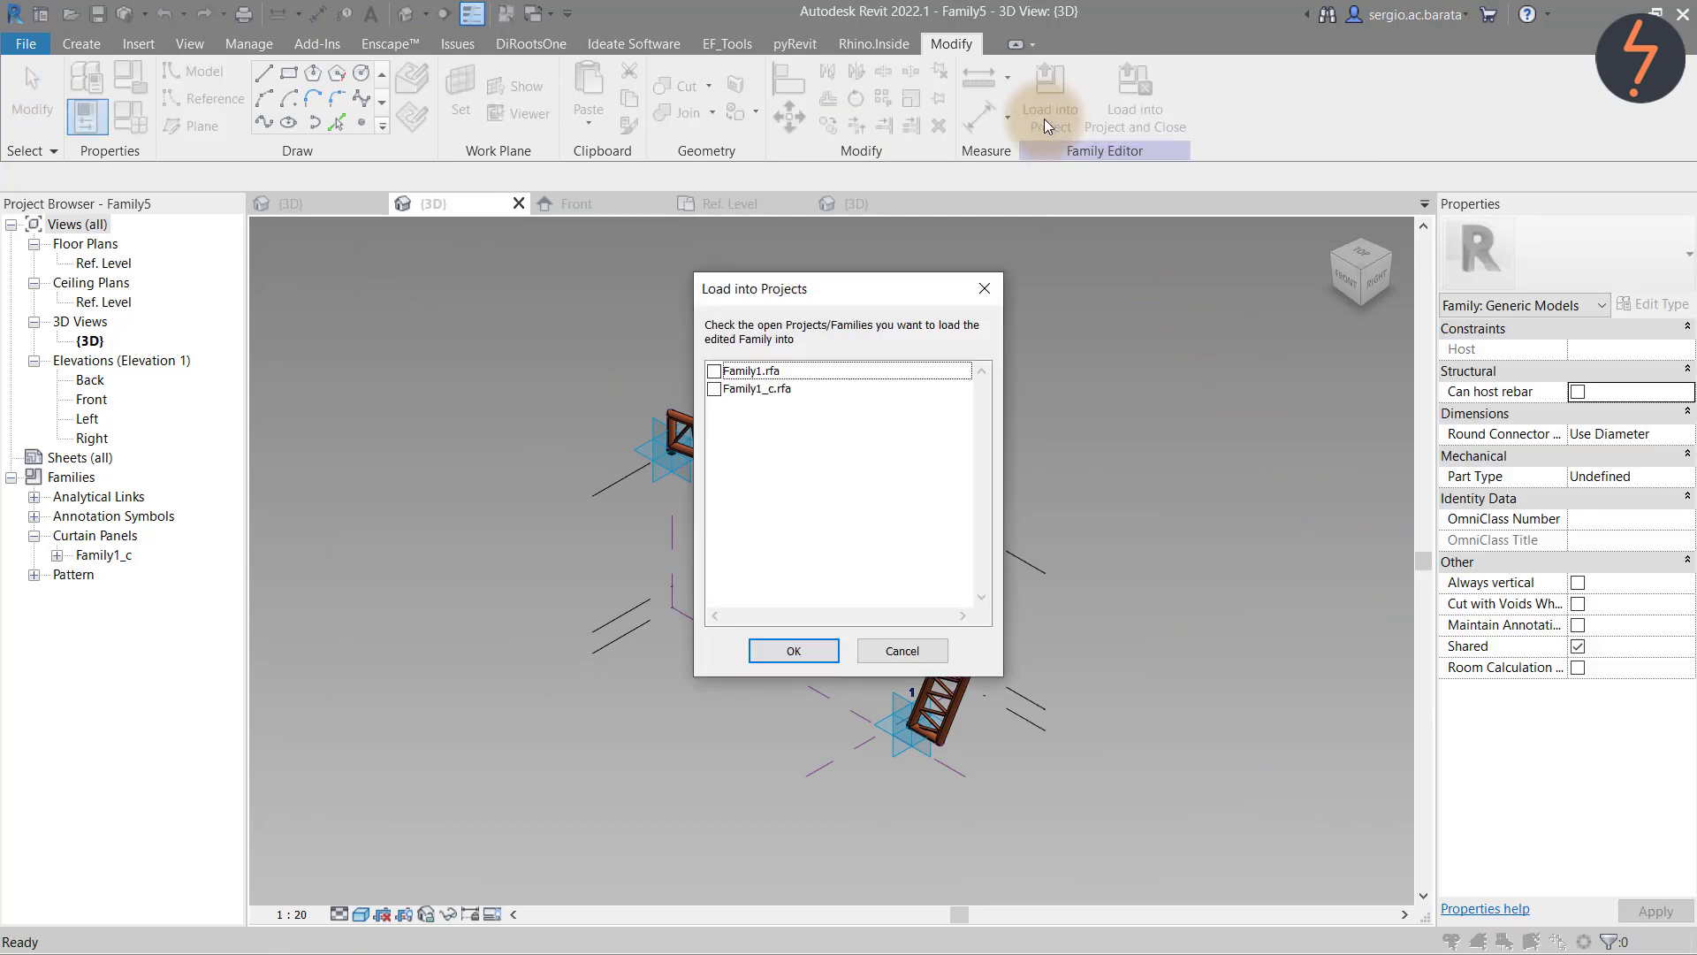
click(793, 650)
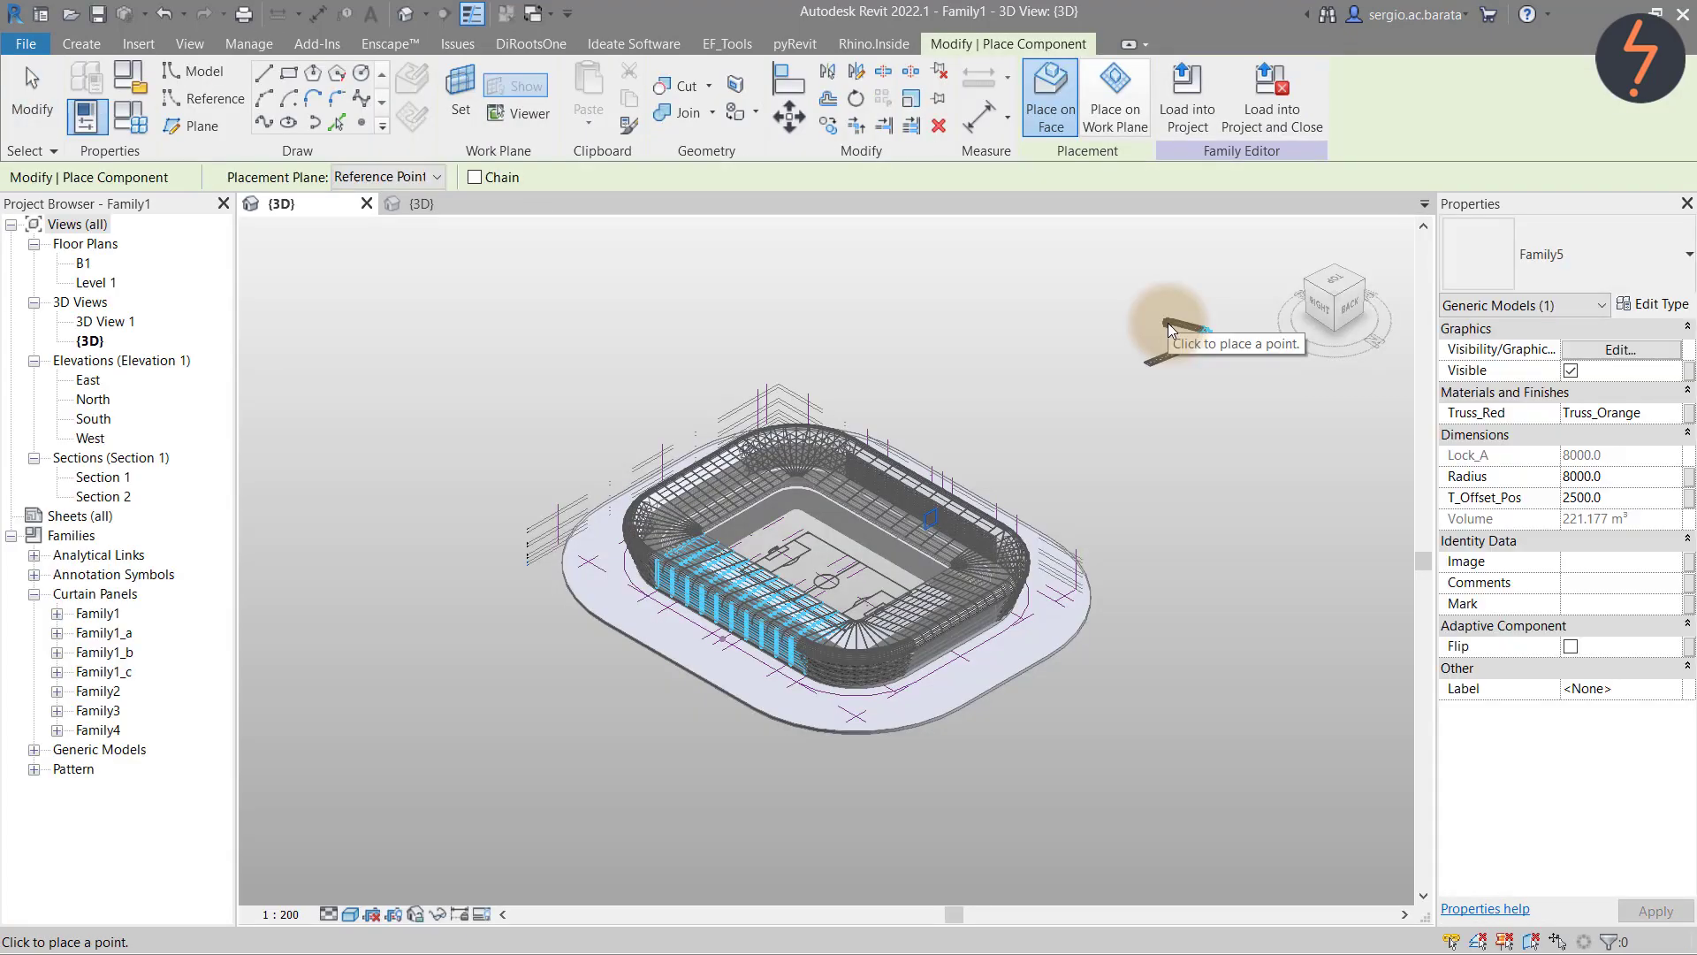
key(Escape)
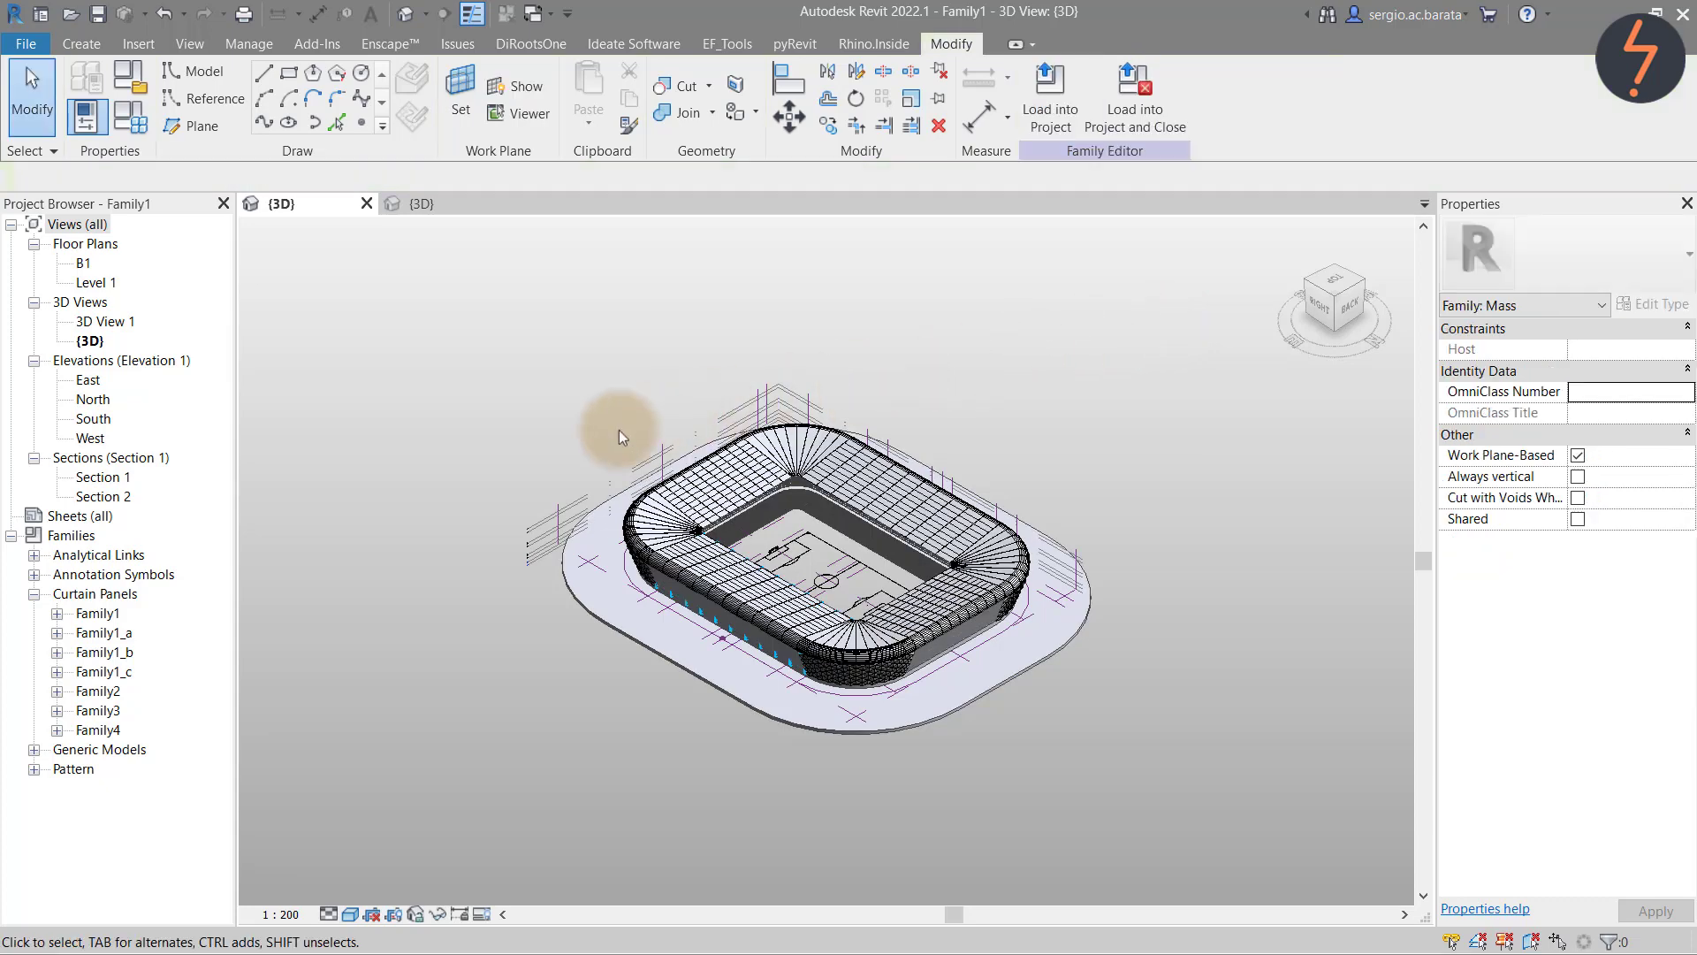
Show the stadium's long front side close up in the Wireframe visual style
right_click(539, 445)
click(599, 665)
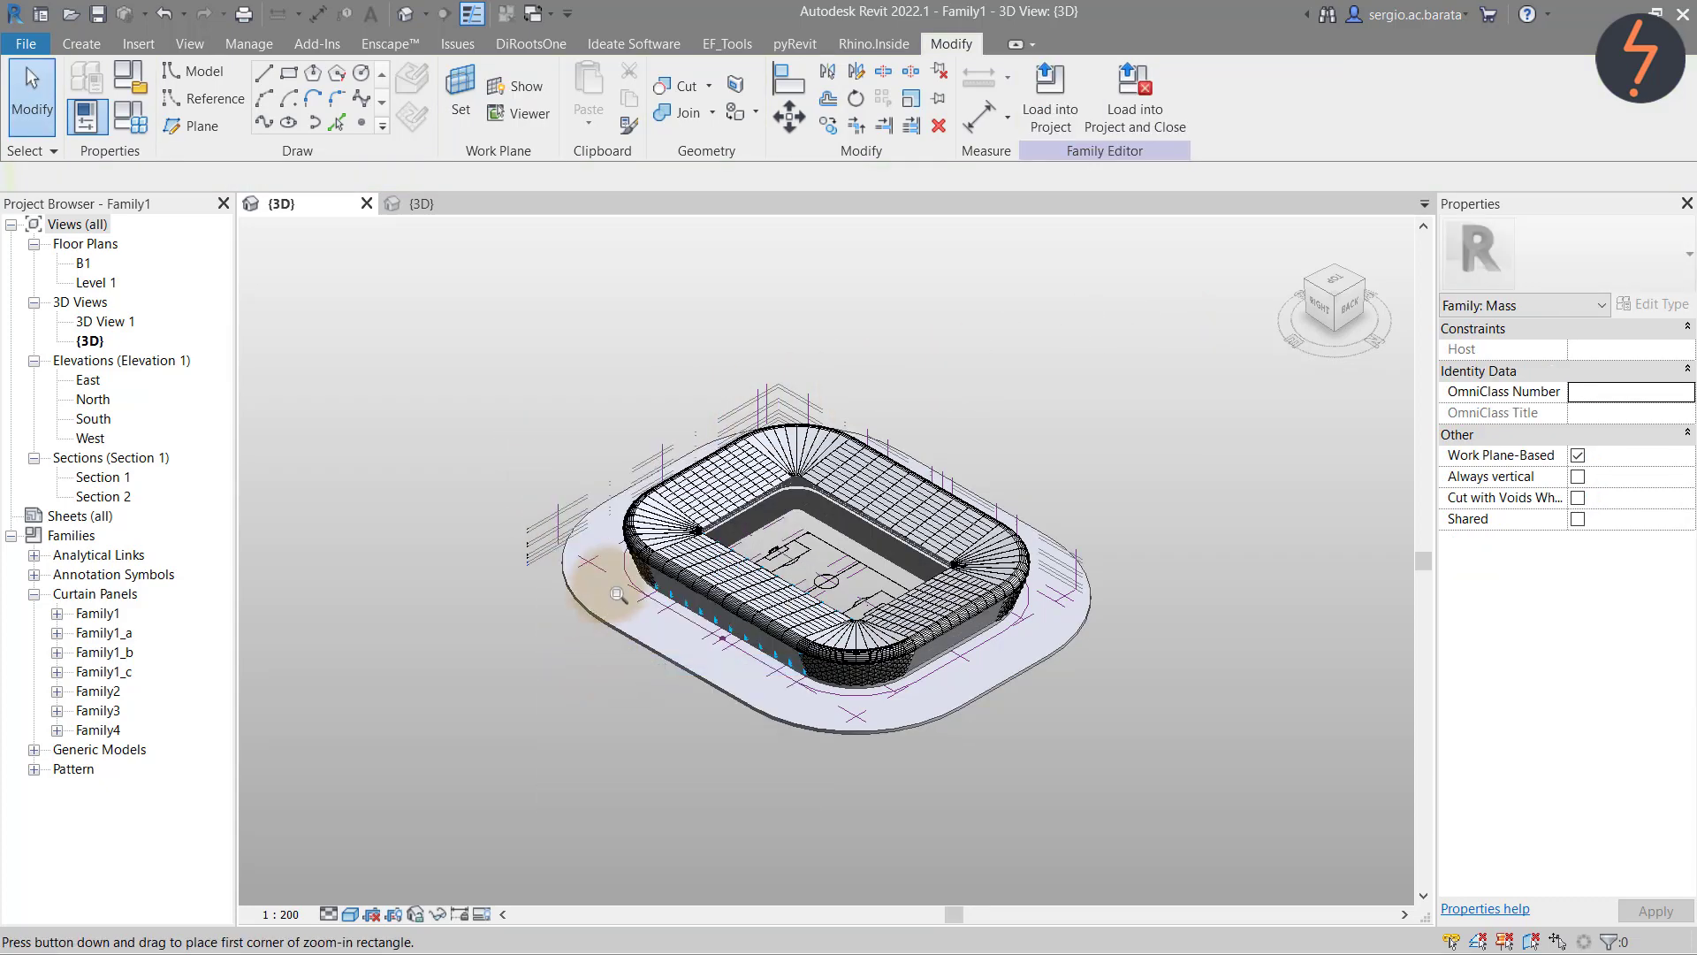
drag(634, 554, 853, 687)
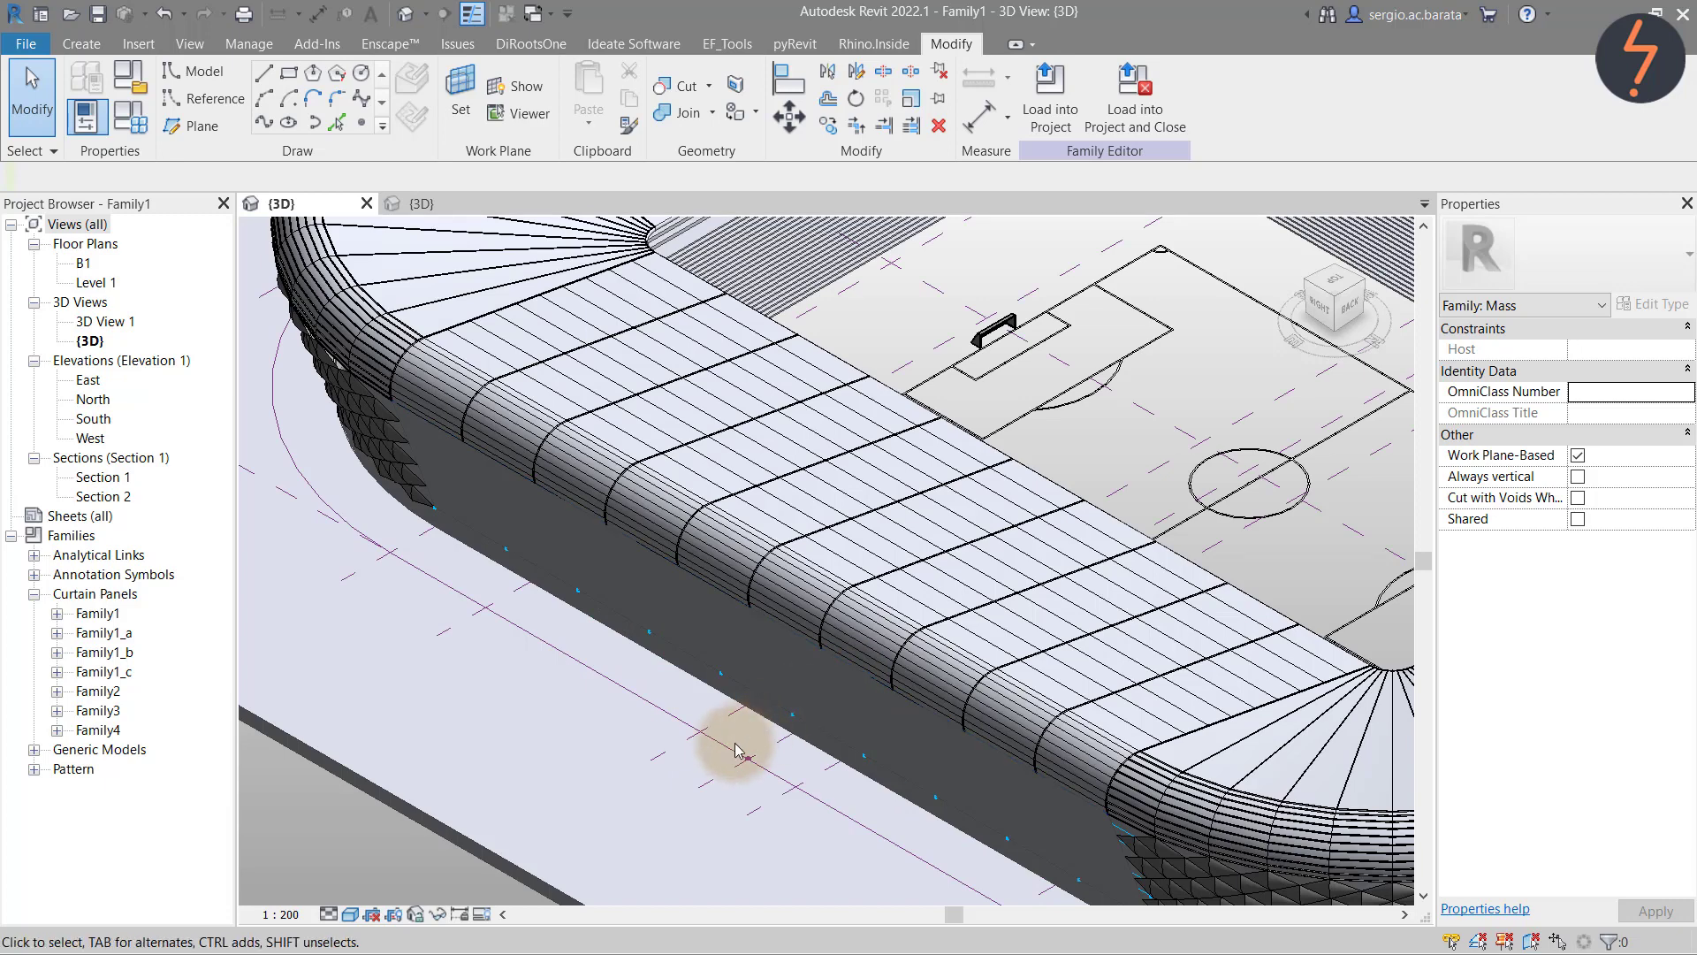
click(350, 914)
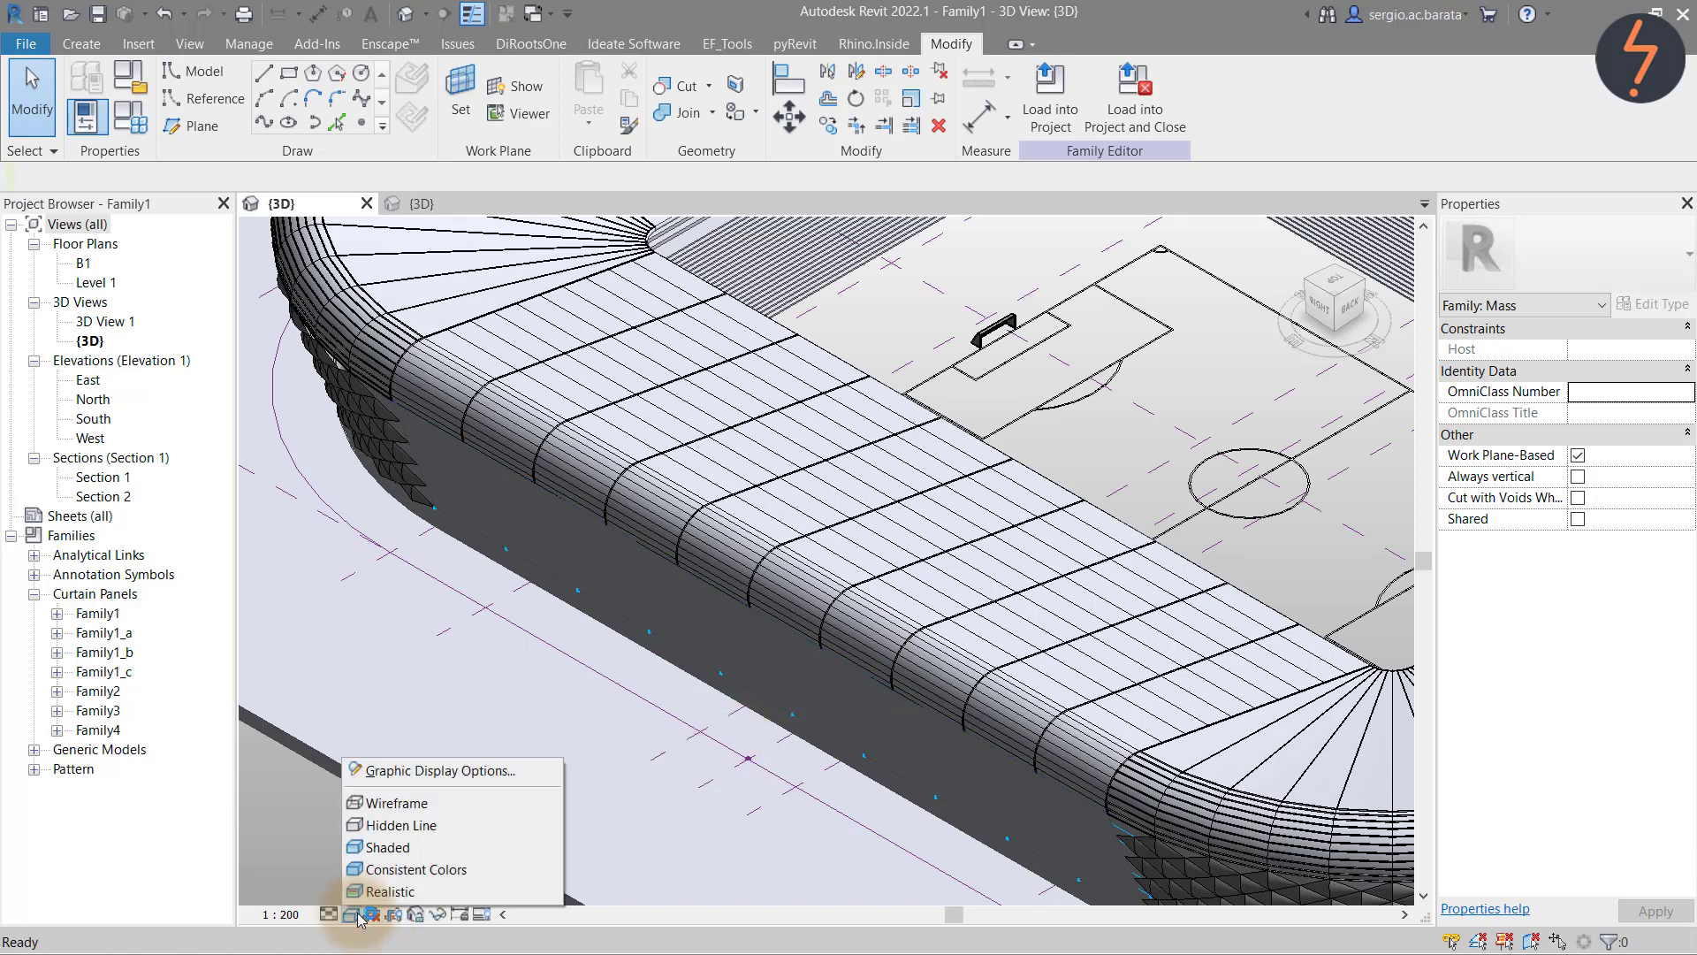
click(394, 804)
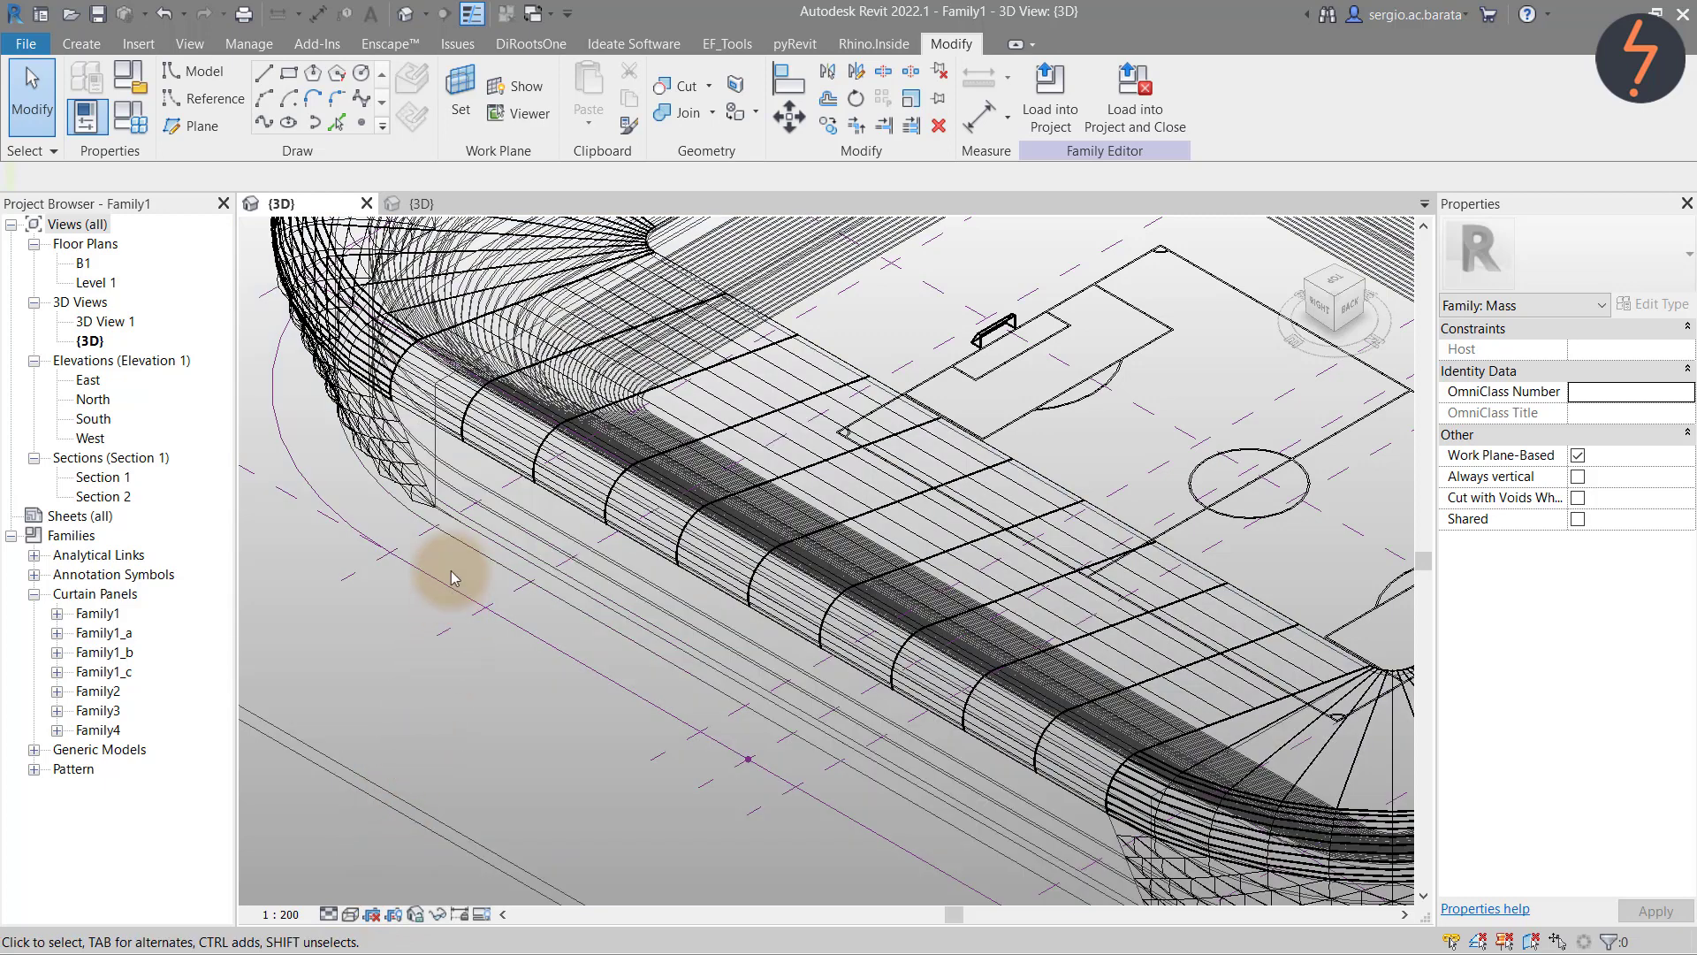
Turn on the surface display of the vertical divided surface and the horizontal divided surface along the stadium's front side
click(442, 477)
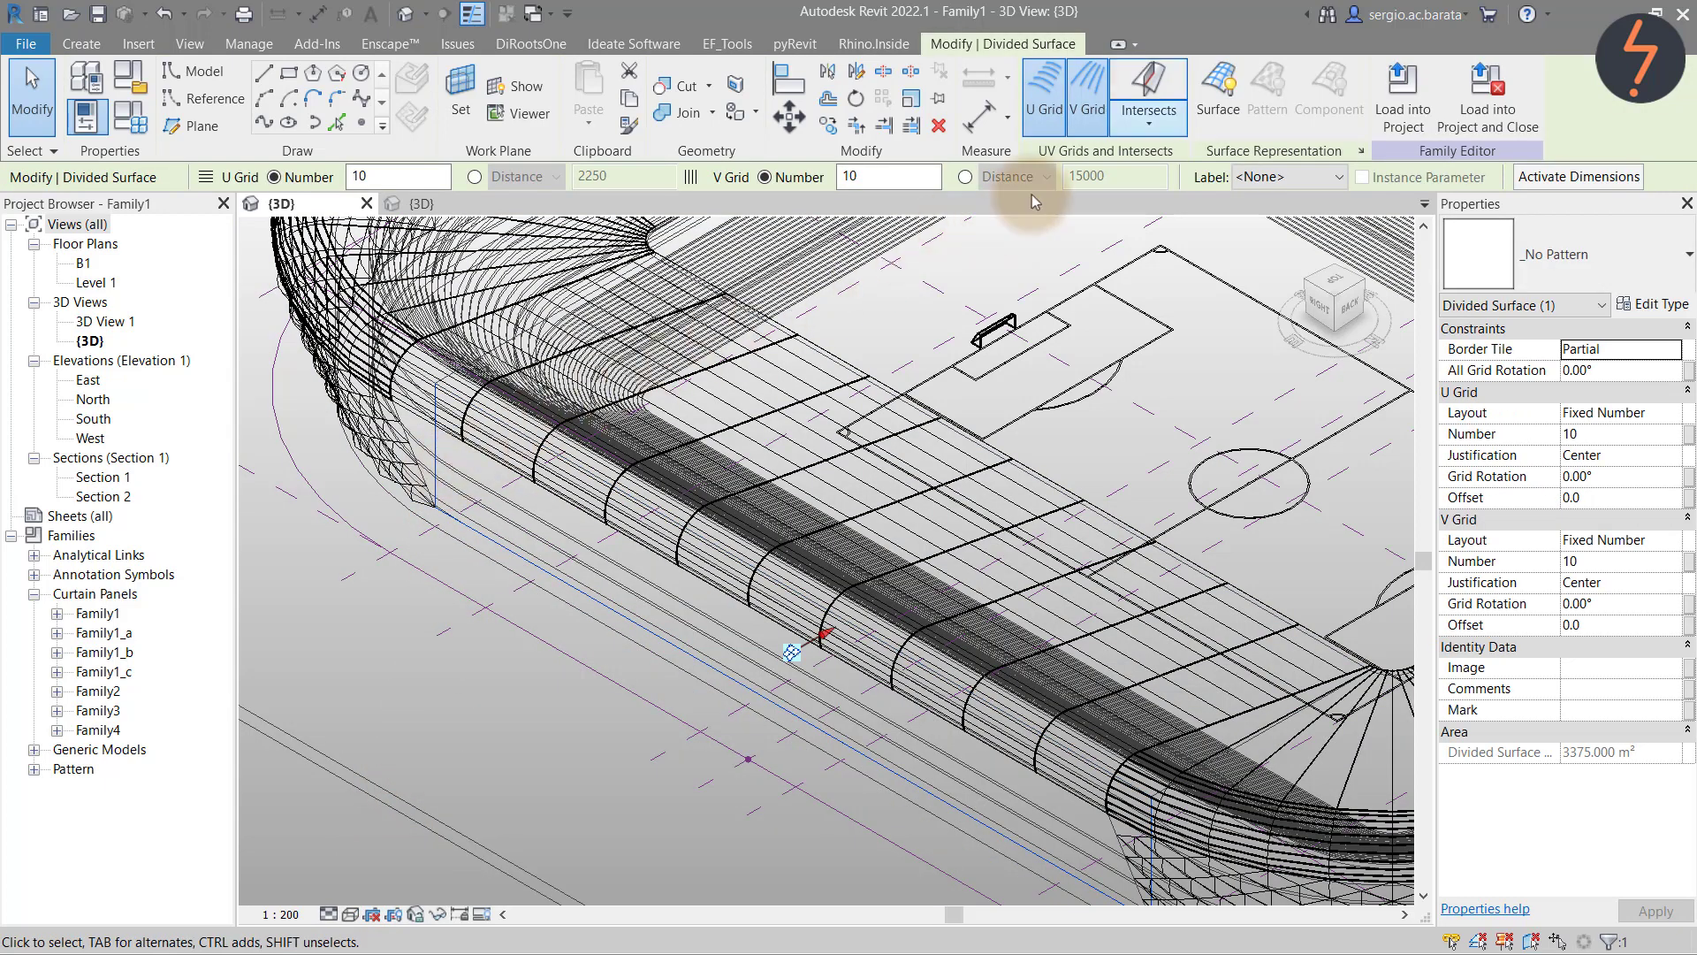
click(1203, 120)
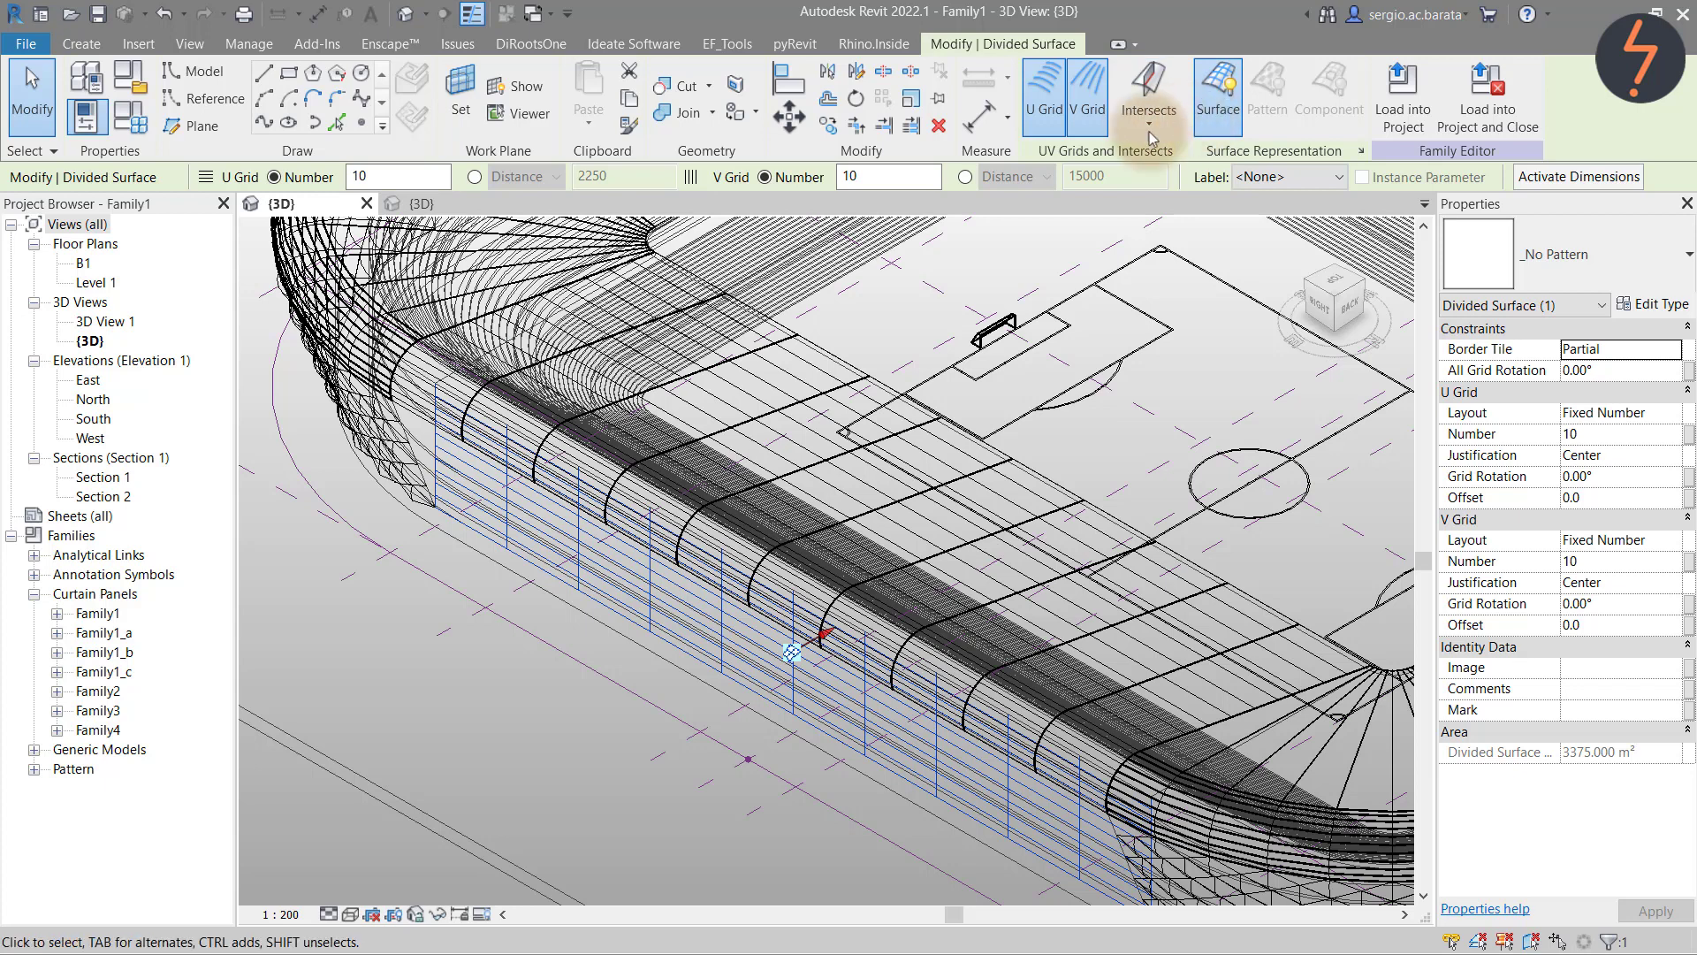
click(566, 323)
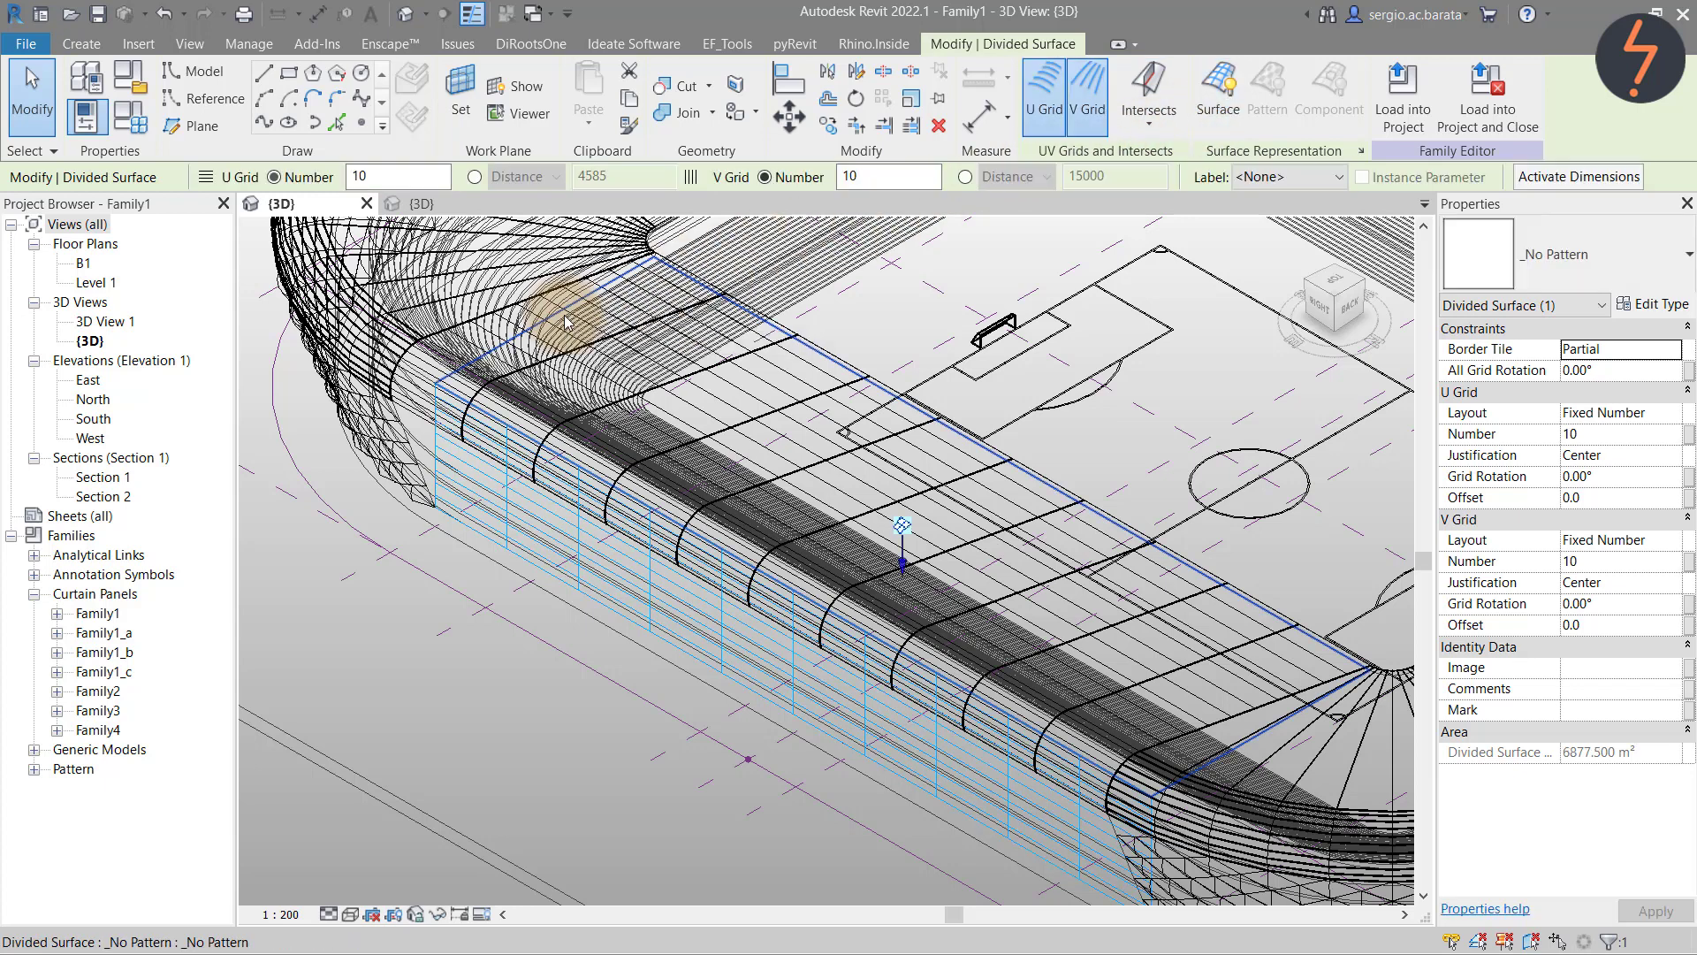
click(1214, 128)
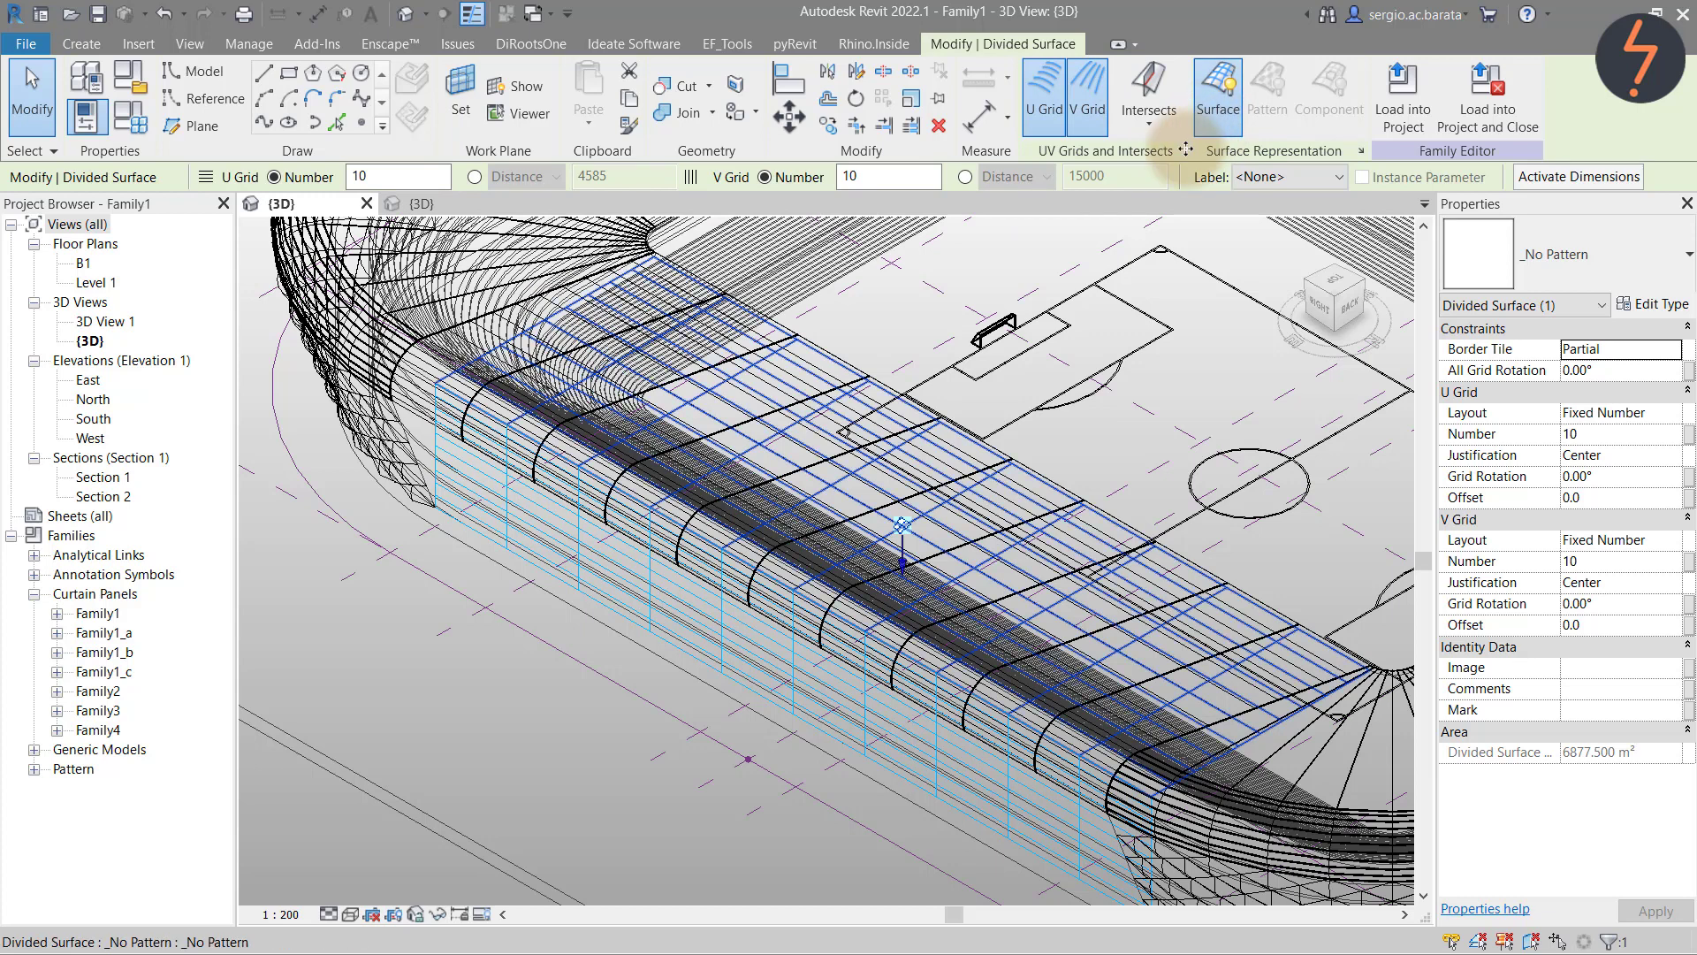
Temporarily isolate the vertical and horizontal divided surfaces together in the 3D view
click(753, 630)
ctrl+click(754, 630)
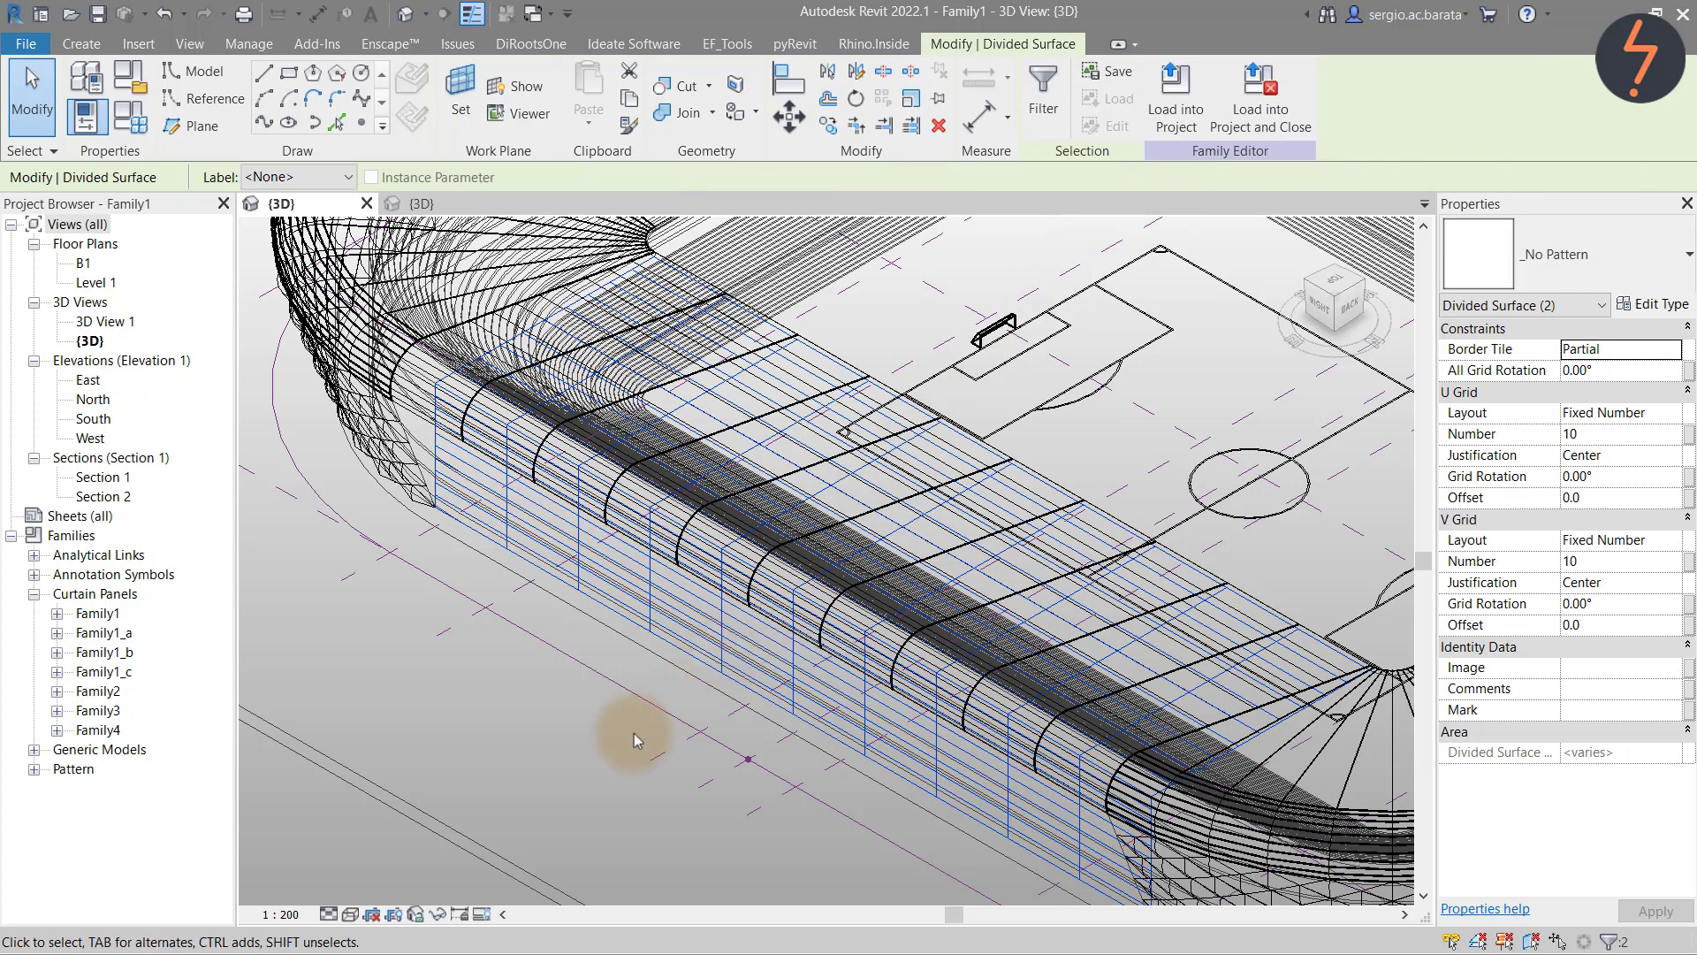
click(439, 913)
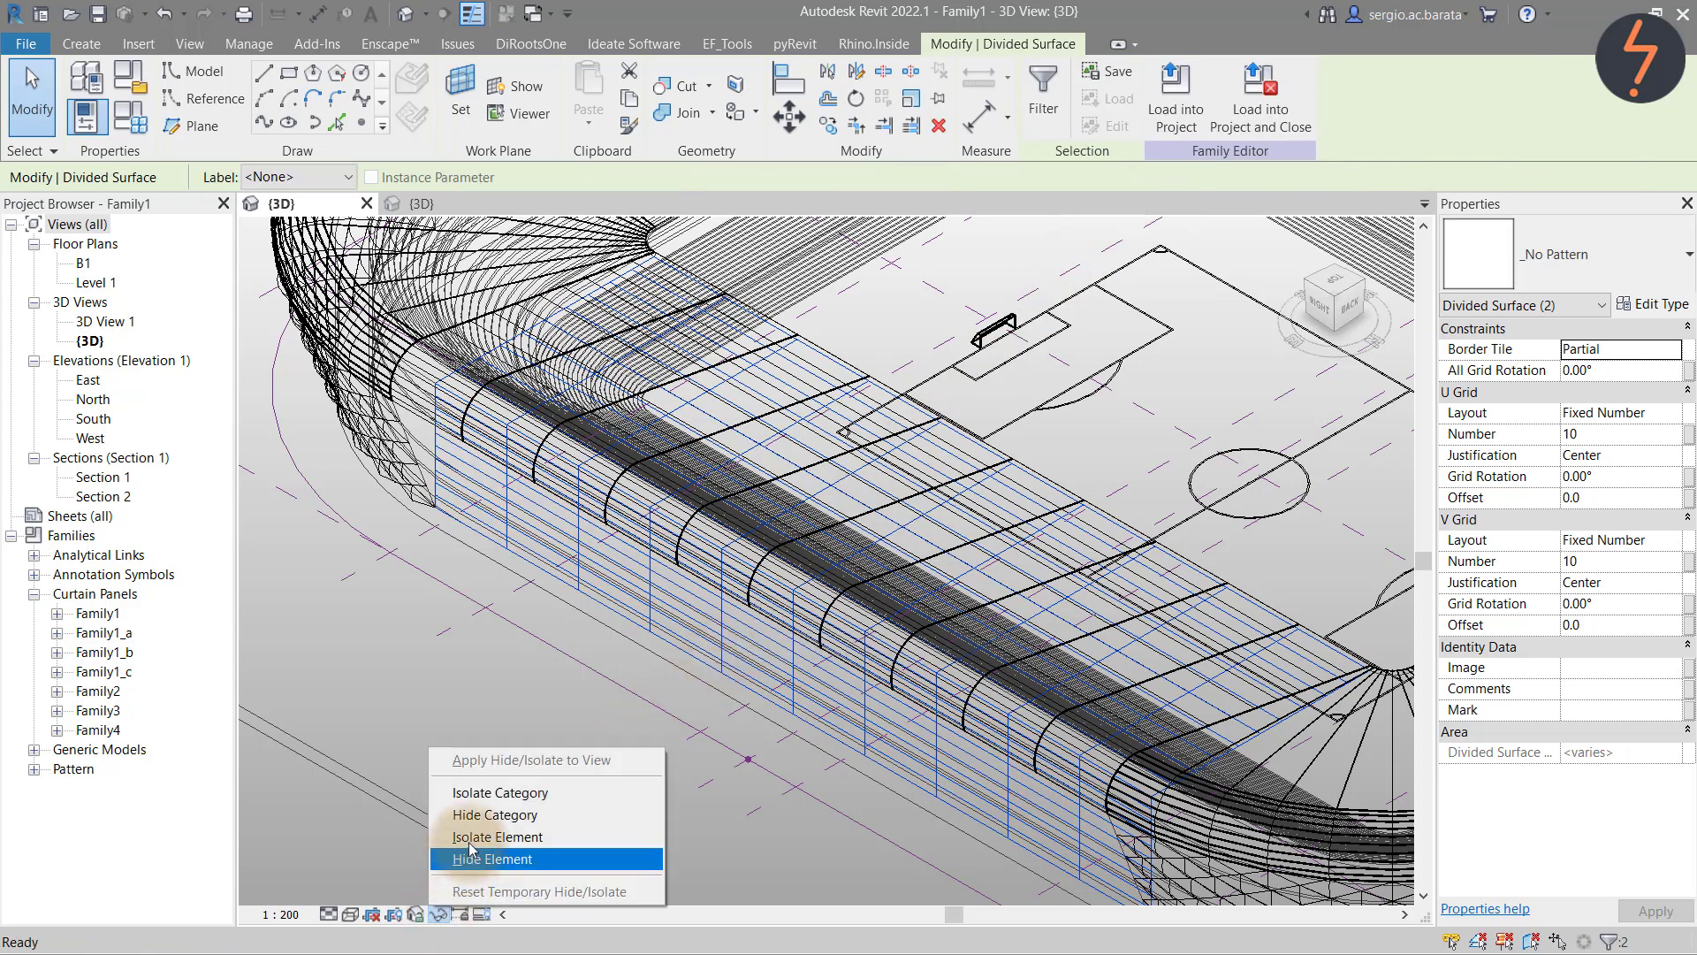
click(494, 836)
click(490, 771)
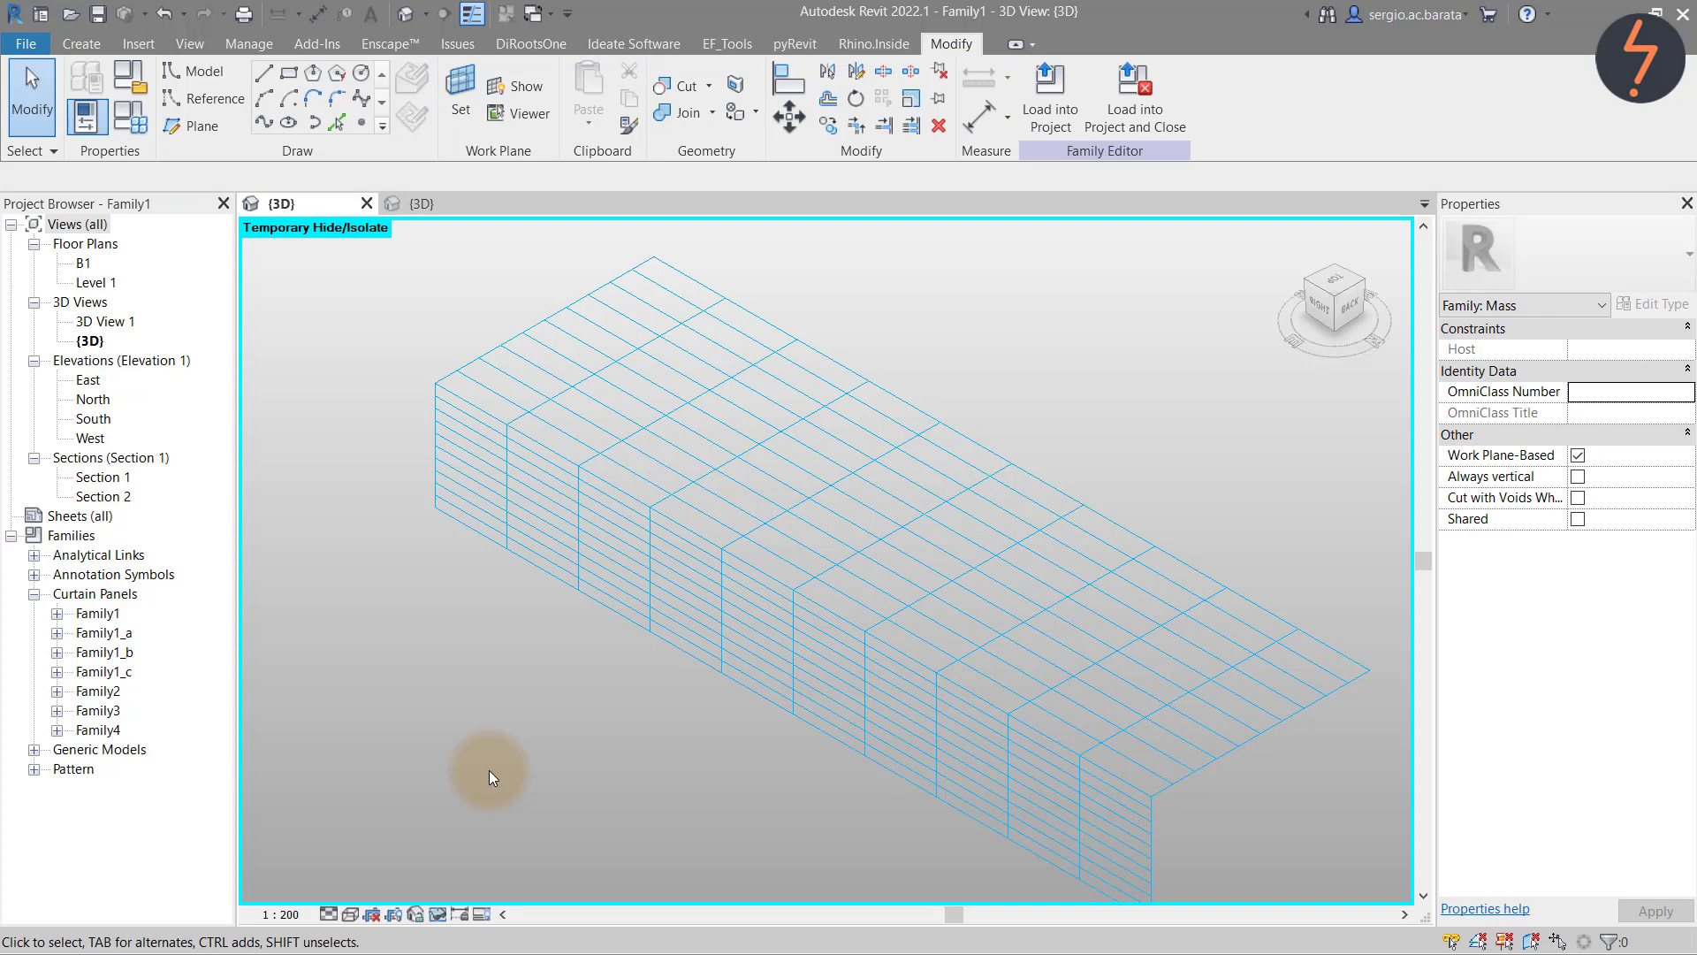
Turn on the Nodes display in the surface representation of the vertical and the horizontal divided surface
click(643, 600)
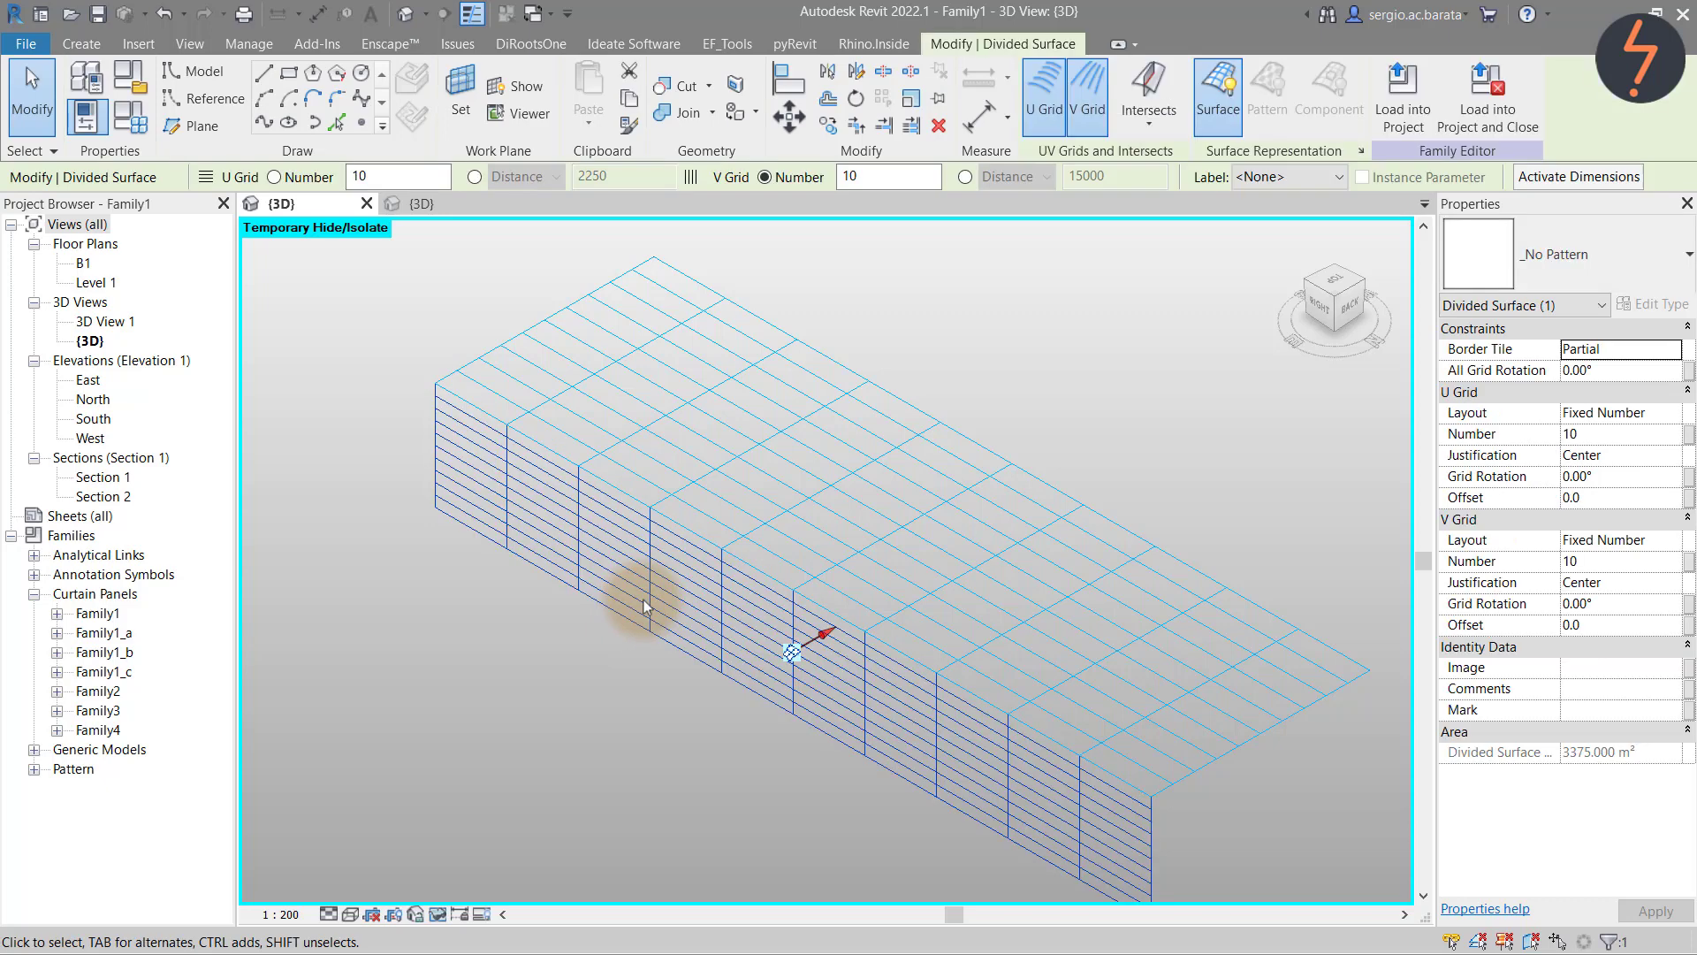
click(1362, 151)
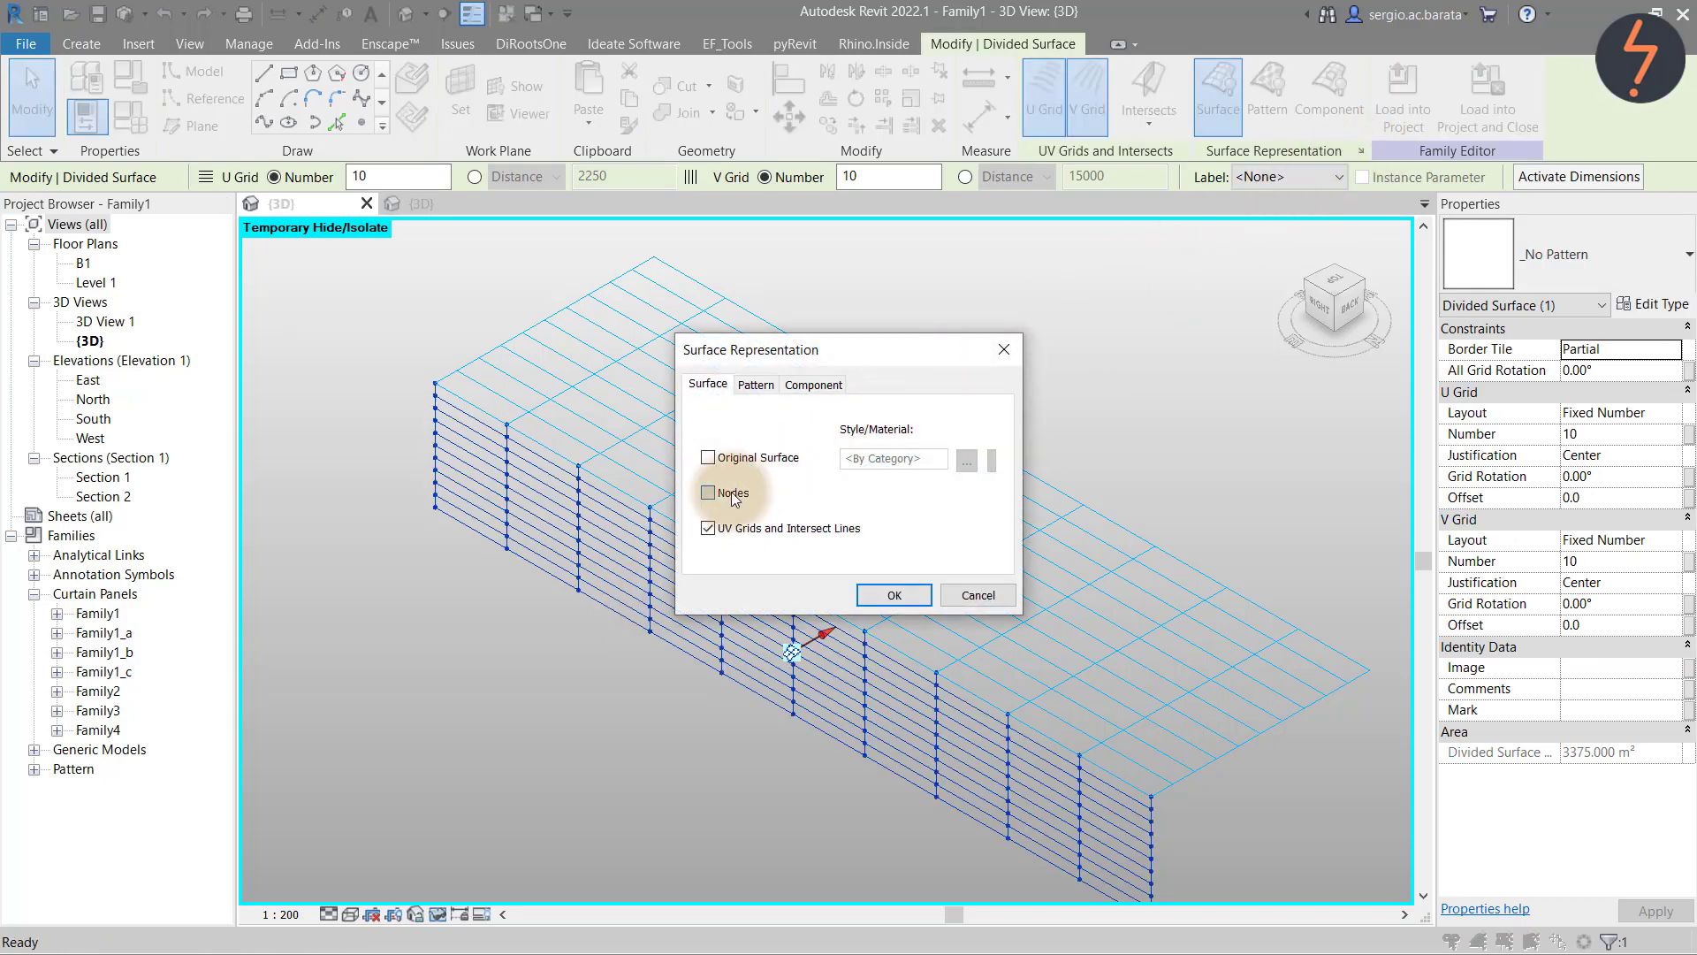
click(882, 590)
click(1015, 470)
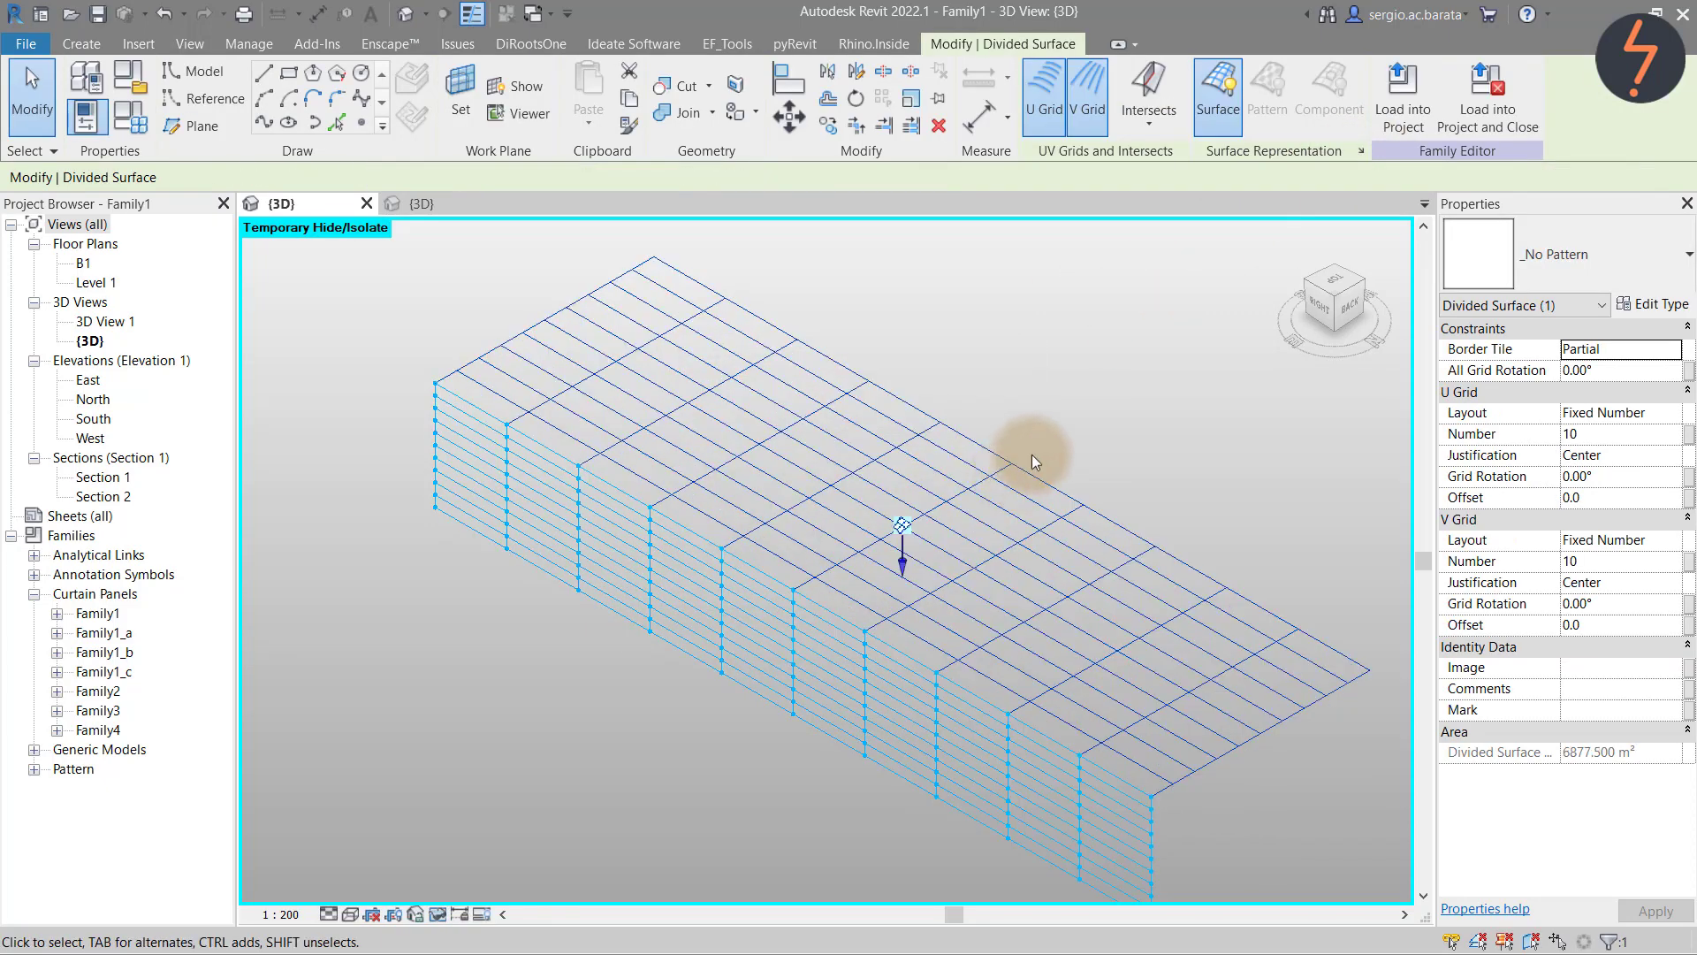
click(1361, 150)
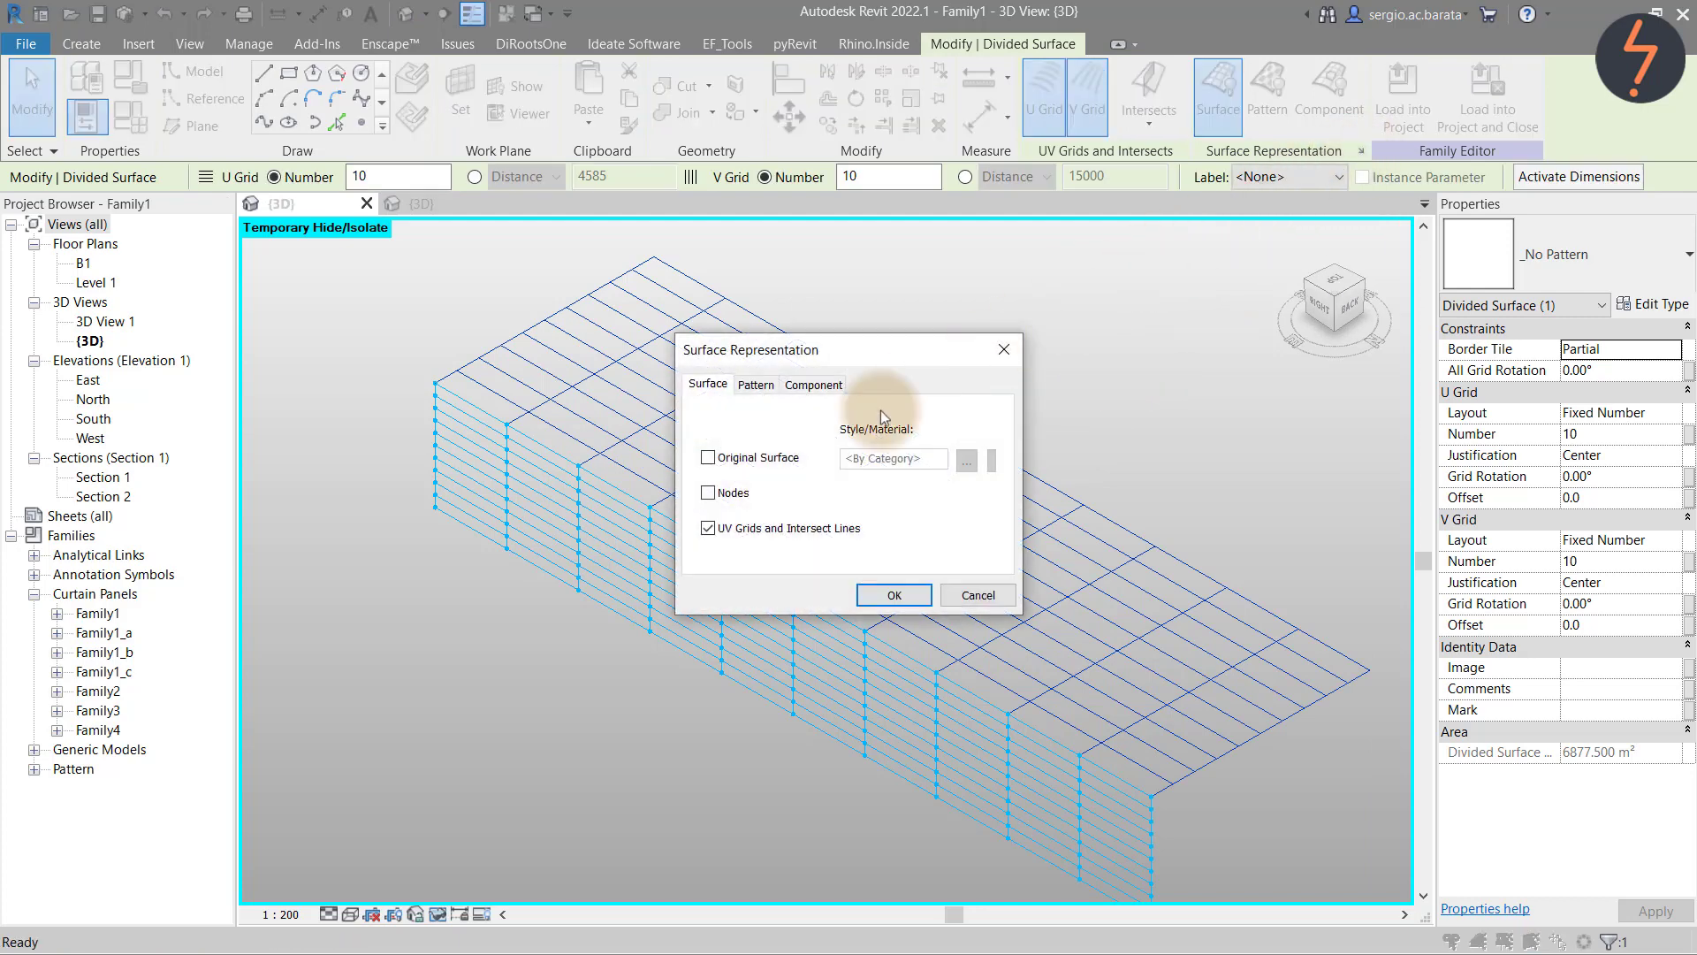
click(894, 595)
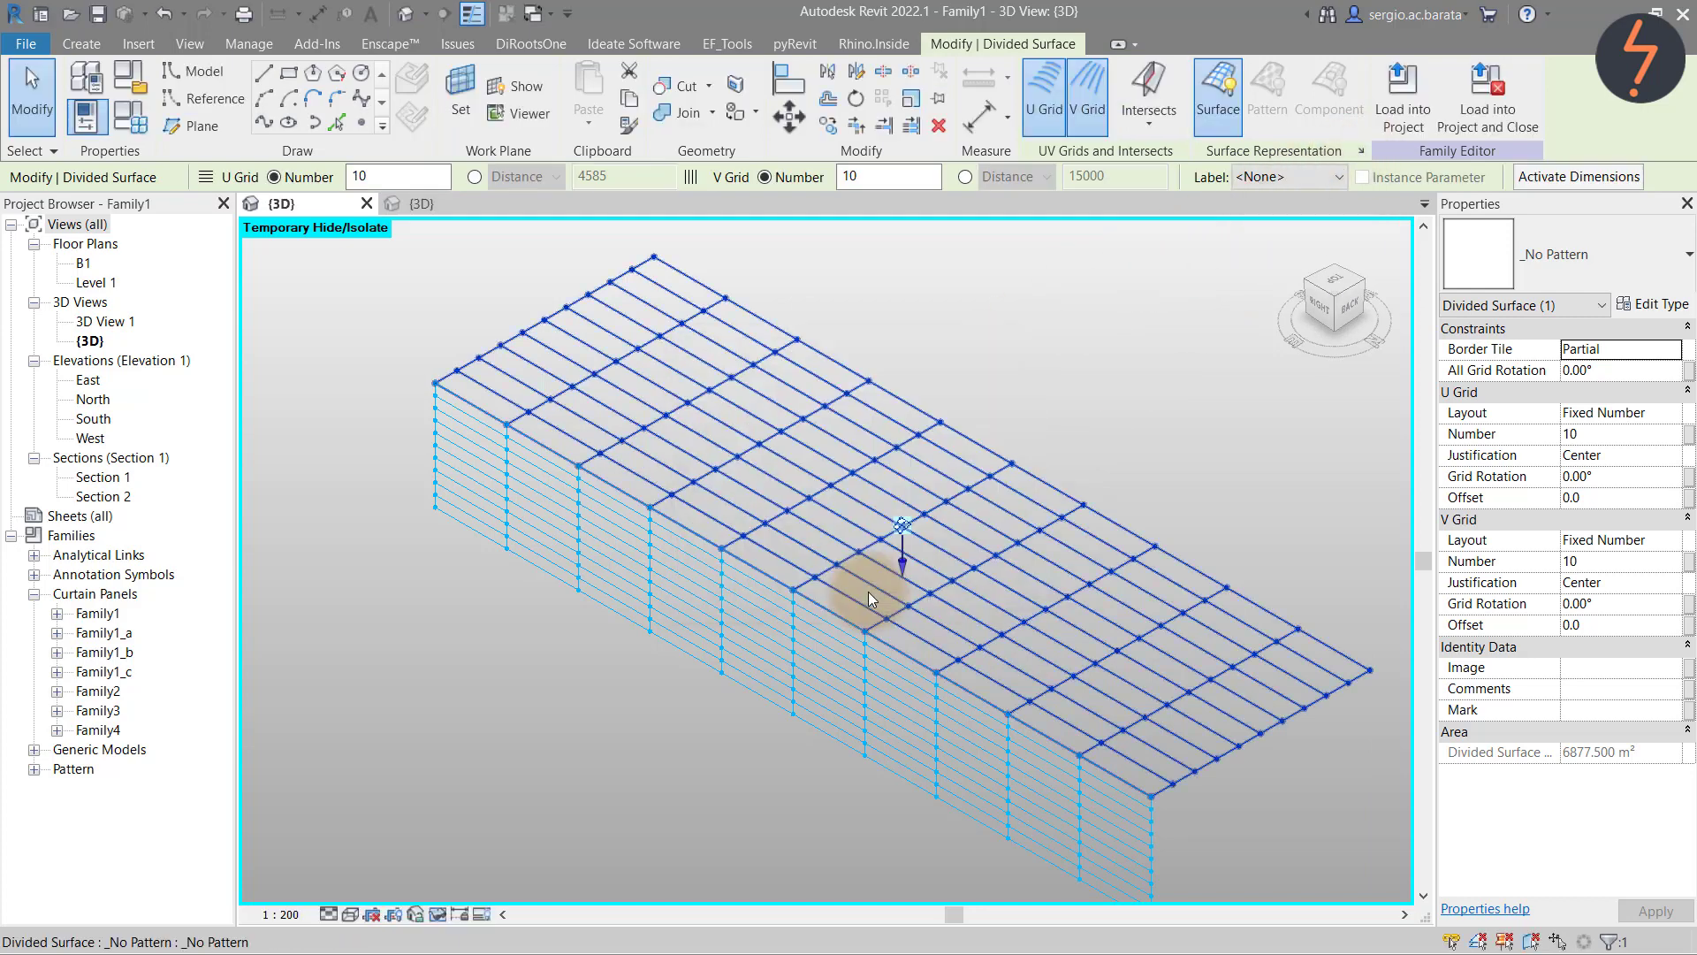
click(645, 636)
Place a Family5 truss through the base, outer roof-corner and inner roof-edge nodes at the far end of the divided surfaces
click(35, 750)
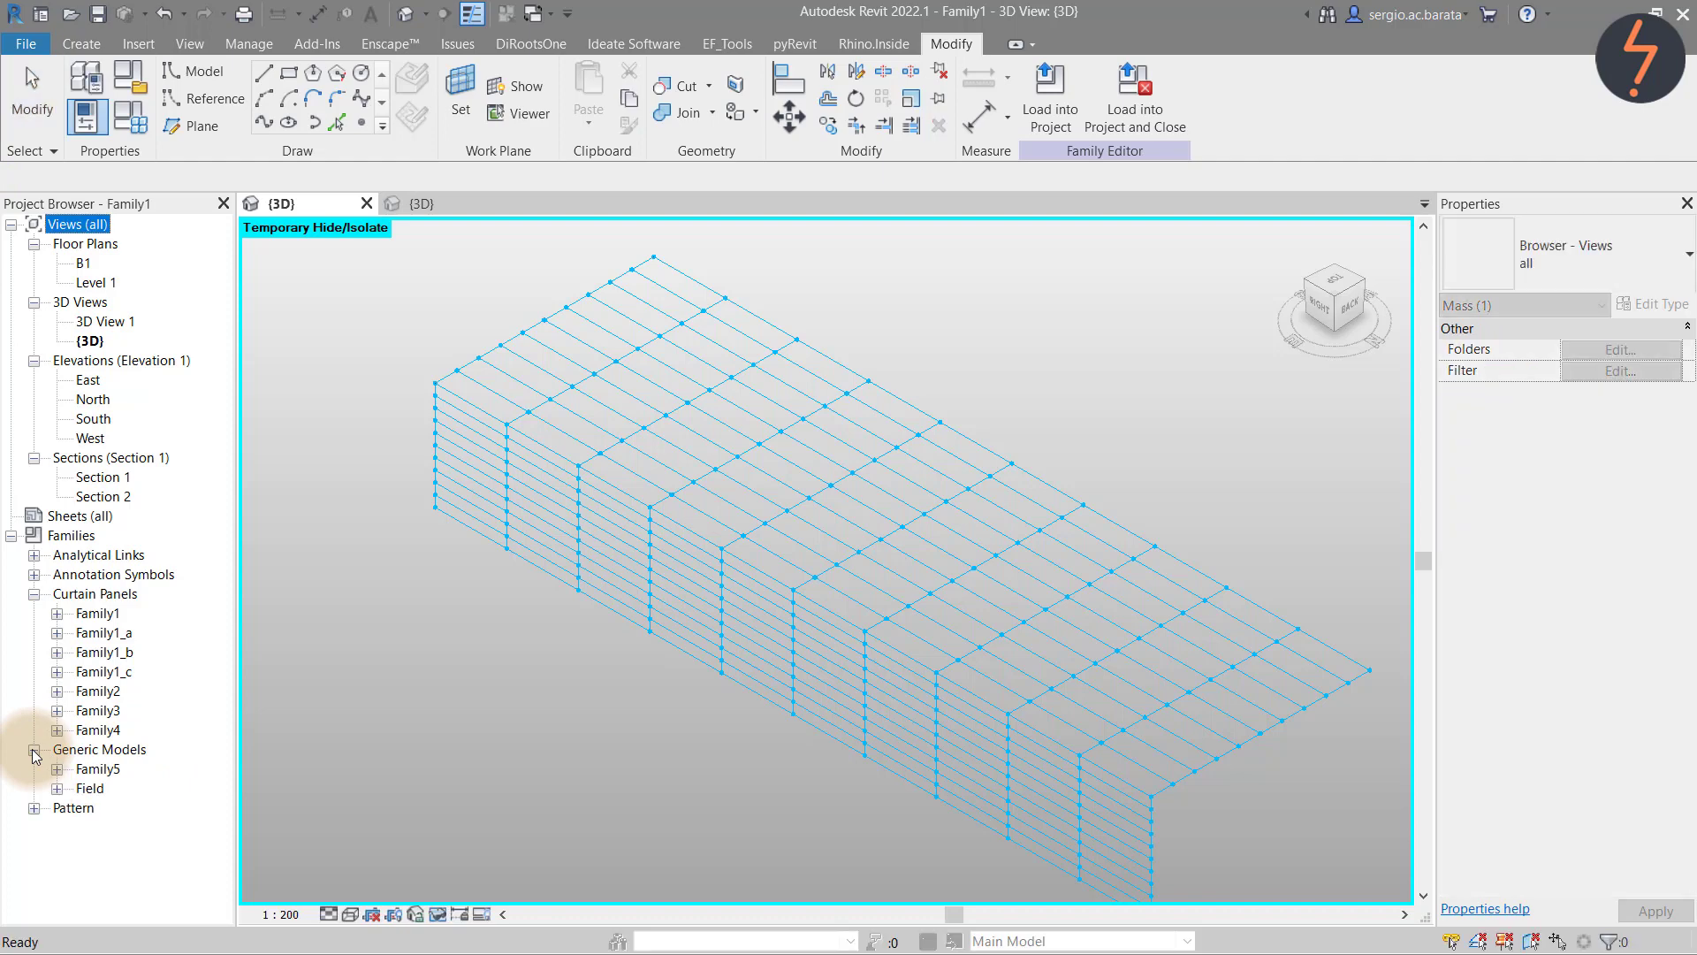
click(57, 772)
right_click(121, 788)
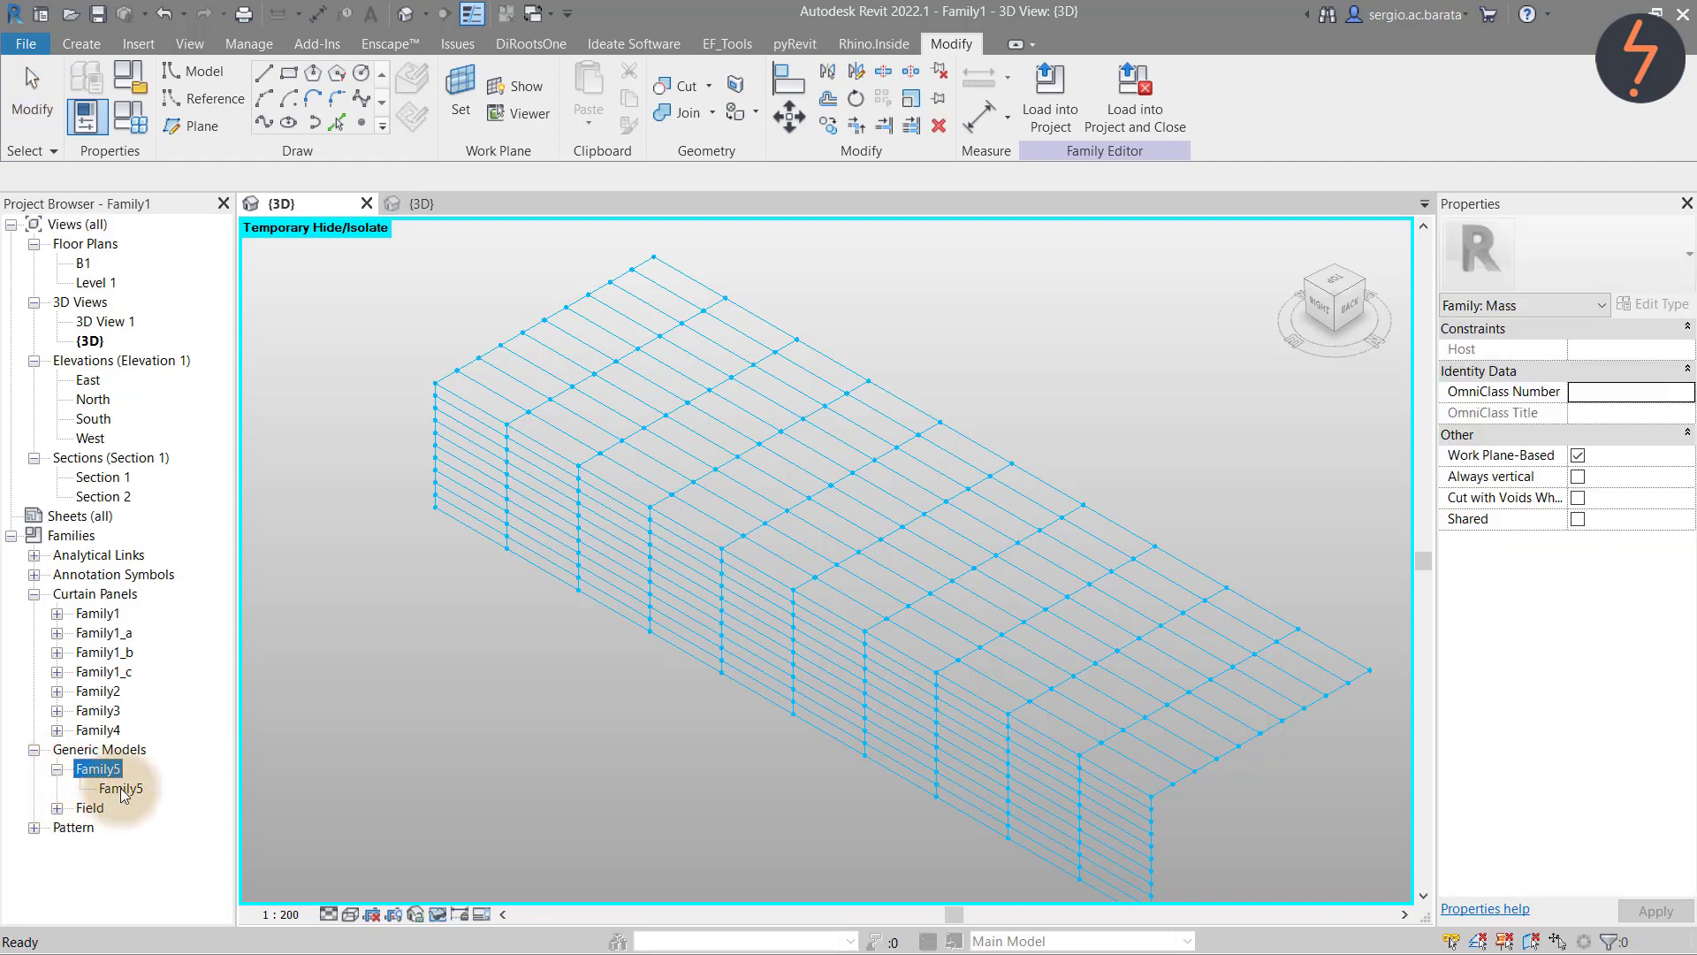
click(231, 660)
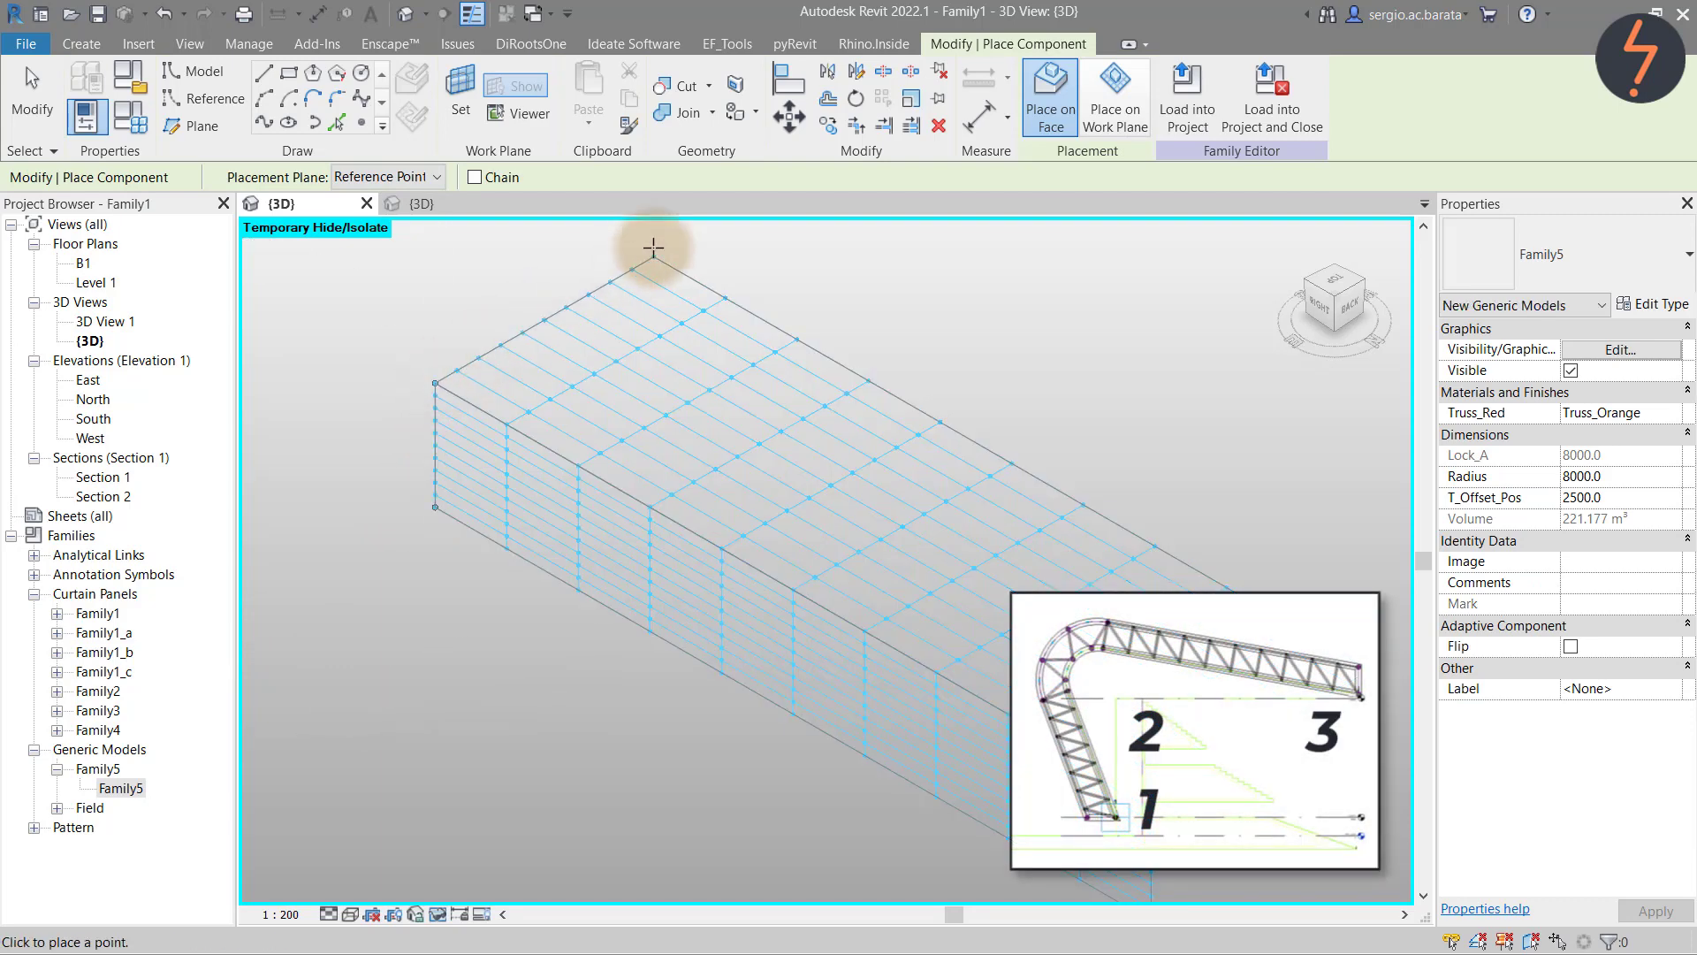
click(653, 255)
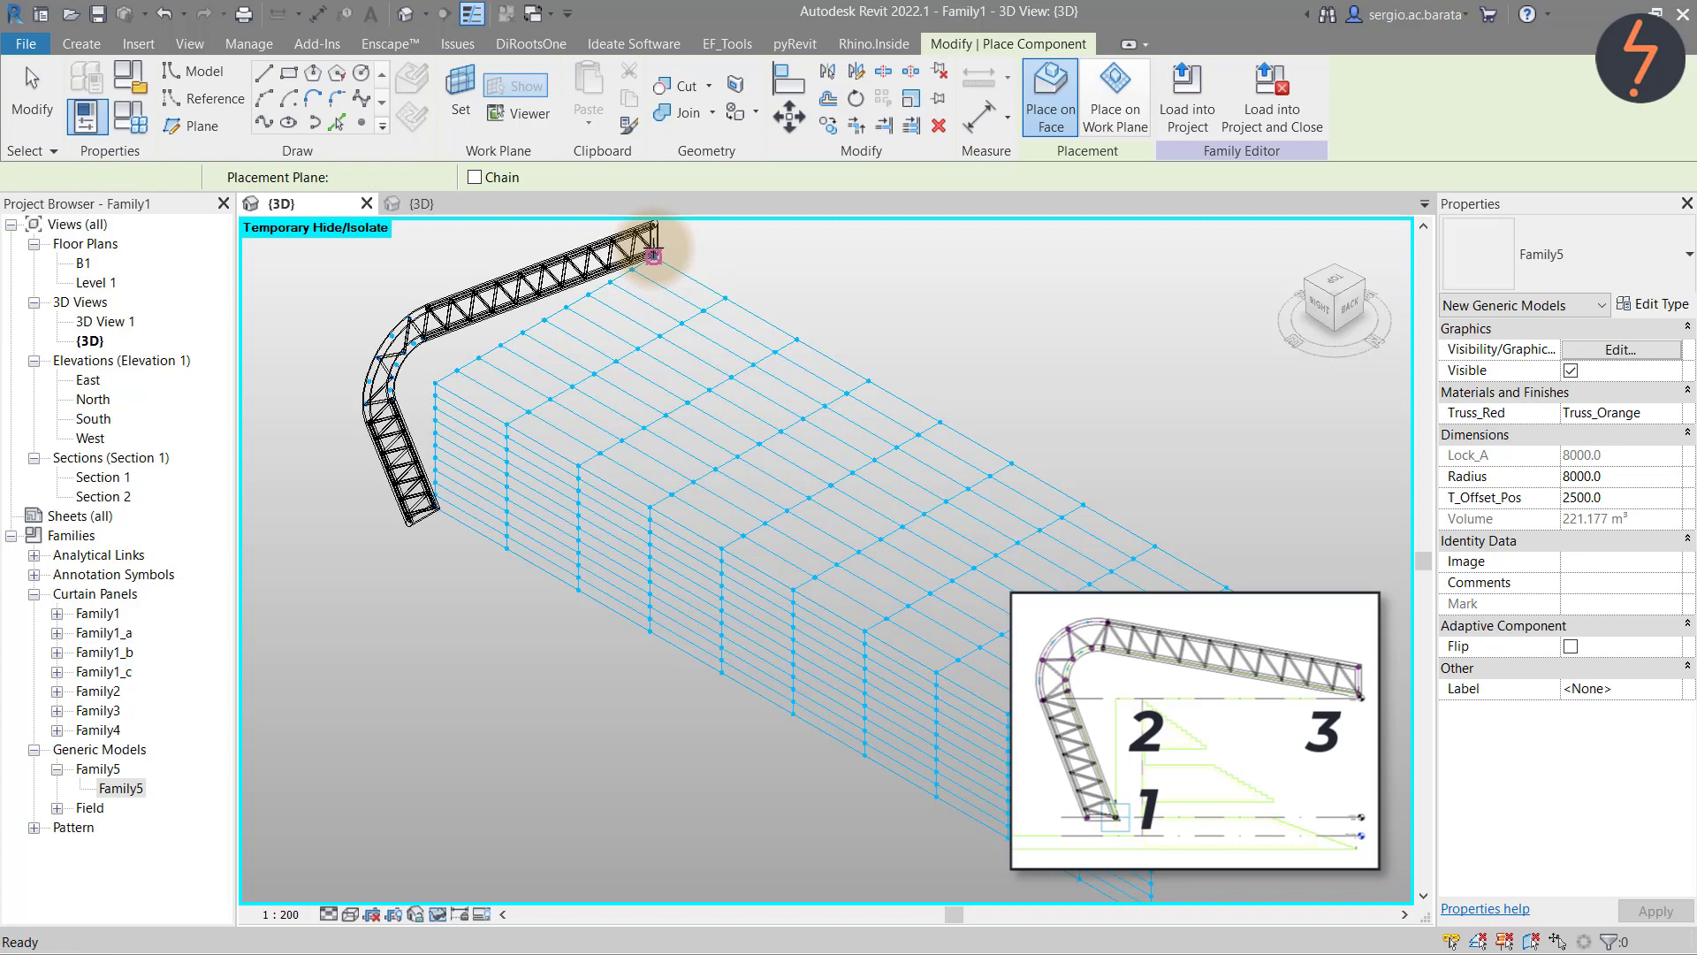
key(Escape)
Place a second Family5 truss through the base, roof-corner and inner-edge nodes at the near end of the same long side
right_click(756, 776)
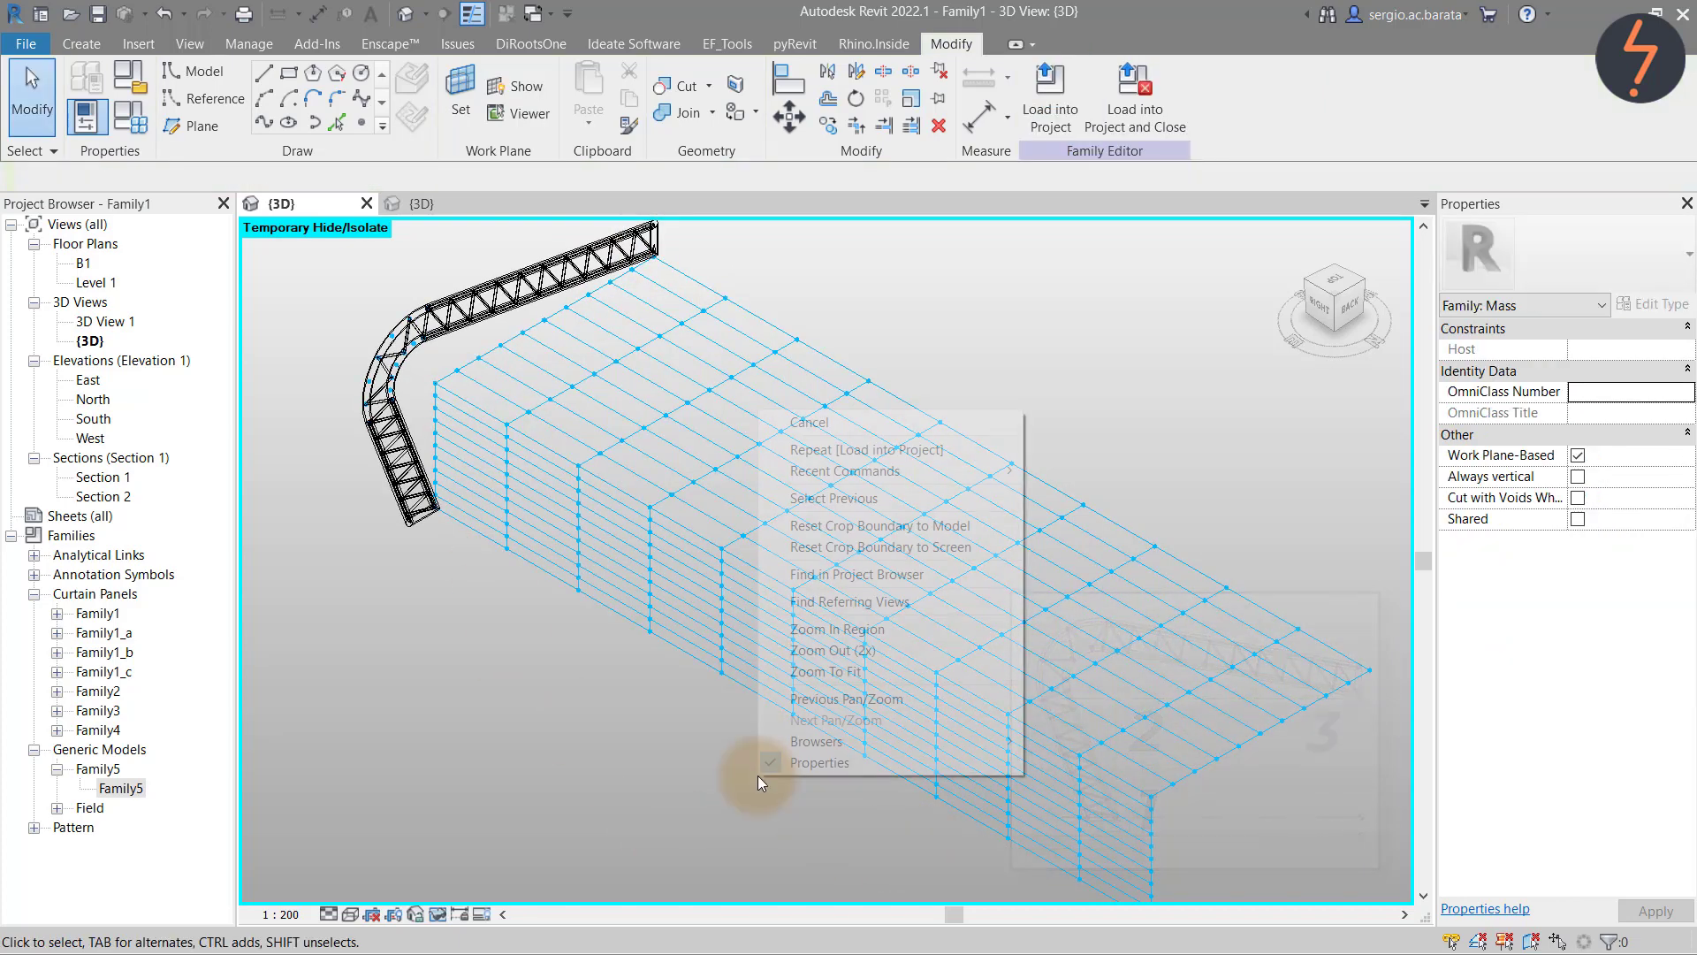
click(836, 681)
right_click(163, 788)
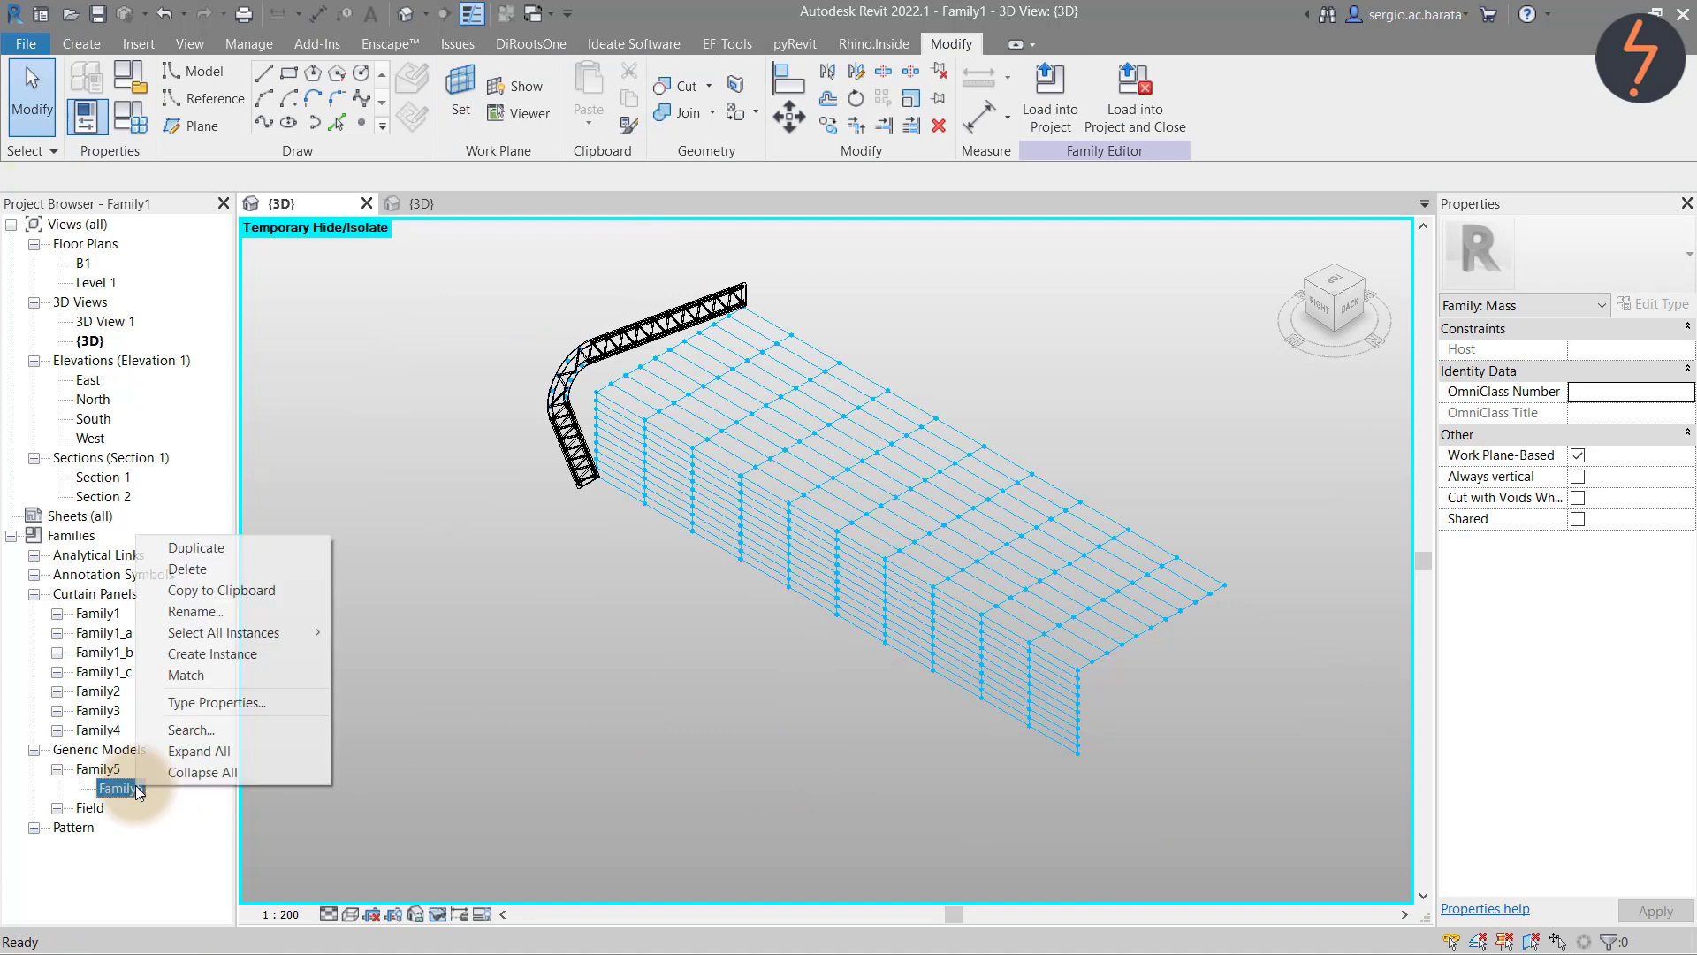
click(302, 658)
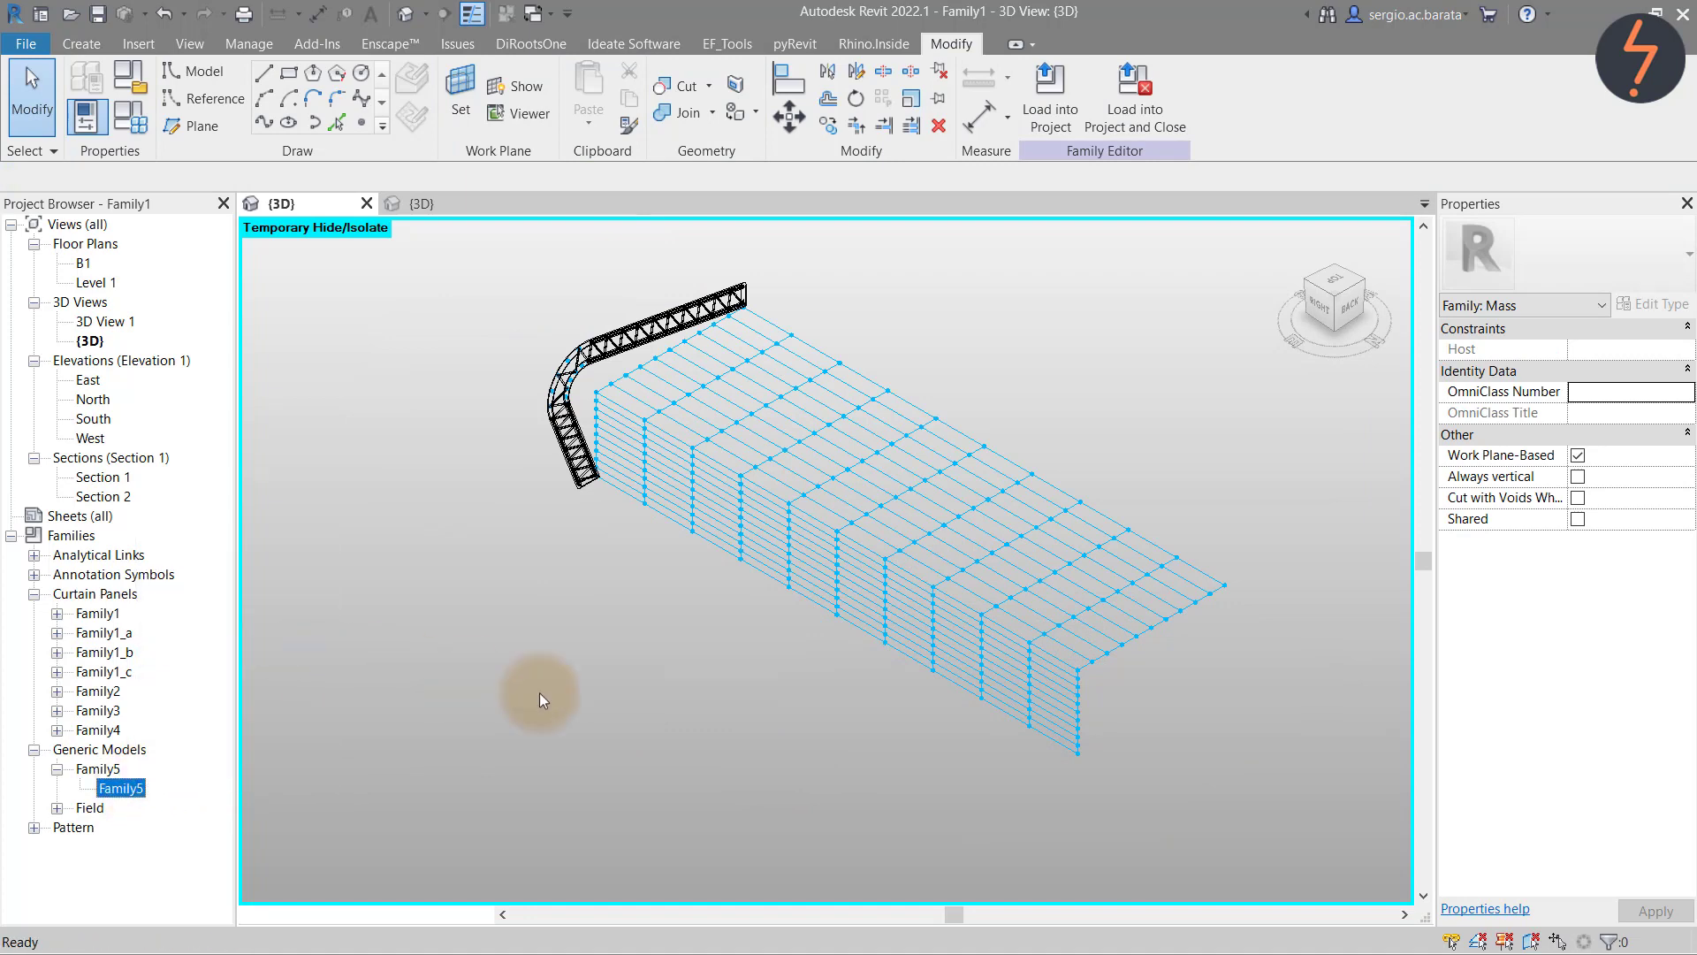
click(1045, 768)
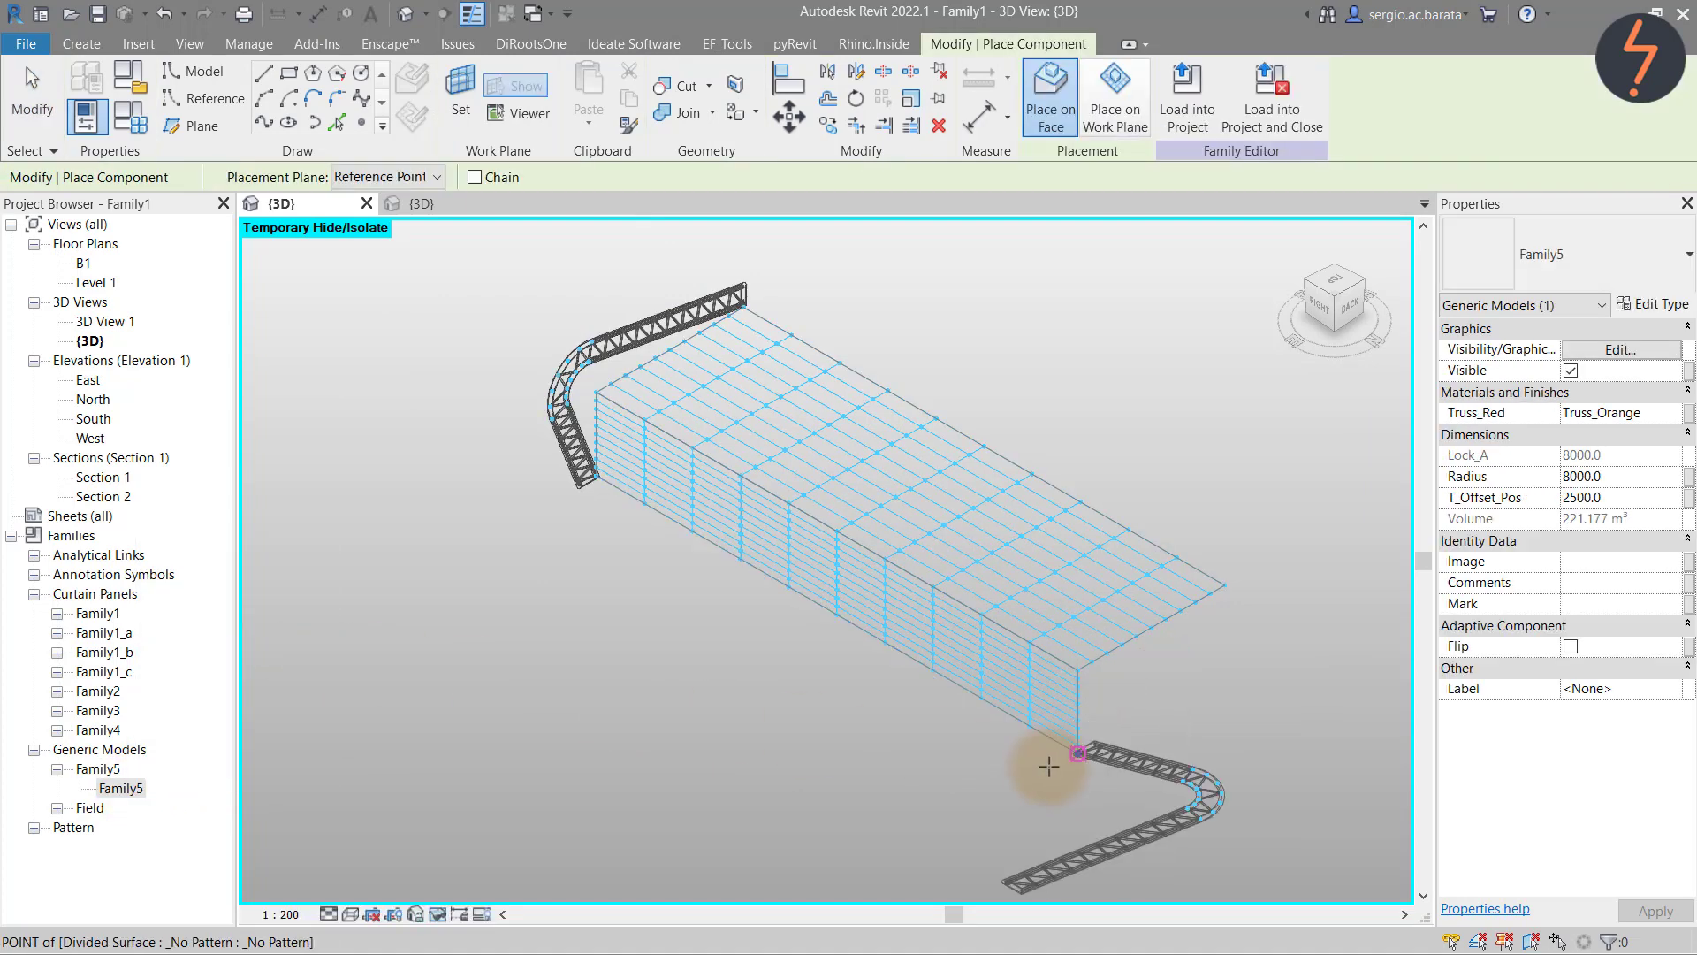
click(1078, 669)
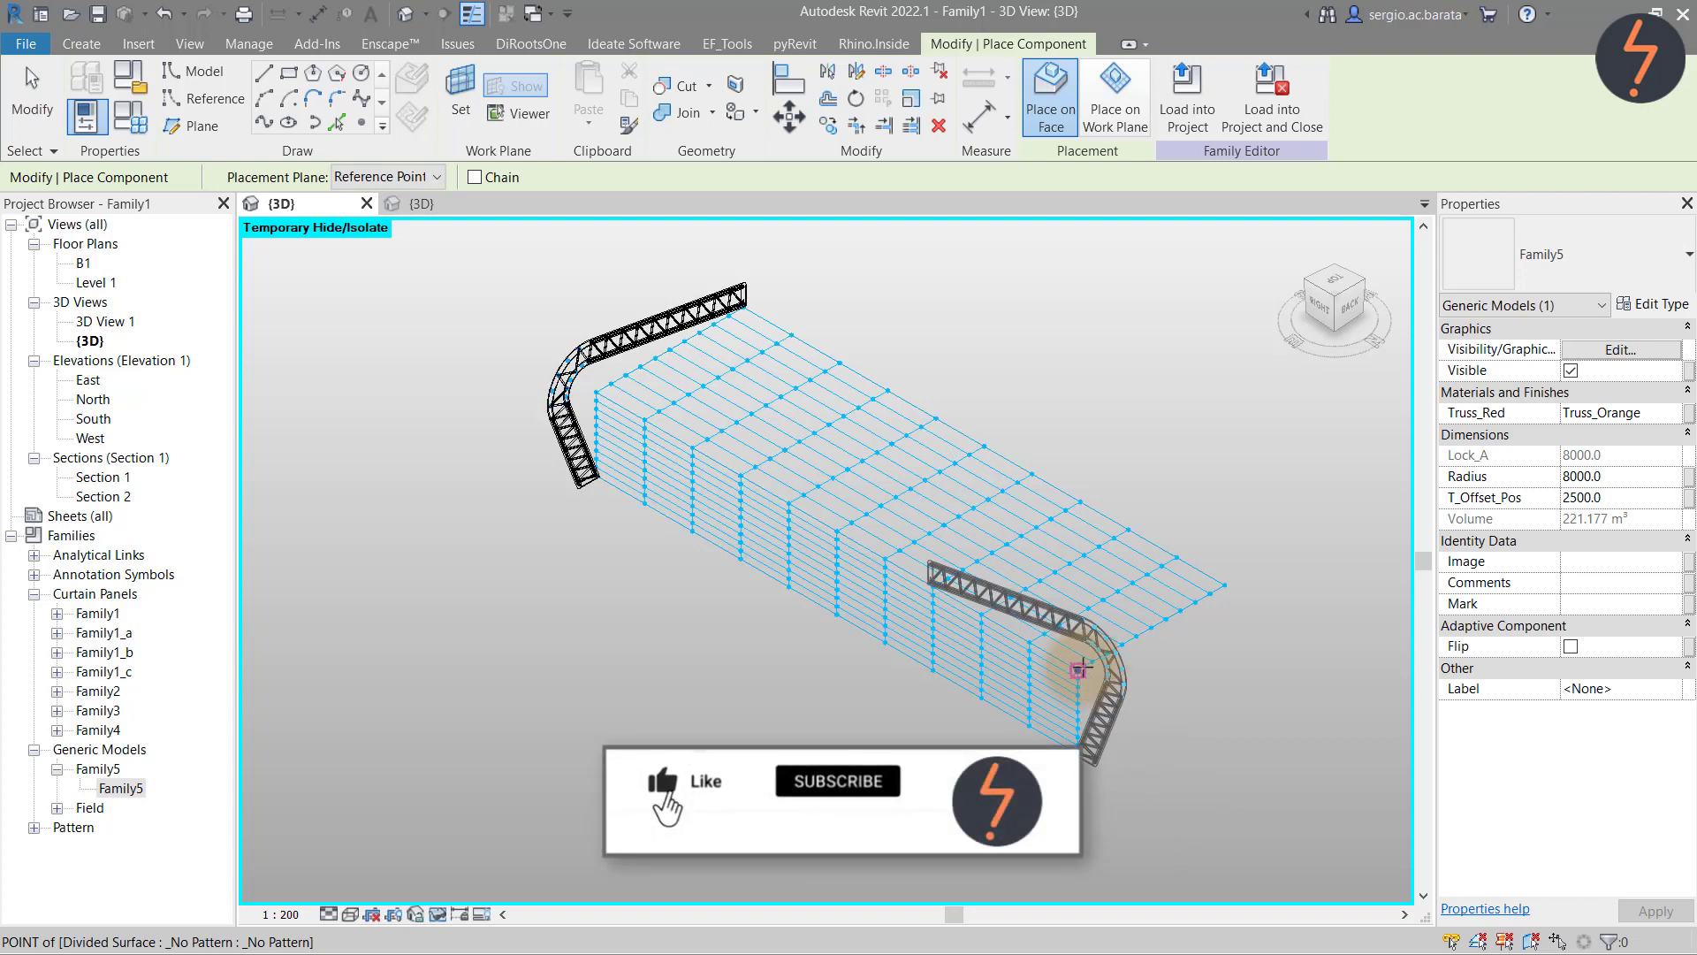
click(1224, 584)
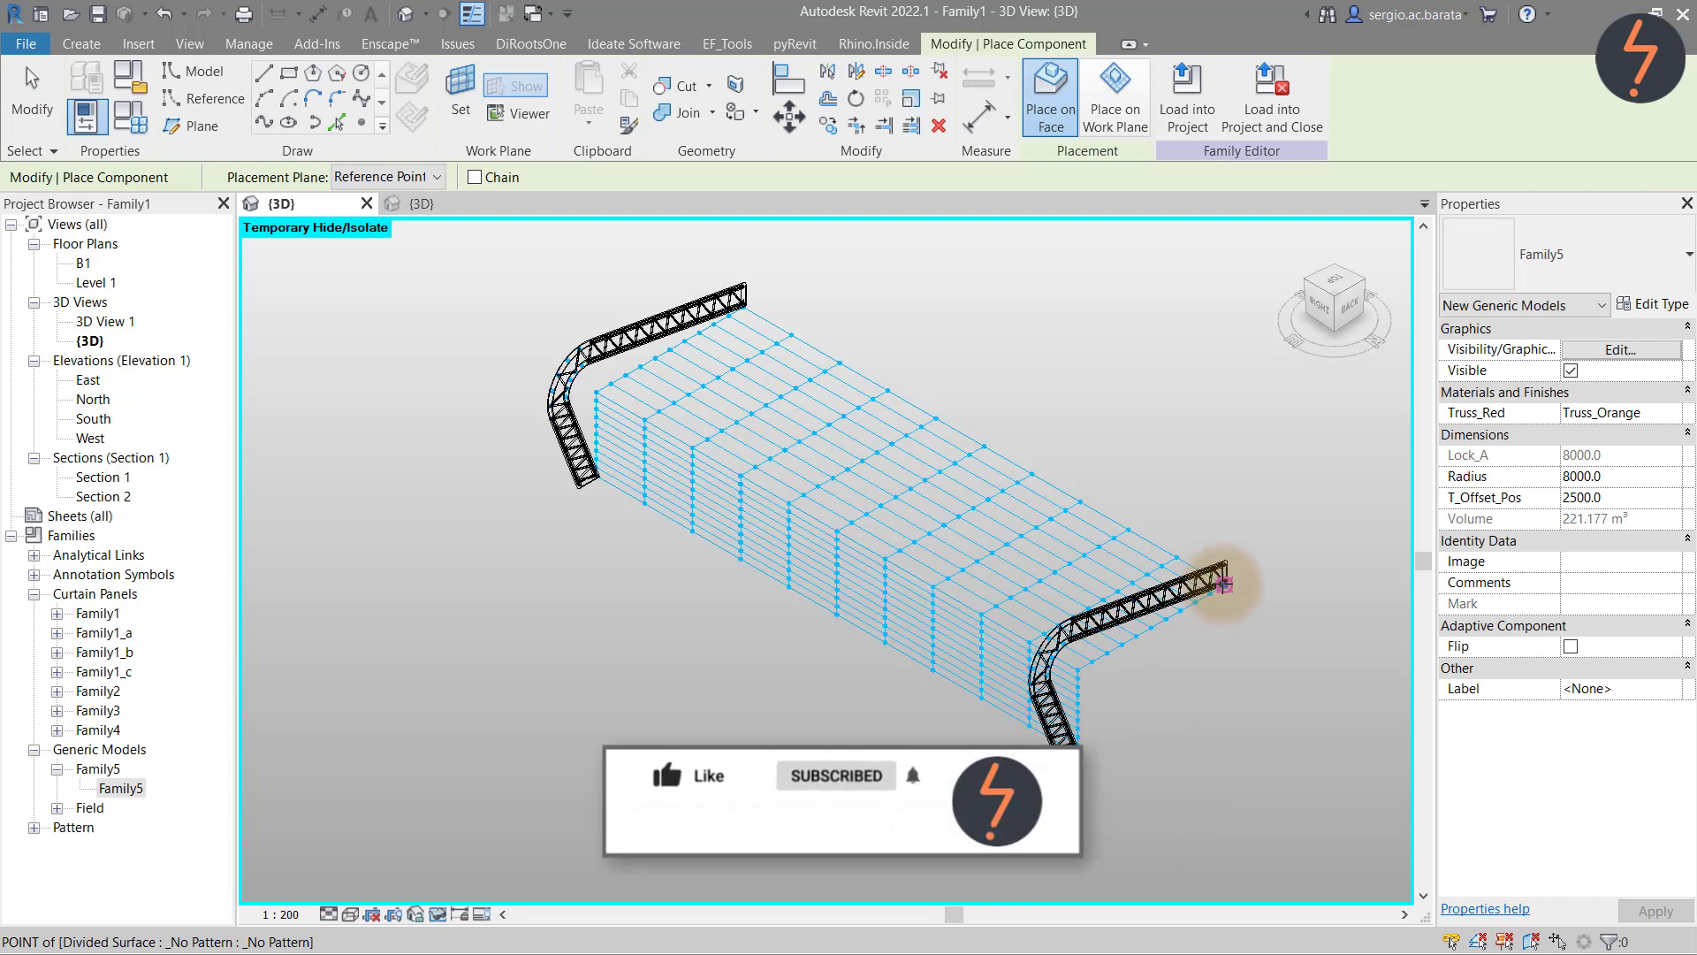
key(Escape)
key(Escape)
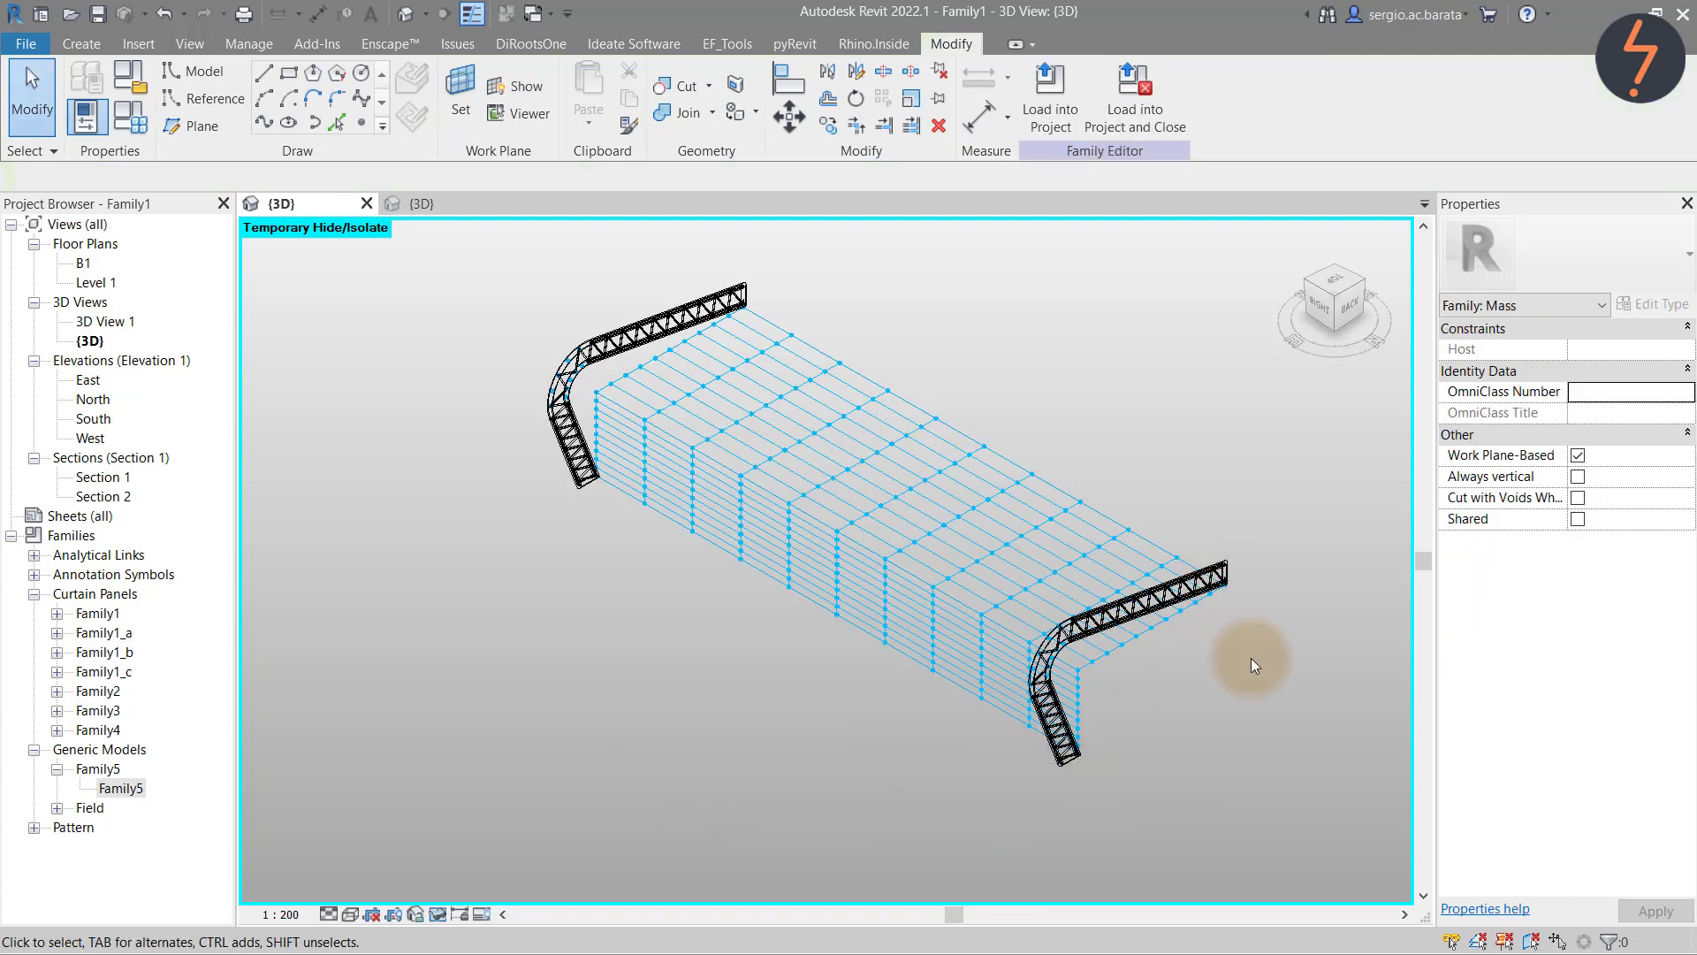
Reset the temporary isolation and change the 3D view of the whole stadium to a shaded visual style
key(r)
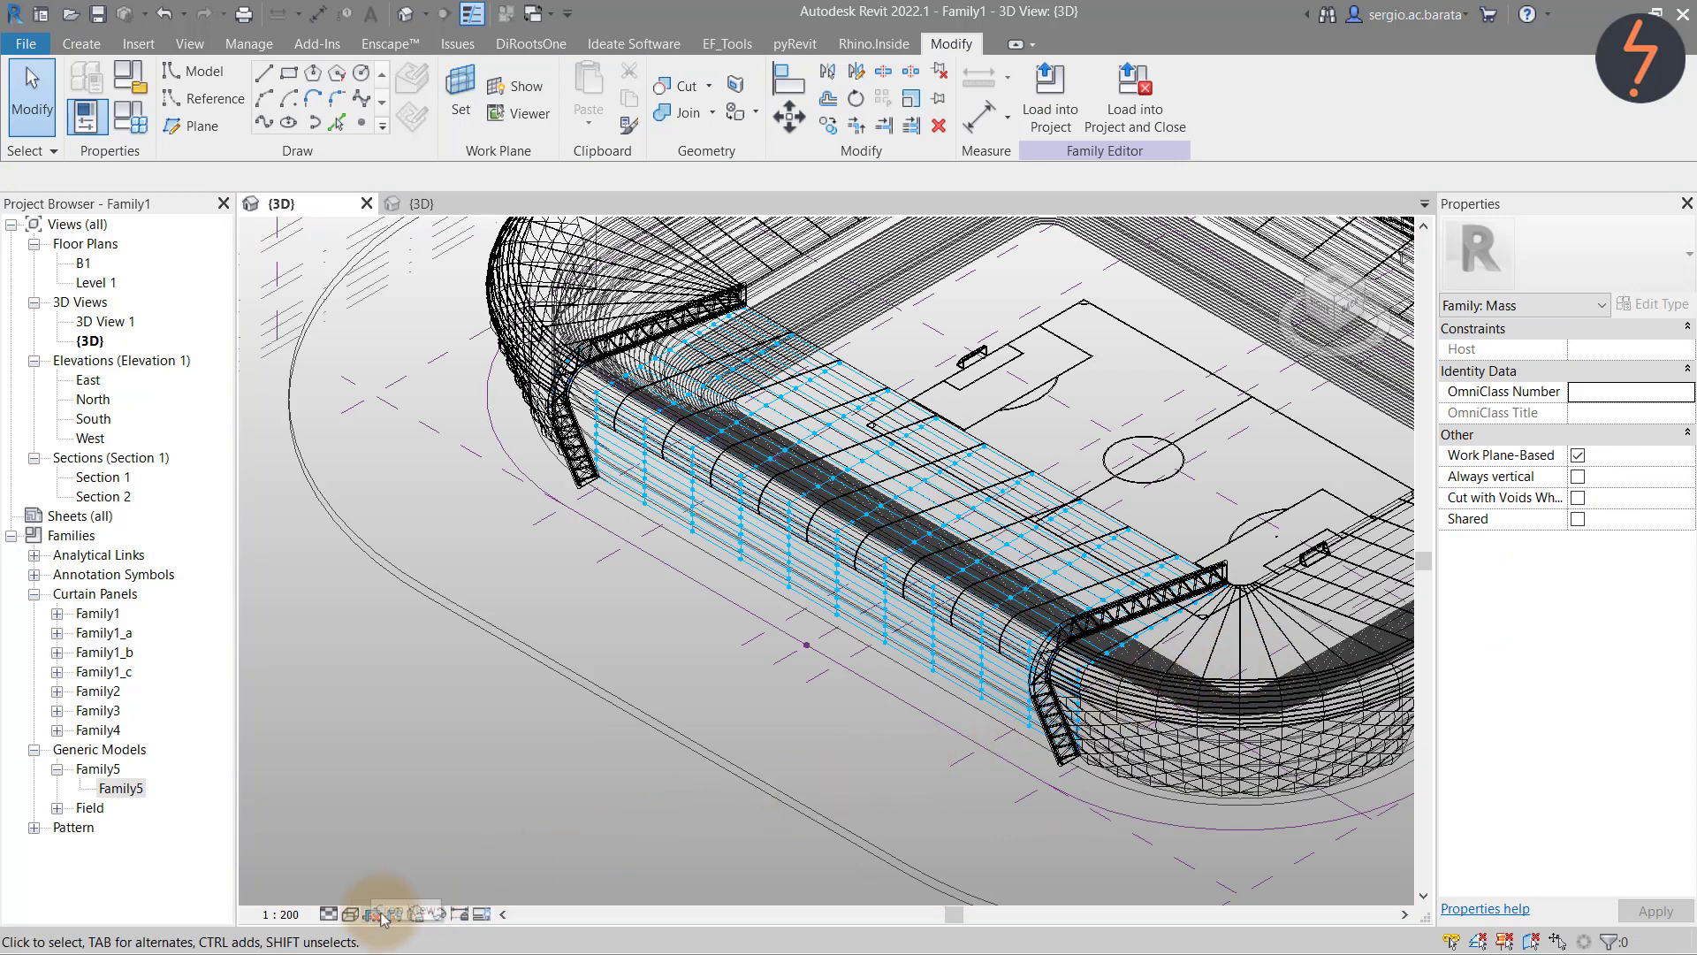
click(350, 914)
click(395, 836)
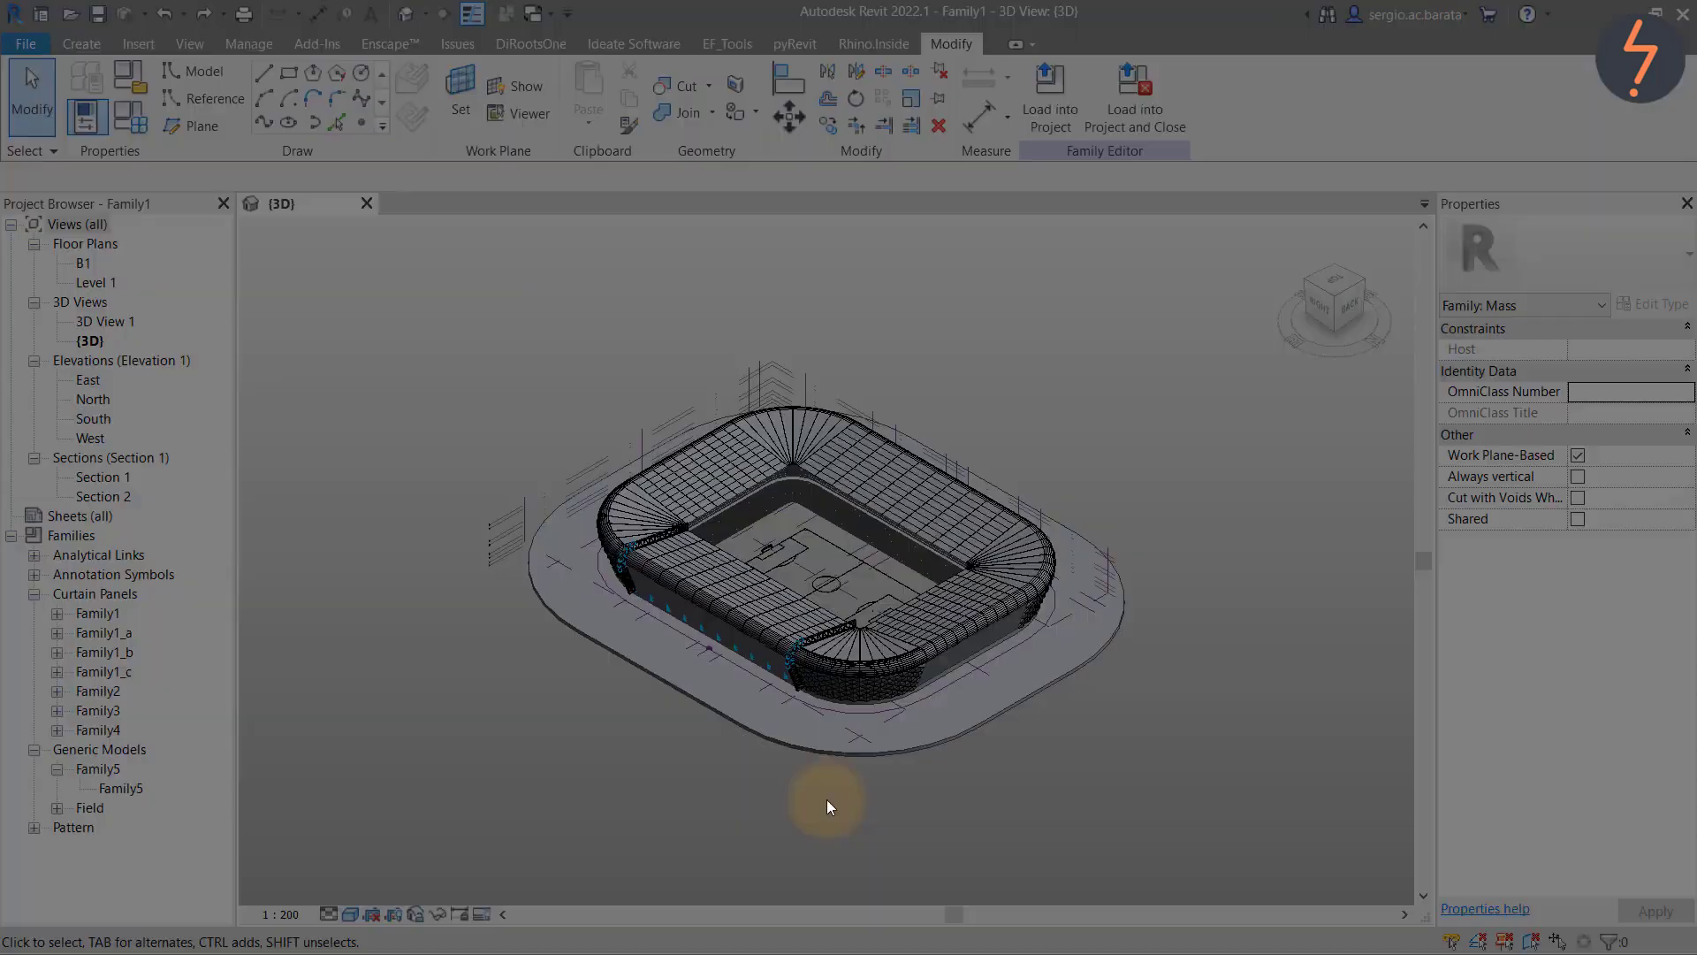
Show the stadium's adjacent short side close up in the Wireframe visual style
right_click(826, 799)
click(853, 698)
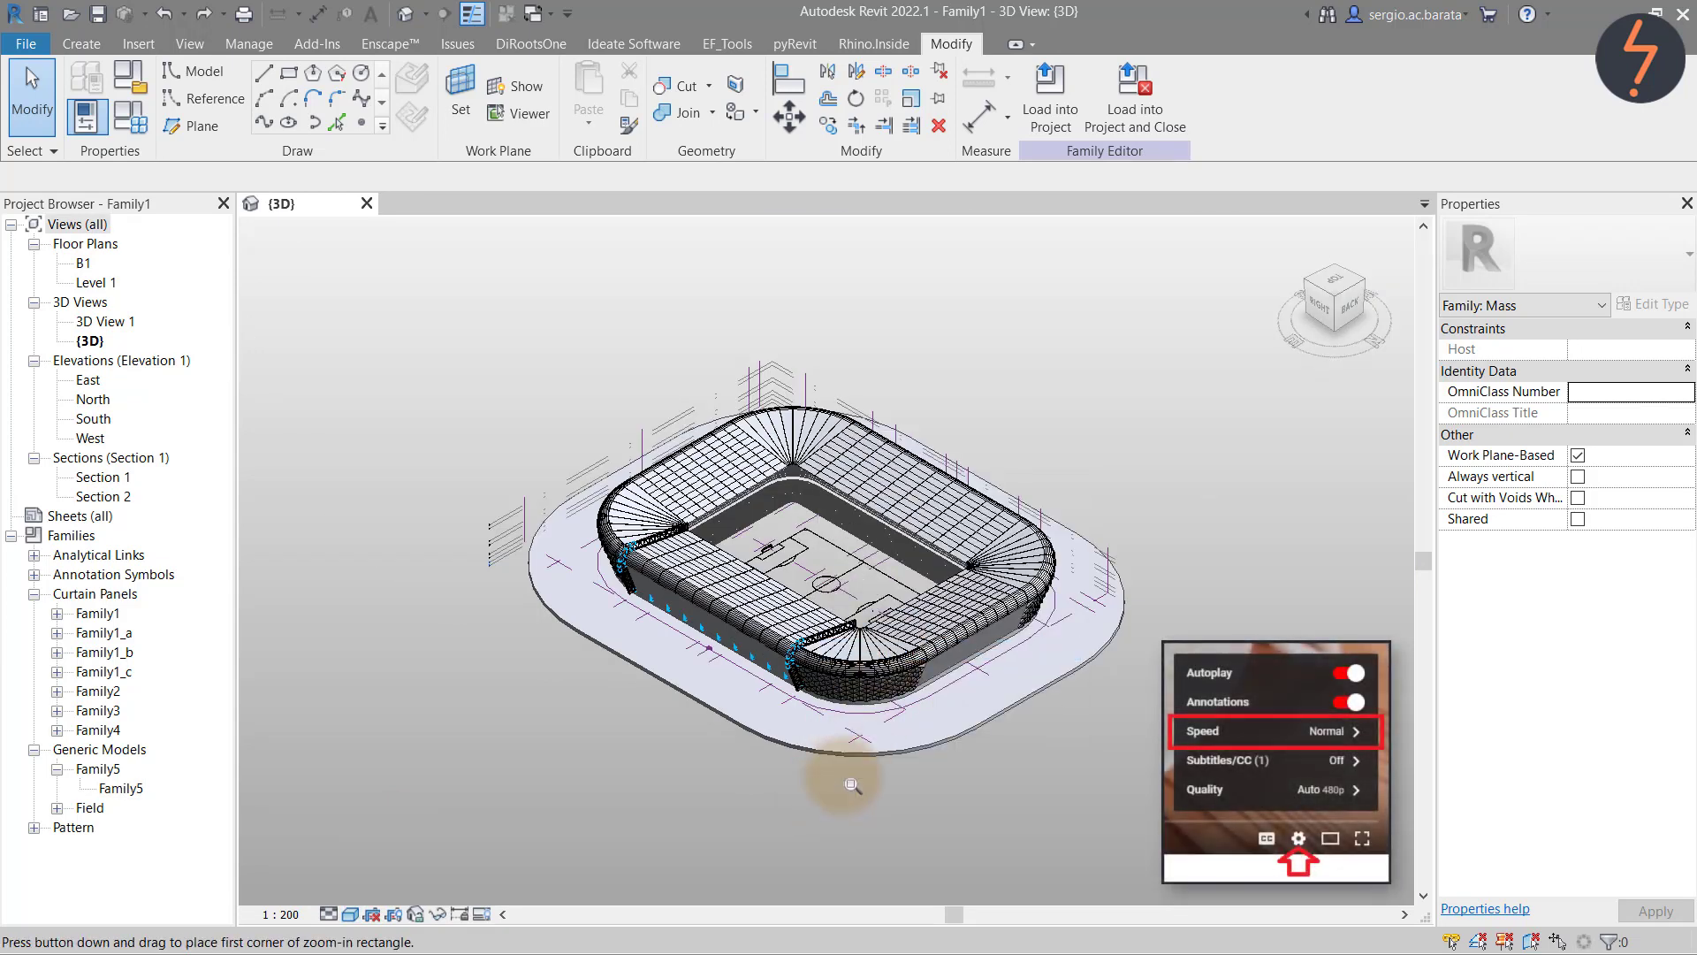
drag(835, 792, 1096, 546)
click(350, 914)
click(398, 697)
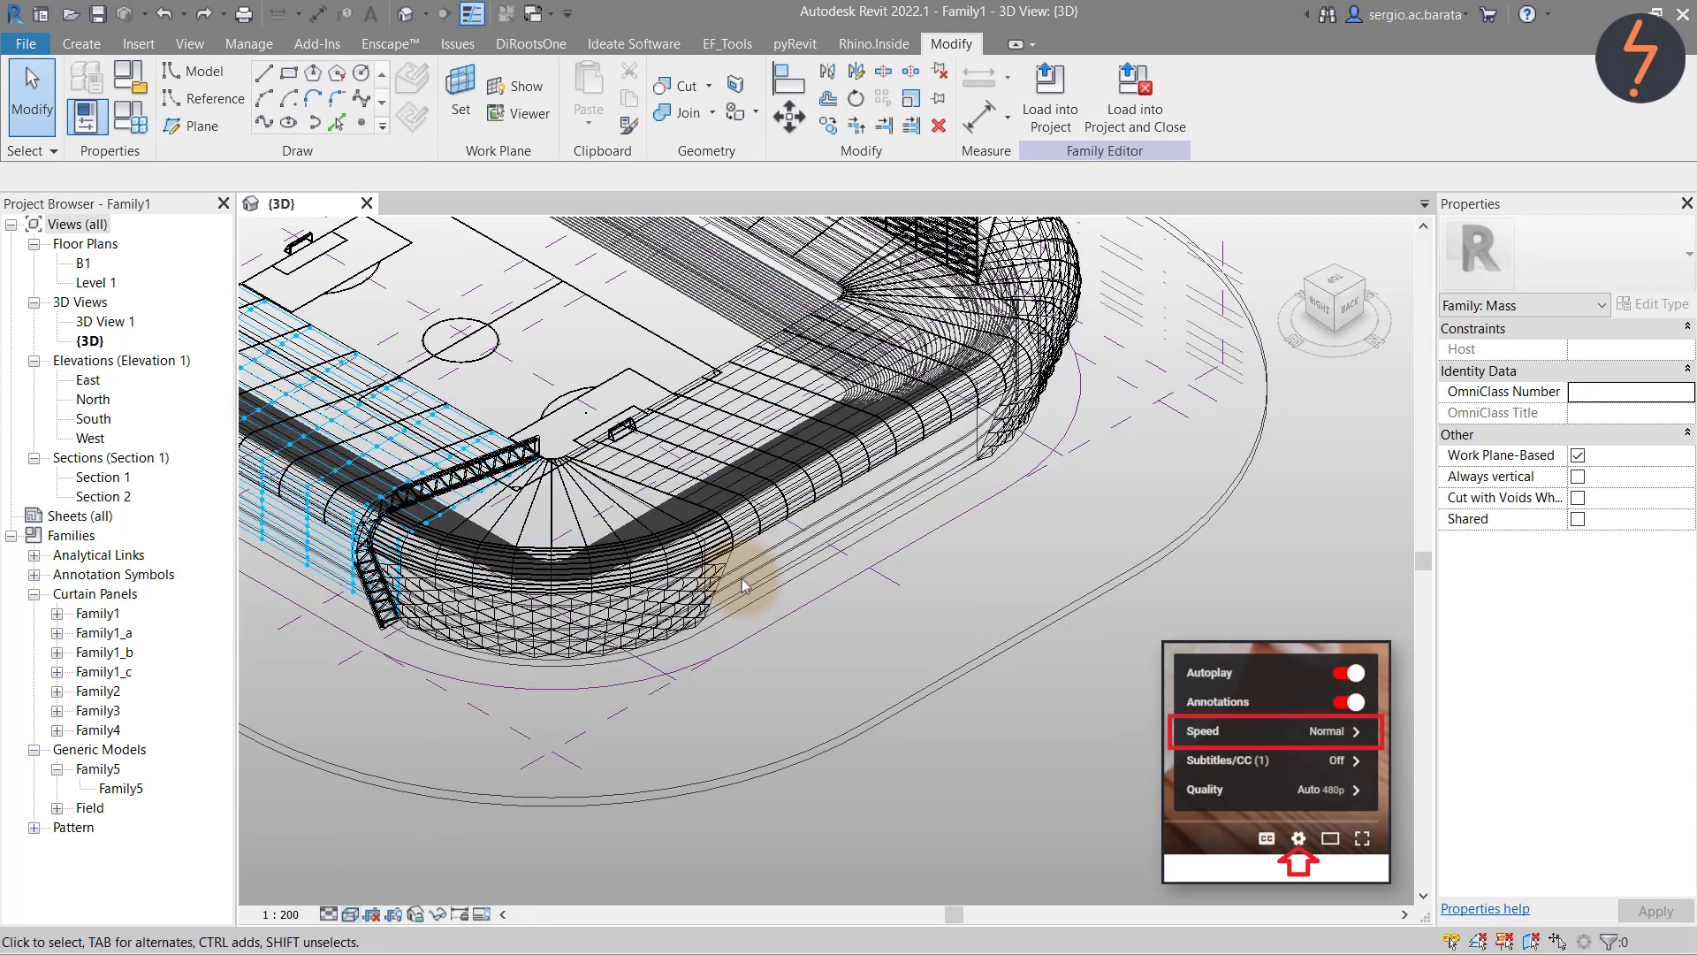
Divide the vertical face and the horizontal face along the stadium's adjacent short side into surface grids
click(976, 431)
click(1170, 127)
key(Escape)
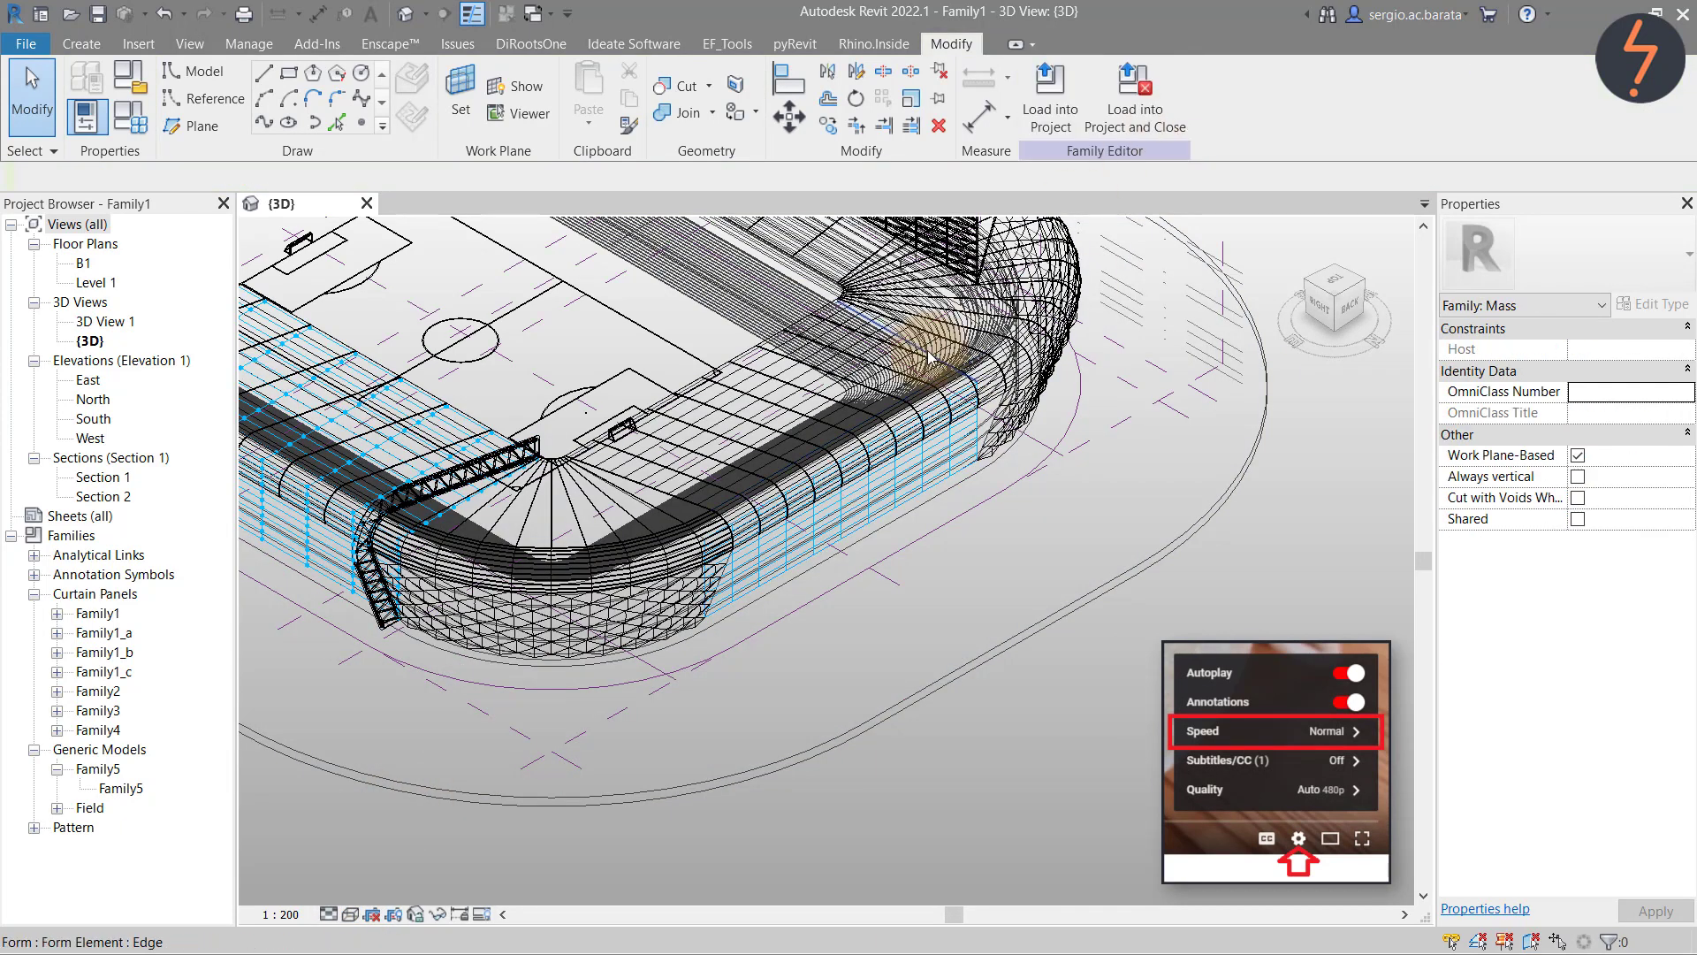
key(Tab)
key(Tab)
click(928, 356)
click(1174, 128)
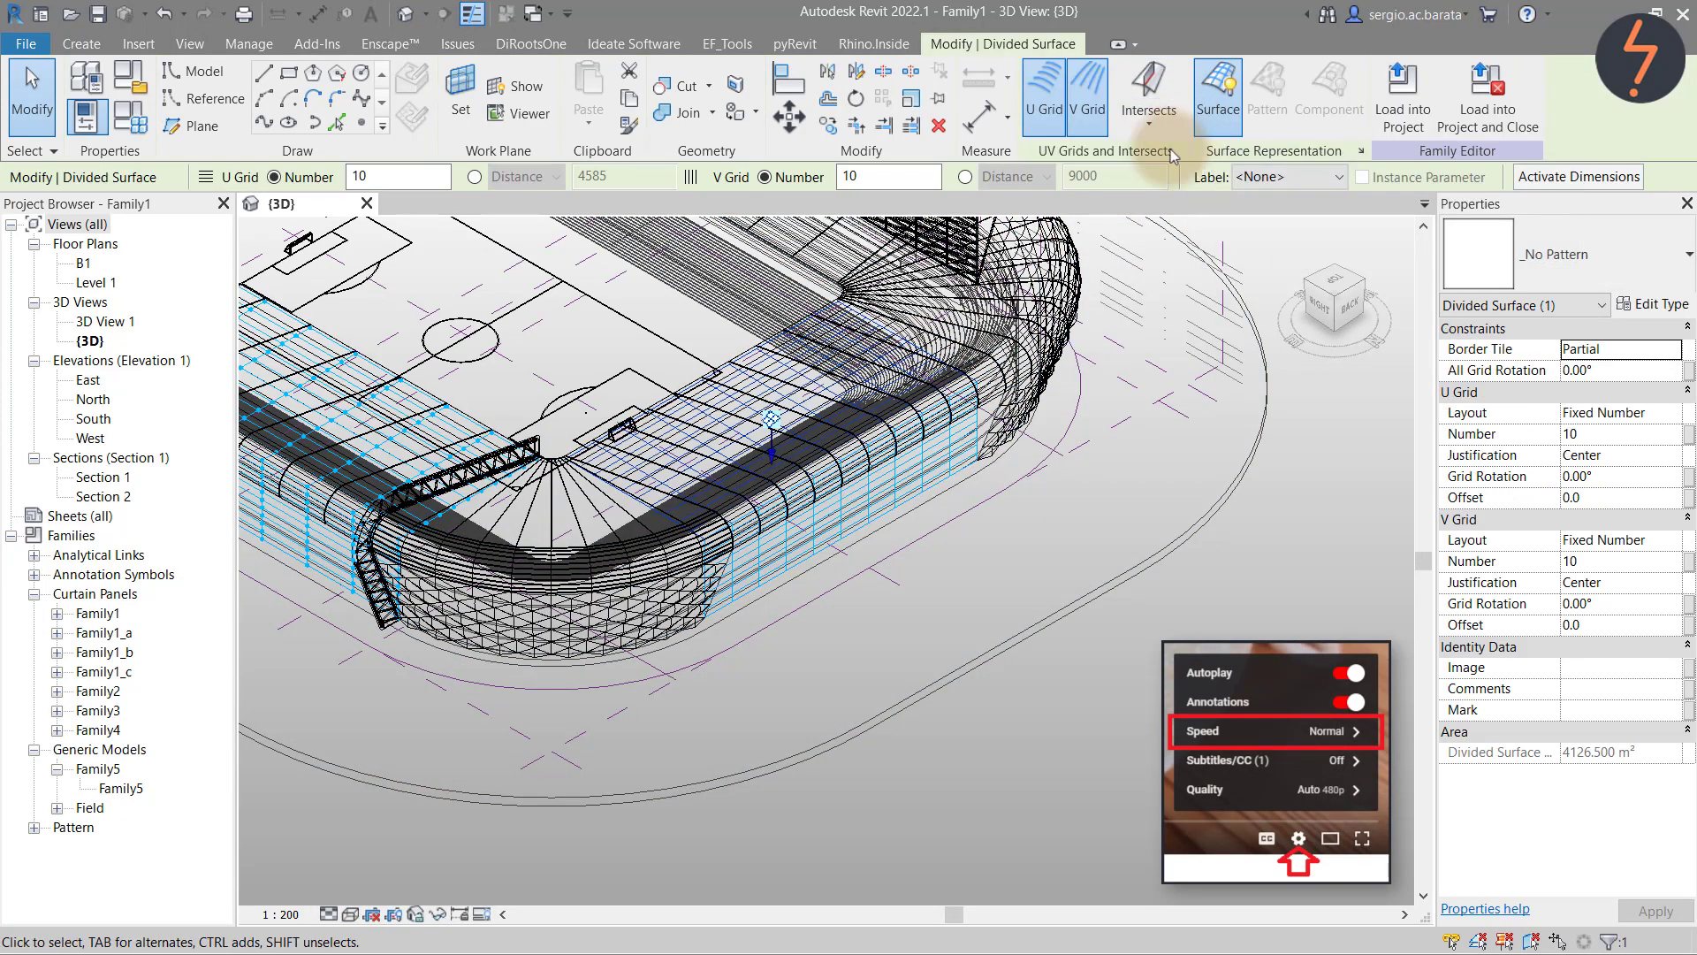
Temporarily isolate the short side's vertical and horizontal divided surfaces together
ctrl+click(789, 559)
click(437, 914)
click(491, 845)
right_click(680, 791)
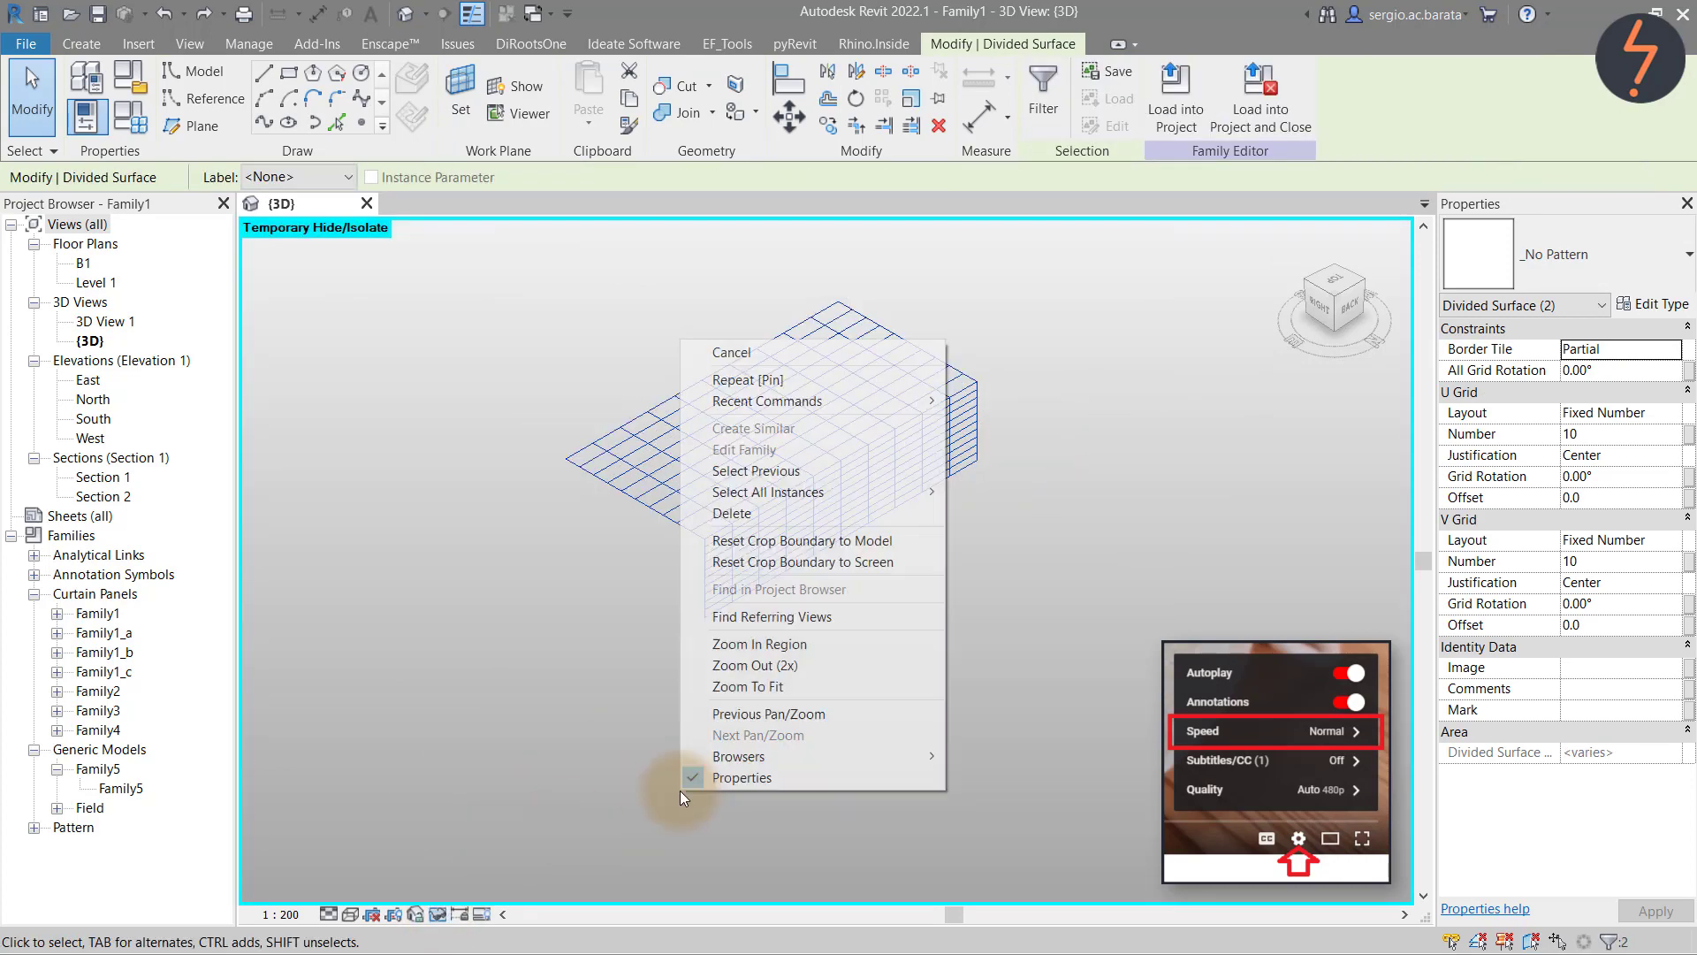
click(716, 686)
Turn on the Nodes display for both isolated divided surfaces of the short side
click(1144, 502)
click(1361, 150)
click(698, 491)
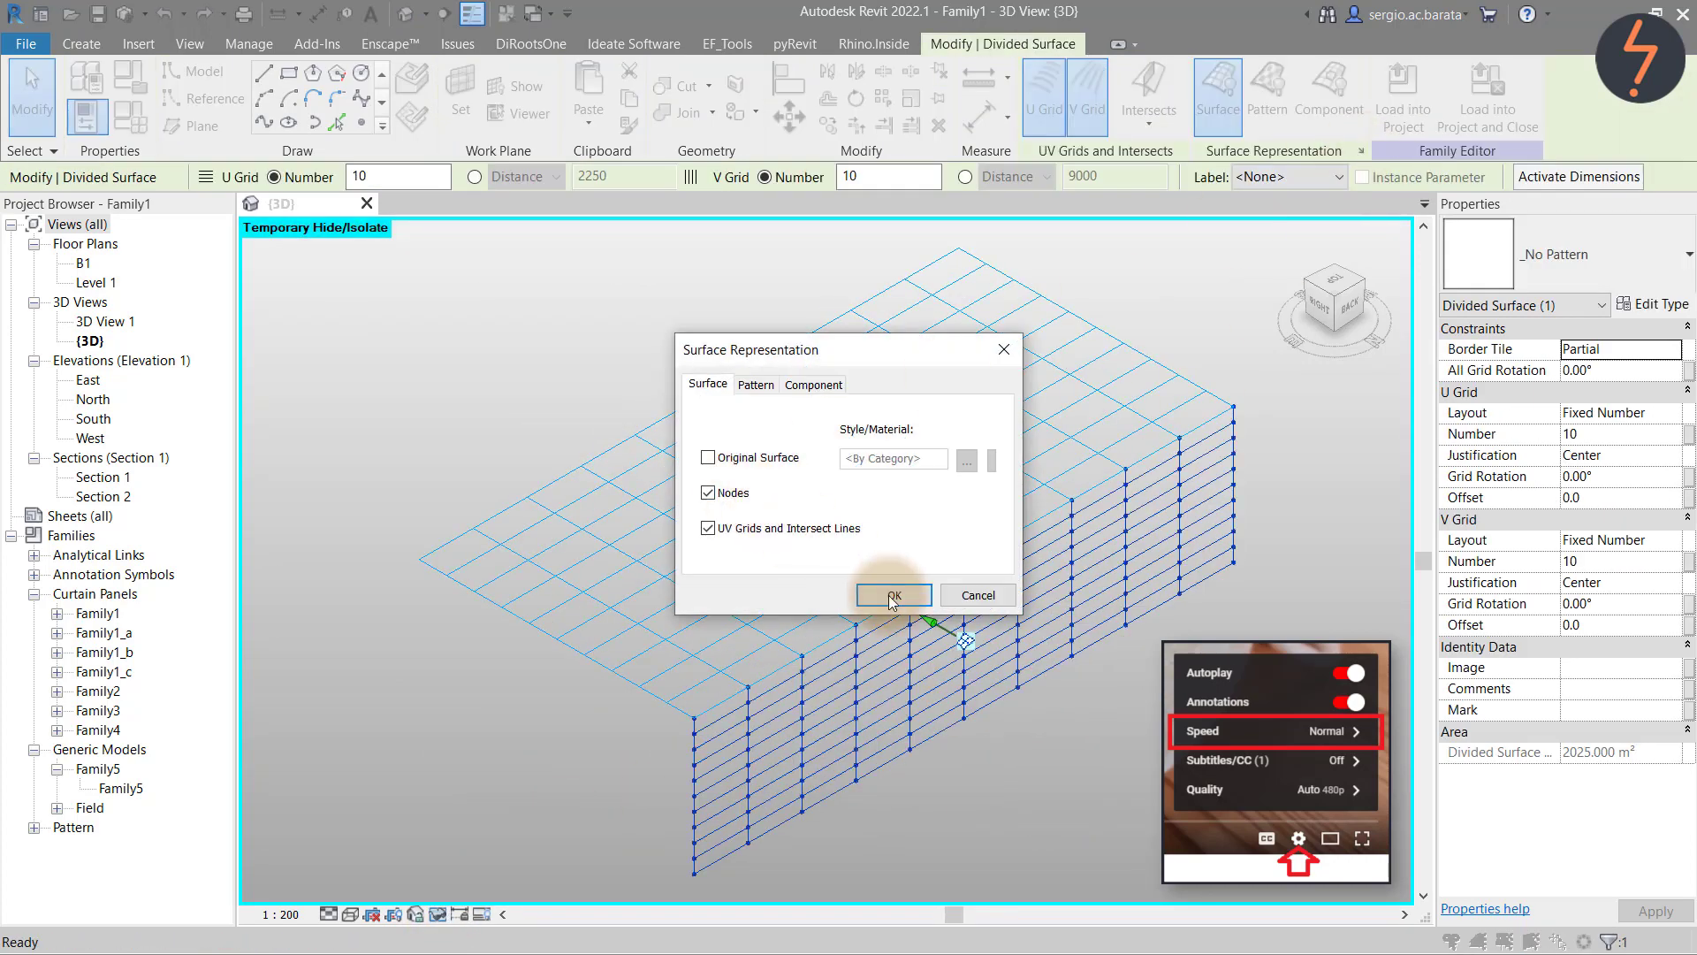
click(878, 595)
click(1361, 150)
click(698, 491)
click(878, 595)
Place a Family5 truss through the base, roof-corner and inner-edge nodes at the near end of the short side
right_click(121, 787)
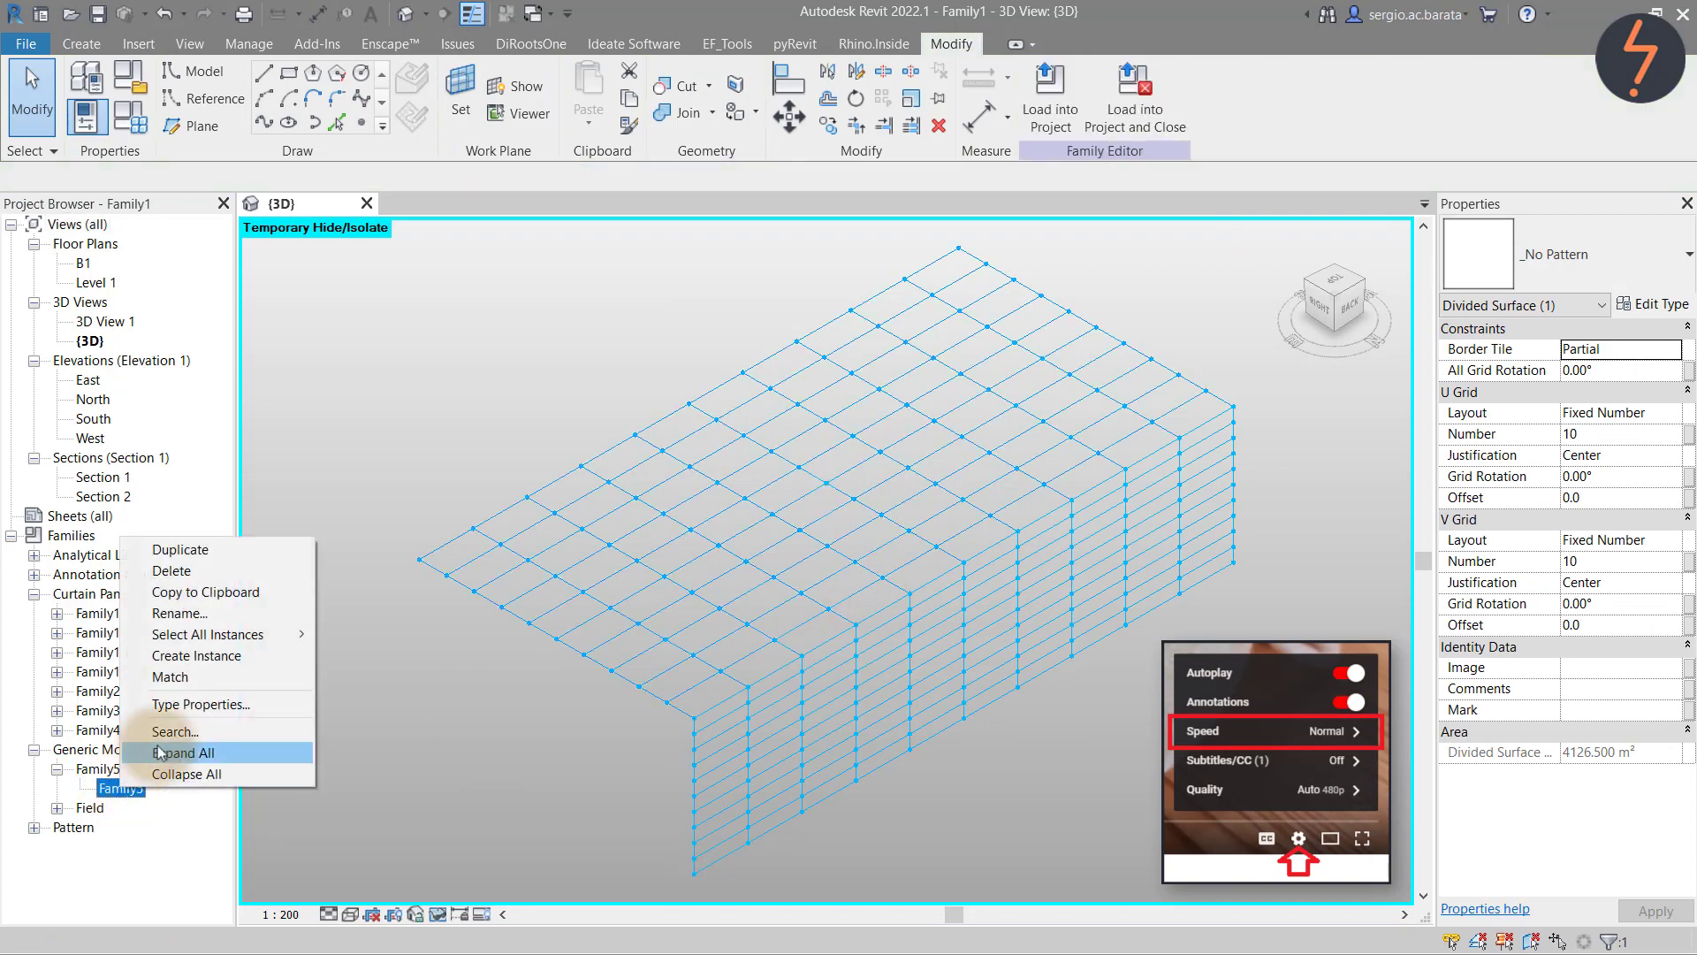
key(Escape)
click(694, 873)
click(694, 718)
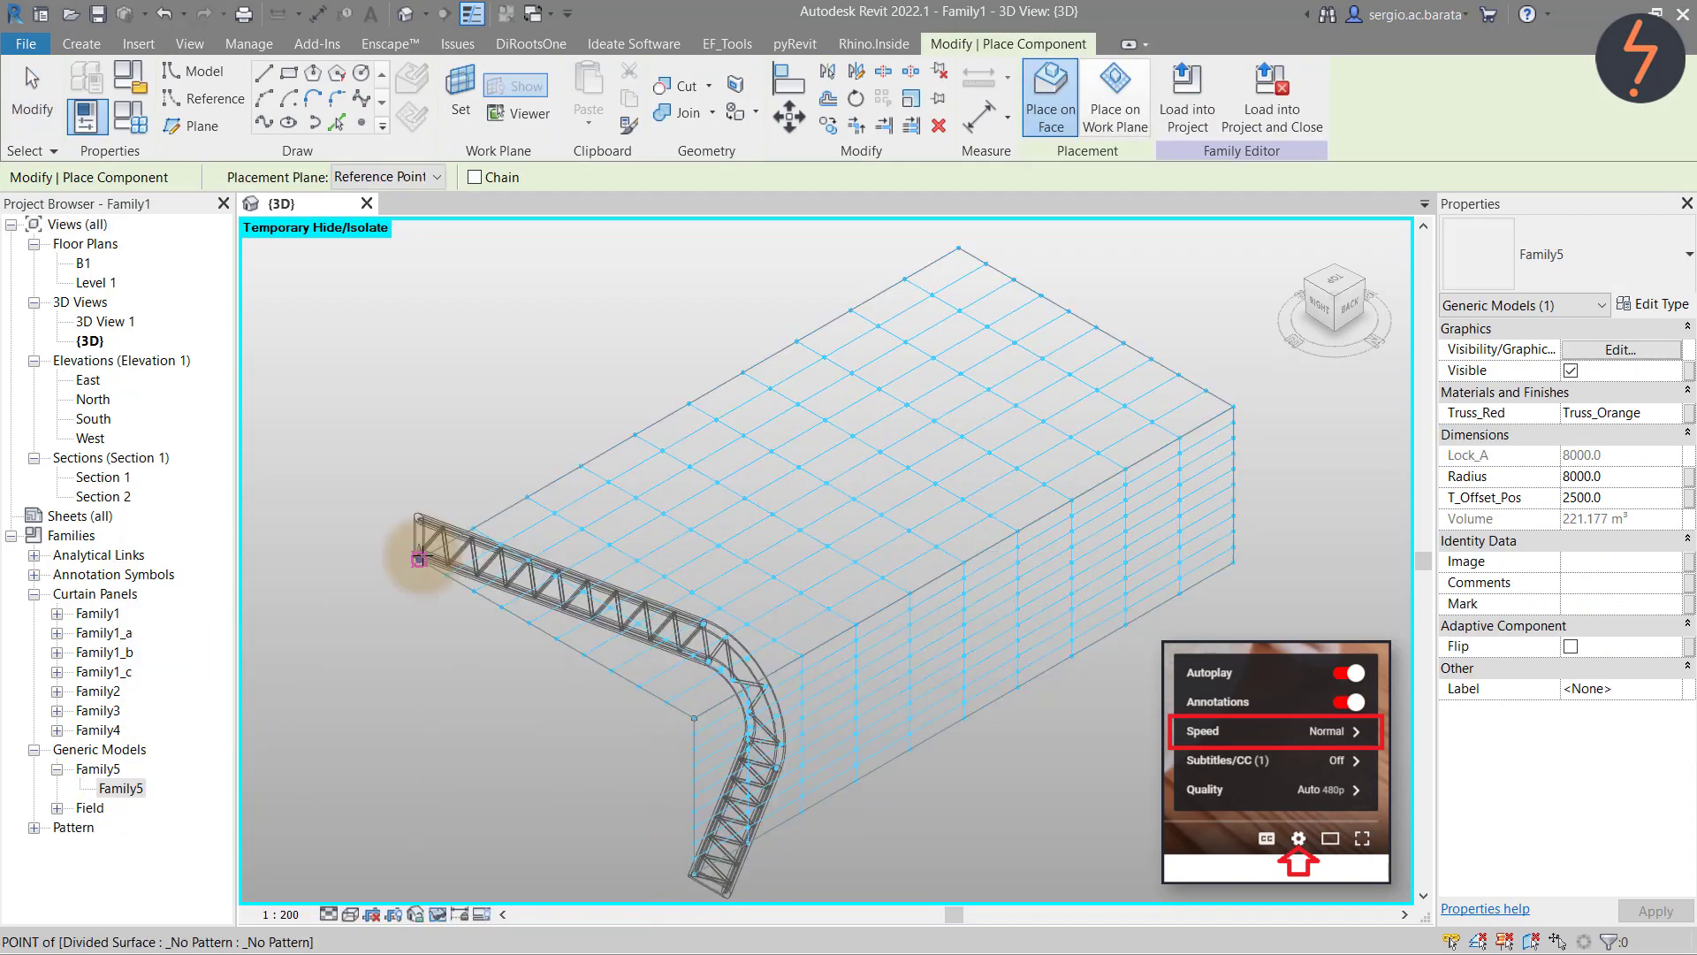
click(419, 560)
Place another Family5 truss through the three corner nodes at the far end of the short side and finish placement
click(1233, 561)
click(1233, 406)
click(959, 248)
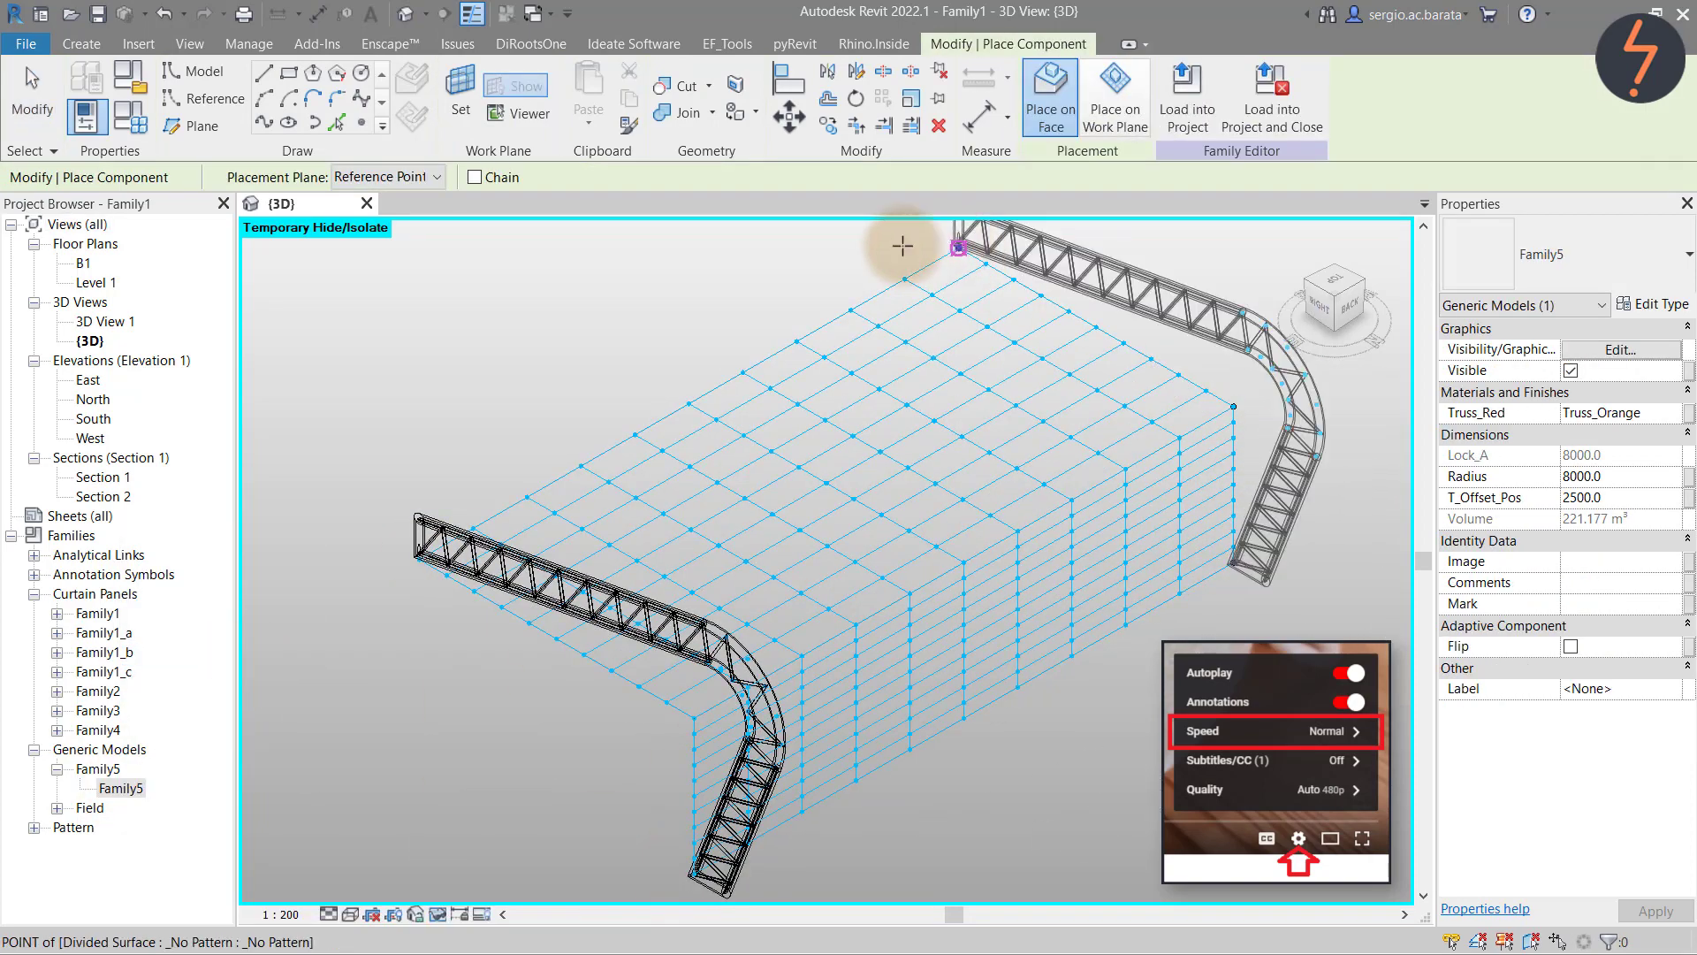
key(Escape)
Reset the temporary isolation and turn the 3D view to show the stadium's opposite short side close up
key(h)
key(r)
key(z)
key(f)
click(1366, 284)
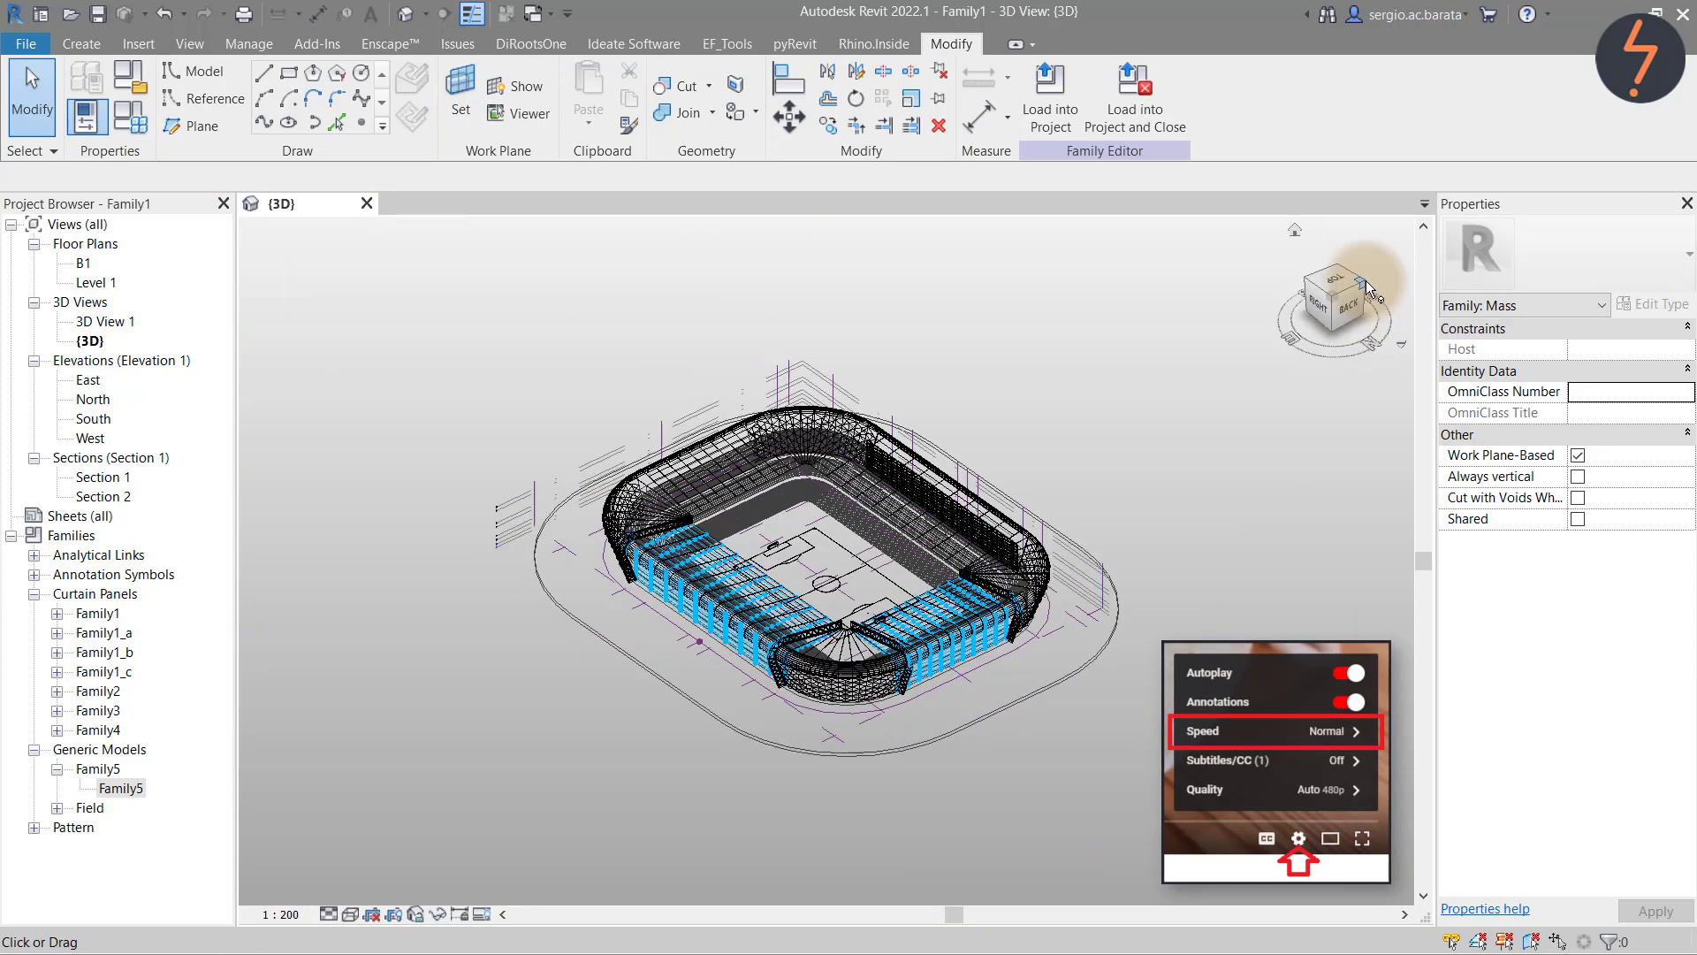
click(1367, 283)
right_click(902, 785)
click(993, 636)
drag(849, 716, 1022, 542)
Divide the vertical and horizontal faces of the opposite short side and temporarily isolate the two divided surfaces
click(1029, 531)
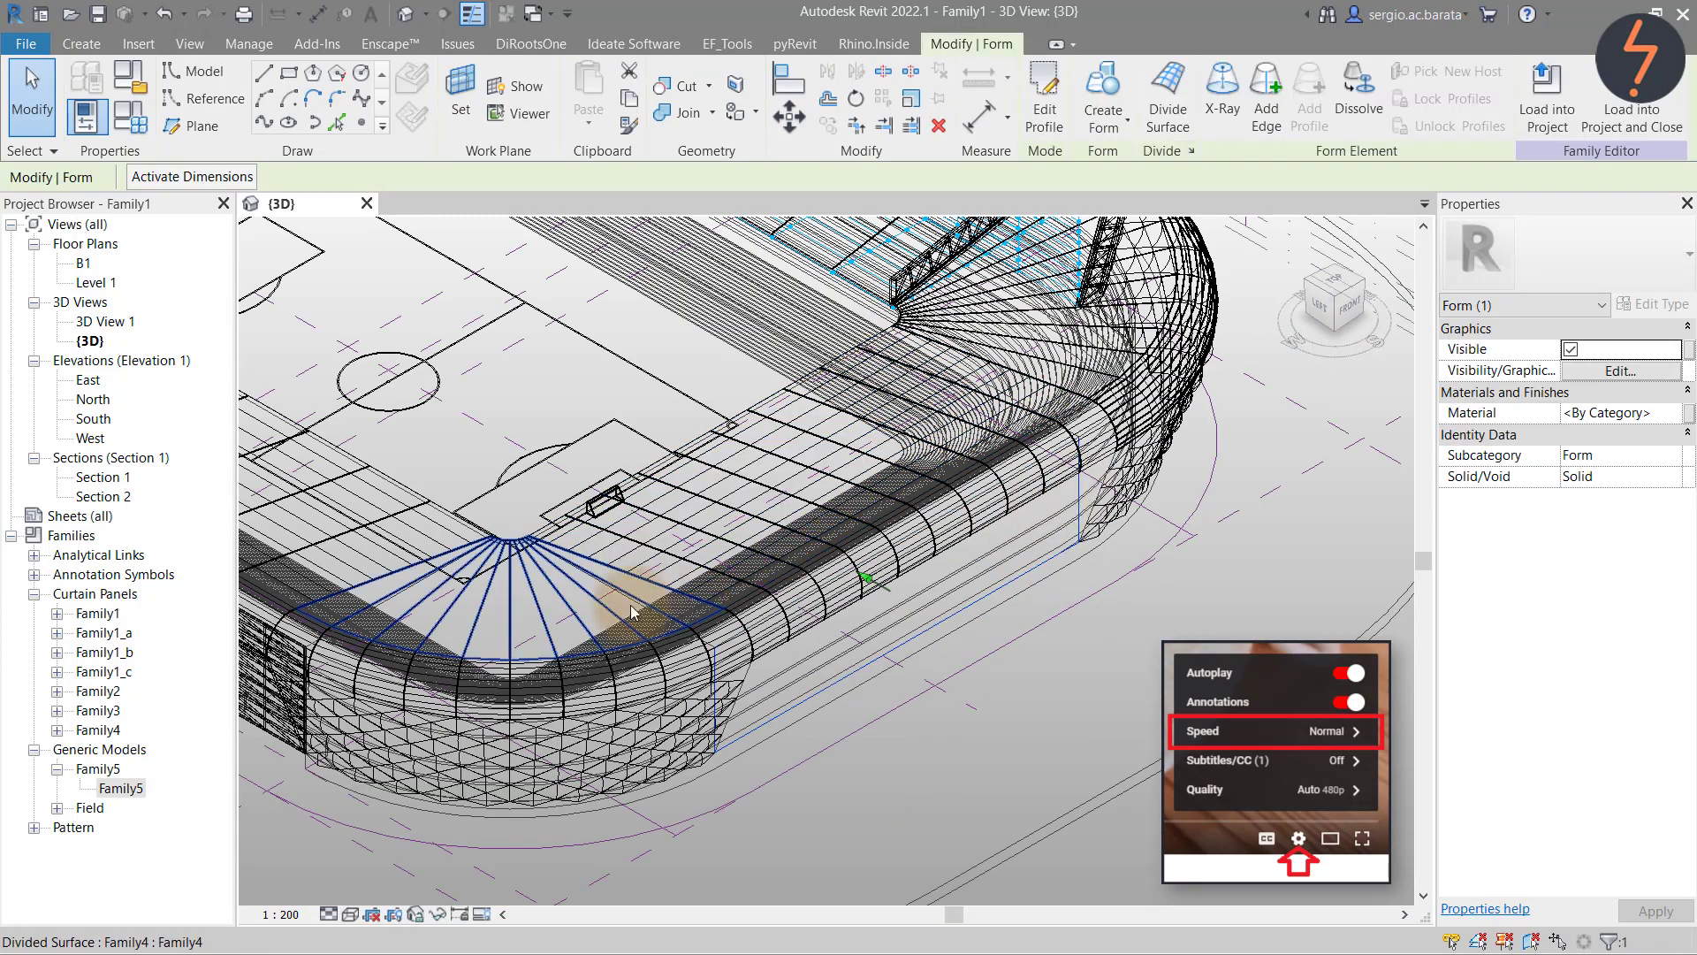
click(1167, 106)
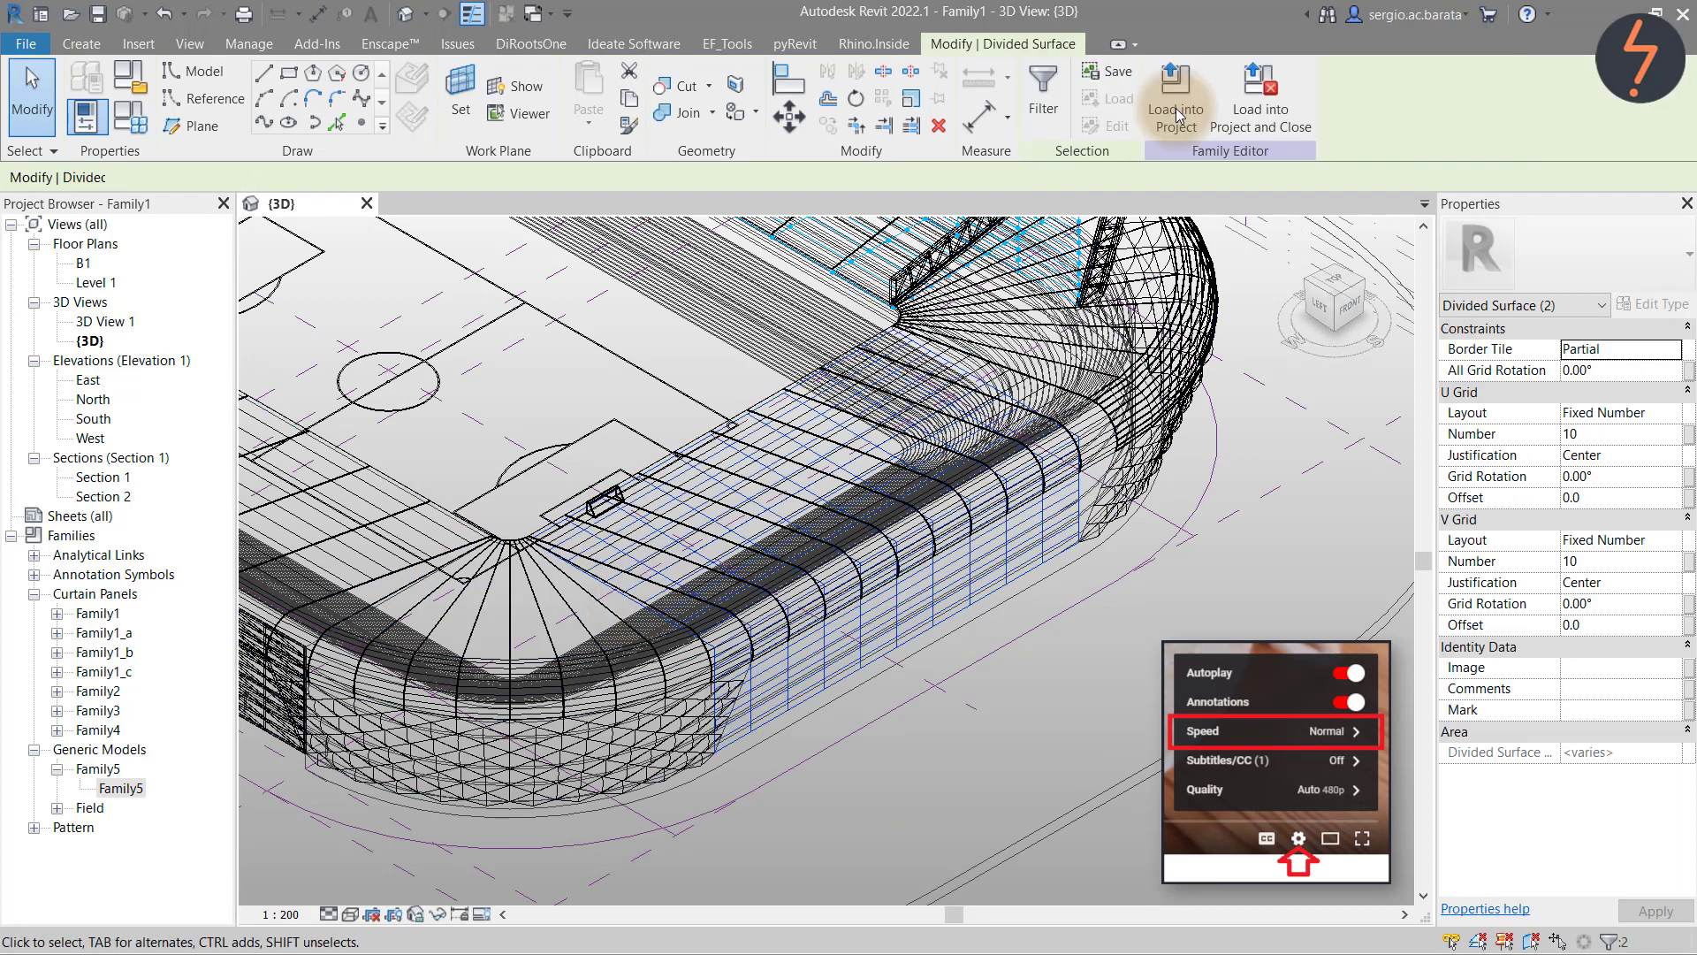
click(441, 921)
click(530, 727)
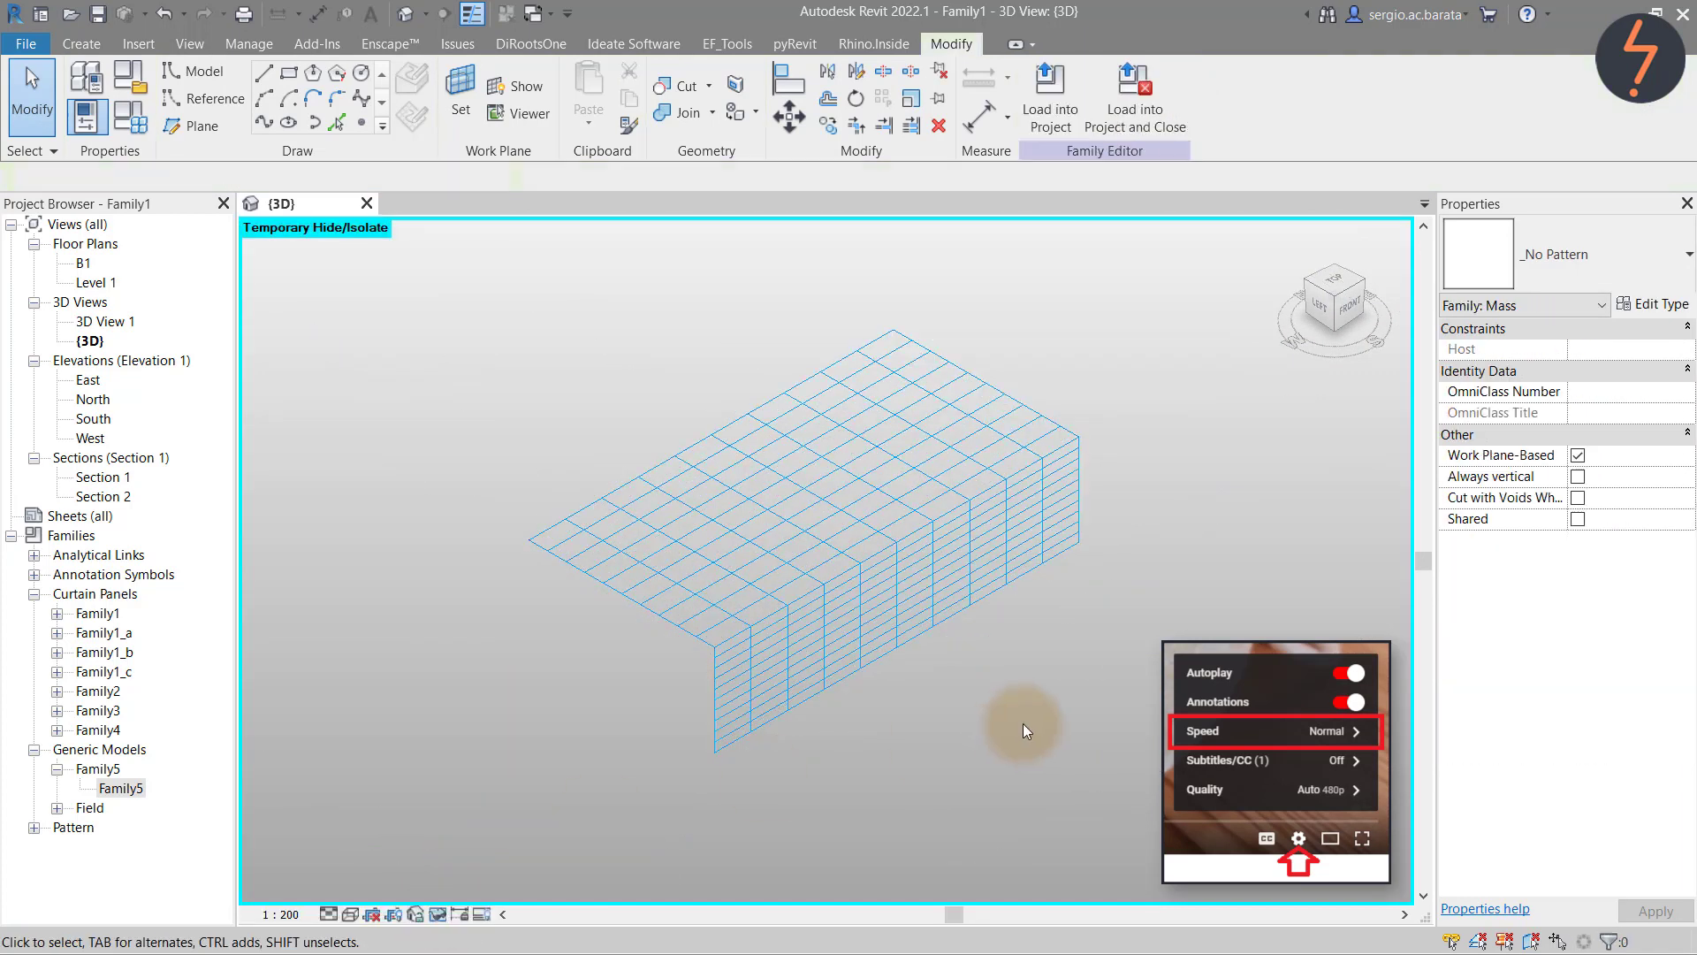
Turn on the Nodes display for the opposite short side's vertical and horizontal divided surfaces
click(1070, 499)
click(1361, 150)
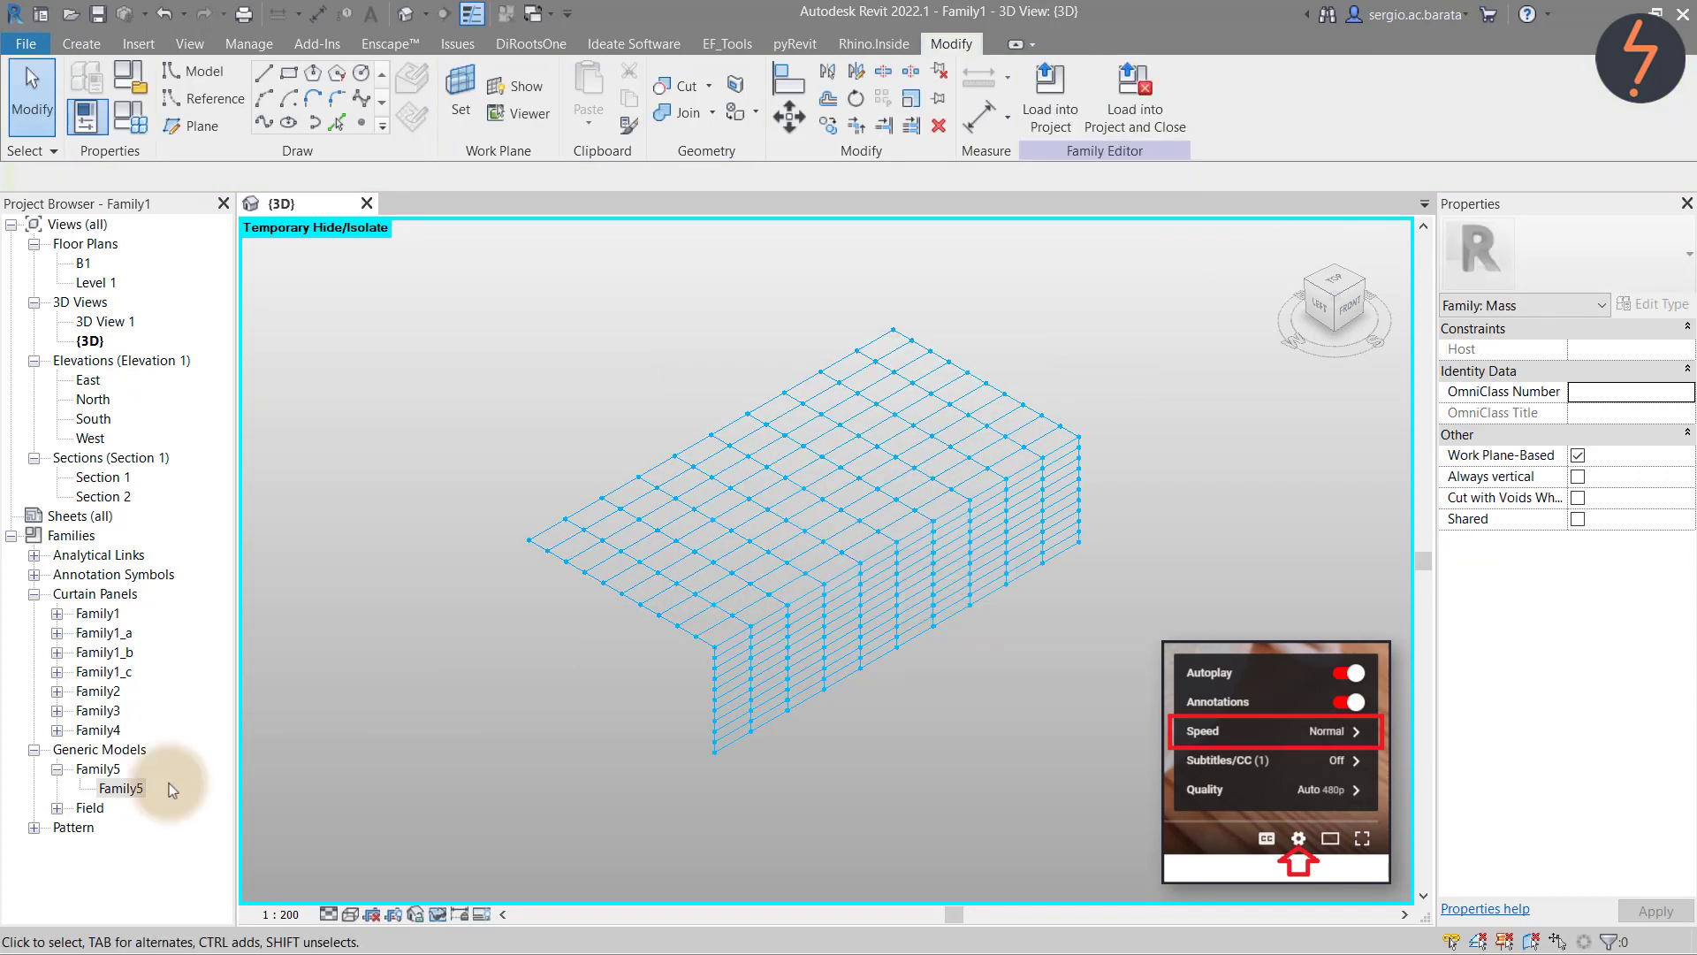
Place a Family5 truss through the base, roof-corner and inner-edge nodes at the near end of the opposite short side
right_click(167, 786)
click(263, 651)
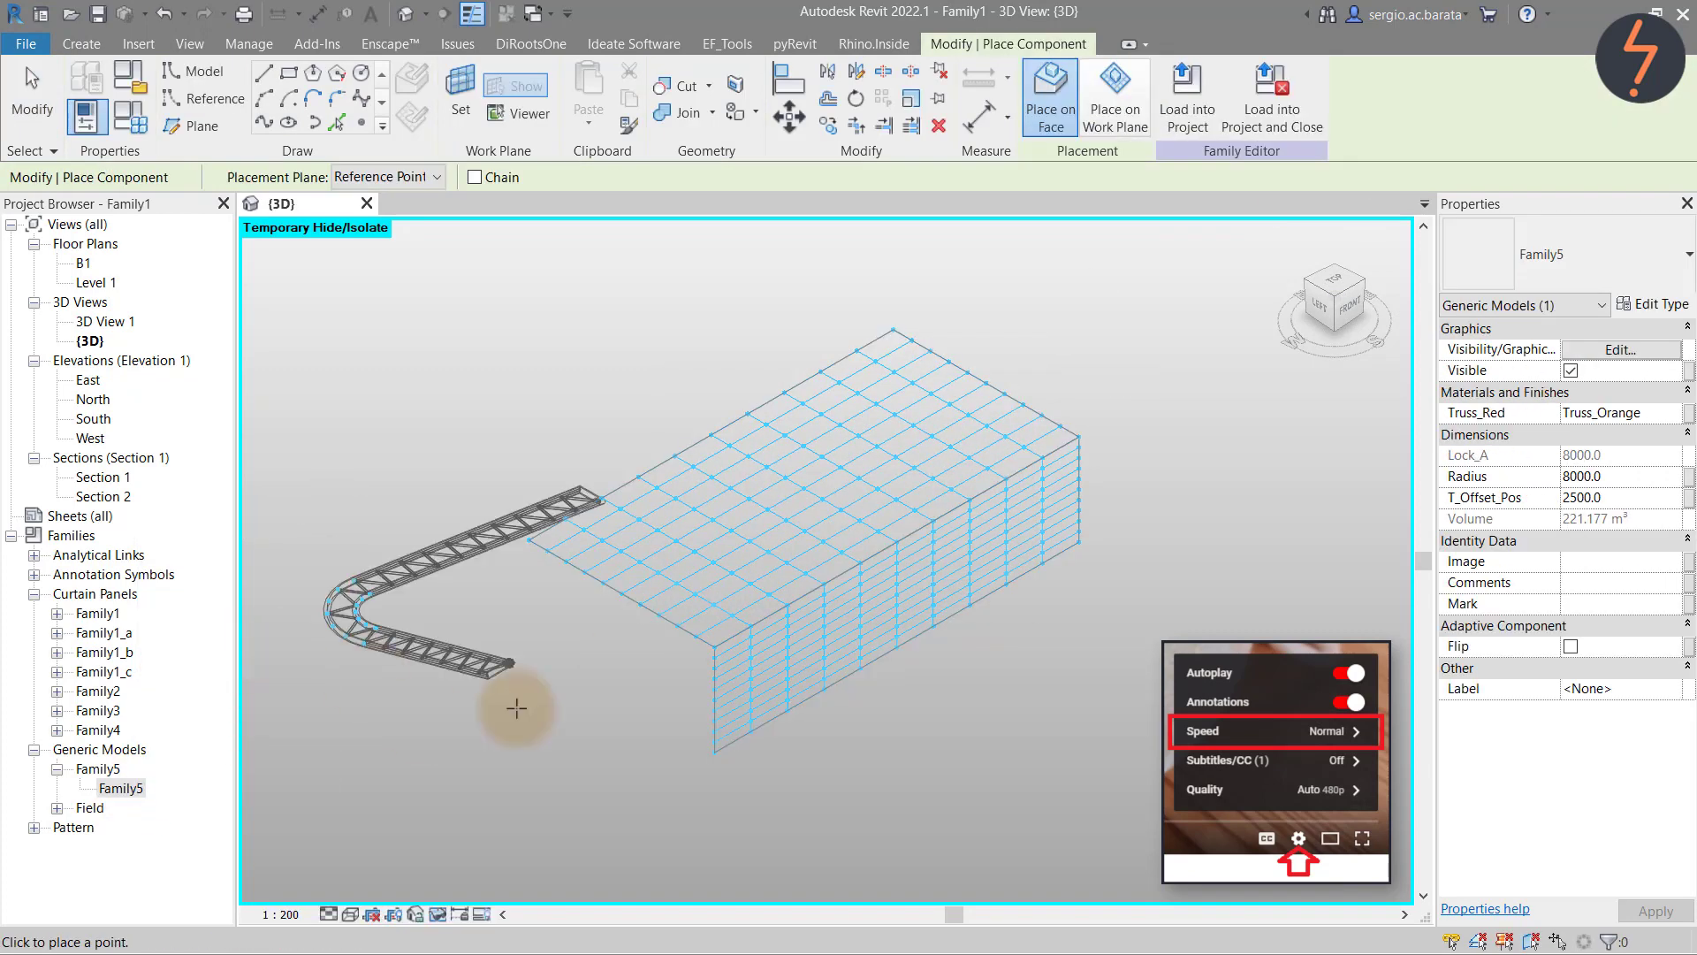
click(714, 647)
click(529, 539)
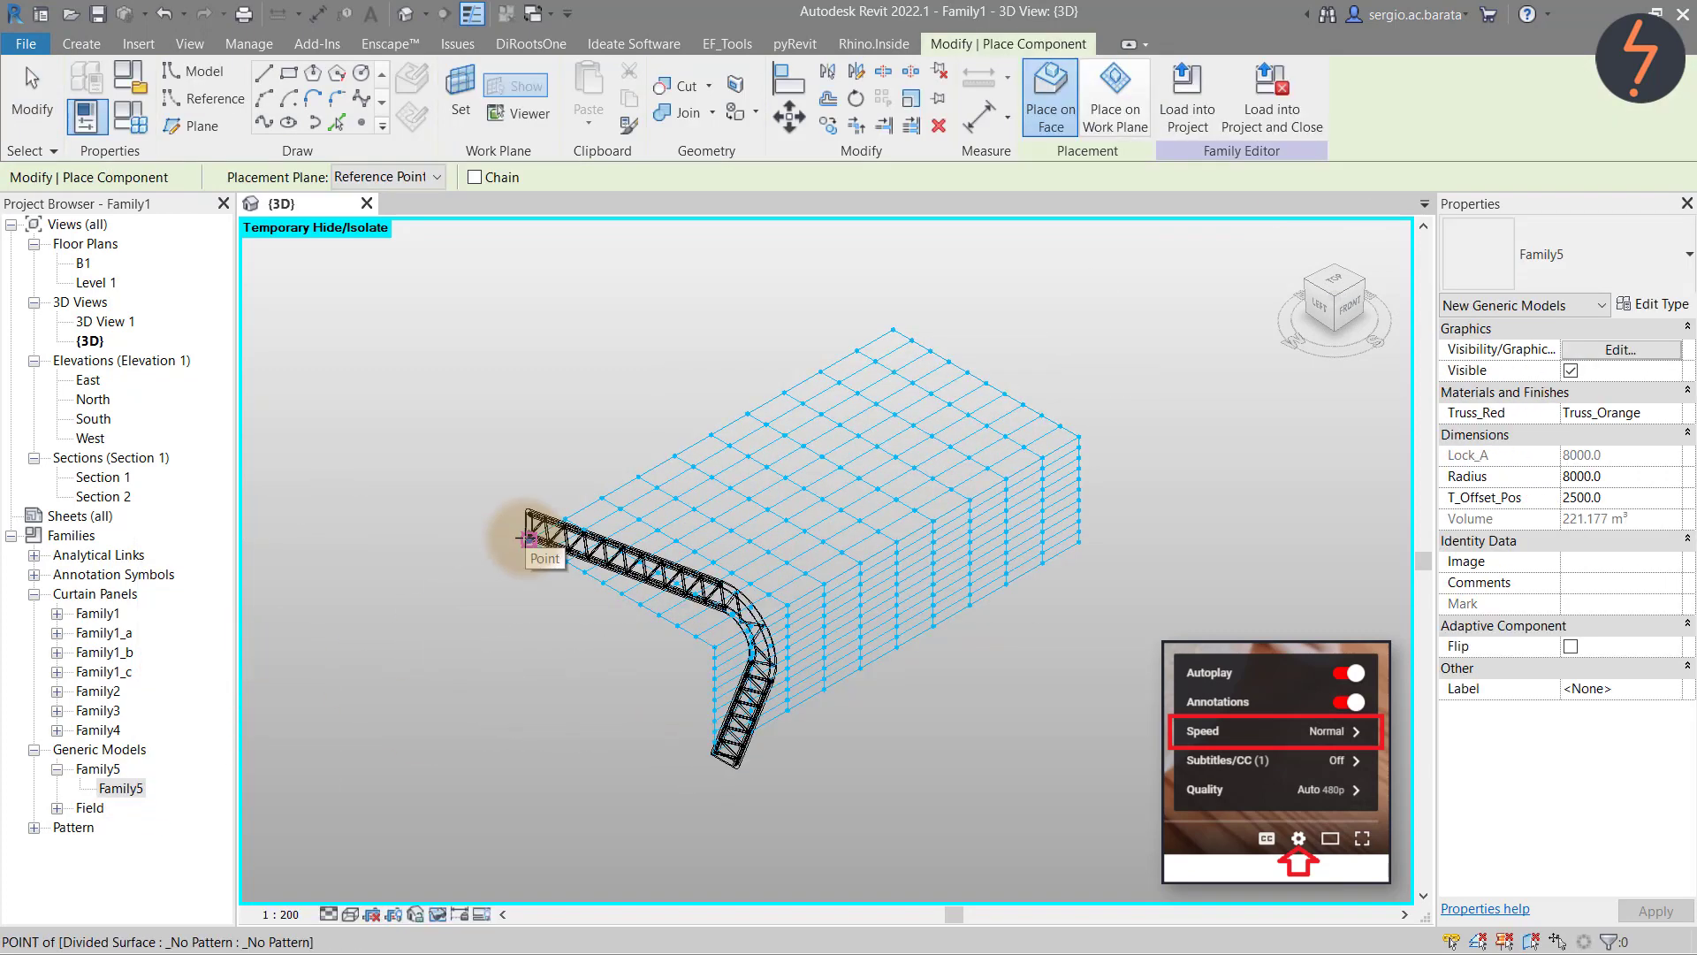
Place a second Family5 truss through the base, roof-corner and inner-edge nodes at the far end of the opposite short side
click(1080, 542)
click(1079, 437)
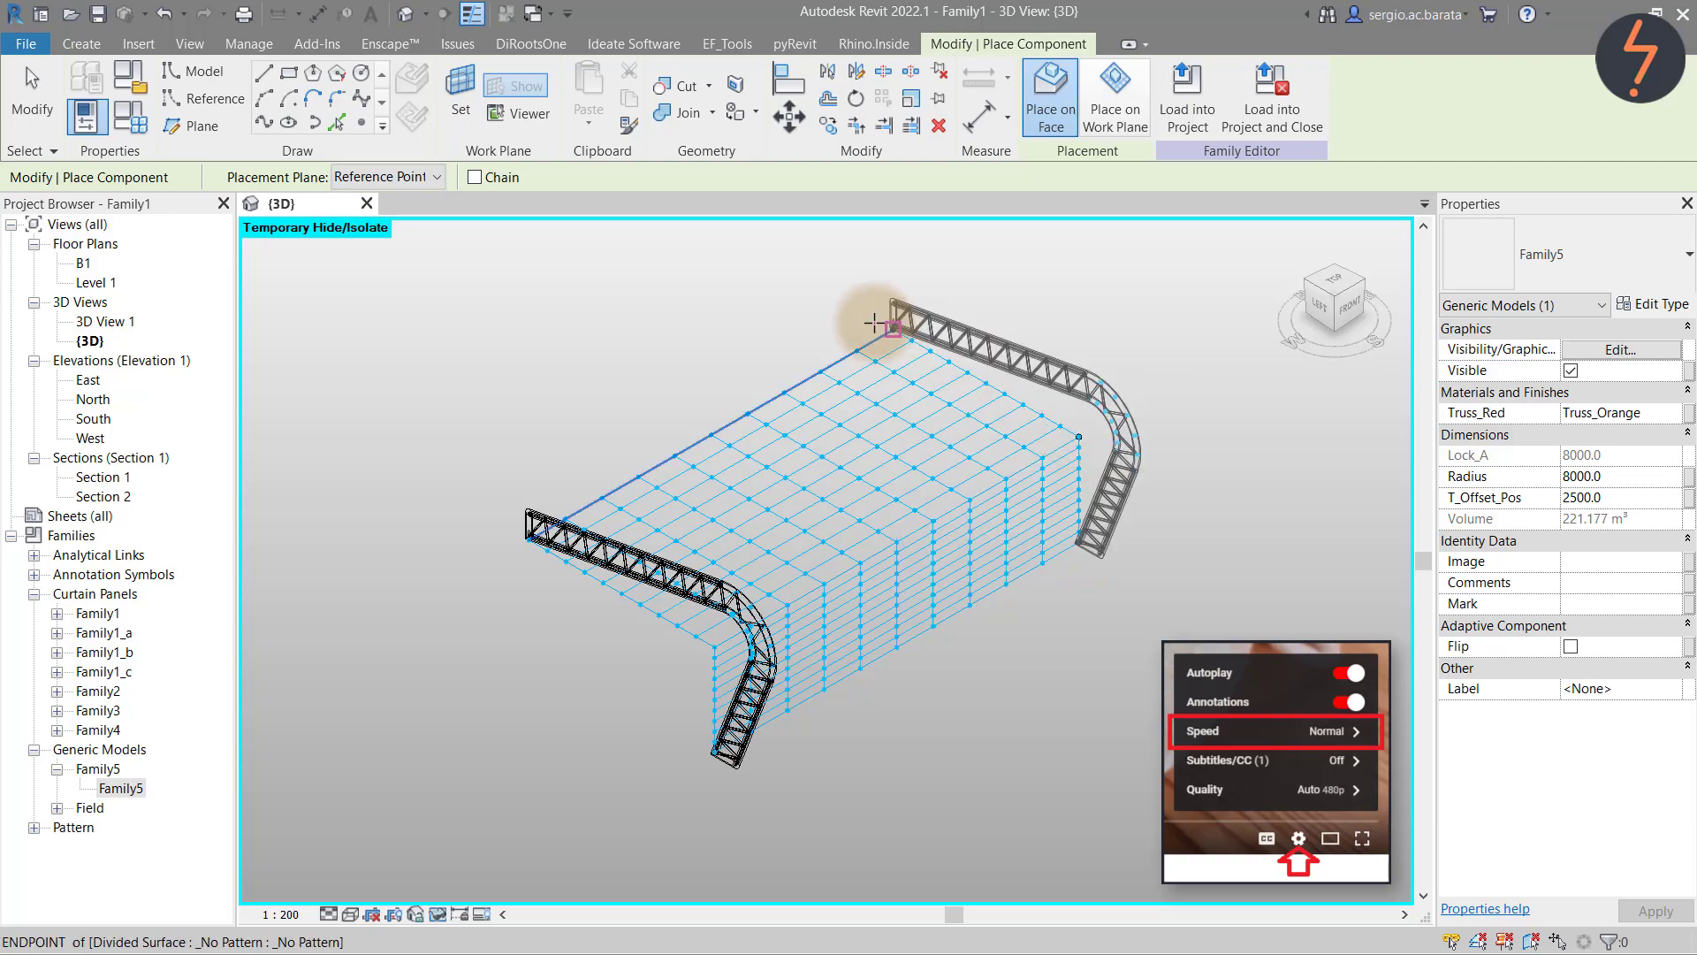
click(892, 330)
key(Escape)
key(Escape)
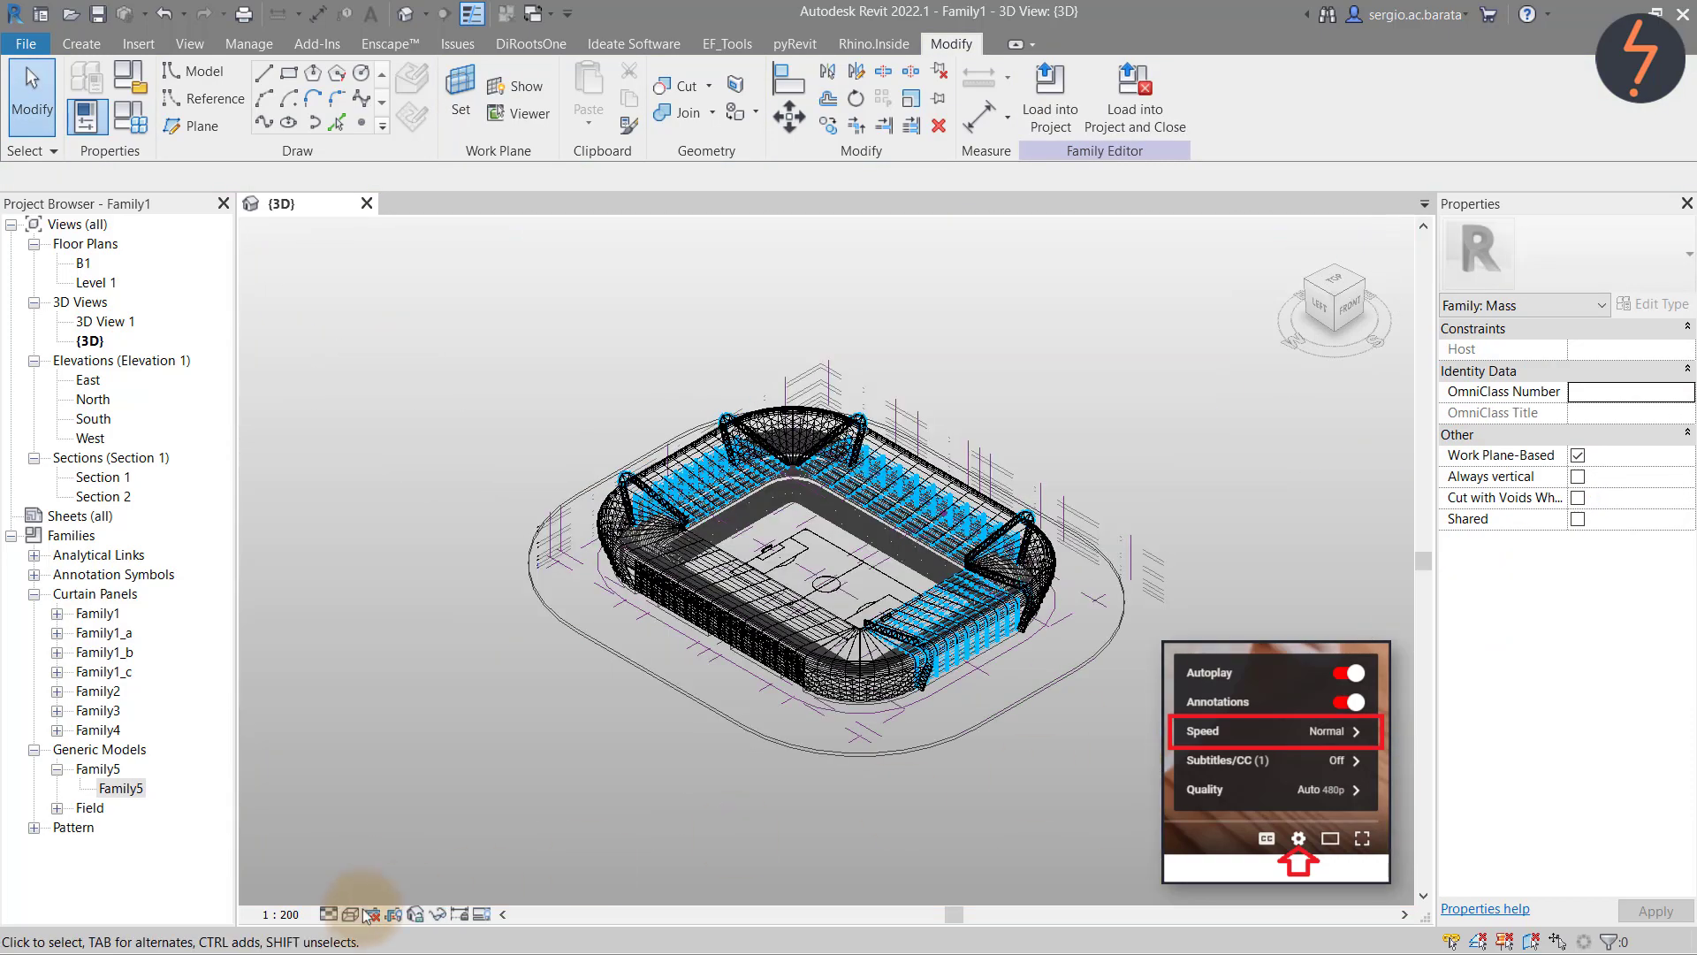
Show the stadium shaded and examine up close the junction between the curved corner panels and the straight facade
click(365, 915)
click(533, 767)
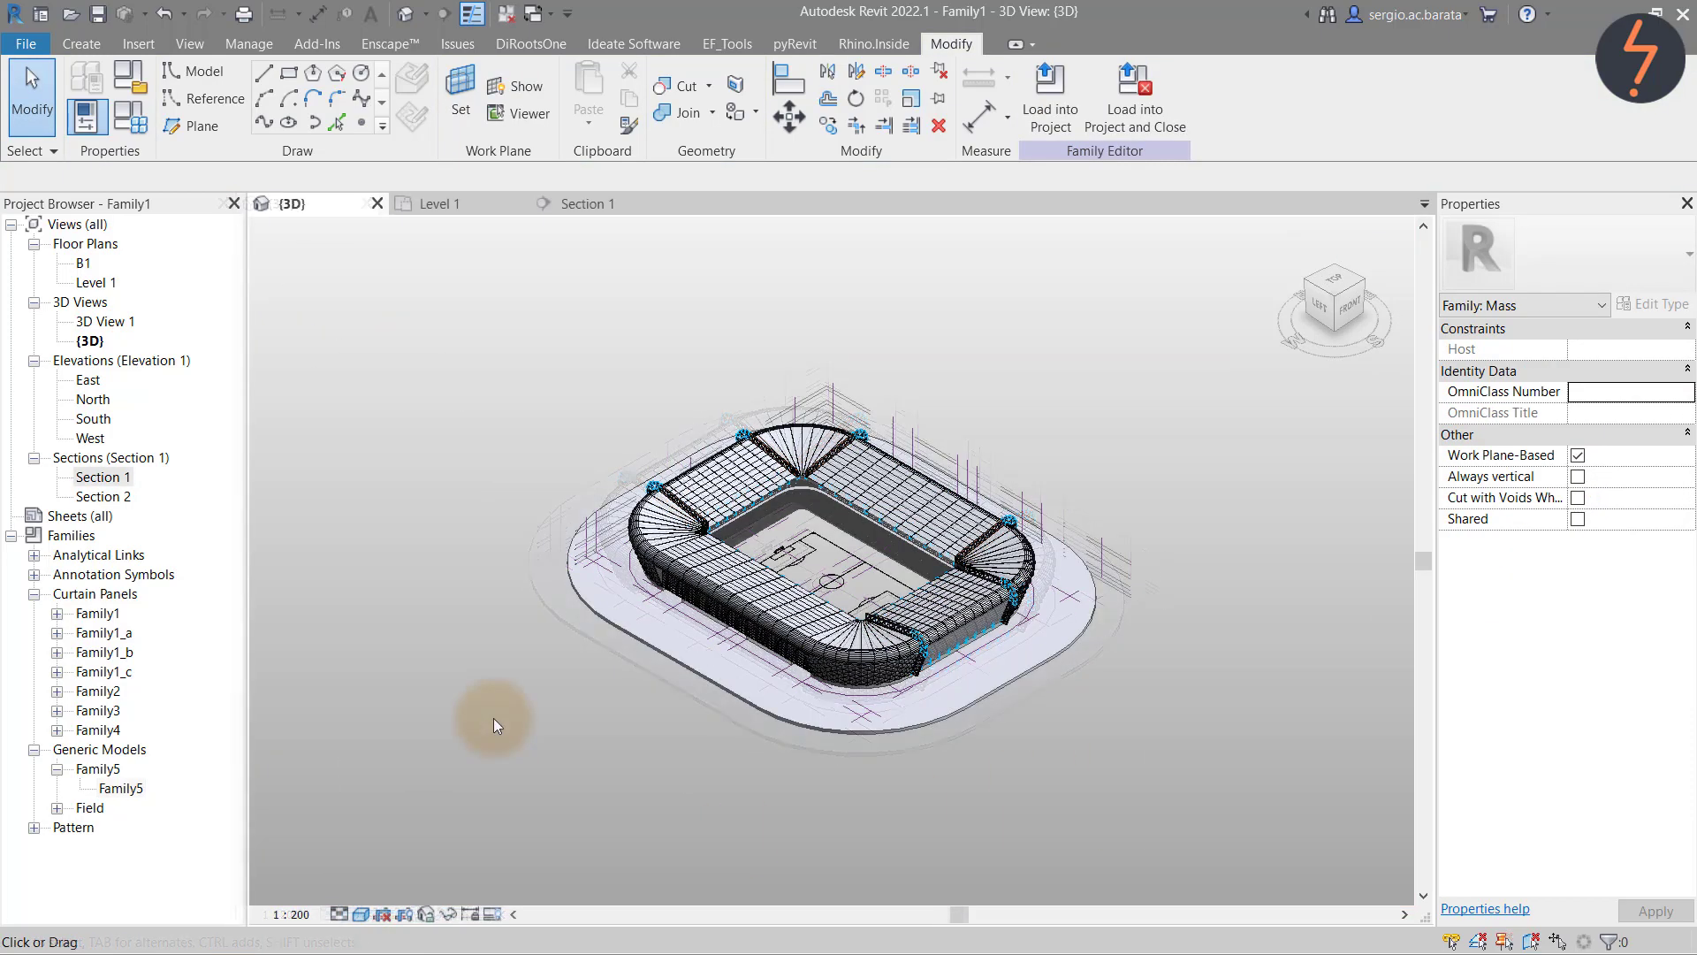
right_click(493, 718)
click(539, 566)
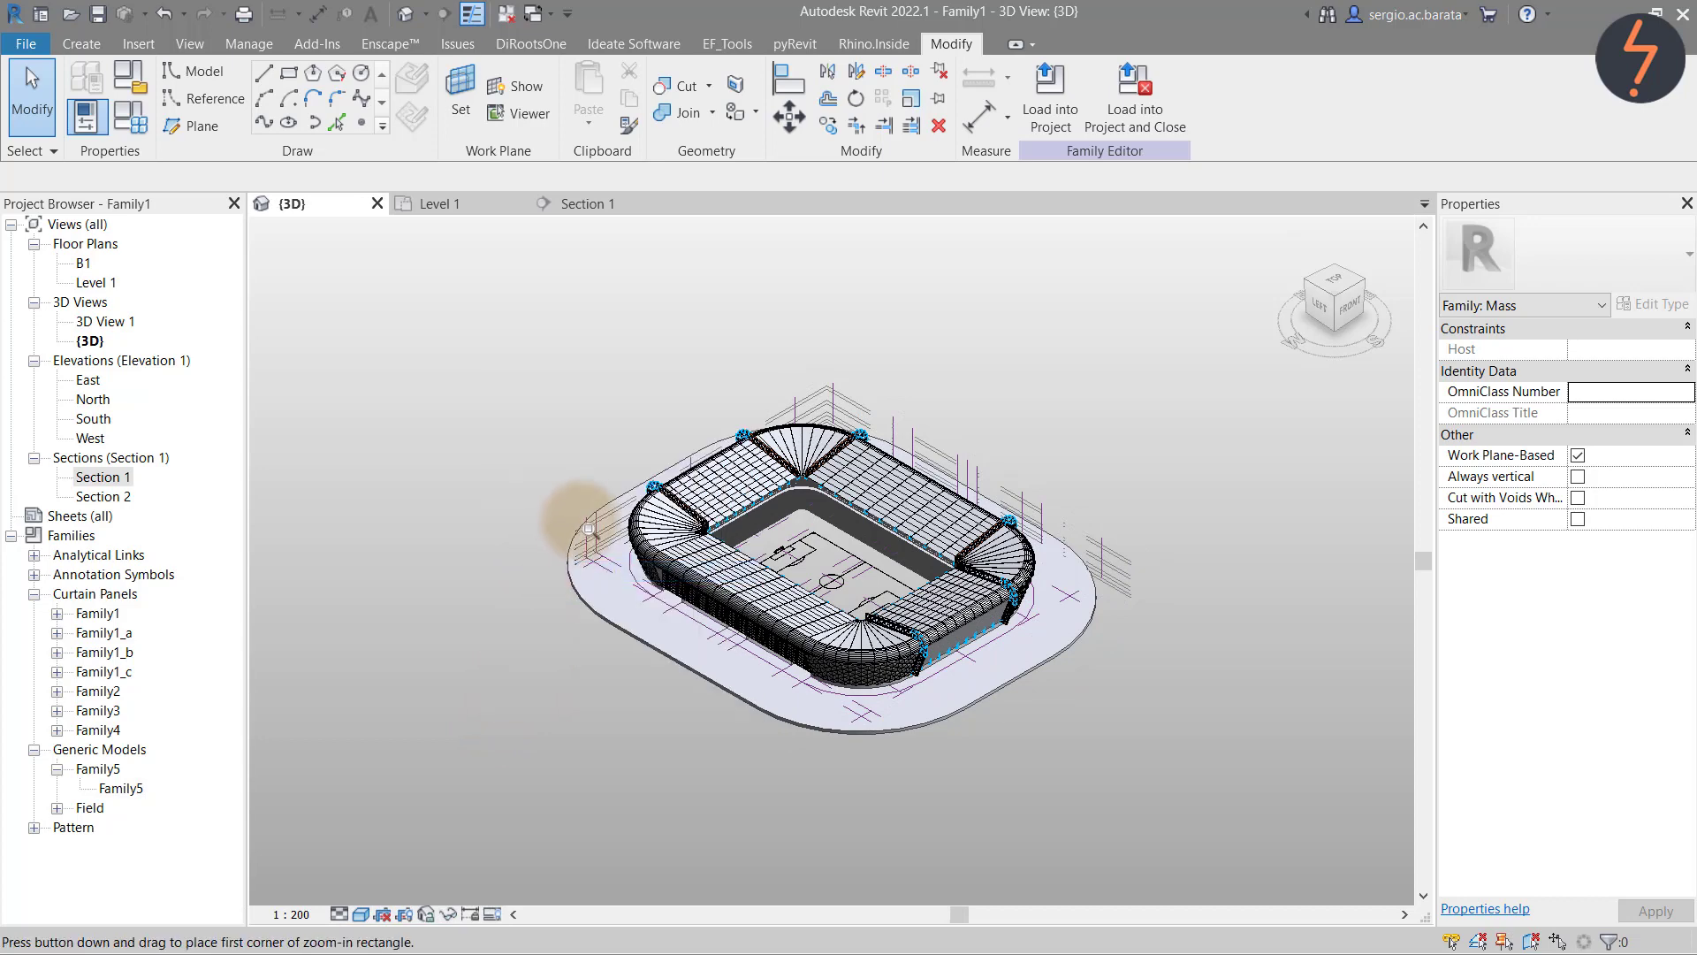
drag(587, 528, 730, 640)
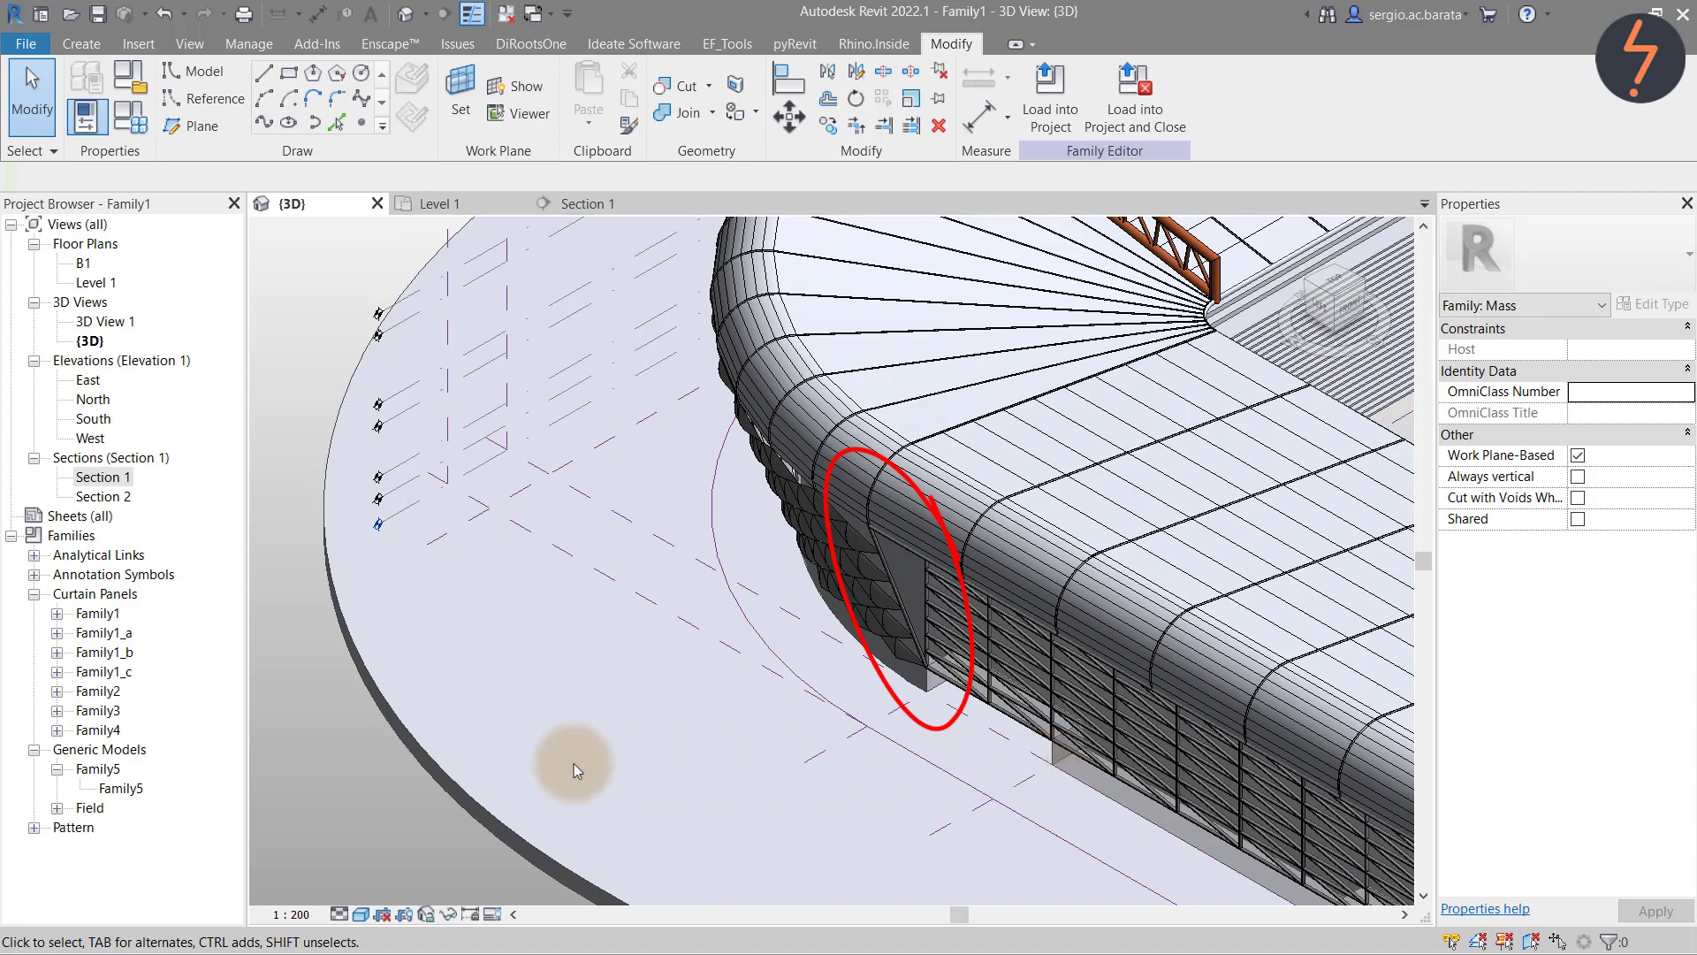
Open the Family5 truss family for editing and show its Front elevation
right_click(97, 768)
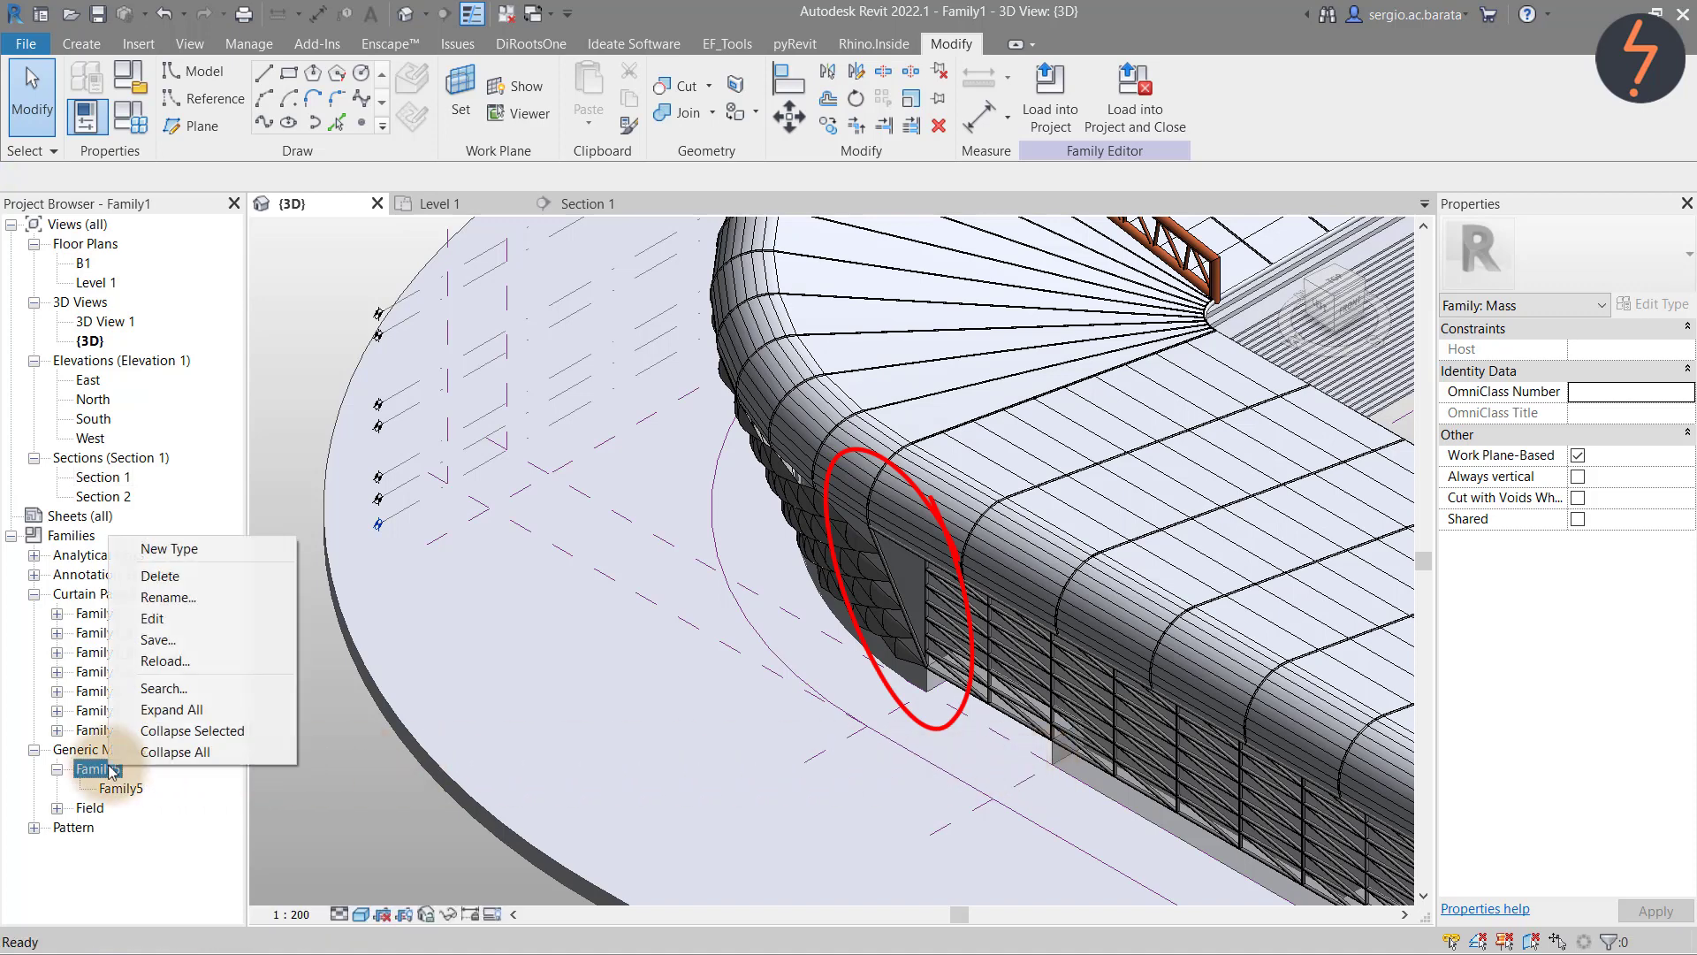
click(180, 626)
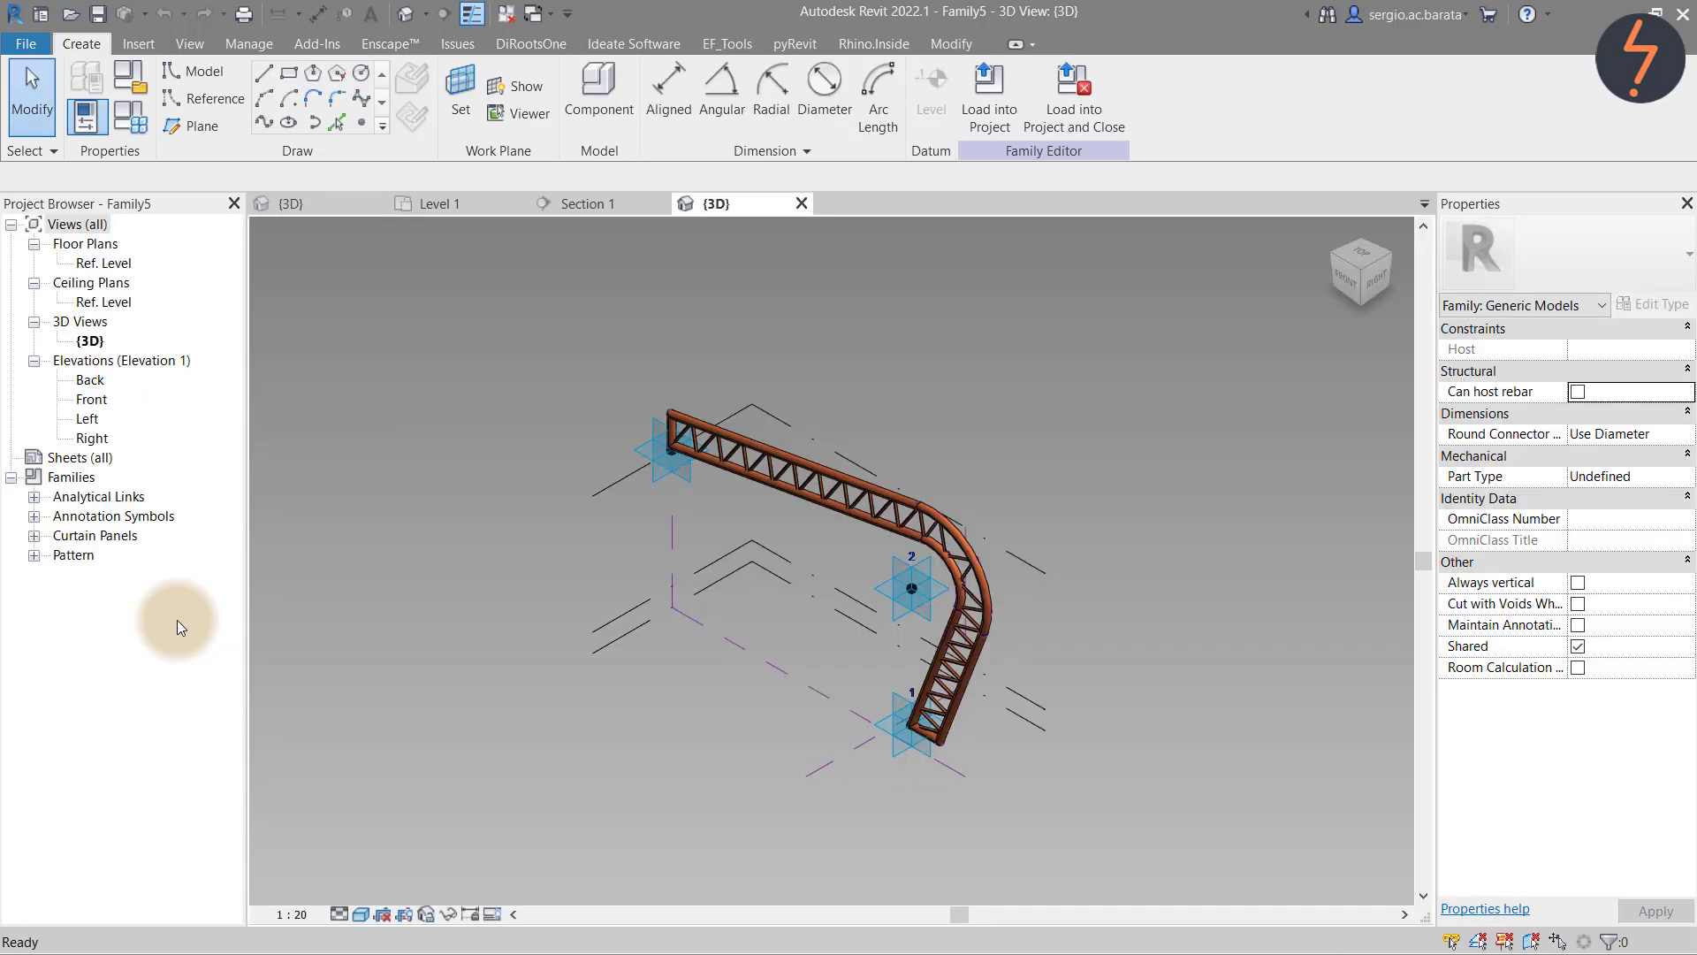
double_click(92, 400)
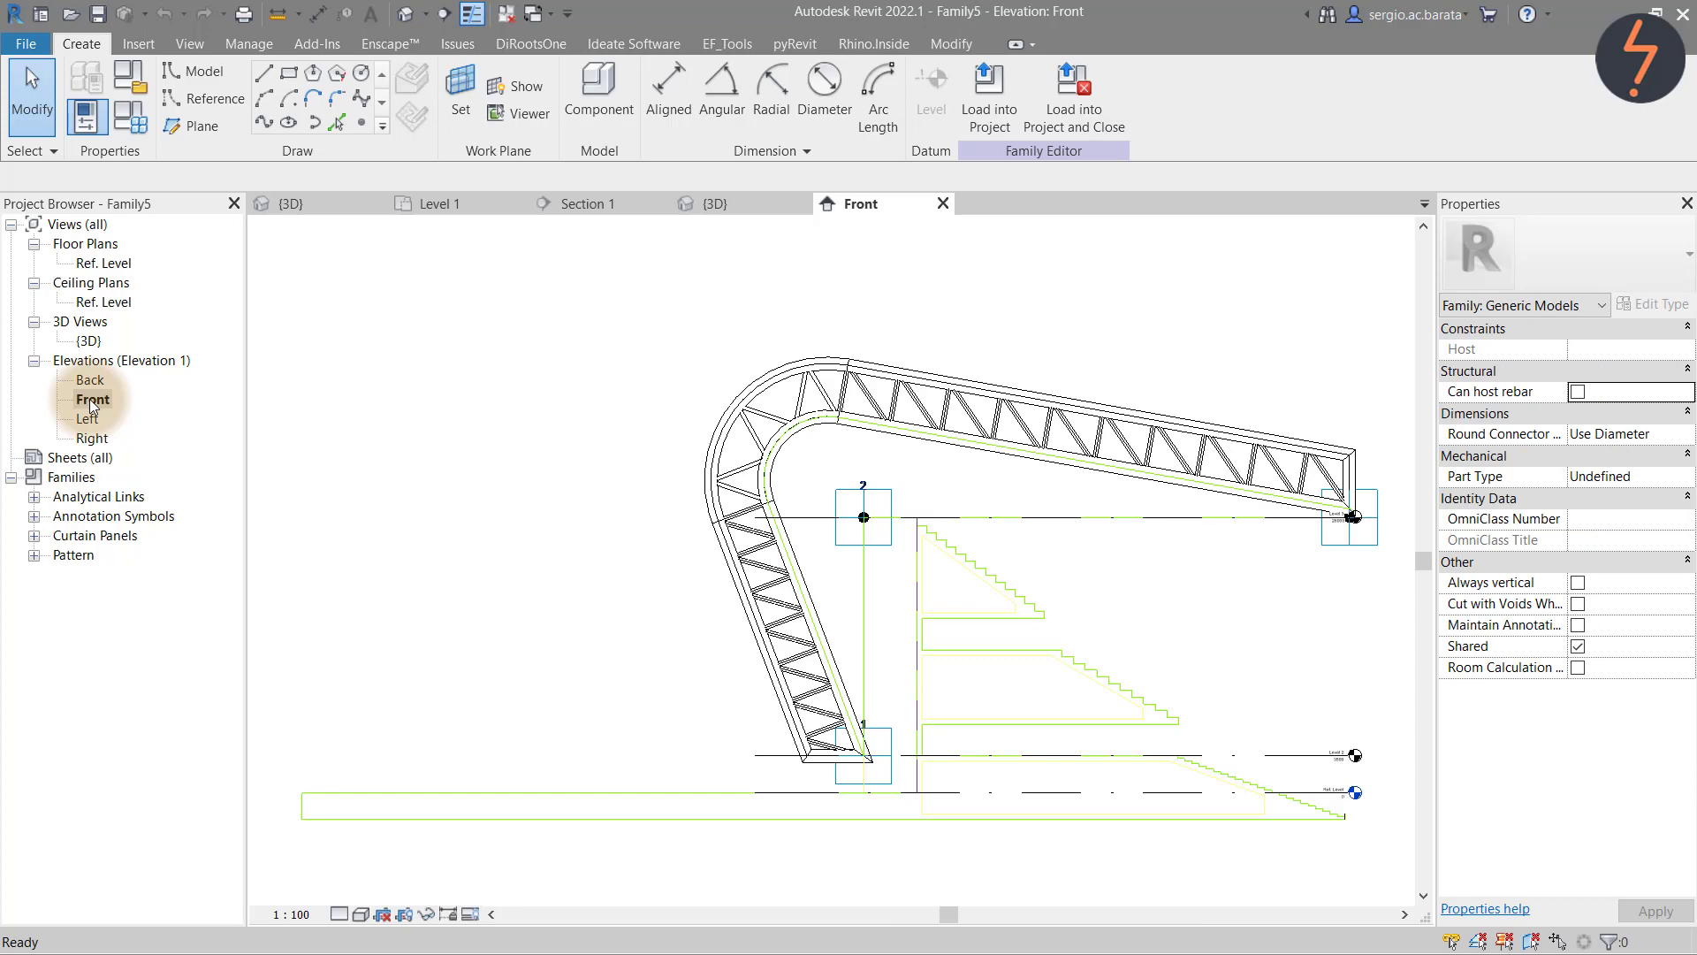
Save a copy of the truss family as Family6 in the Adaptive folder
click(32, 44)
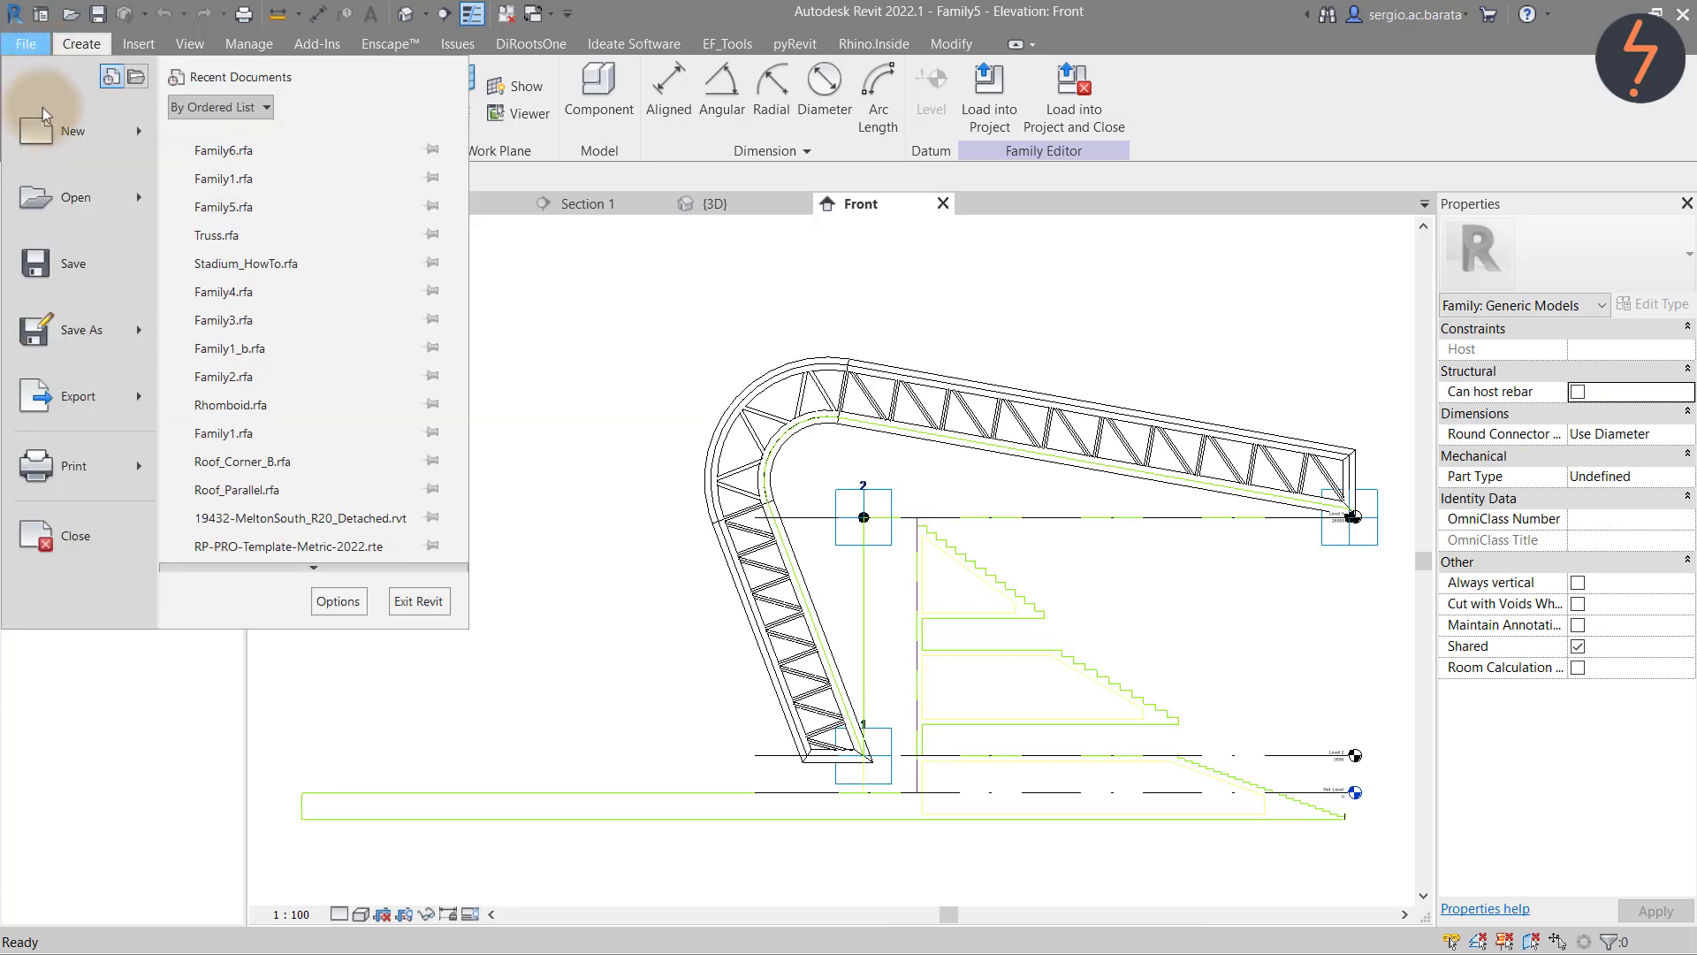
click(83, 329)
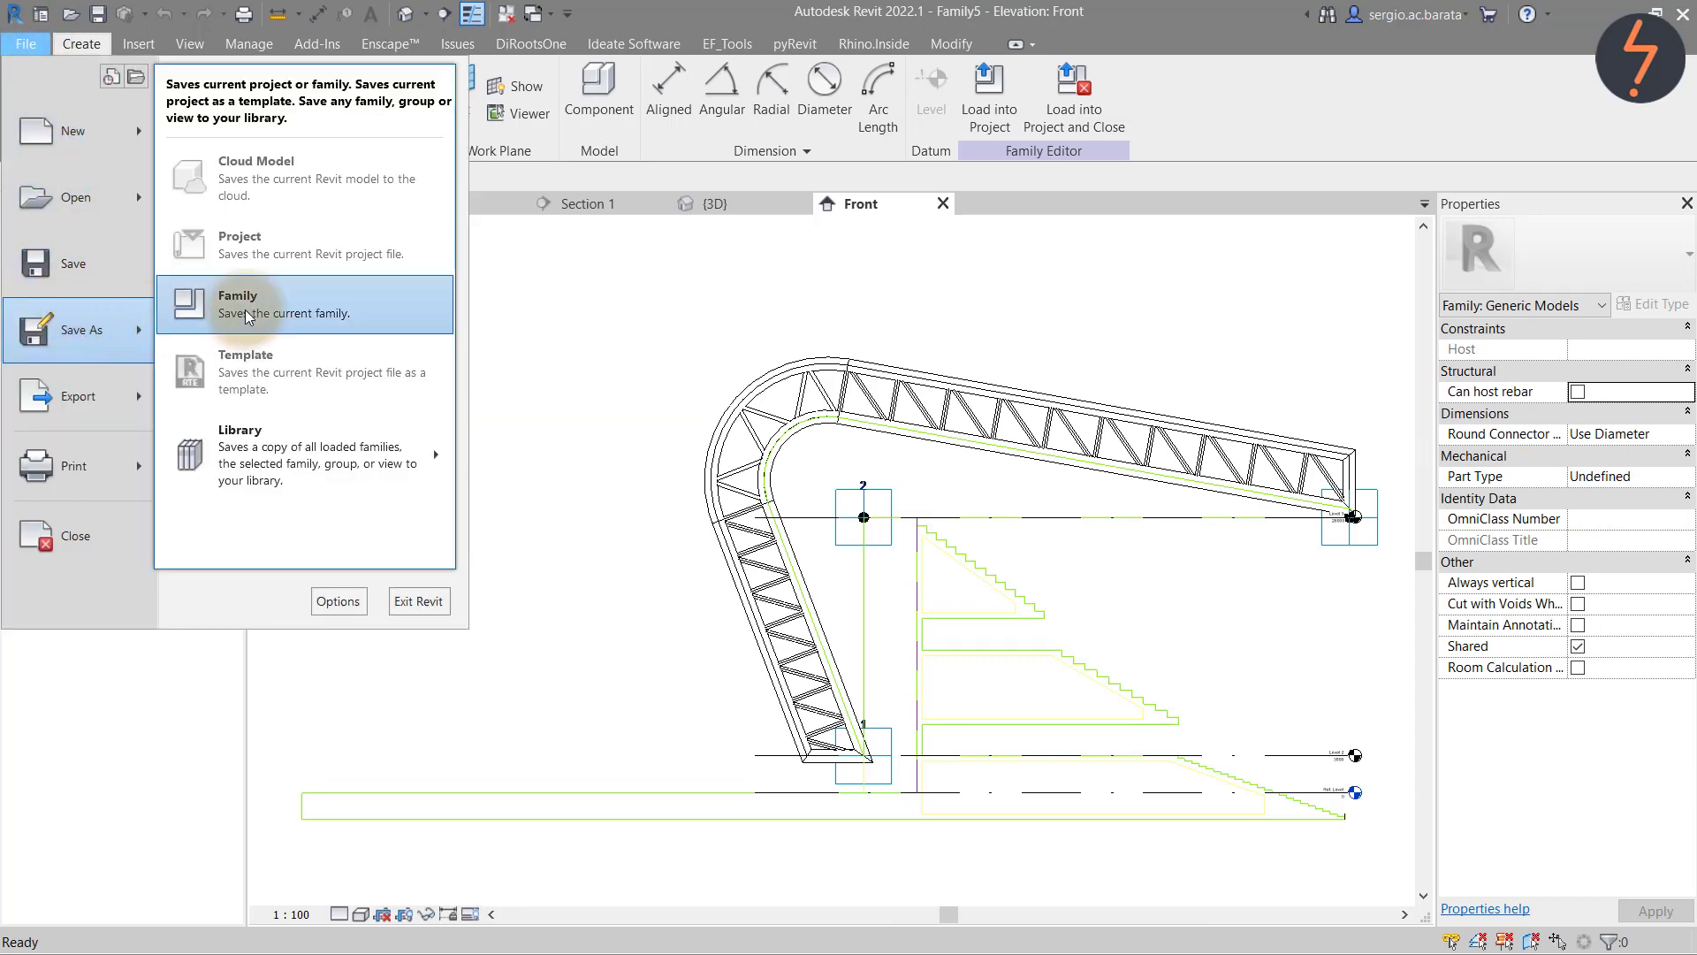
click(190, 308)
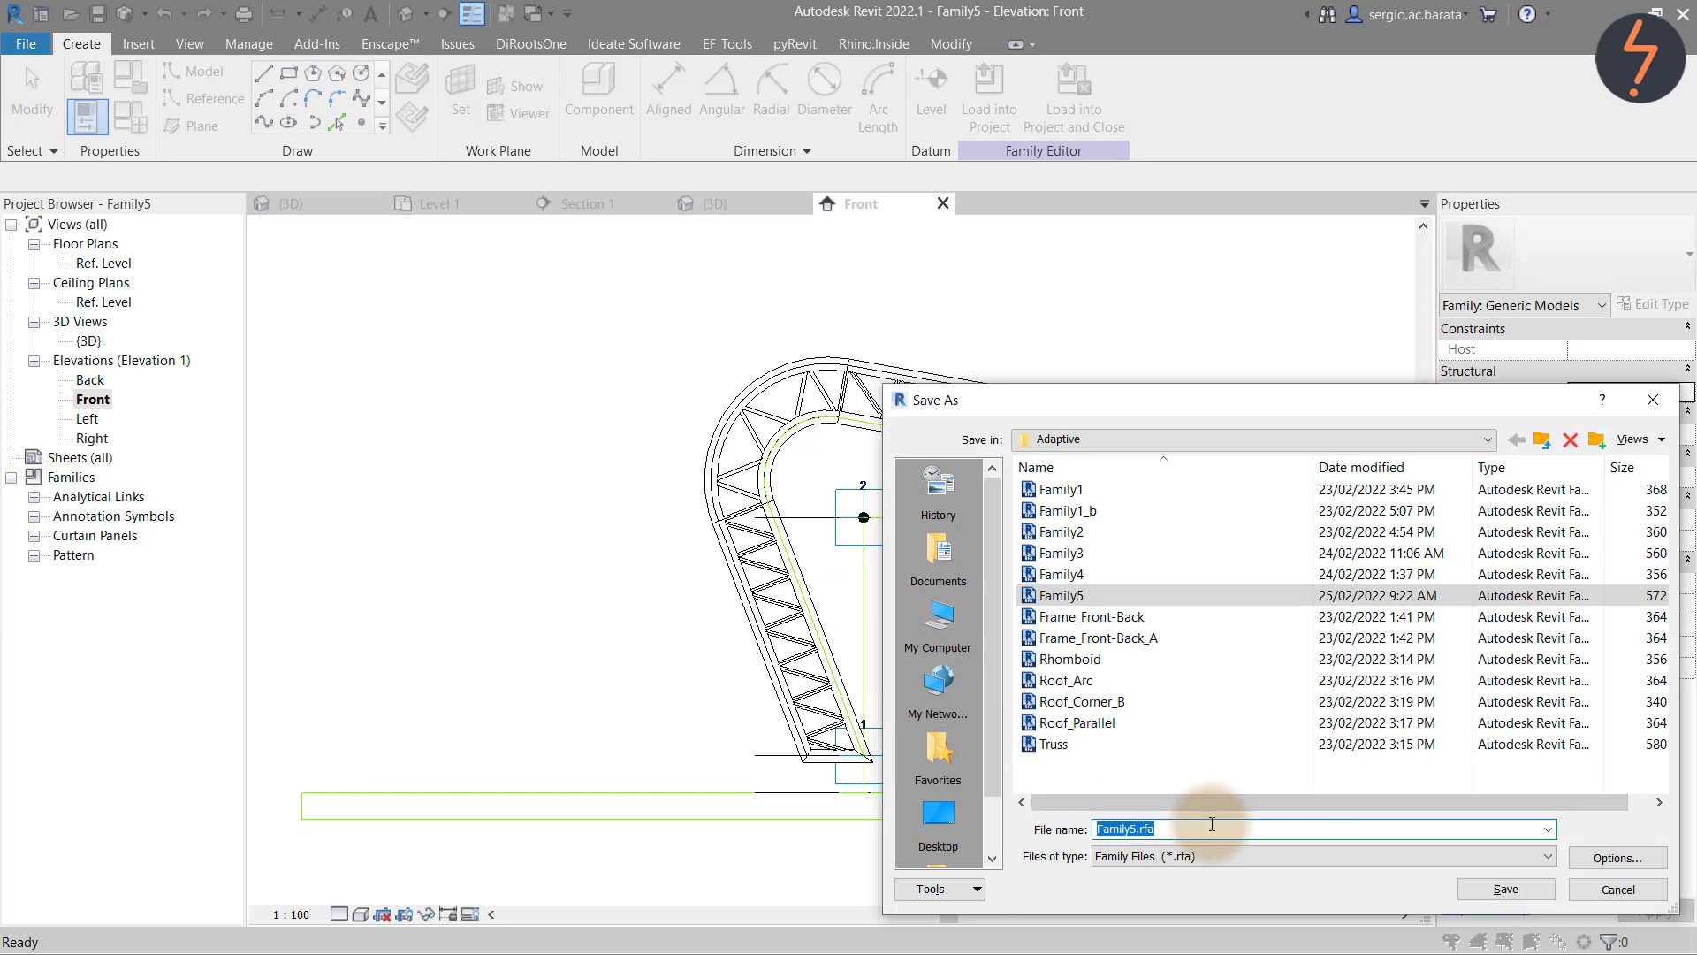
click(1211, 824)
key(BackSpace)
key(BackSpace)
key(BackSpace)
key(BackSpace)
key(BackSpace)
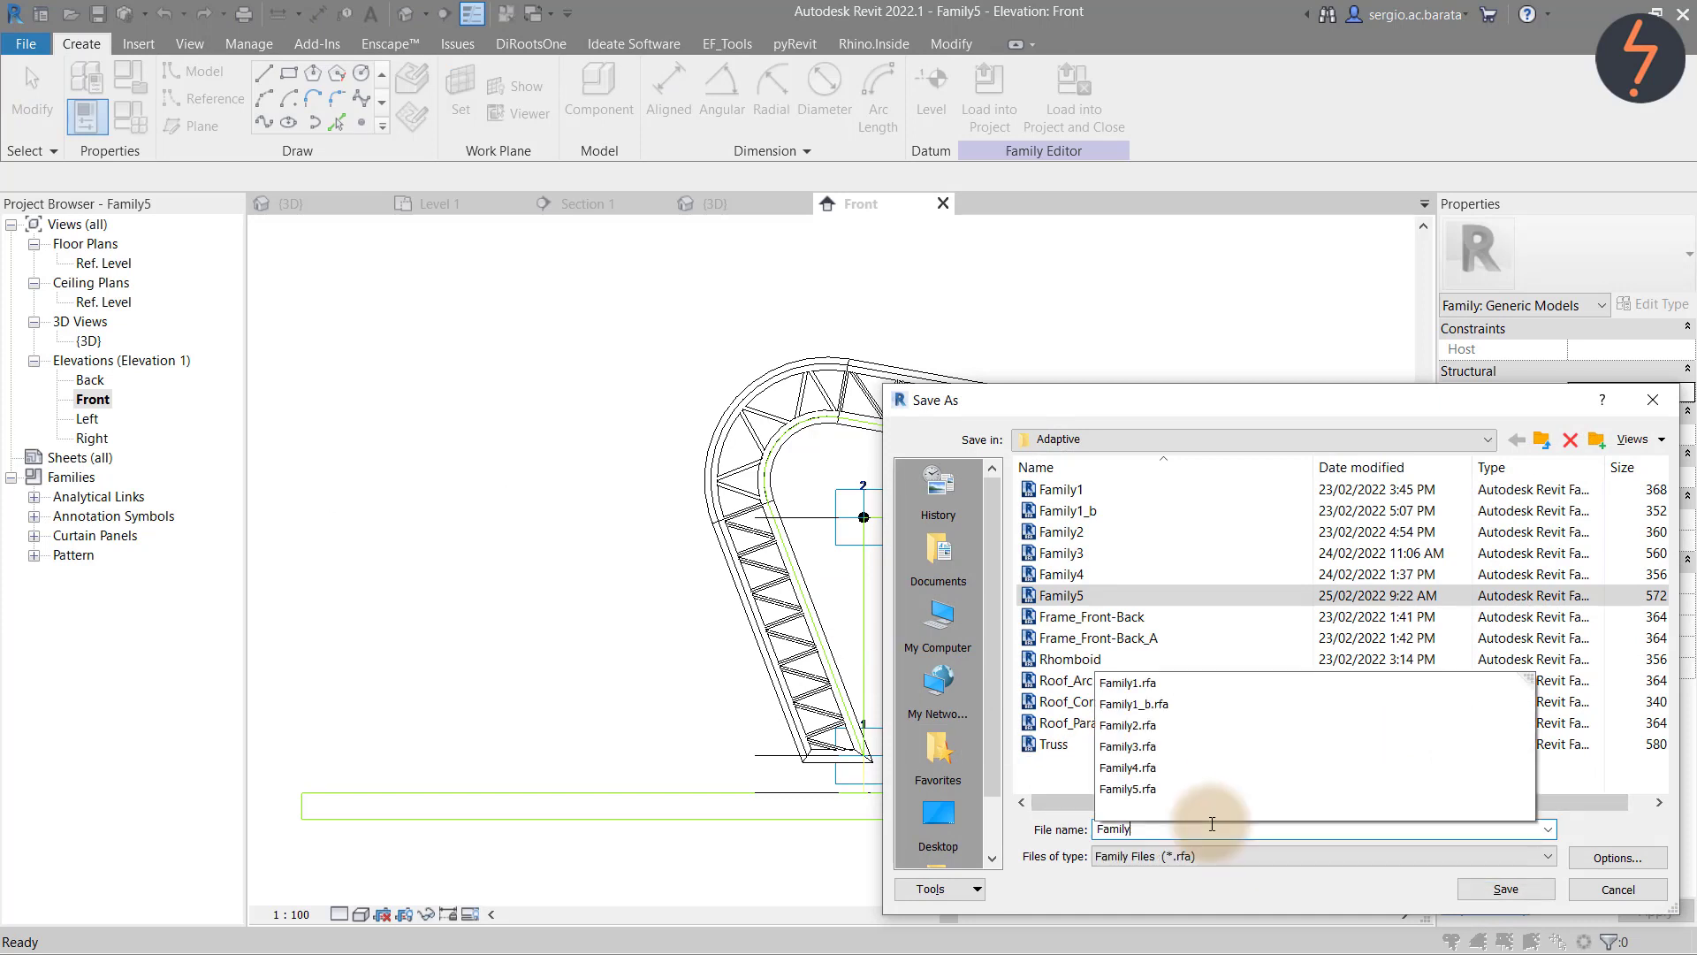
text(6)
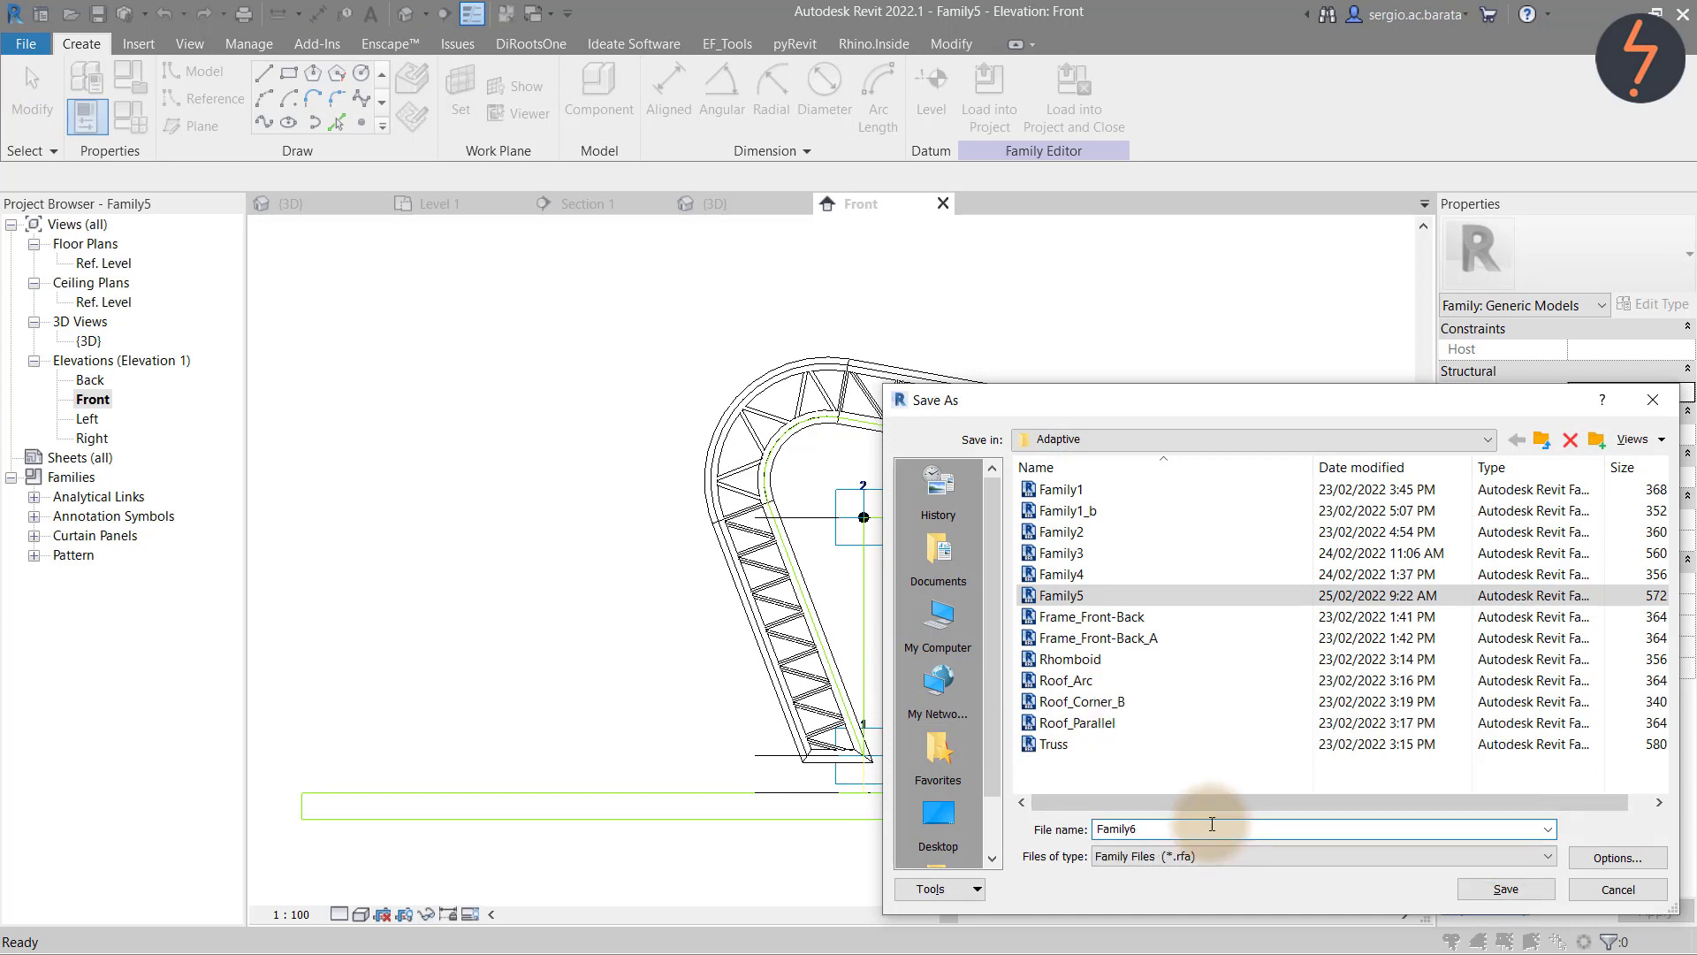
click(1517, 887)
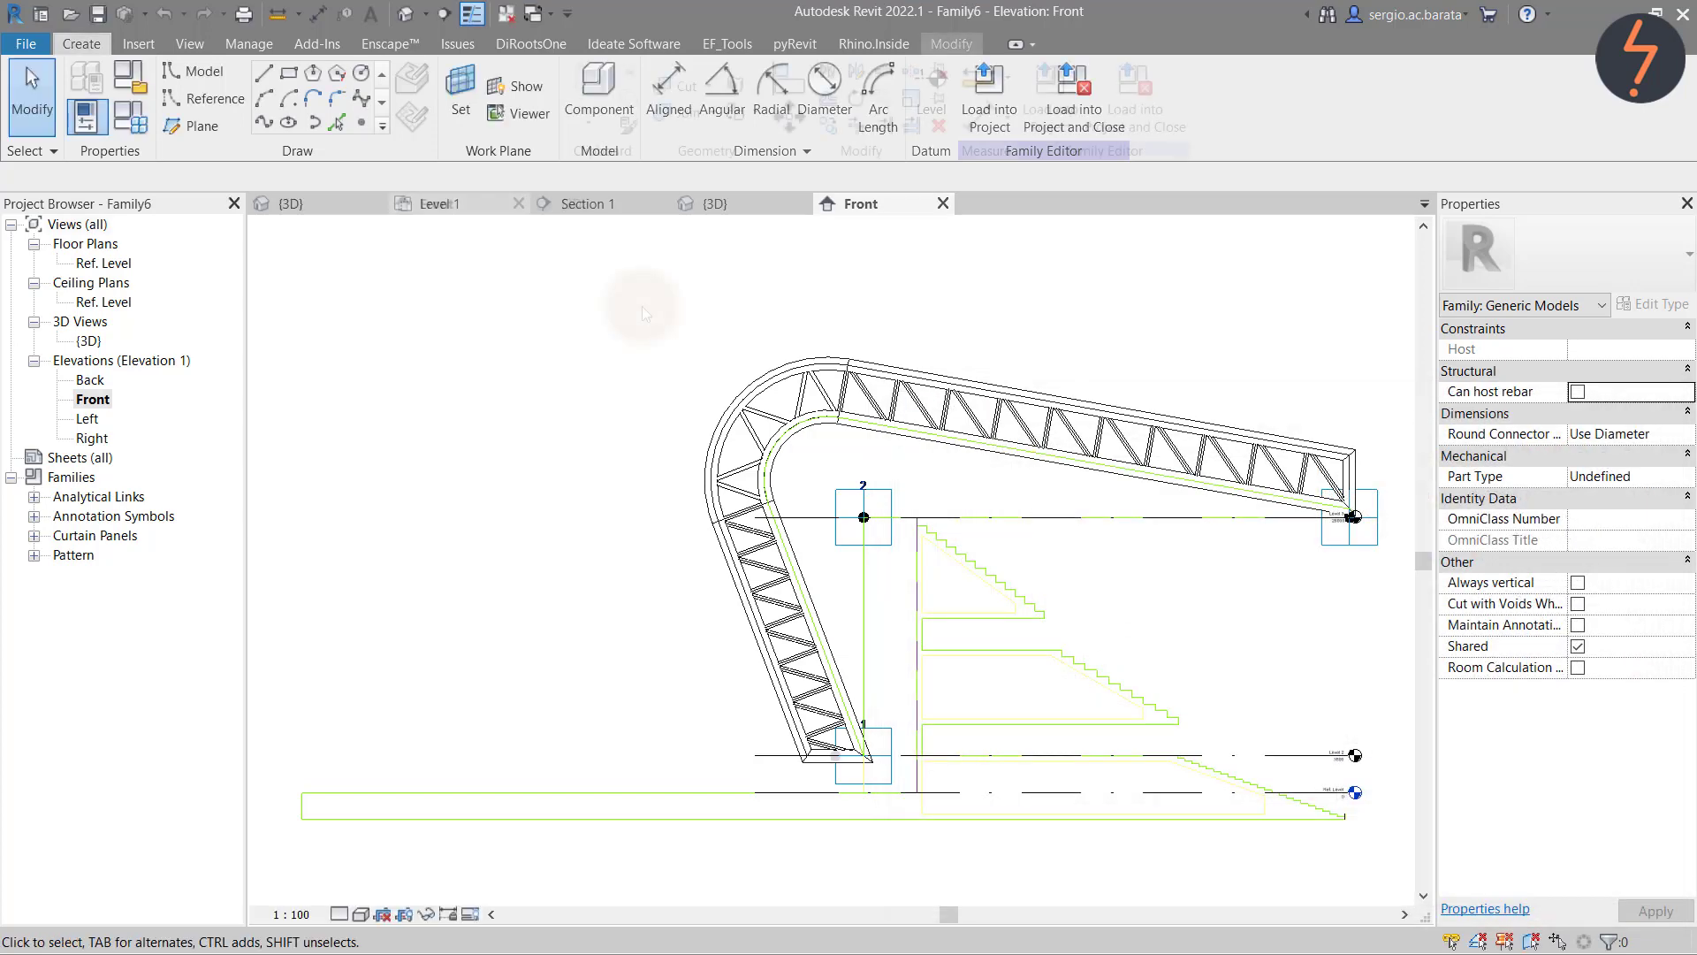
Turn on X-Ray for the chord form at the truss bend in the 3D view of Family6
click(643, 309)
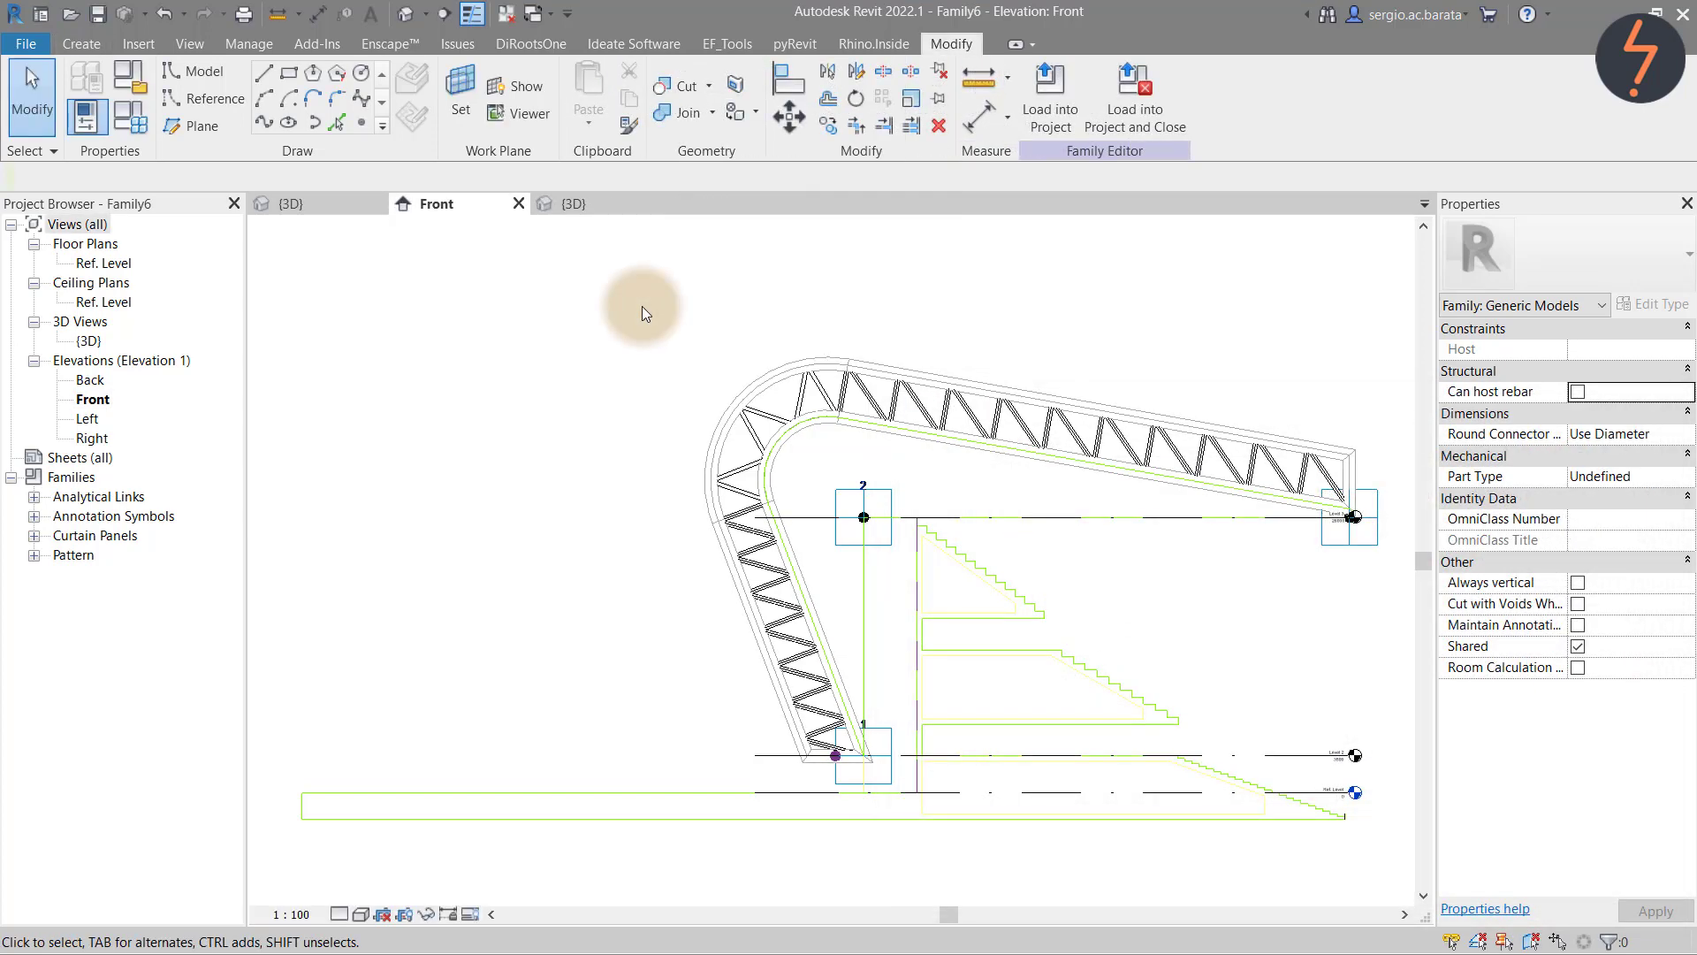
right_click(642, 306)
click(694, 453)
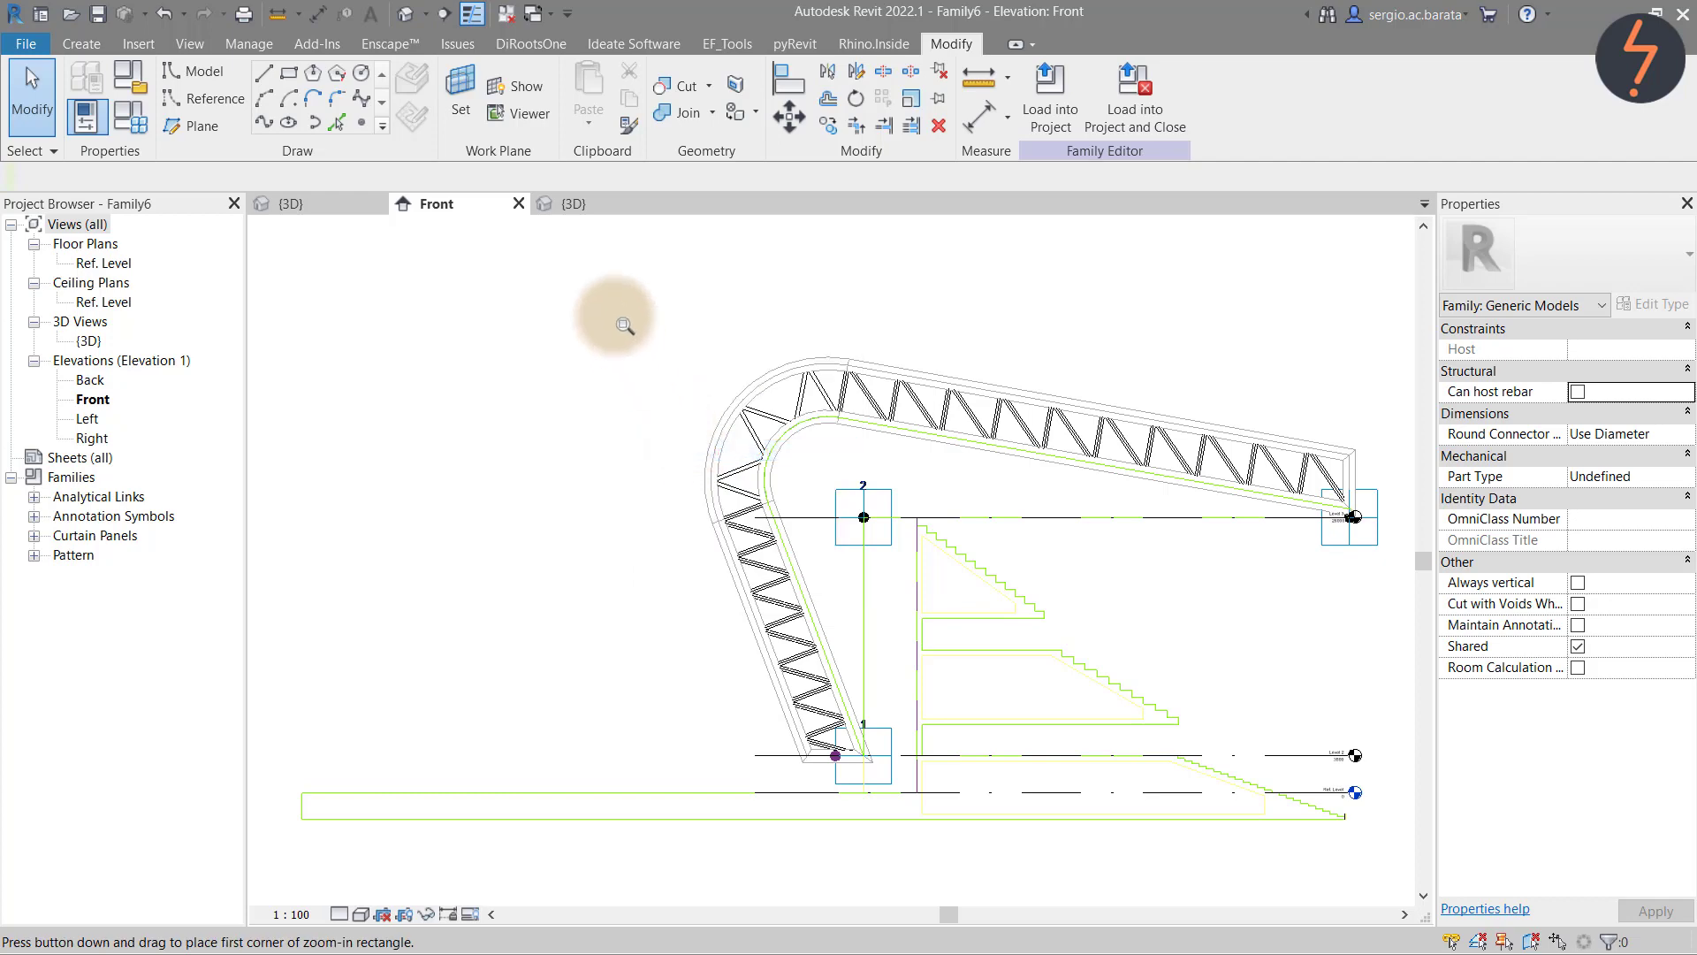
drag(610, 304, 910, 576)
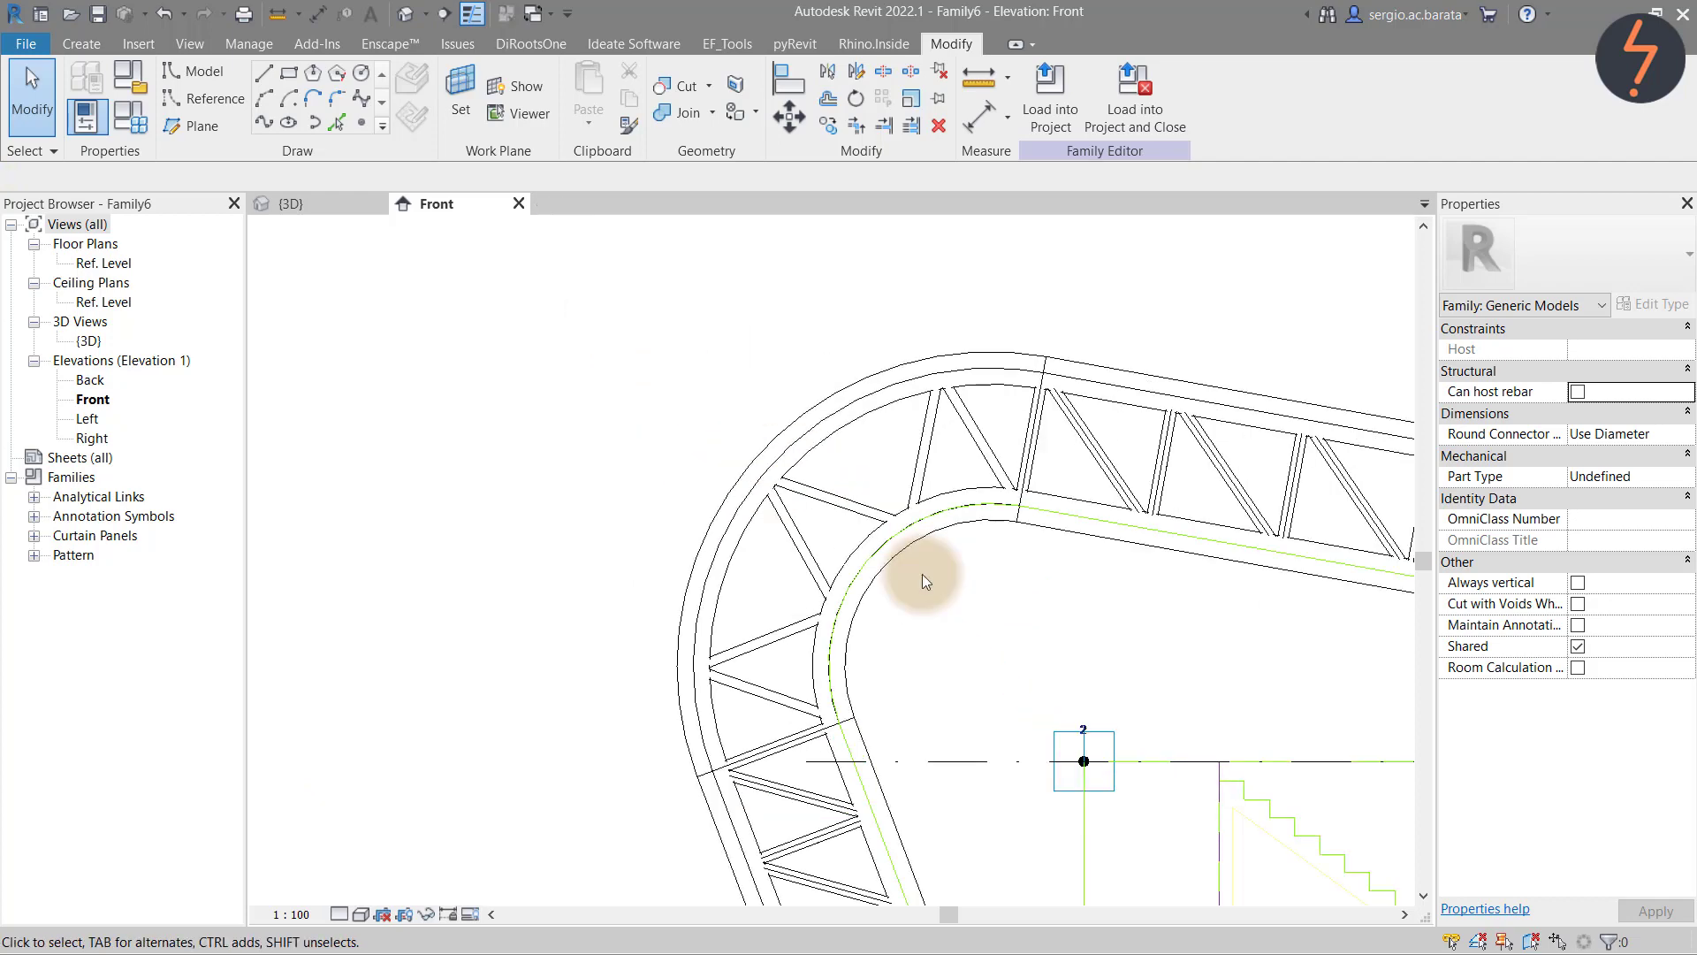
click(406, 14)
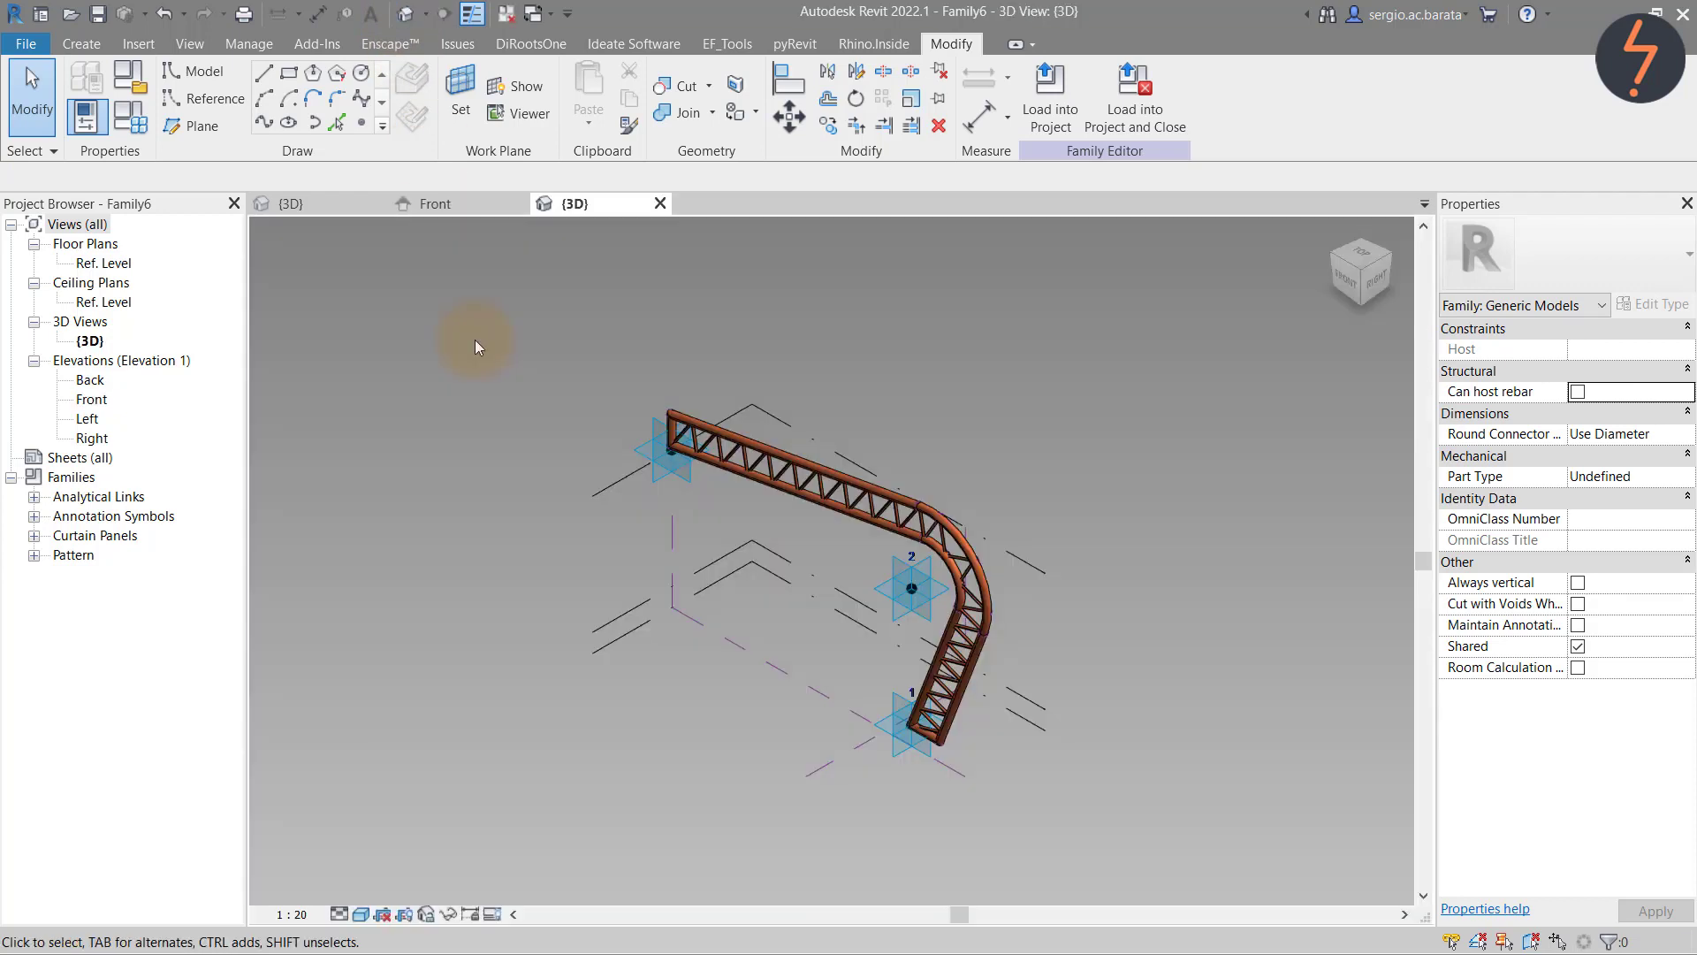
right_click(474, 346)
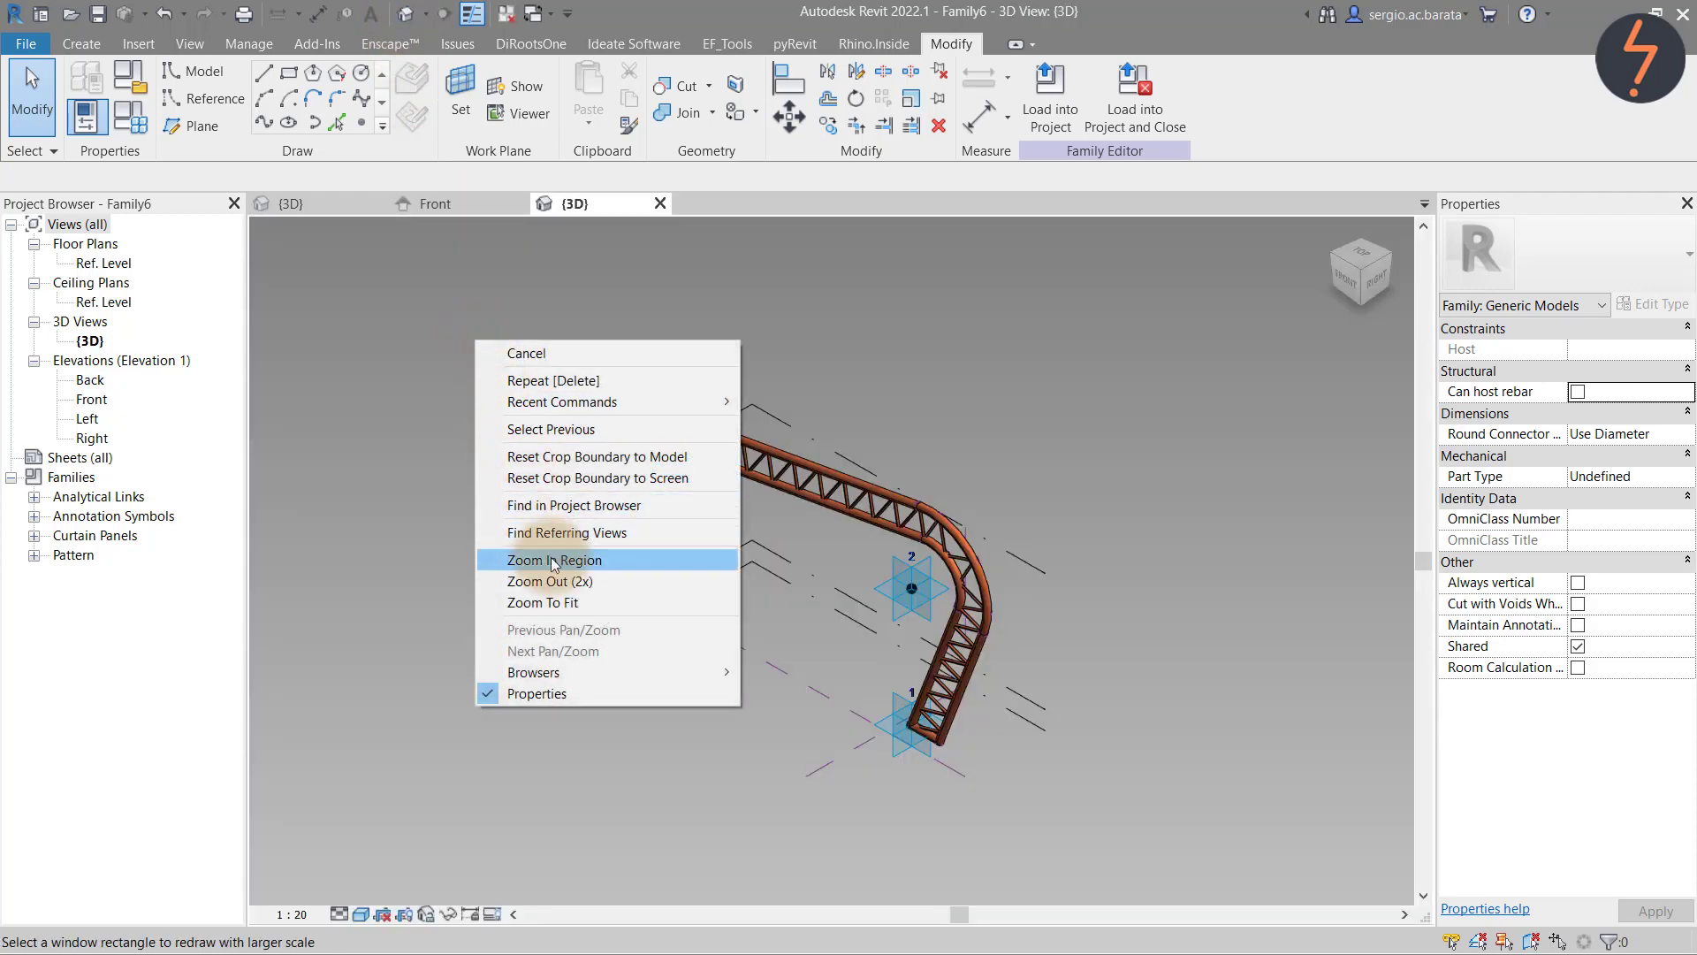
click(610, 557)
drag(818, 422, 1053, 684)
click(935, 625)
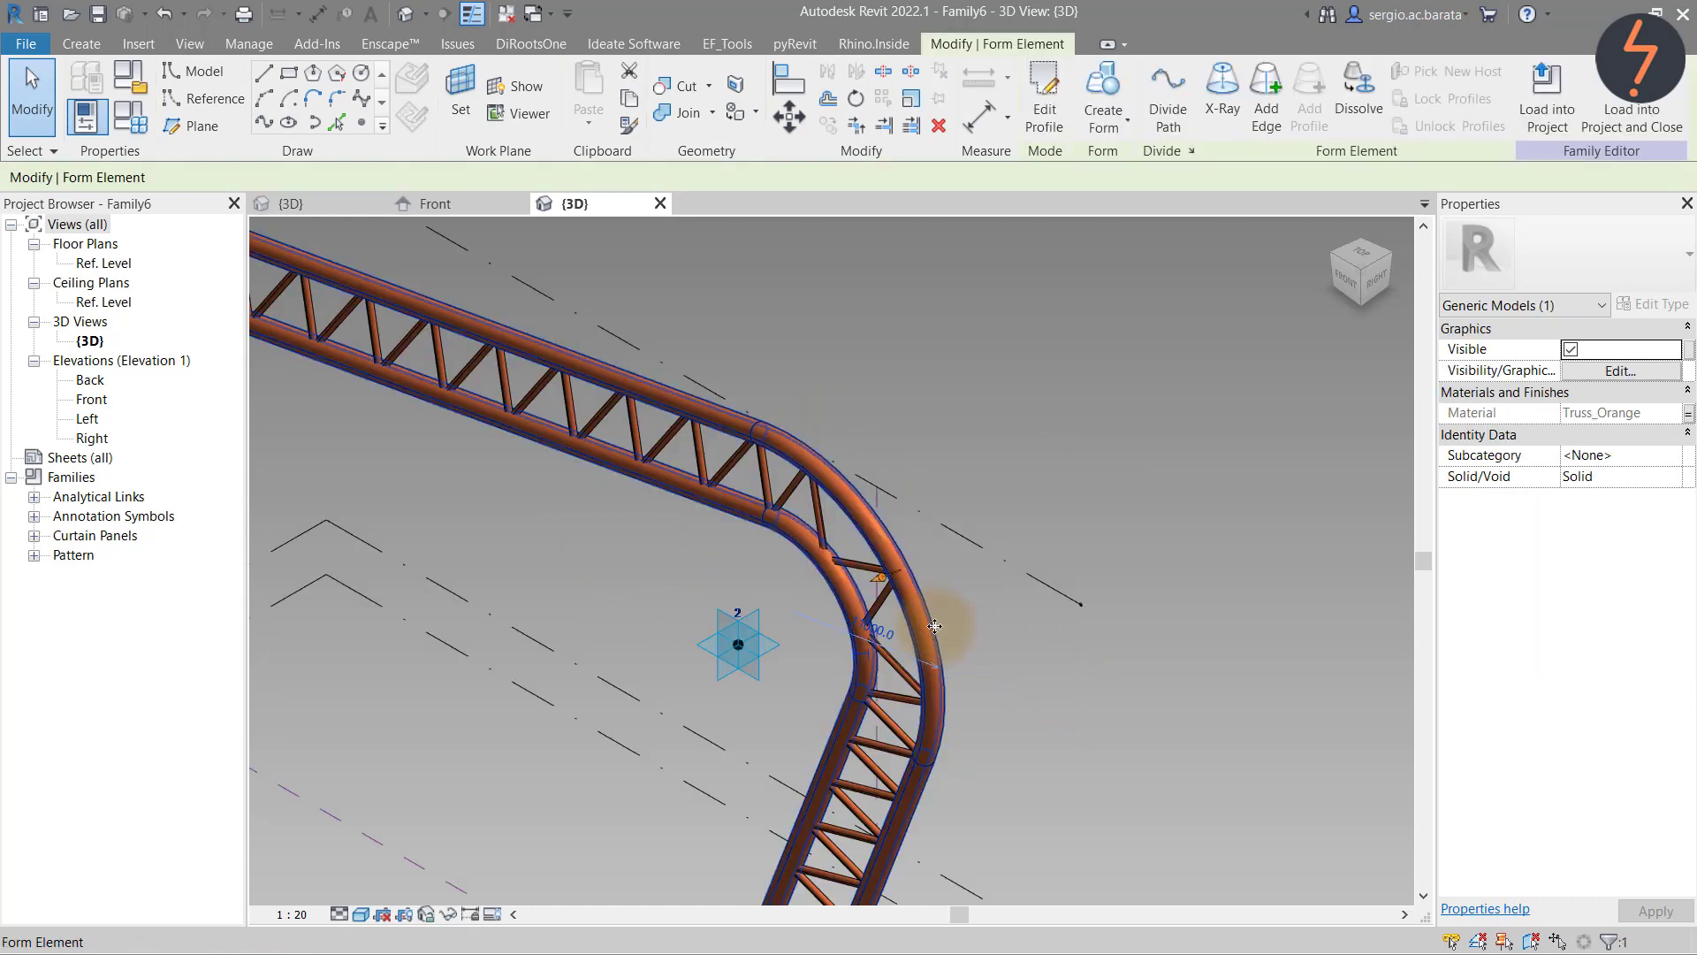
click(1223, 99)
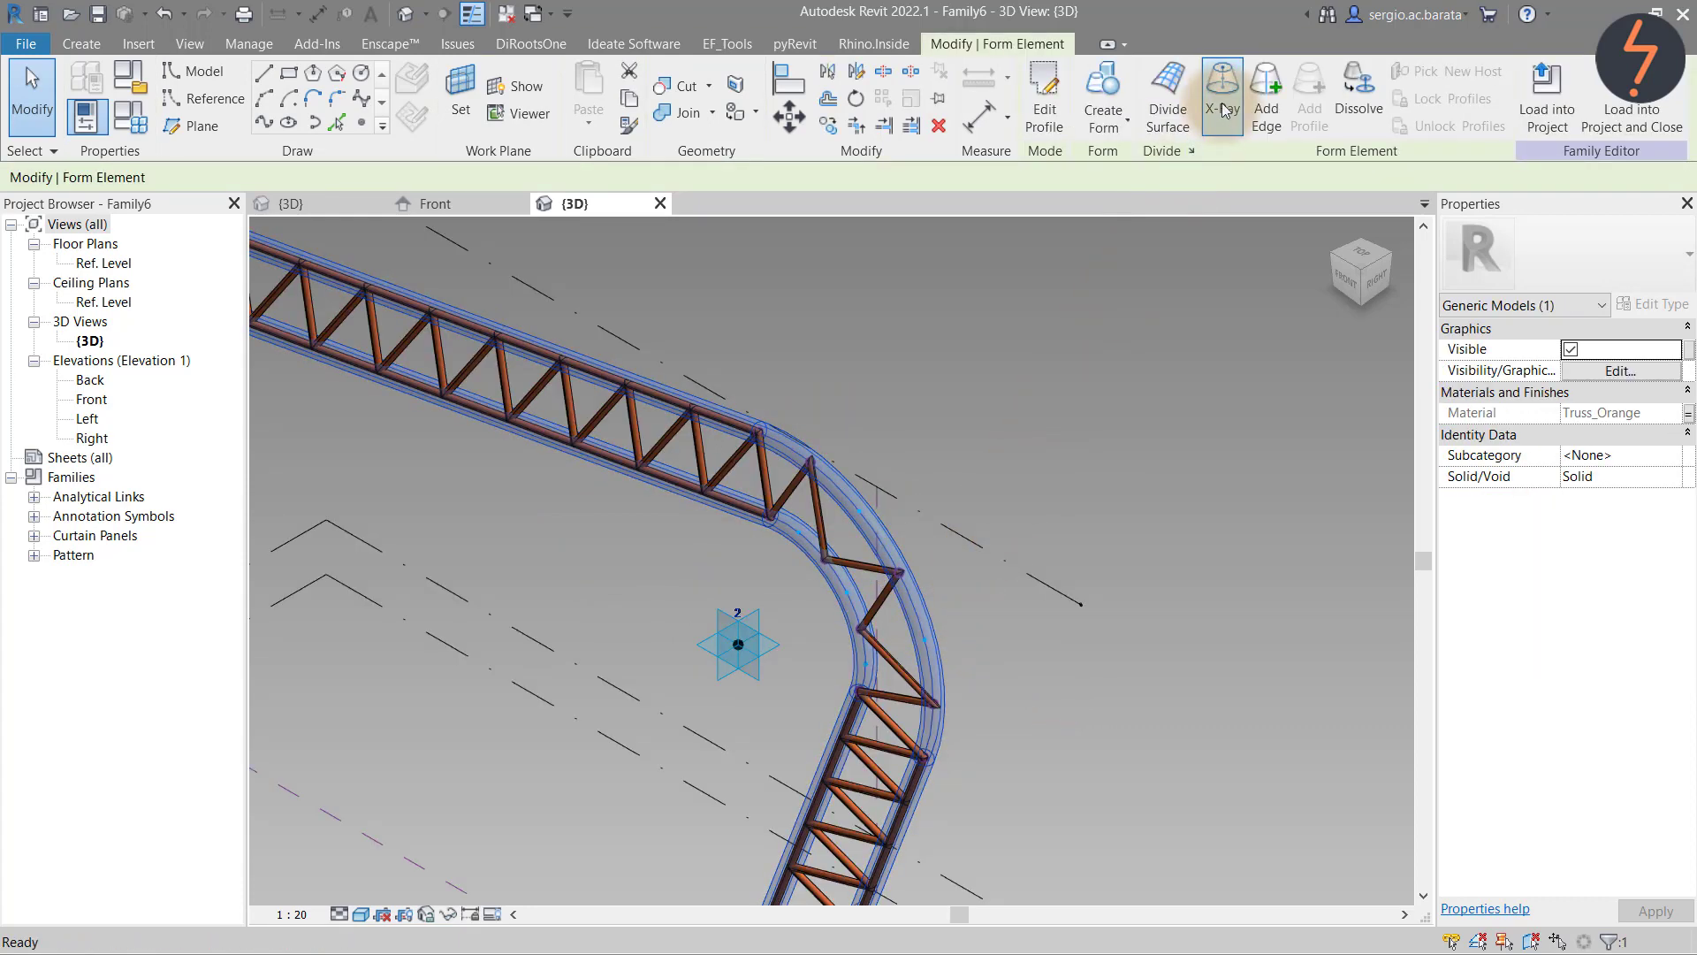
click(1119, 336)
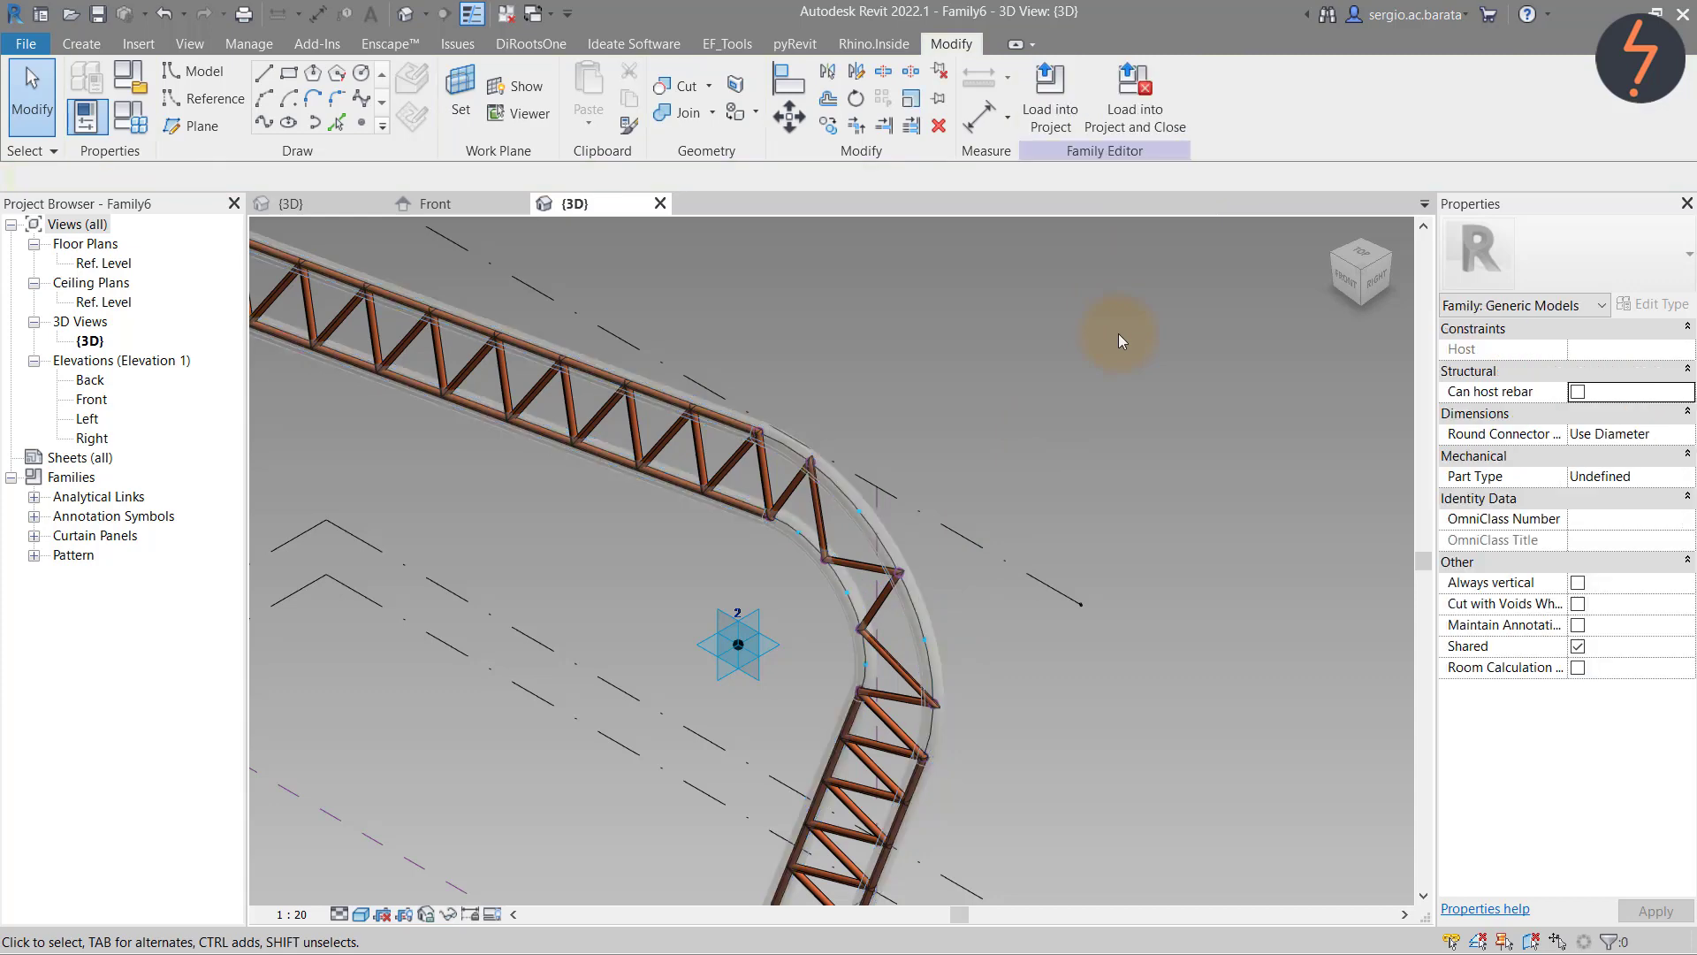
Place a reference point on the middle divided-path node of the bend's inner chord and delete adaptive point 2 inside the bend
click(362, 123)
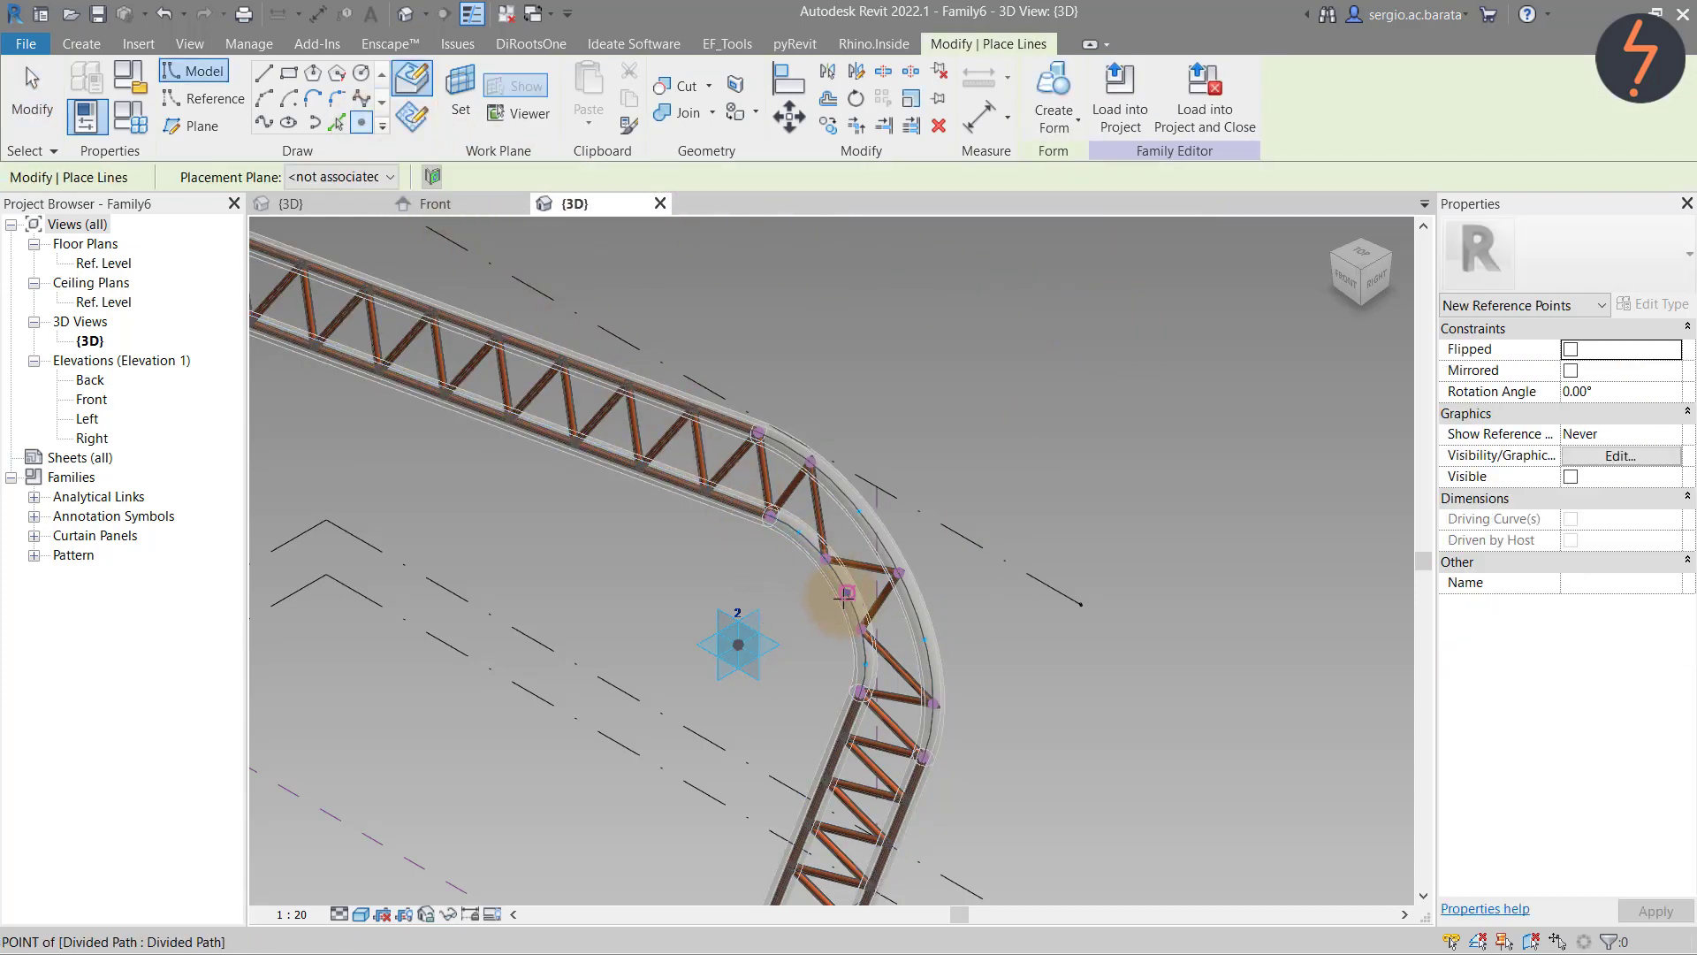
key(Escape)
key(Escape)
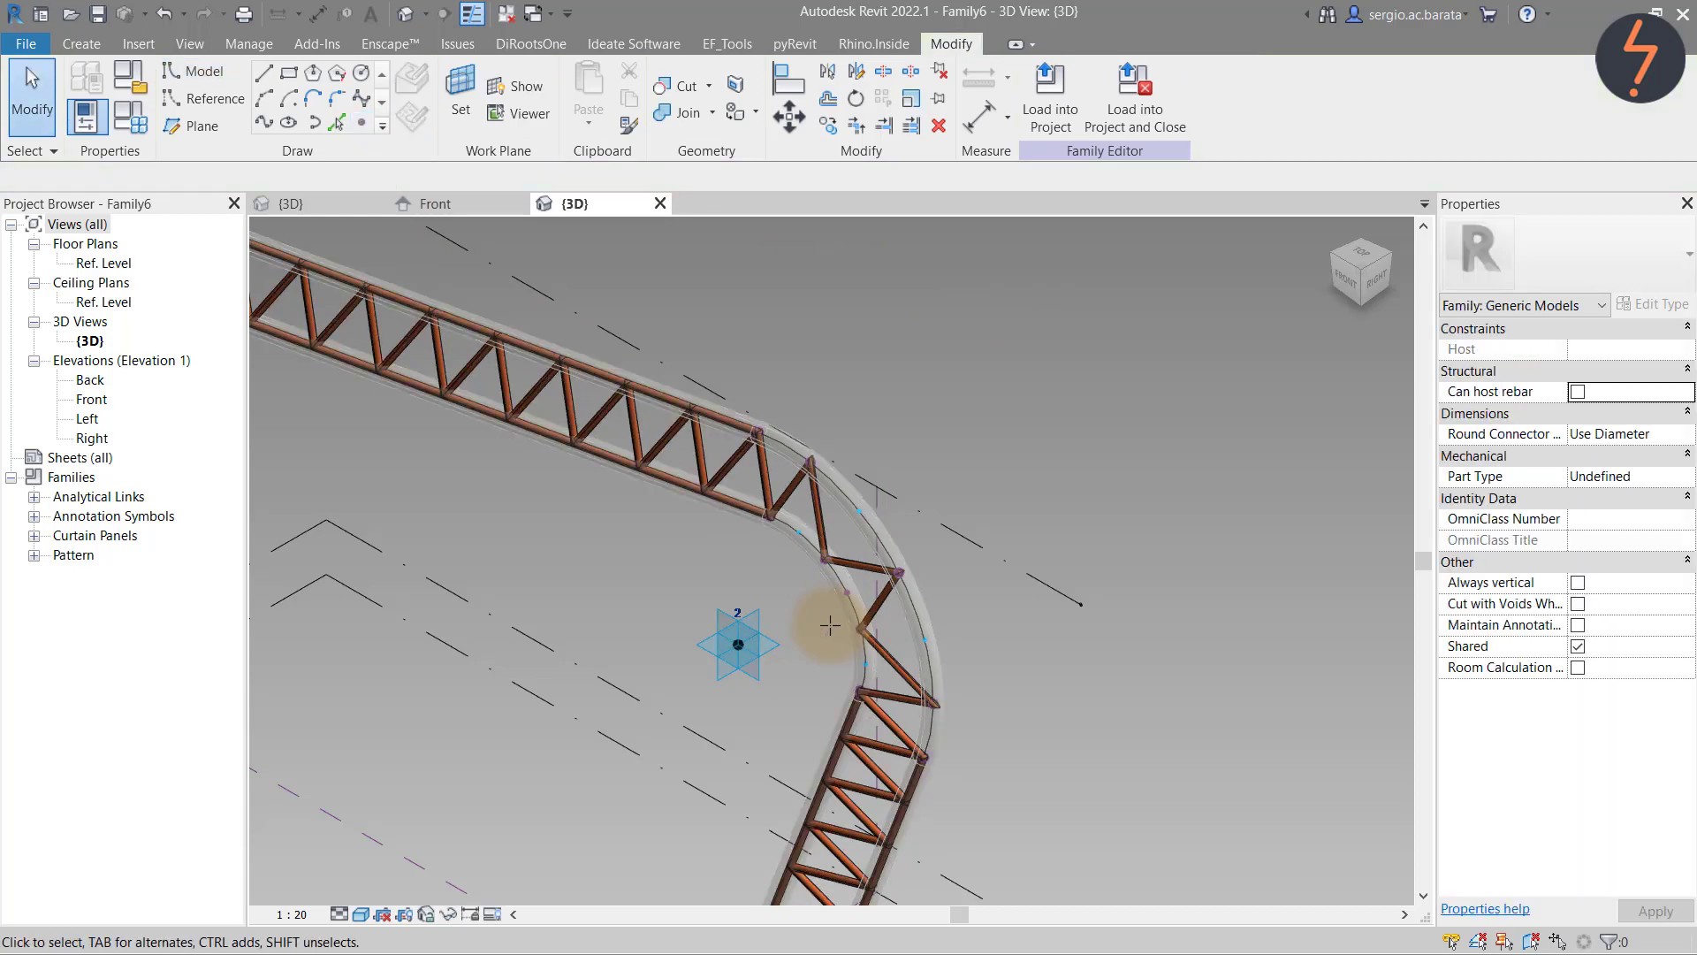
click(772, 649)
key(Escape)
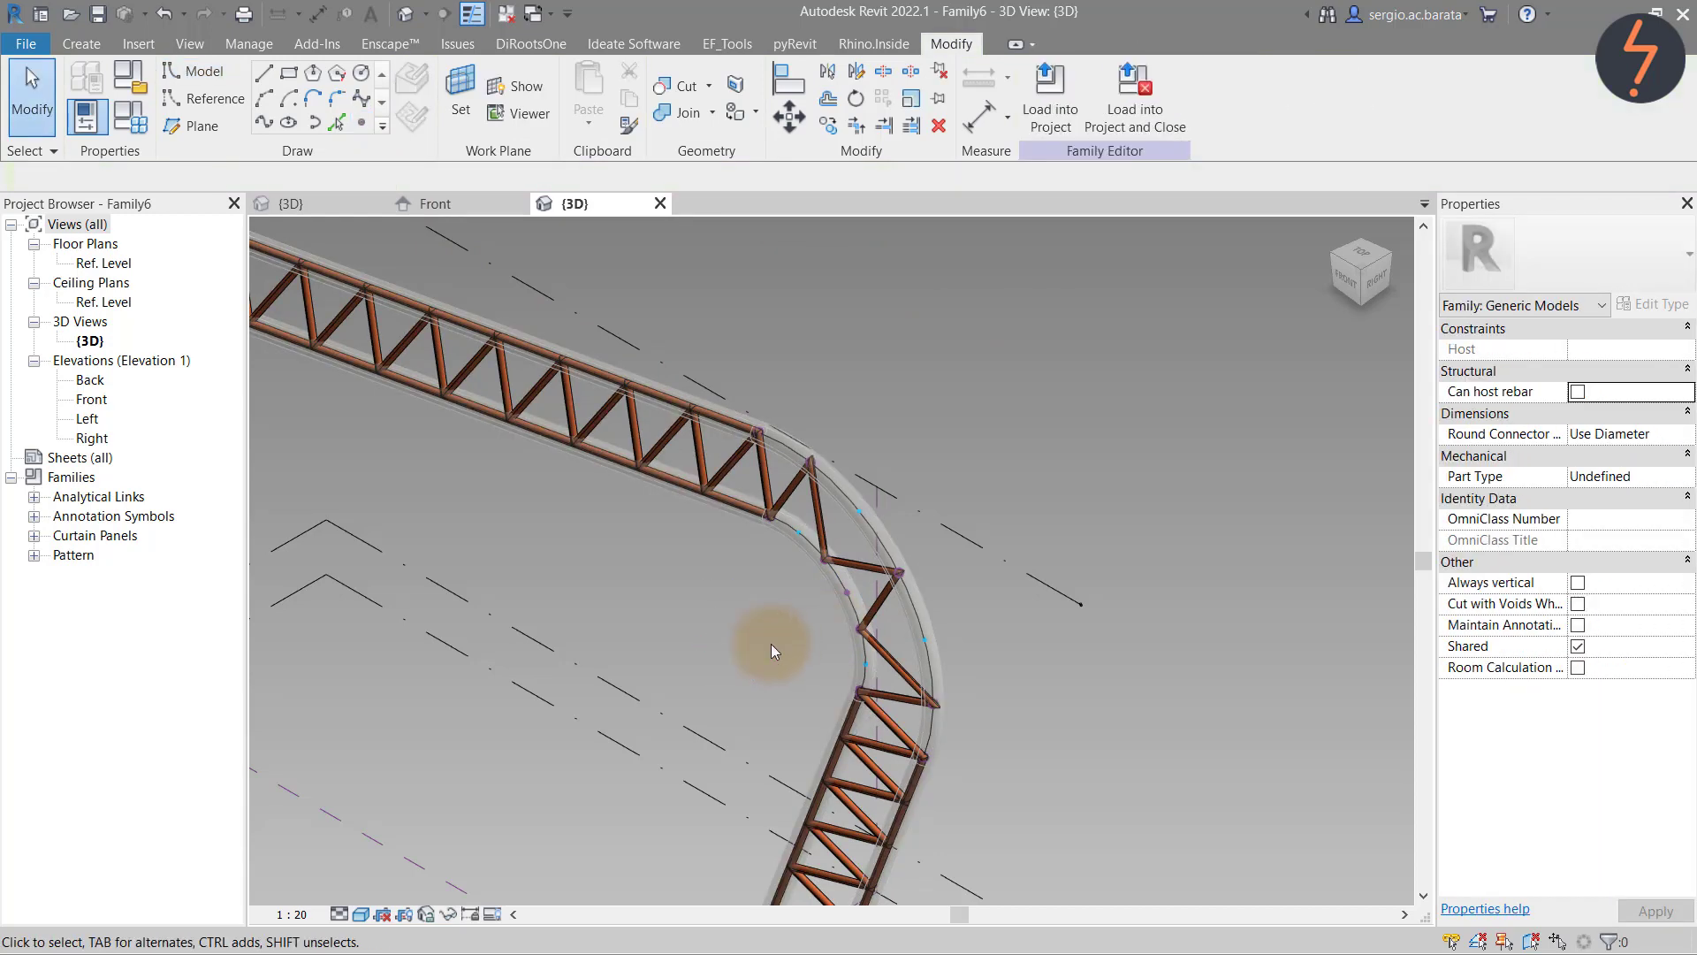
Make the reference point on the bend's inner chord adaptive and set its number to 2
right_click(721, 550)
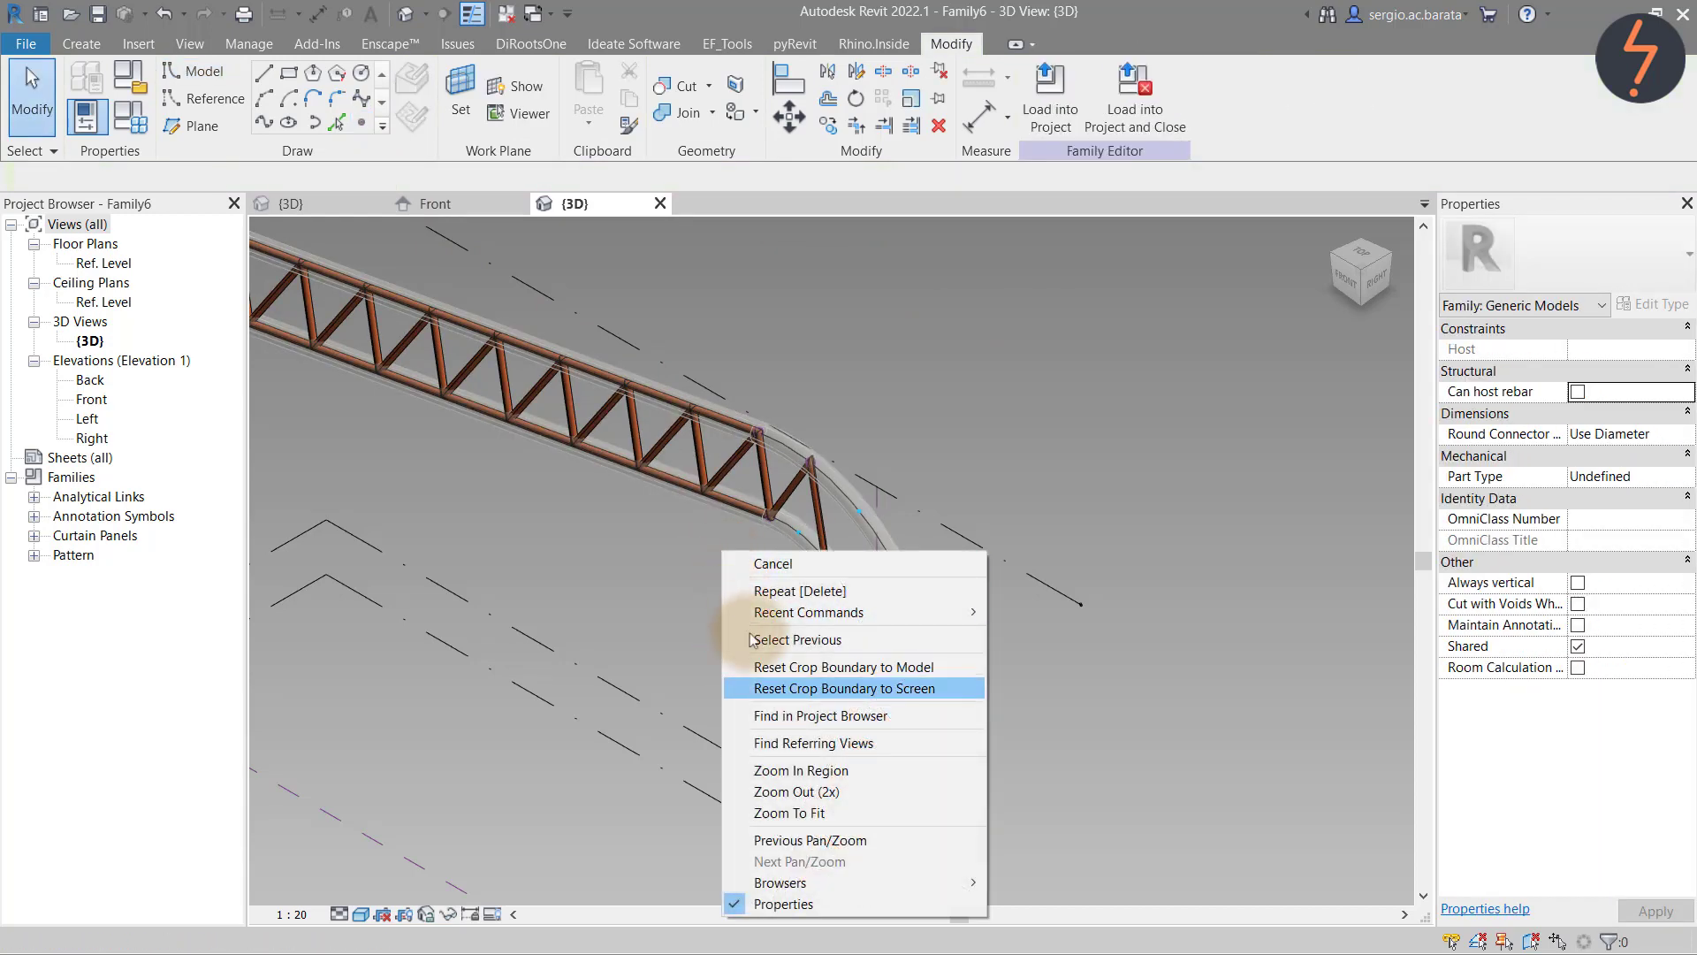
click(803, 771)
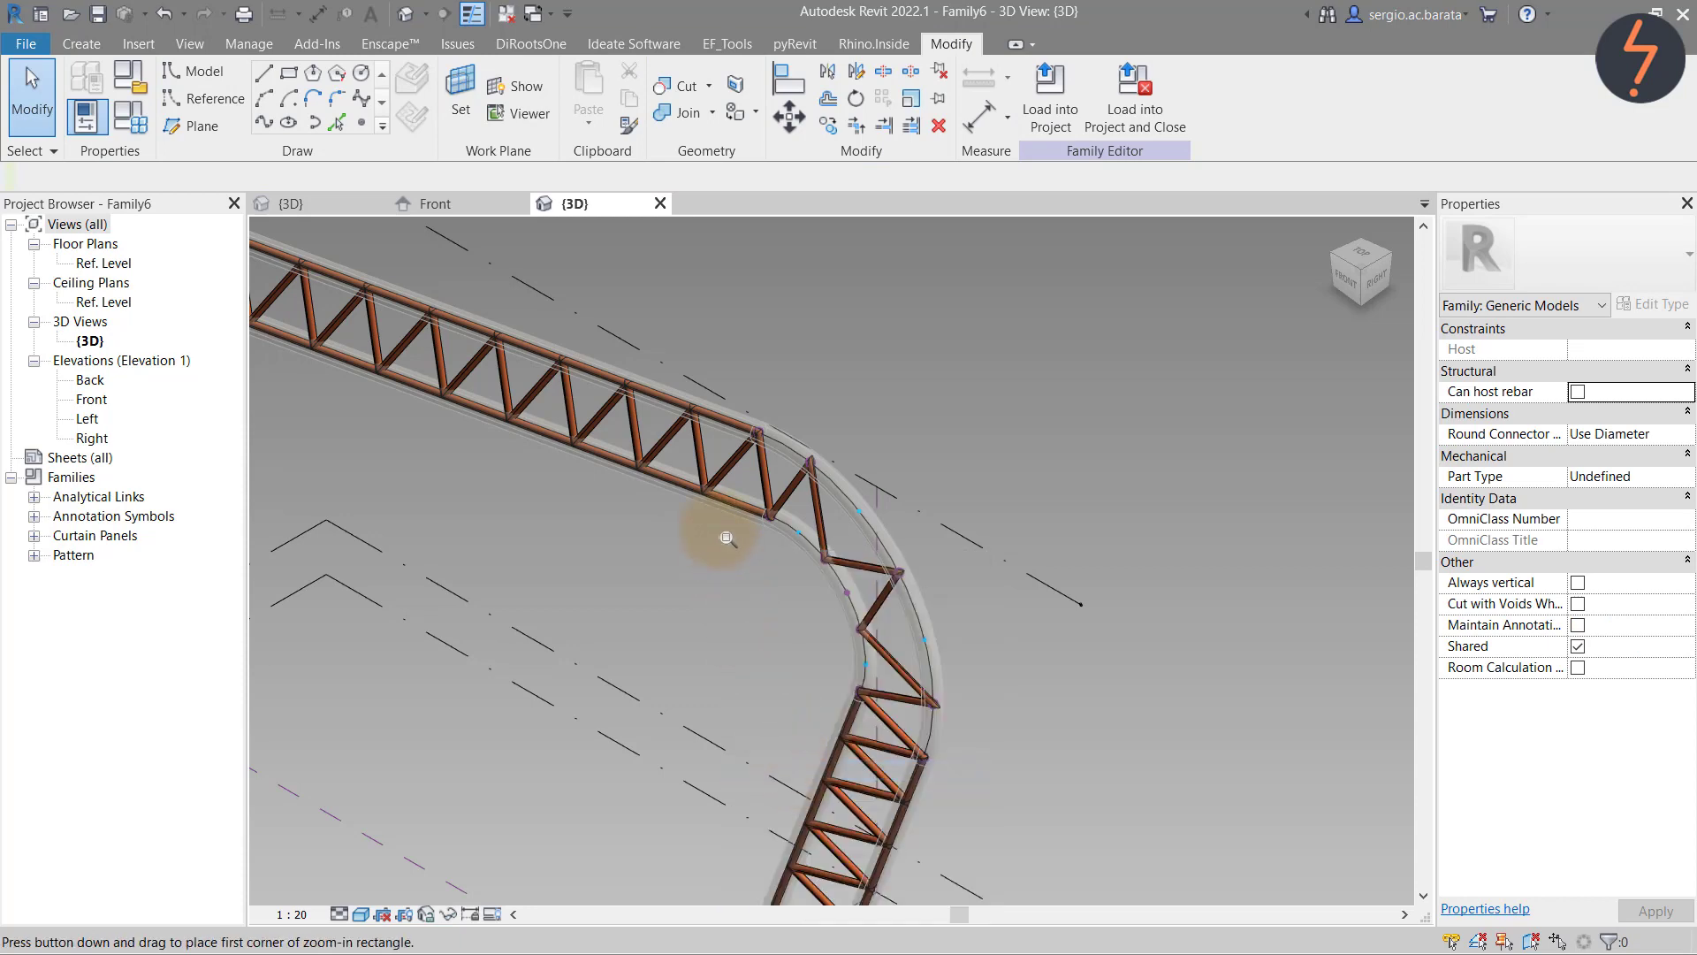
drag(723, 535, 997, 692)
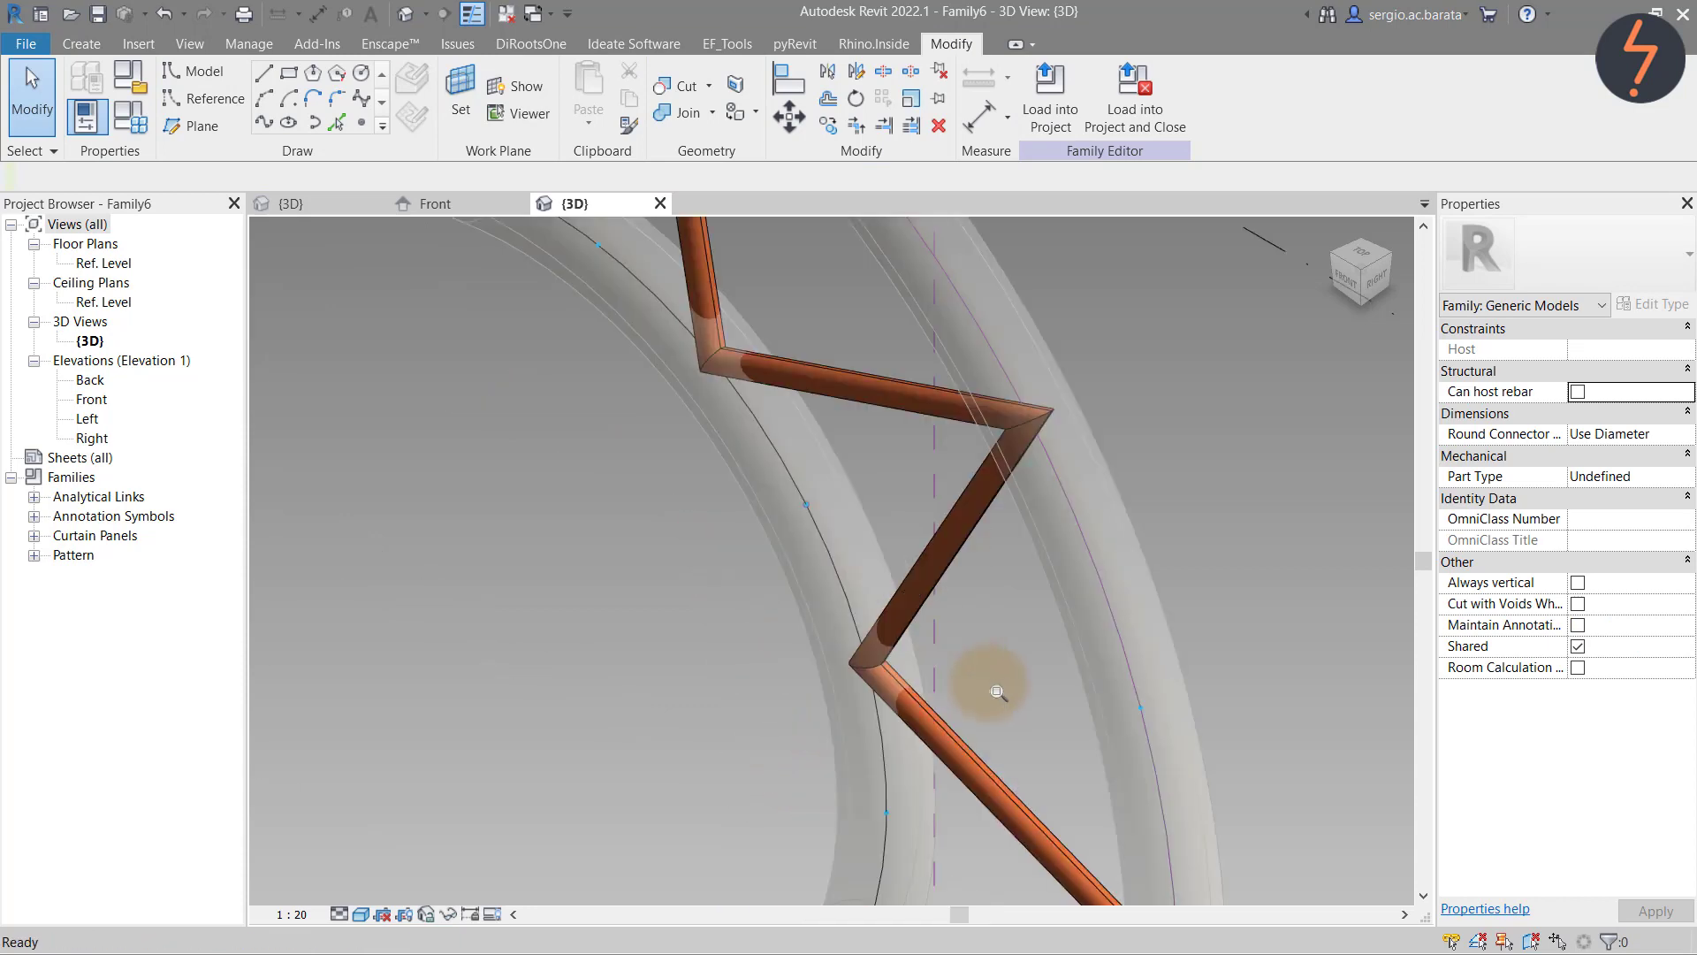
click(806, 506)
click(1140, 122)
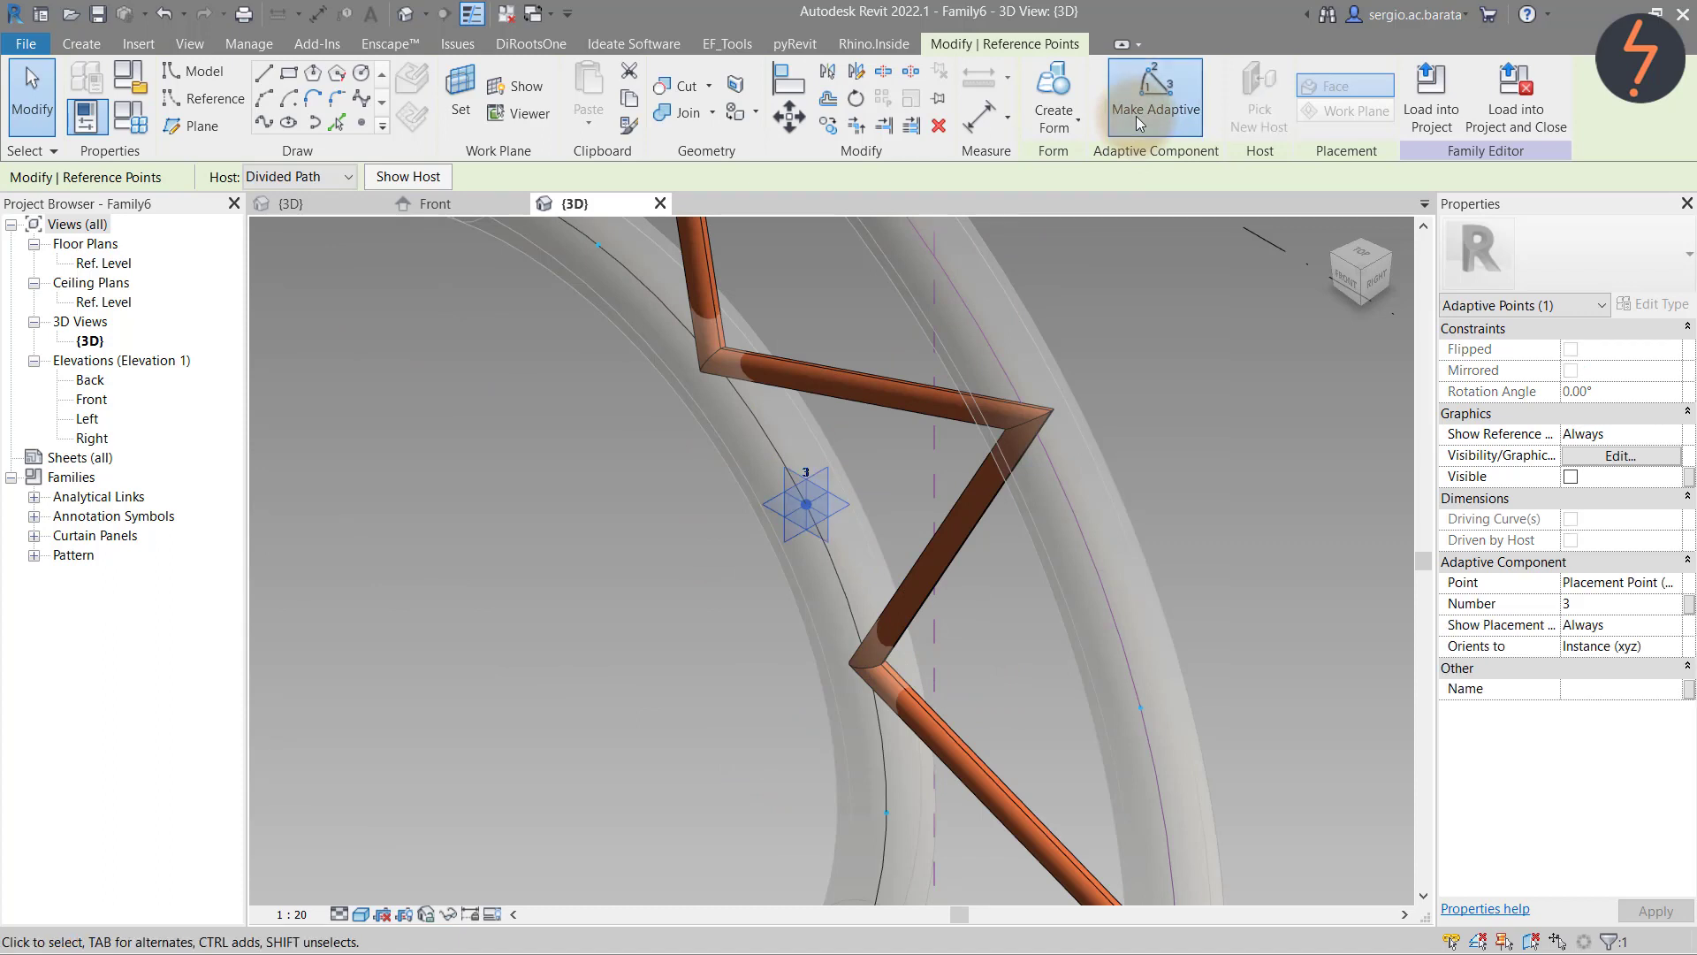
click(761, 490)
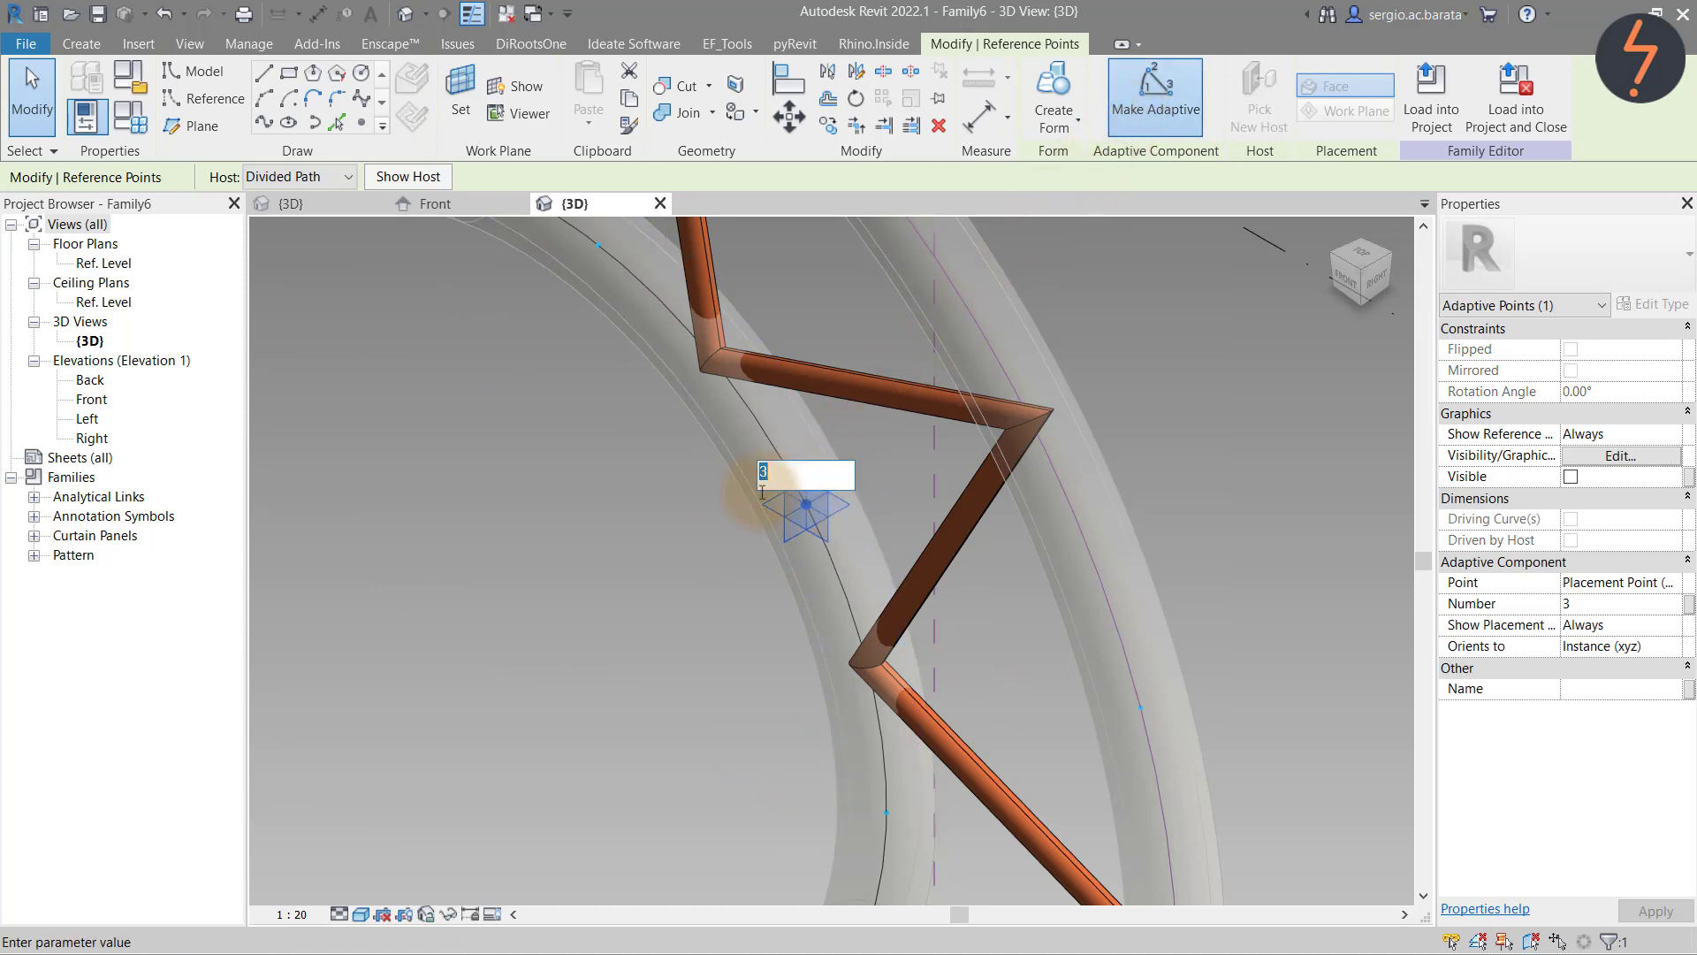
text(2)
key(Return)
Check the whole truss in the 3D and Front views and load Family6 into the Family1 stadium model
right_click(479, 602)
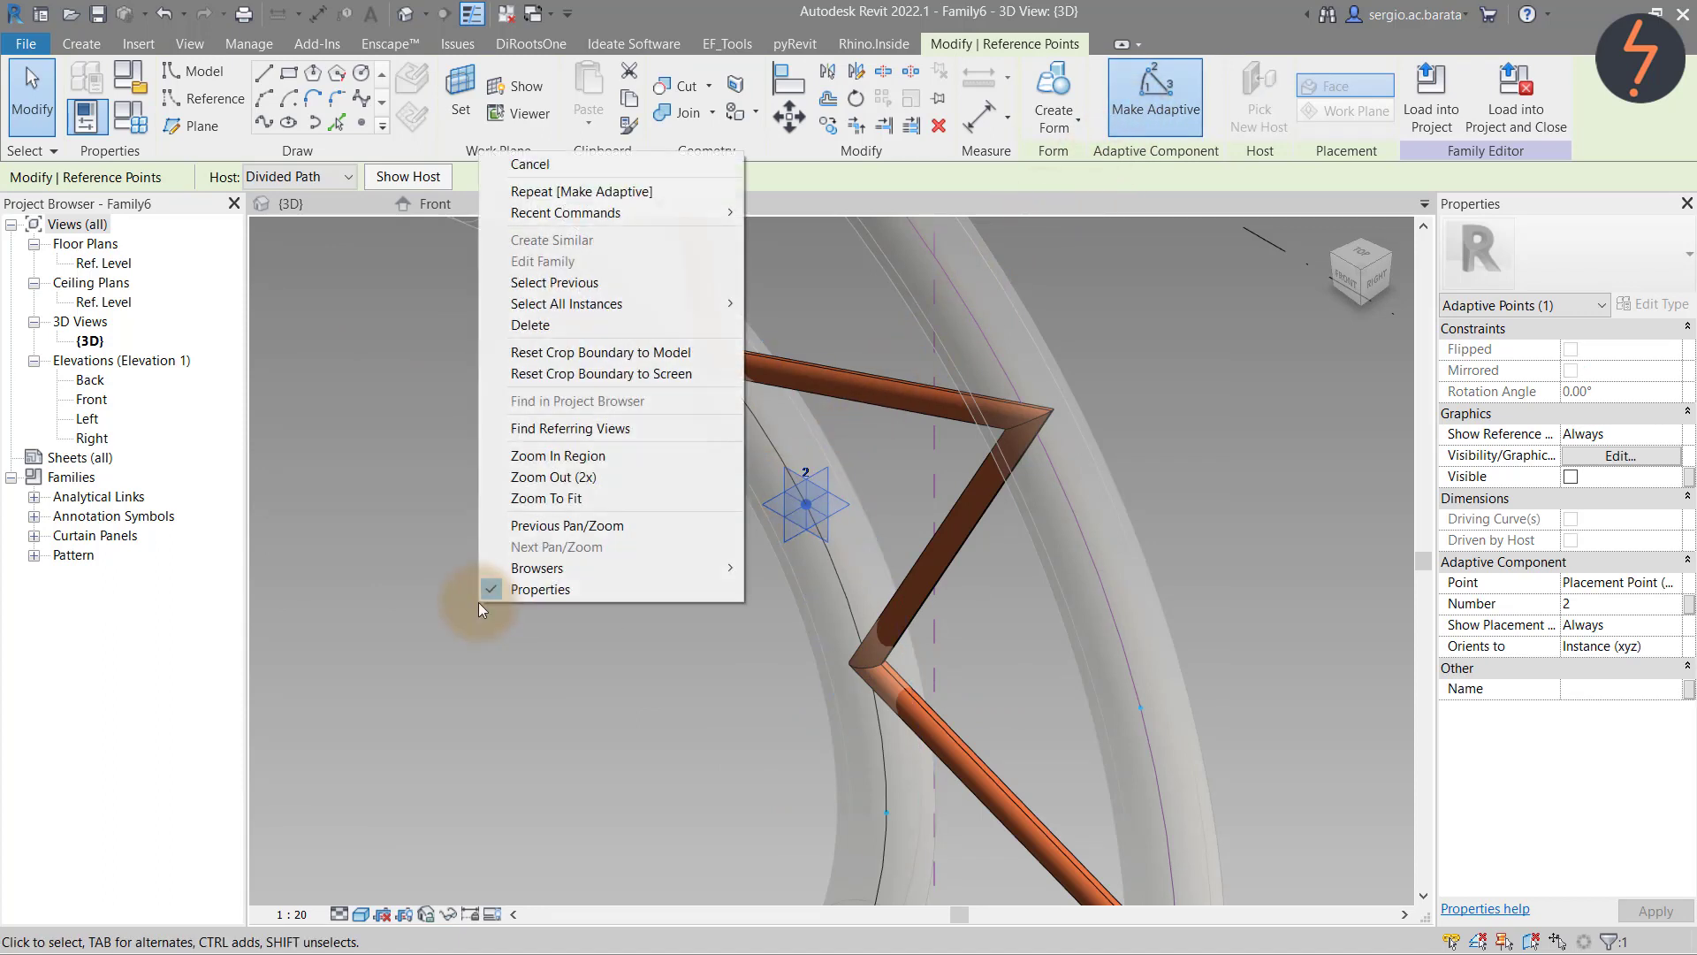
click(531, 498)
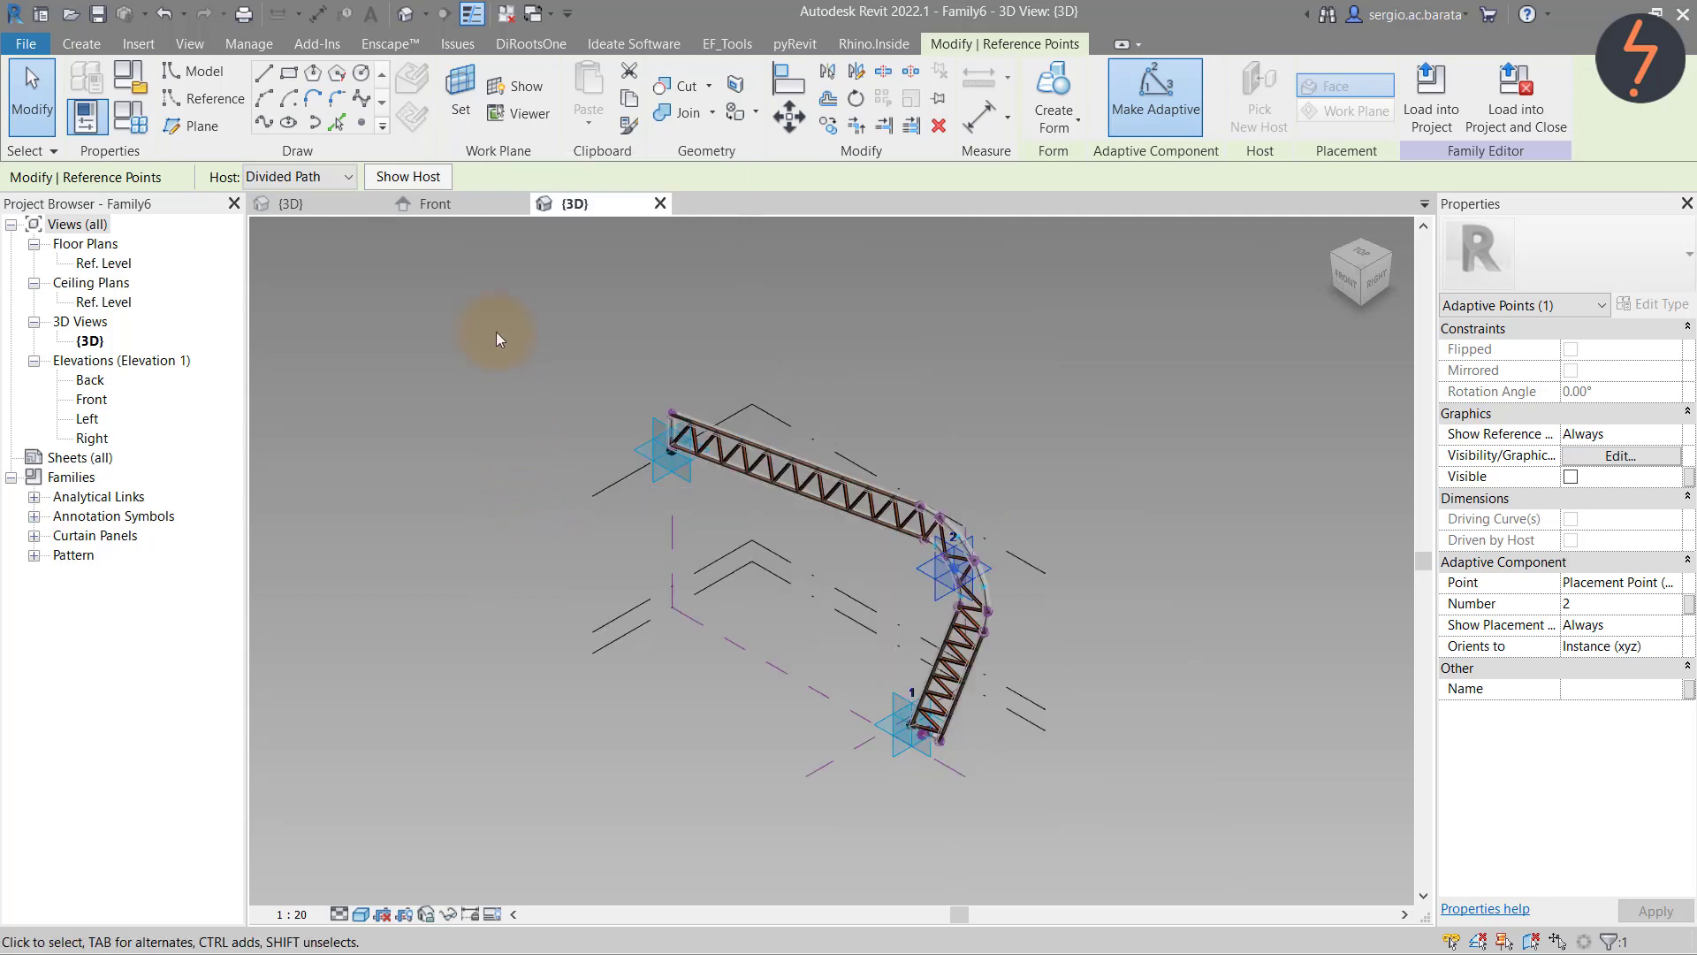
click(469, 201)
key(Escape)
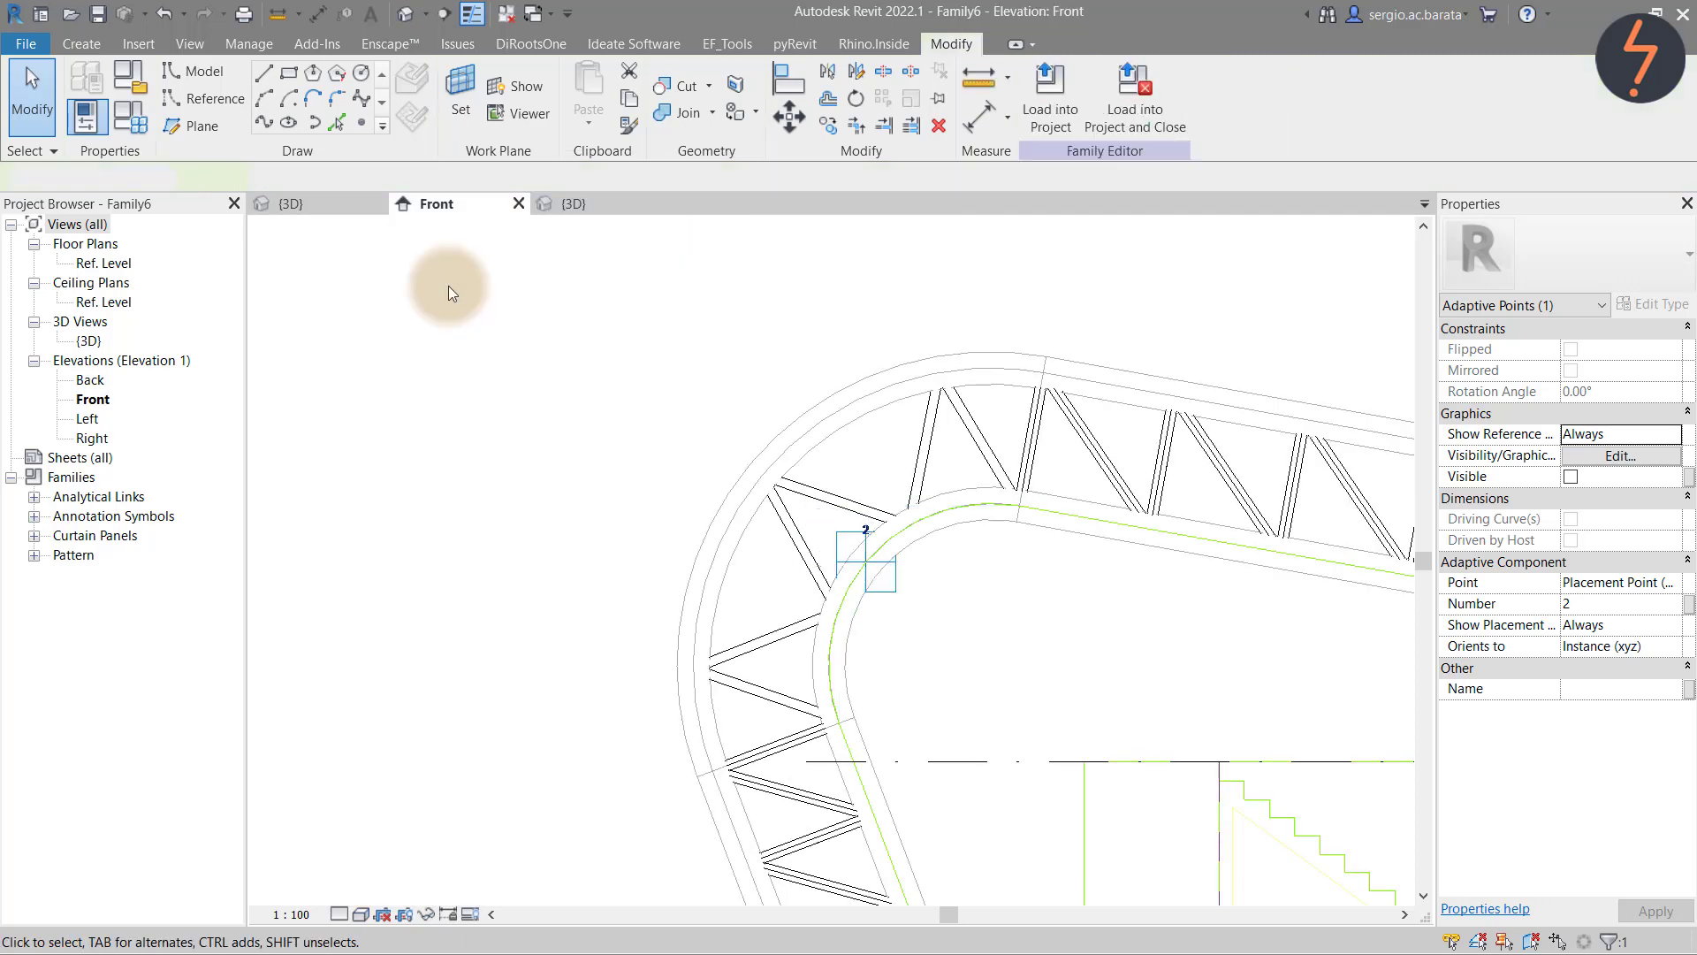
right_click(448, 284)
click(522, 472)
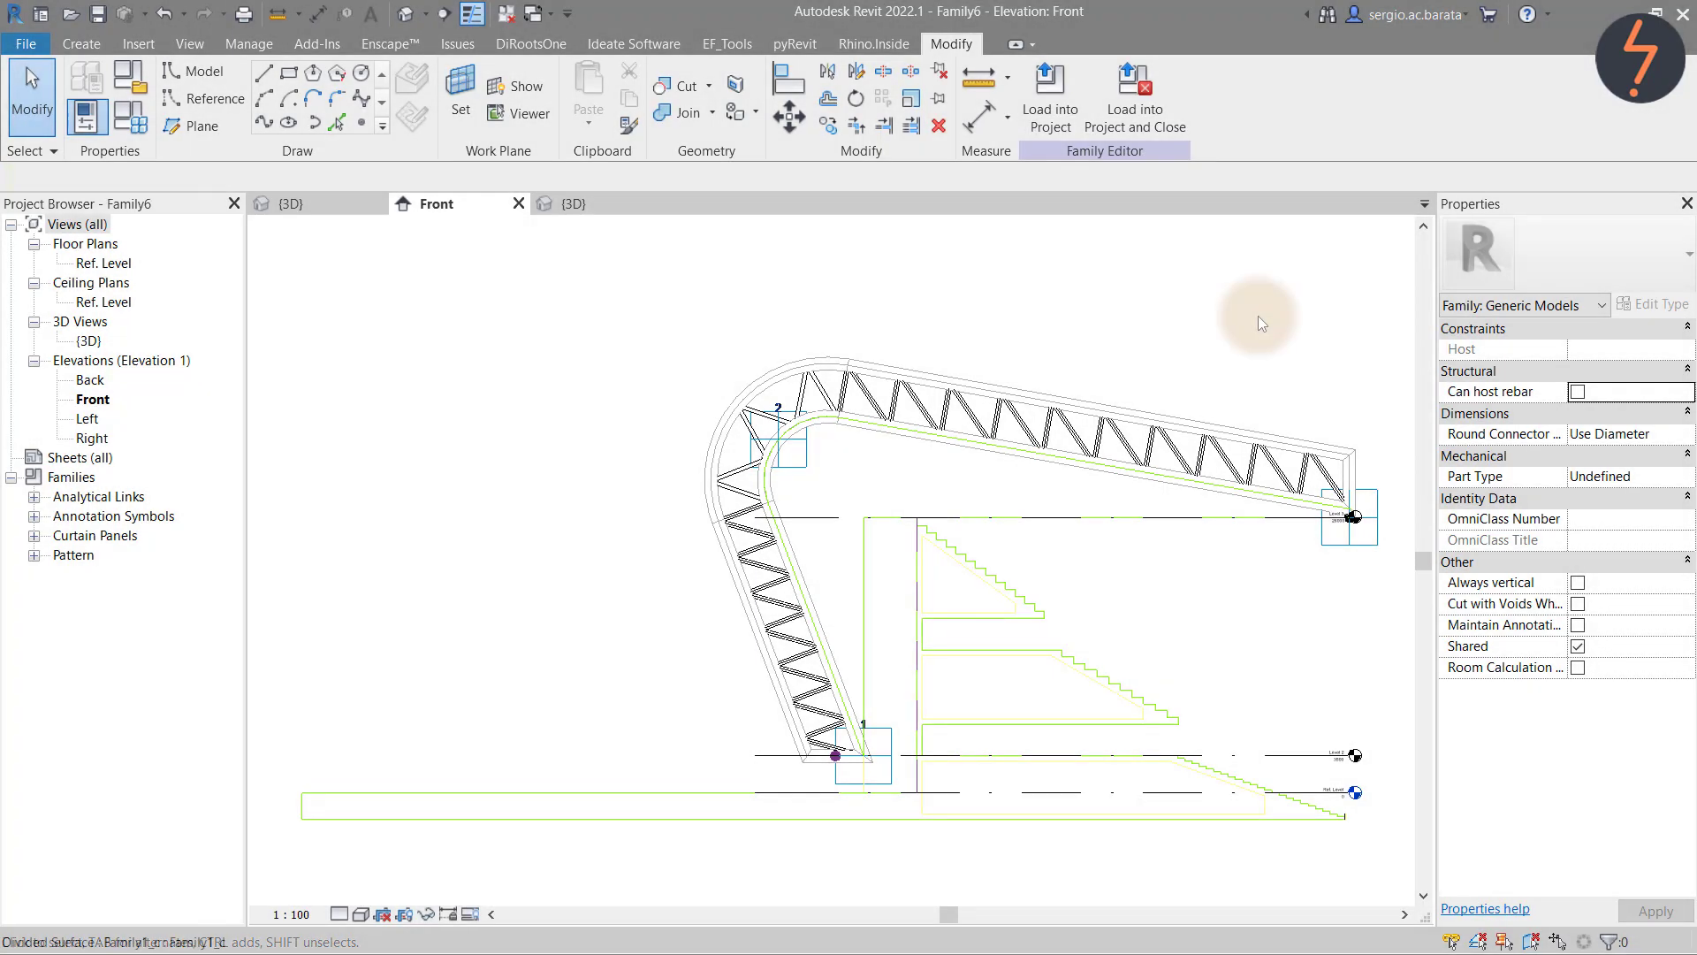
click(1071, 115)
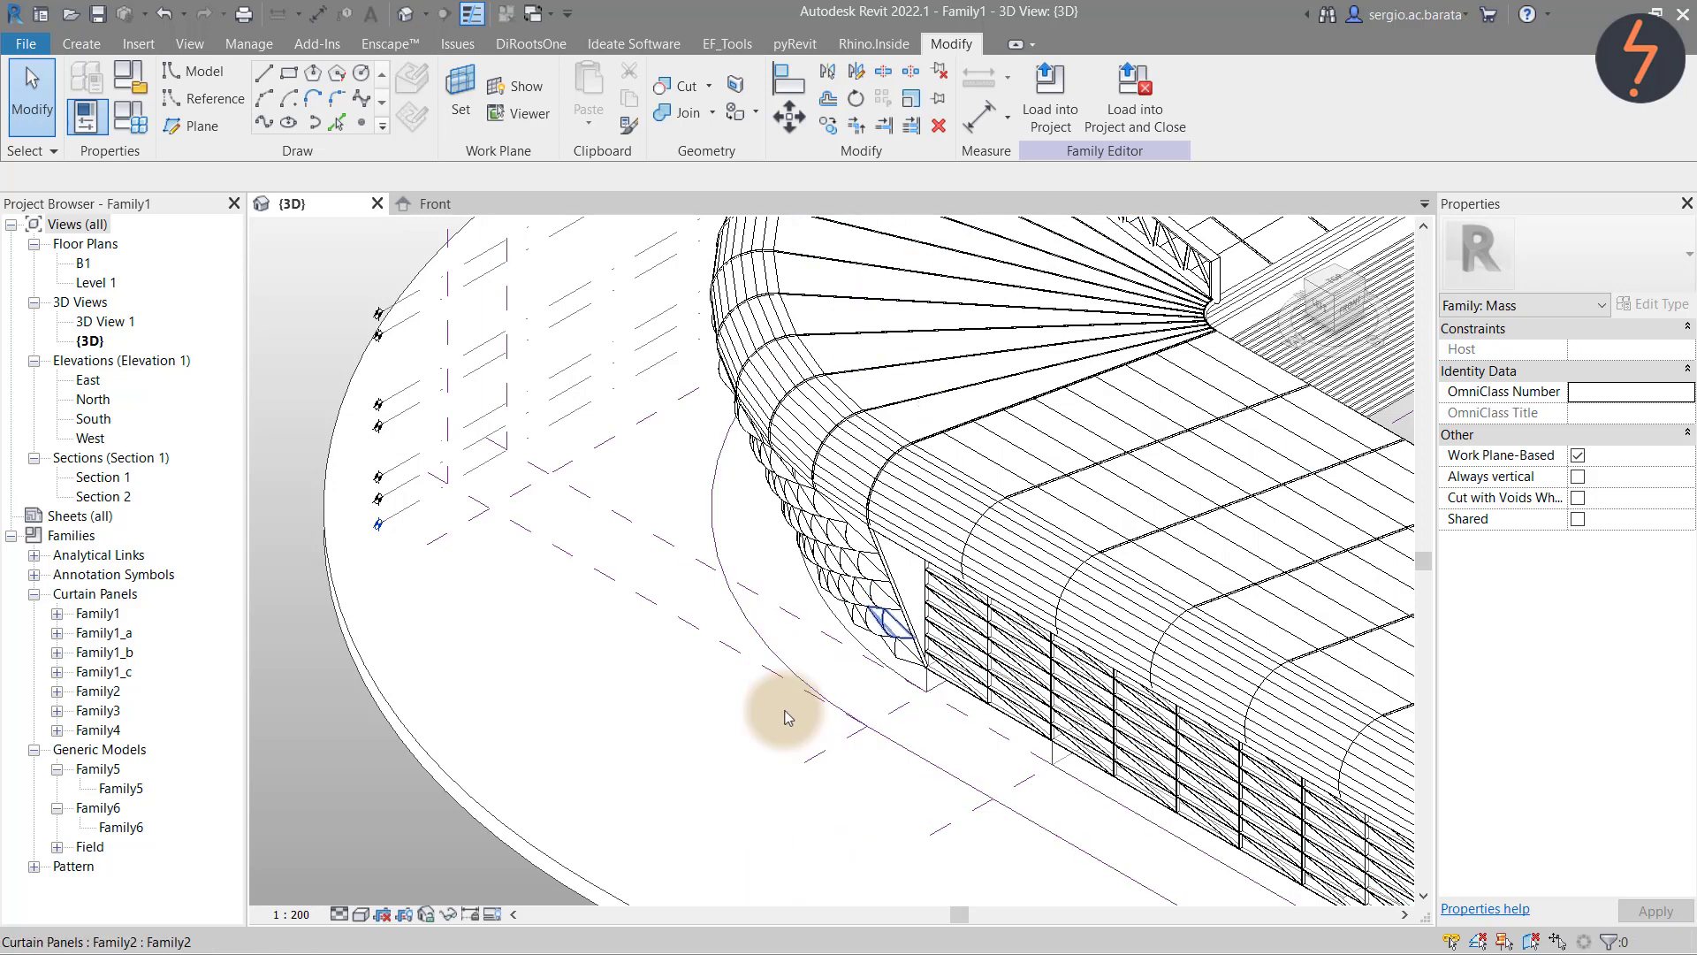
Turn on node display for the Family1_b divided surface on the stadium's slanted outer side
click(913, 629)
click(895, 573)
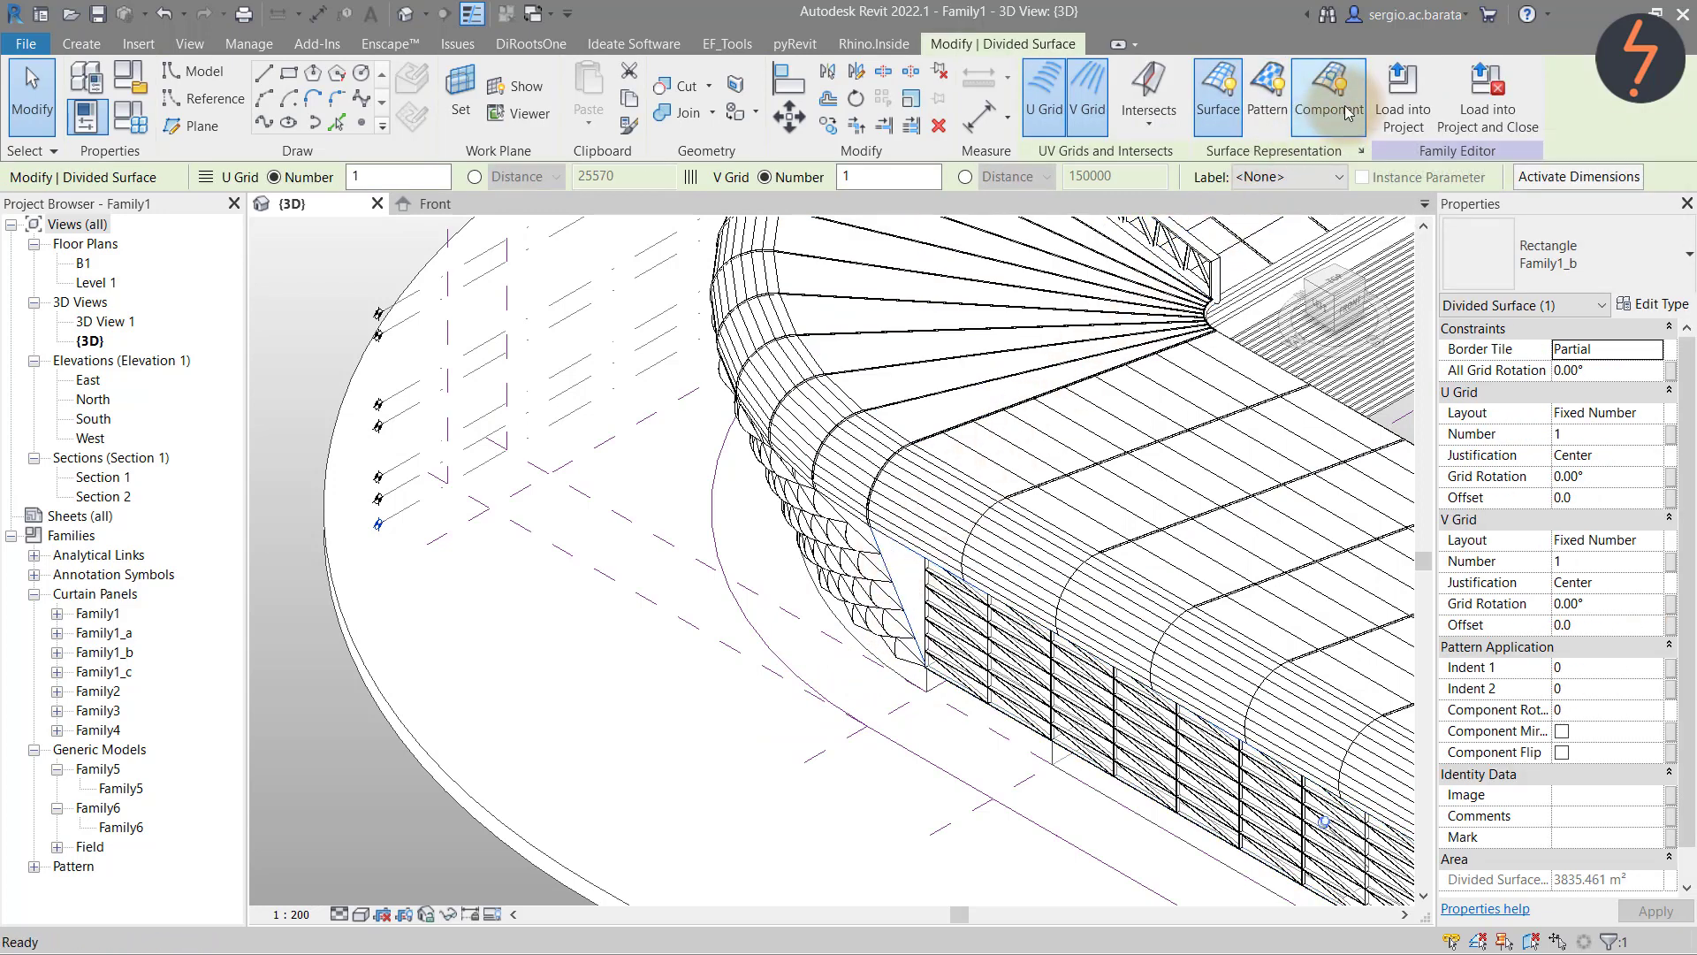
click(1361, 151)
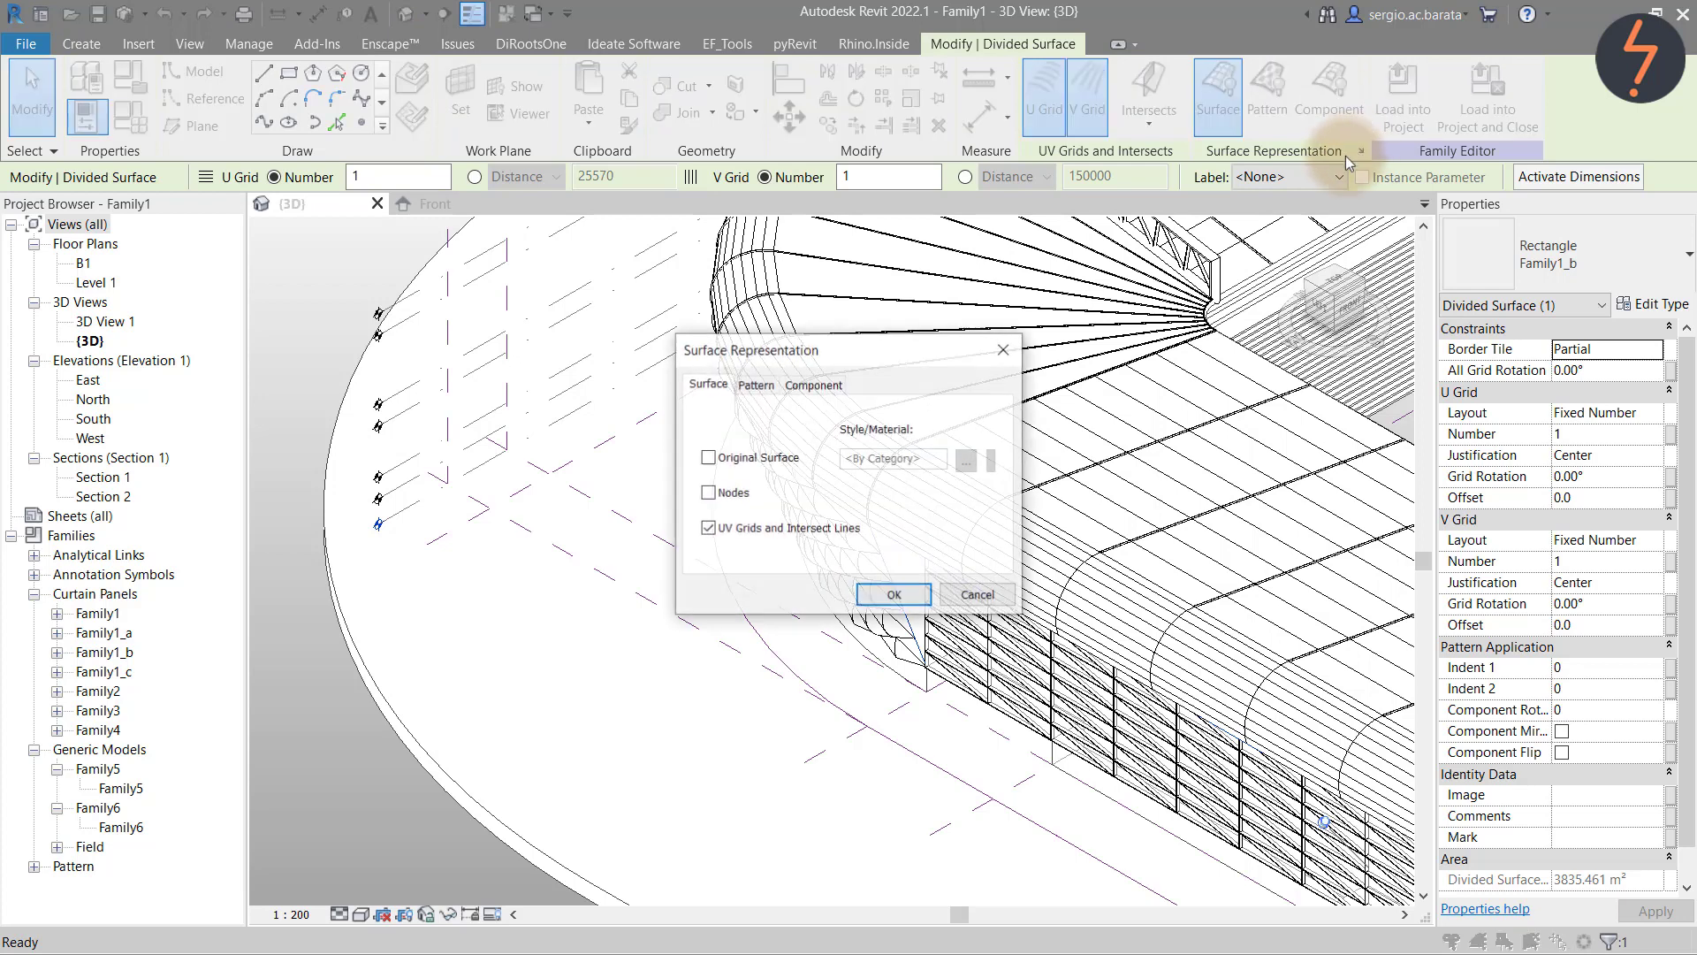
click(739, 497)
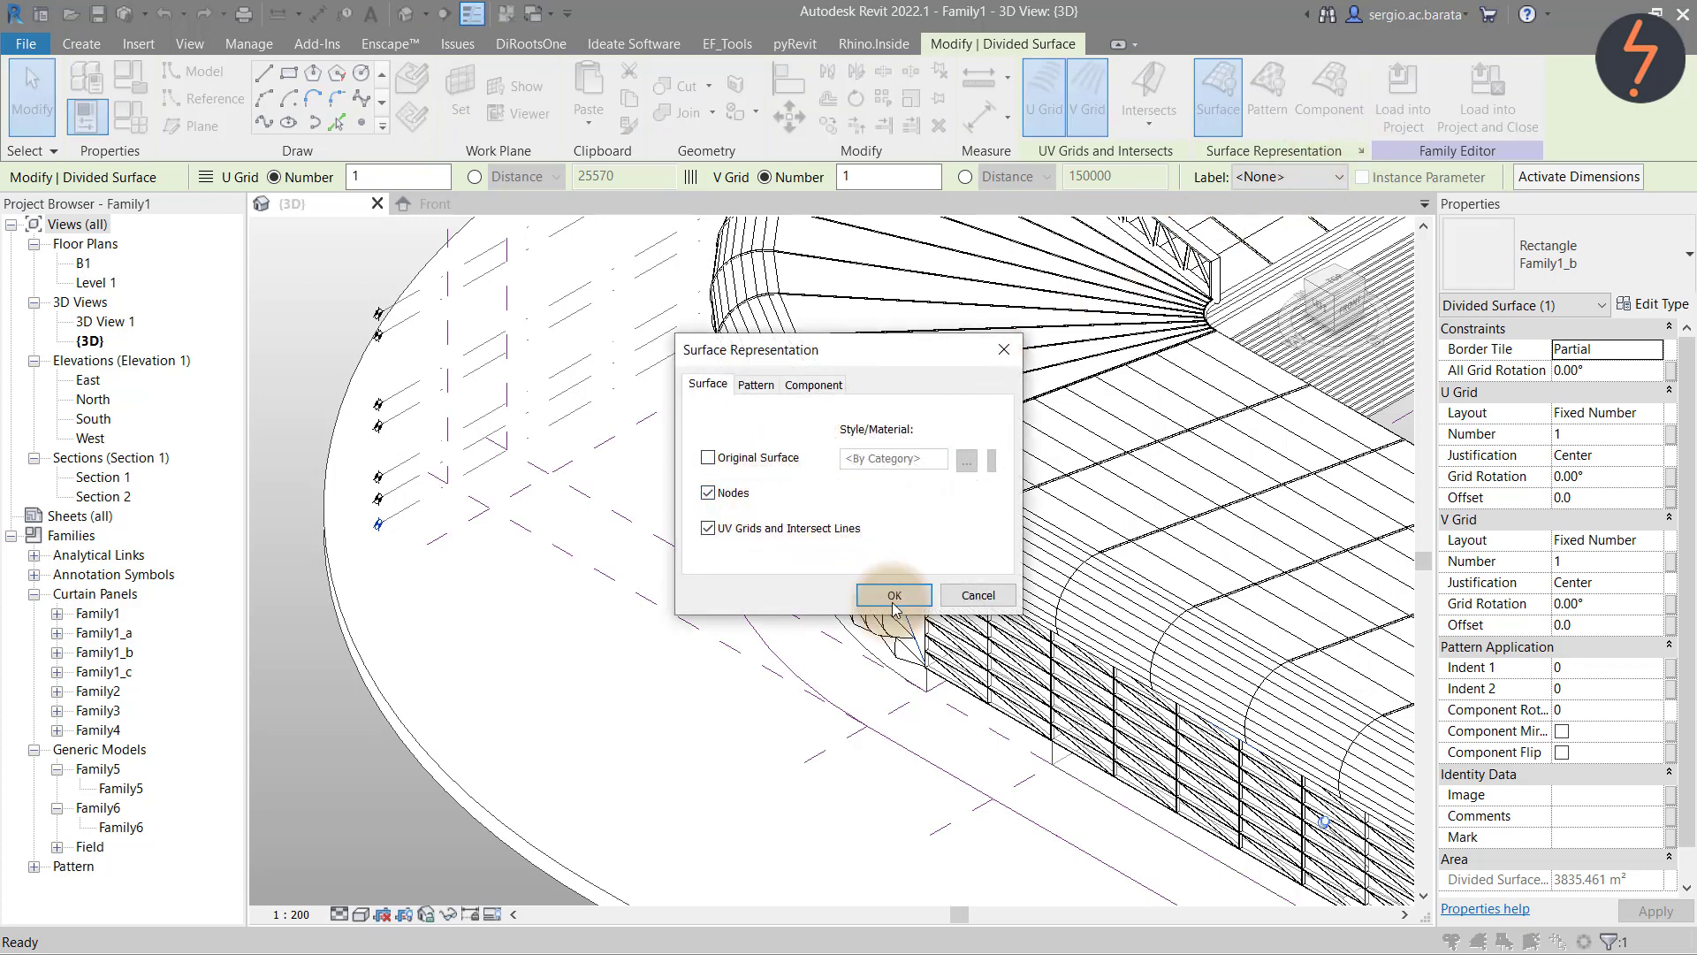
click(893, 595)
Switch the 3D view to Wireframe and show the surface grid of the flat roof's divided surface
click(361, 914)
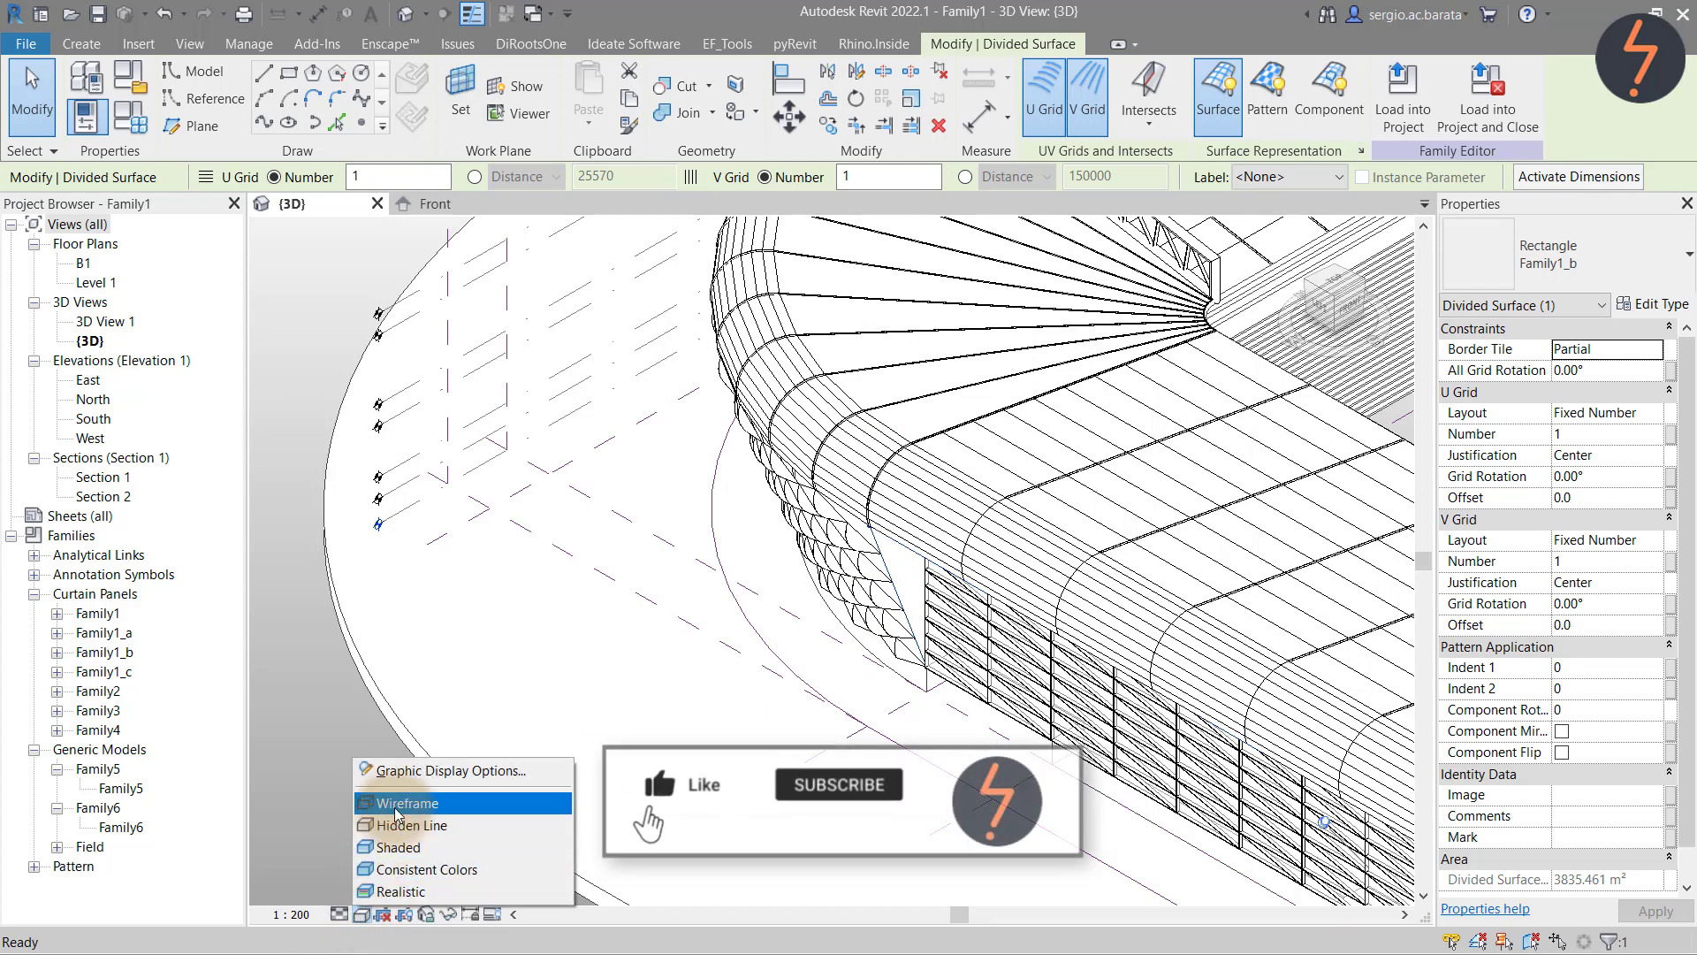
click(395, 803)
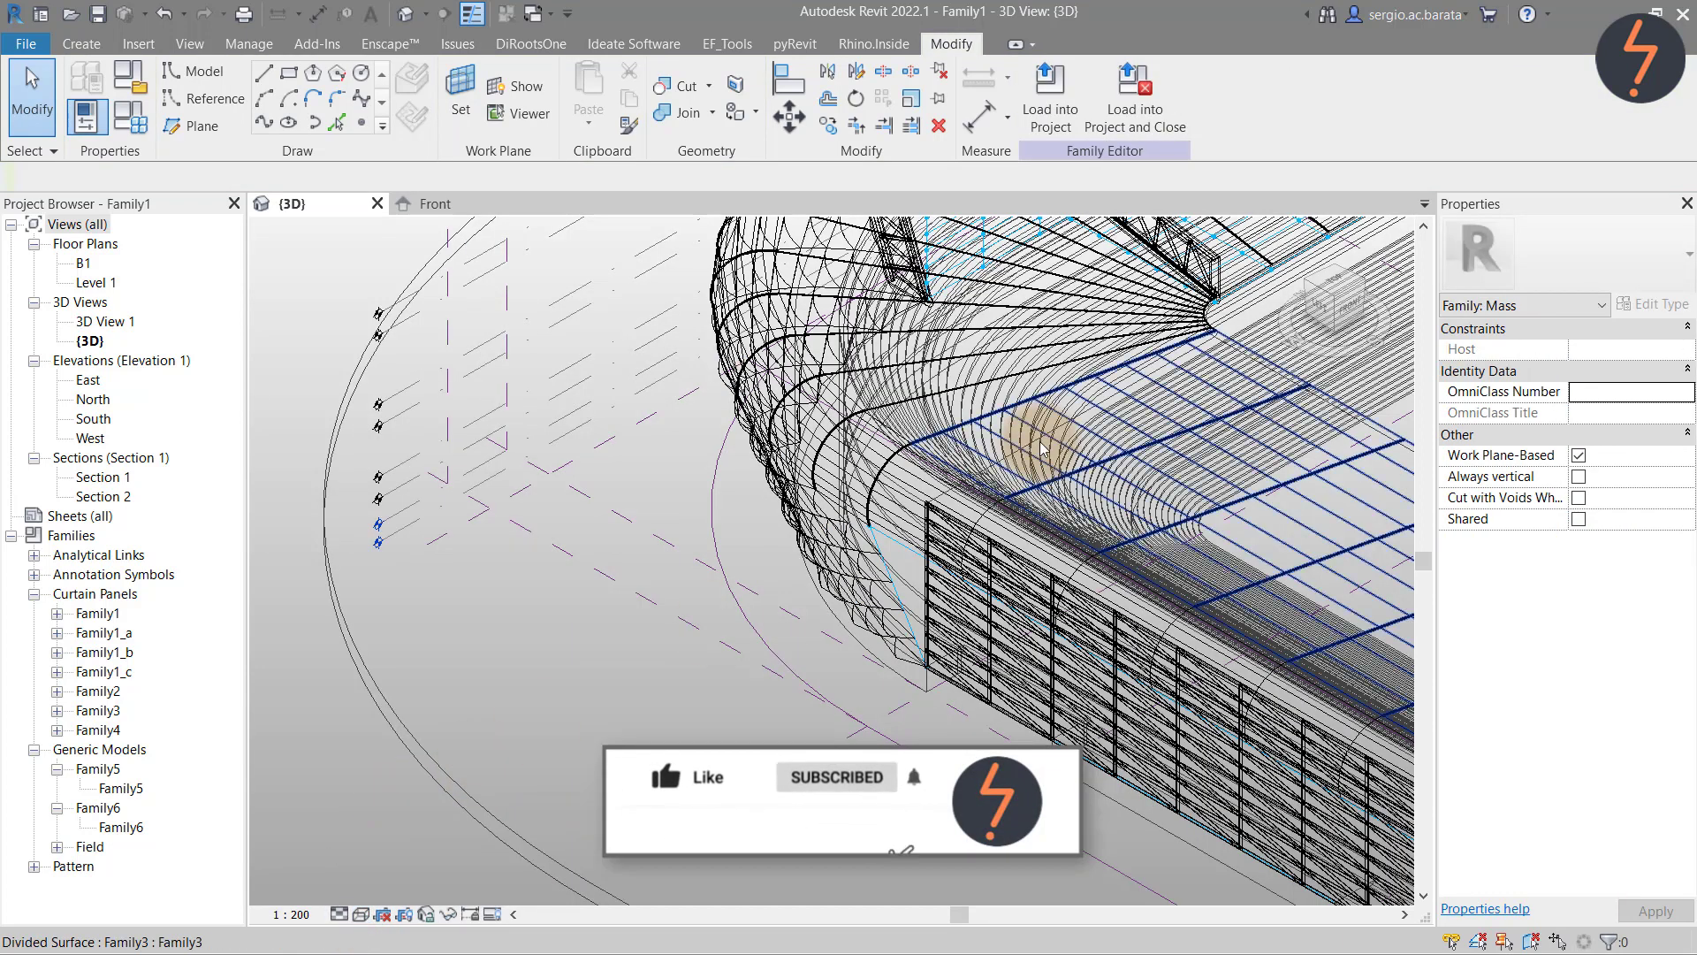
click(1043, 448)
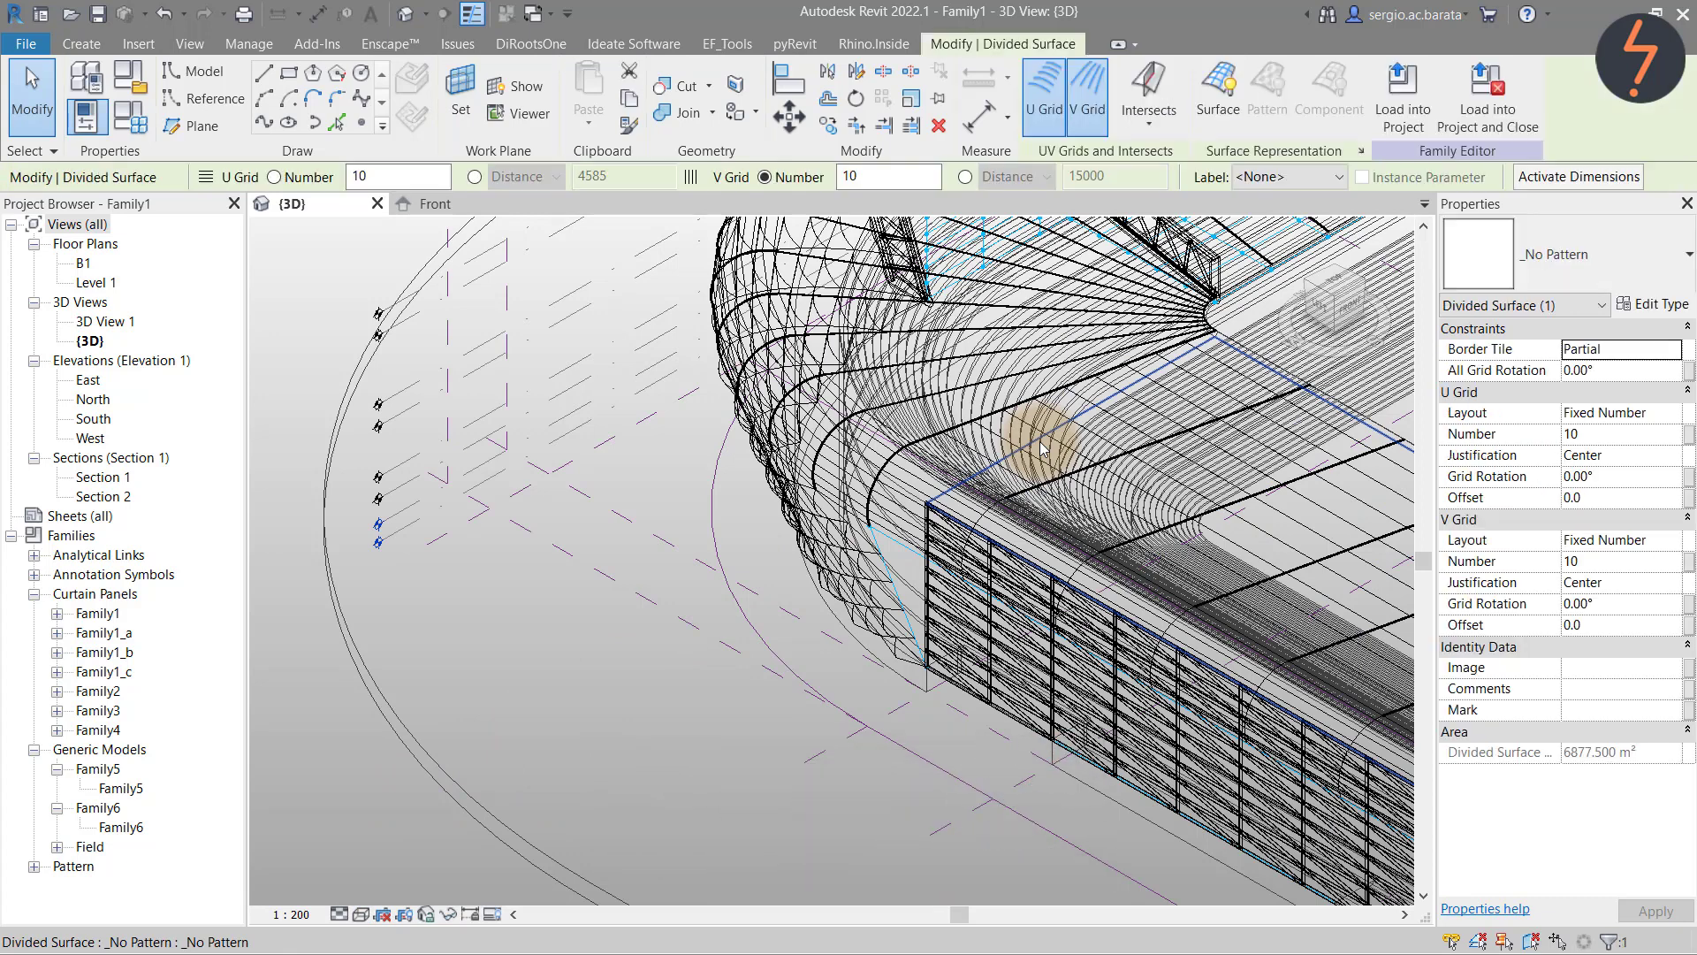
click(1214, 124)
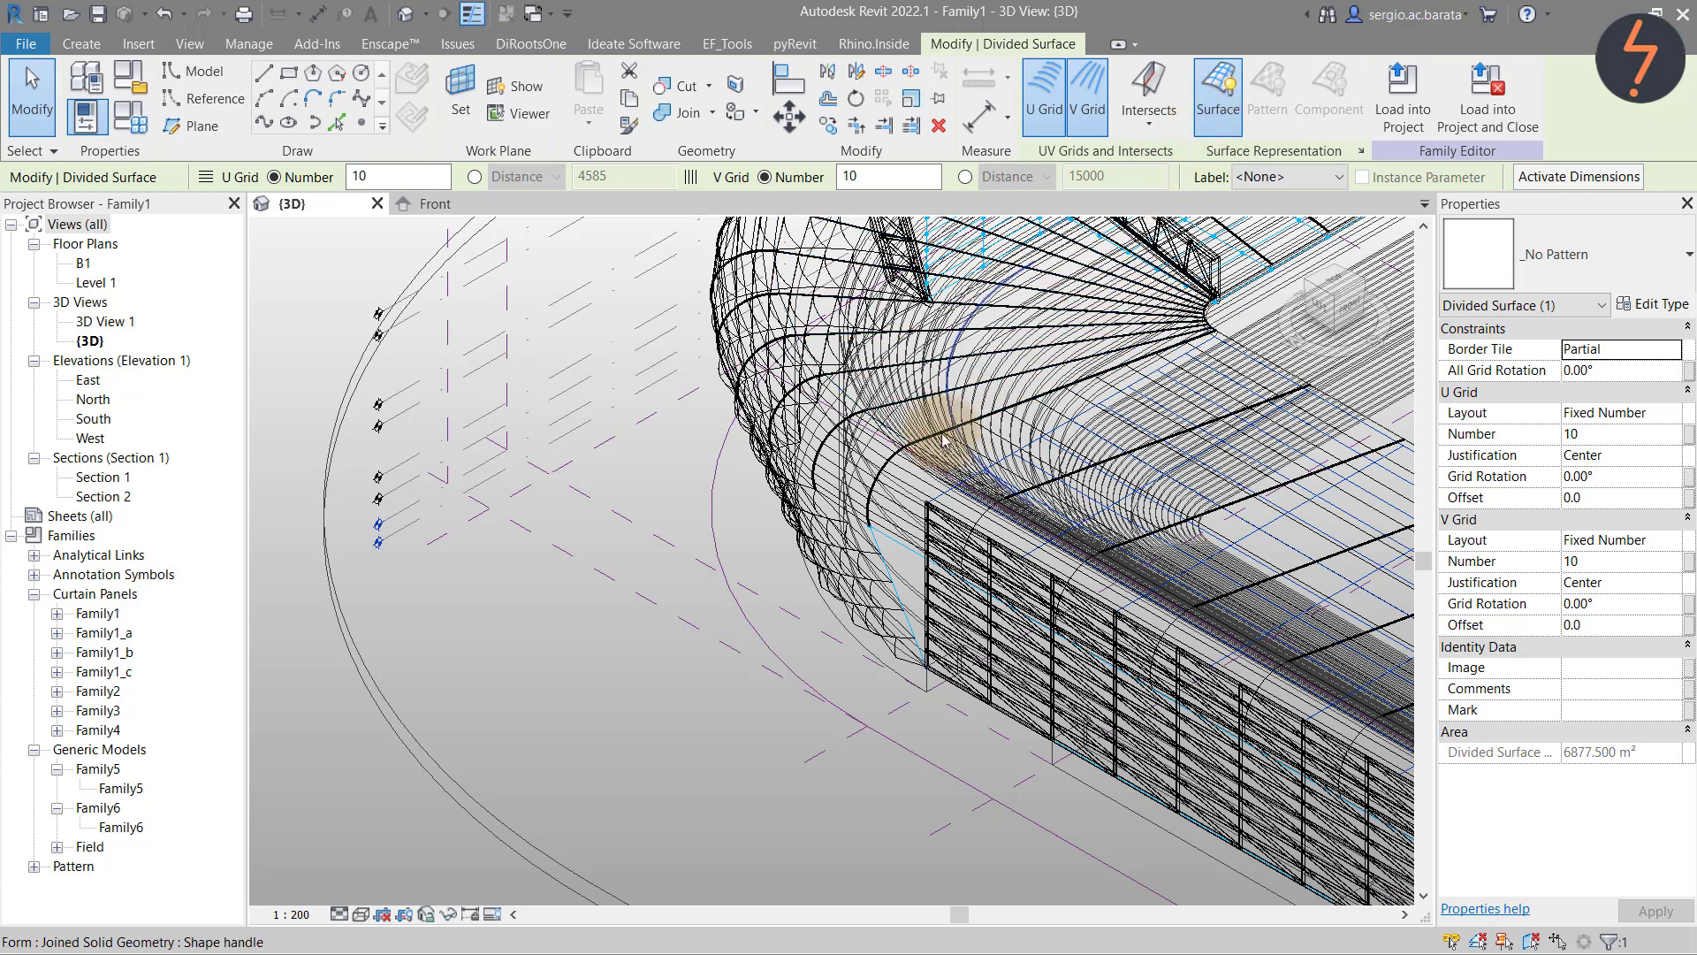
Set the curved Family3 divided surface to show its component and surface grid with nodes, and hide its pattern
click(913, 478)
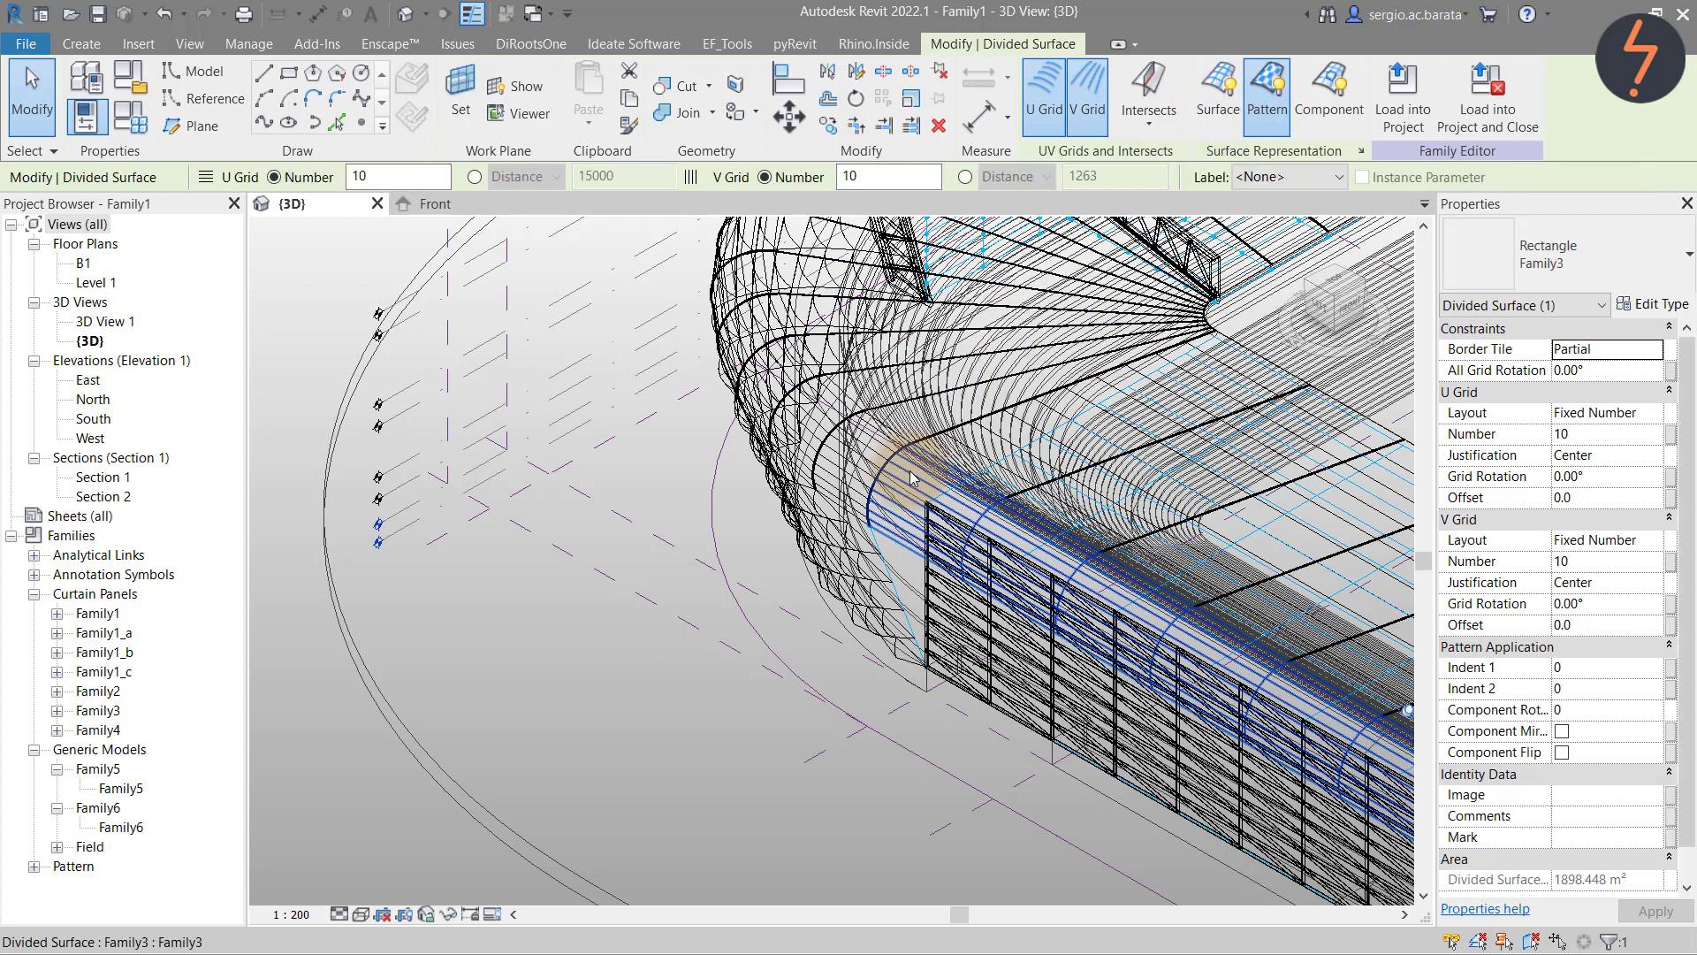
click(1330, 126)
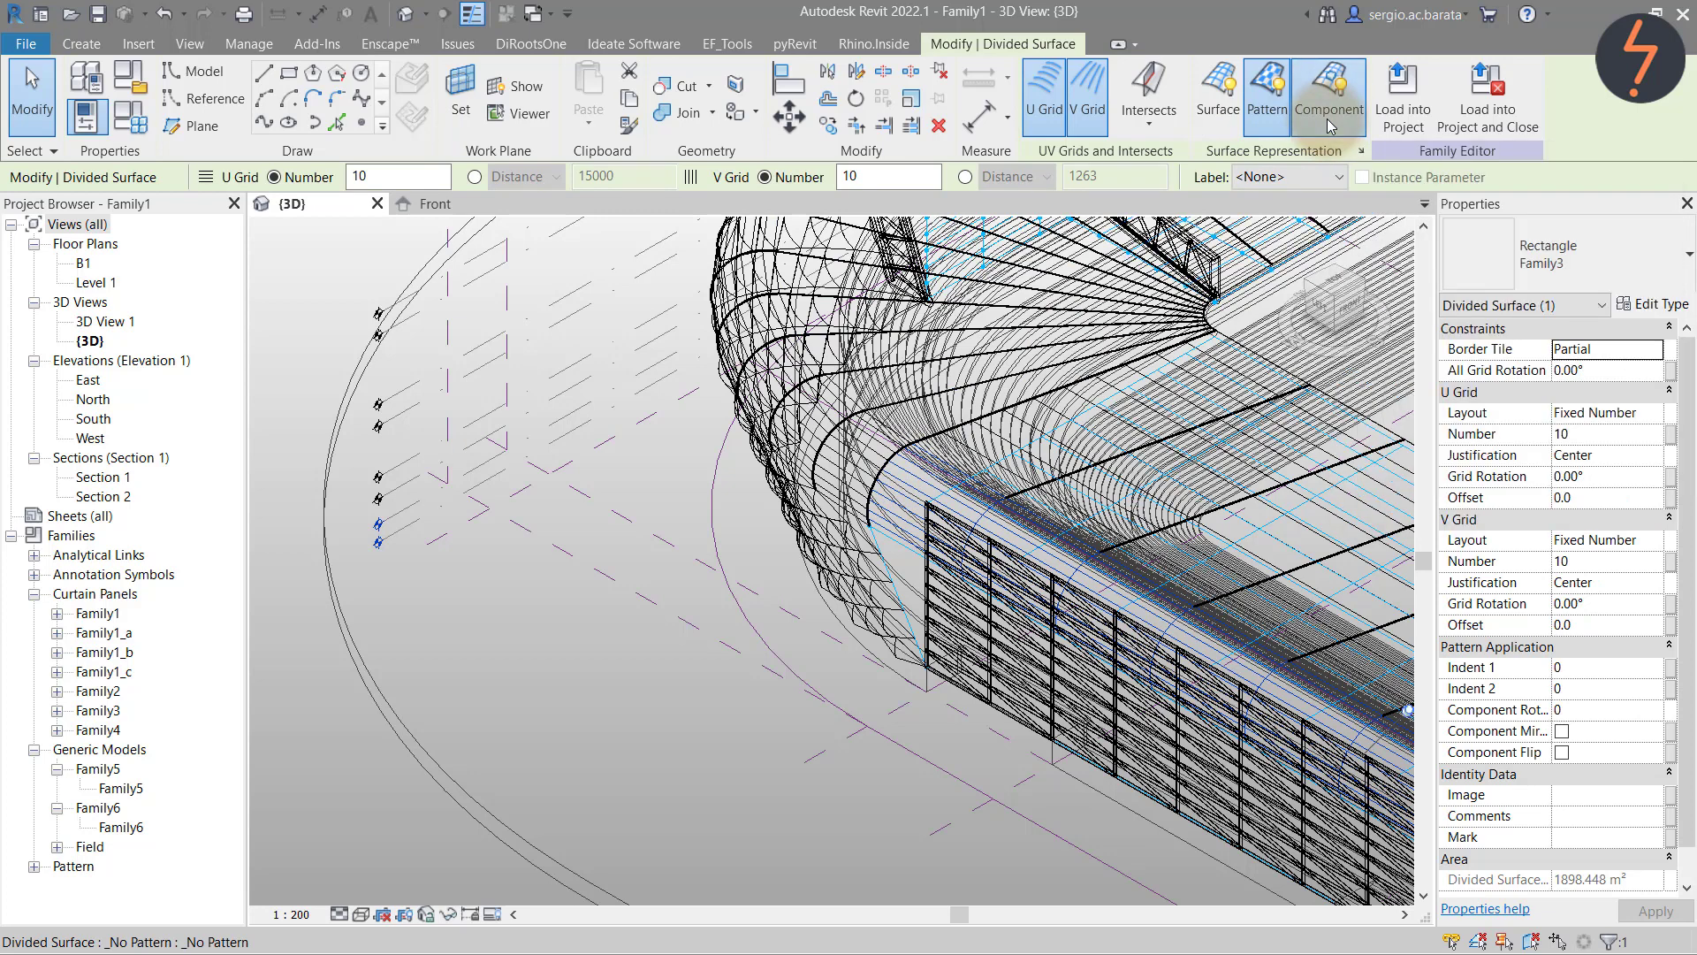
click(1267, 110)
click(1211, 131)
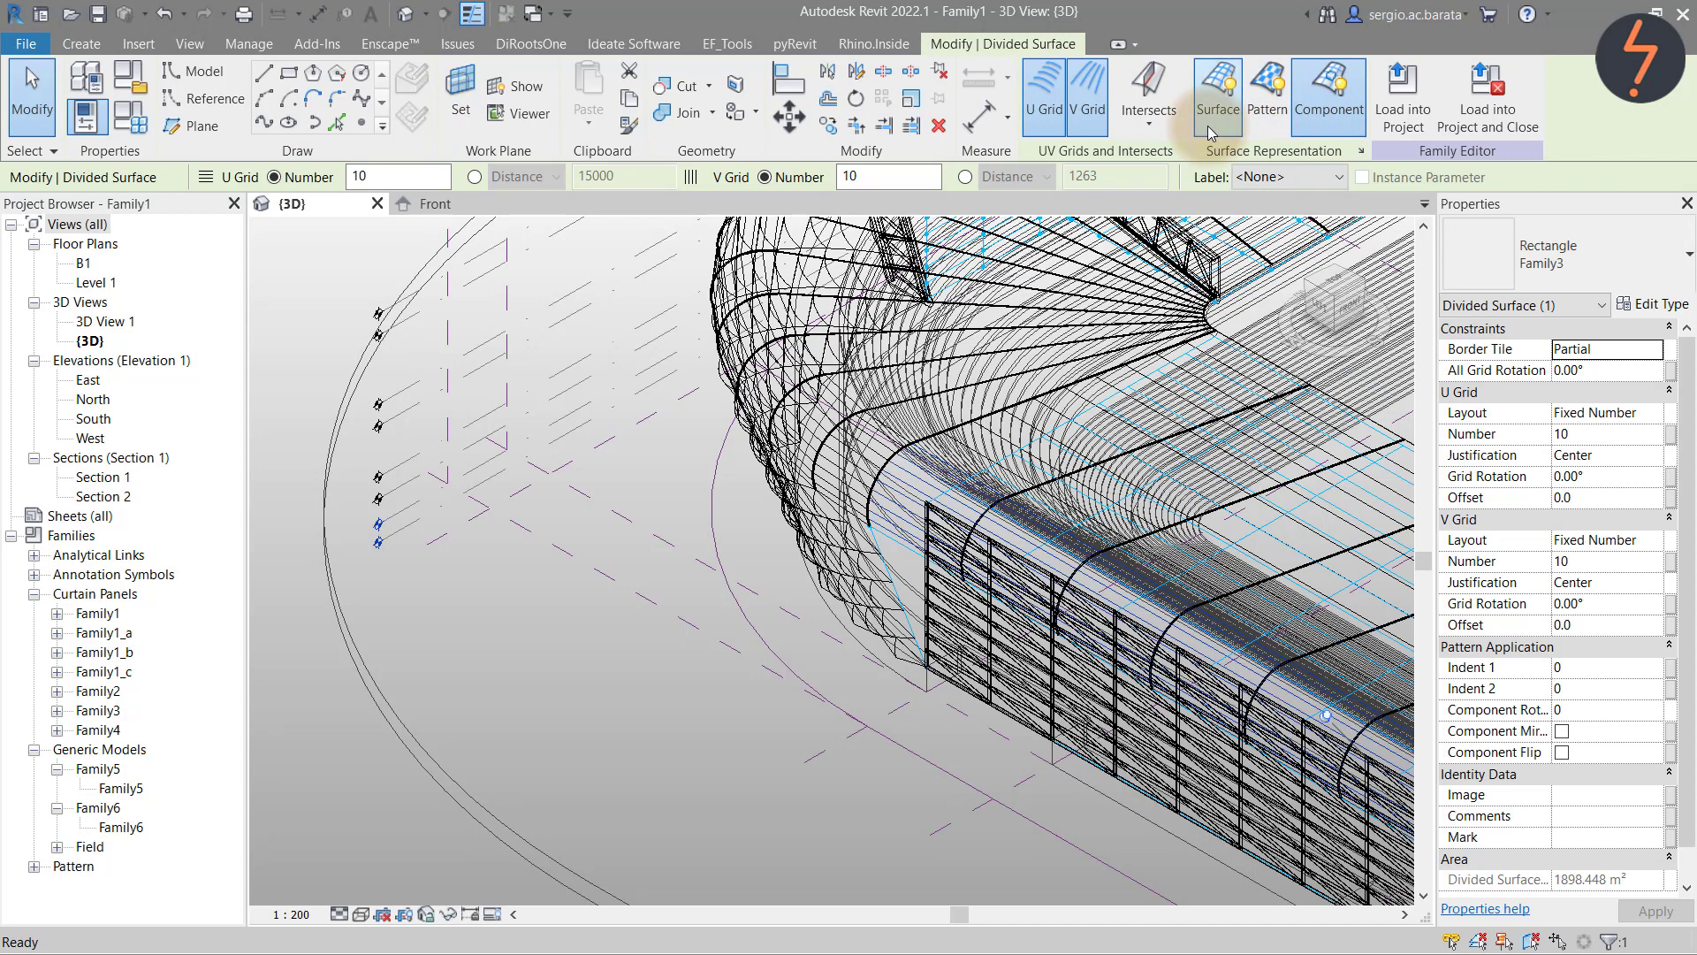
click(1361, 151)
click(707, 386)
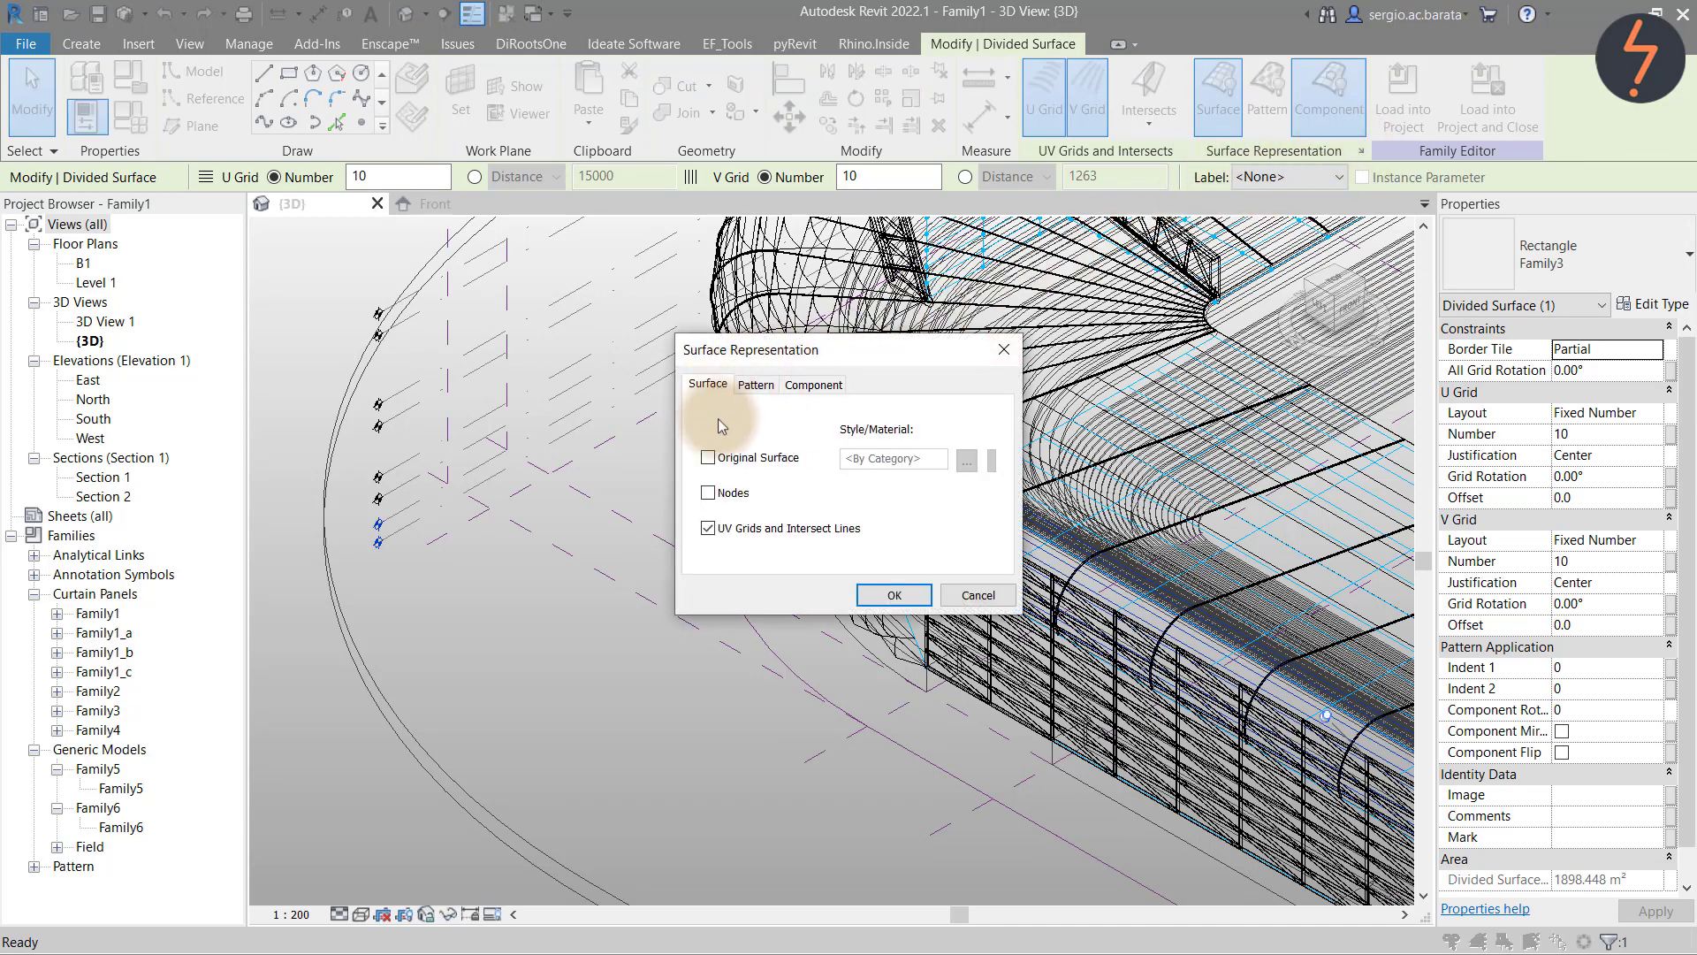
click(893, 595)
click(778, 725)
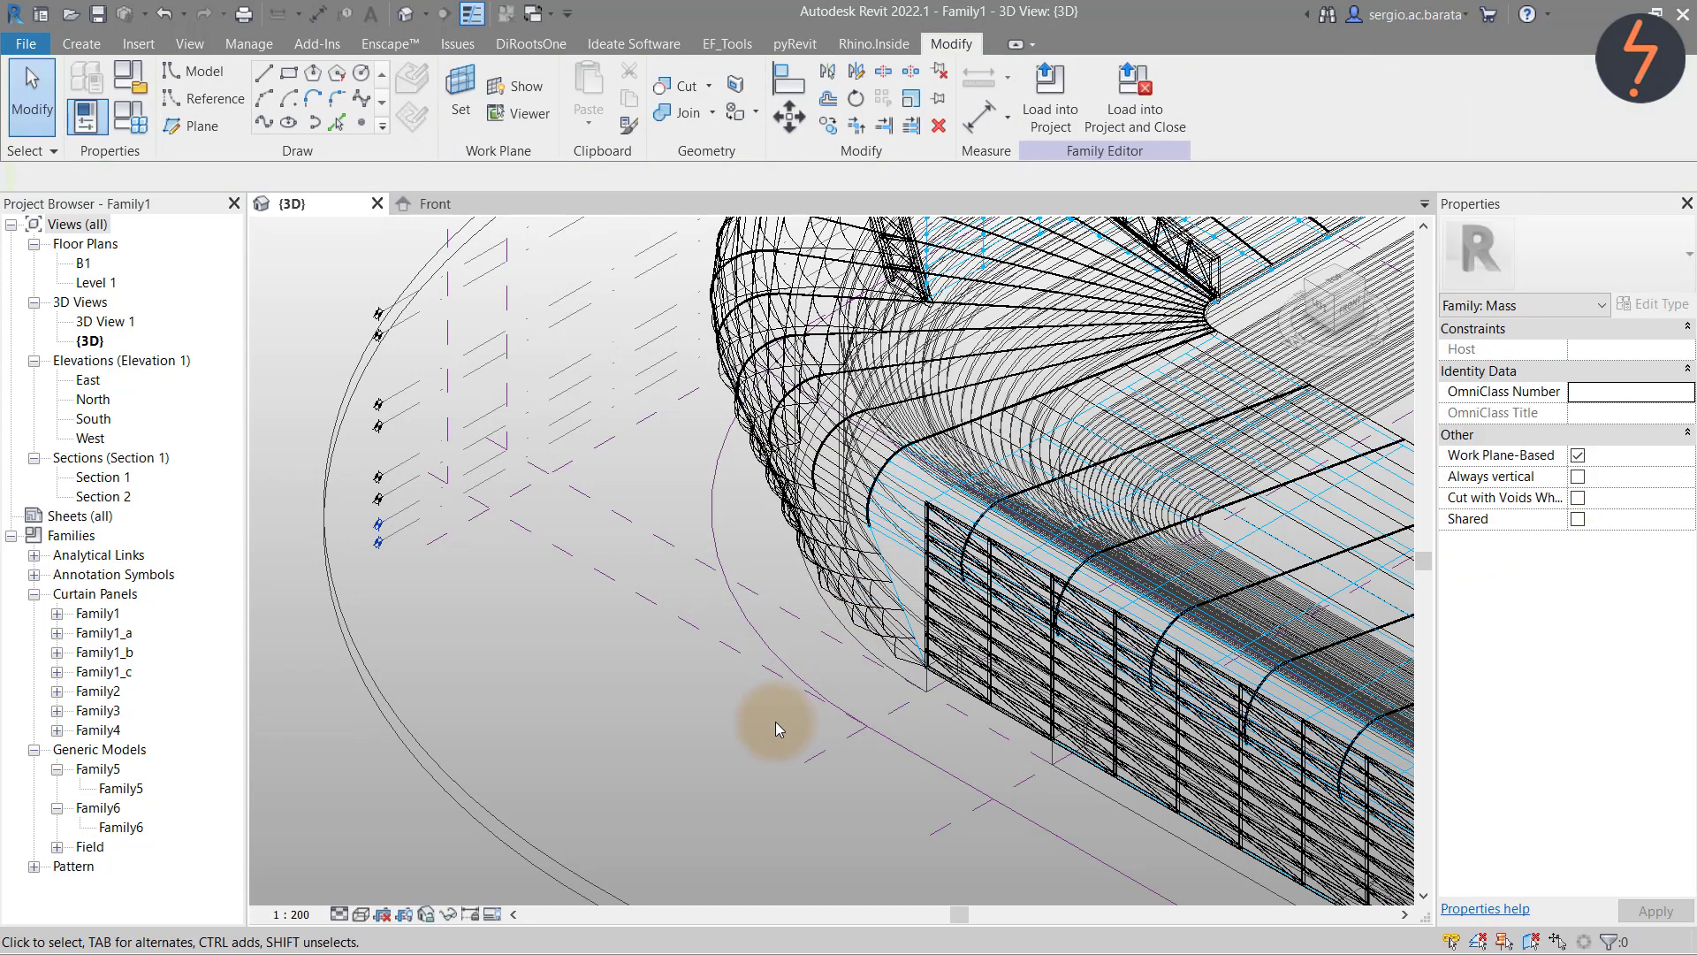
Temporarily isolate the curved, flat roof and slanted side divided surfaces in the 3D view
click(955, 478)
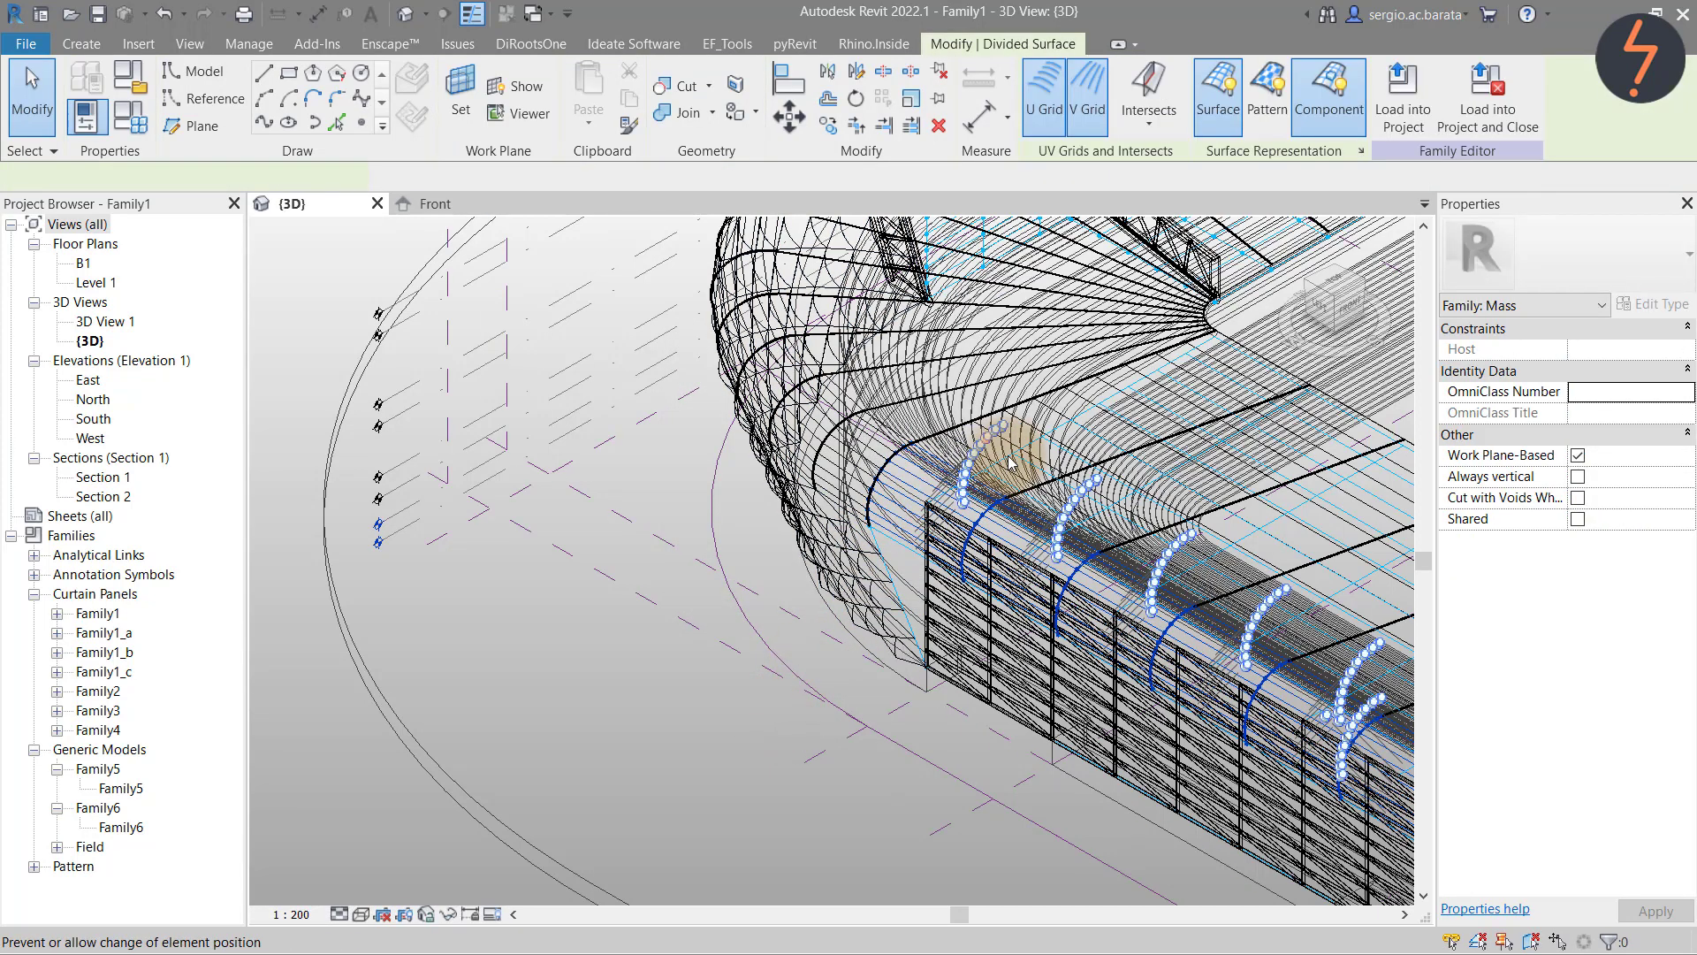
key(Tab)
key(Tab)
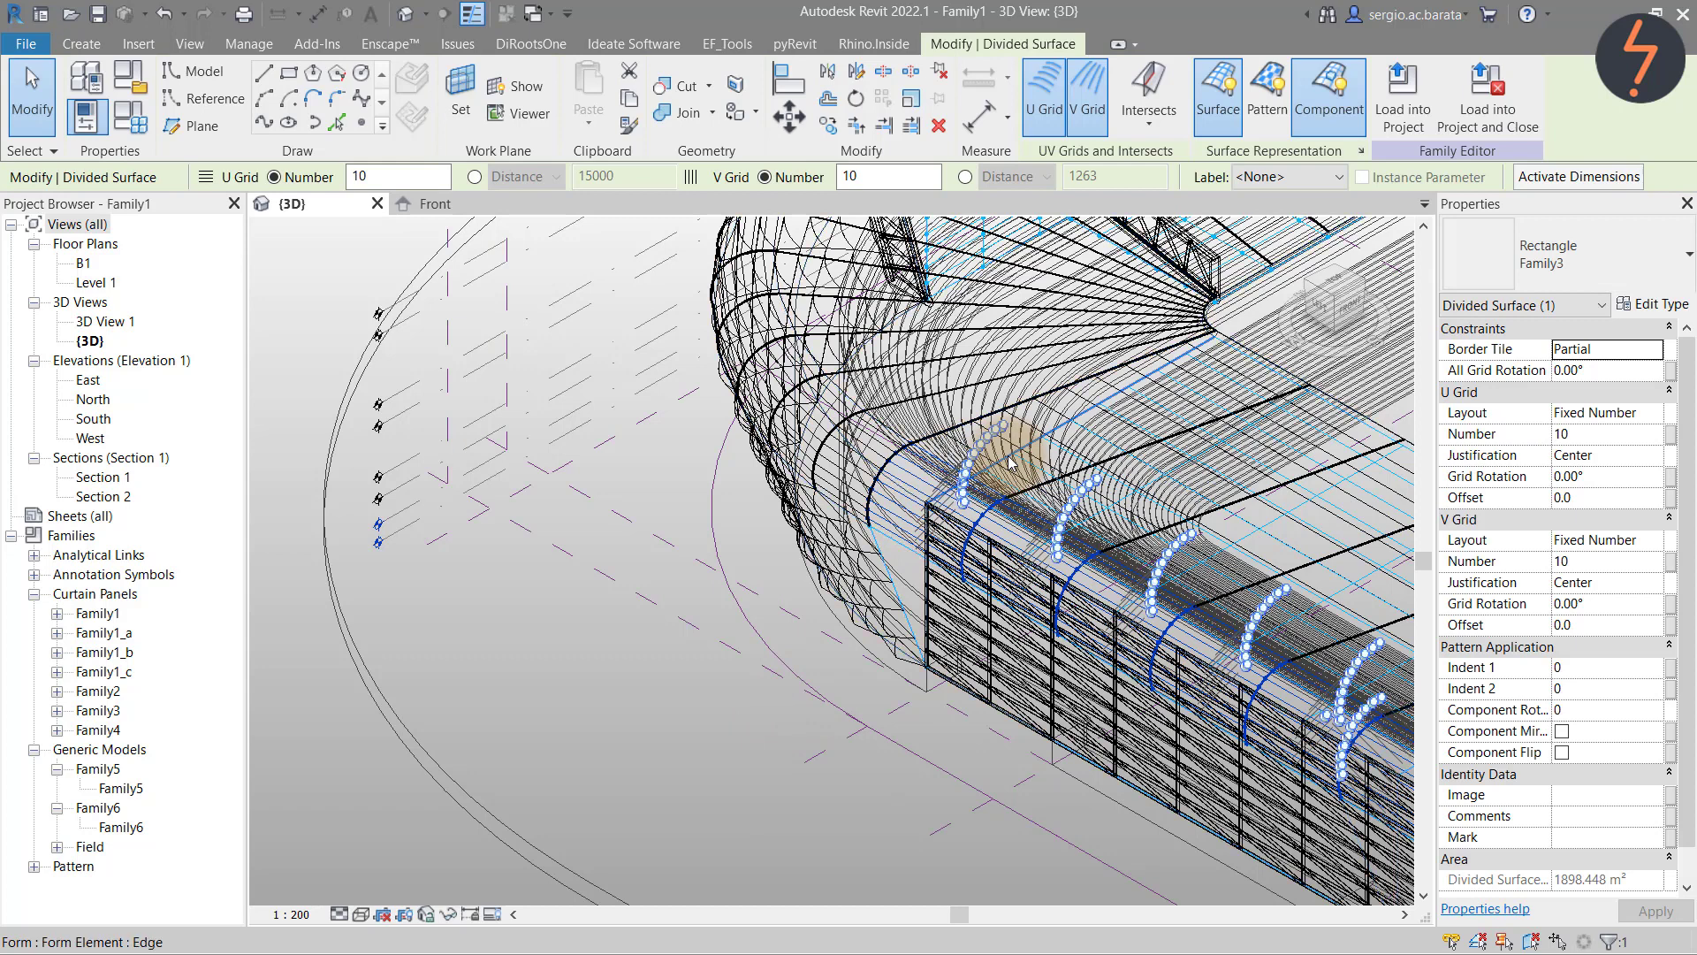
ctrl+click(1010, 461)
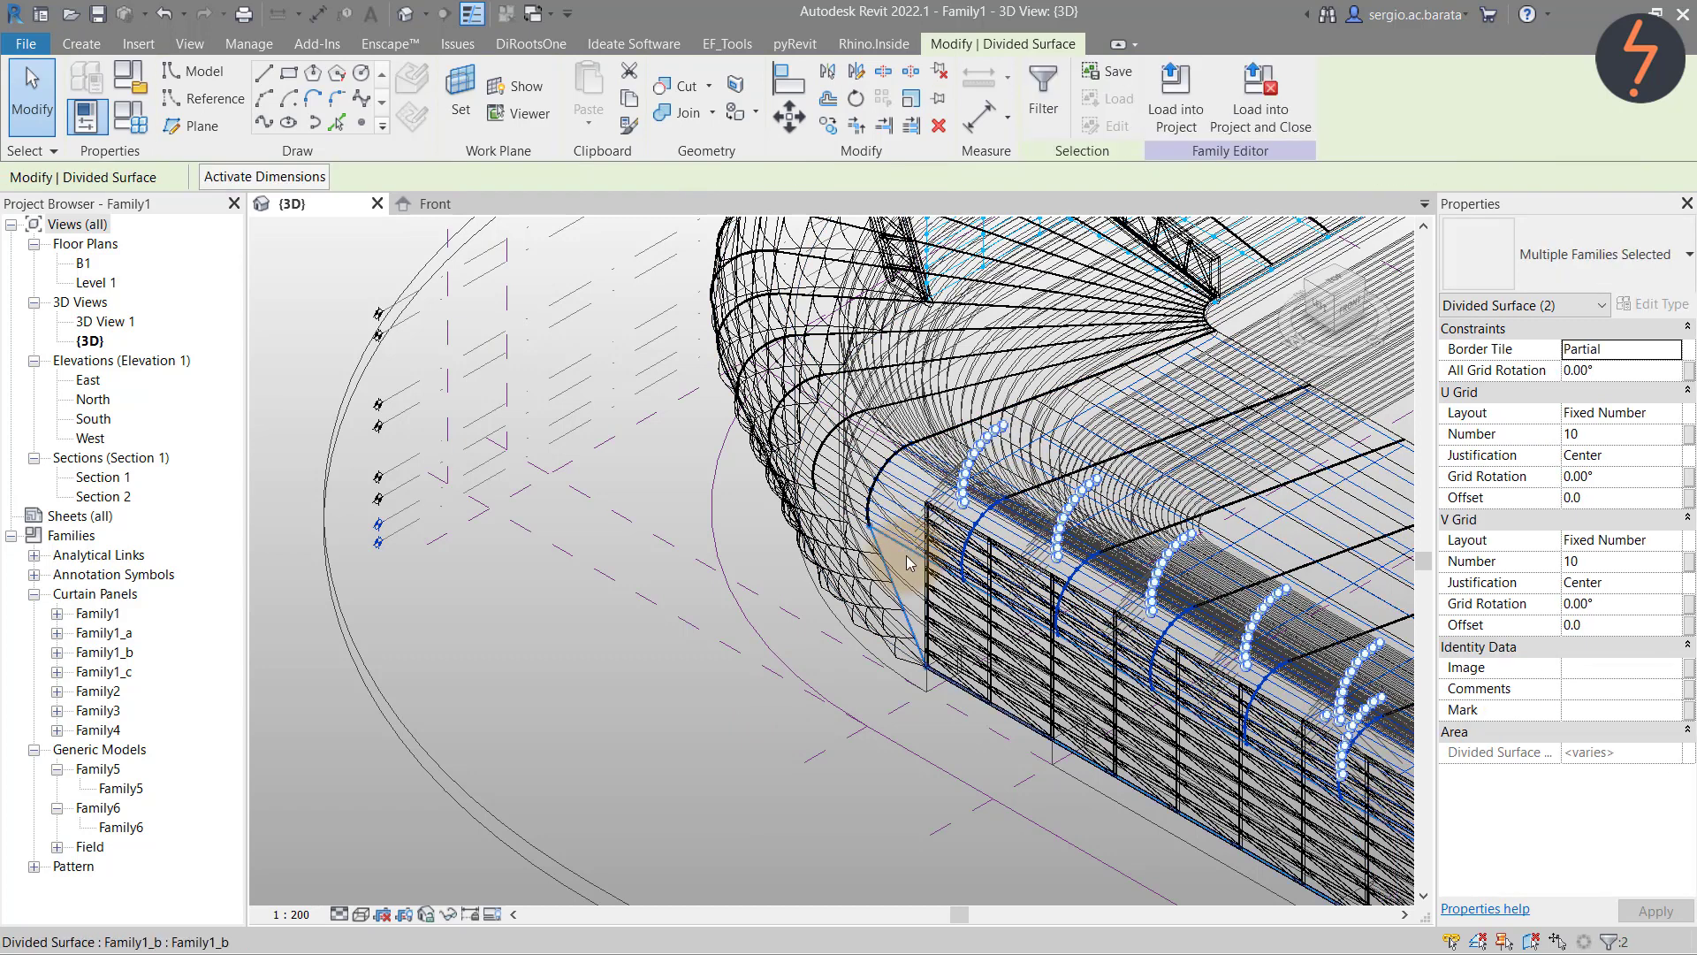
ctrl+click(906, 555)
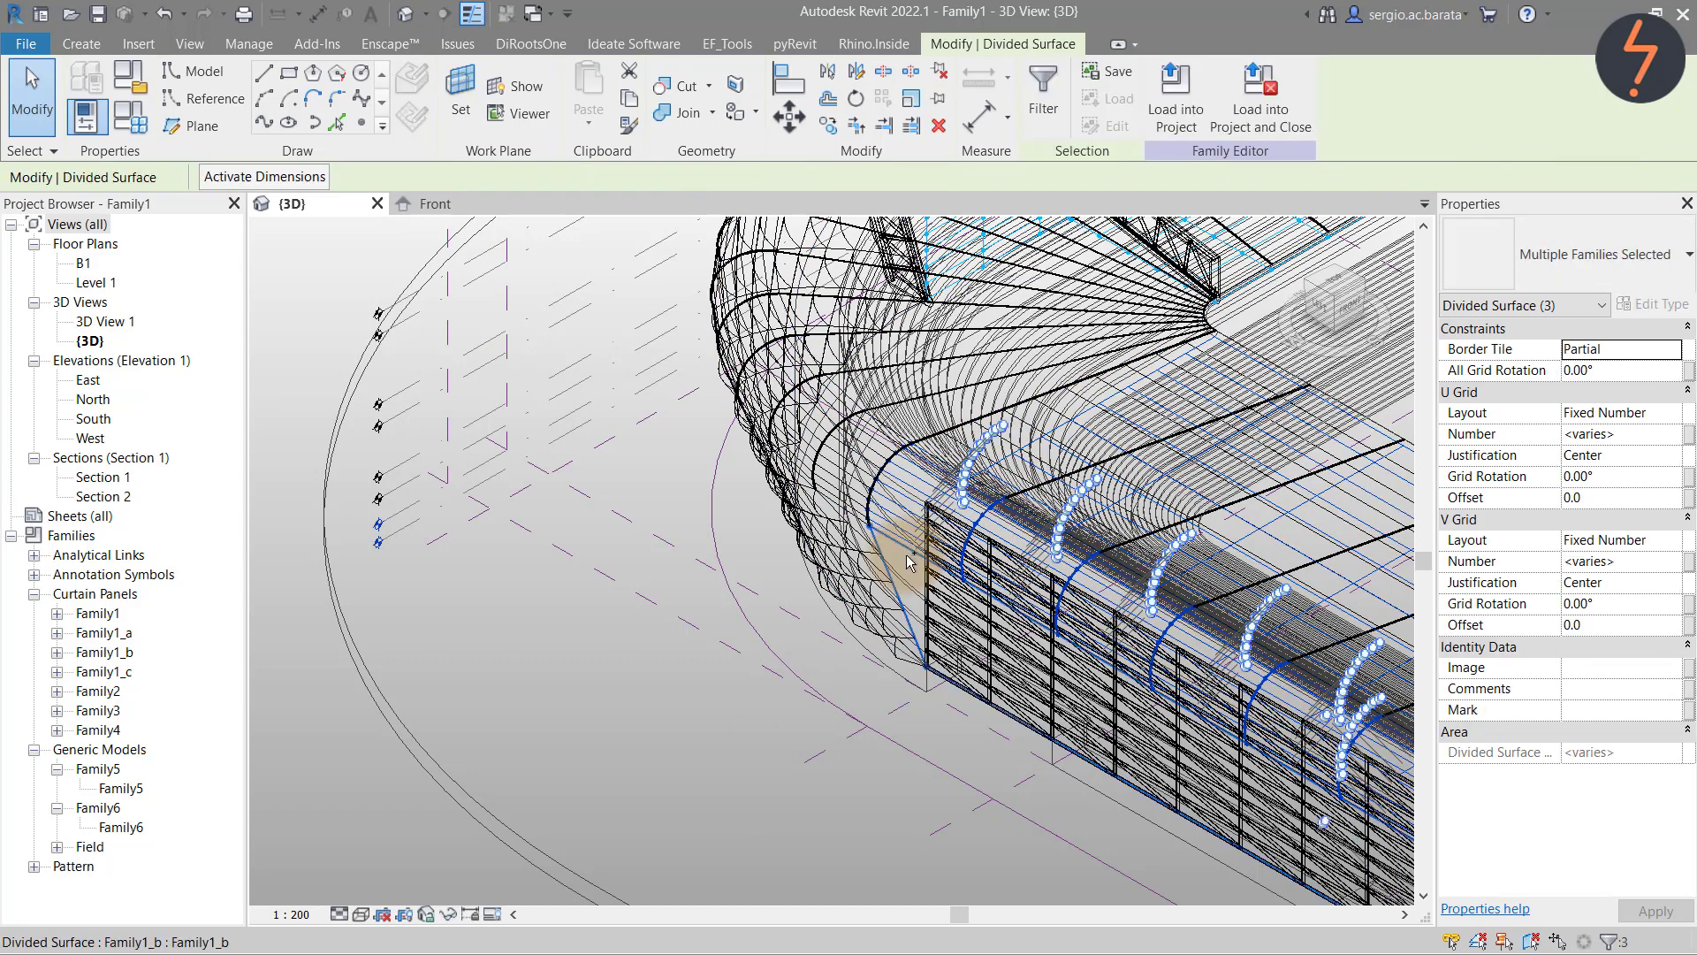
right_click(440, 907)
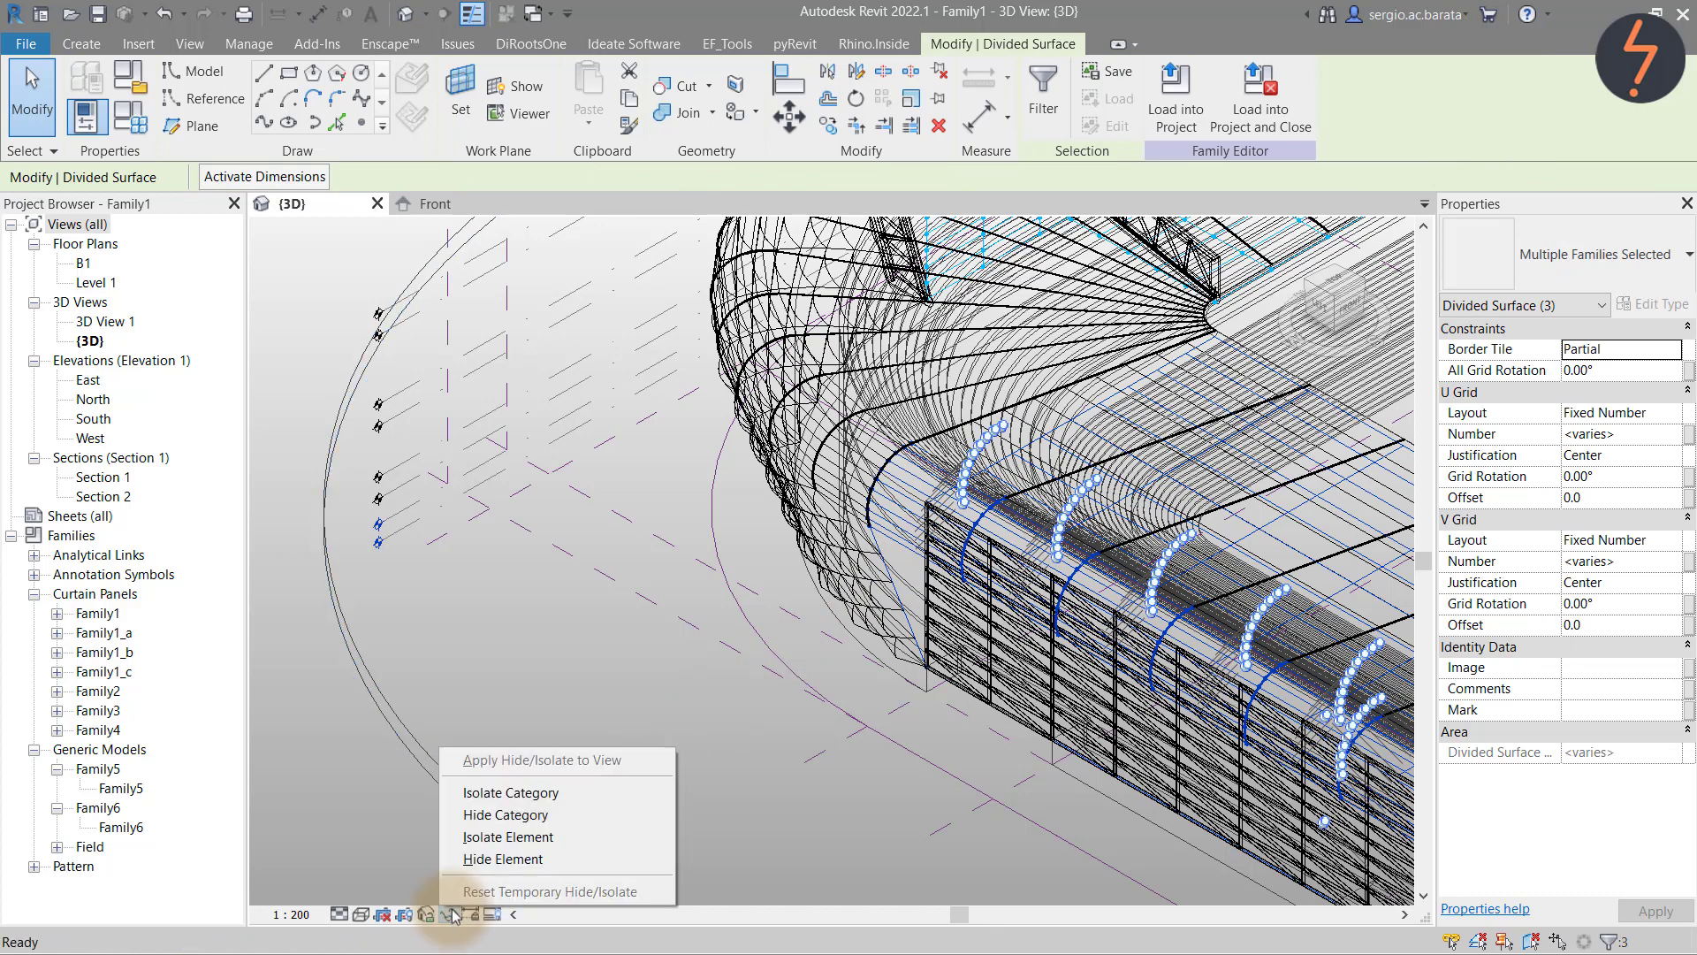
click(530, 836)
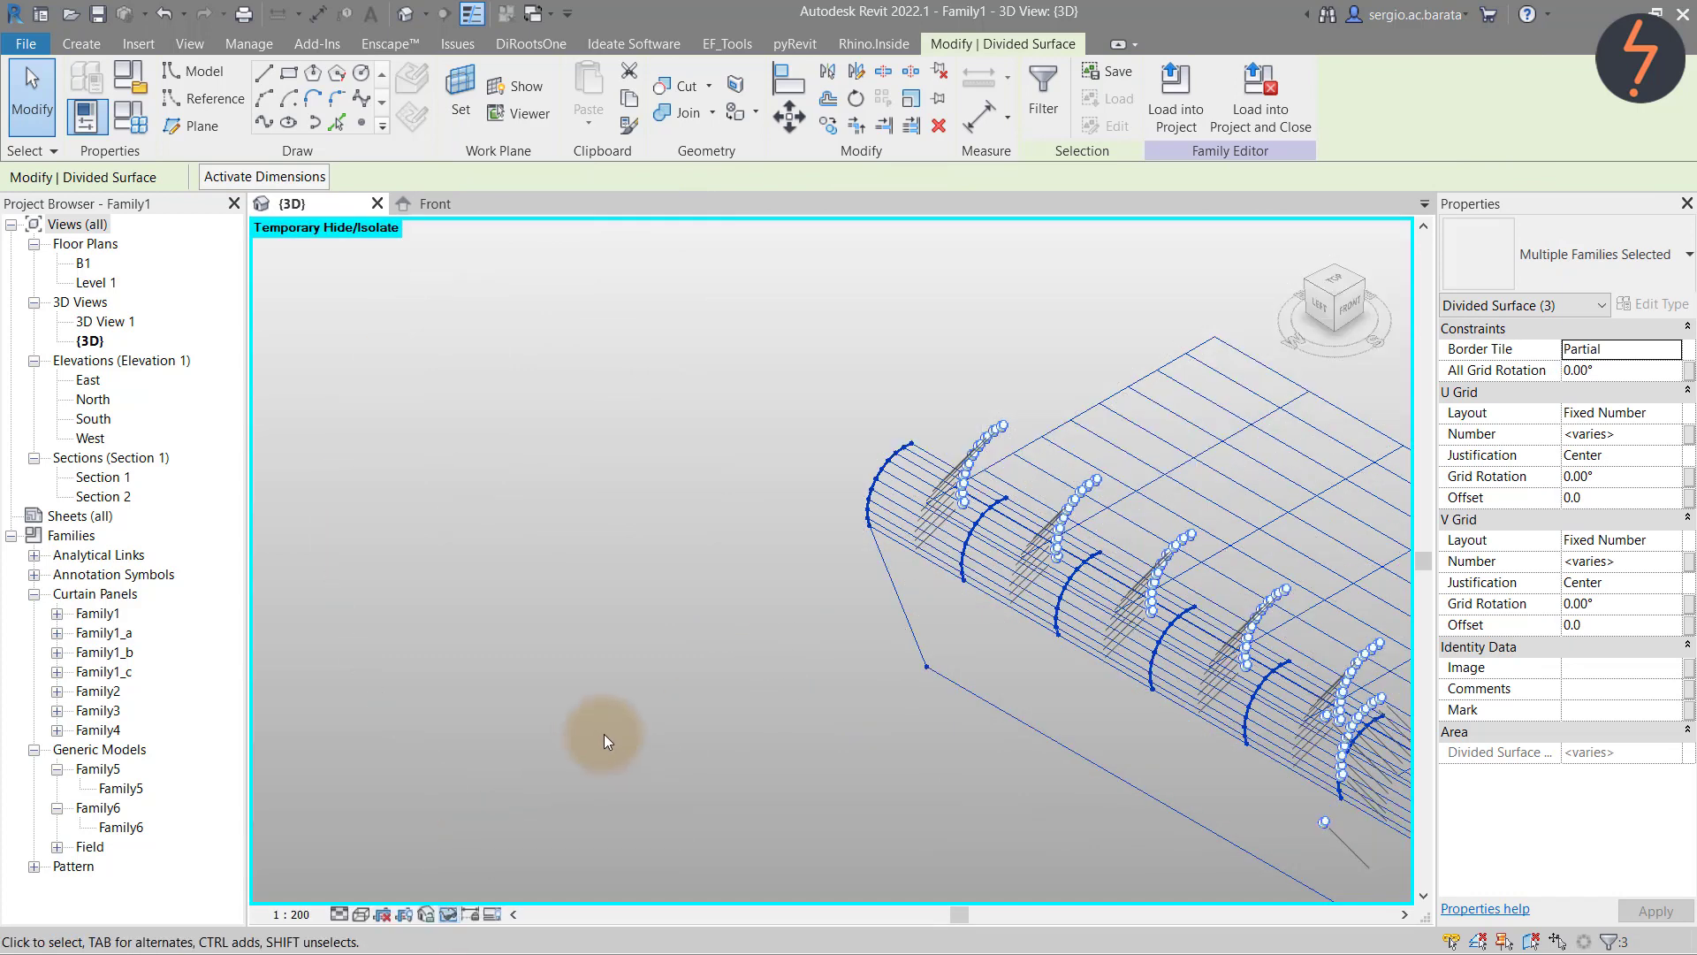
click(605, 737)
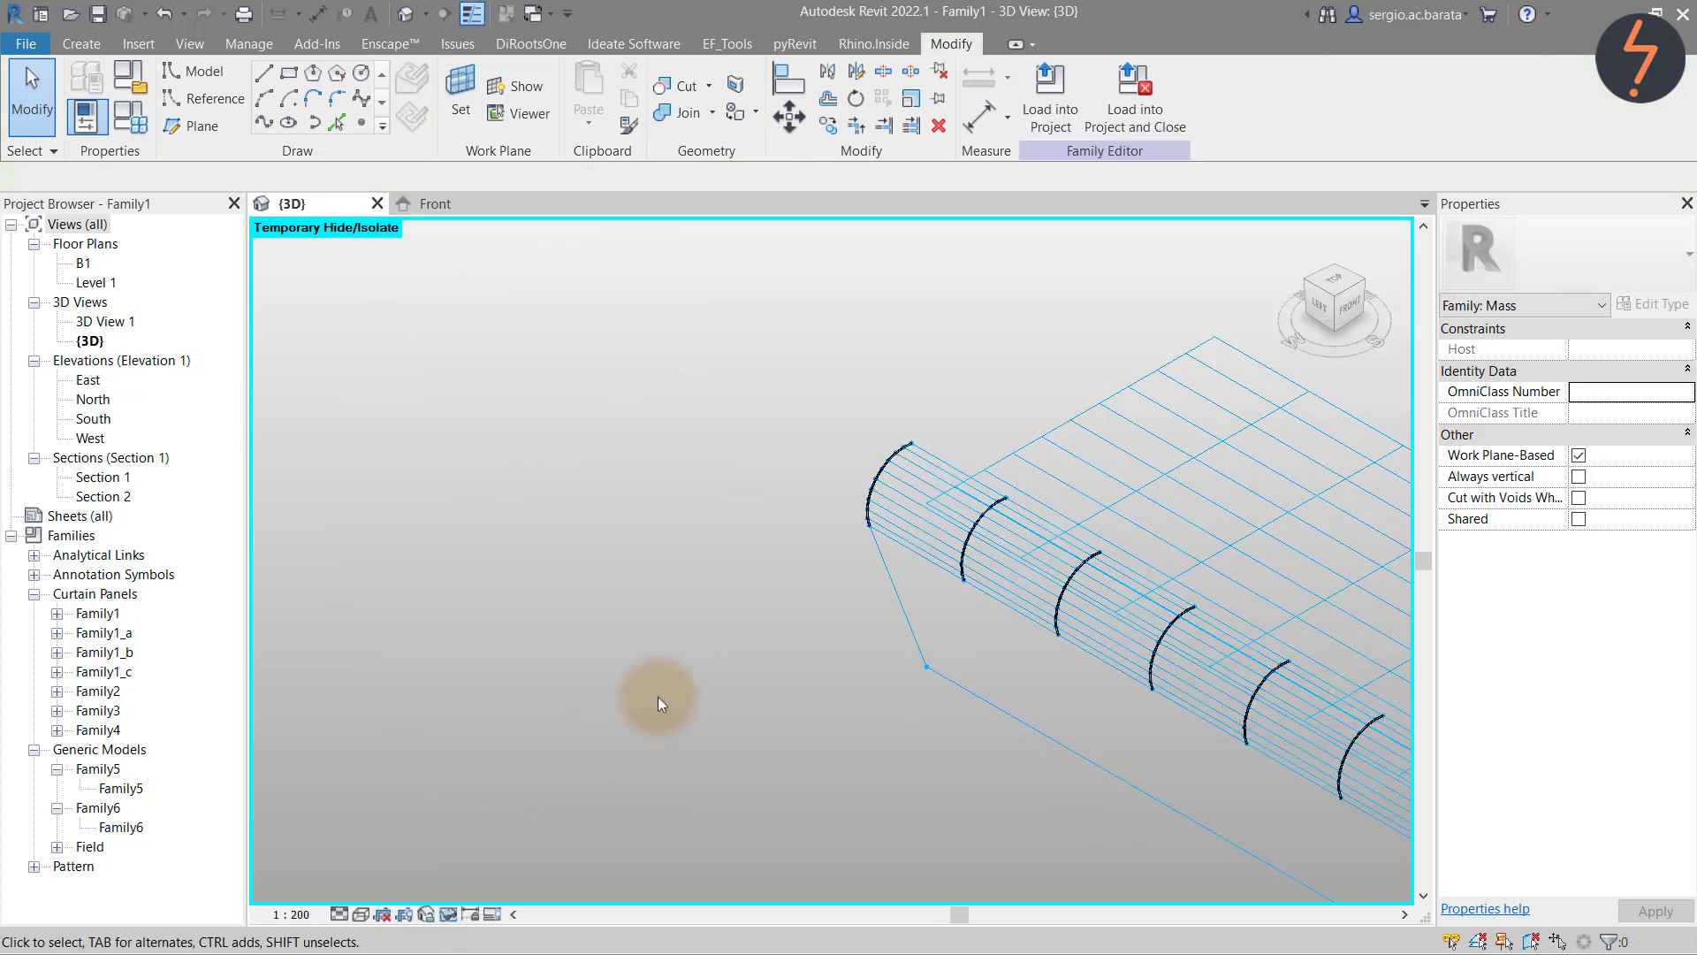
Turn on node display for the isolated flat roof's divided surface
click(1107, 404)
click(1363, 151)
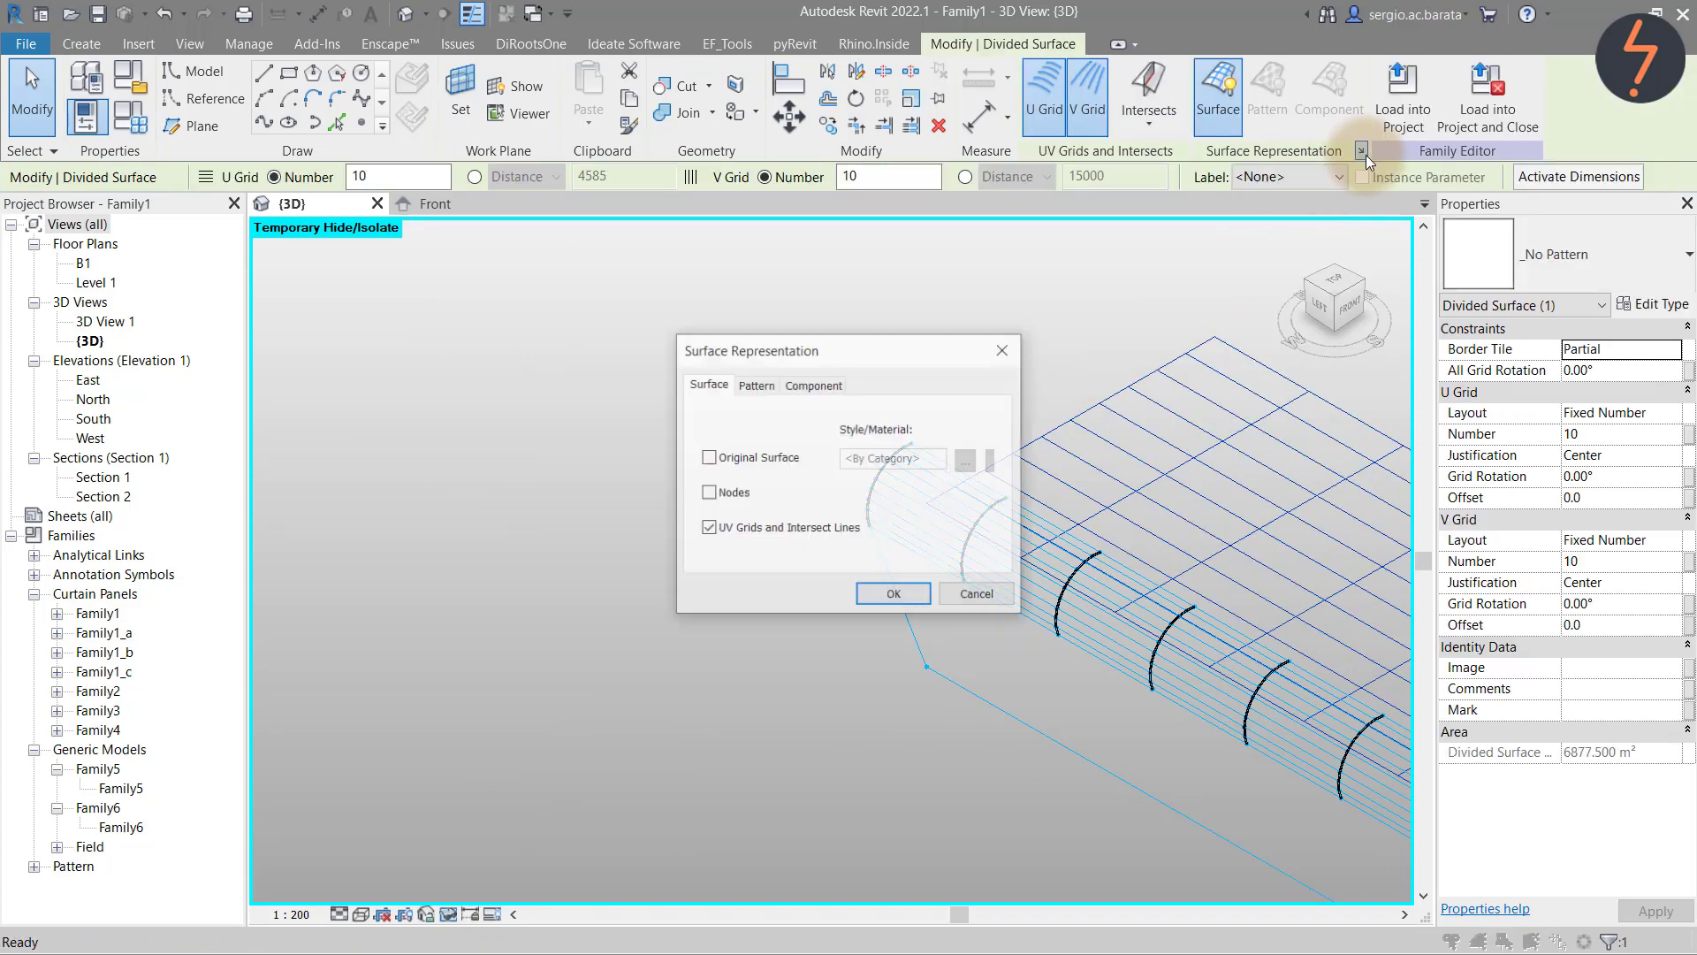
click(759, 491)
click(872, 592)
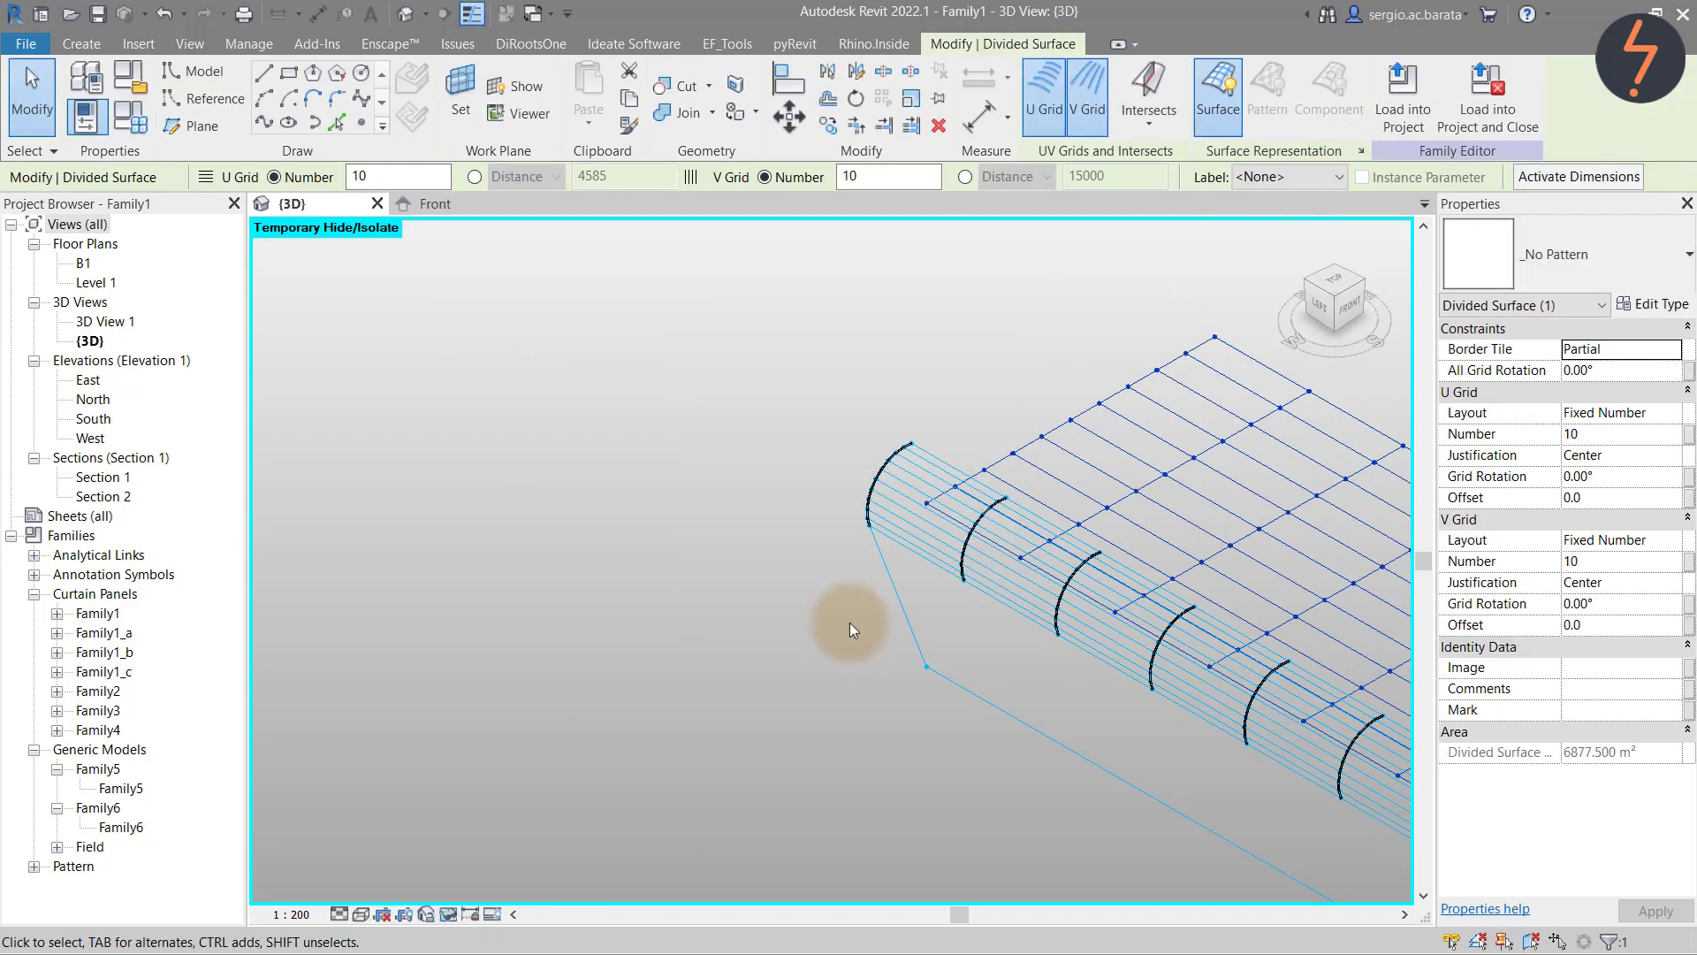
click(842, 633)
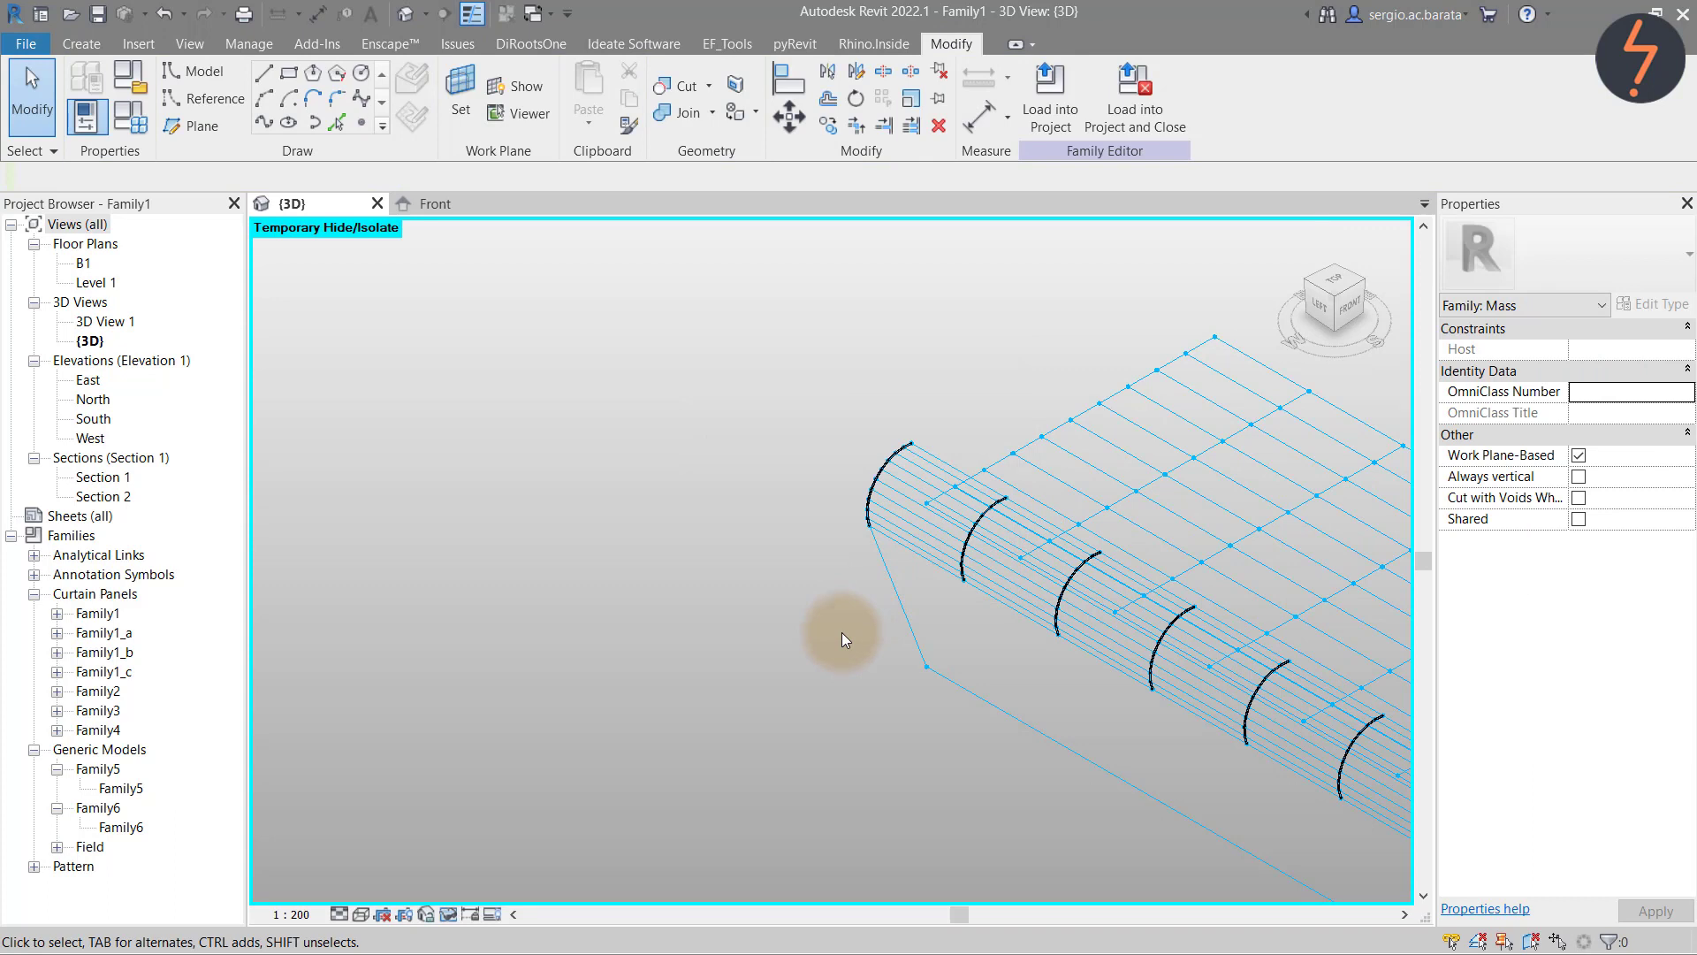
Hide the component of the curved Family3 divided surface so only its surface grid and nodes are displayed
right_click(712, 418)
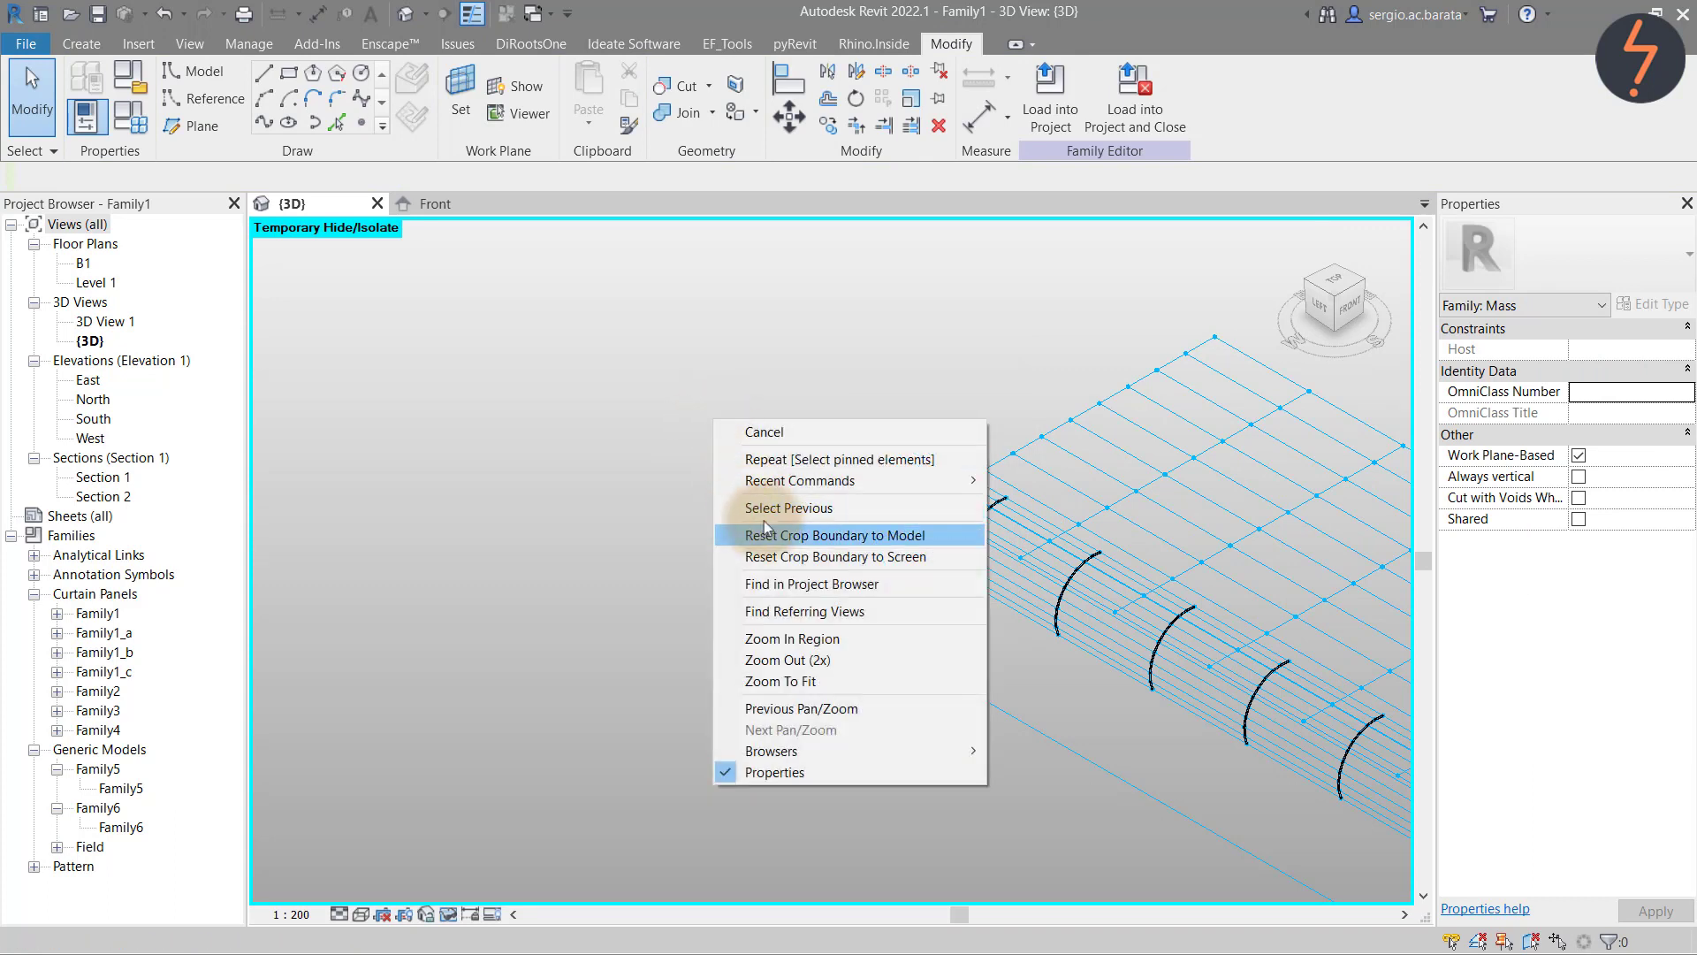
click(826, 641)
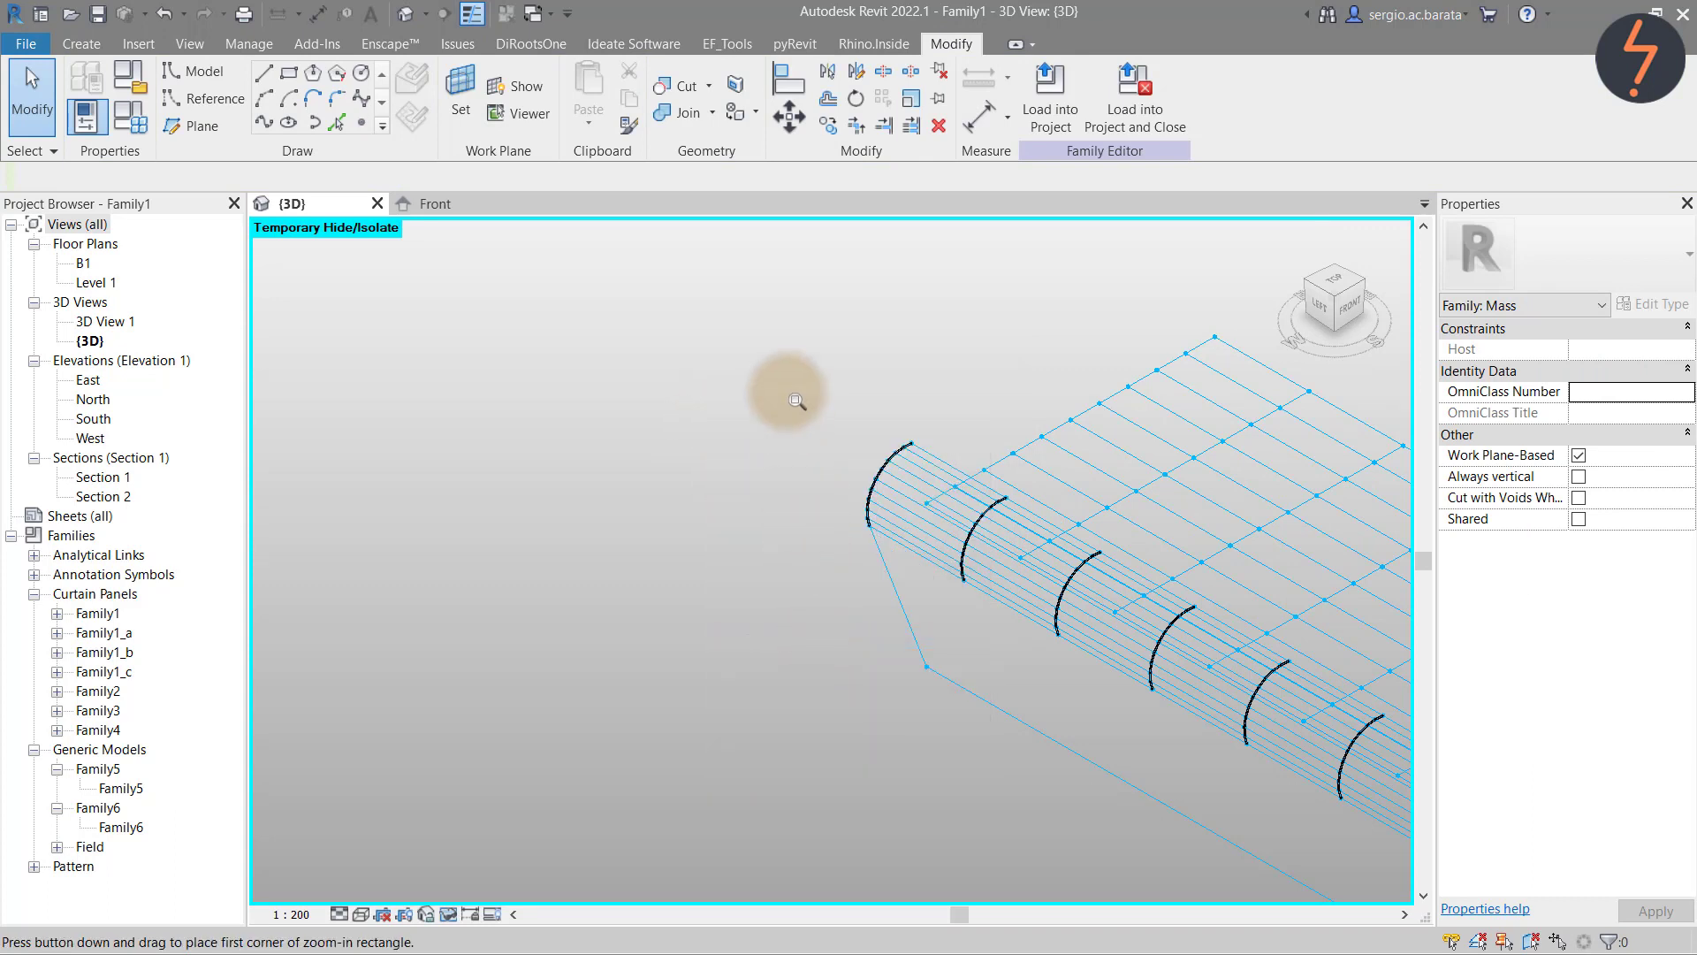
drag(773, 300, 1265, 709)
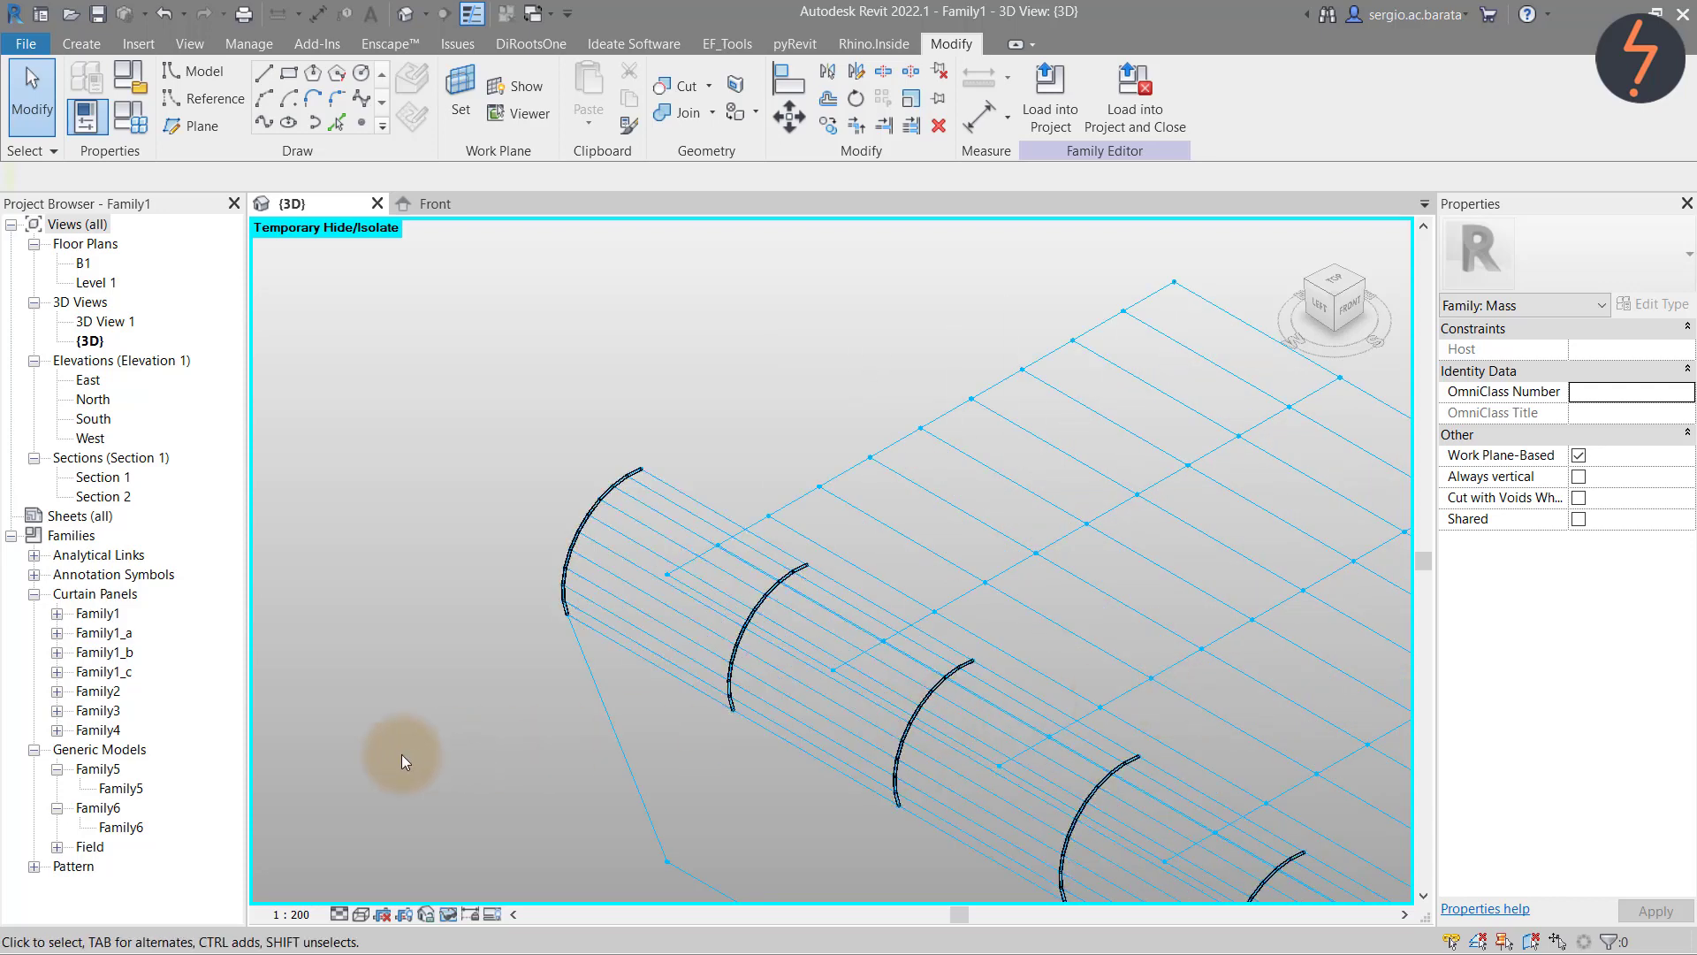
click(670, 490)
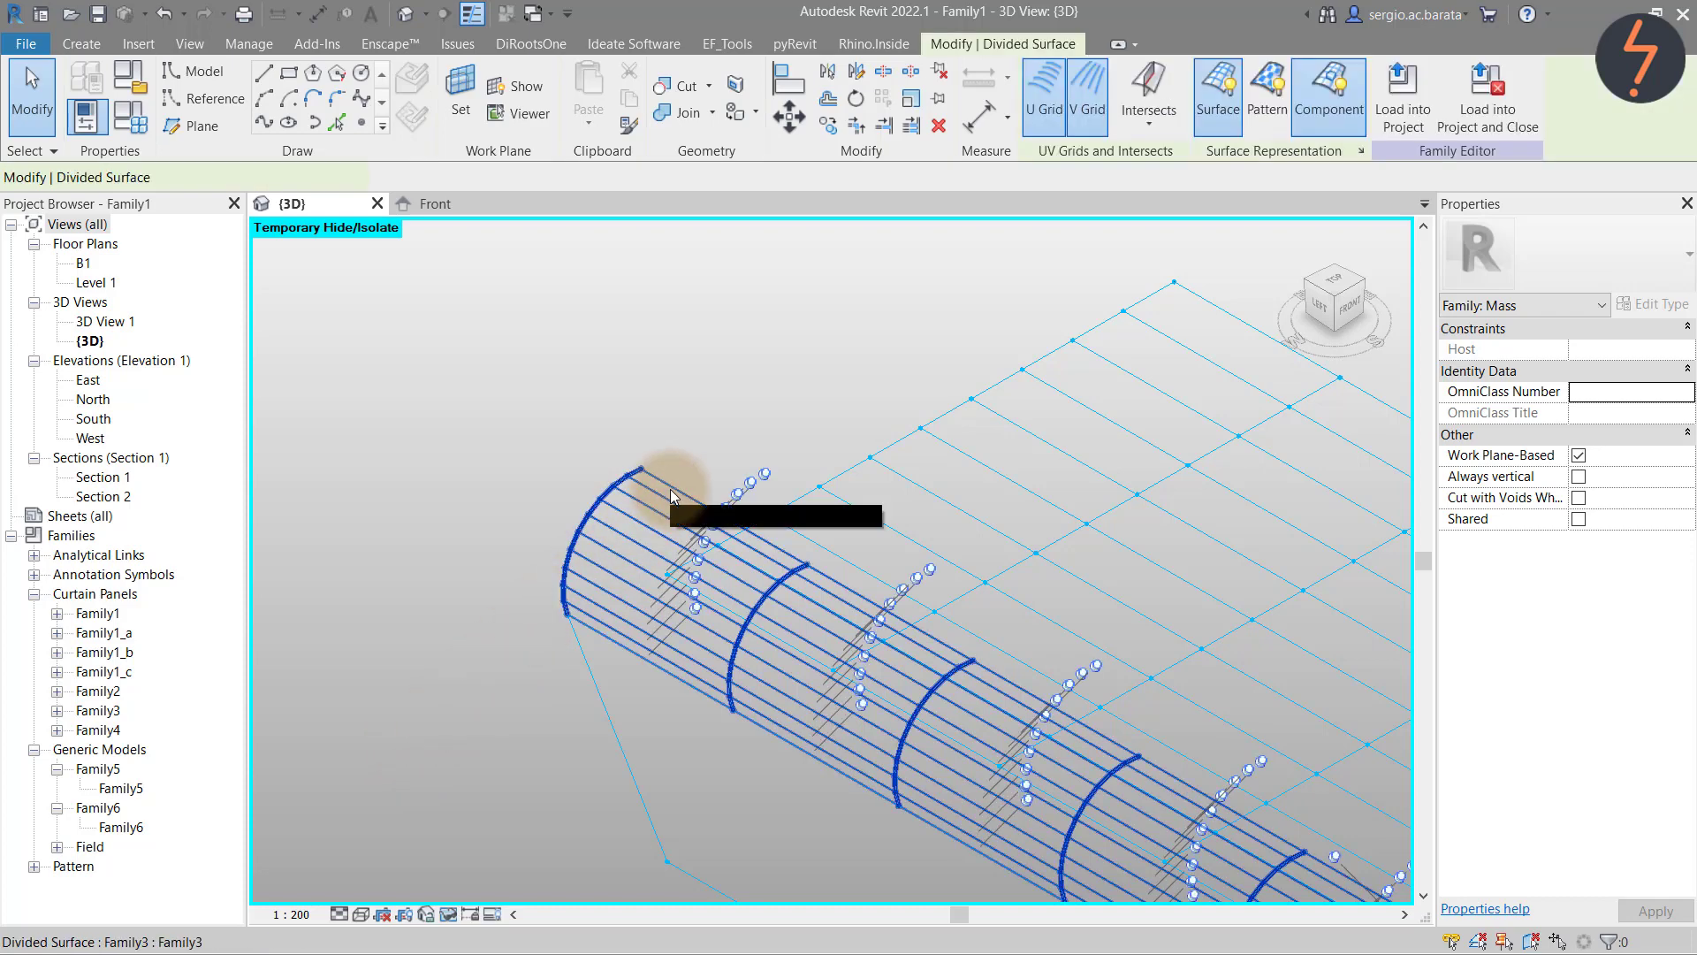
key(Escape)
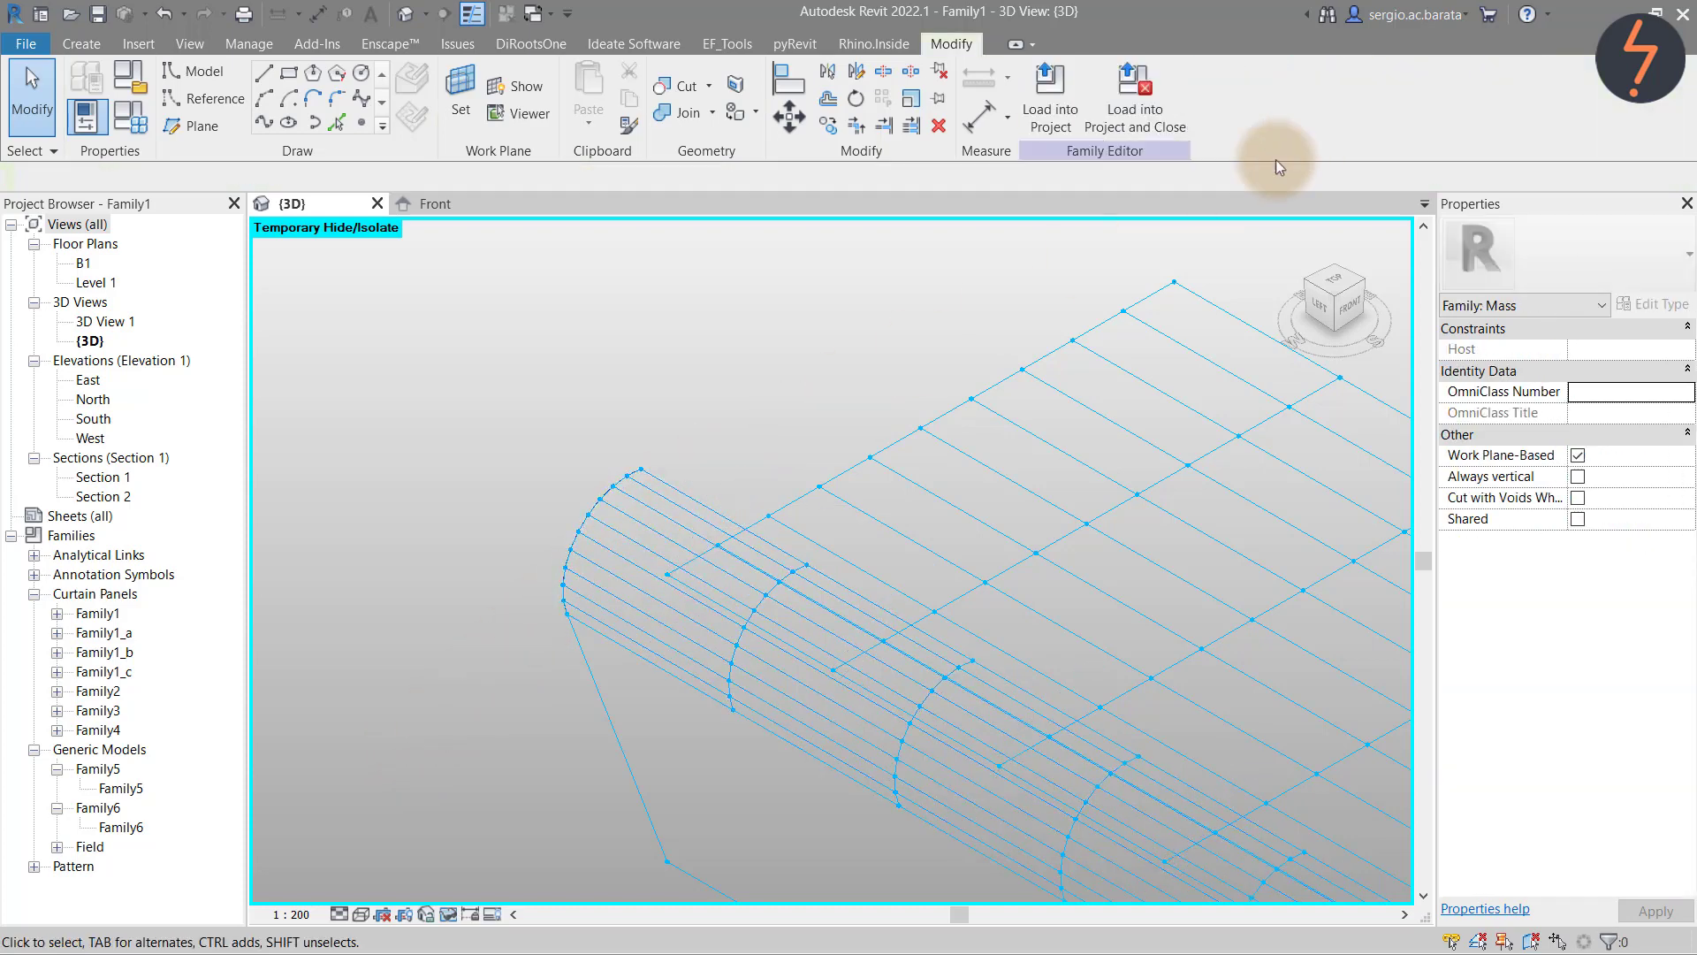
Place a Family6 truss on the slanted side's base node, the curved surface's middle node and the roof's far corner node
right_click(132, 823)
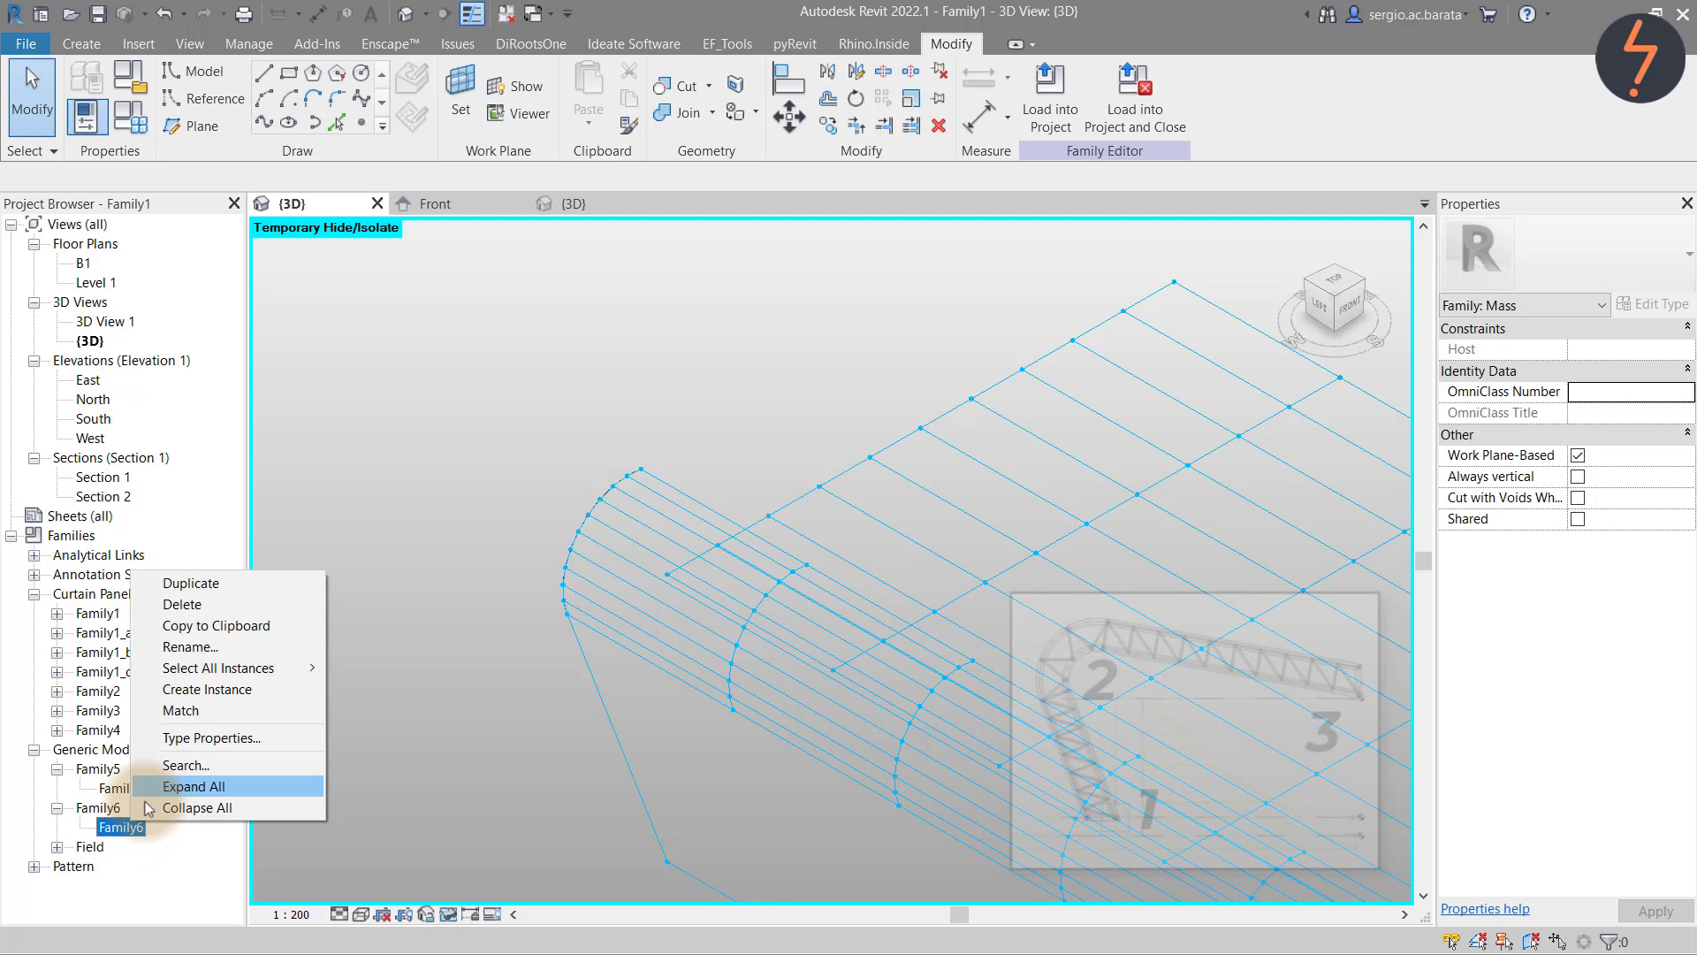
click(209, 688)
click(667, 866)
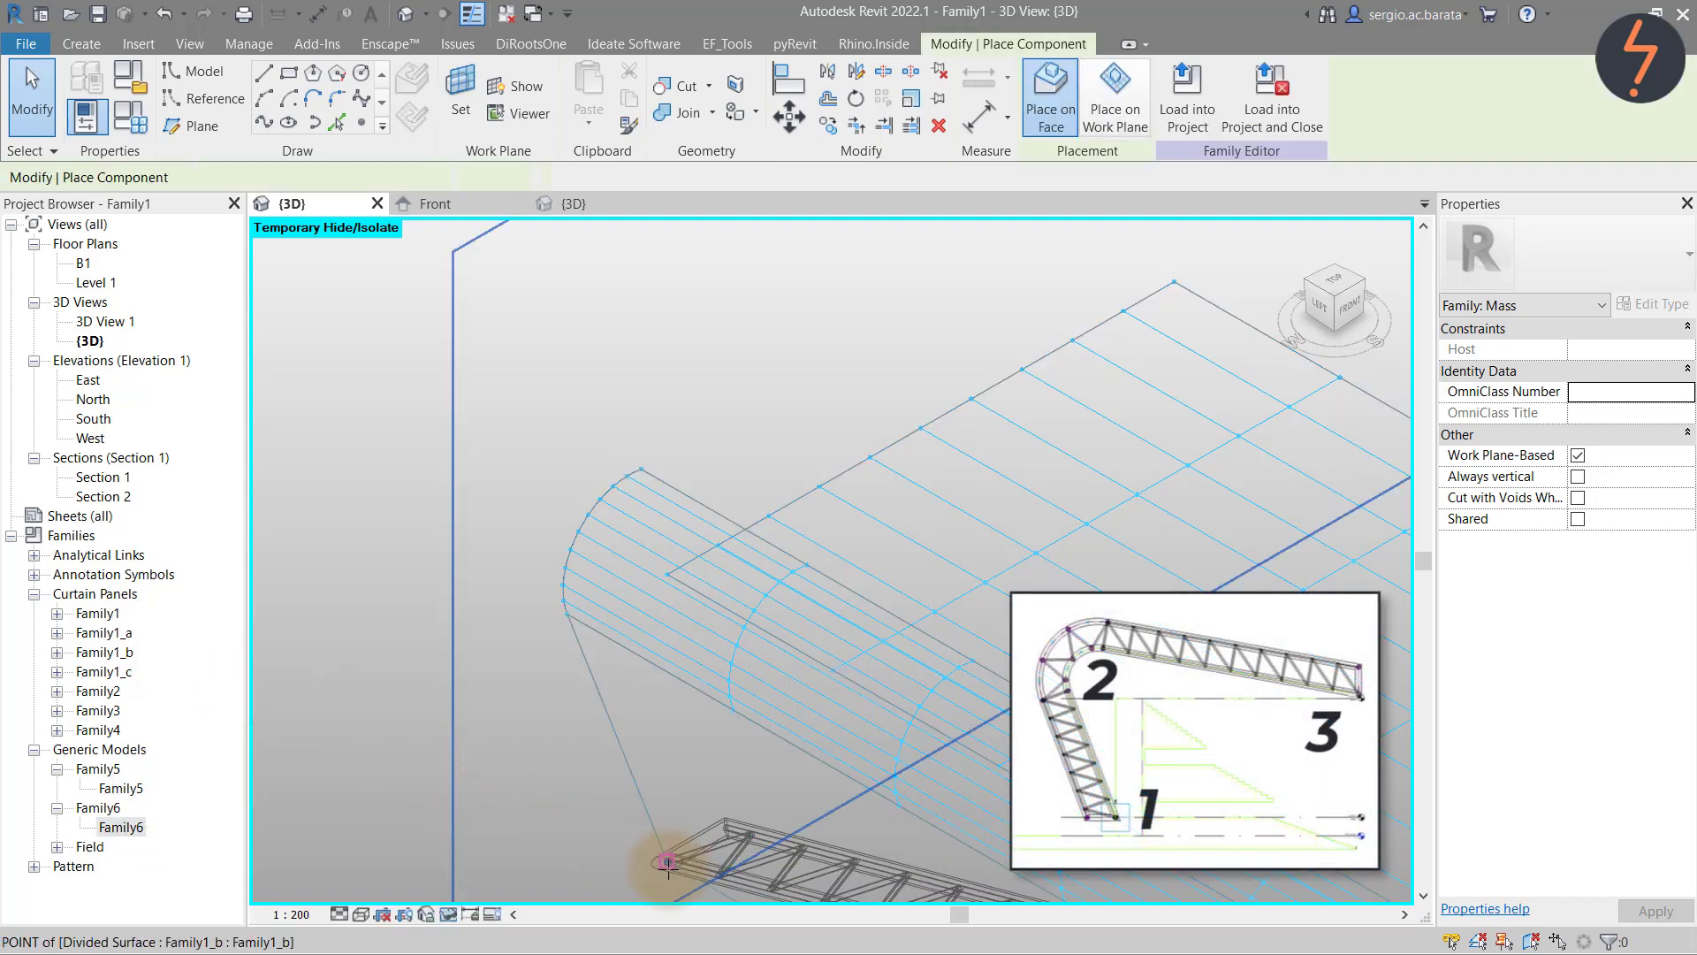
click(579, 528)
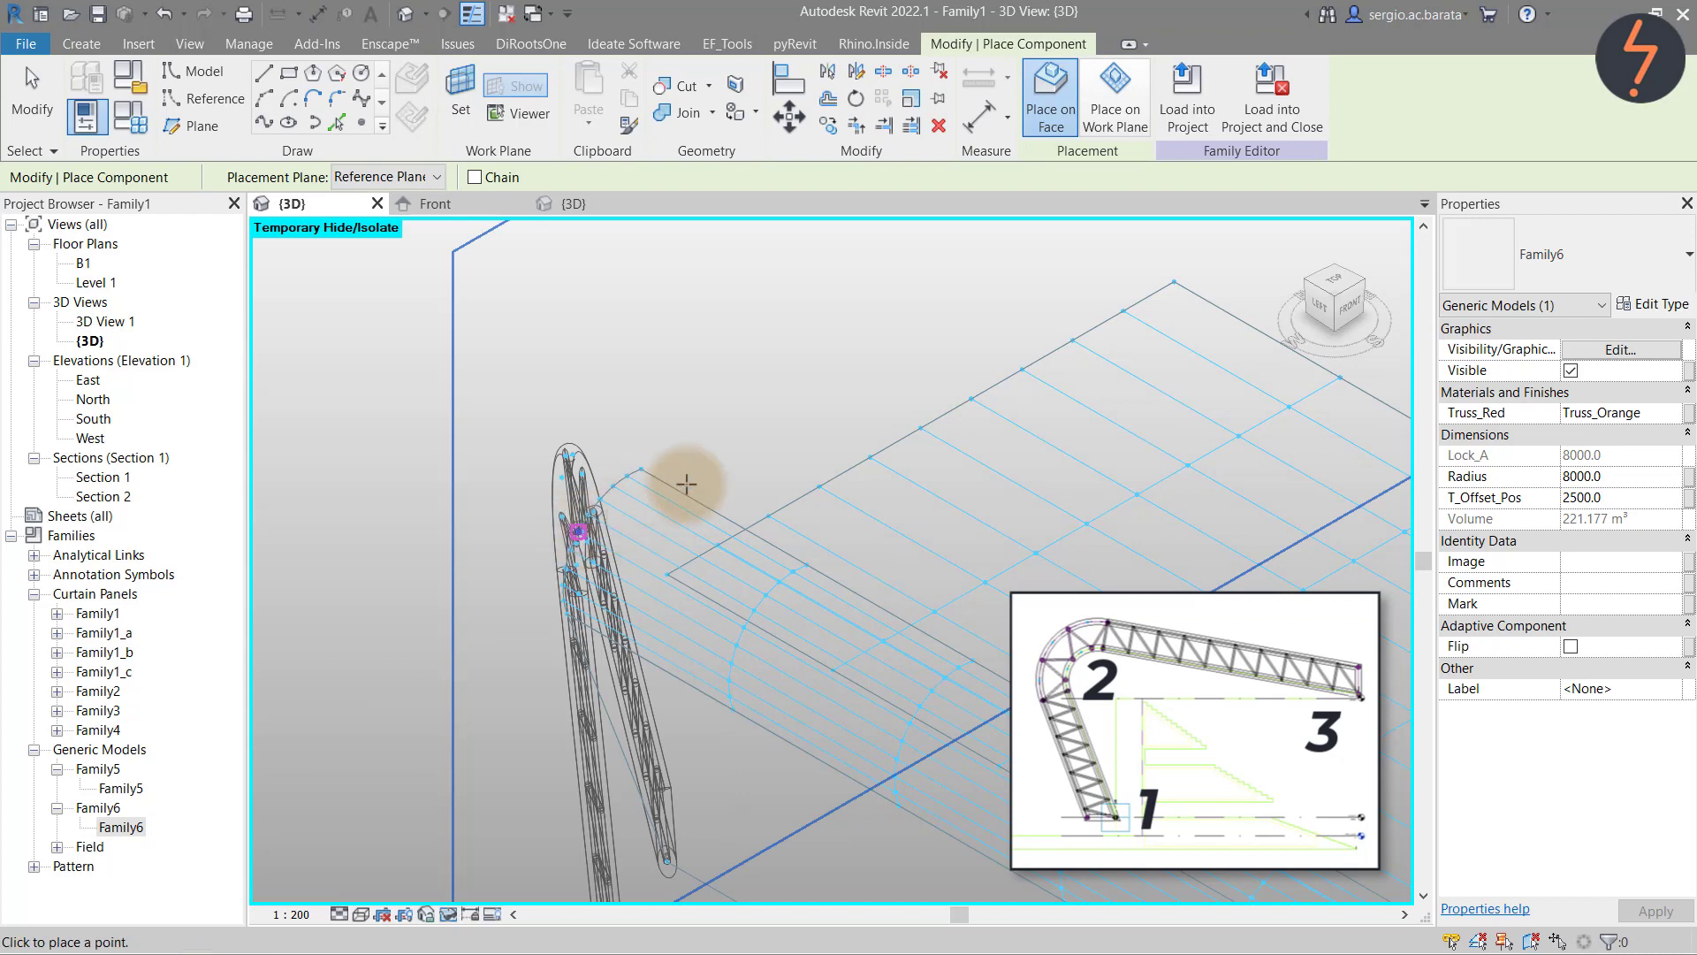
click(1173, 280)
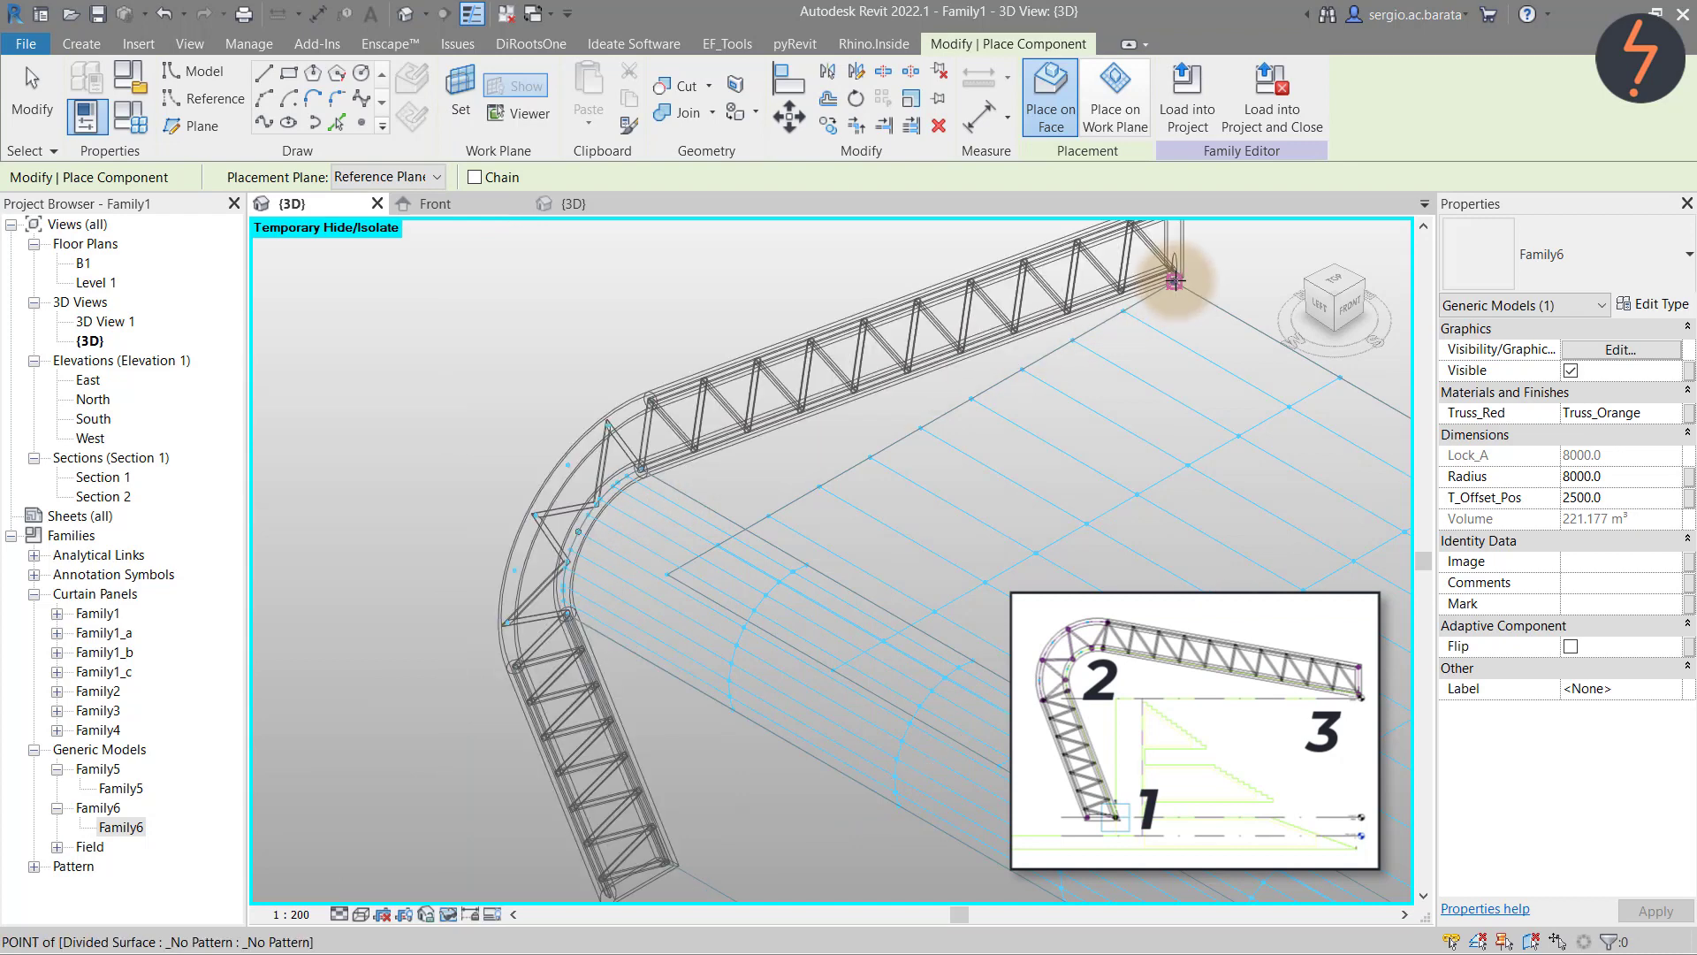
key(Escape)
key(Escape)
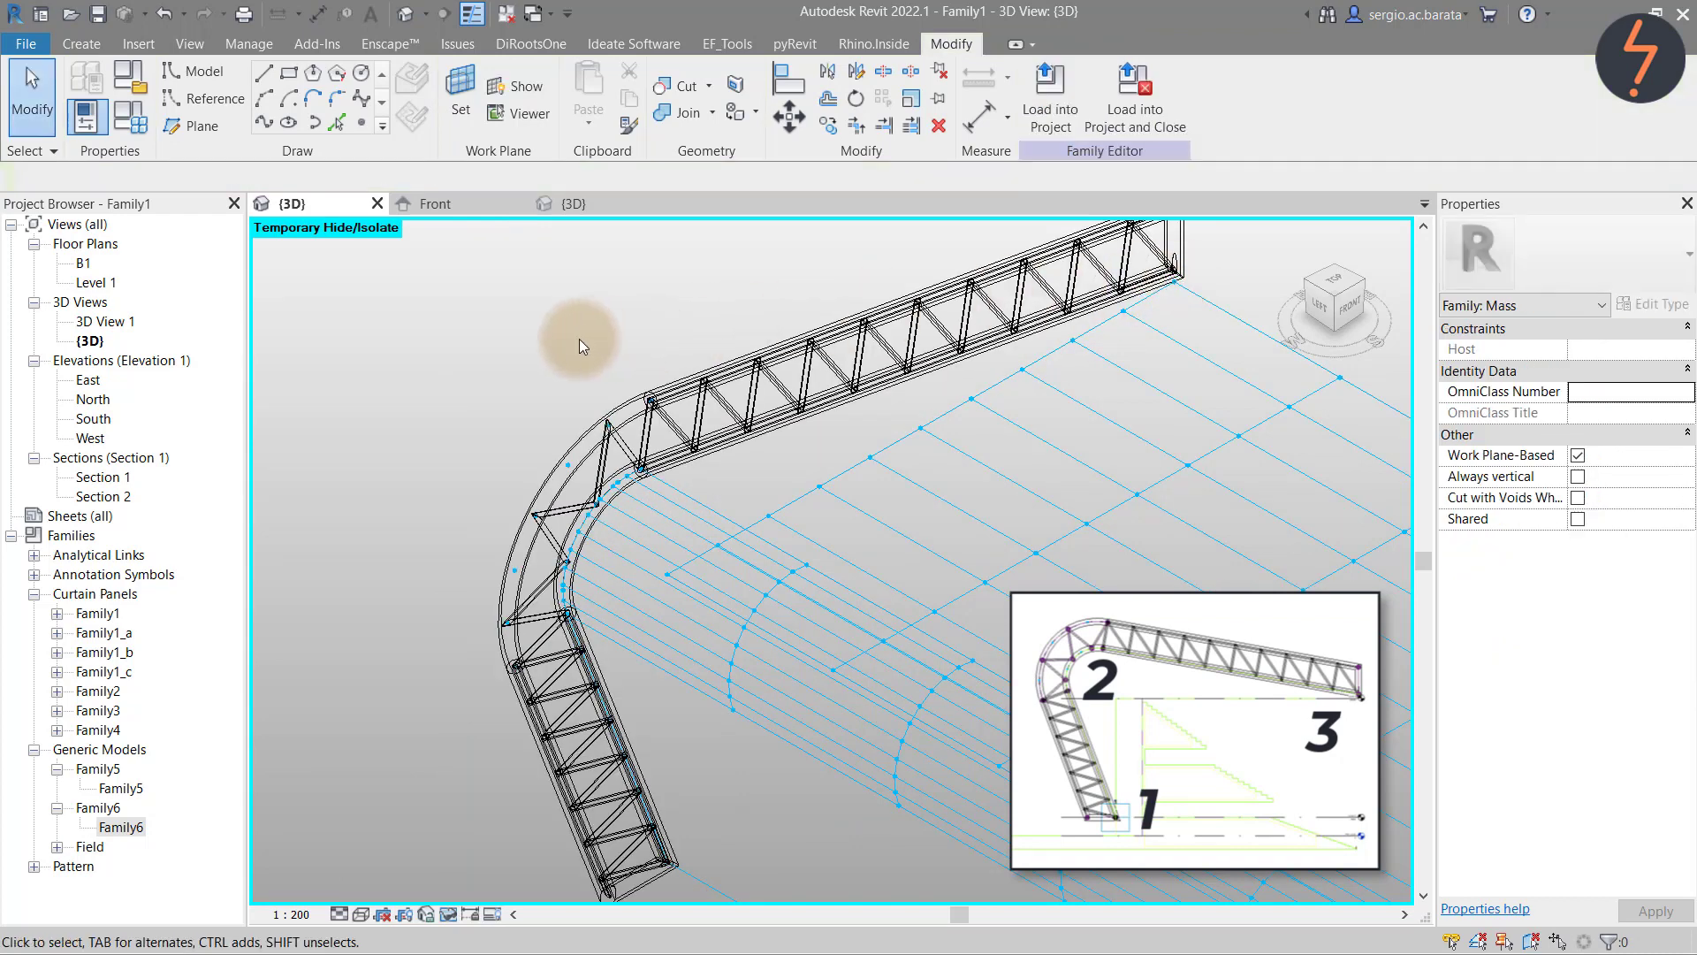
Place a second Family6 truss at the opposite end of the isolated side, on the base node, the curved surface's middle node and the roof's corner node
right_click(580, 337)
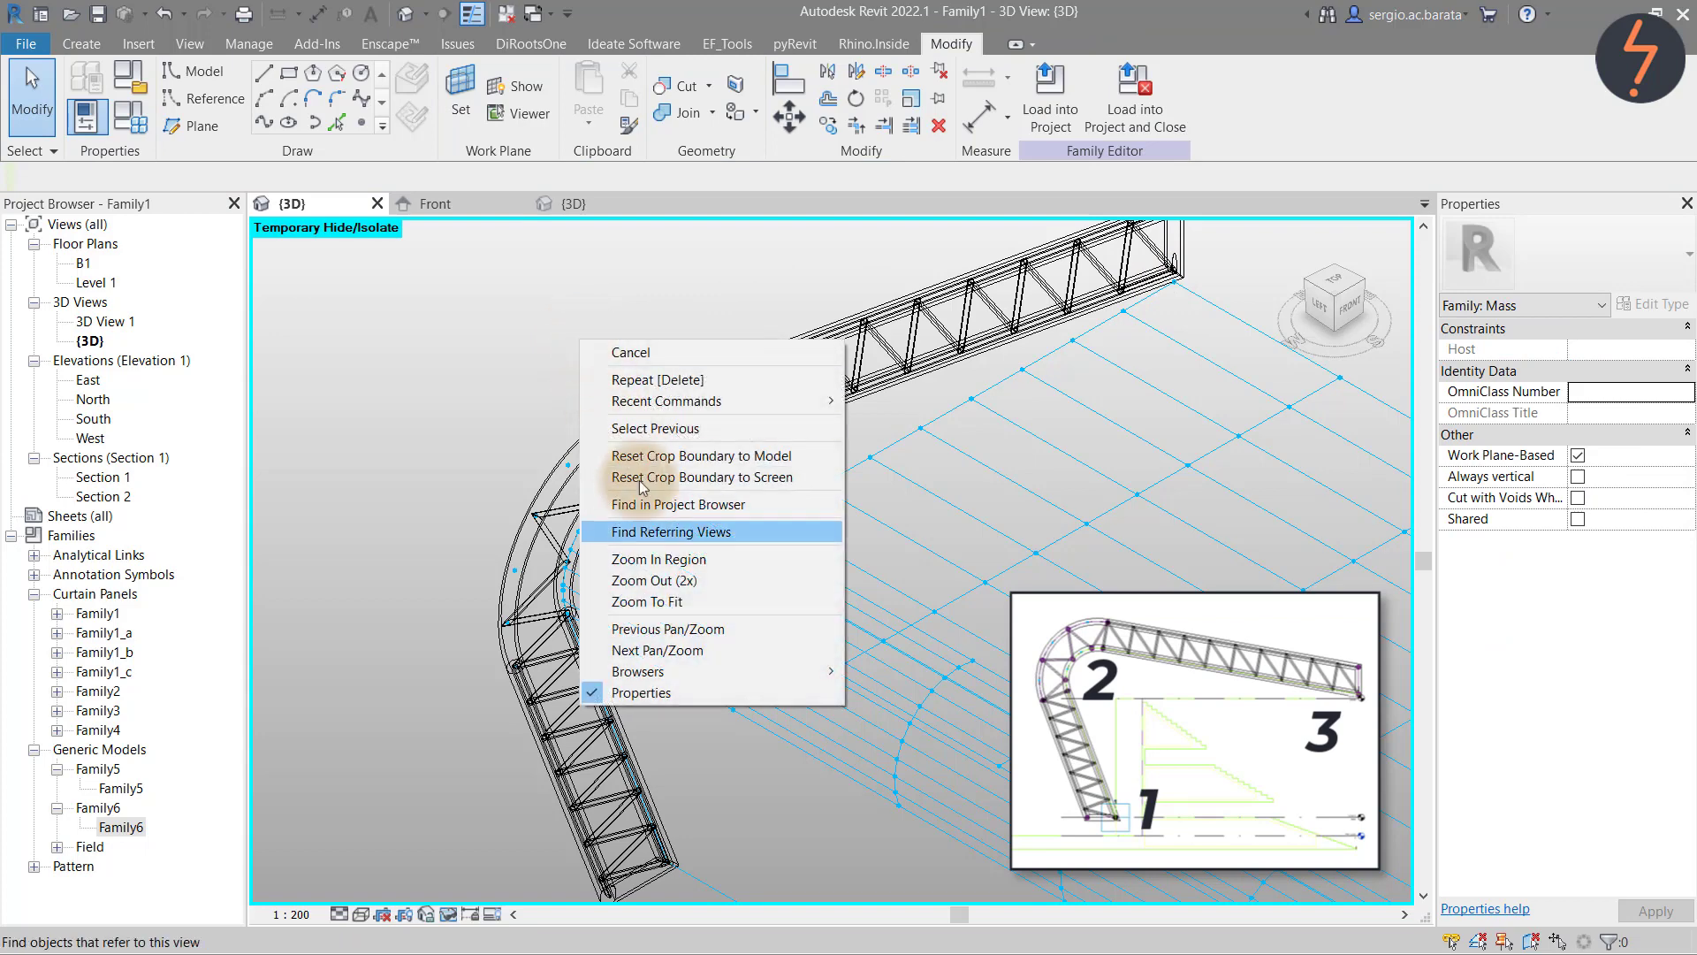
click(630, 635)
right_click(894, 395)
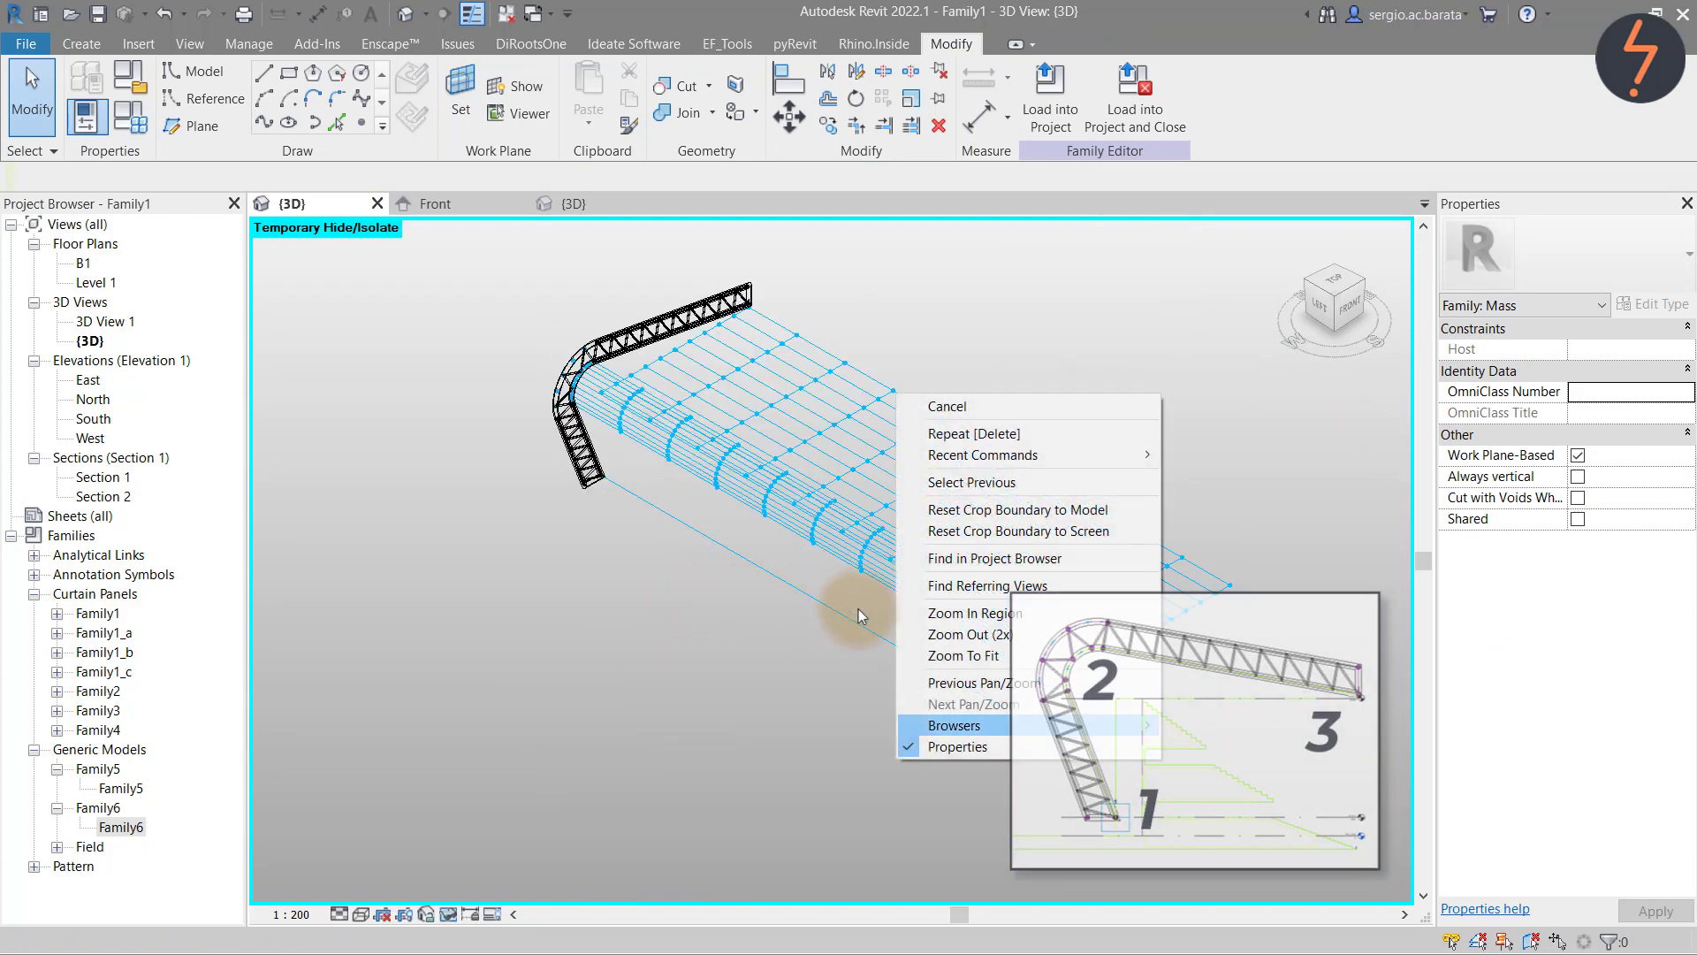
click(935, 592)
drag(978, 518, 1261, 808)
right_click(121, 826)
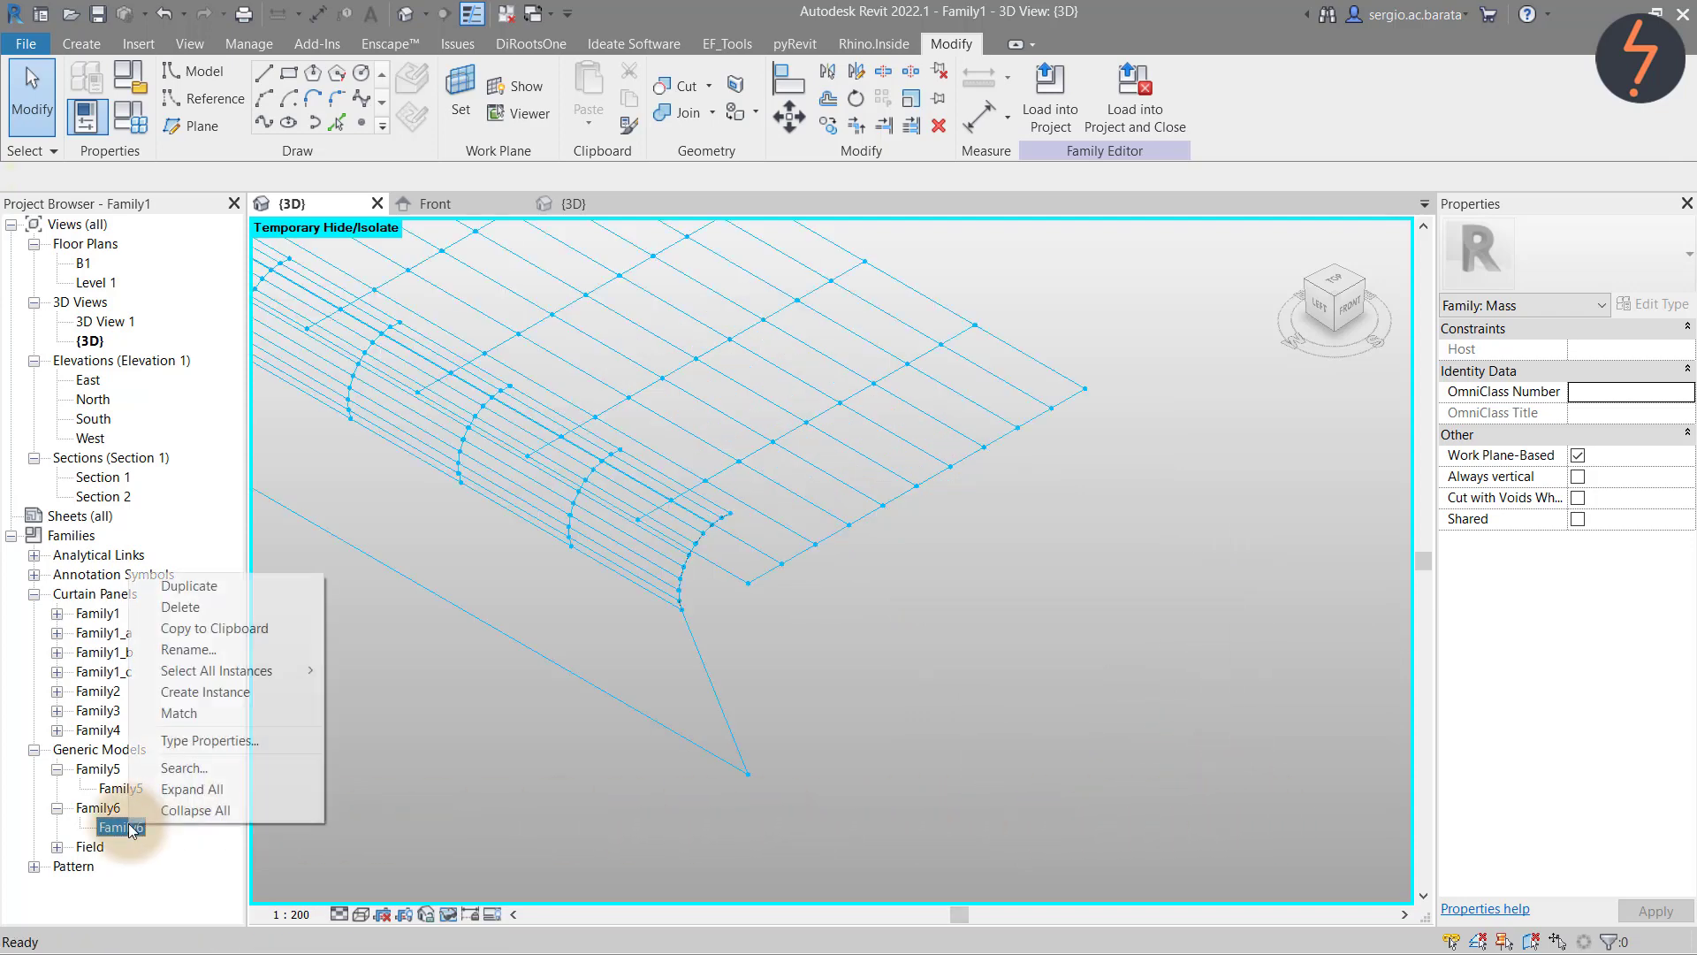
click(212, 692)
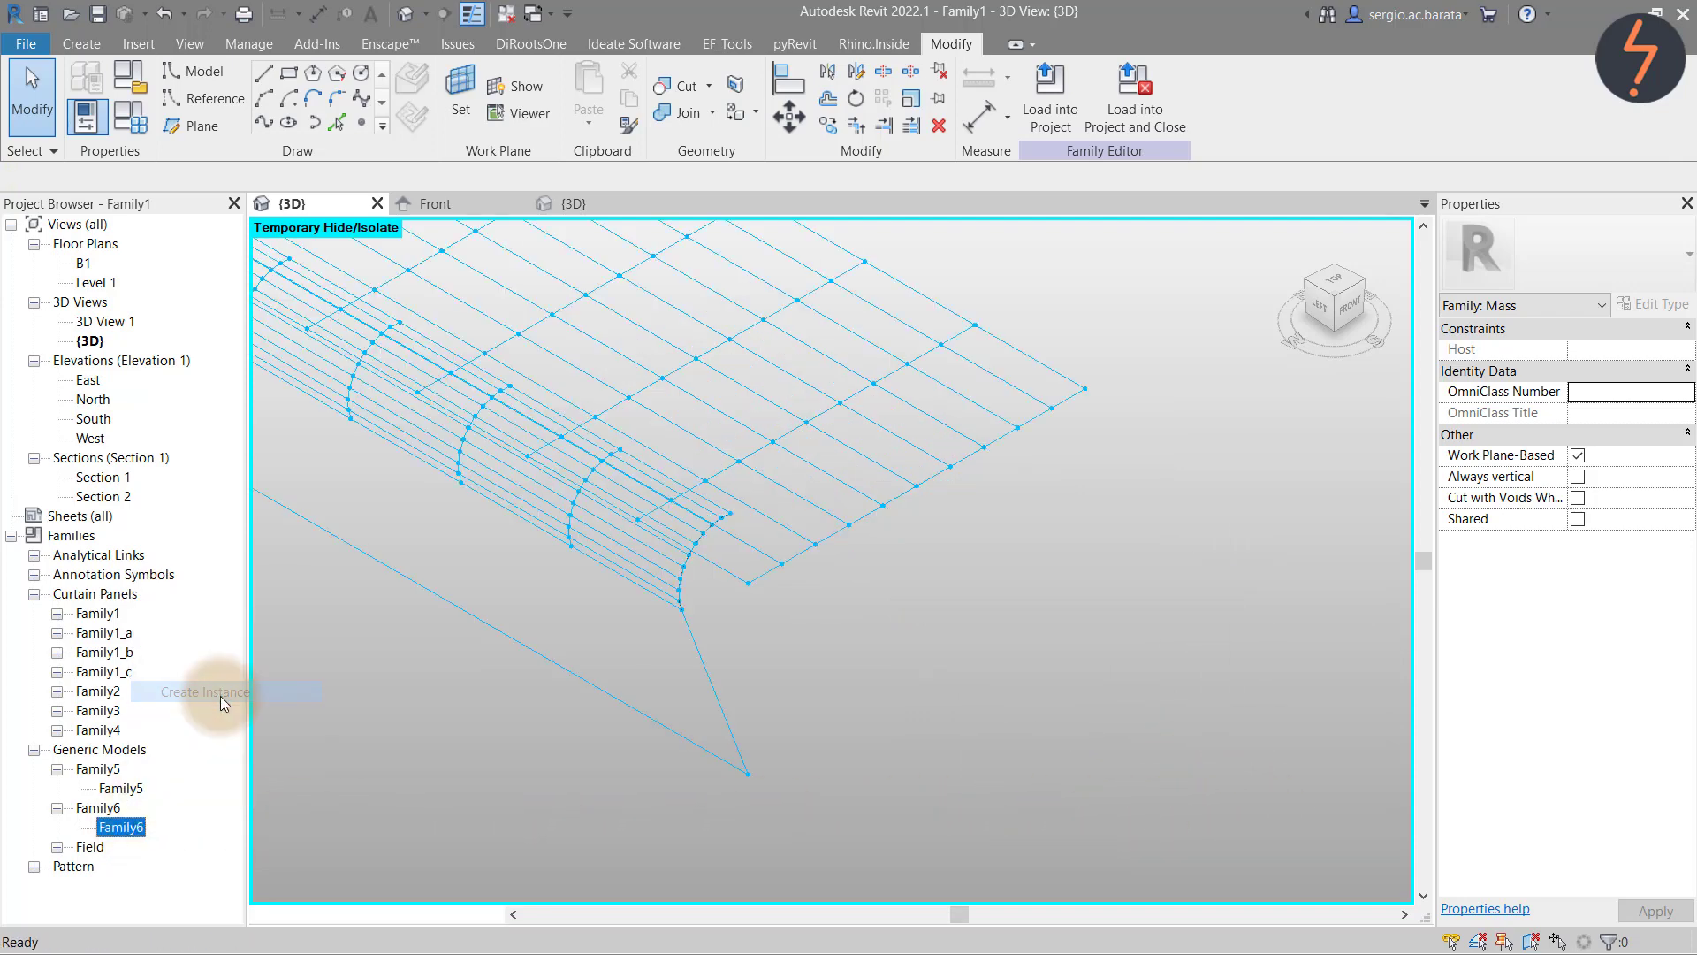
click(748, 773)
click(688, 554)
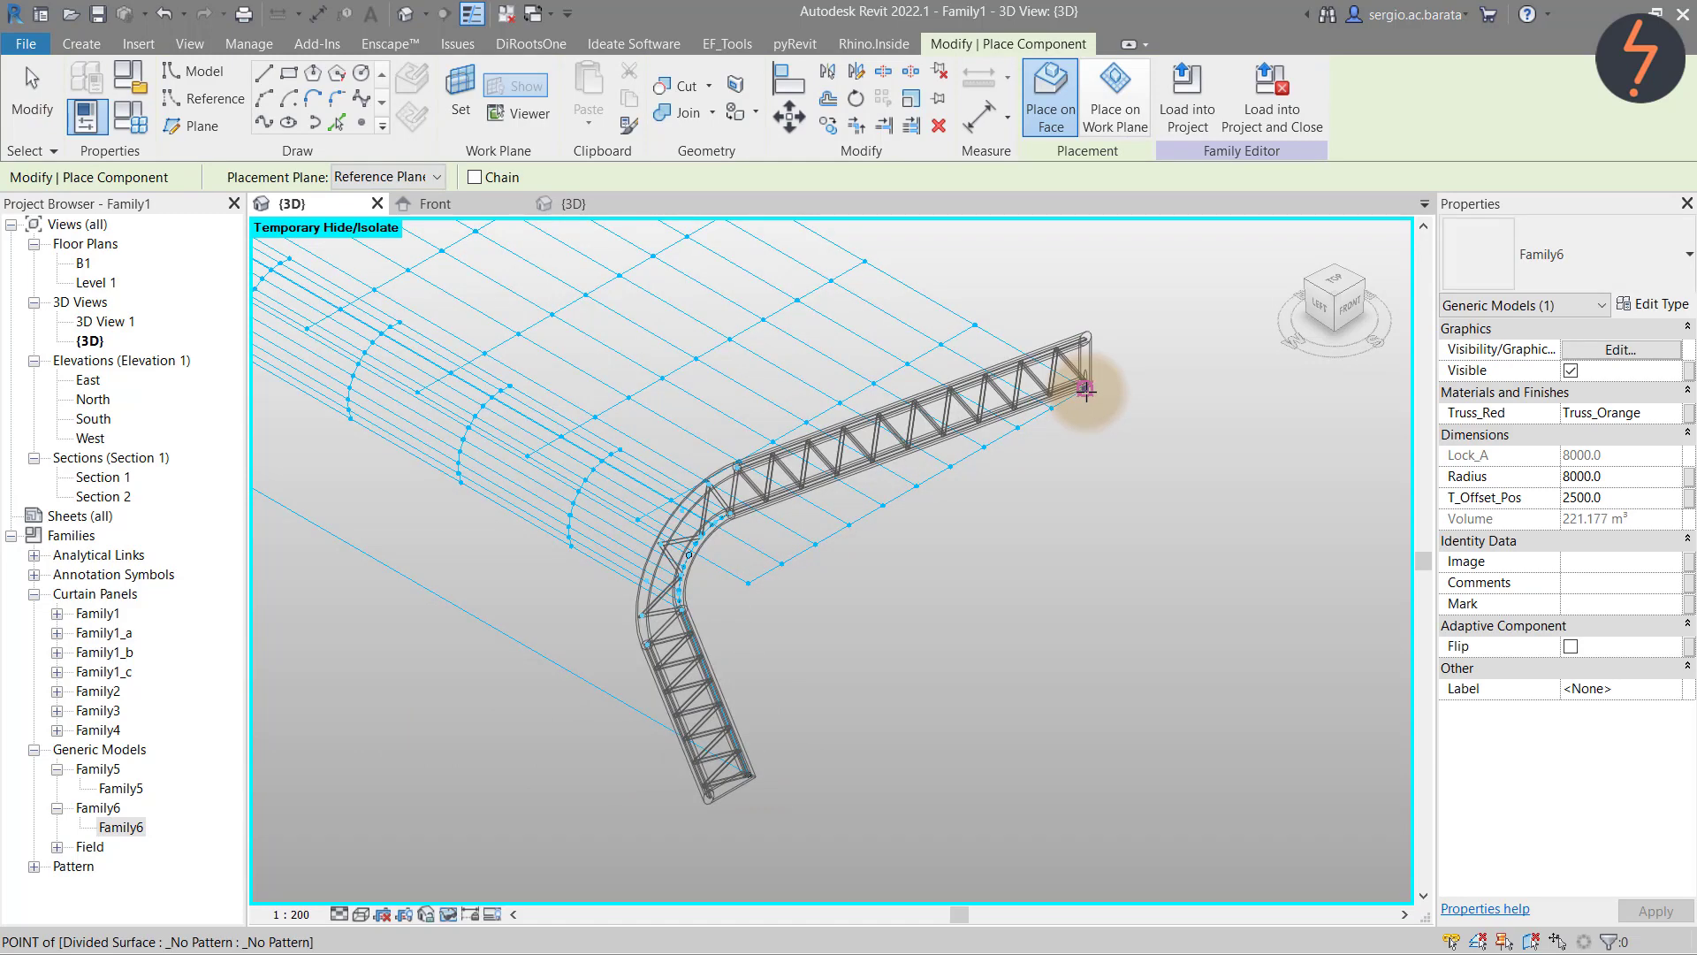
click(1086, 389)
key(Escape)
Reset the temporary hide/isolate and switch the 3D view from wireframe to a shaded visual style
right_click(1103, 495)
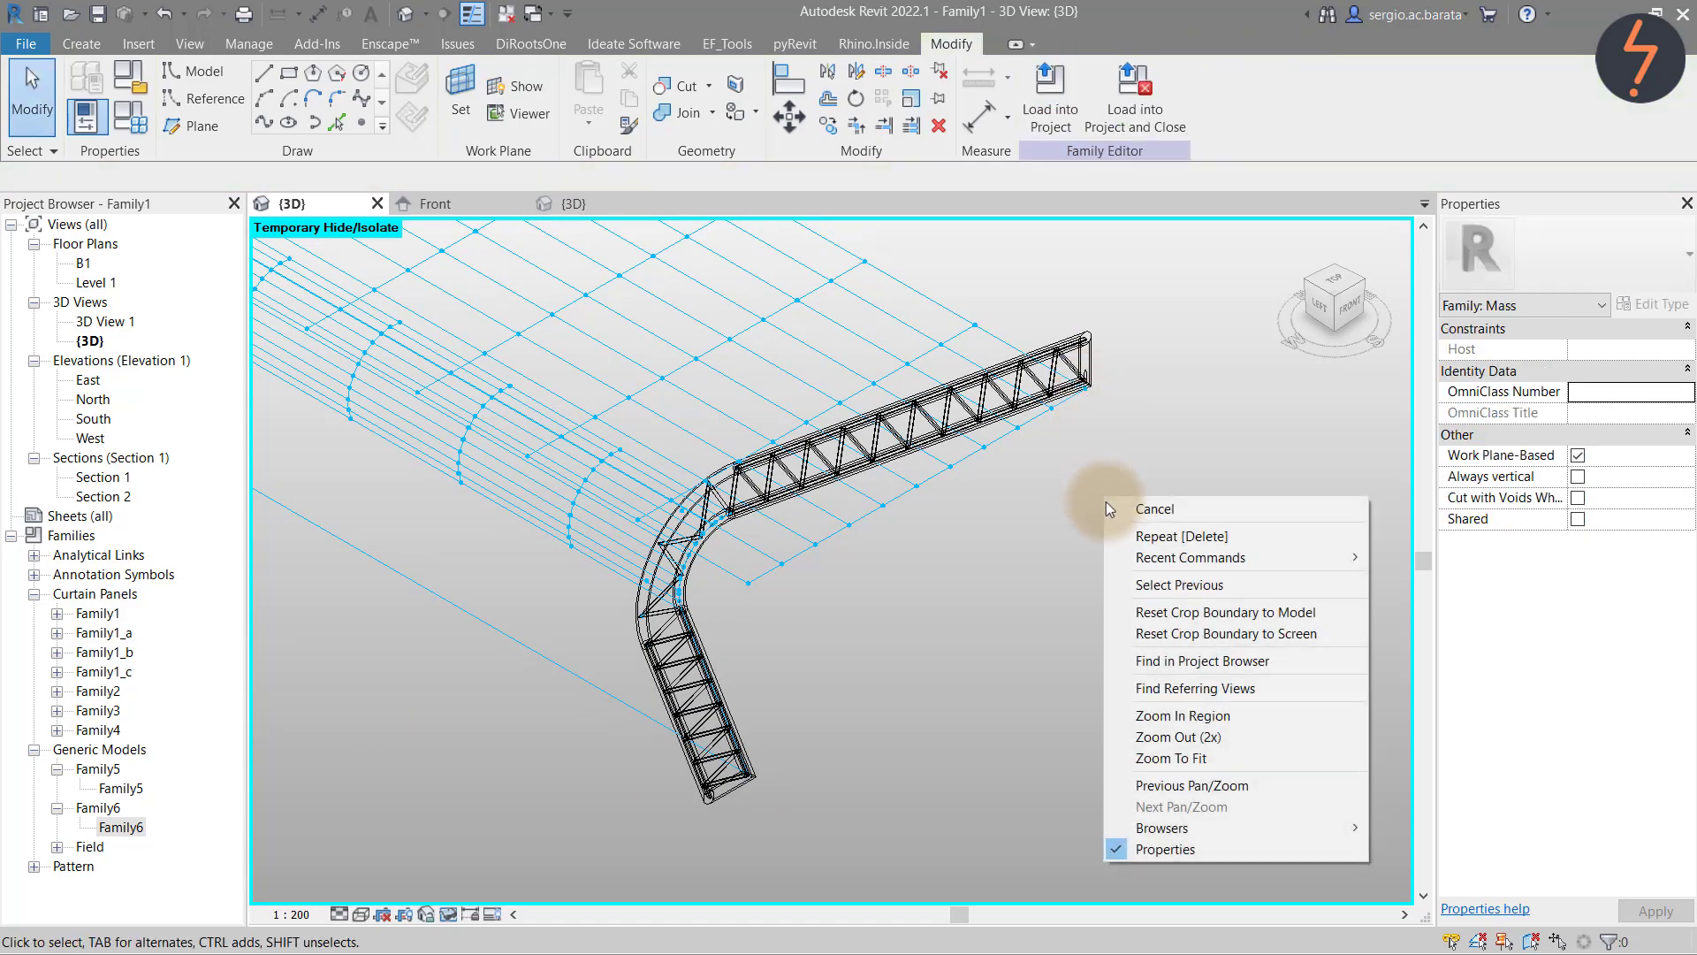
click(1206, 758)
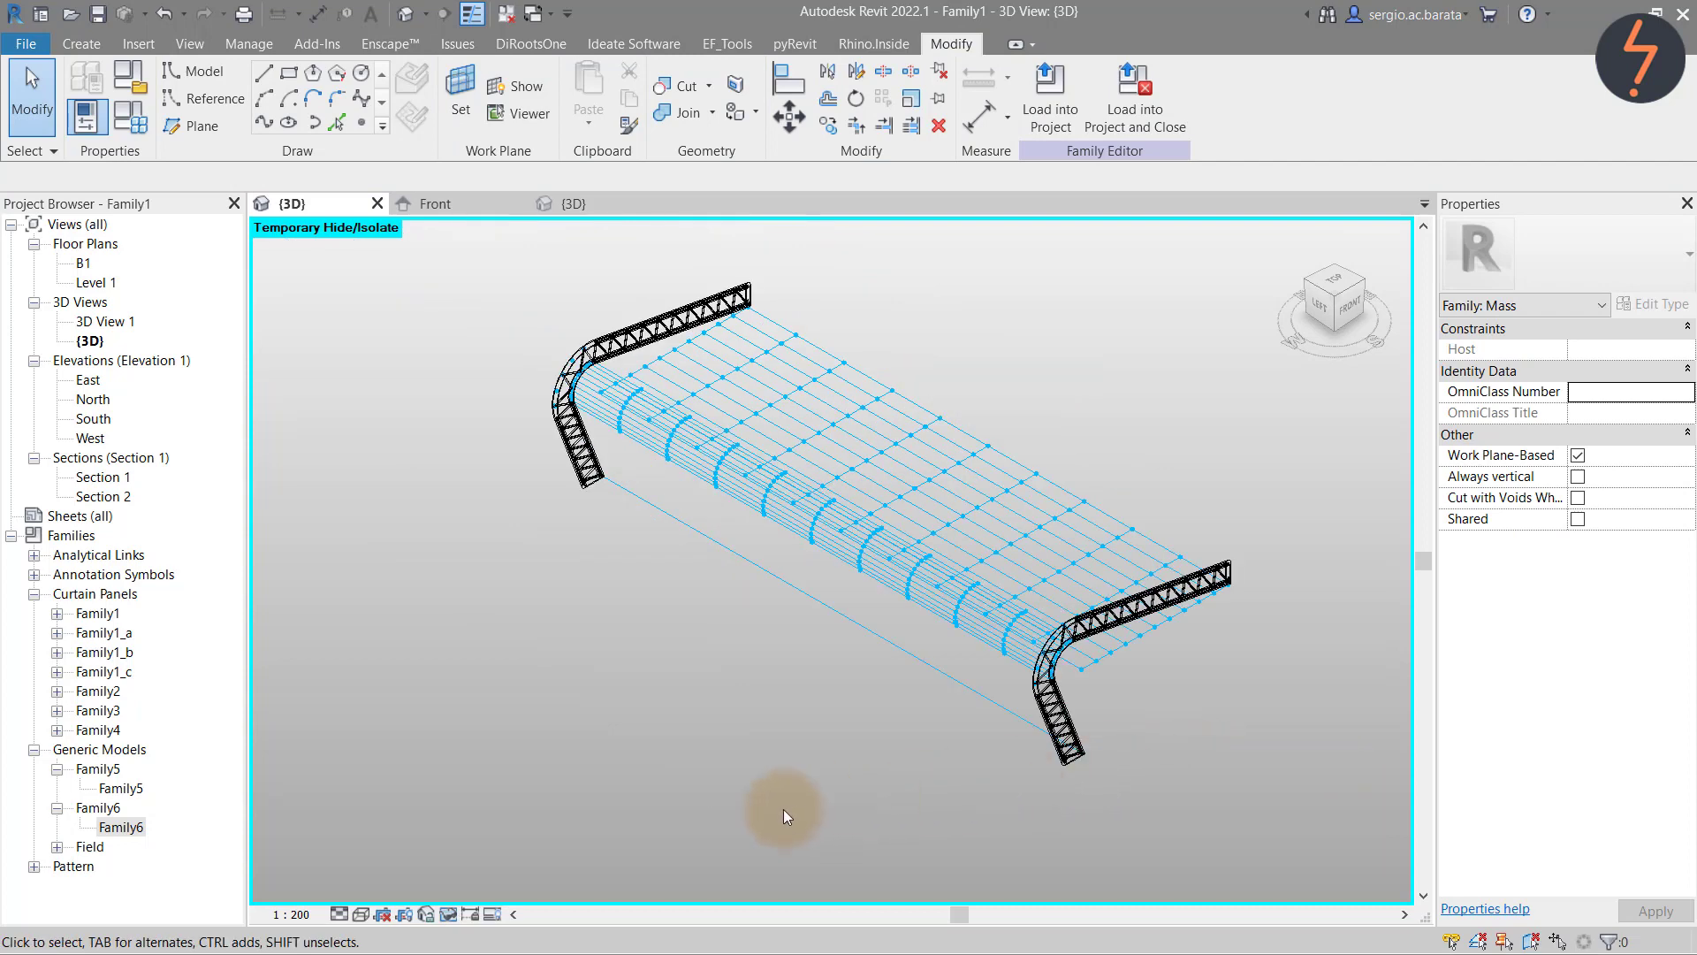
key(h)
key(r)
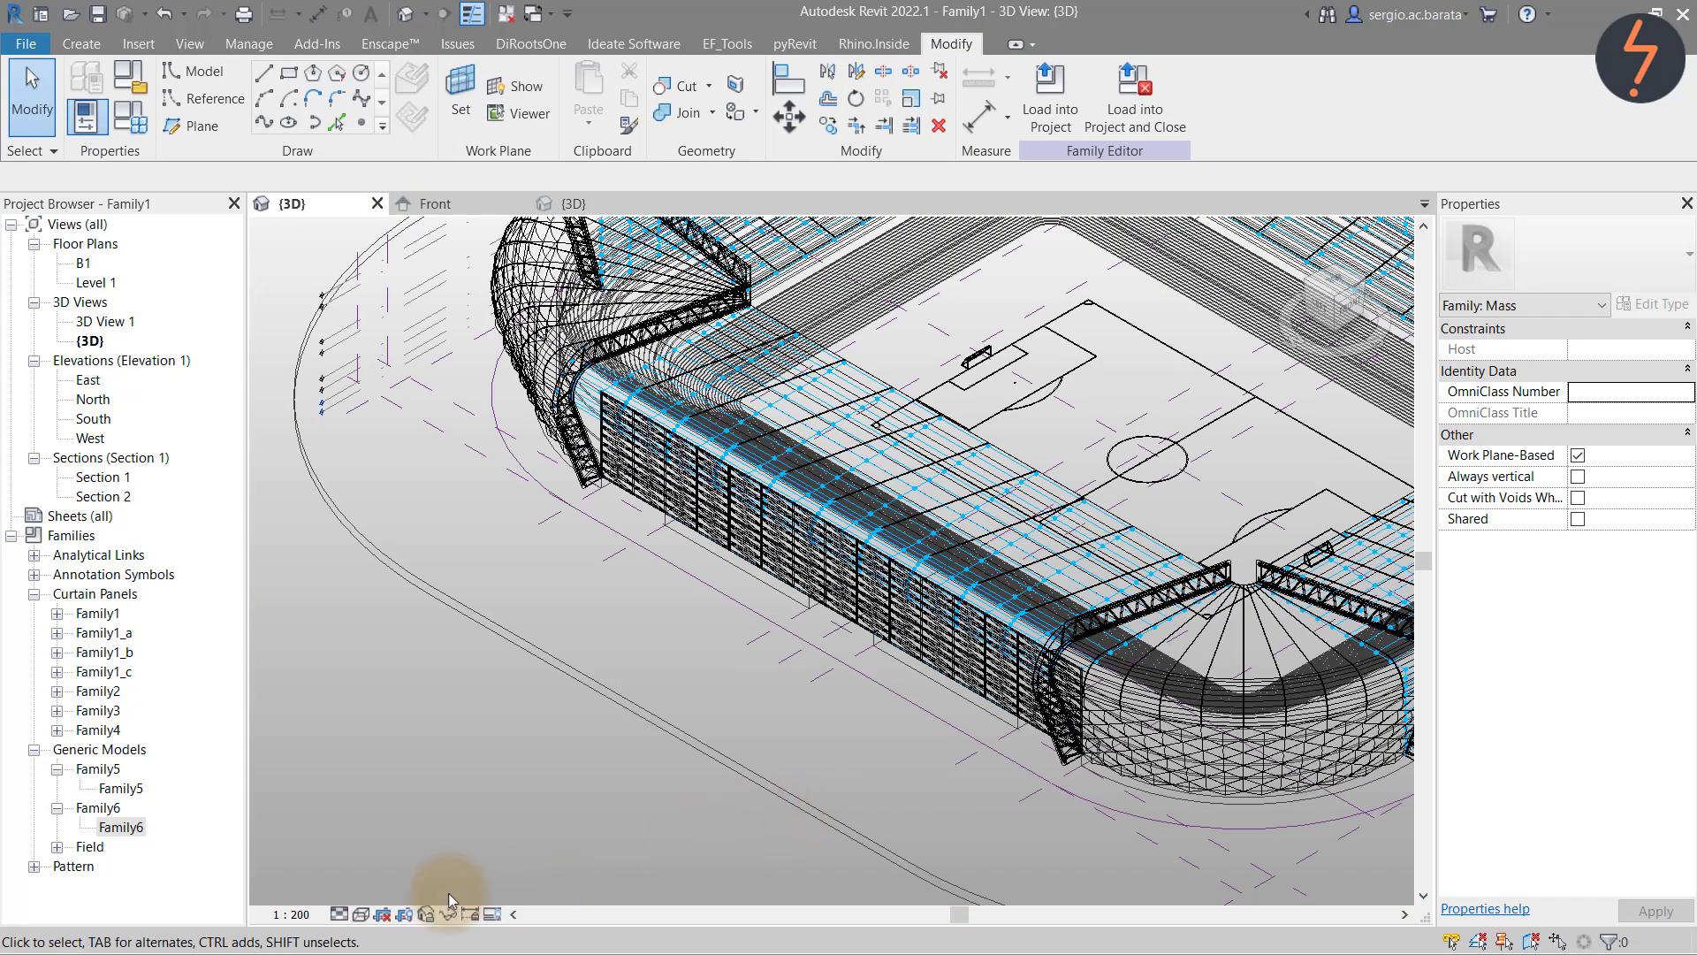
click(362, 914)
click(398, 847)
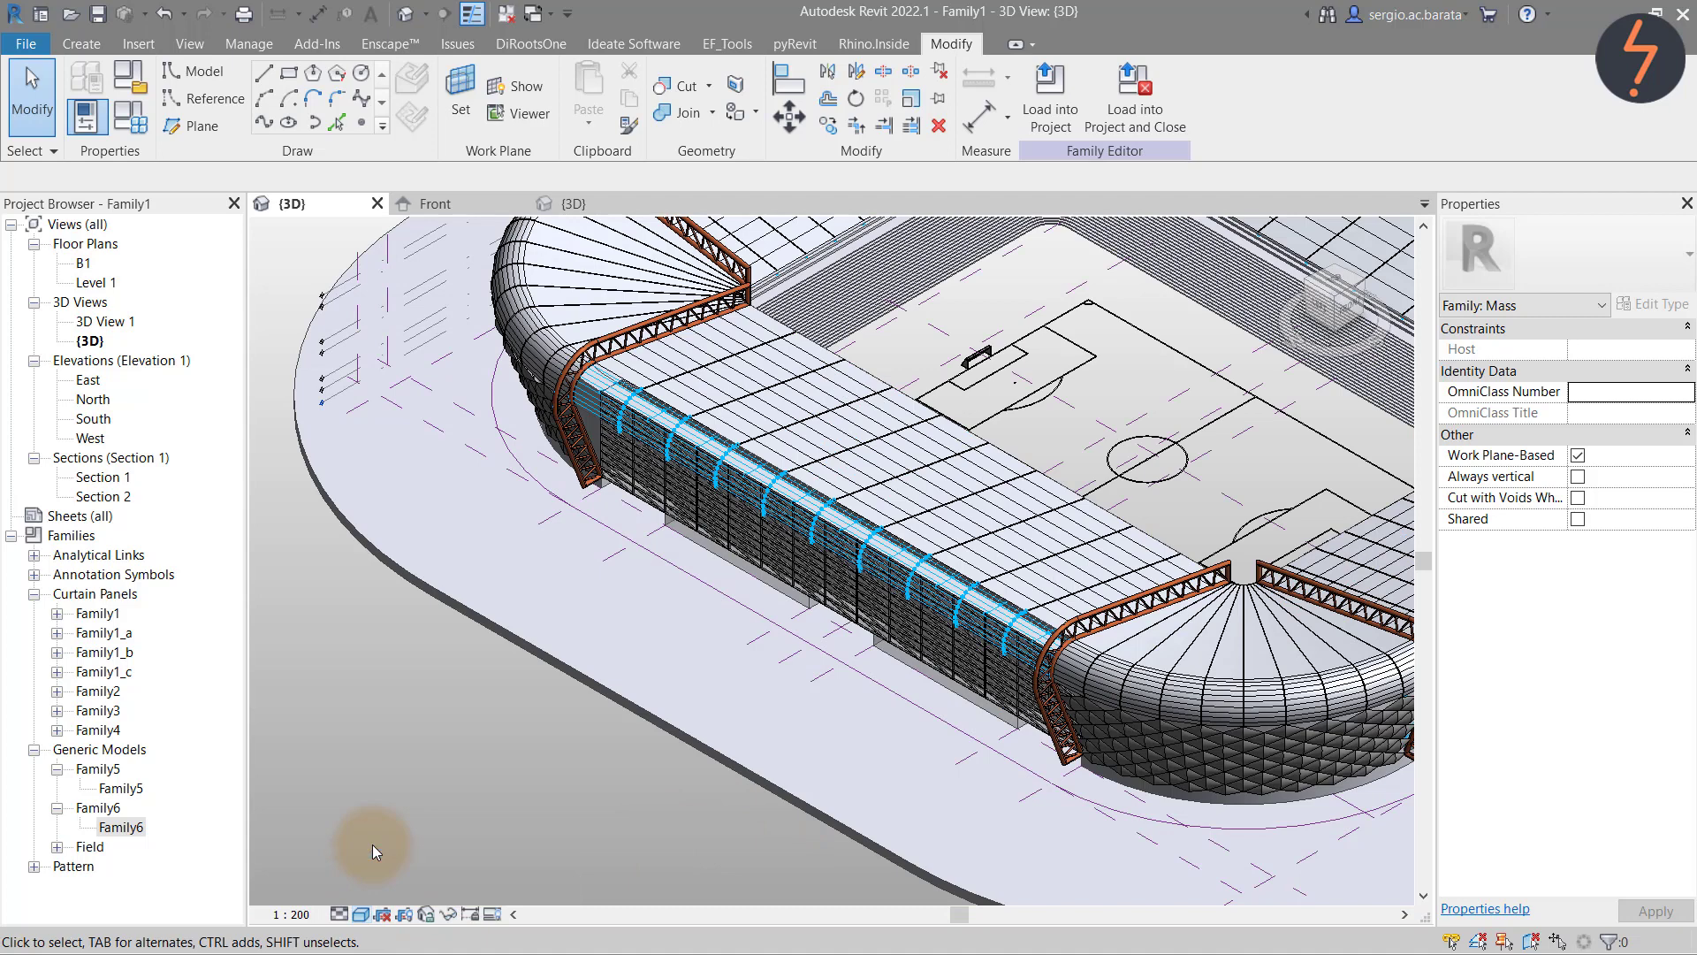
Display the Family3 component on the curved divided surface again and turn off its surface grid and nodes
right_click(373, 845)
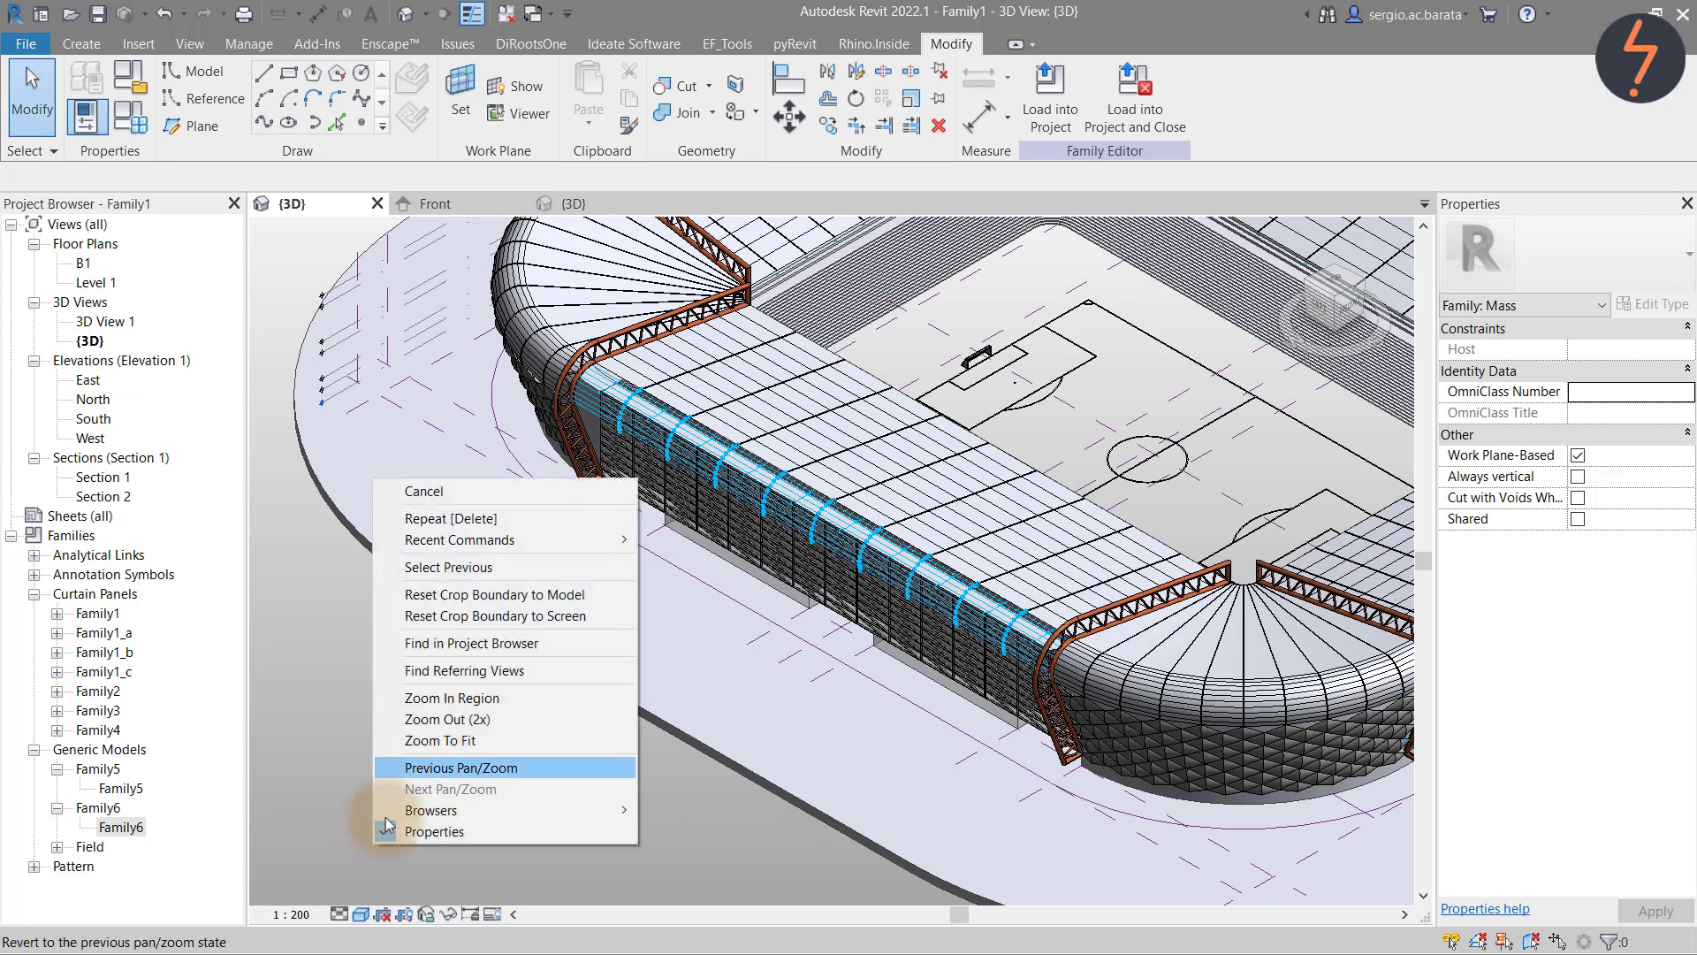
click(408, 722)
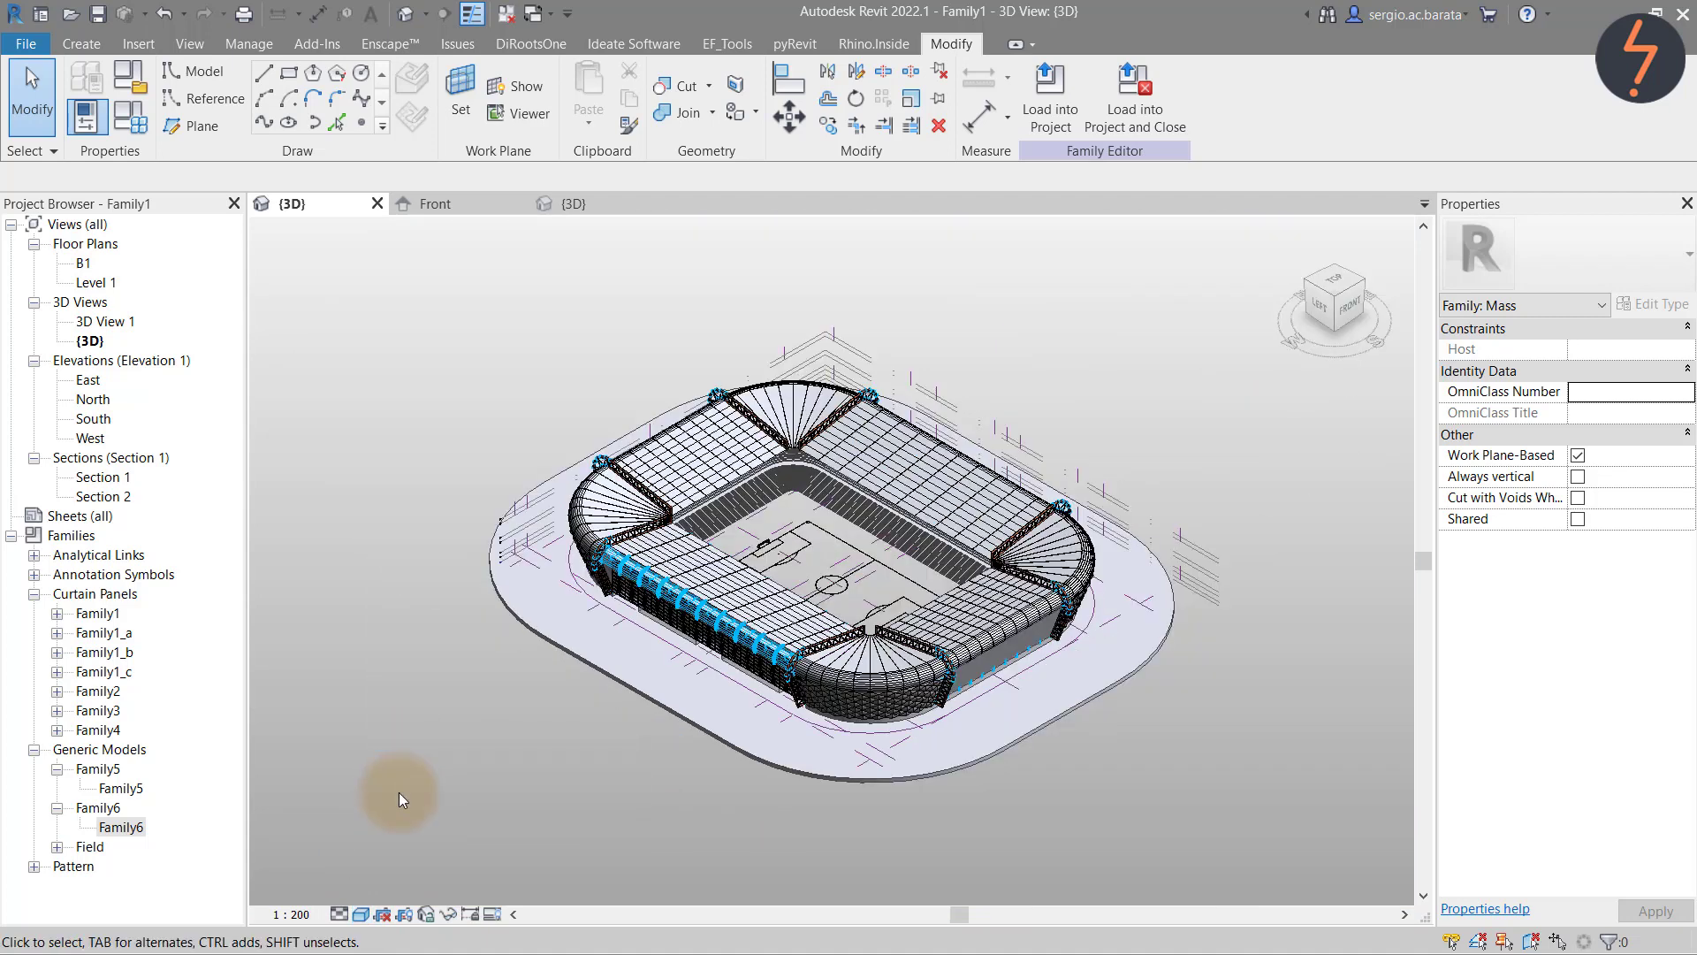
right_click(400, 792)
click(475, 715)
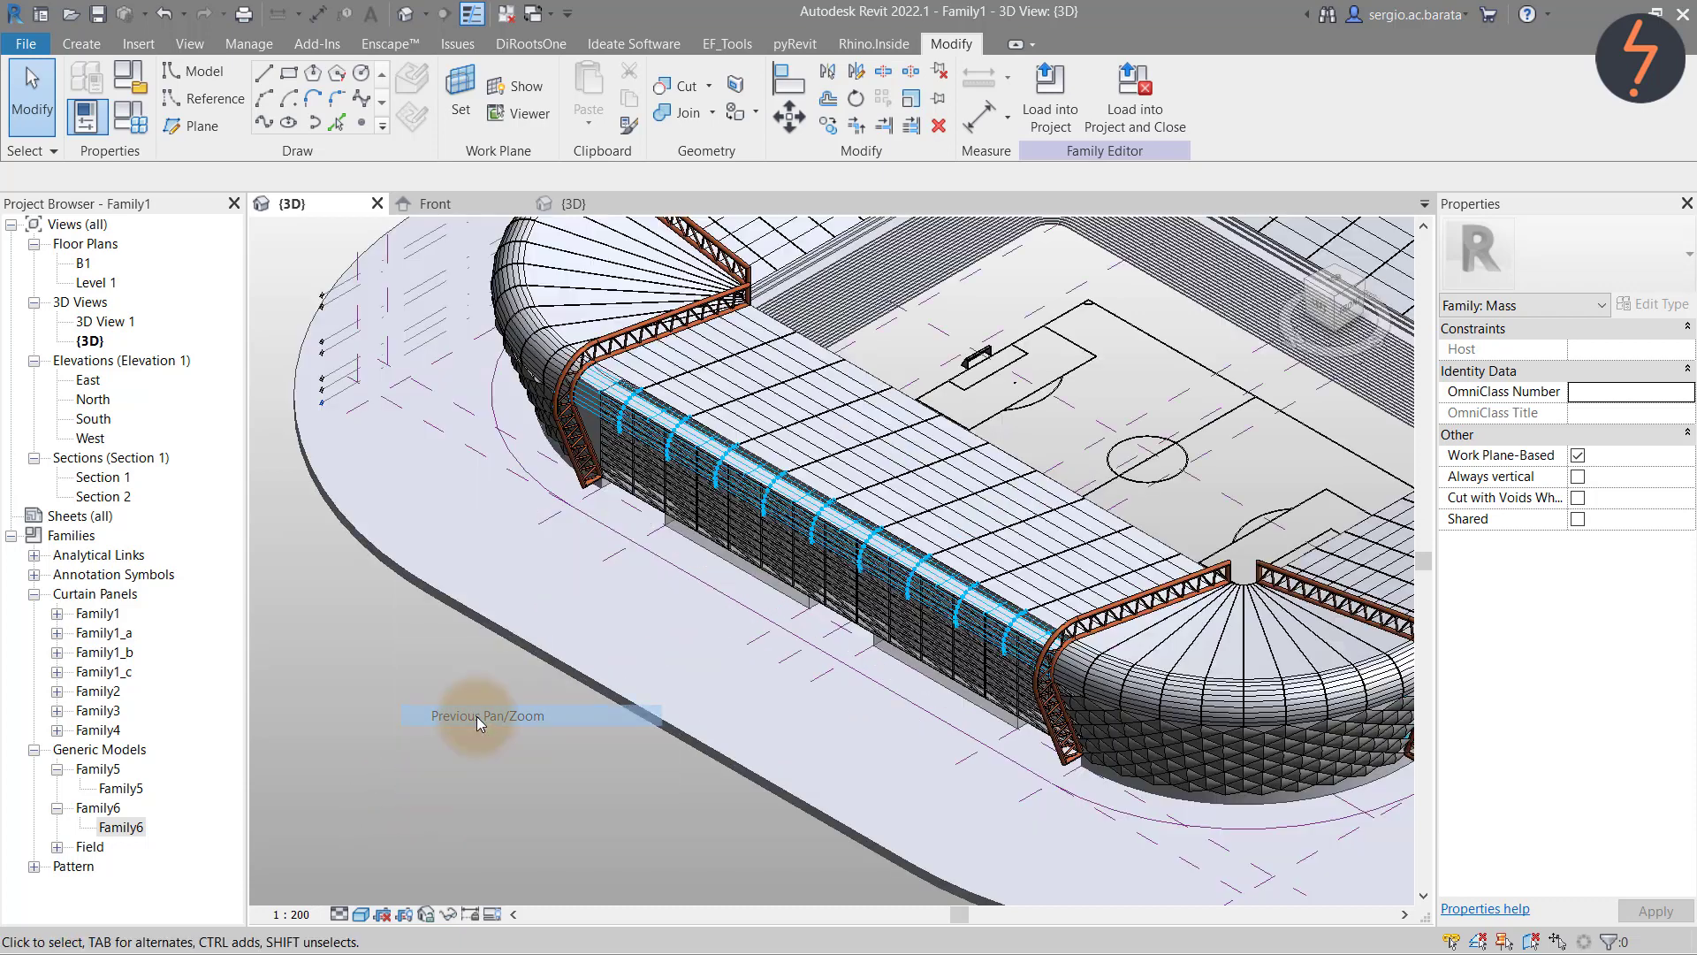
click(589, 402)
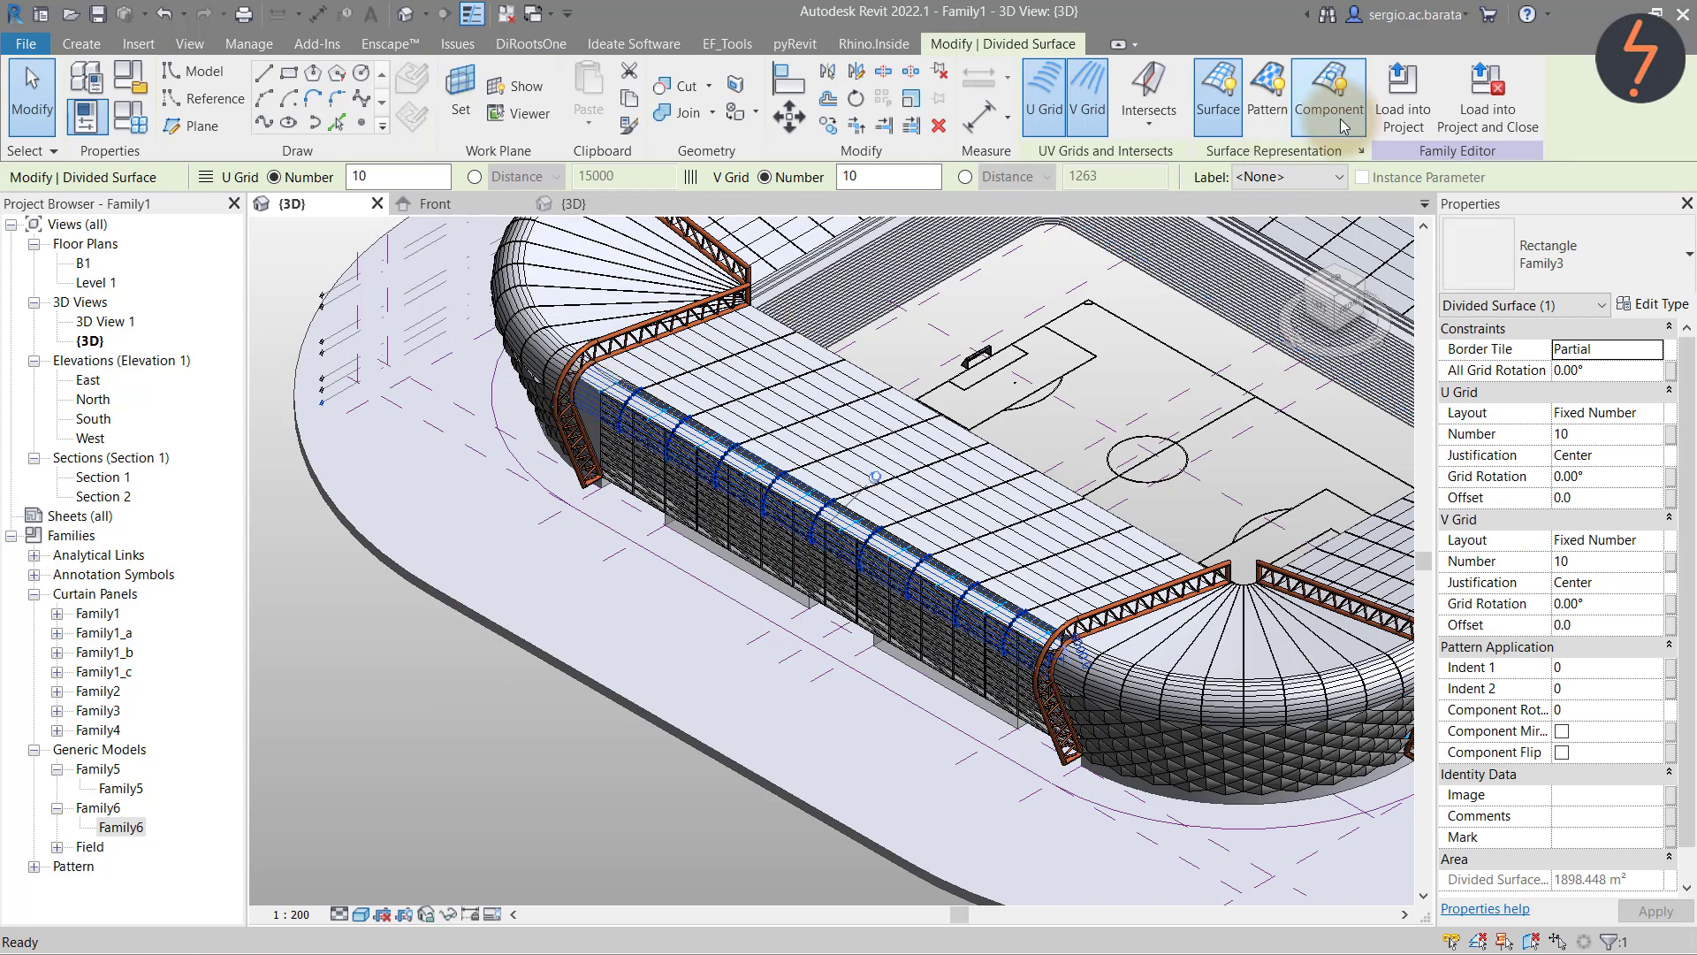
click(1284, 113)
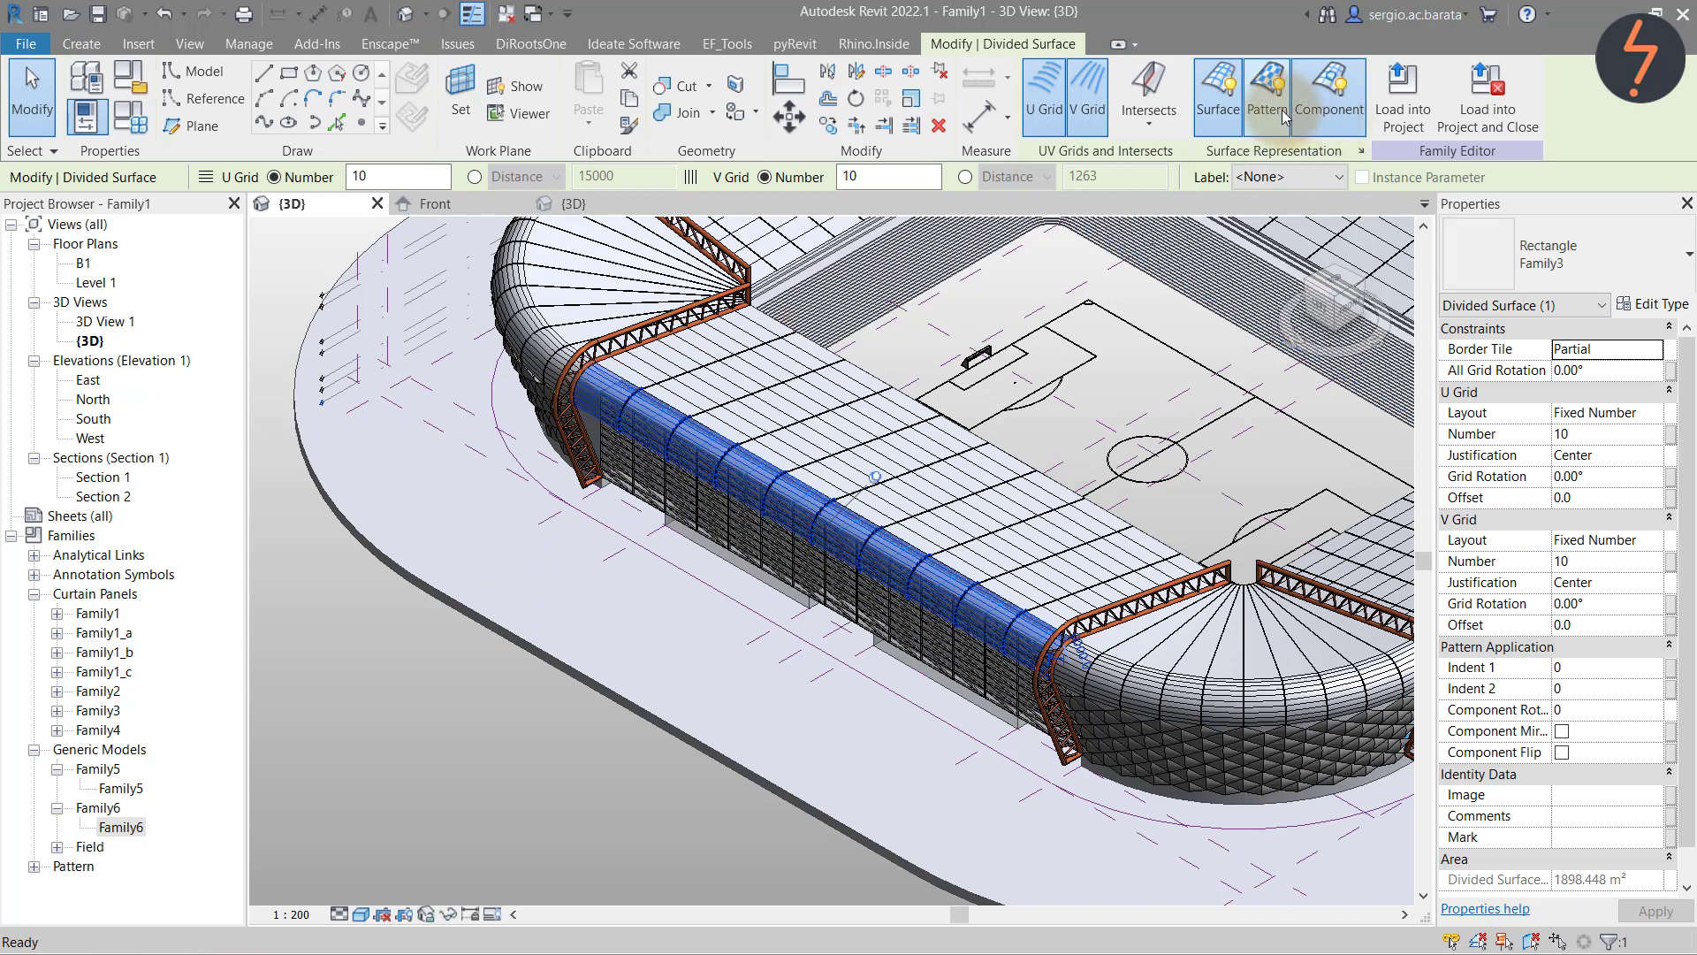
click(1225, 114)
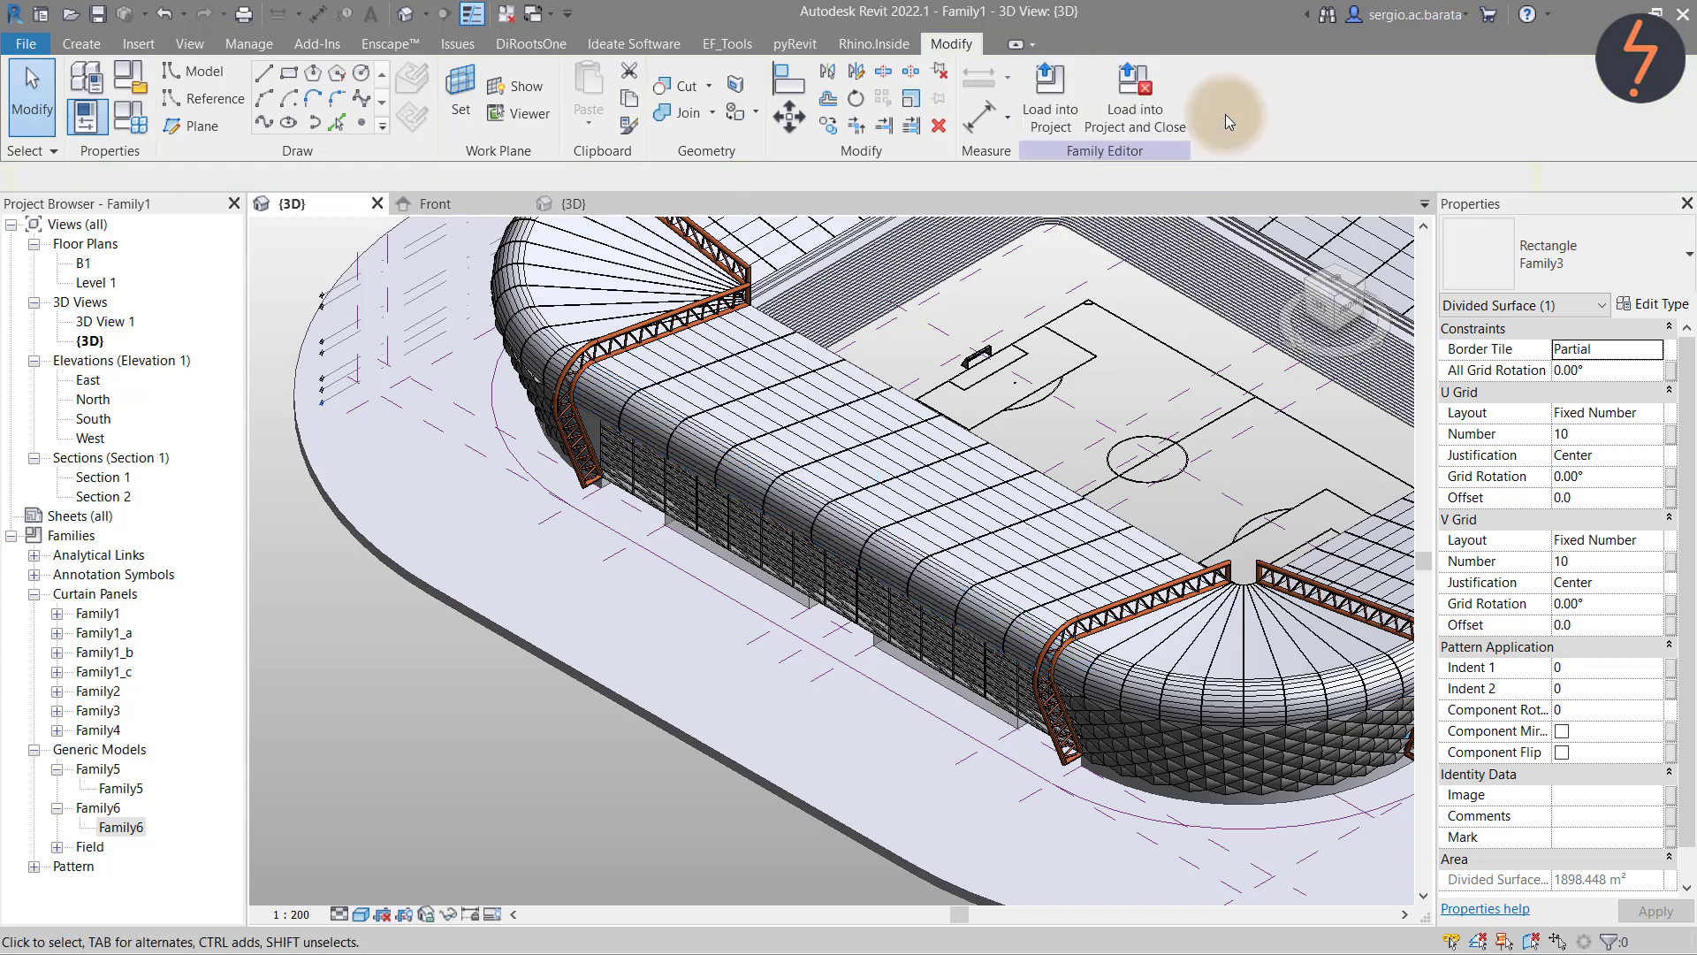
Create a reference line along the opposite roof's inner side between the upper ends of its two trusses
right_click(599, 830)
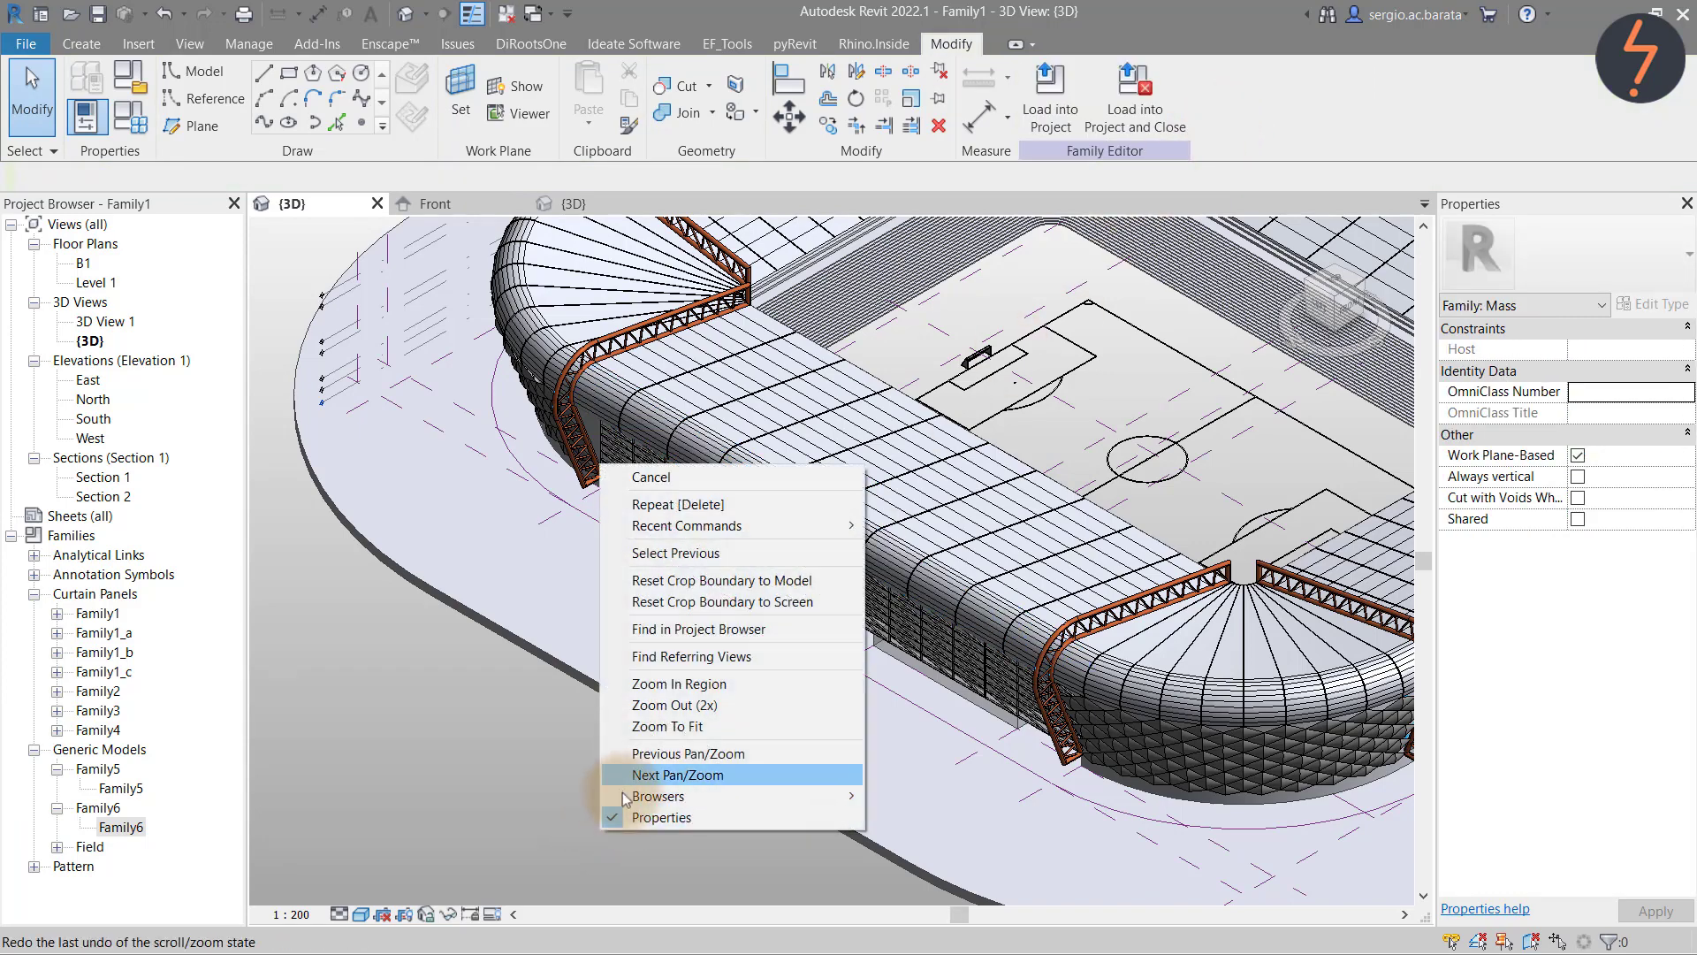
click(663, 727)
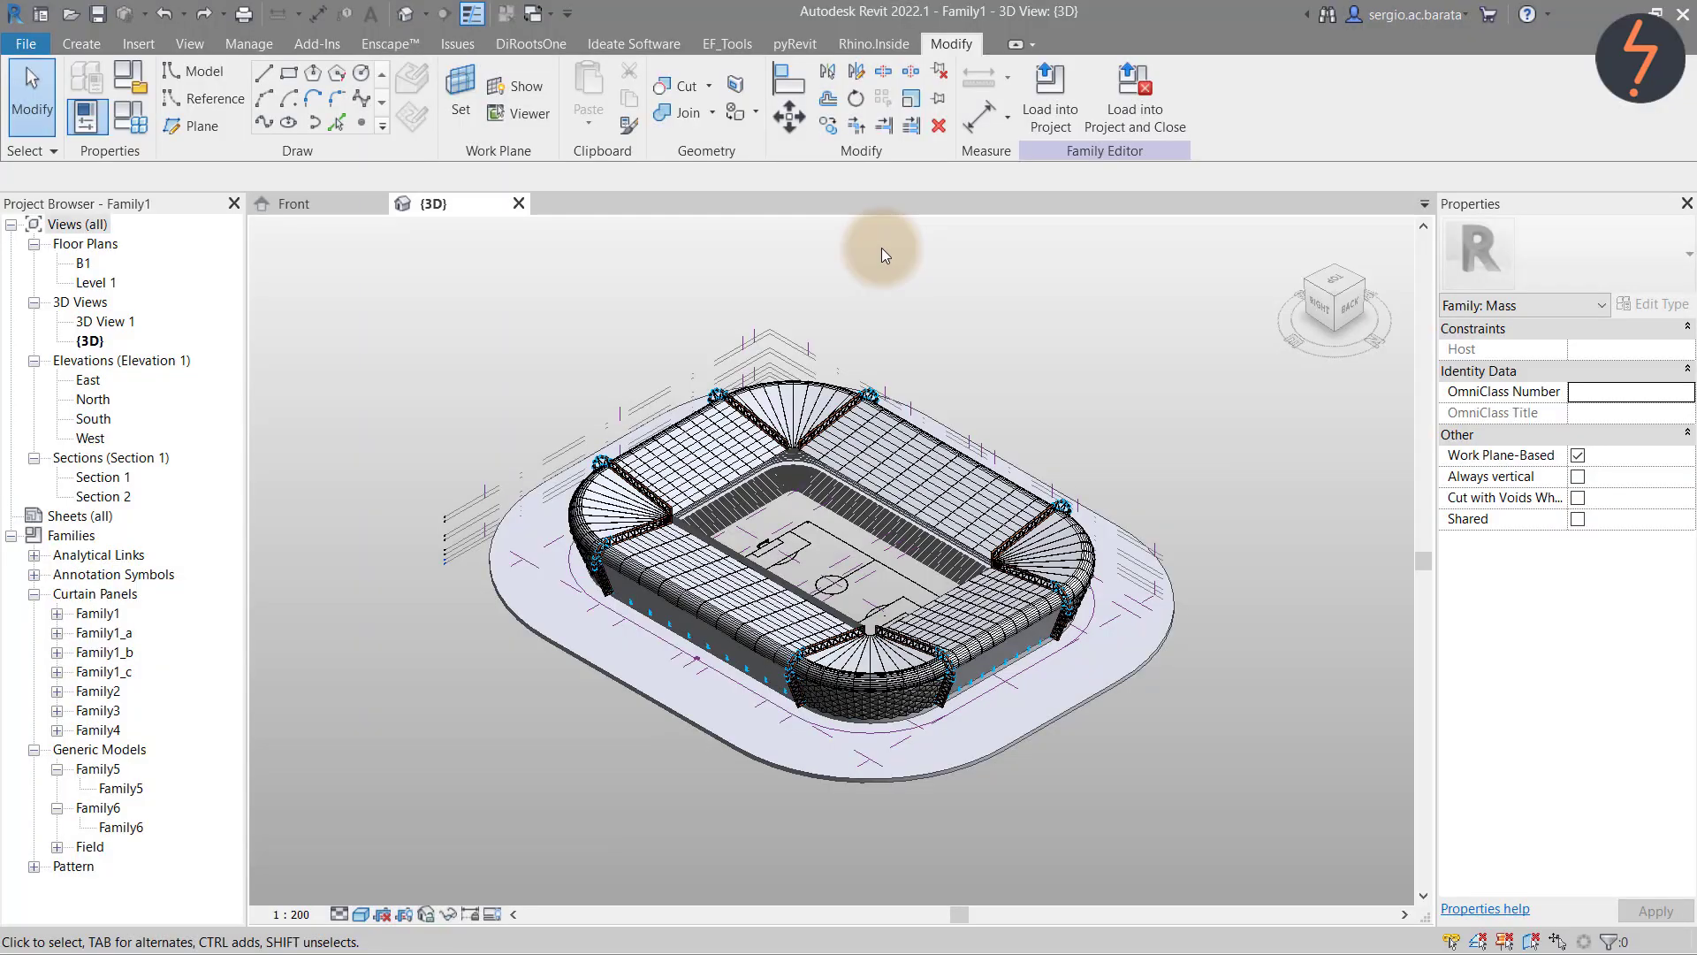
right_click(701, 292)
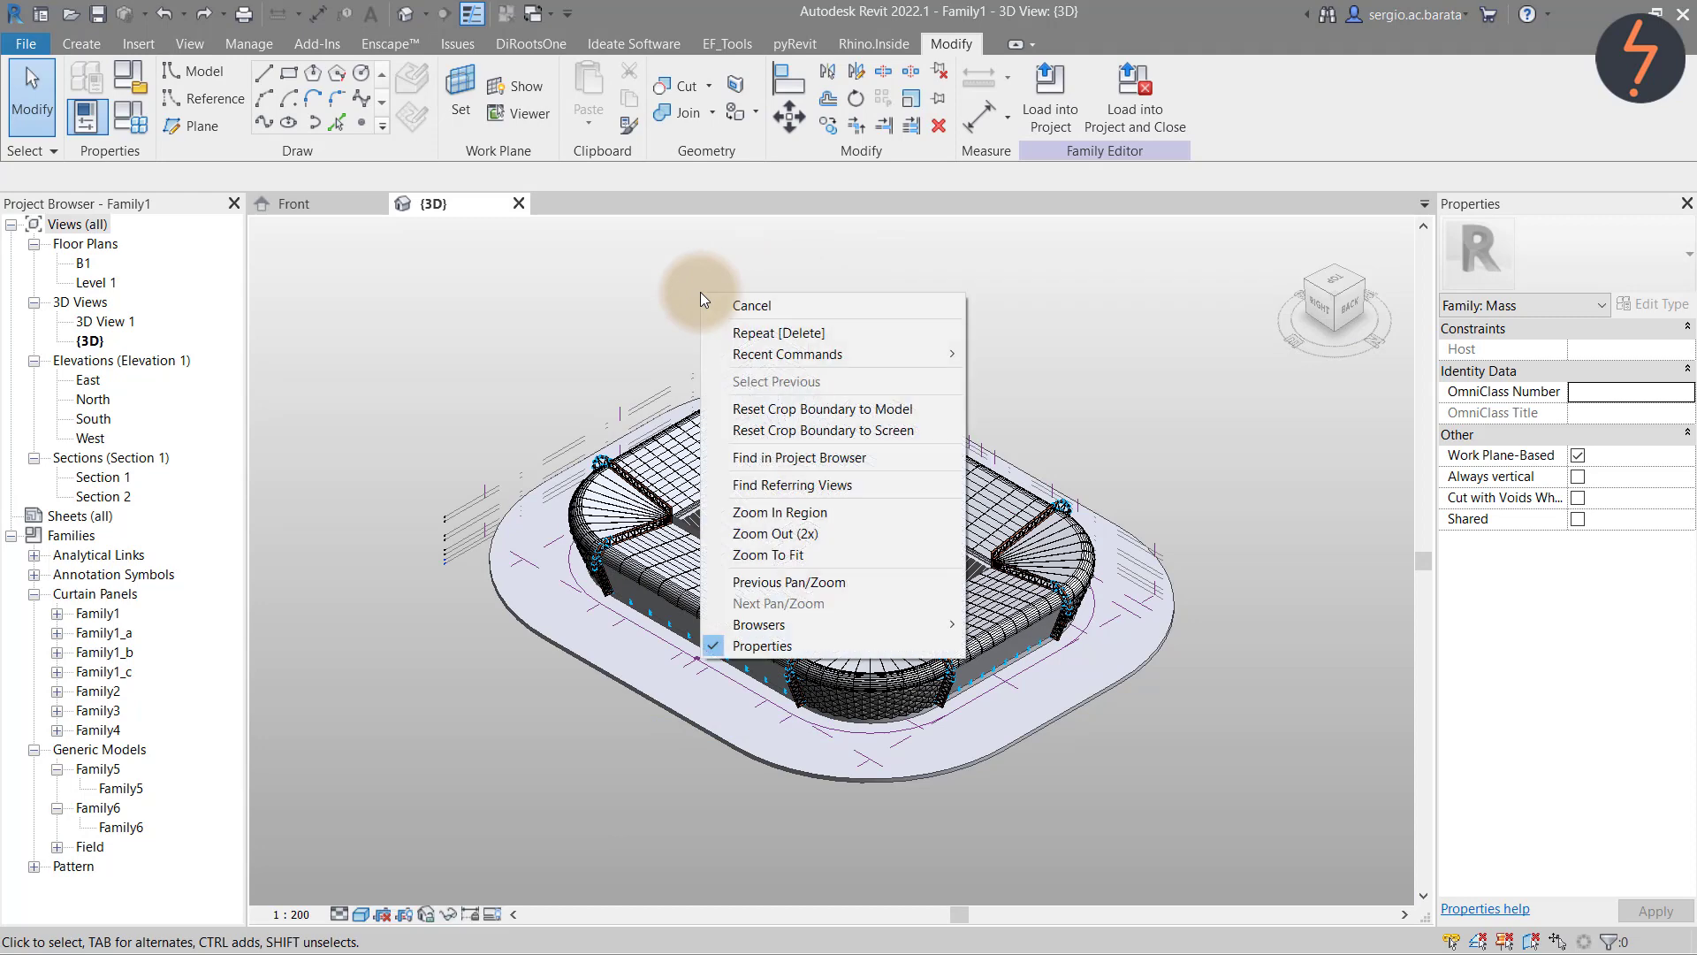
click(787, 513)
drag(776, 434, 1011, 570)
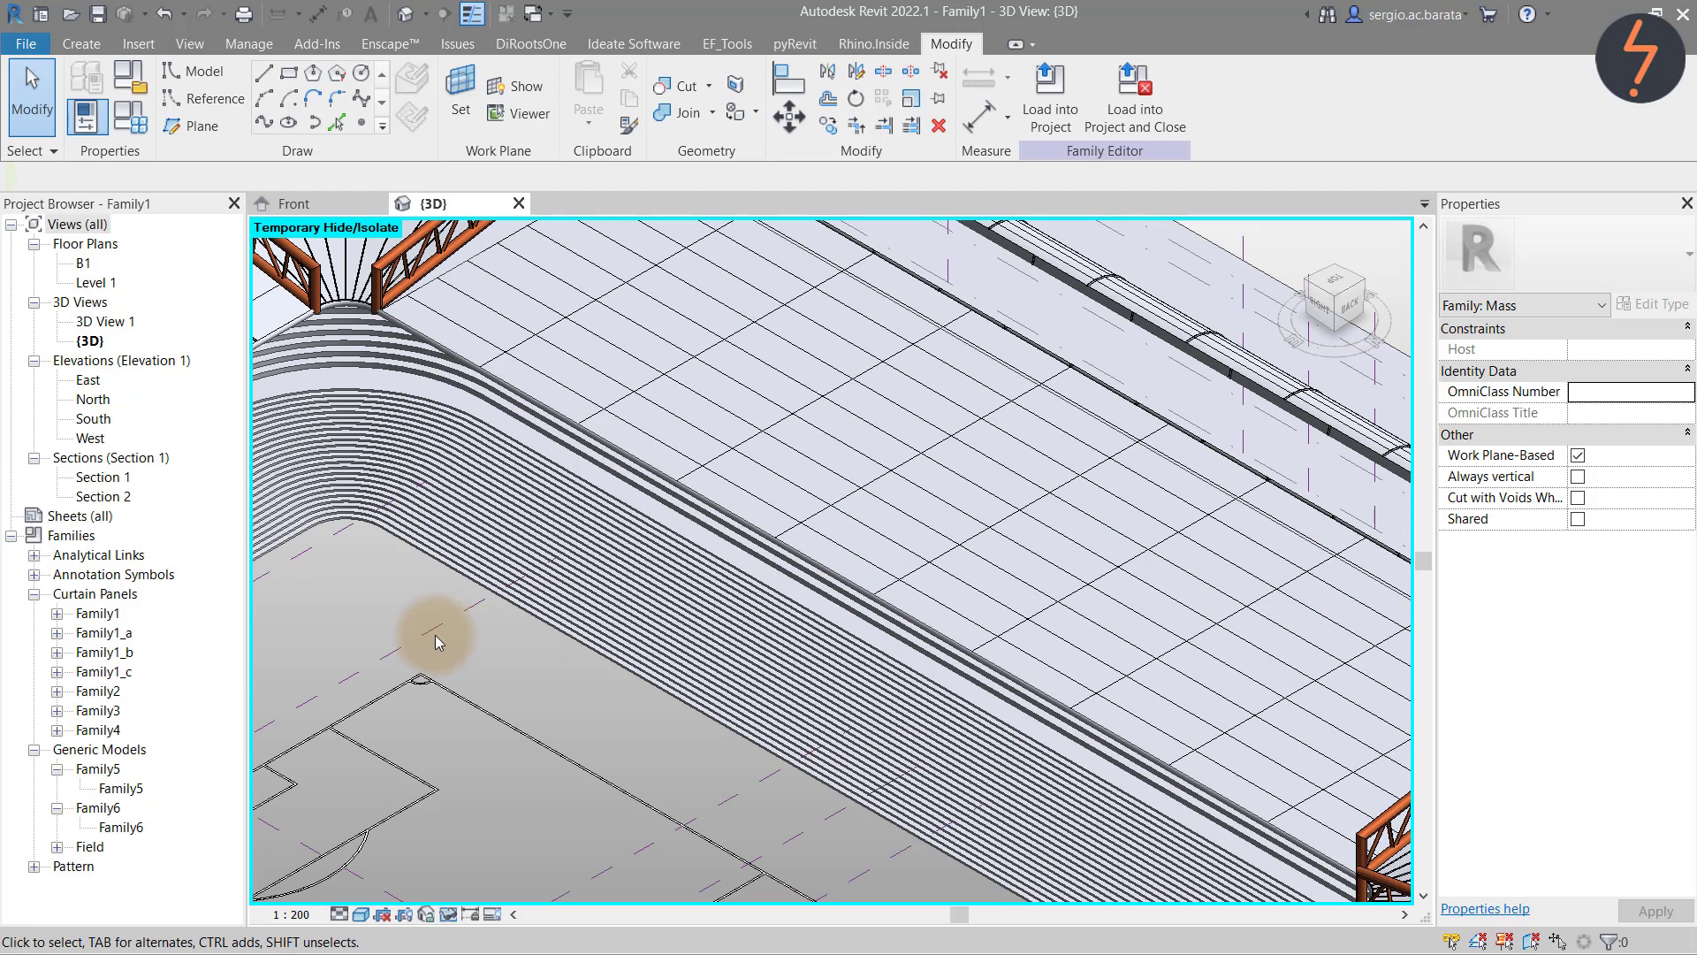
click(222, 99)
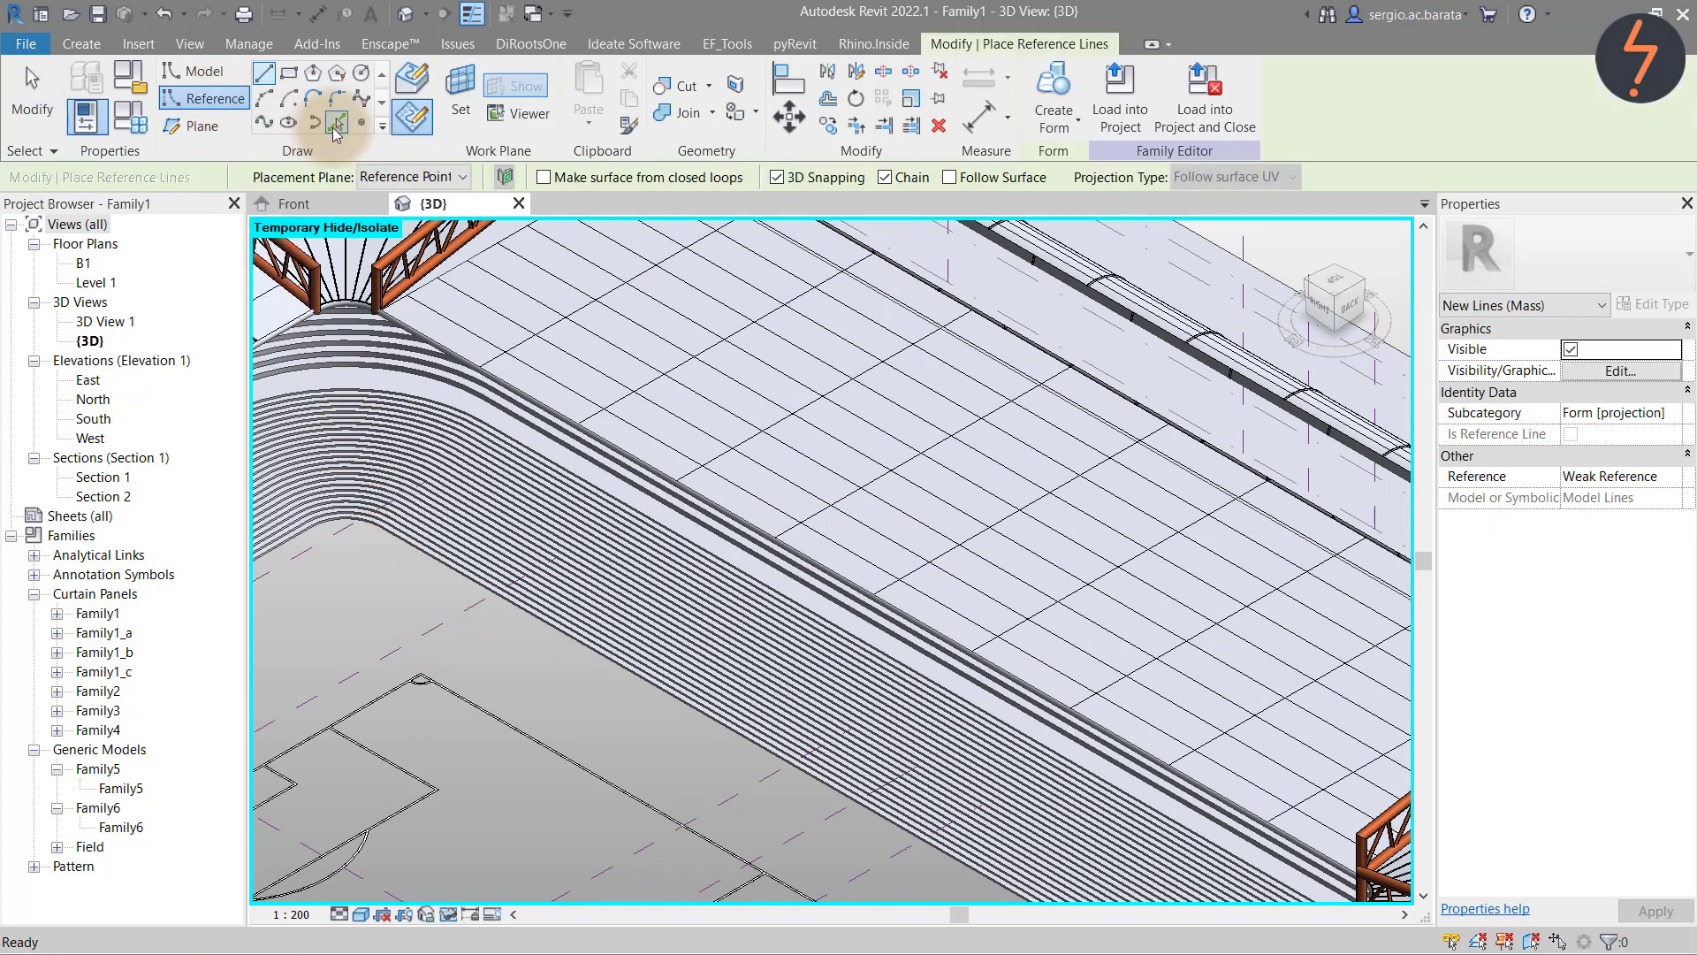
click(336, 122)
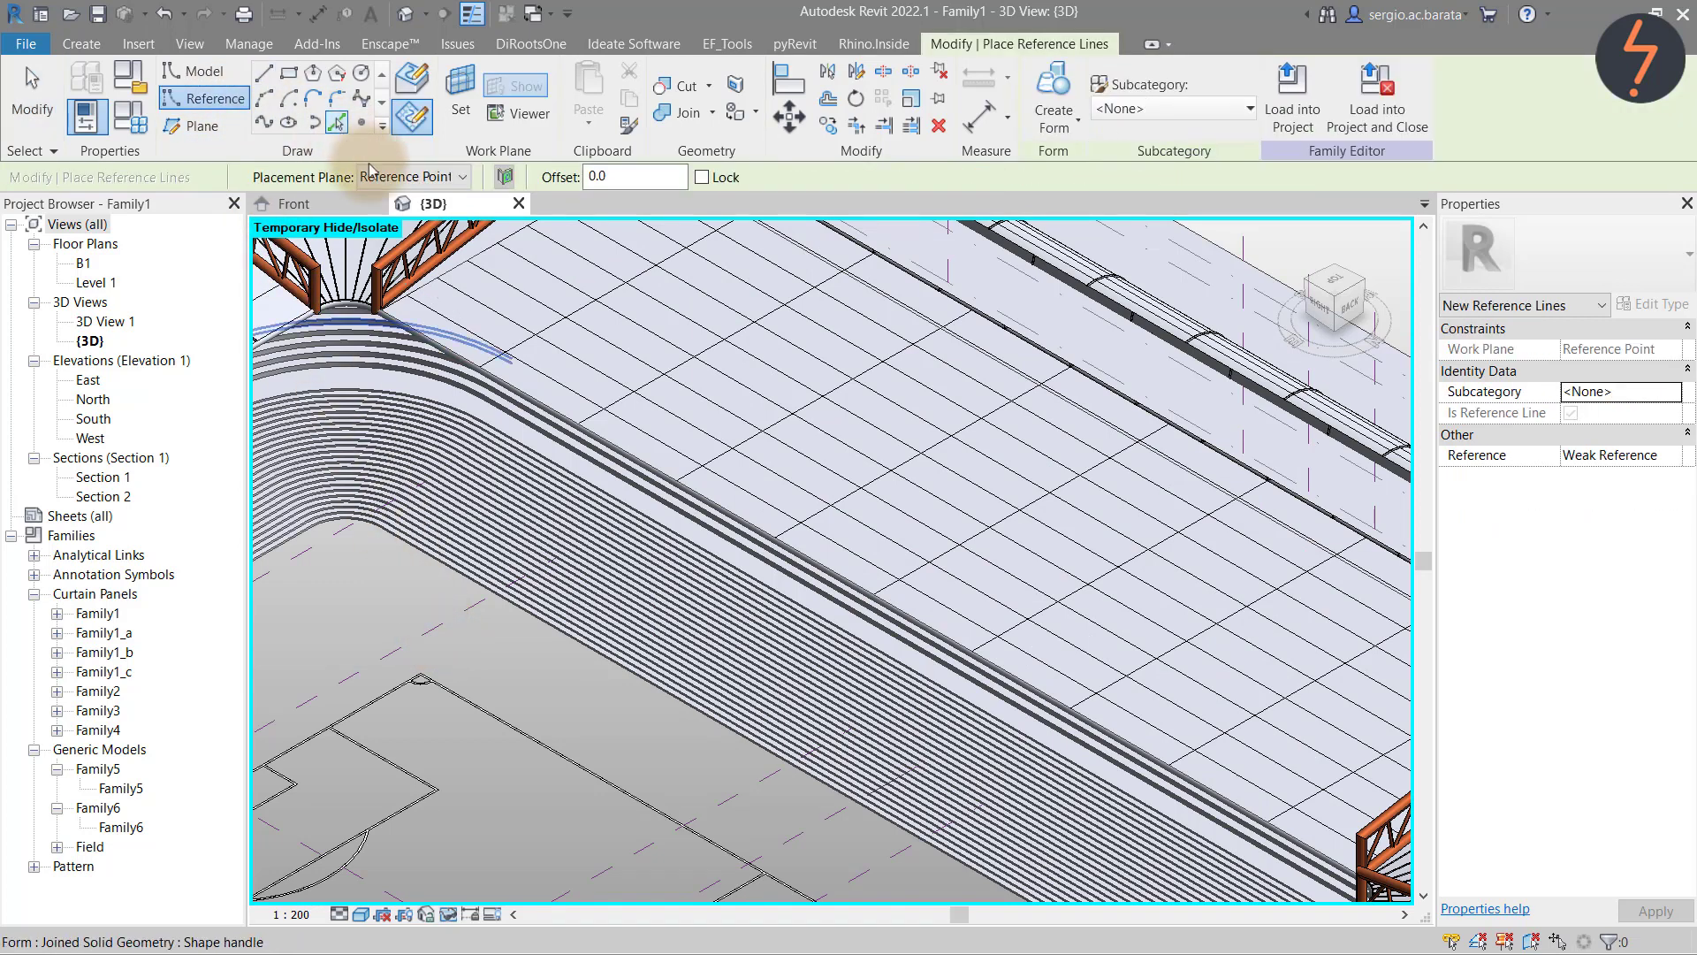
click(619, 446)
key(Escape)
key(Escape)
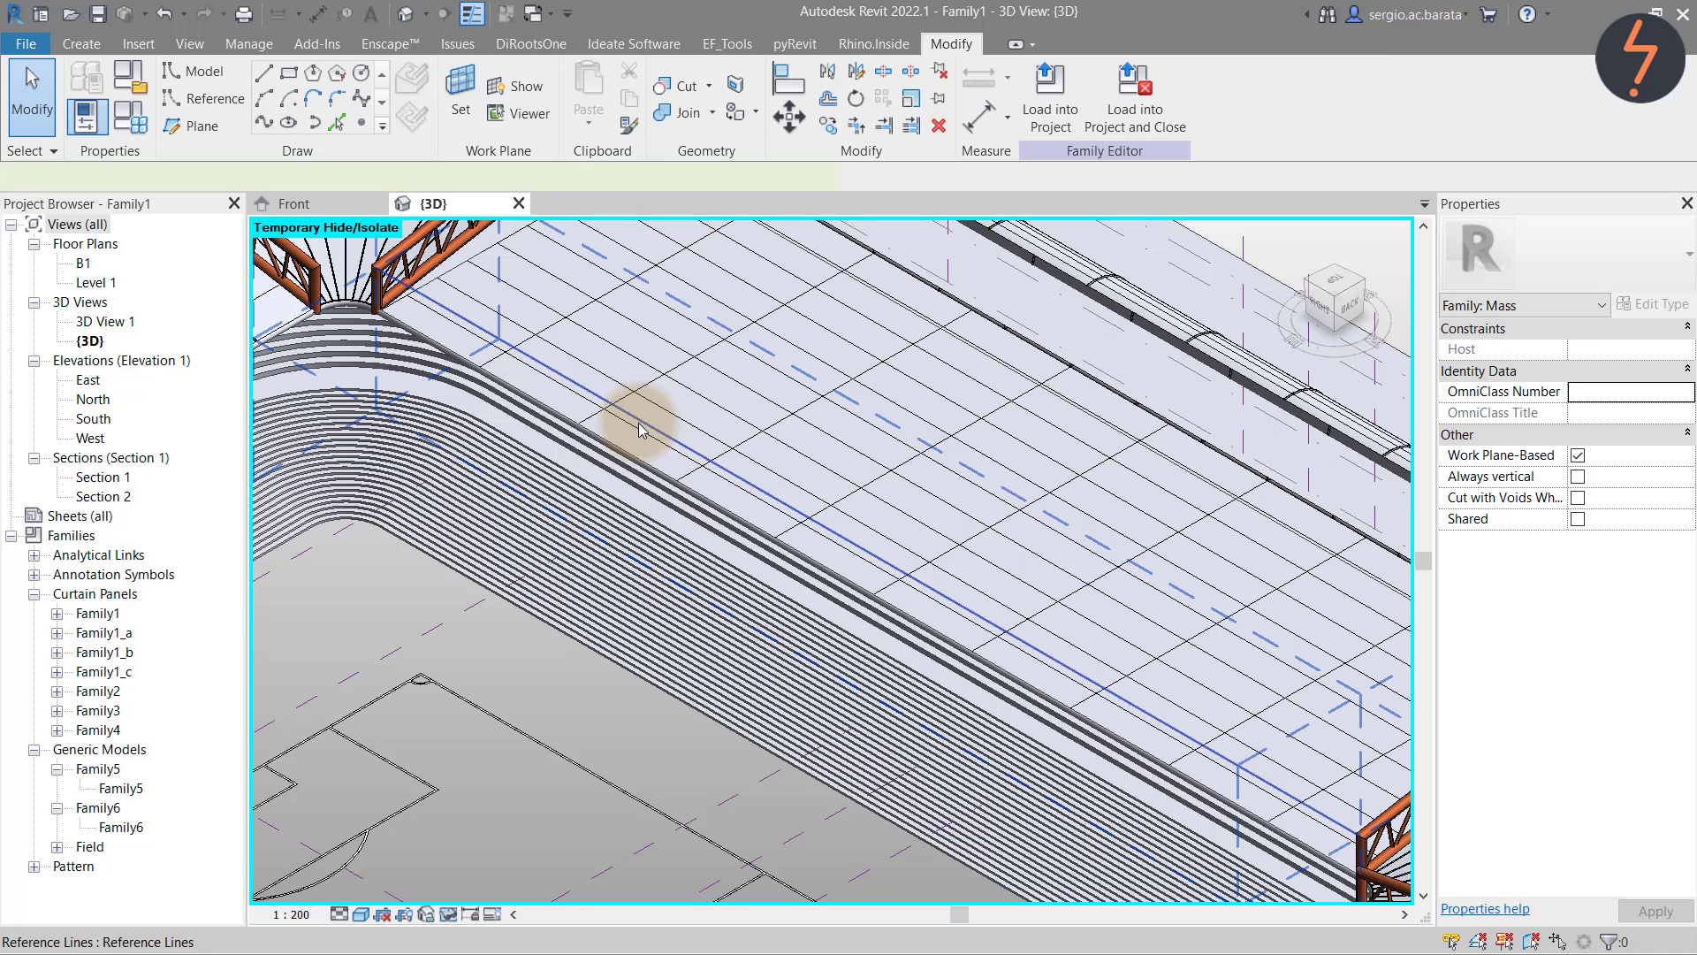
Create a solid form between the reference line and the roof's inner edge, and reset the temporary hide/isolate
click(640, 431)
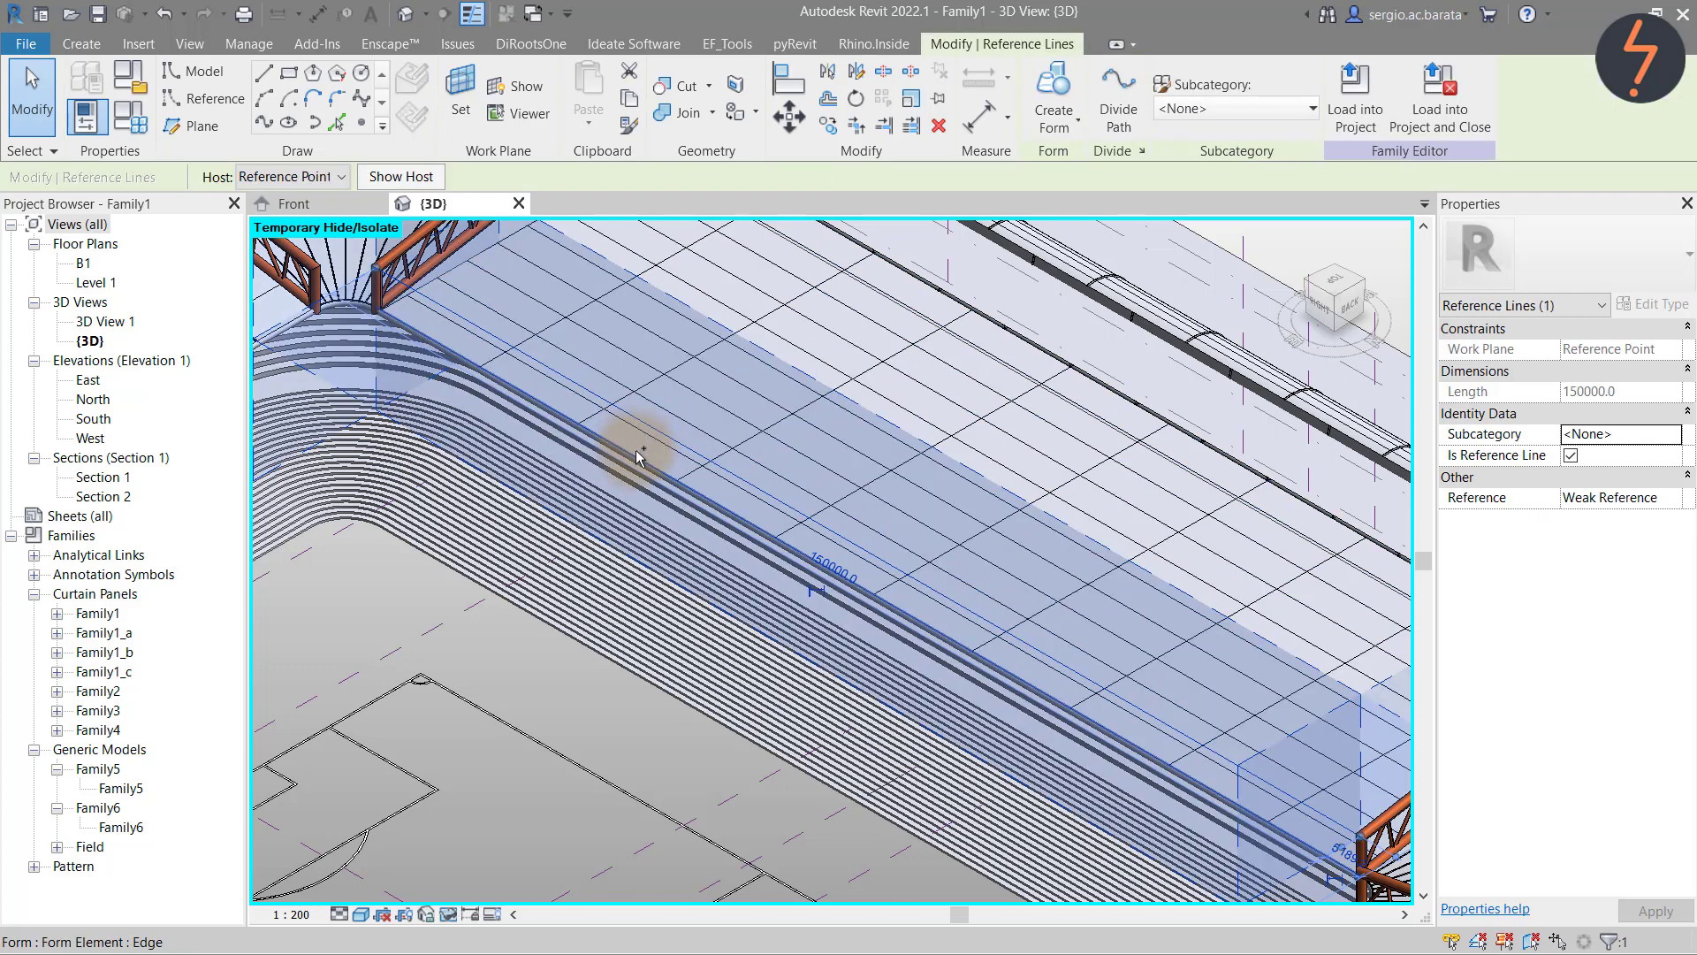
ctrl+click(841, 283)
click(1056, 117)
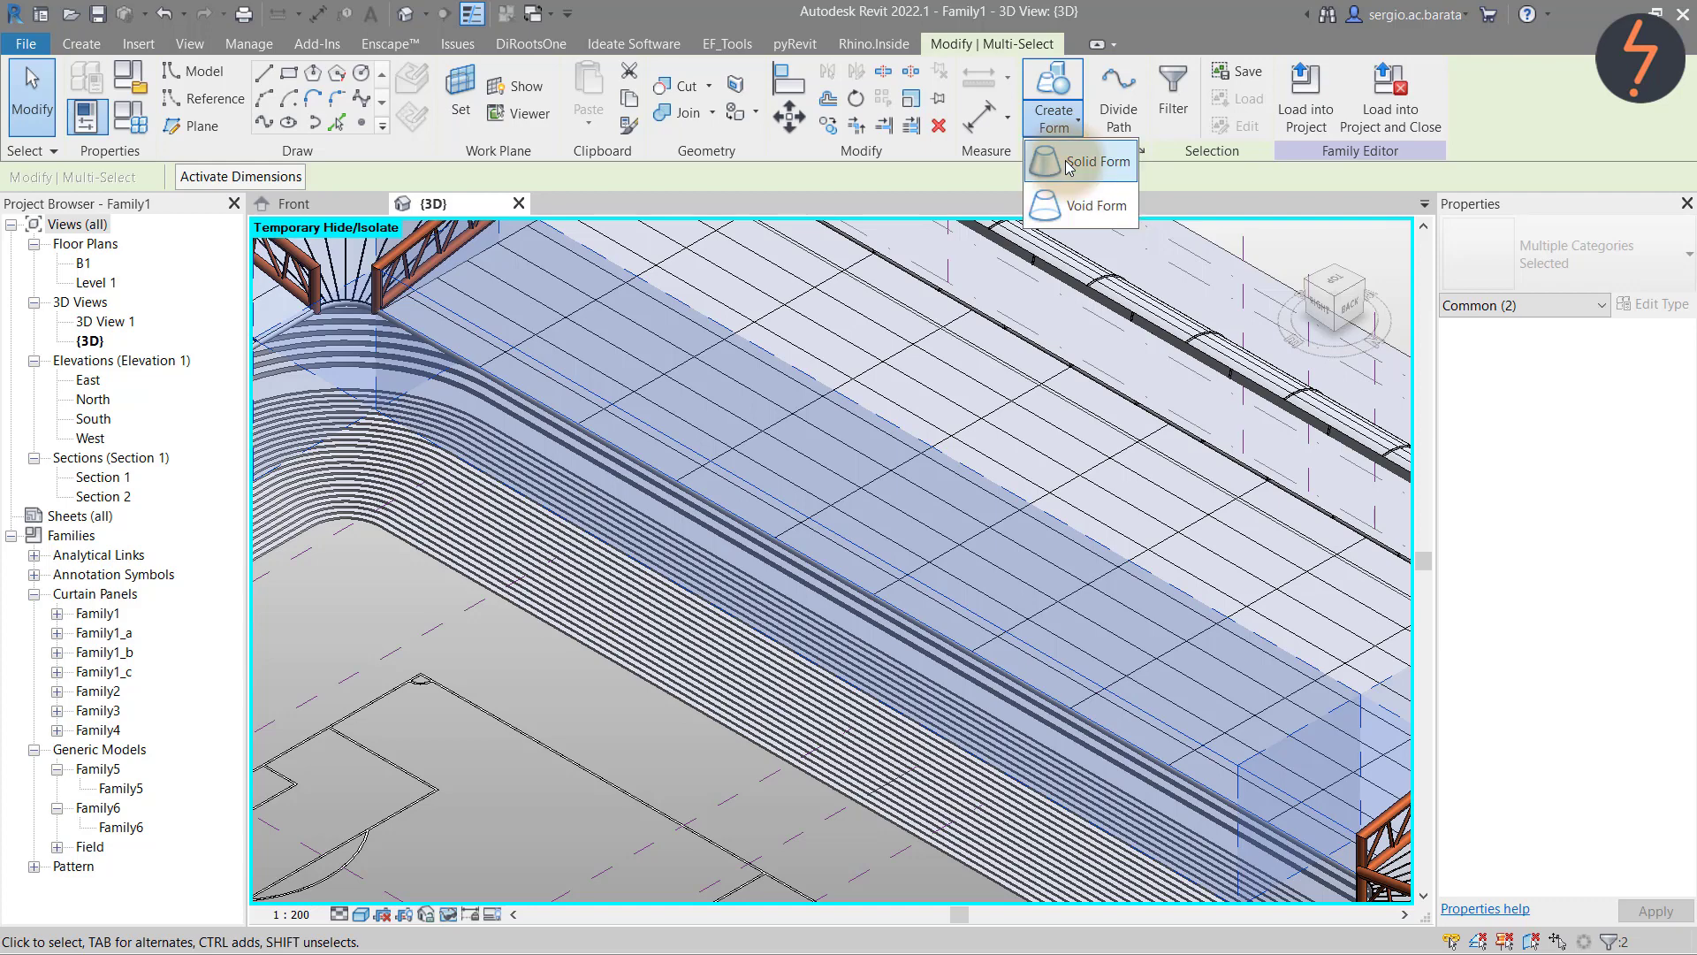
click(1065, 163)
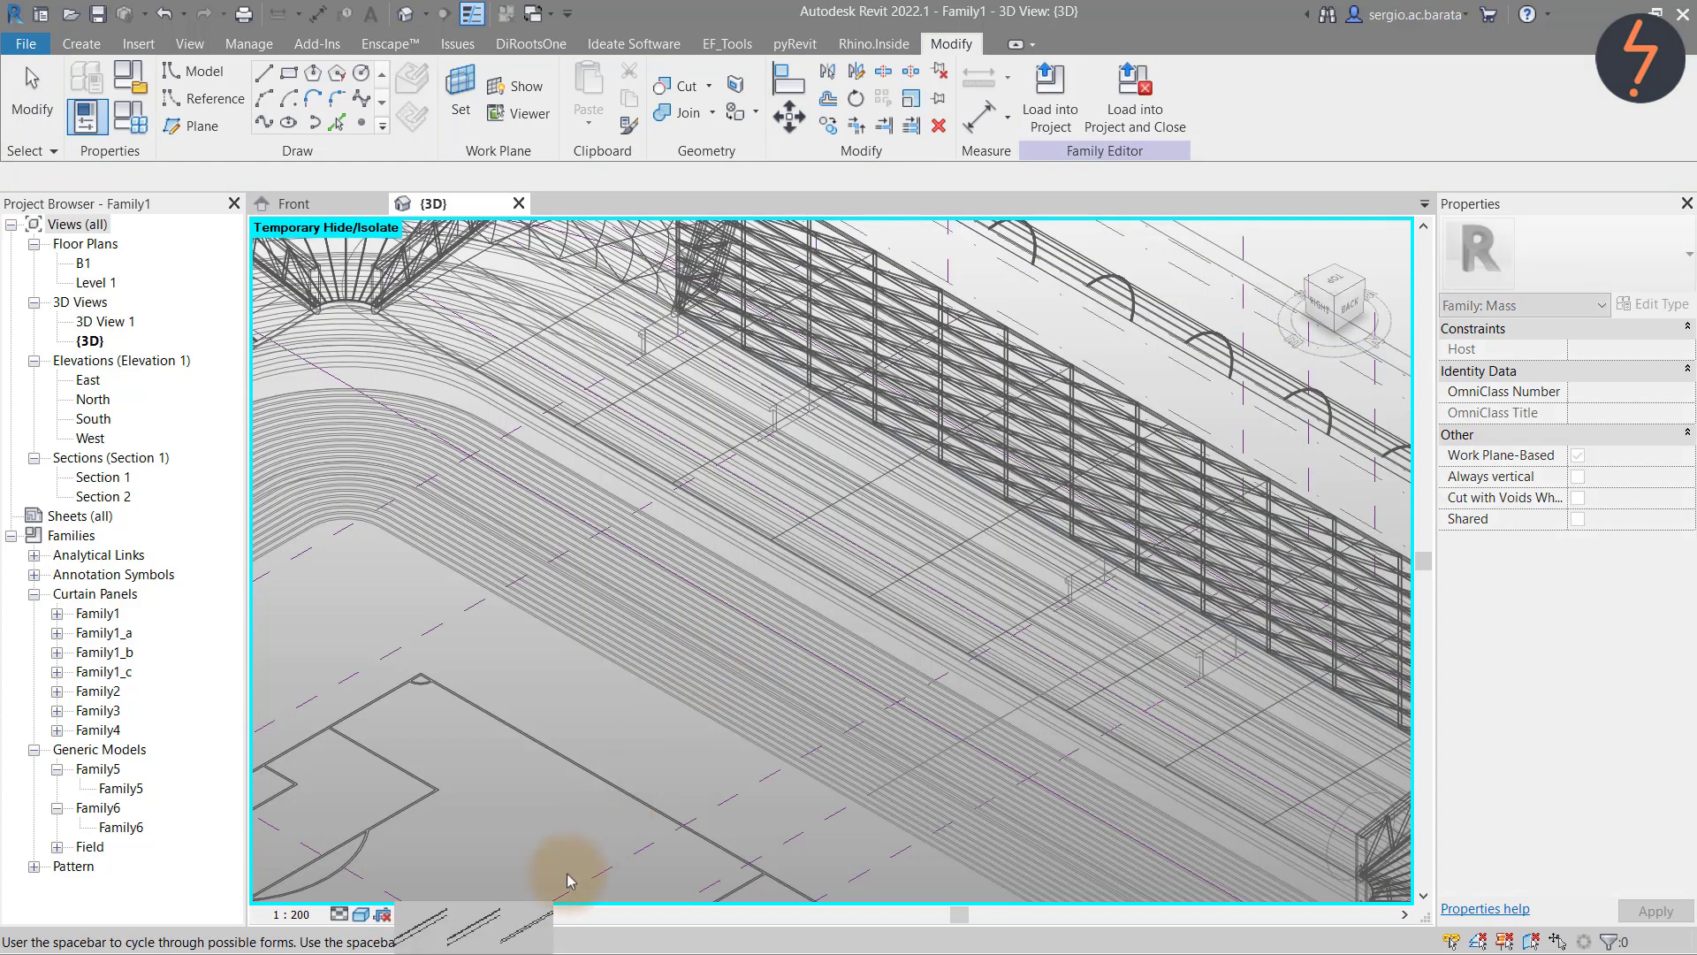
click(571, 838)
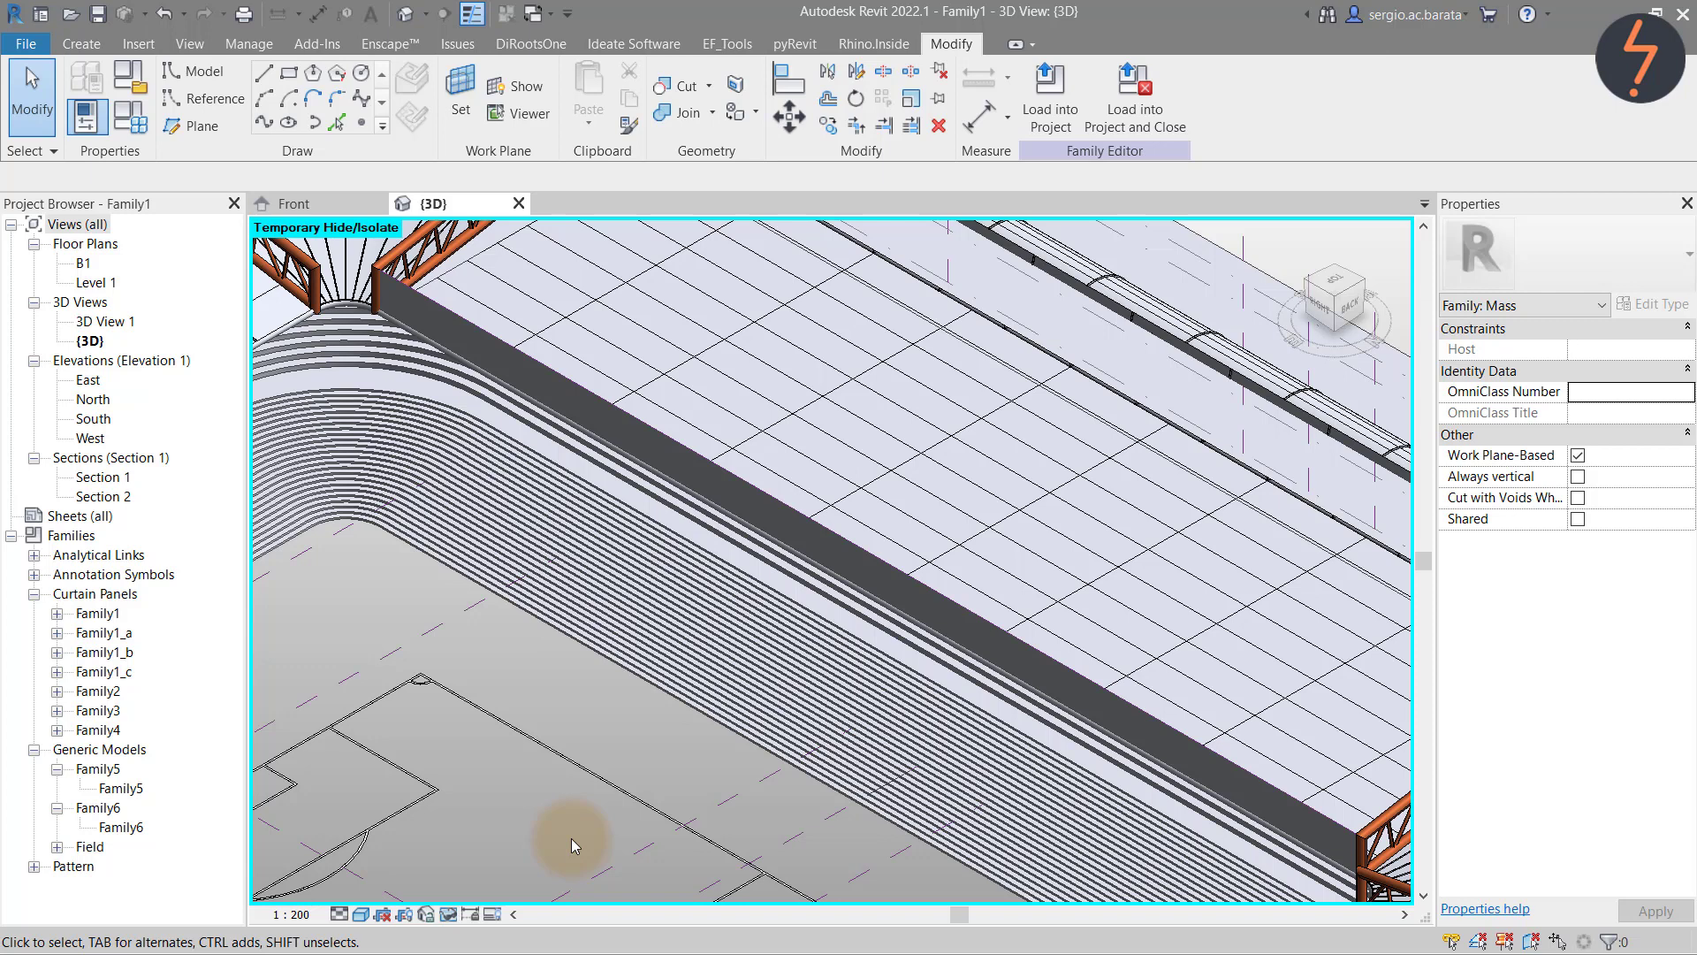
key(h)
key(r)
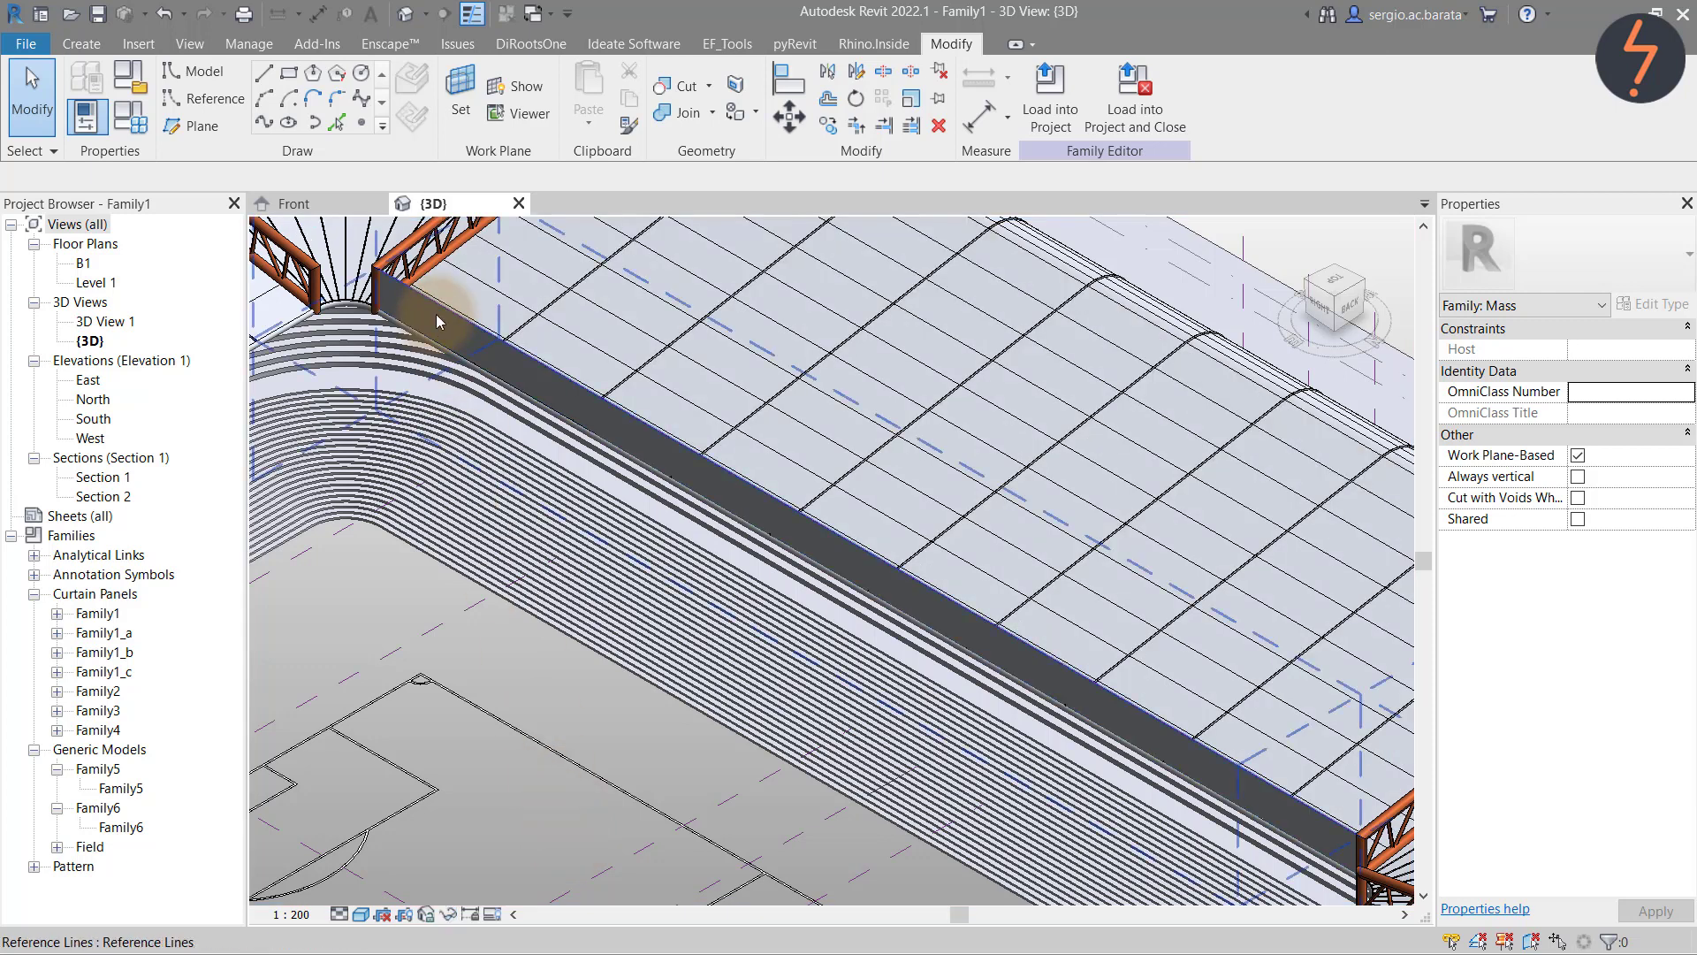
Divide the new vertical form's surface and set its U grid number to 1
key(Tab)
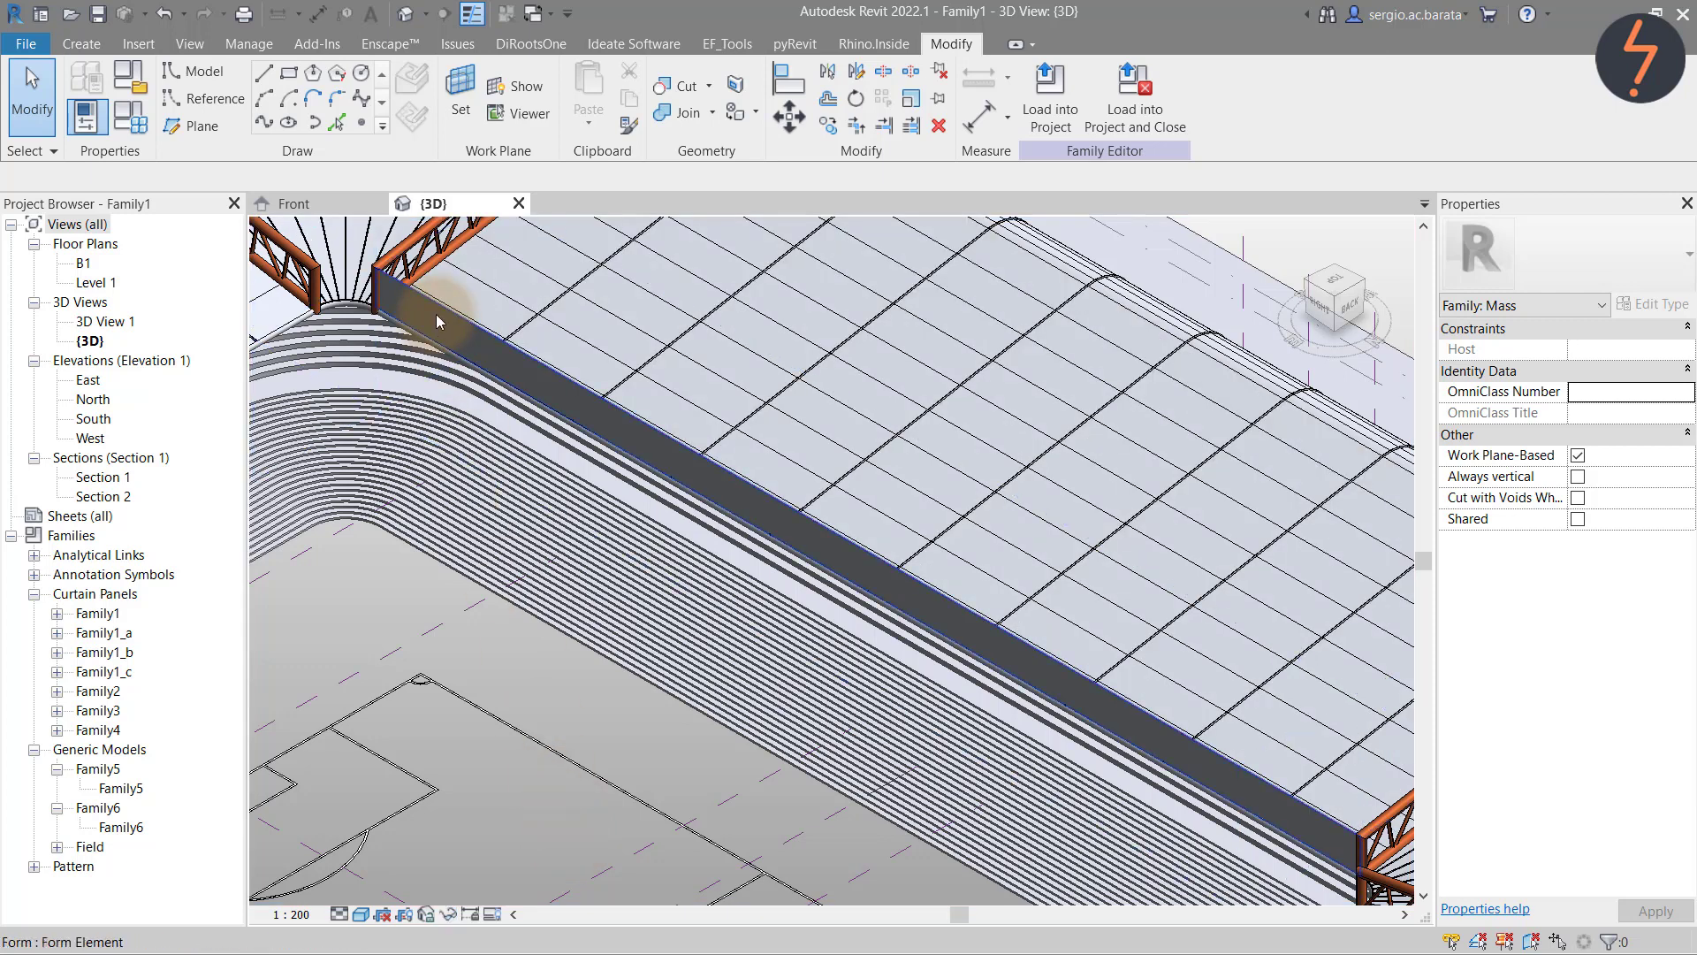
click(436, 320)
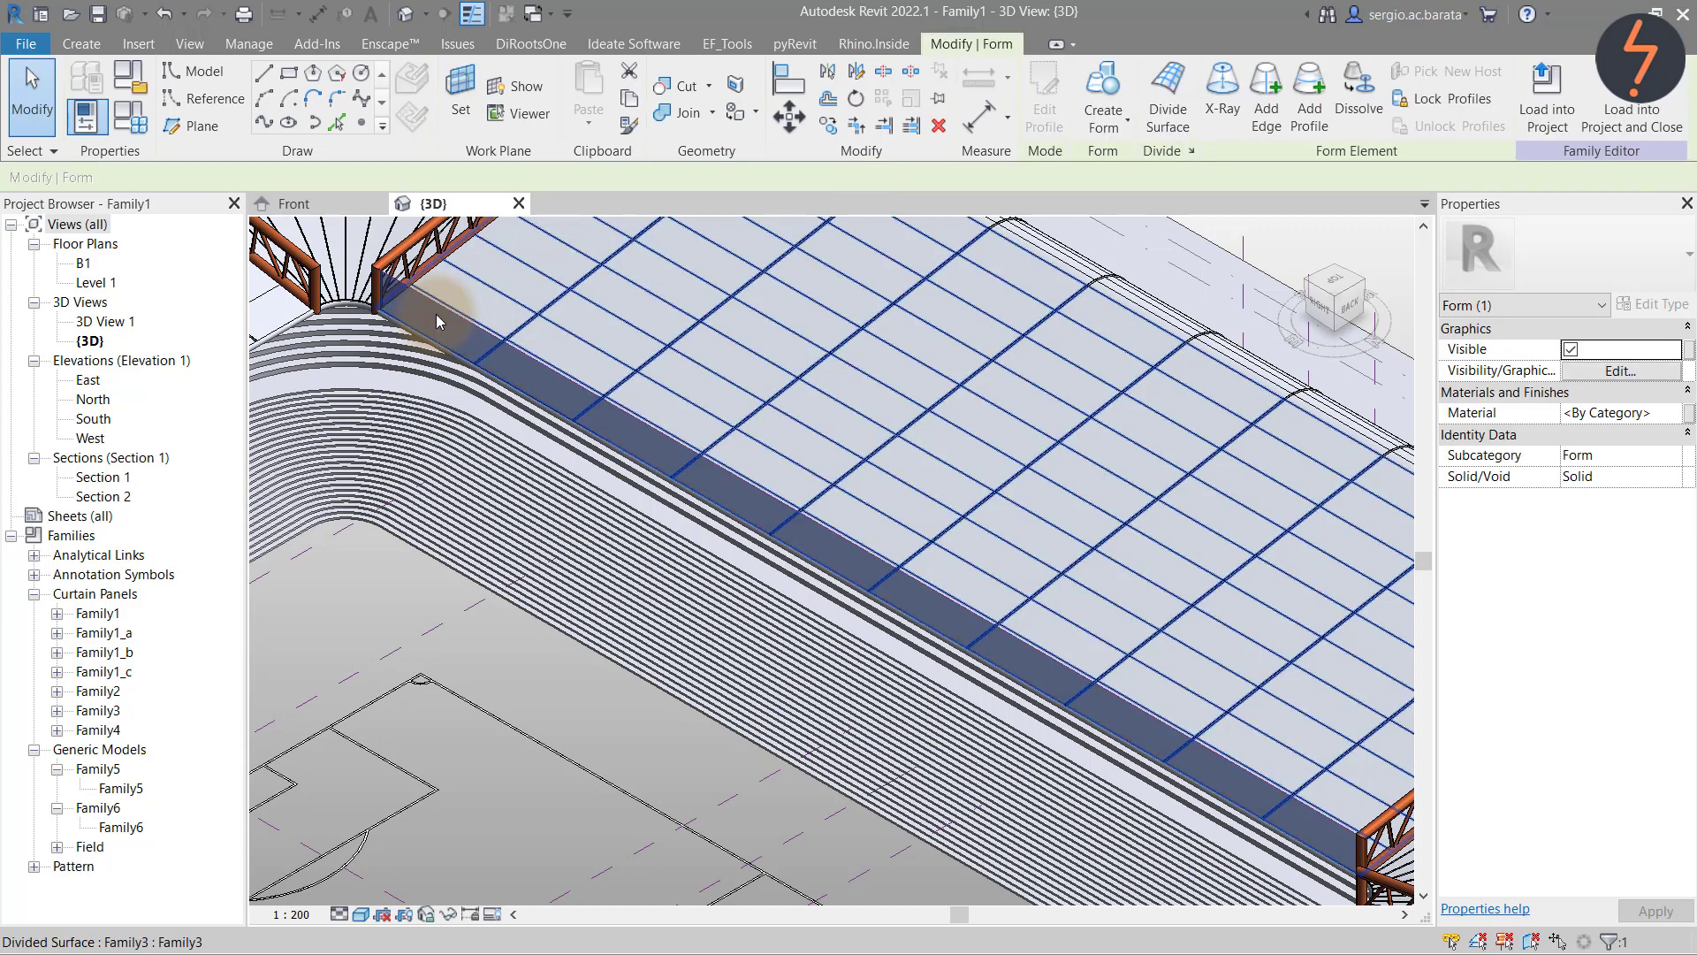
click(1160, 101)
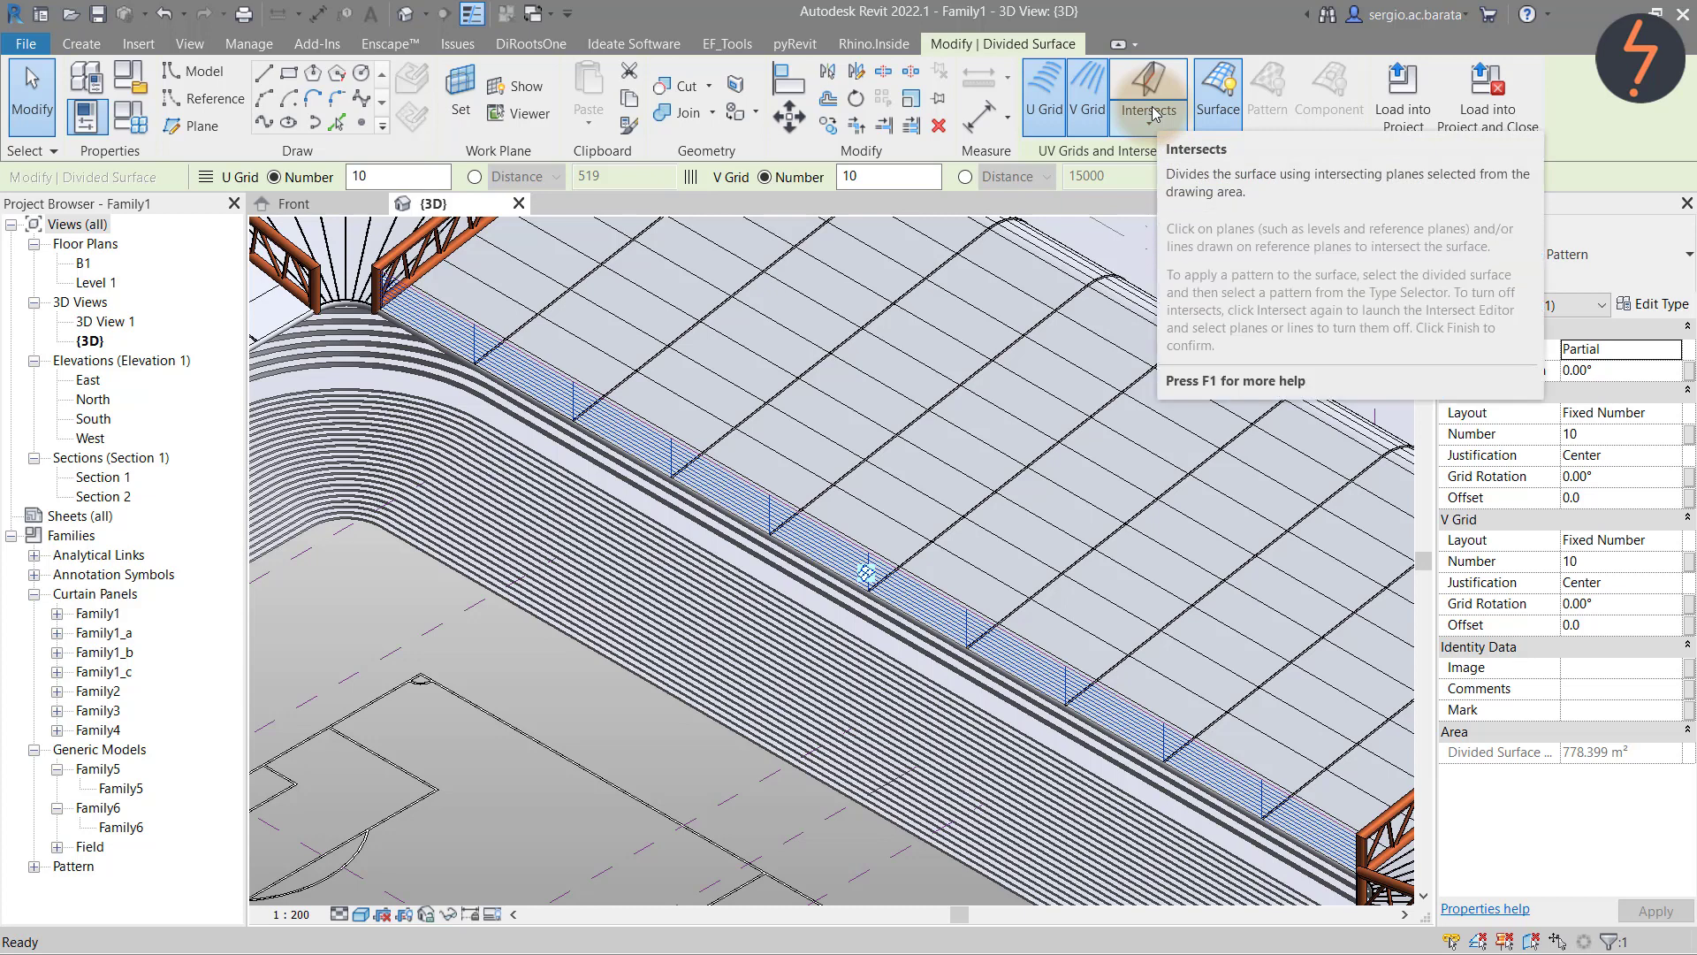
click(1591, 433)
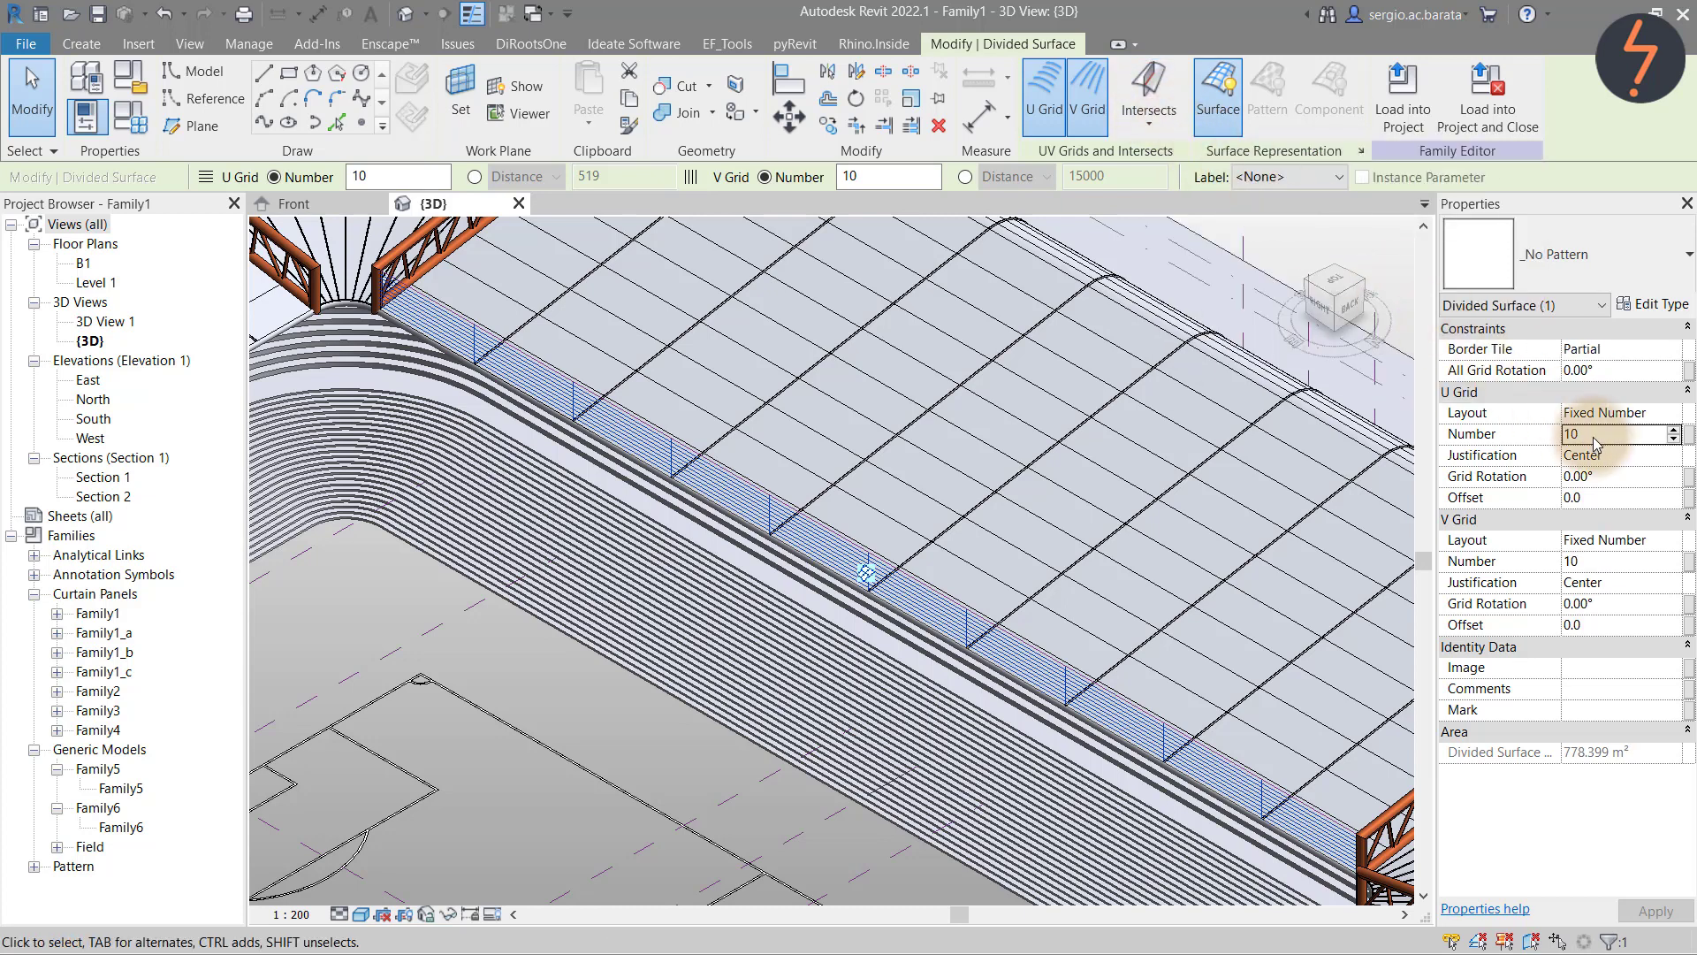
text(1)
key(Return)
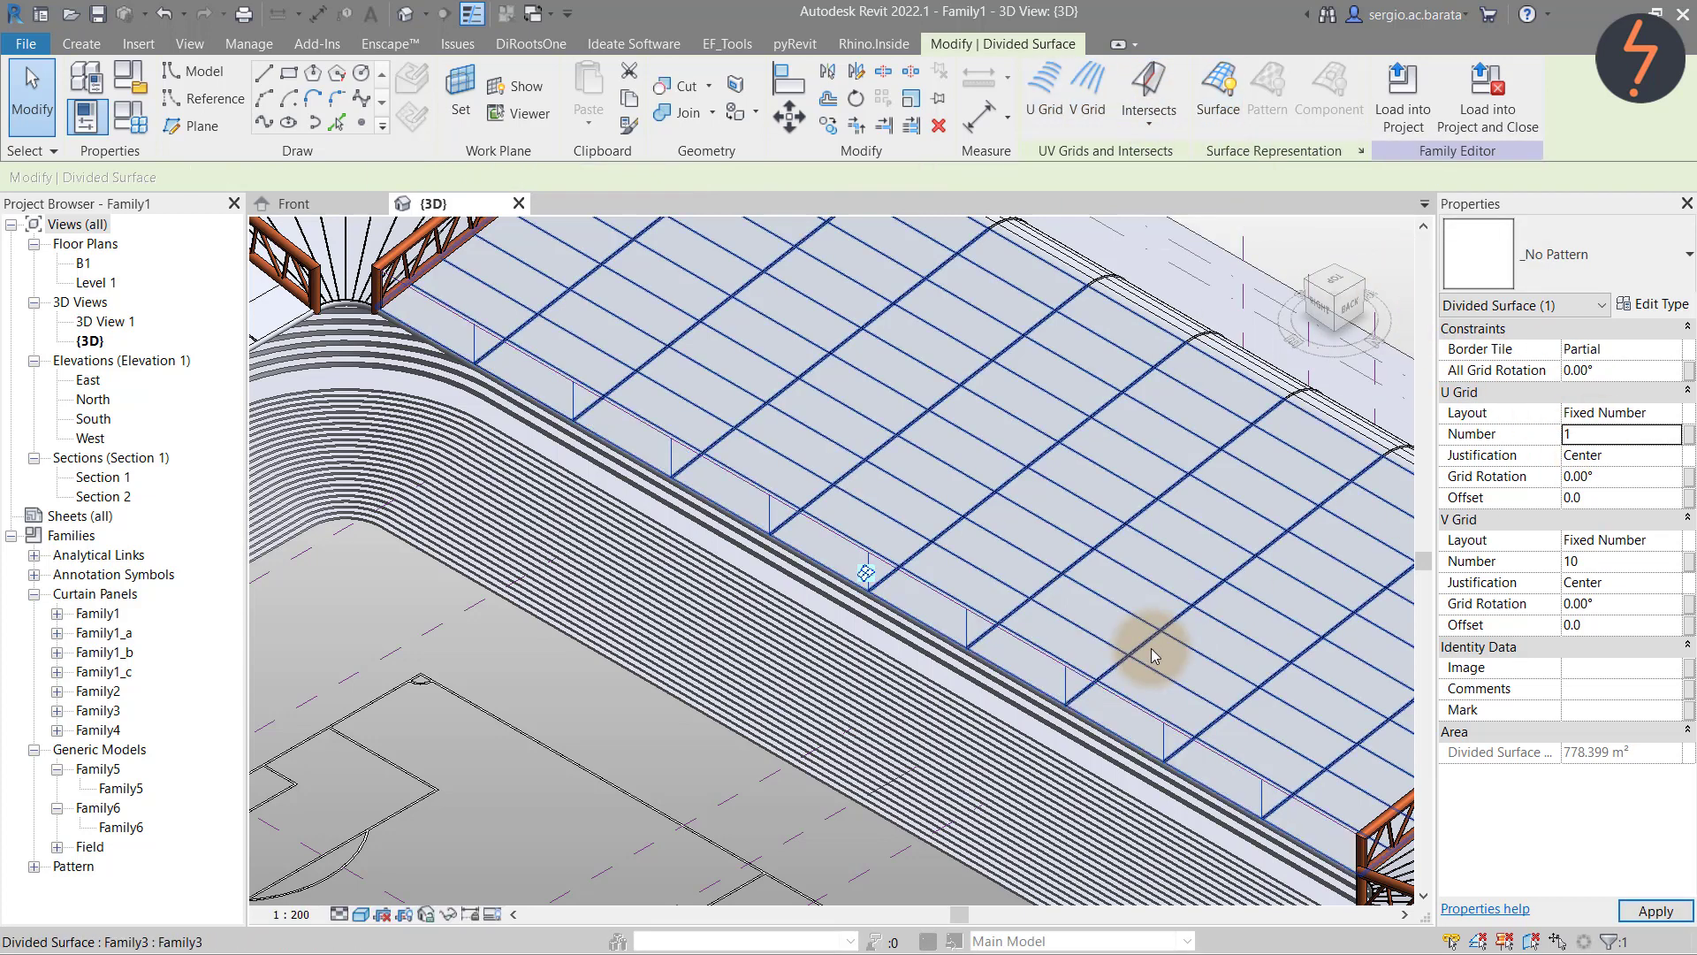
Apply the Rectangle pattern component Family1_a to the vertical divided surface
click(1573, 273)
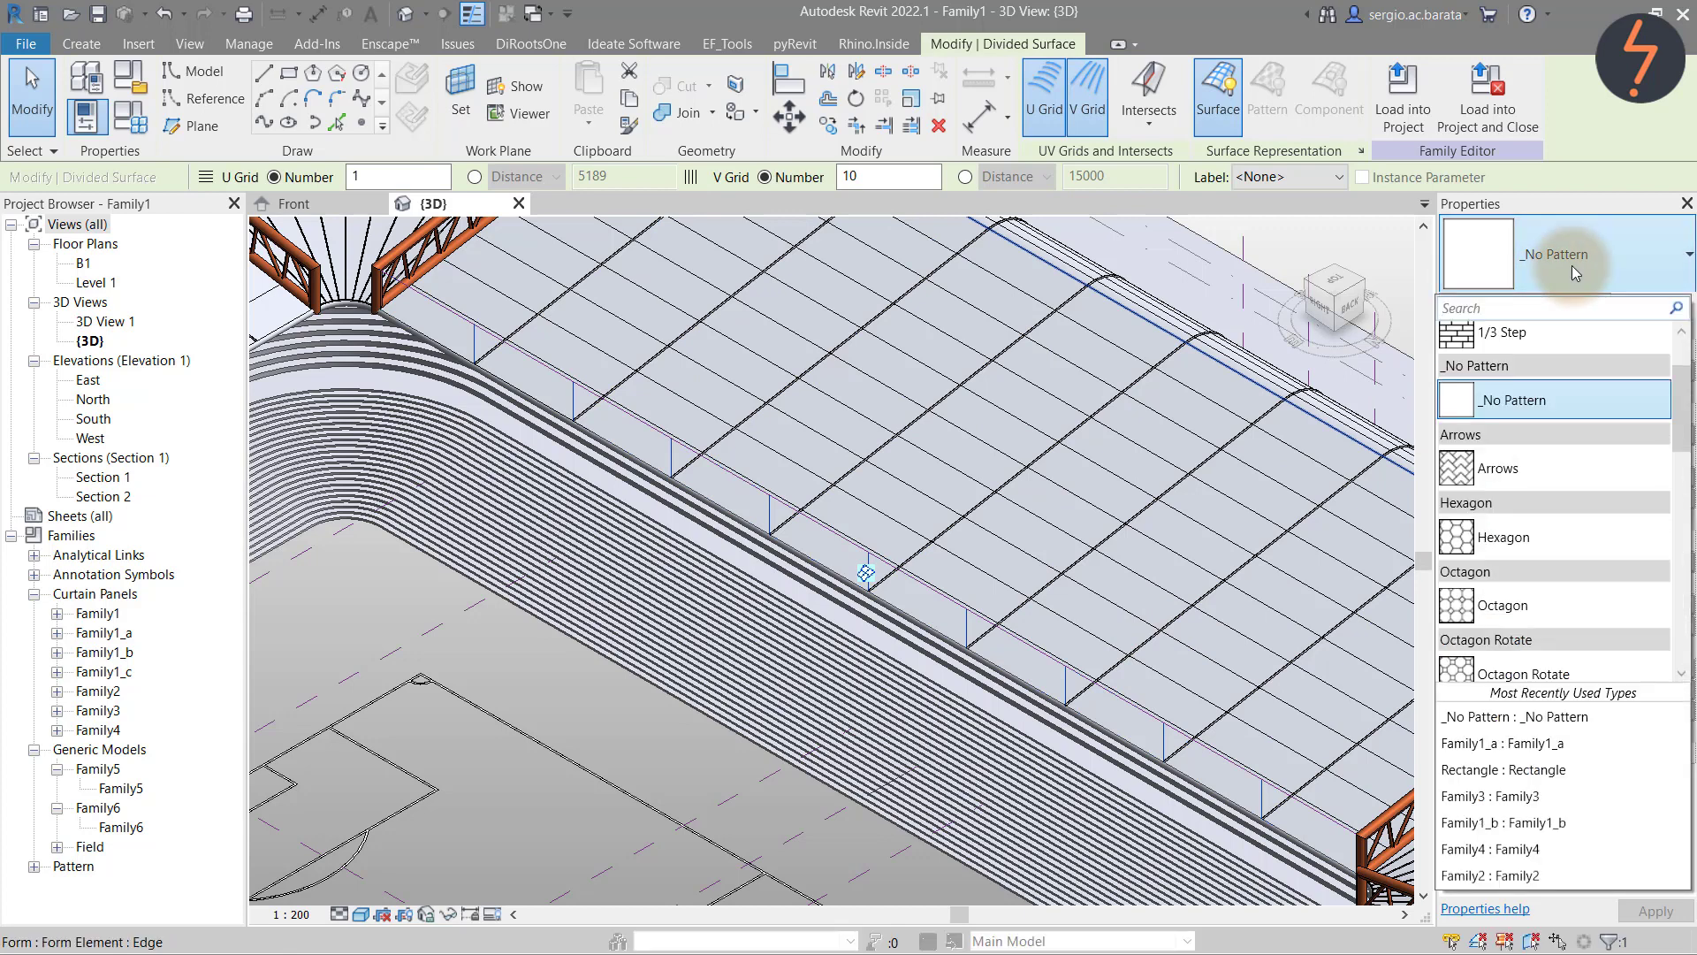
scroll(1550, 495, down, 3)
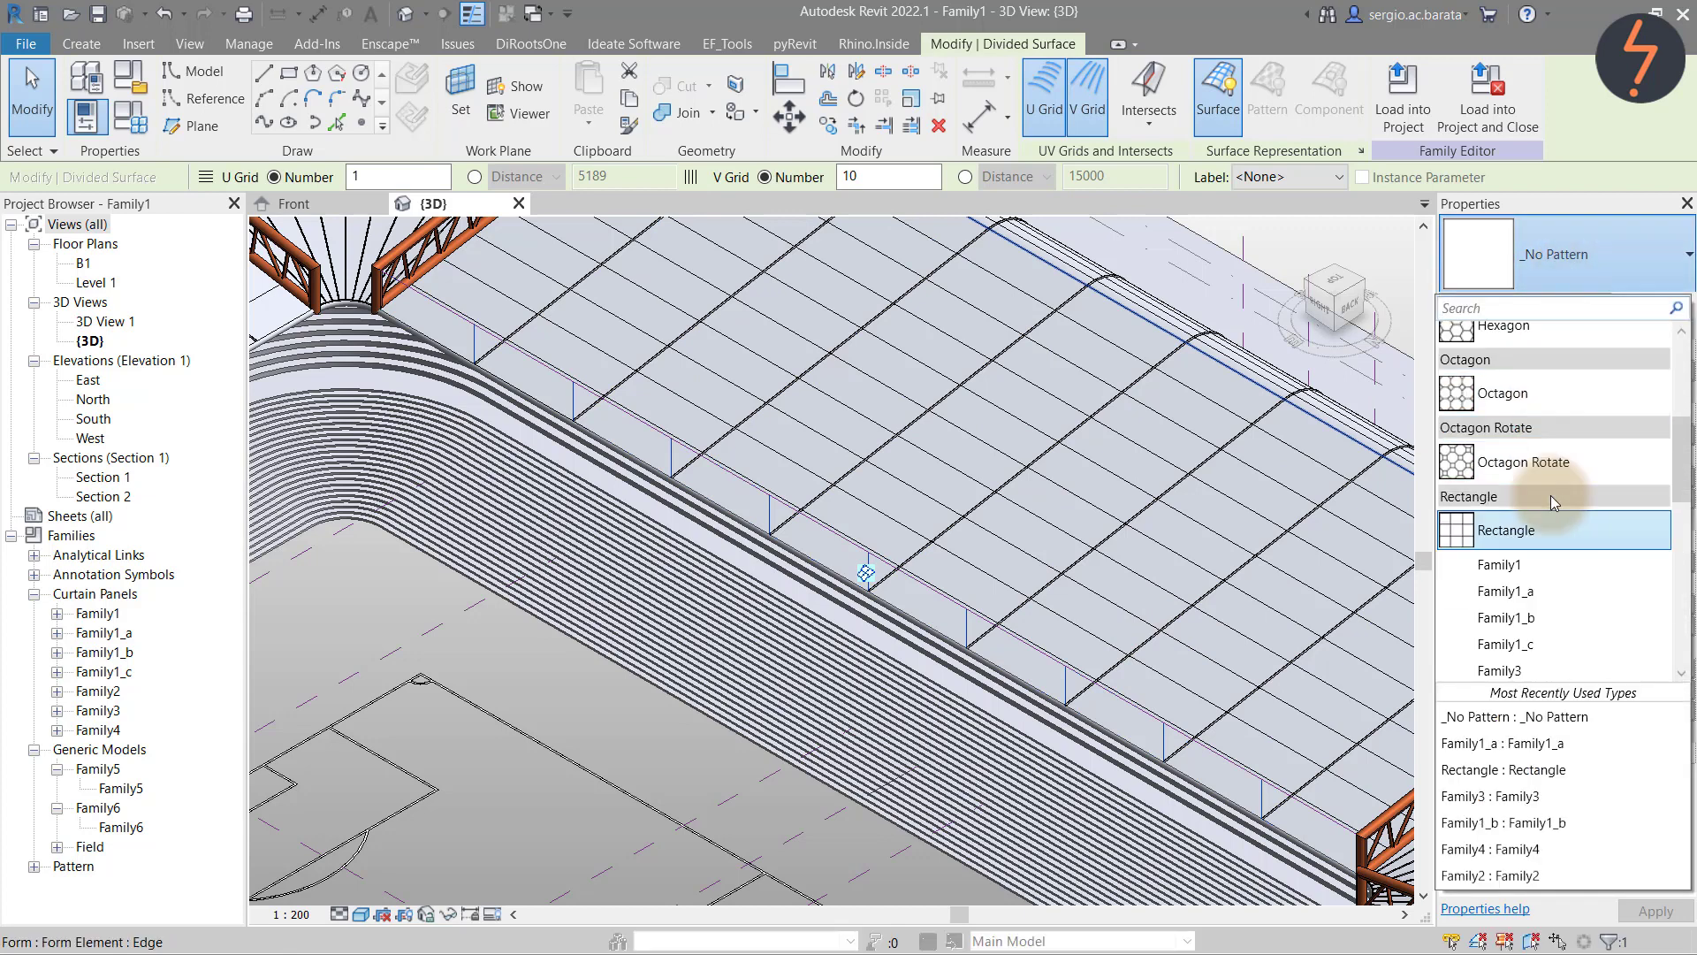
click(1549, 590)
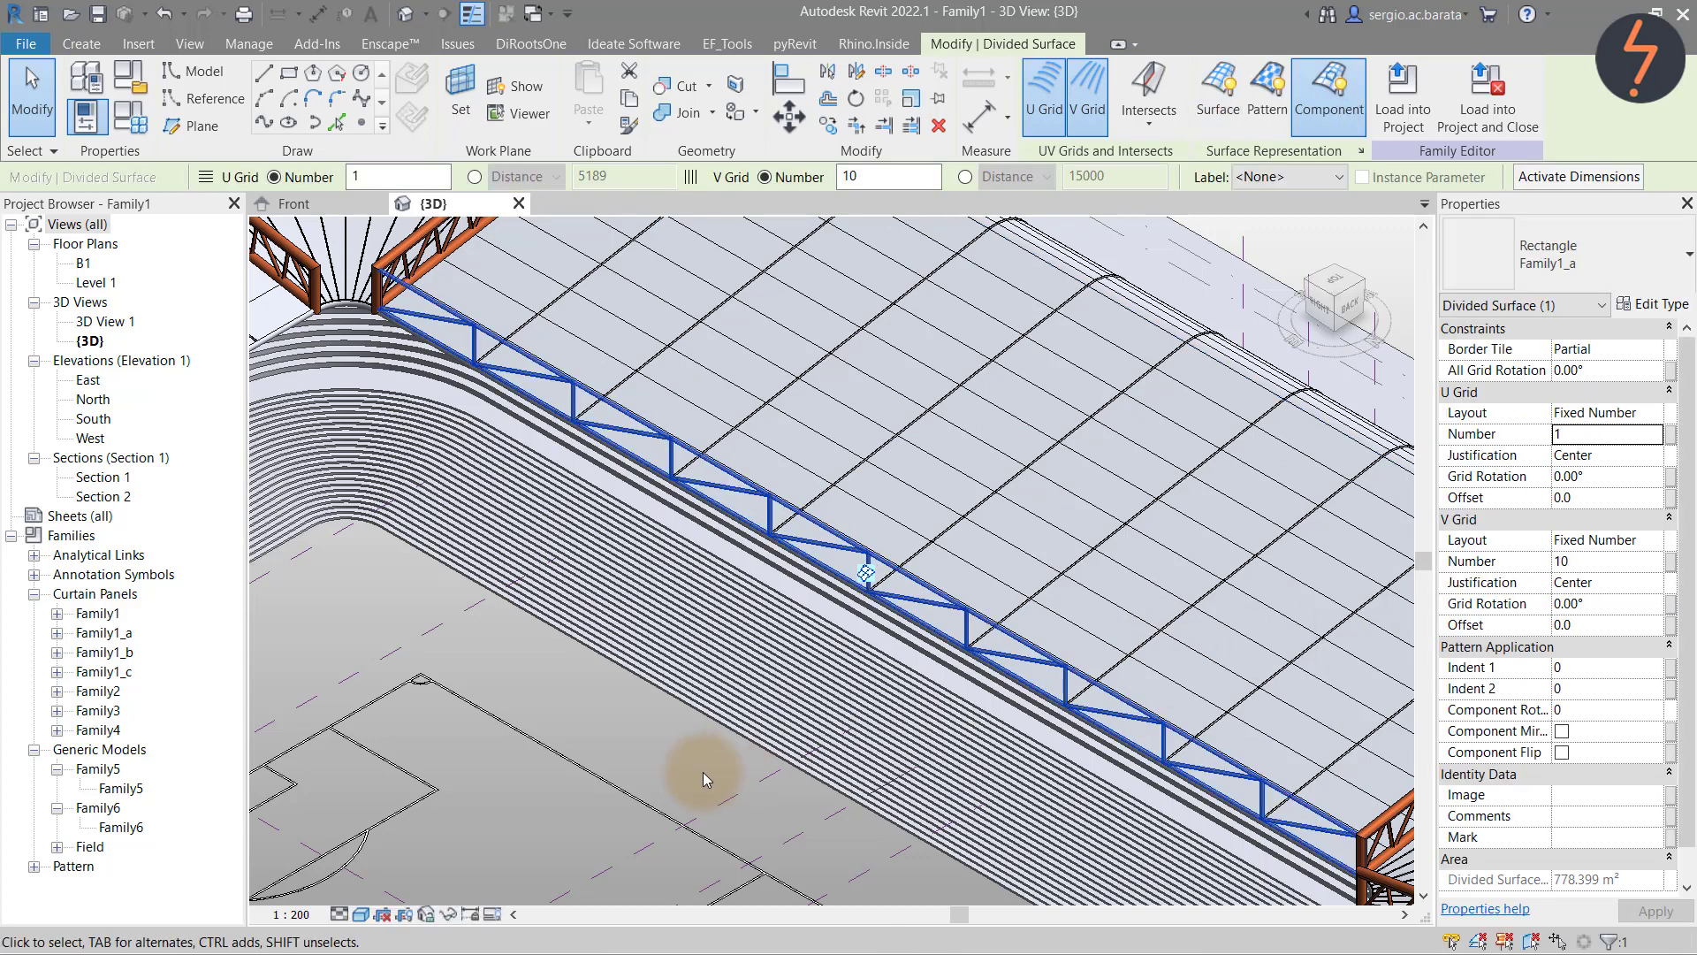
Temporarily hide the divided roof surface with Family3 panels on the opposite long side of the stadium
click(705, 777)
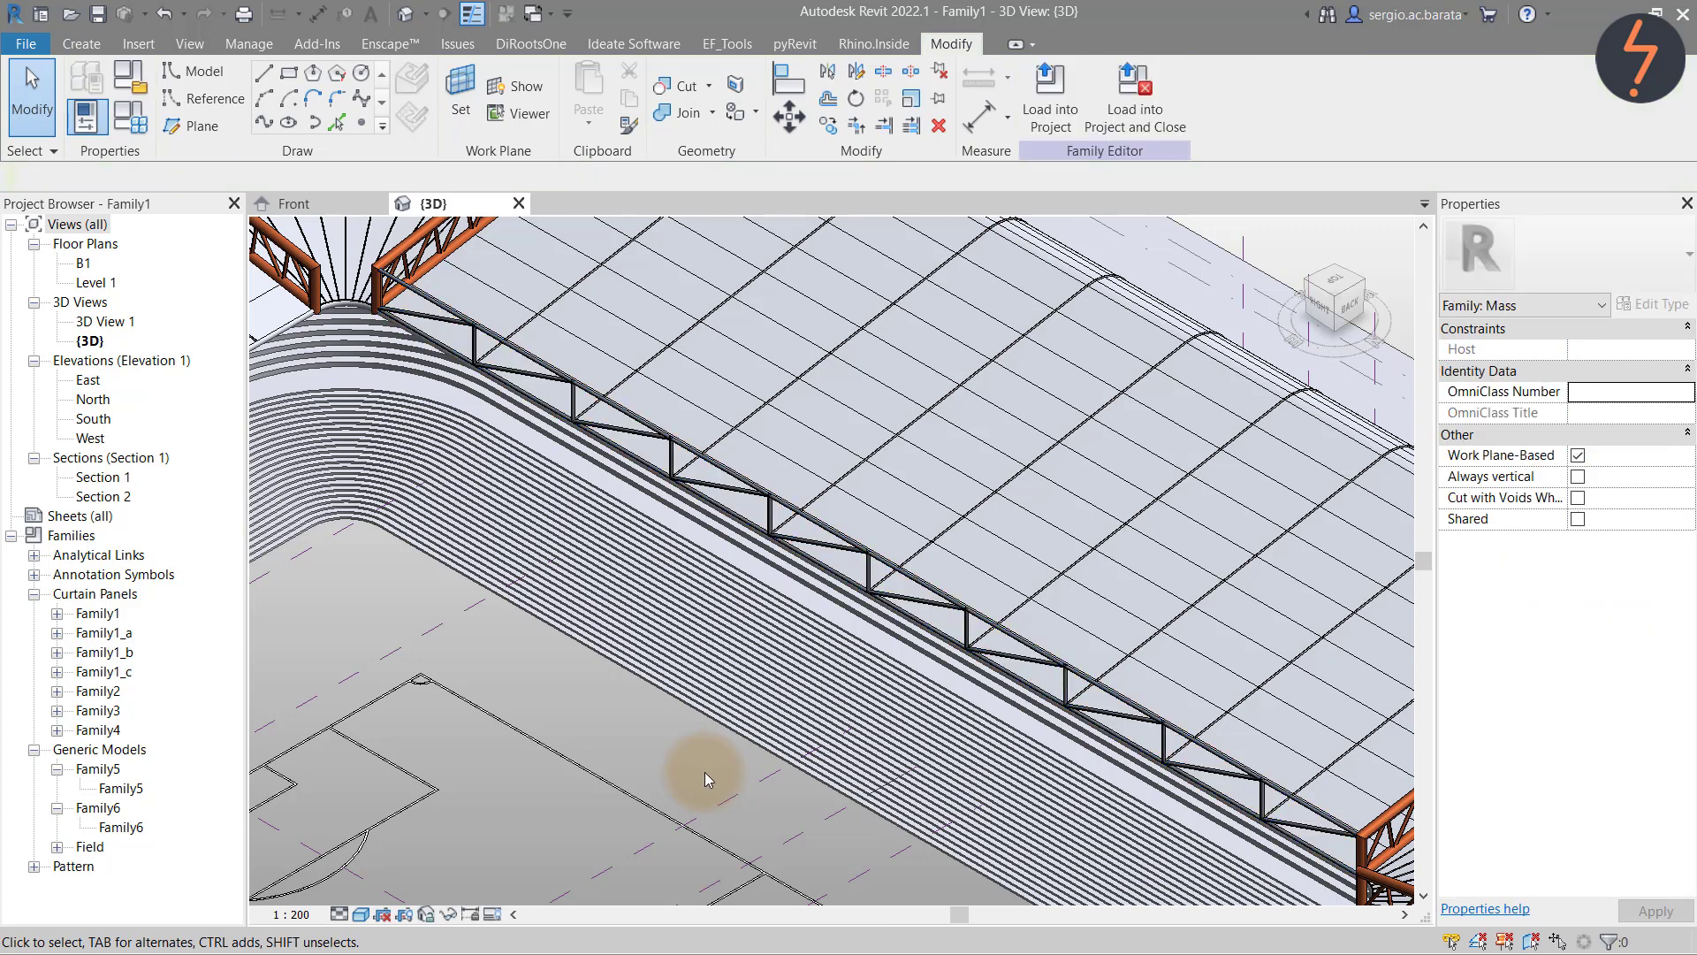
right_click(704, 778)
click(721, 651)
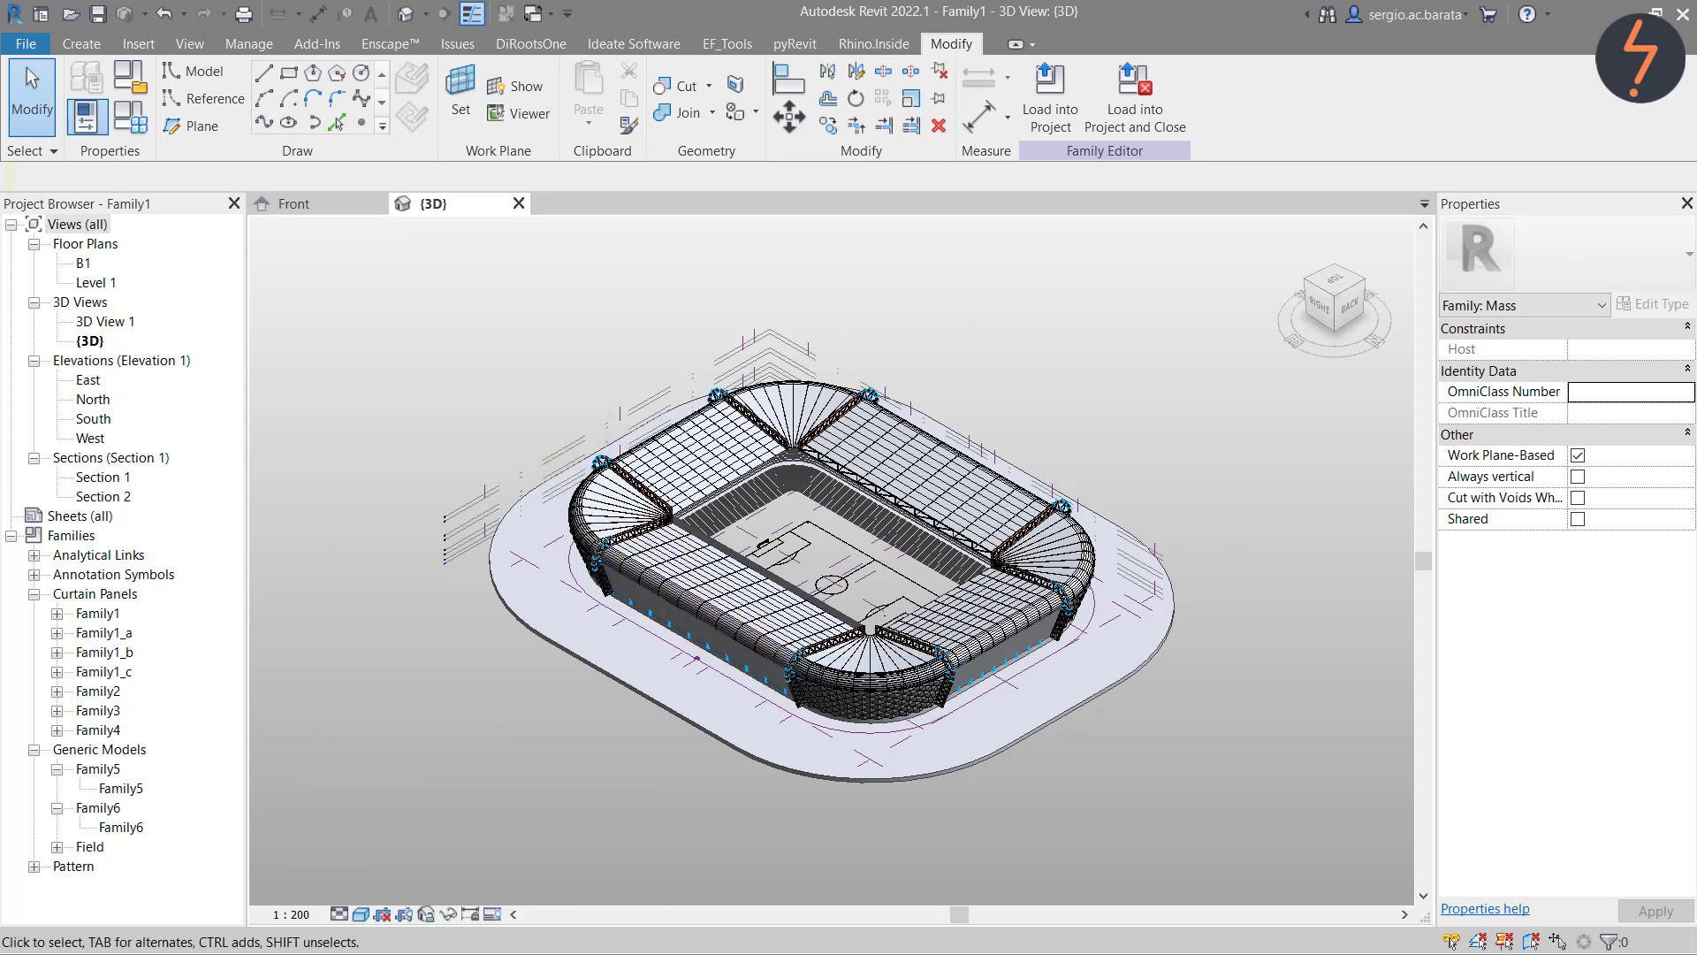
right_click(505, 421)
click(579, 639)
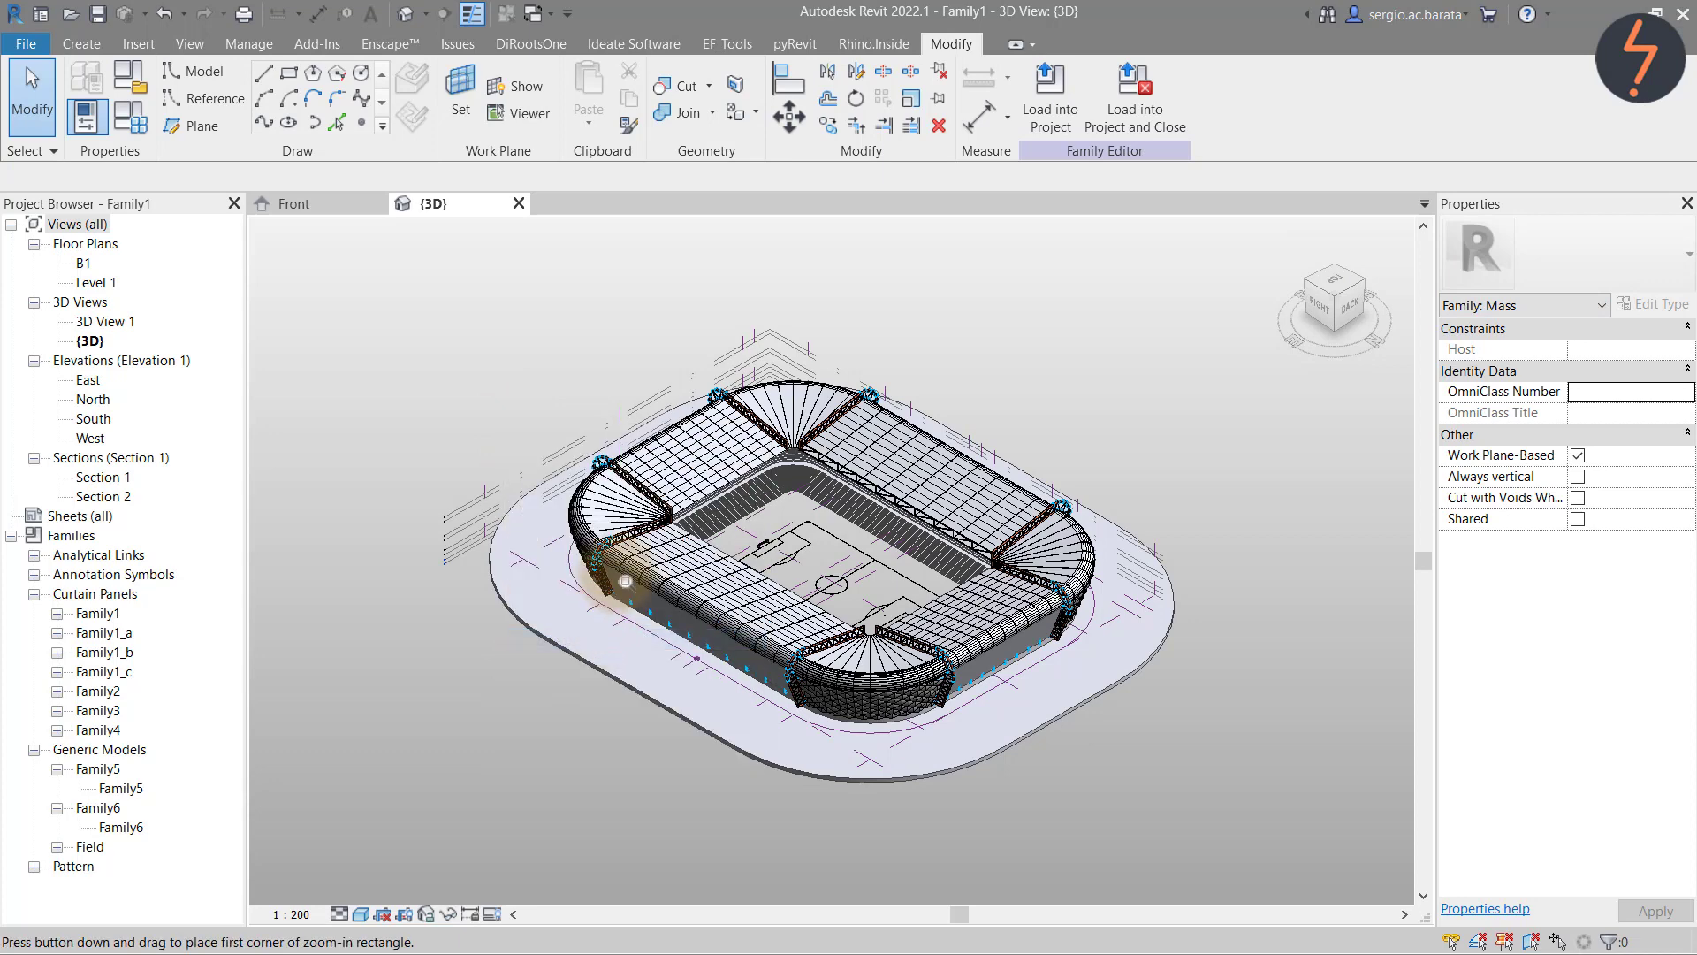
drag(635, 510, 888, 628)
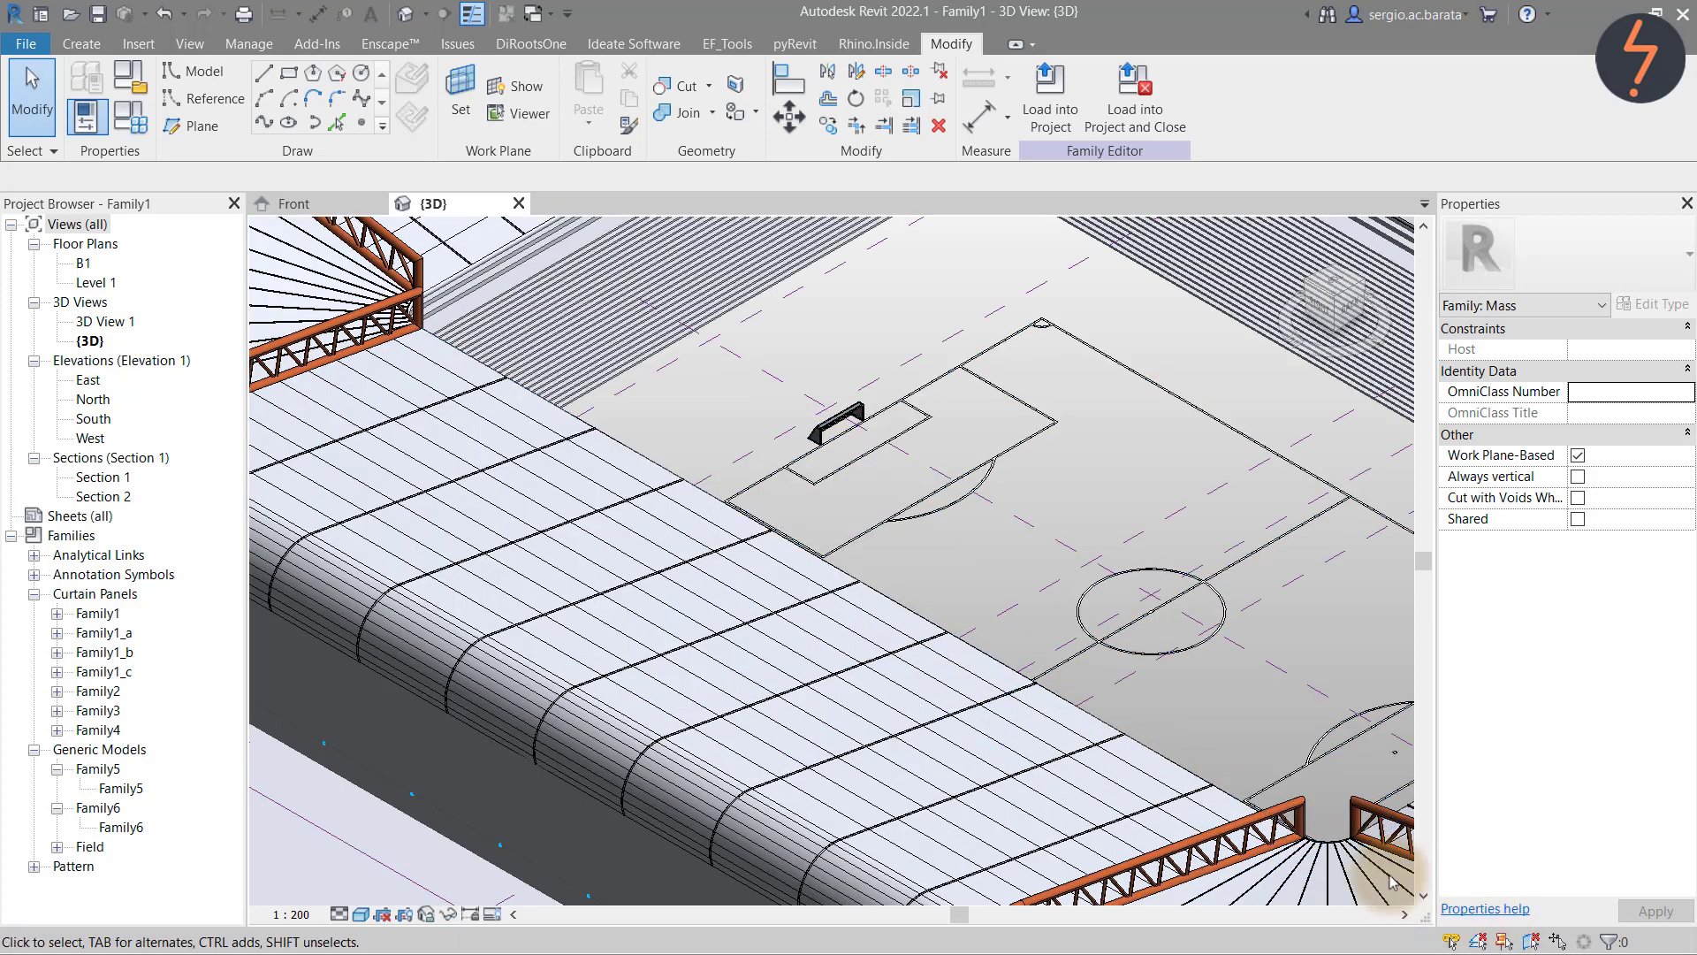
click(1111, 739)
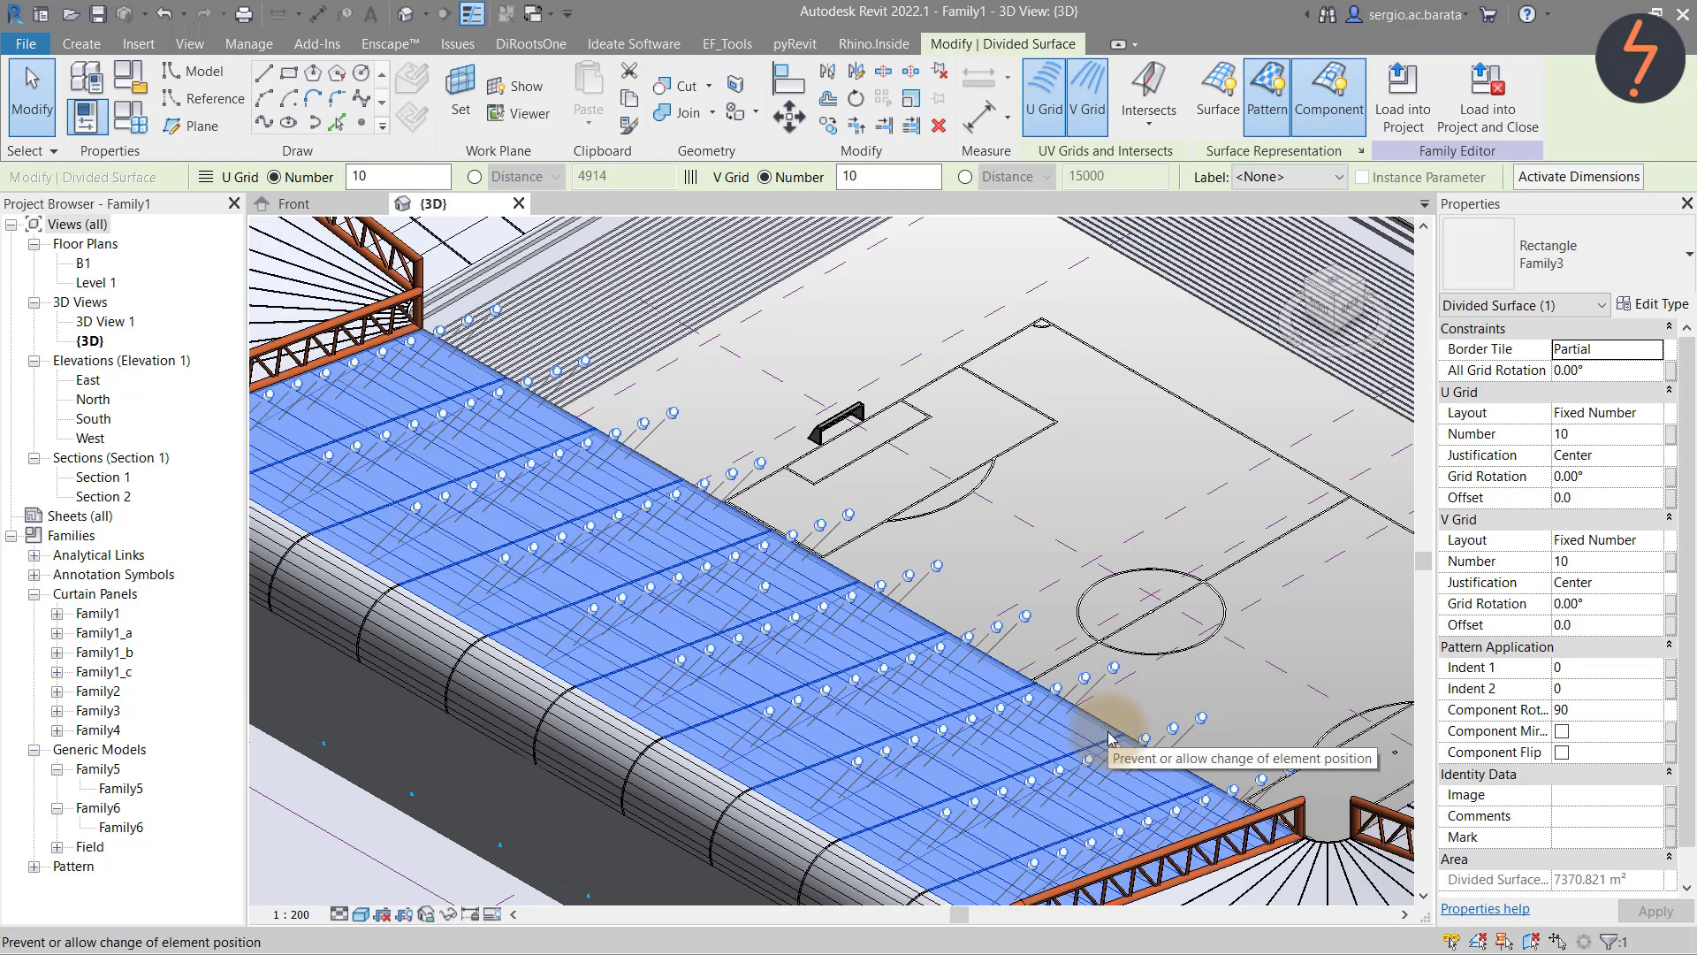
key(h)
key(h)
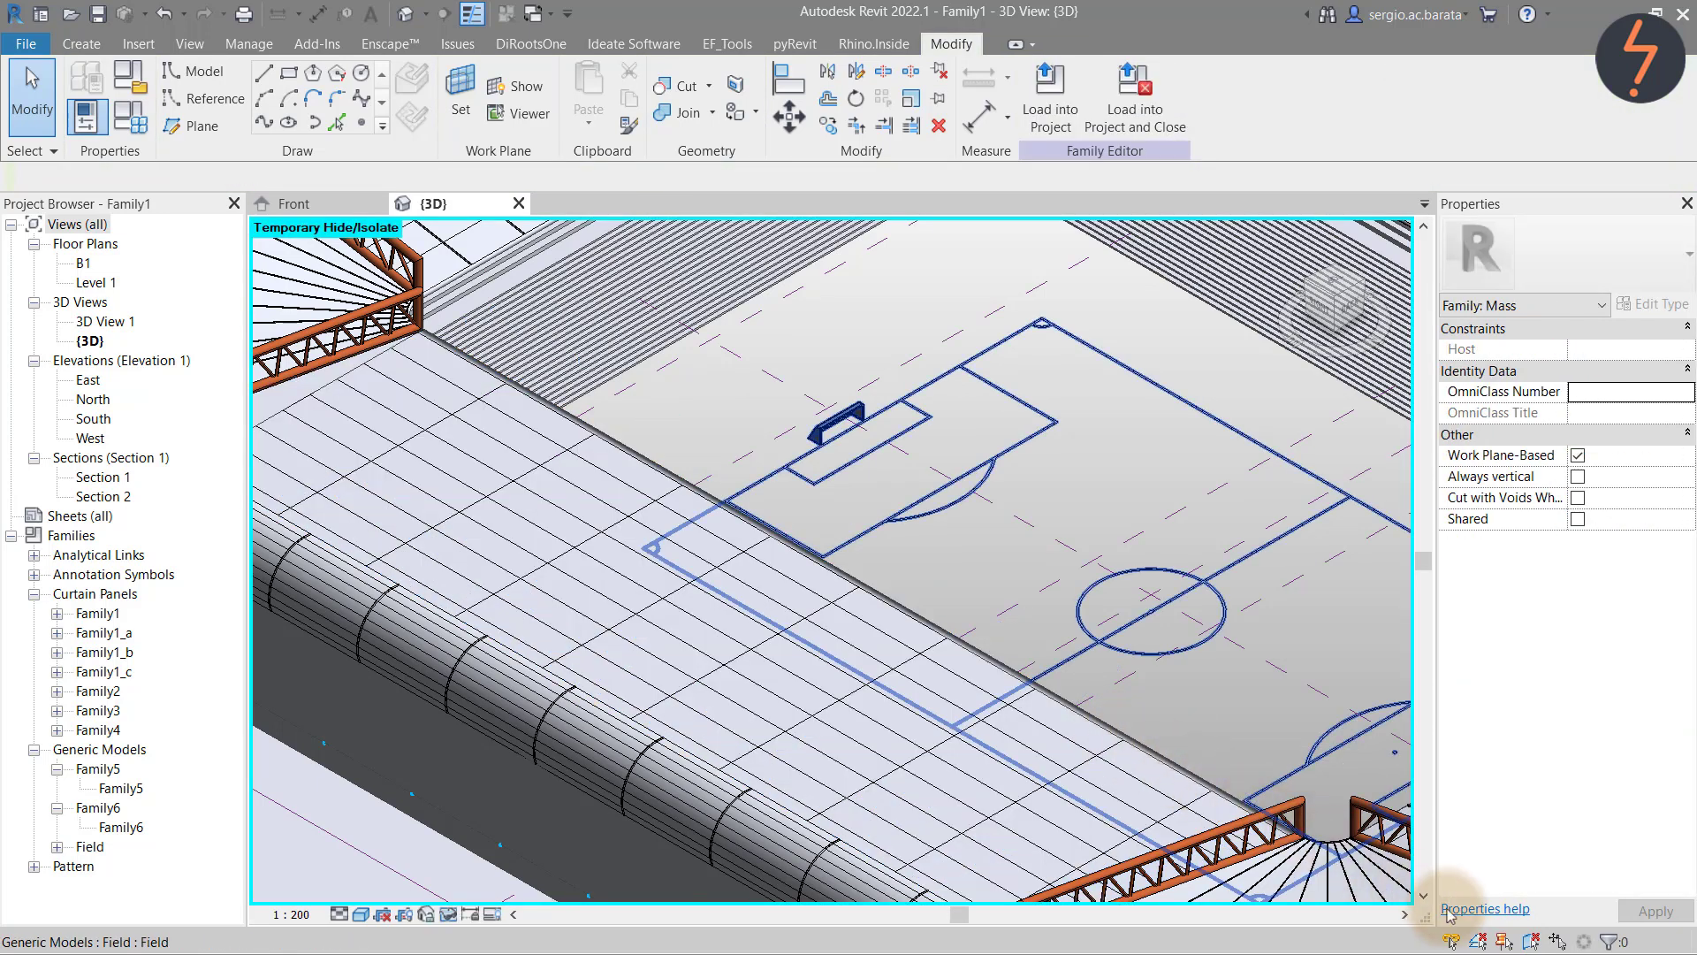
Create a model line from the roof's inner edge, running between the upper ends of the two end trusses
click(1505, 942)
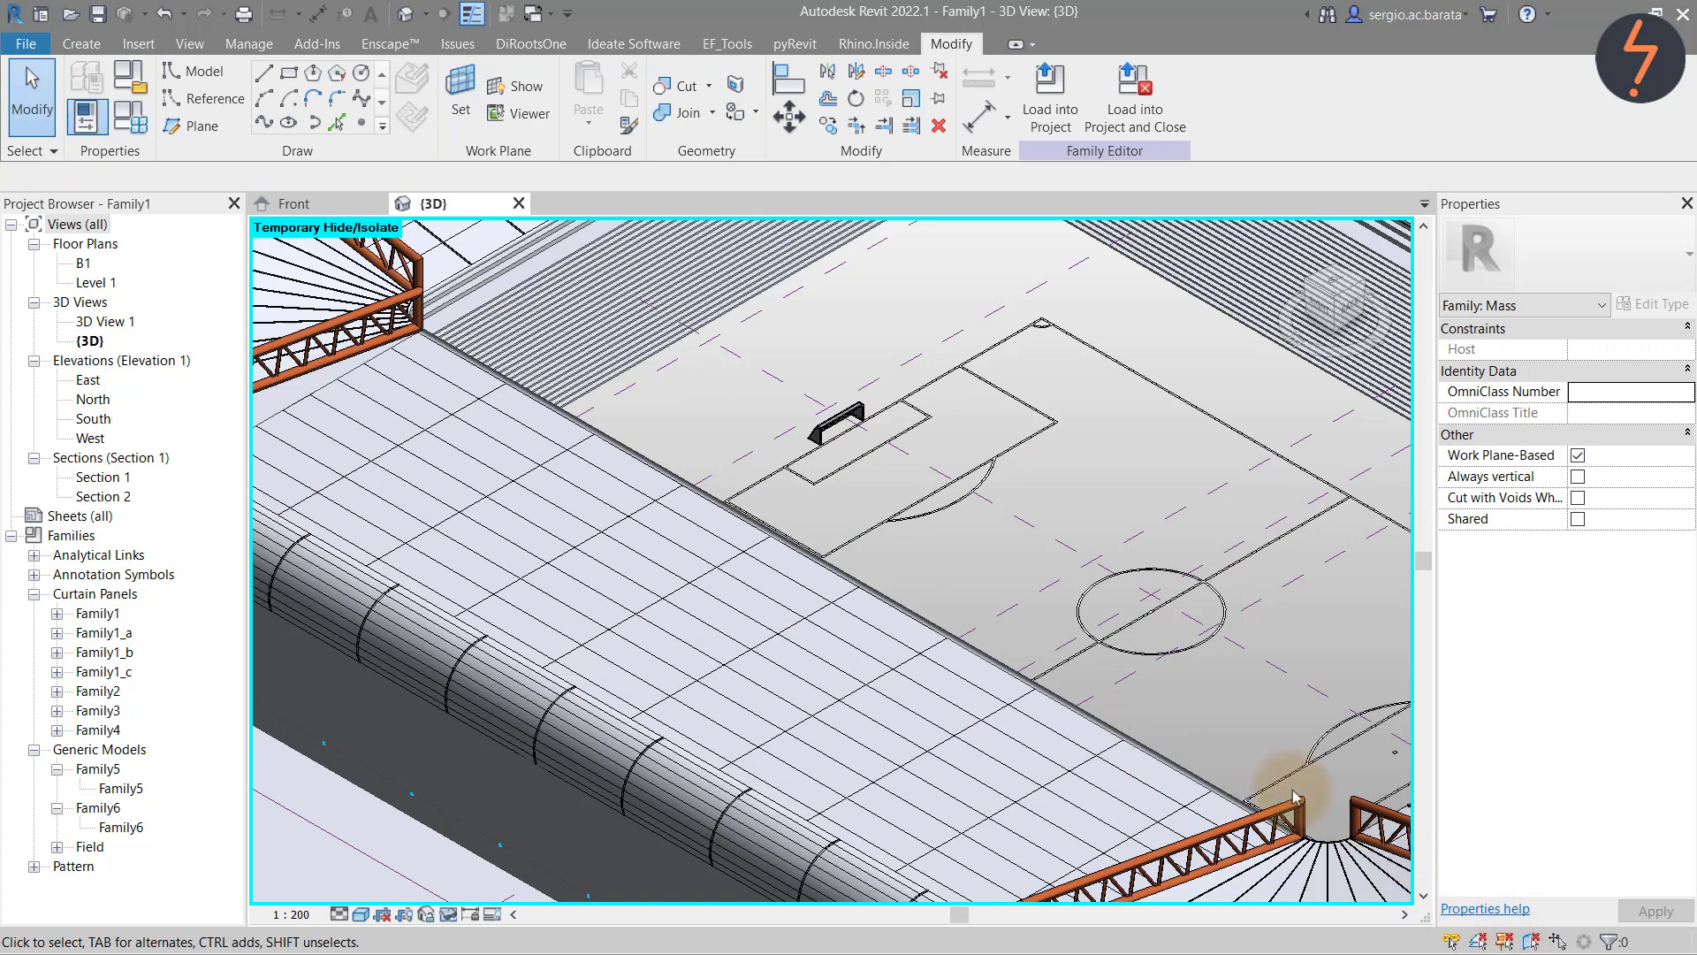
click(335, 122)
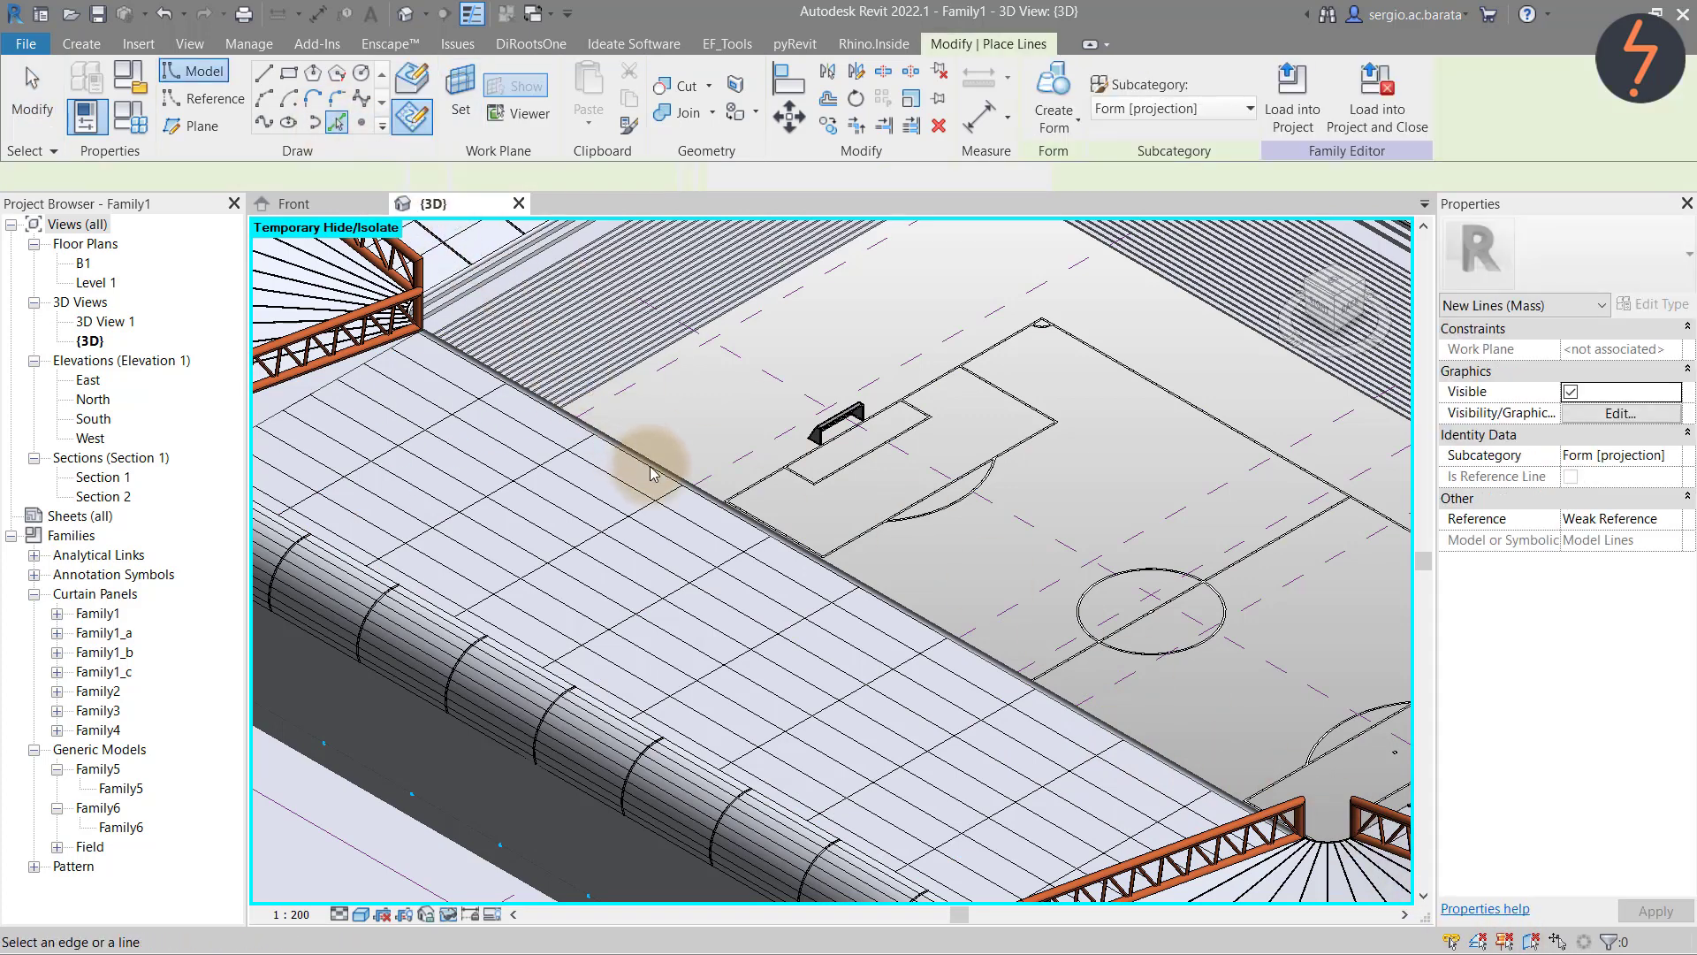
key(Tab)
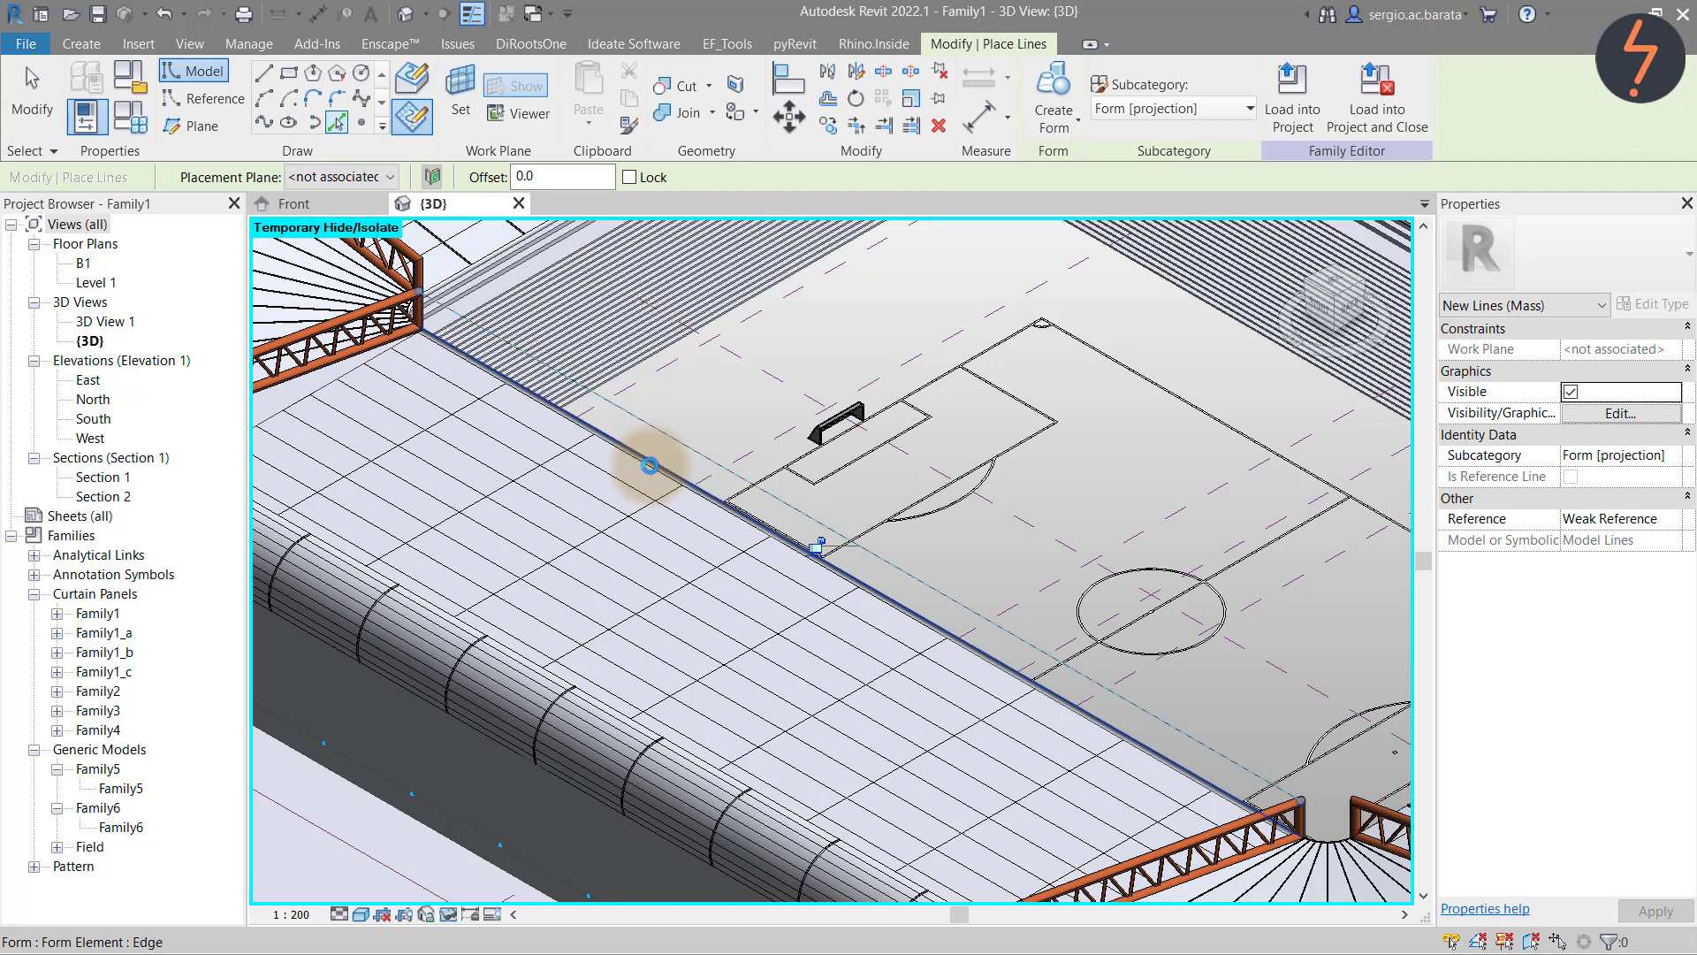
click(670, 451)
key(Escape)
Create a vertical planar solid form between the new line and the roof's inner edge
click(670, 465)
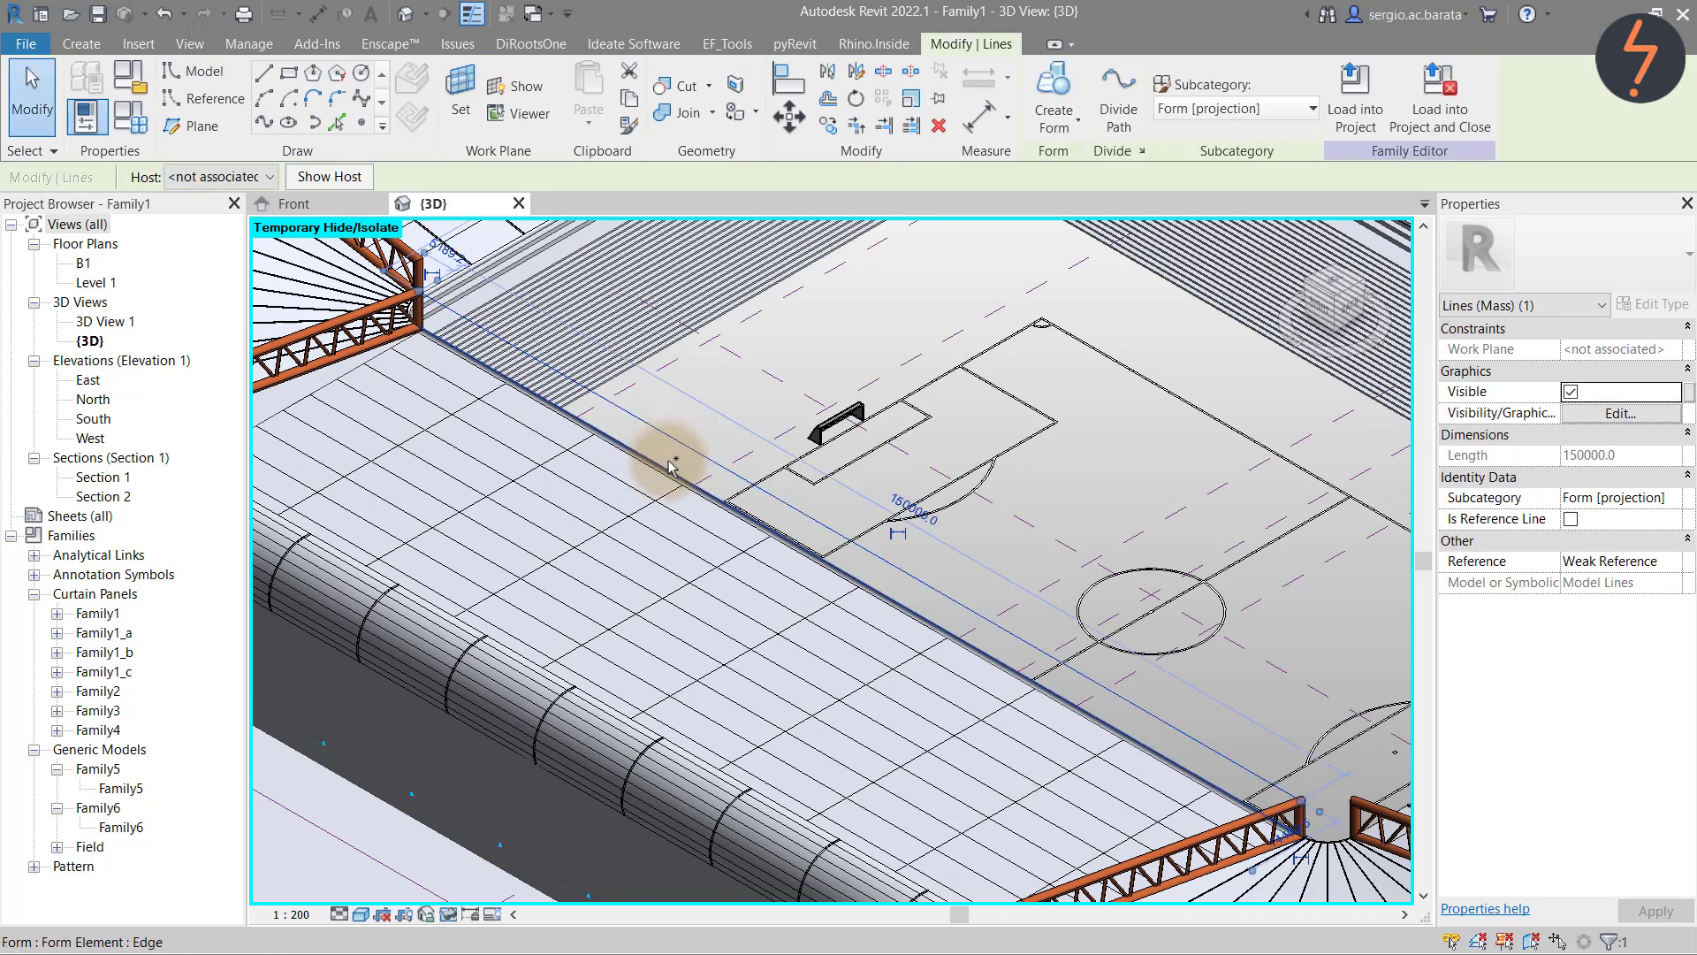
ctrl+click(669, 465)
click(1050, 125)
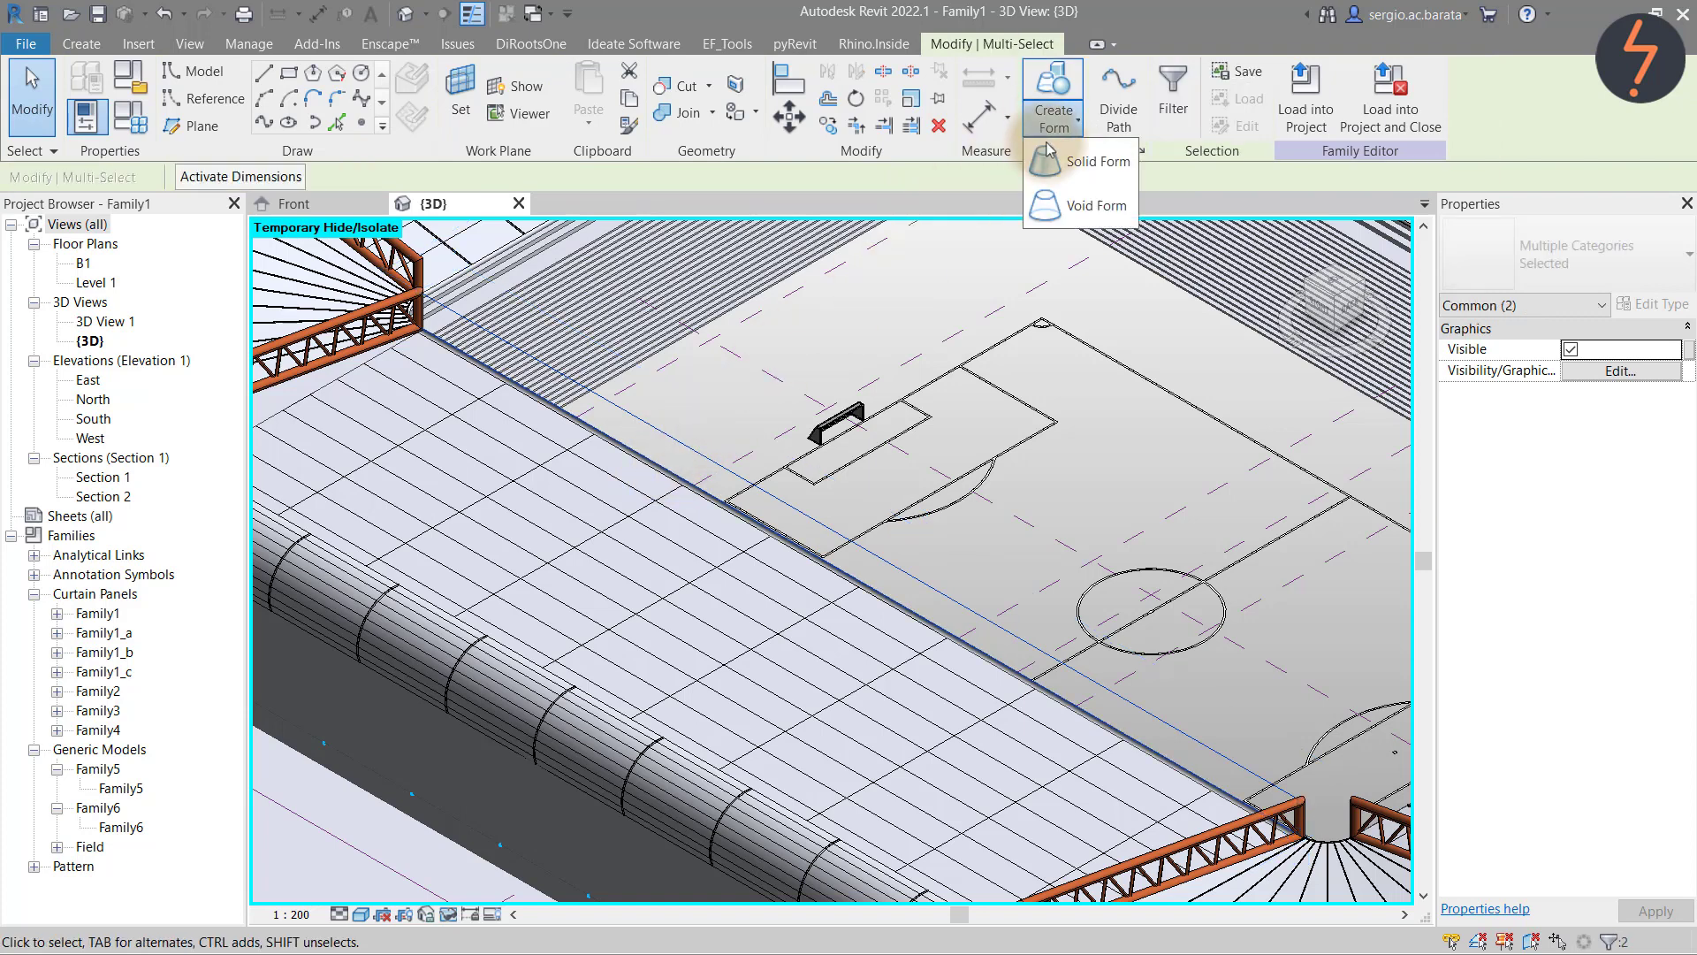
click(1055, 168)
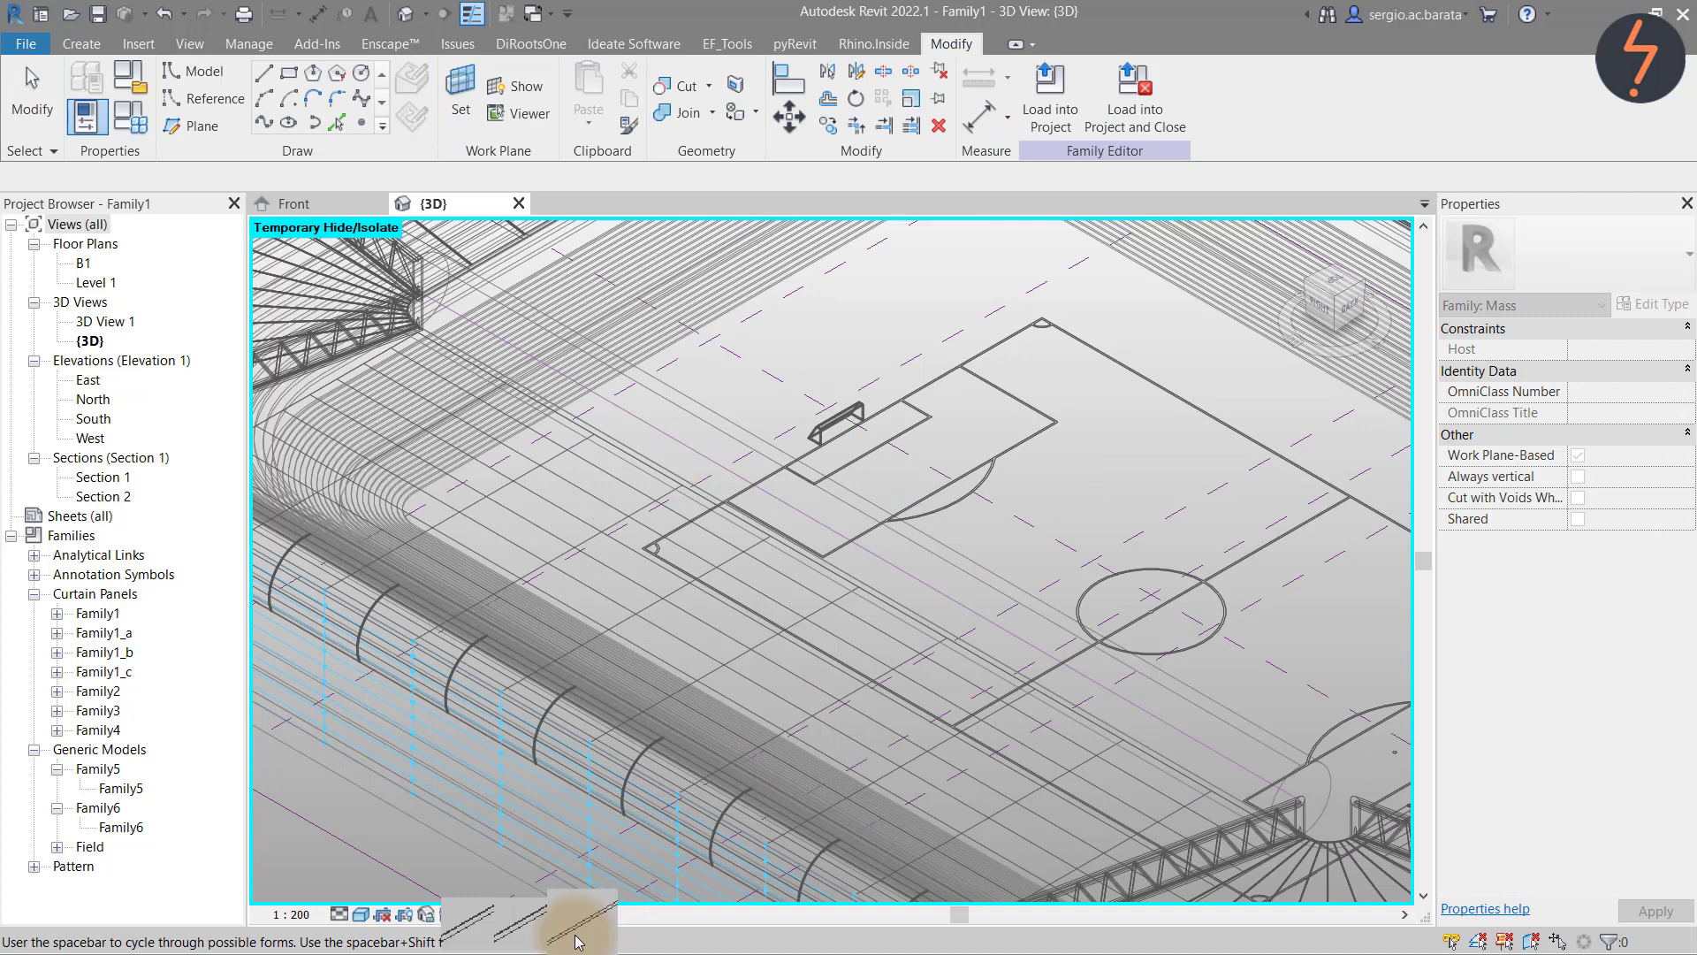
click(576, 941)
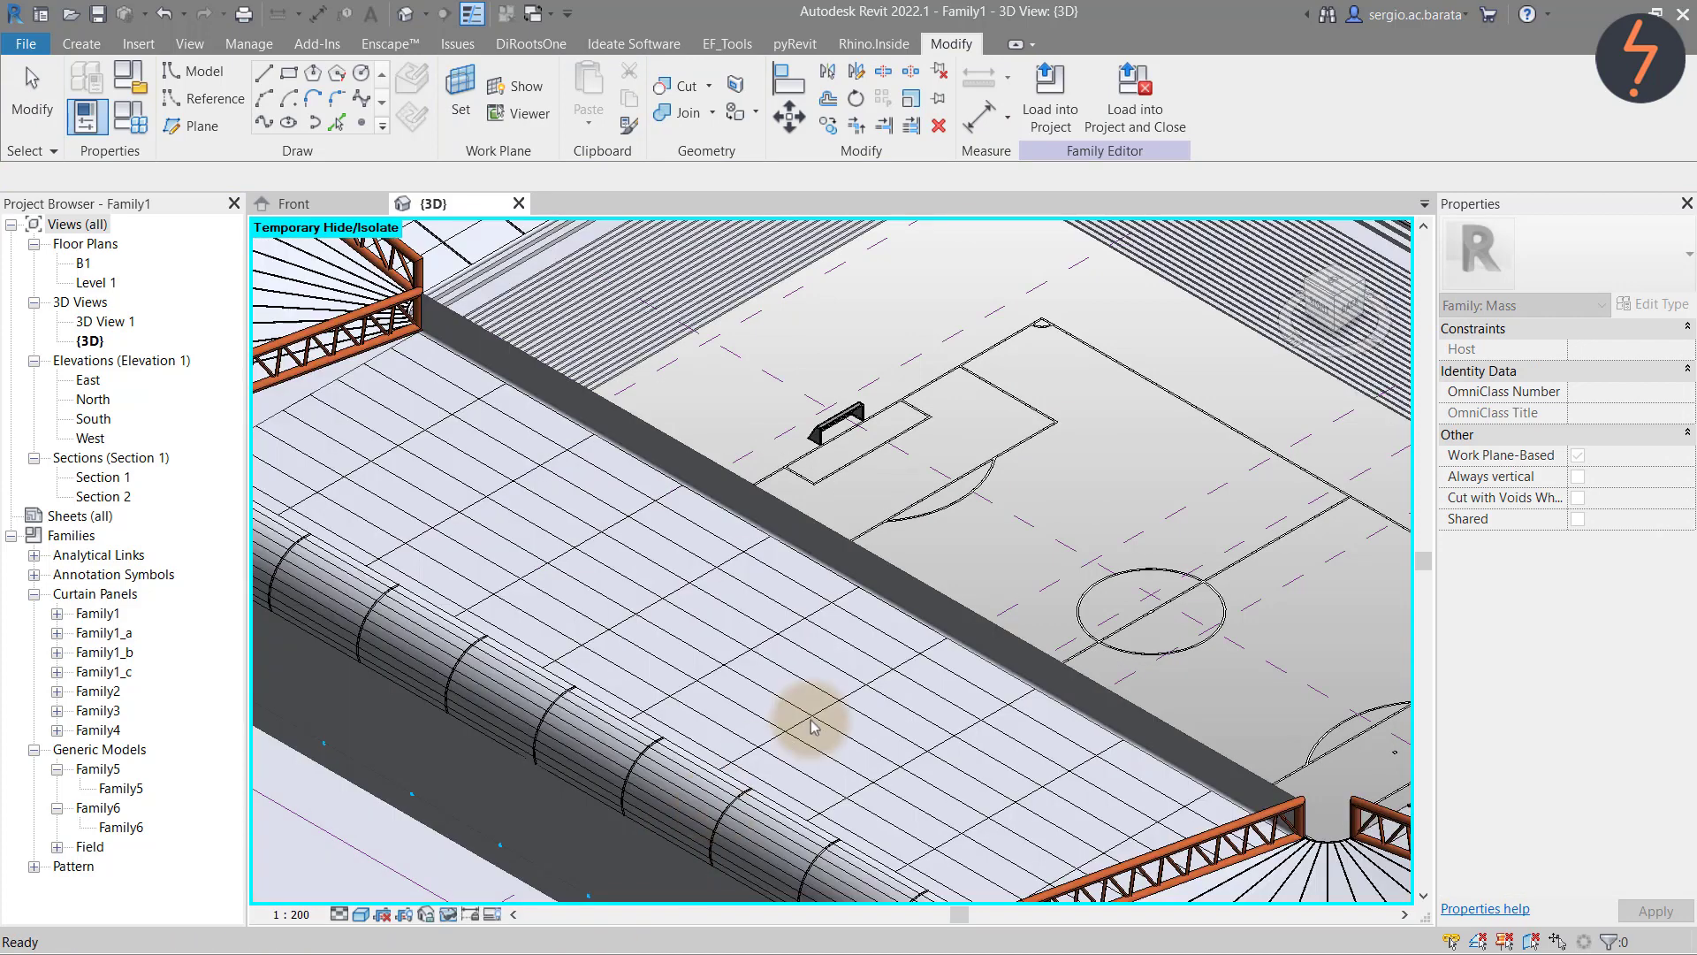
Divide the surface of the new vertical form and set its U grid number to 1
click(954, 592)
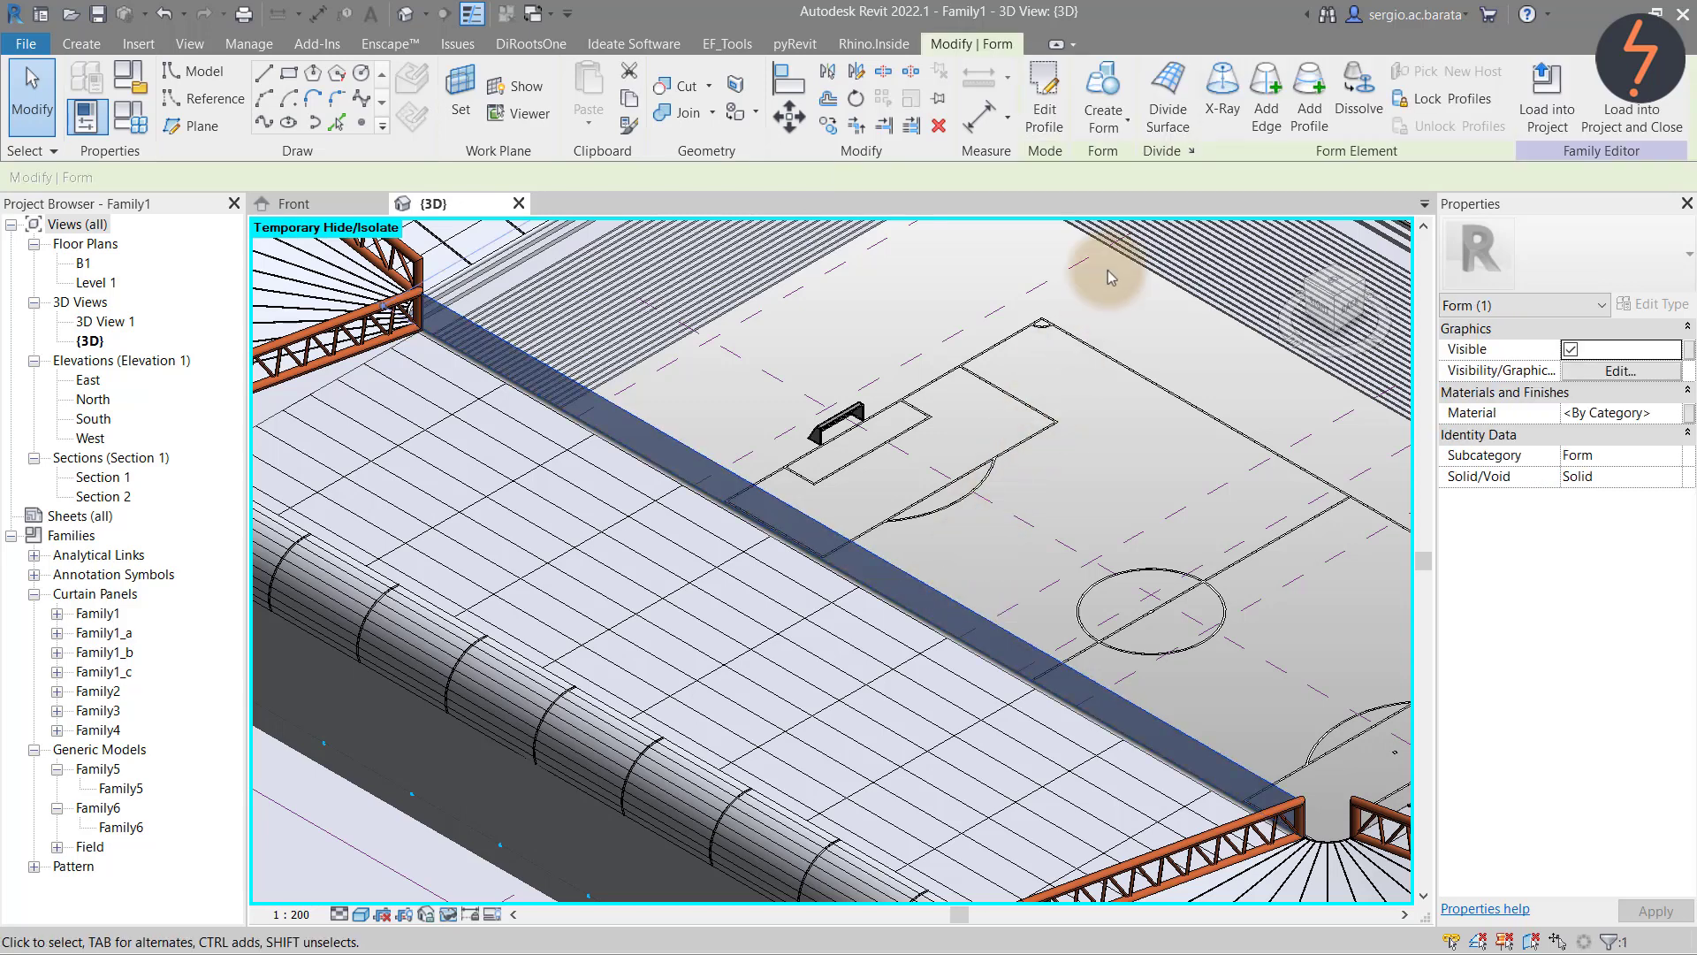
click(1176, 124)
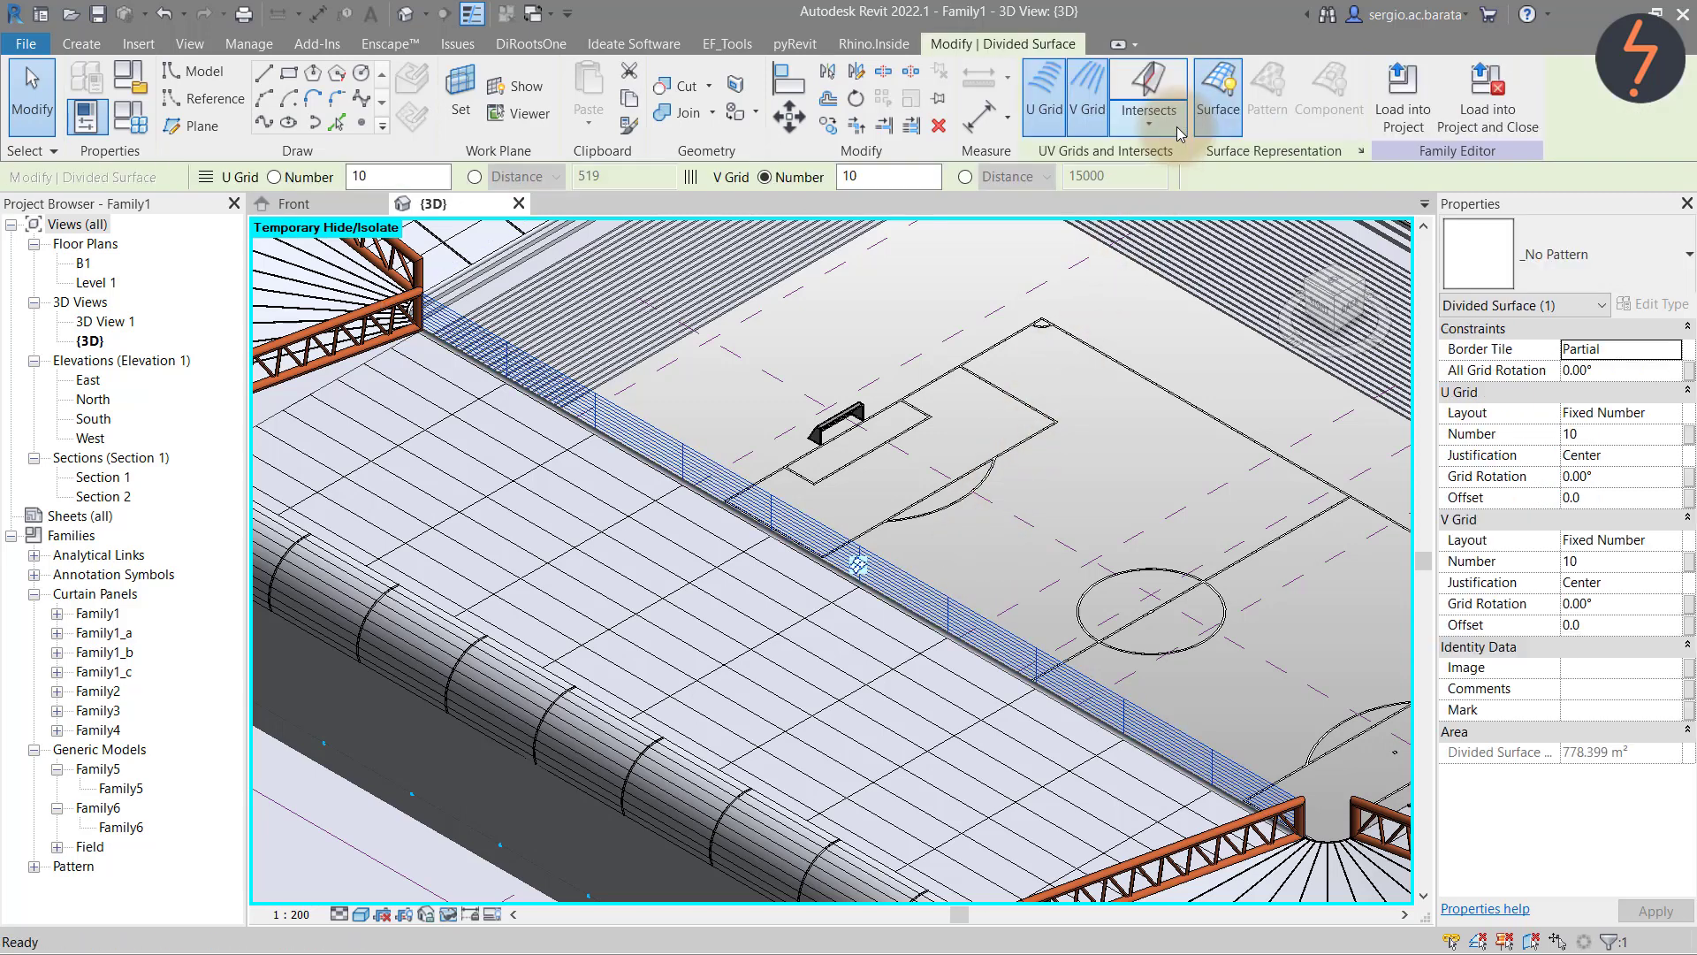
click(1608, 436)
text(1)
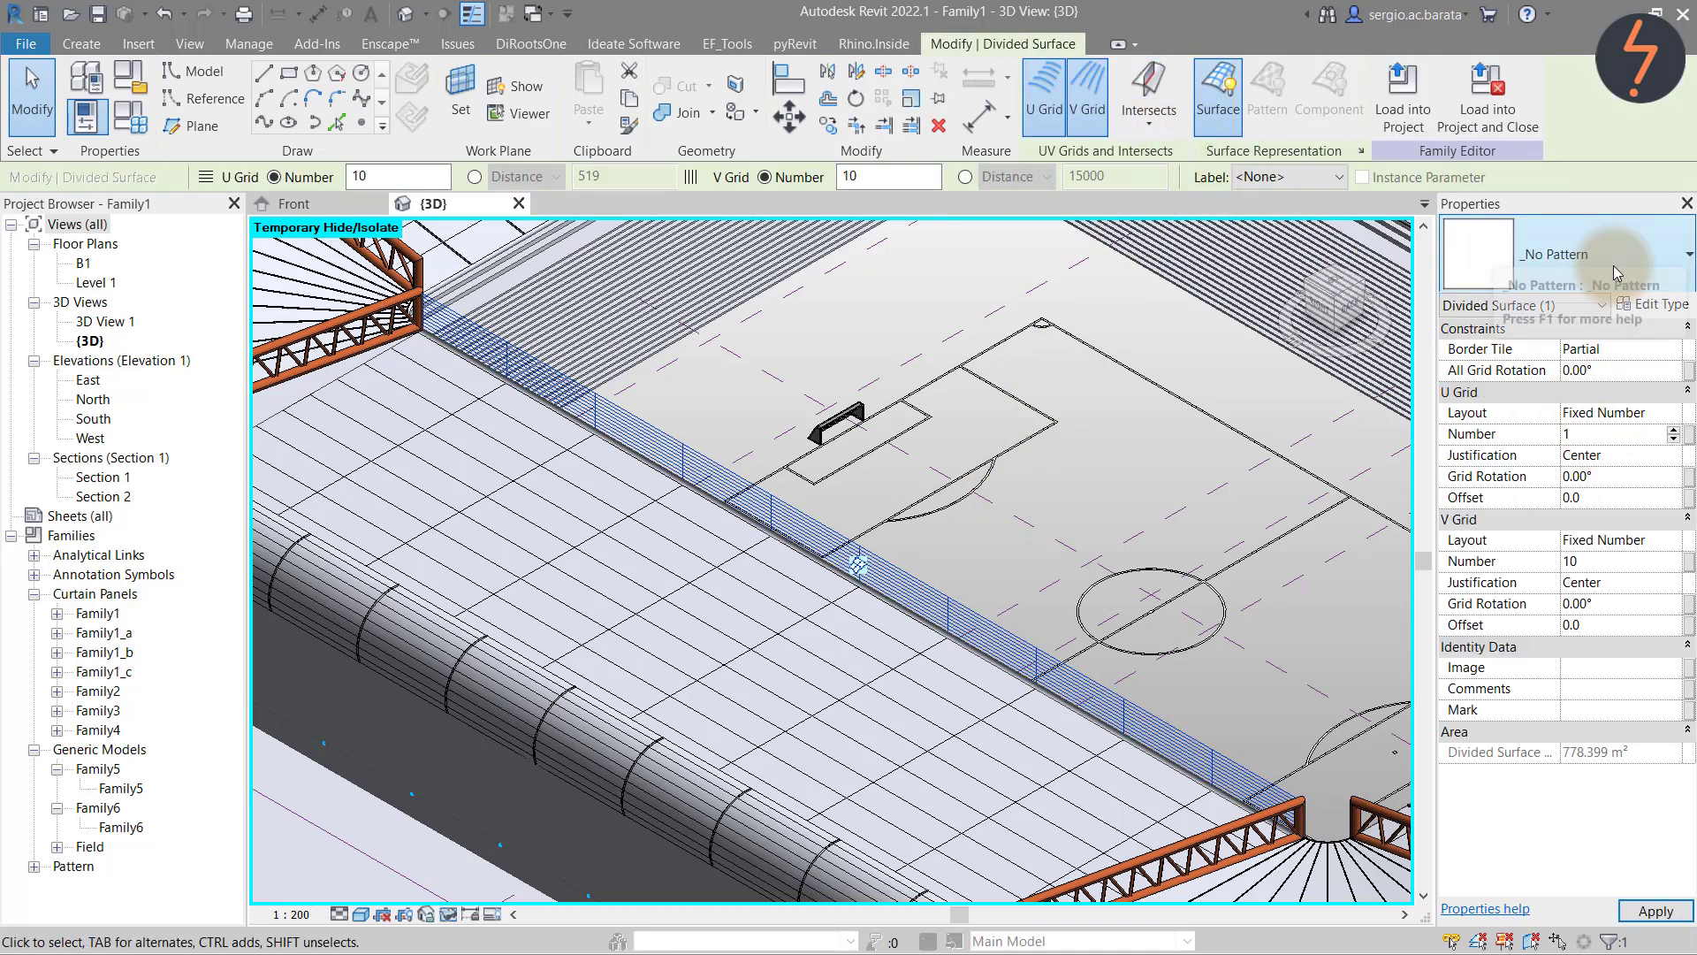
key(Return)
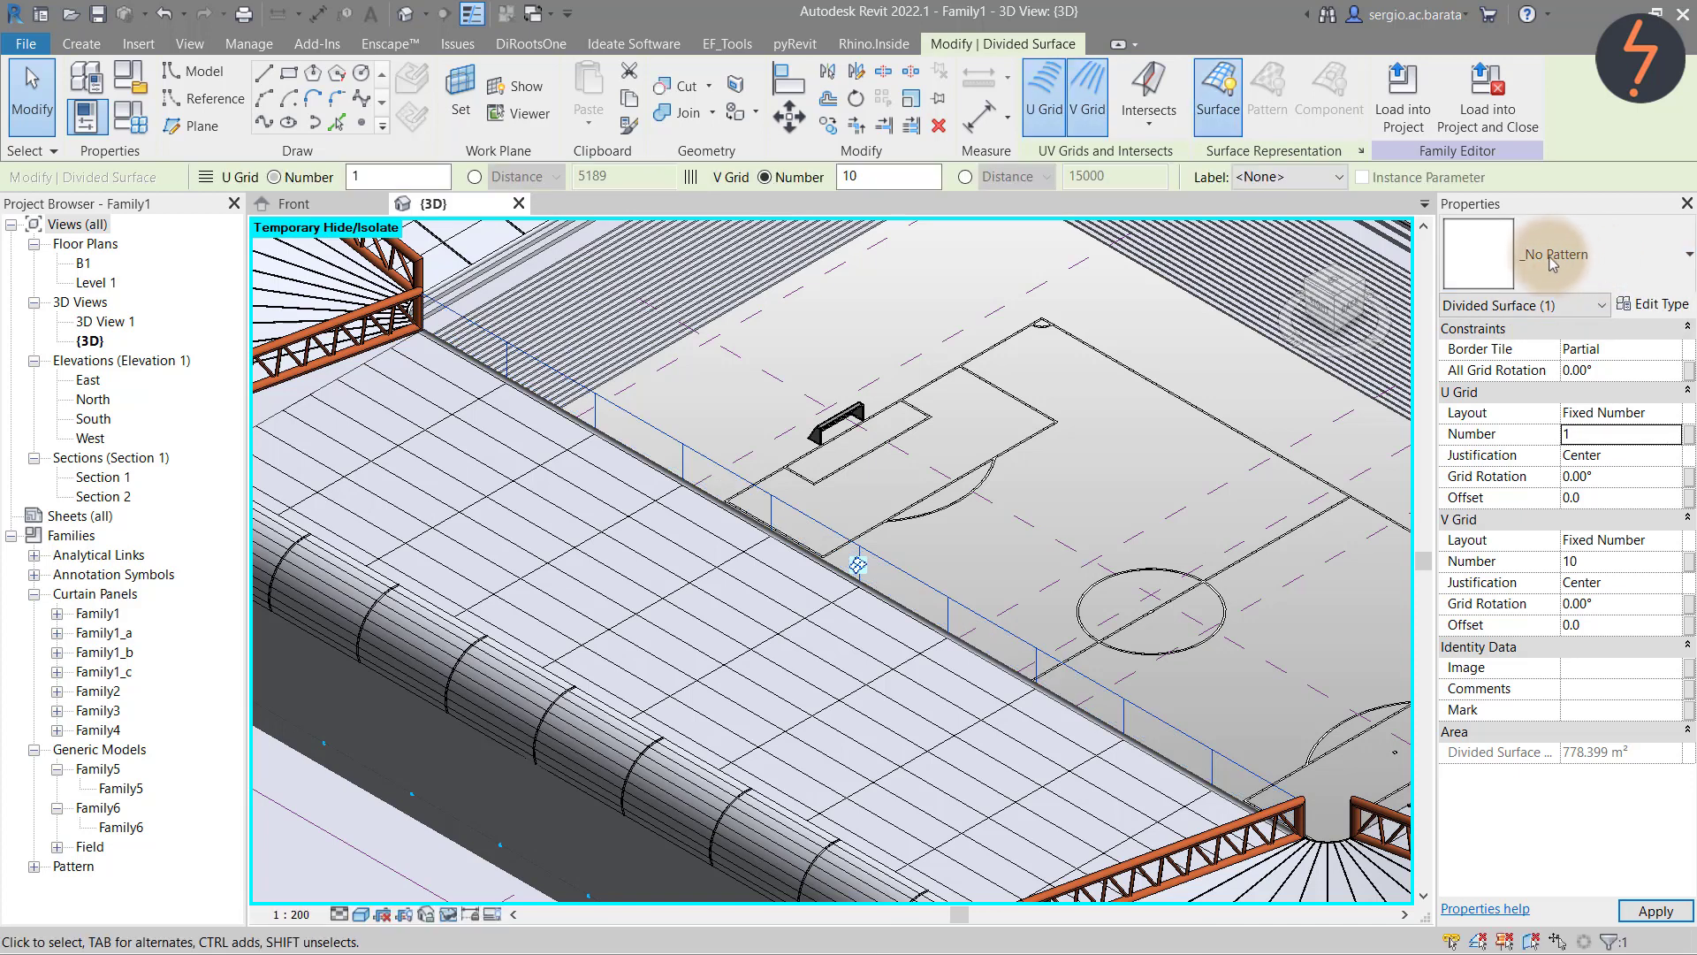
Apply the Rectangle pattern component Family1_a to the divided vertical surface and reset the temporary hide/isolate
click(1548, 261)
scroll(1546, 420, down, 2)
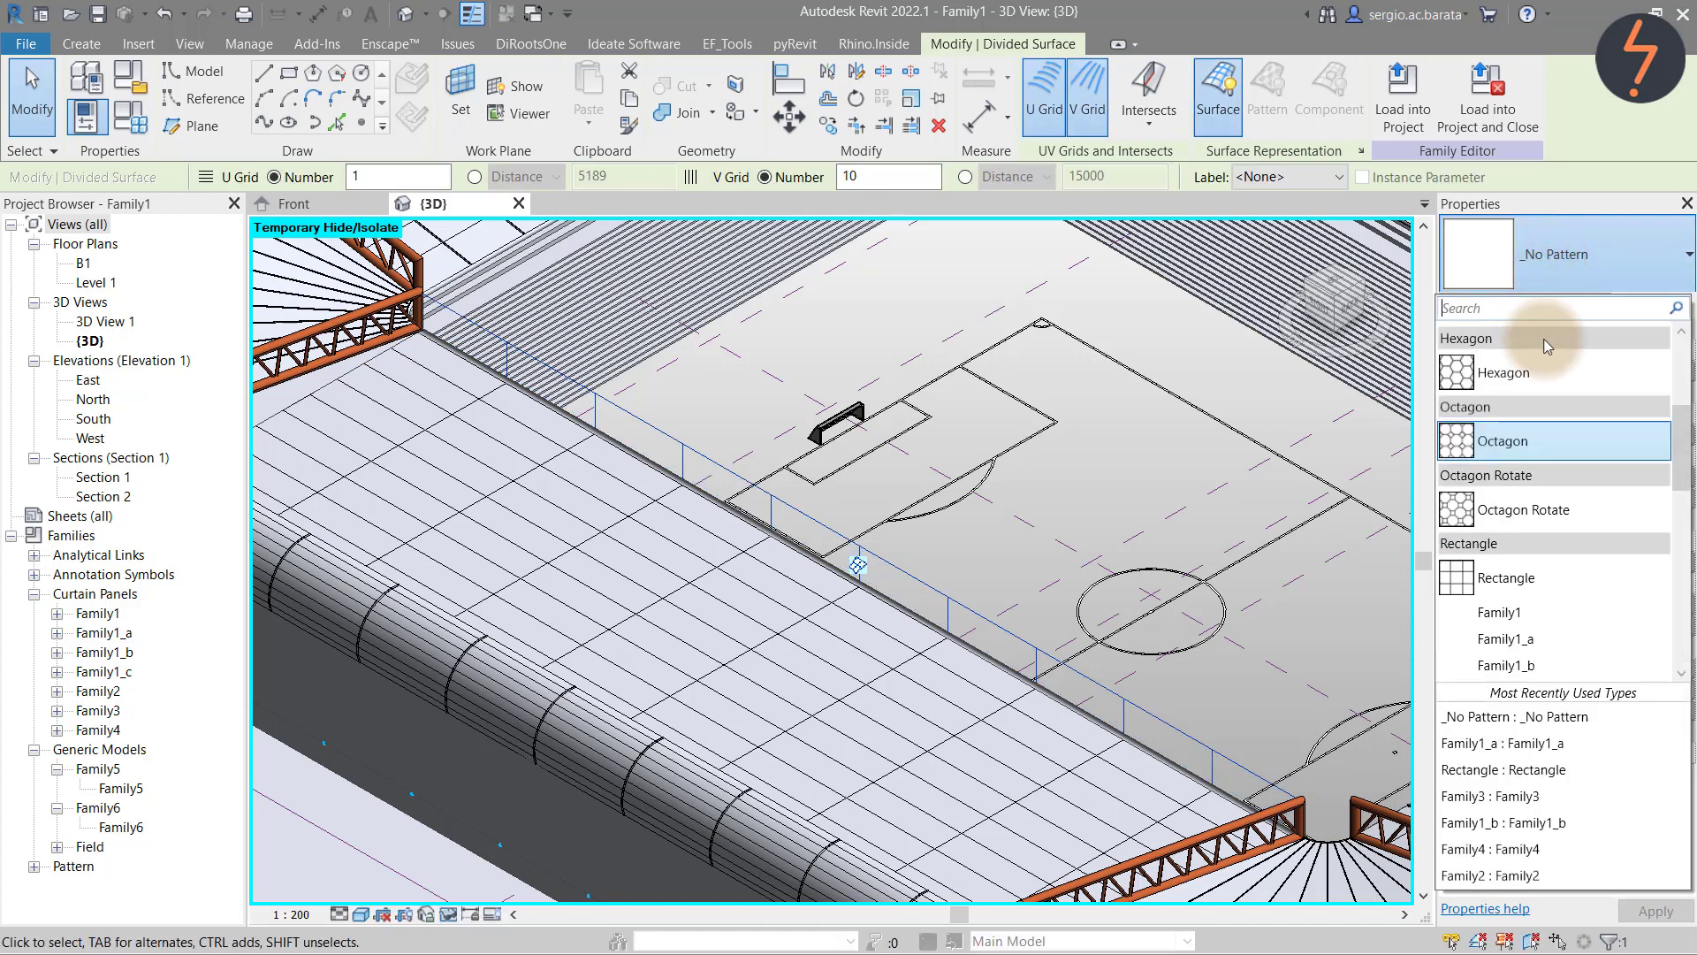
click(1521, 636)
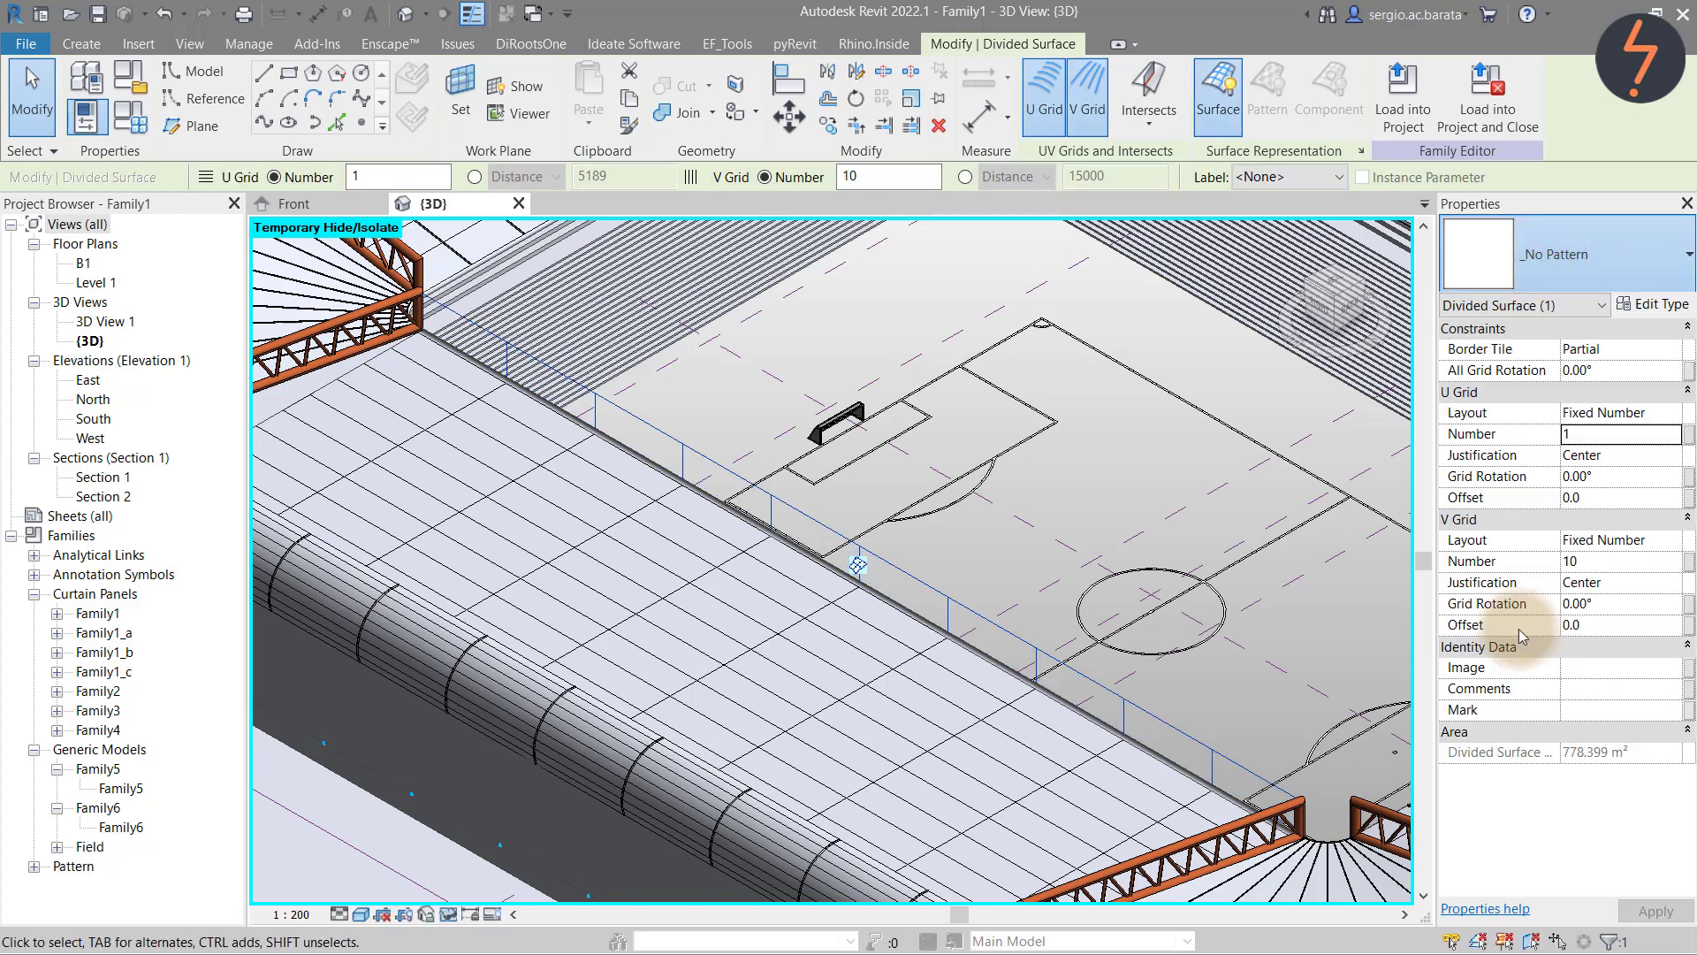
click(1292, 619)
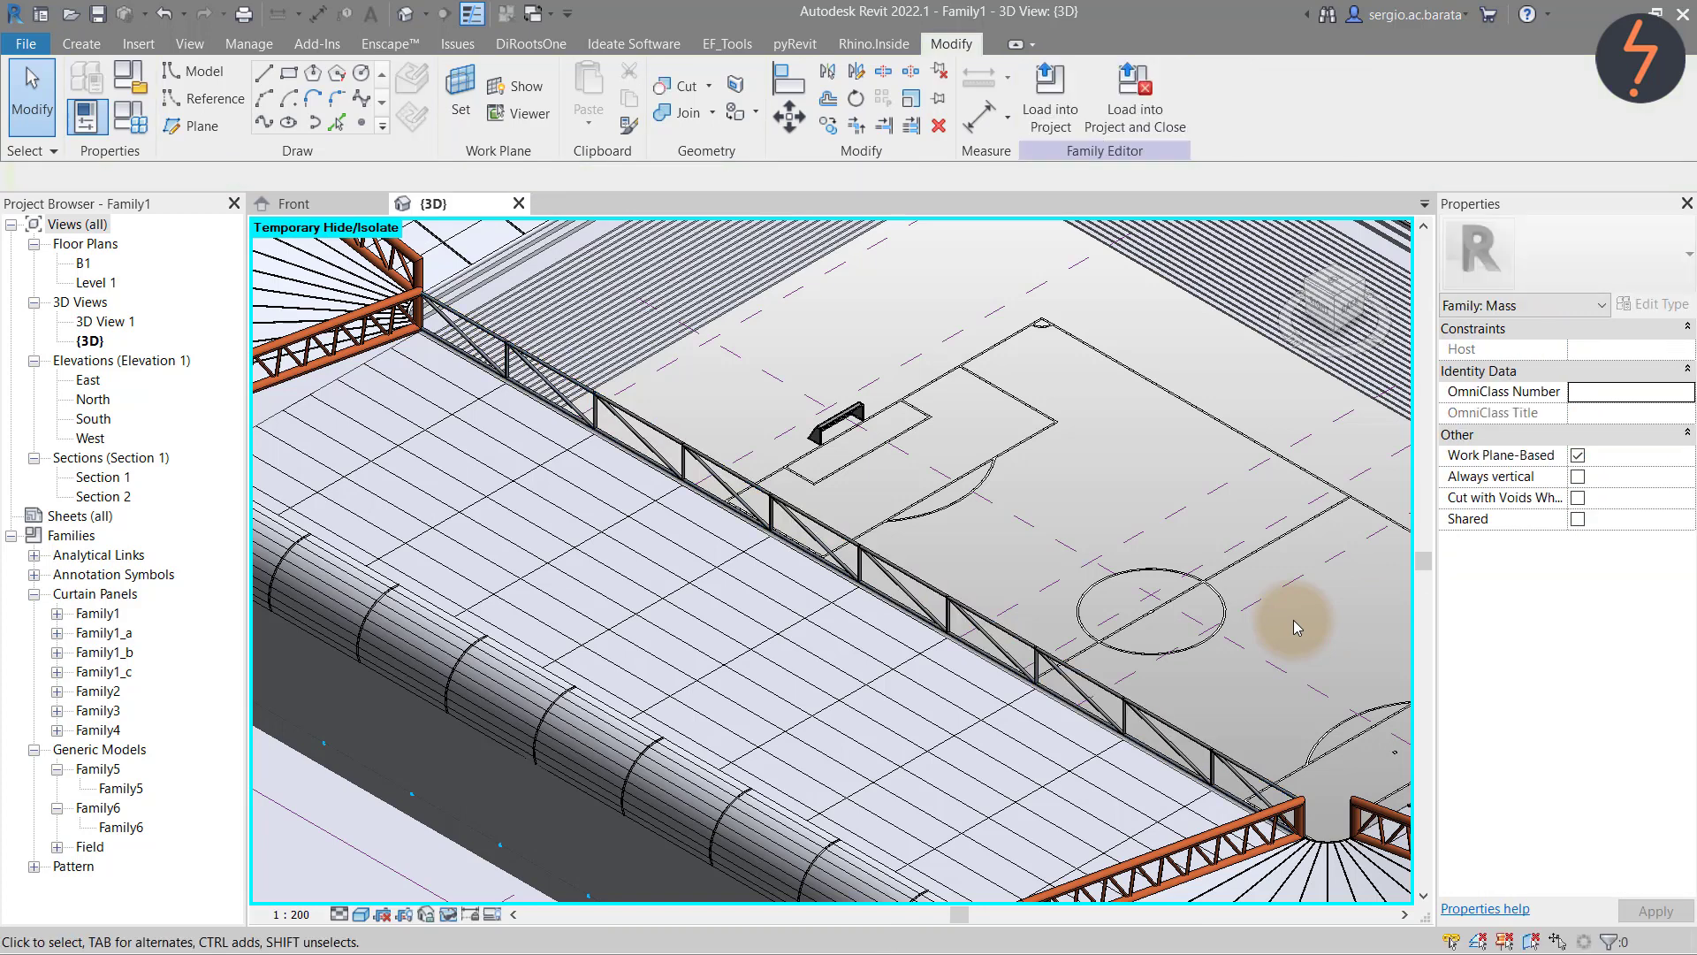
key(h)
key(r)
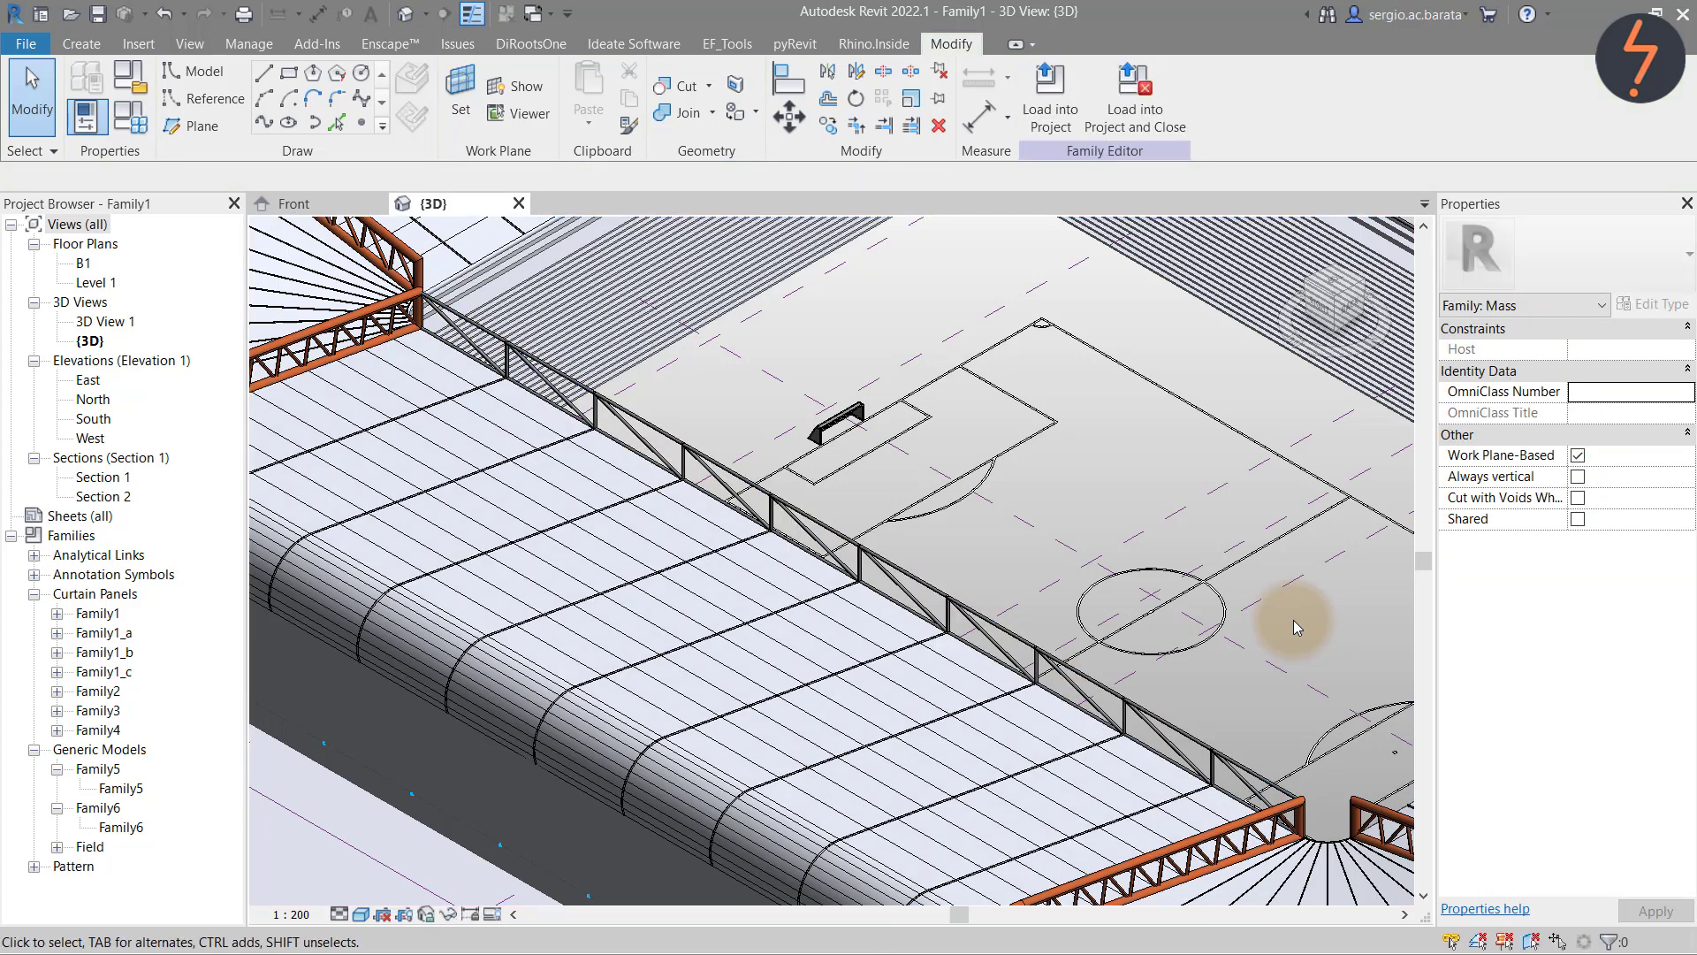
Open the curtain panel family Family1_b for editing
right_click(1292, 619)
click(1347, 543)
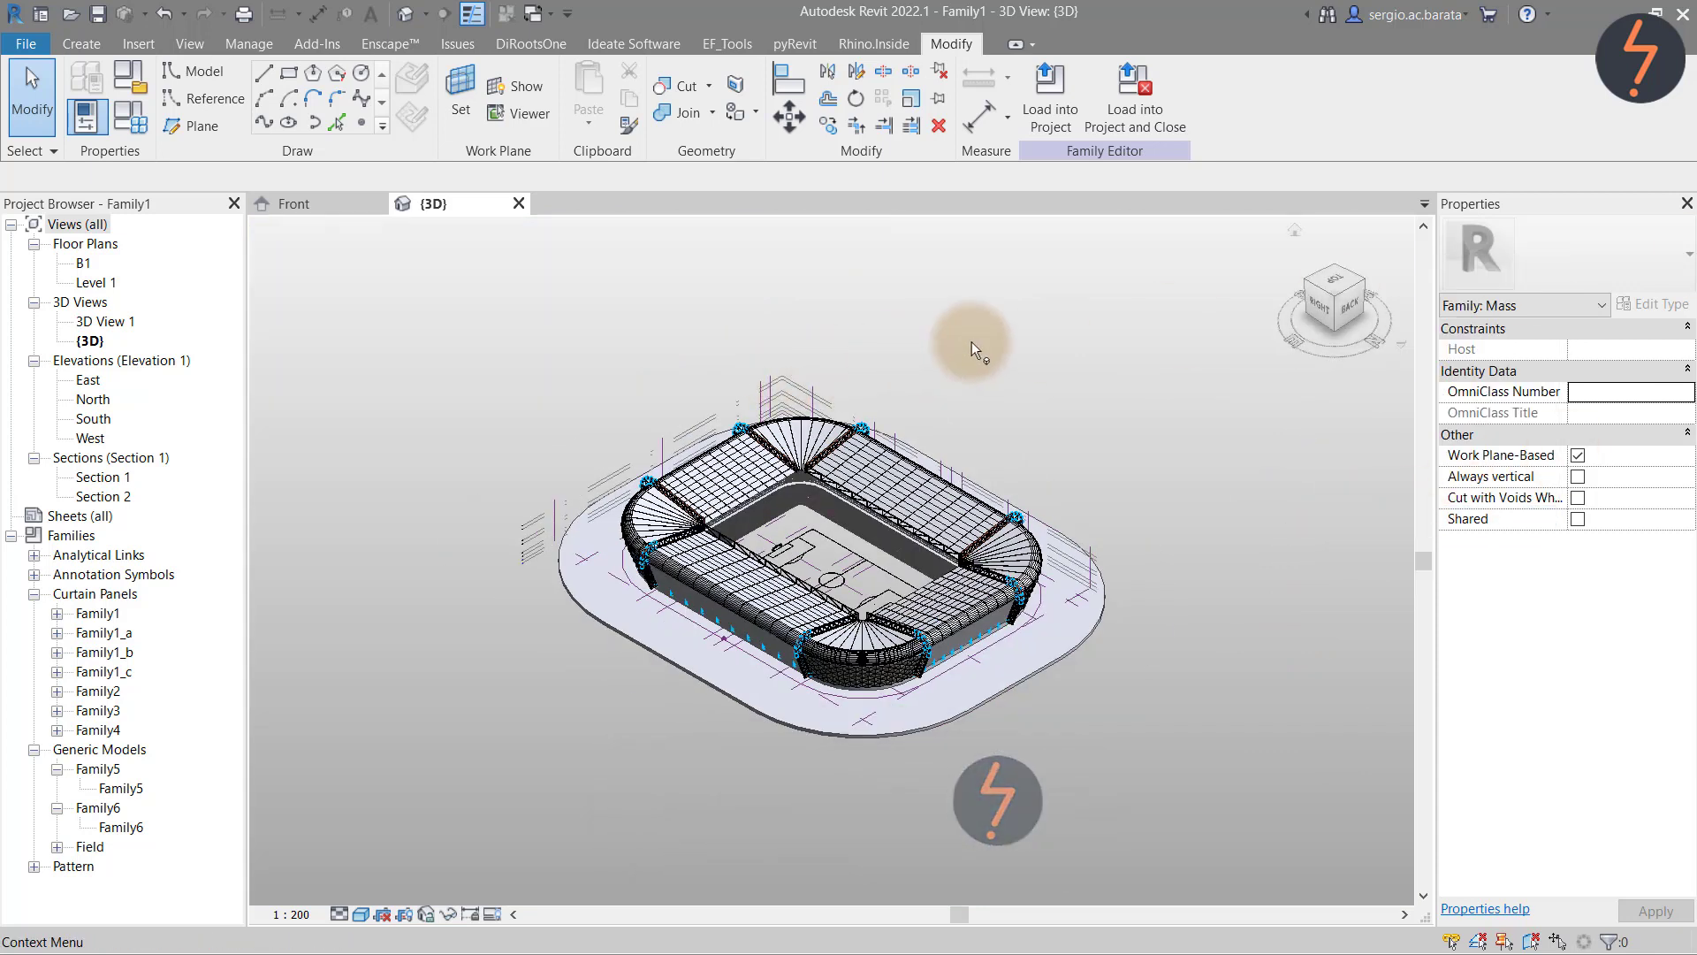
click(1305, 284)
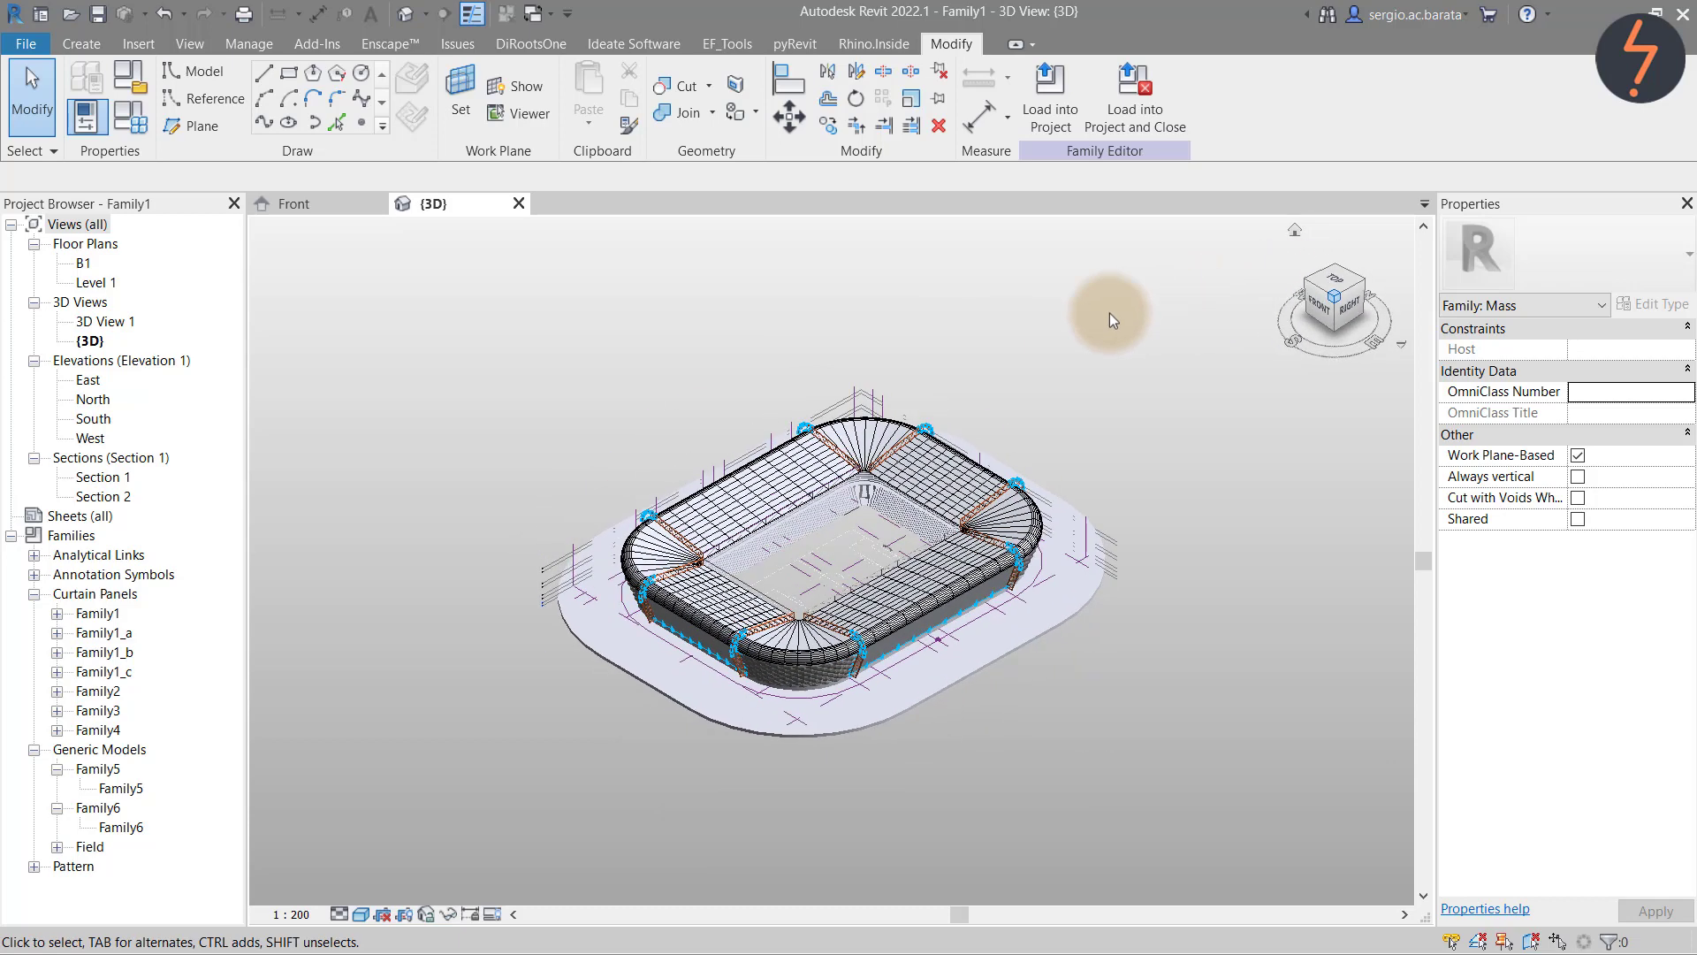
right_click(852, 351)
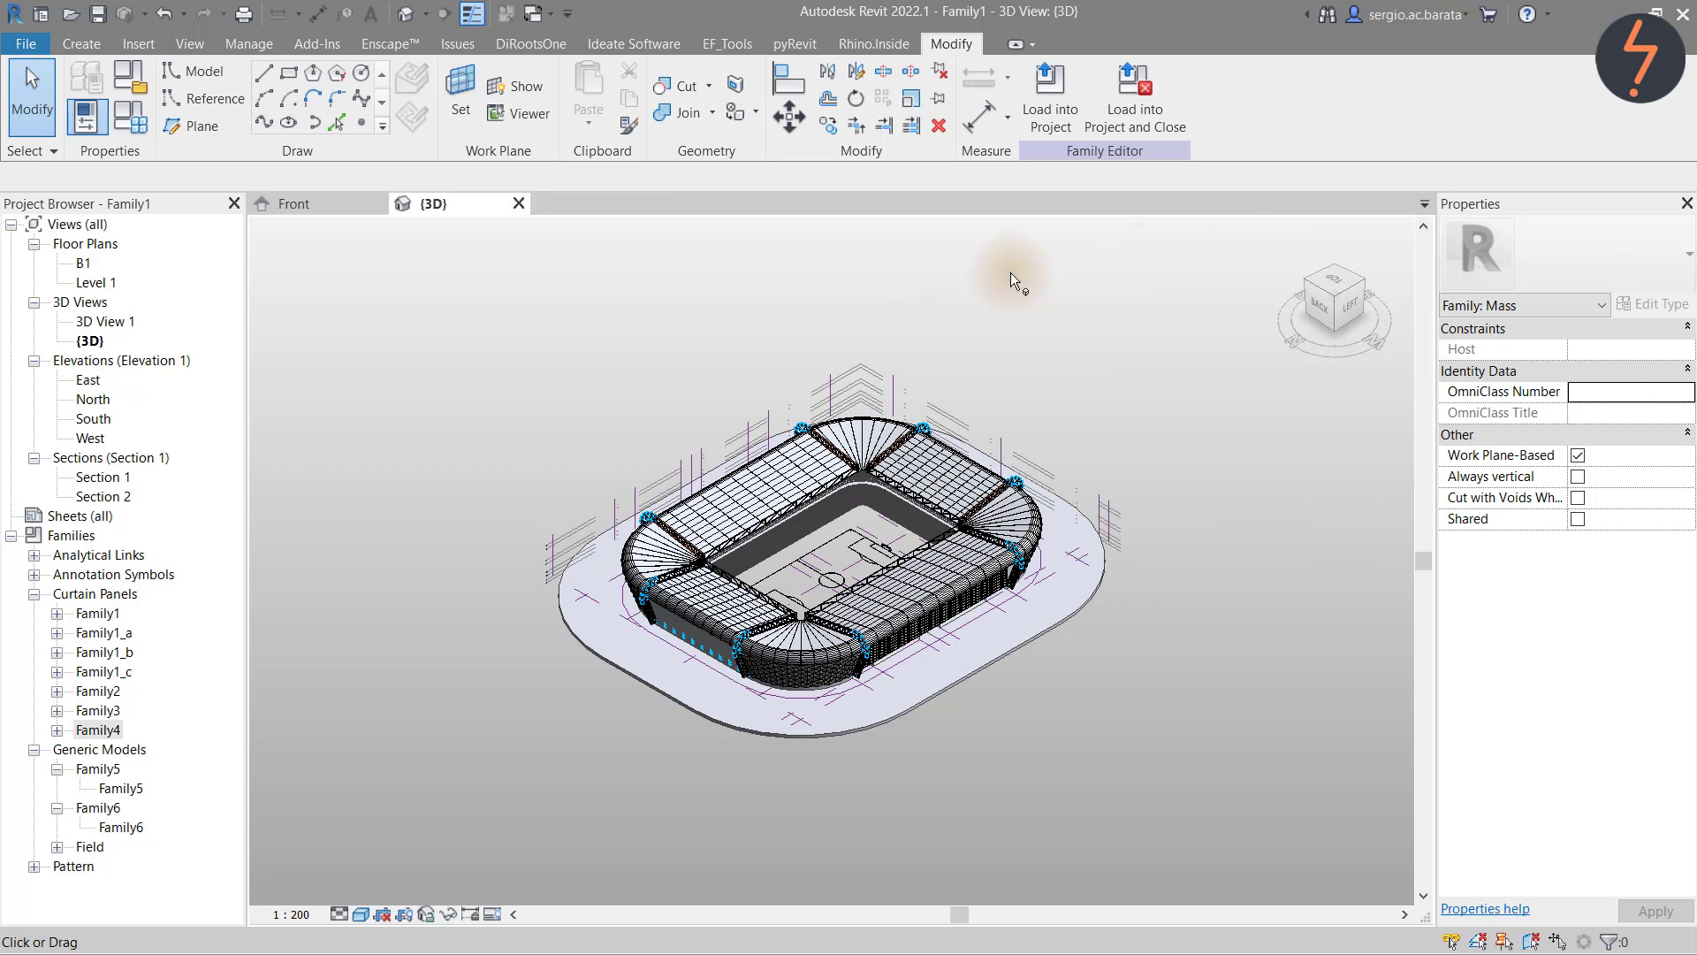
right_click(106, 652)
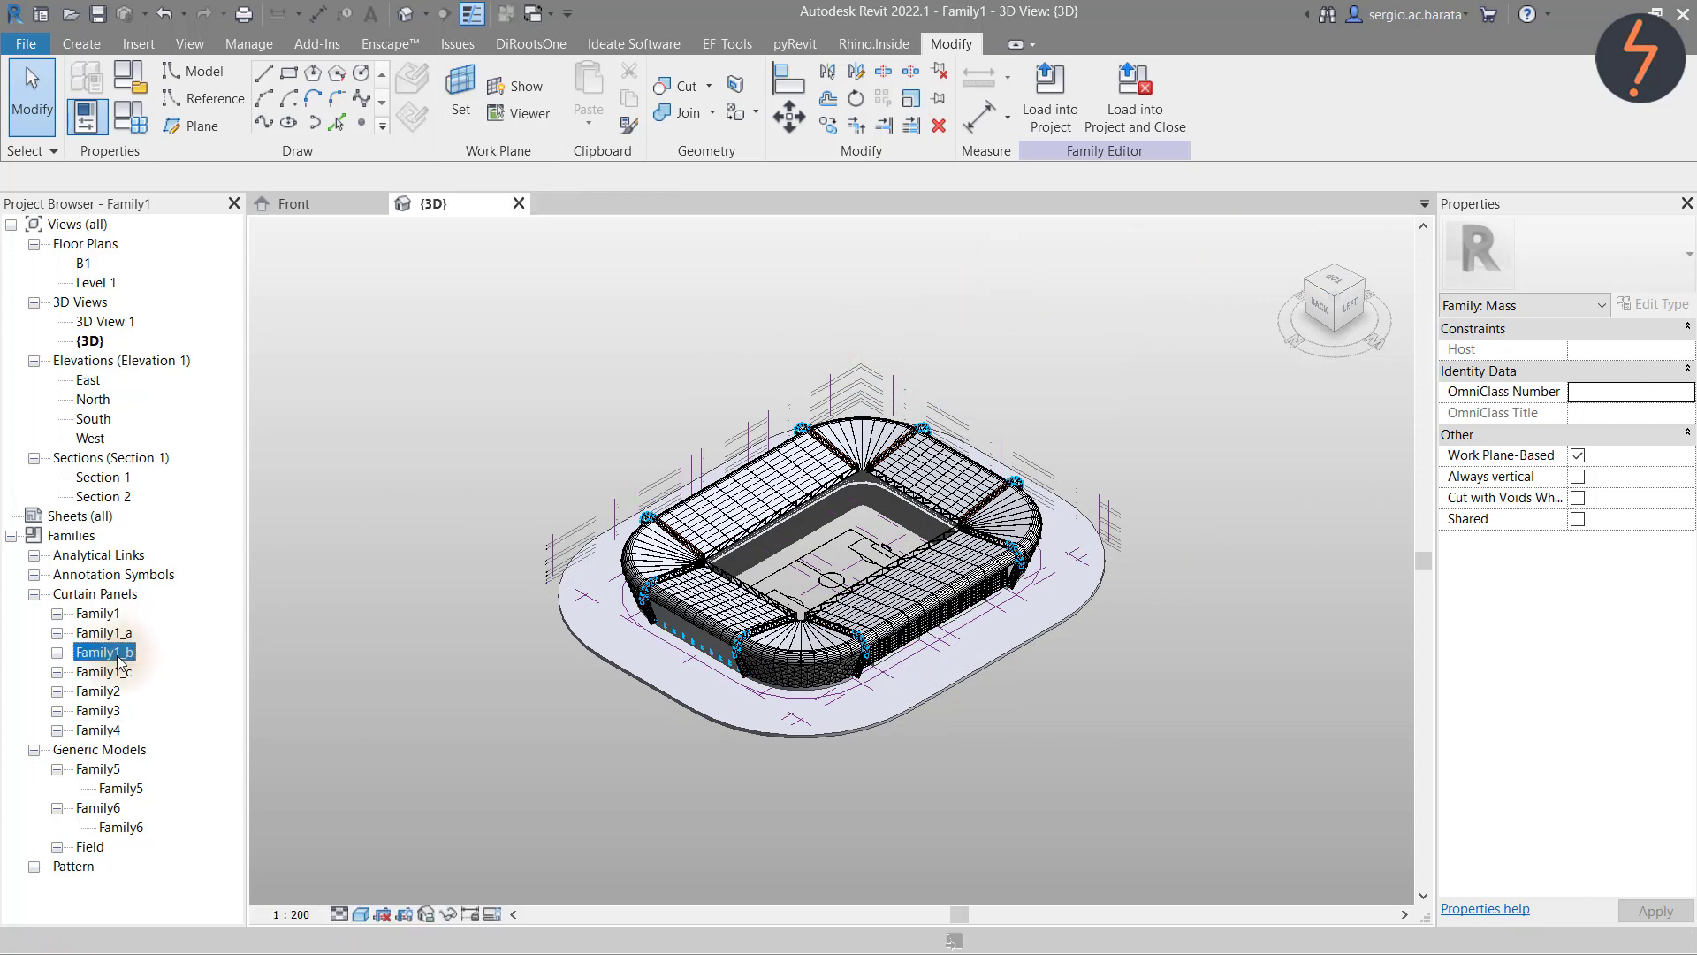
click(161, 738)
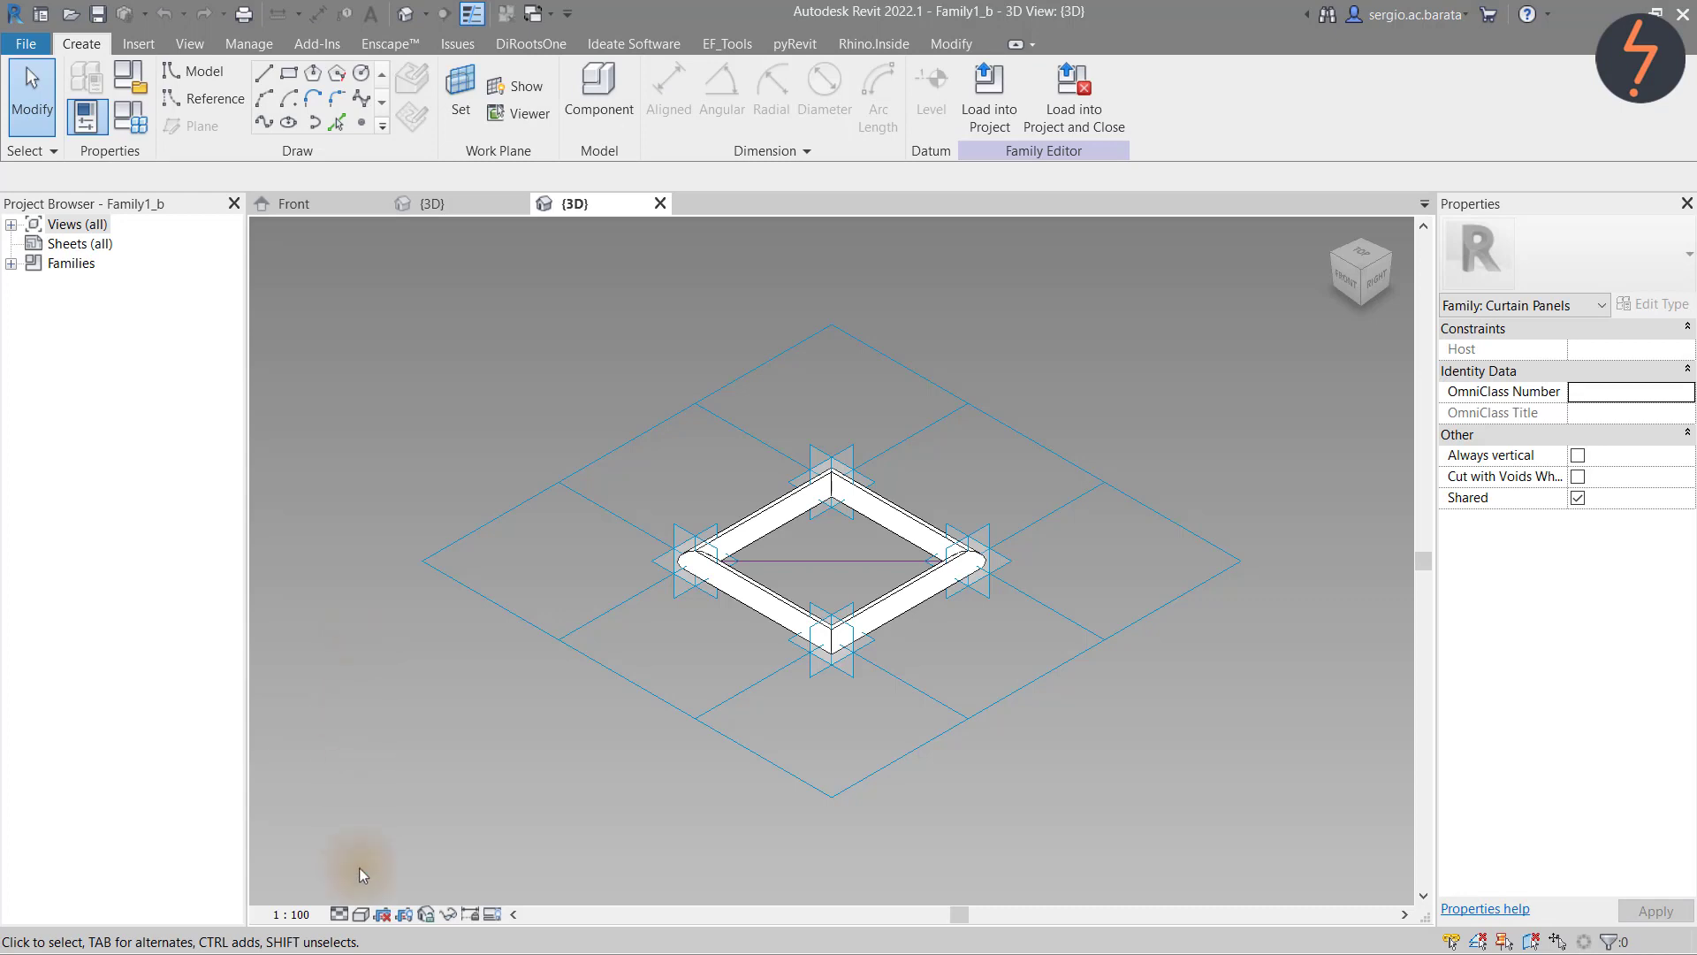
Create a solid planar form filling the frame from its chain of four reference lines, using wireframe display for the selection
click(360, 913)
click(389, 806)
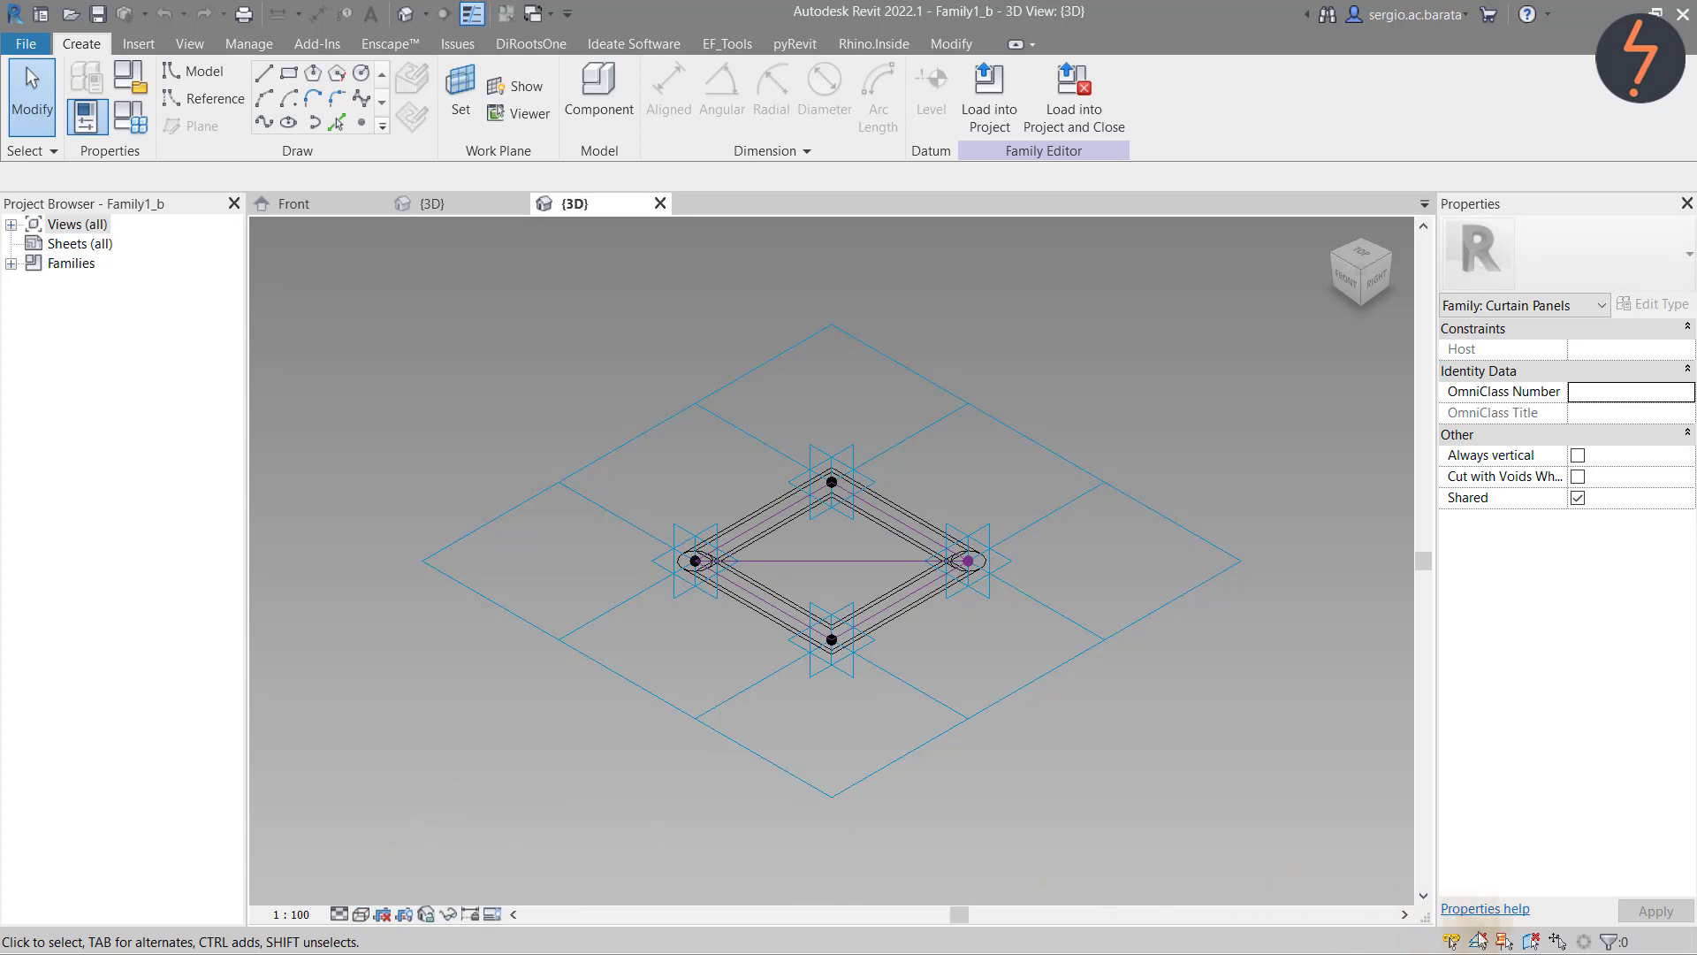
key(Tab)
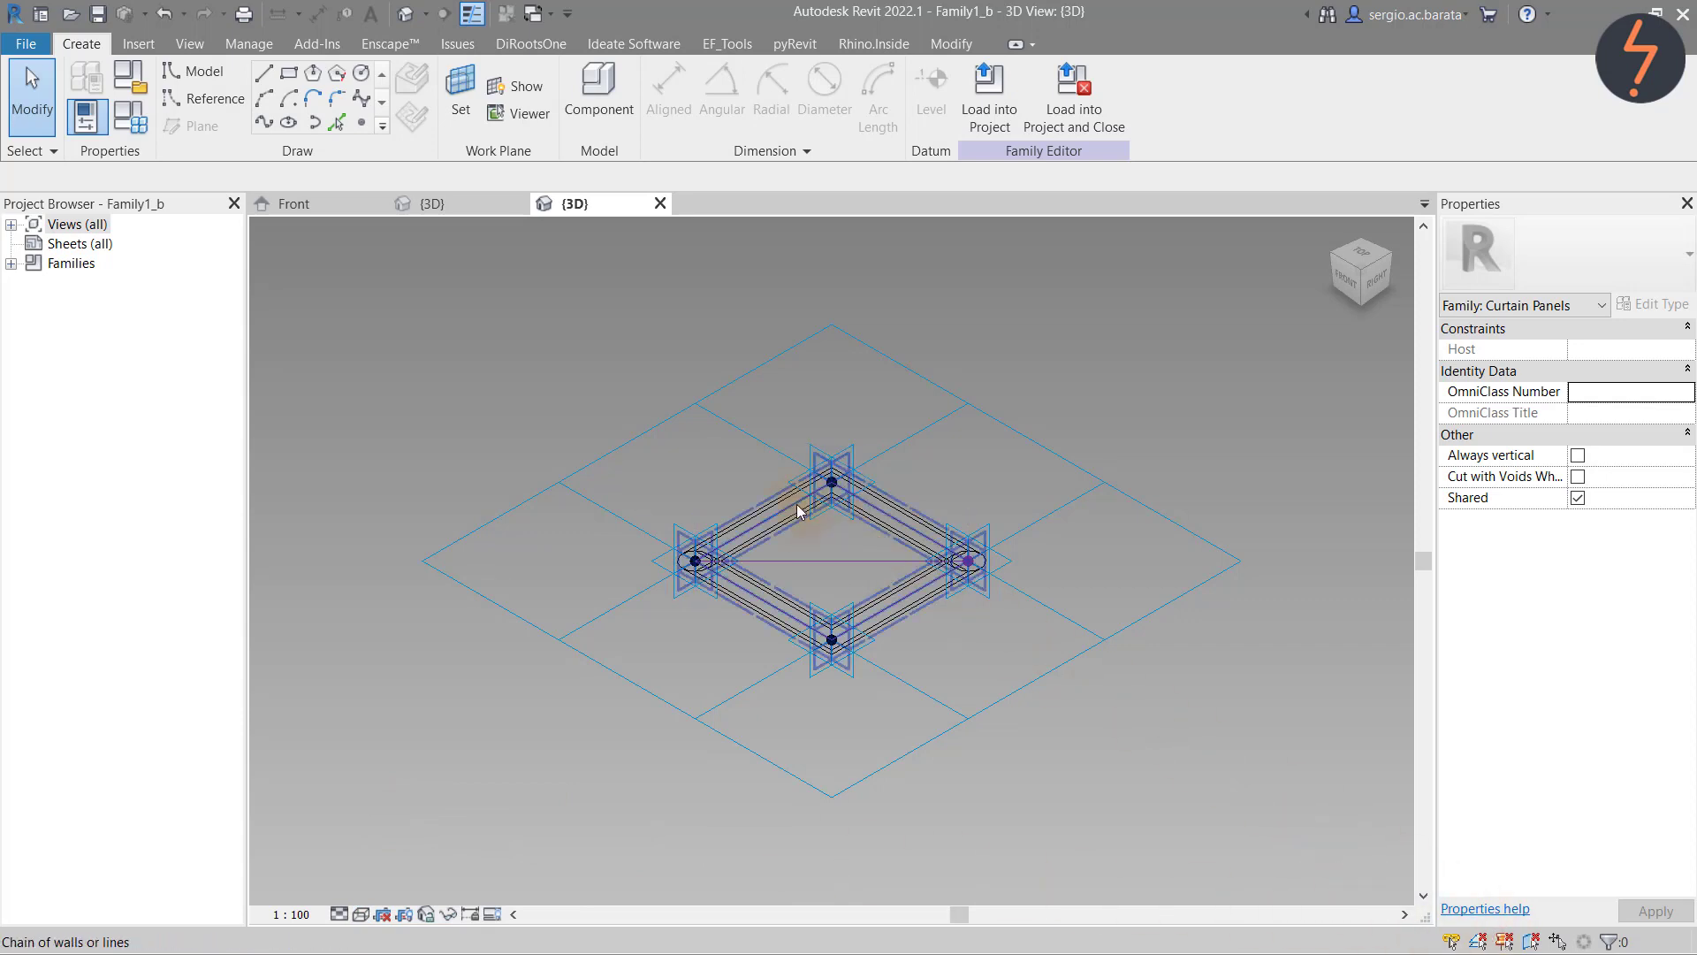
click(802, 505)
click(1053, 115)
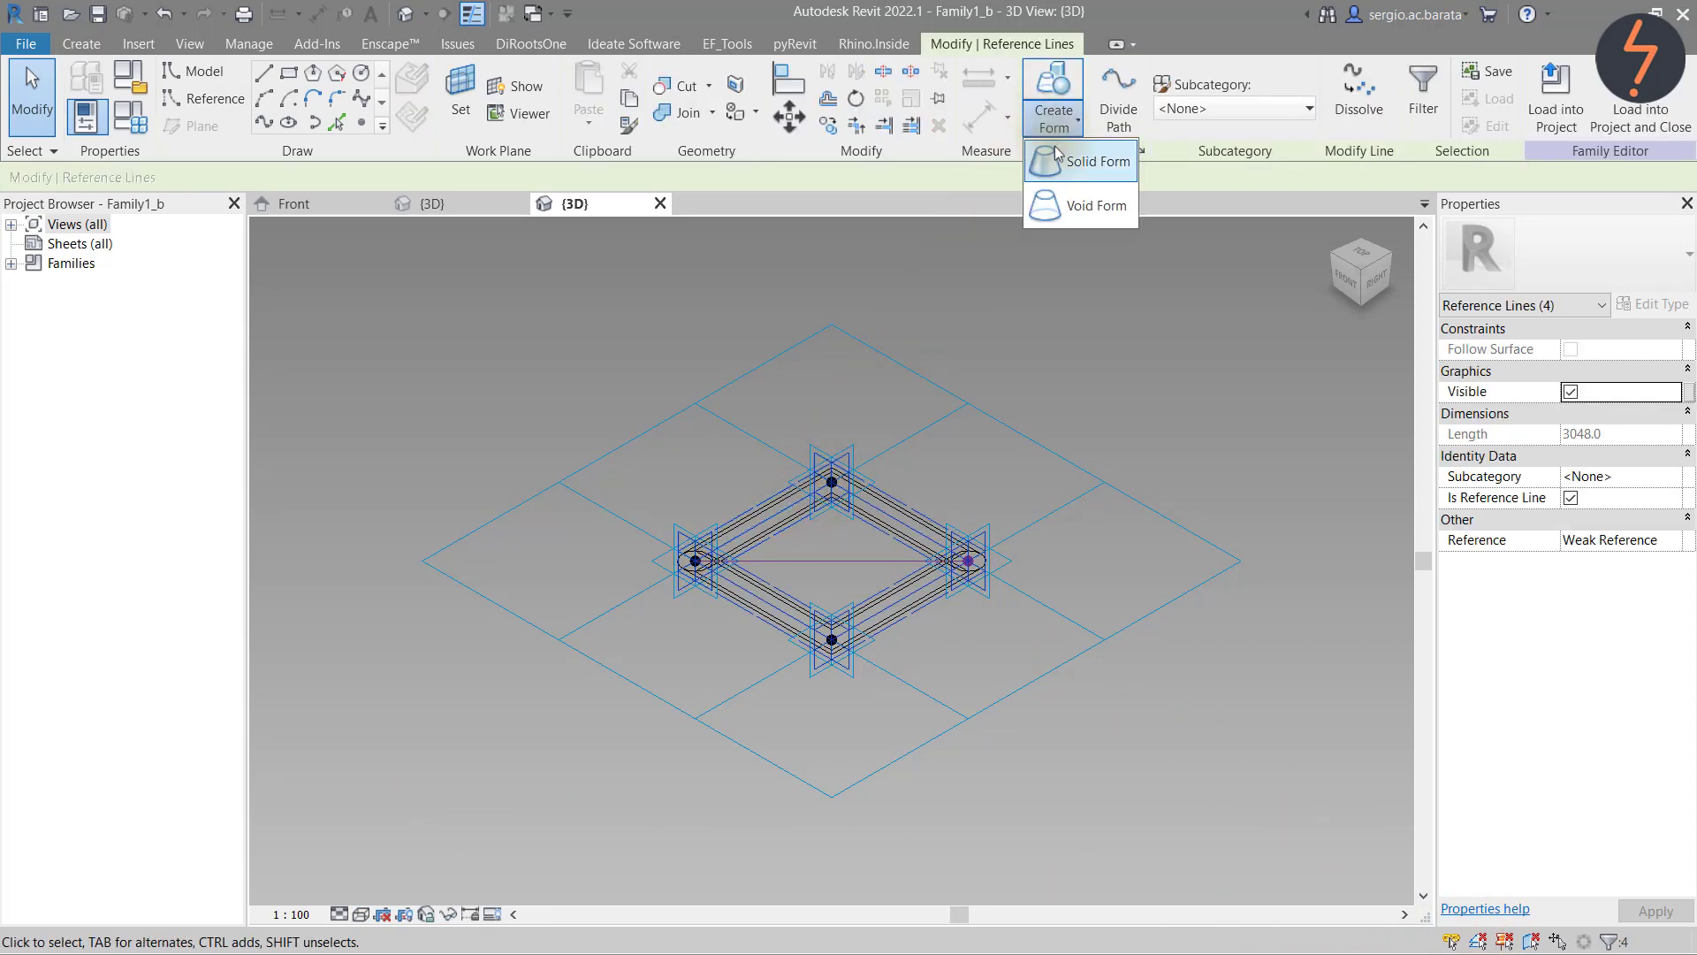
click(1051, 172)
click(827, 676)
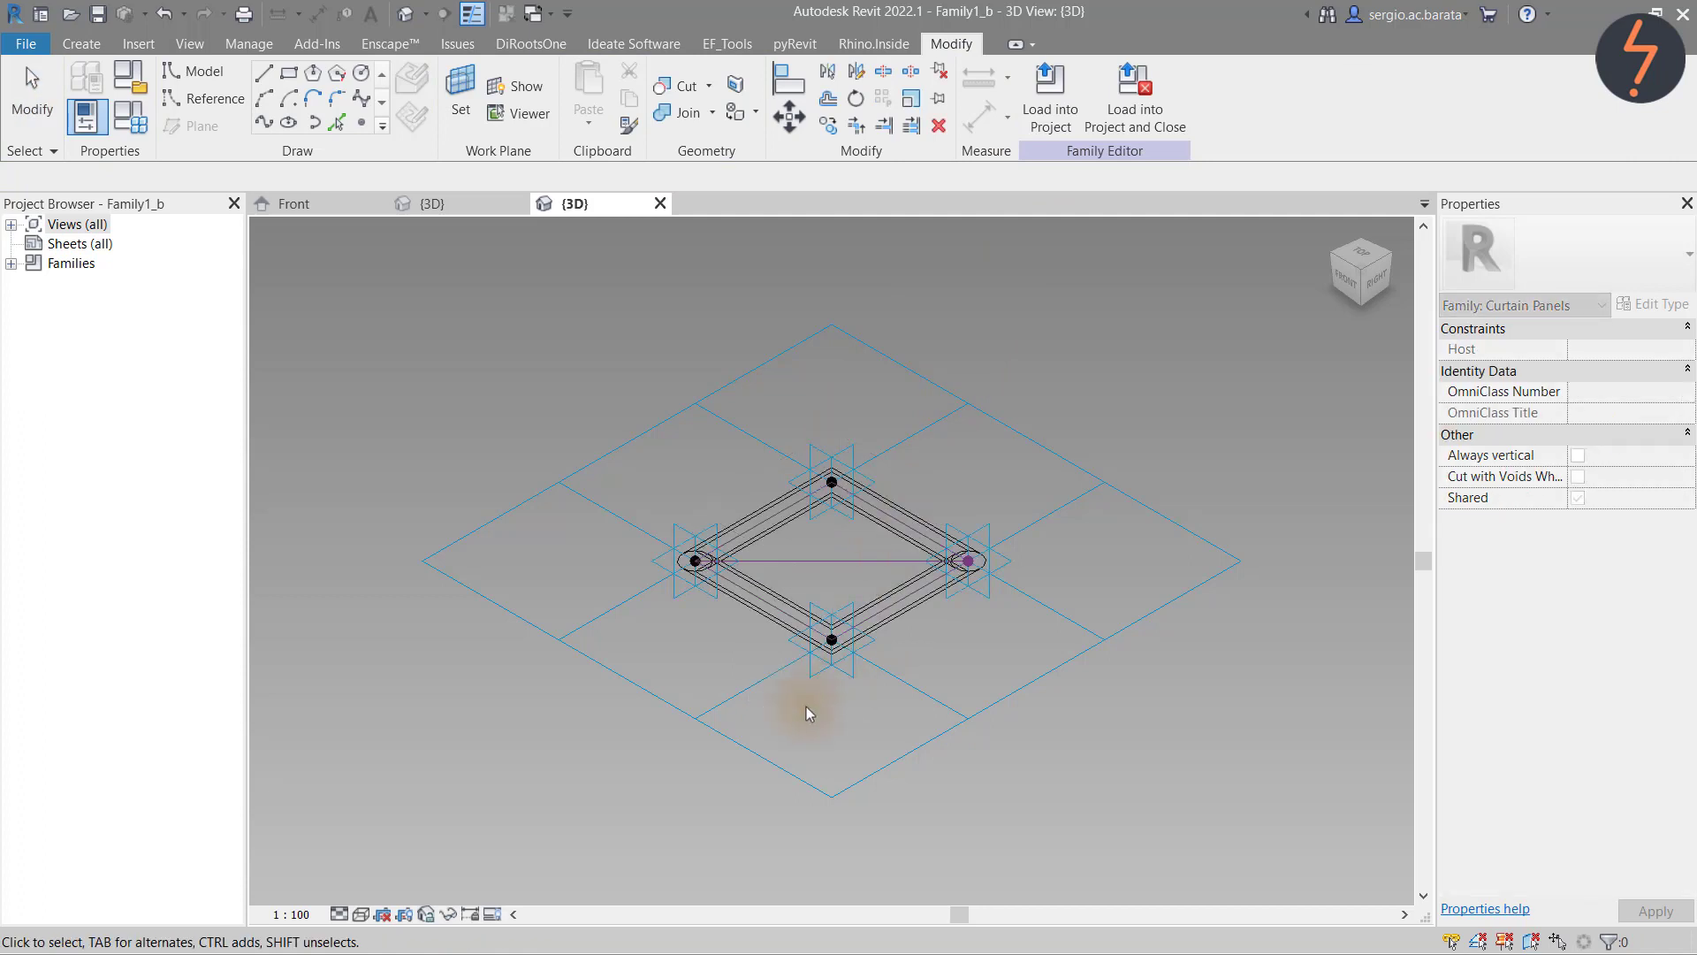
click(361, 914)
click(390, 827)
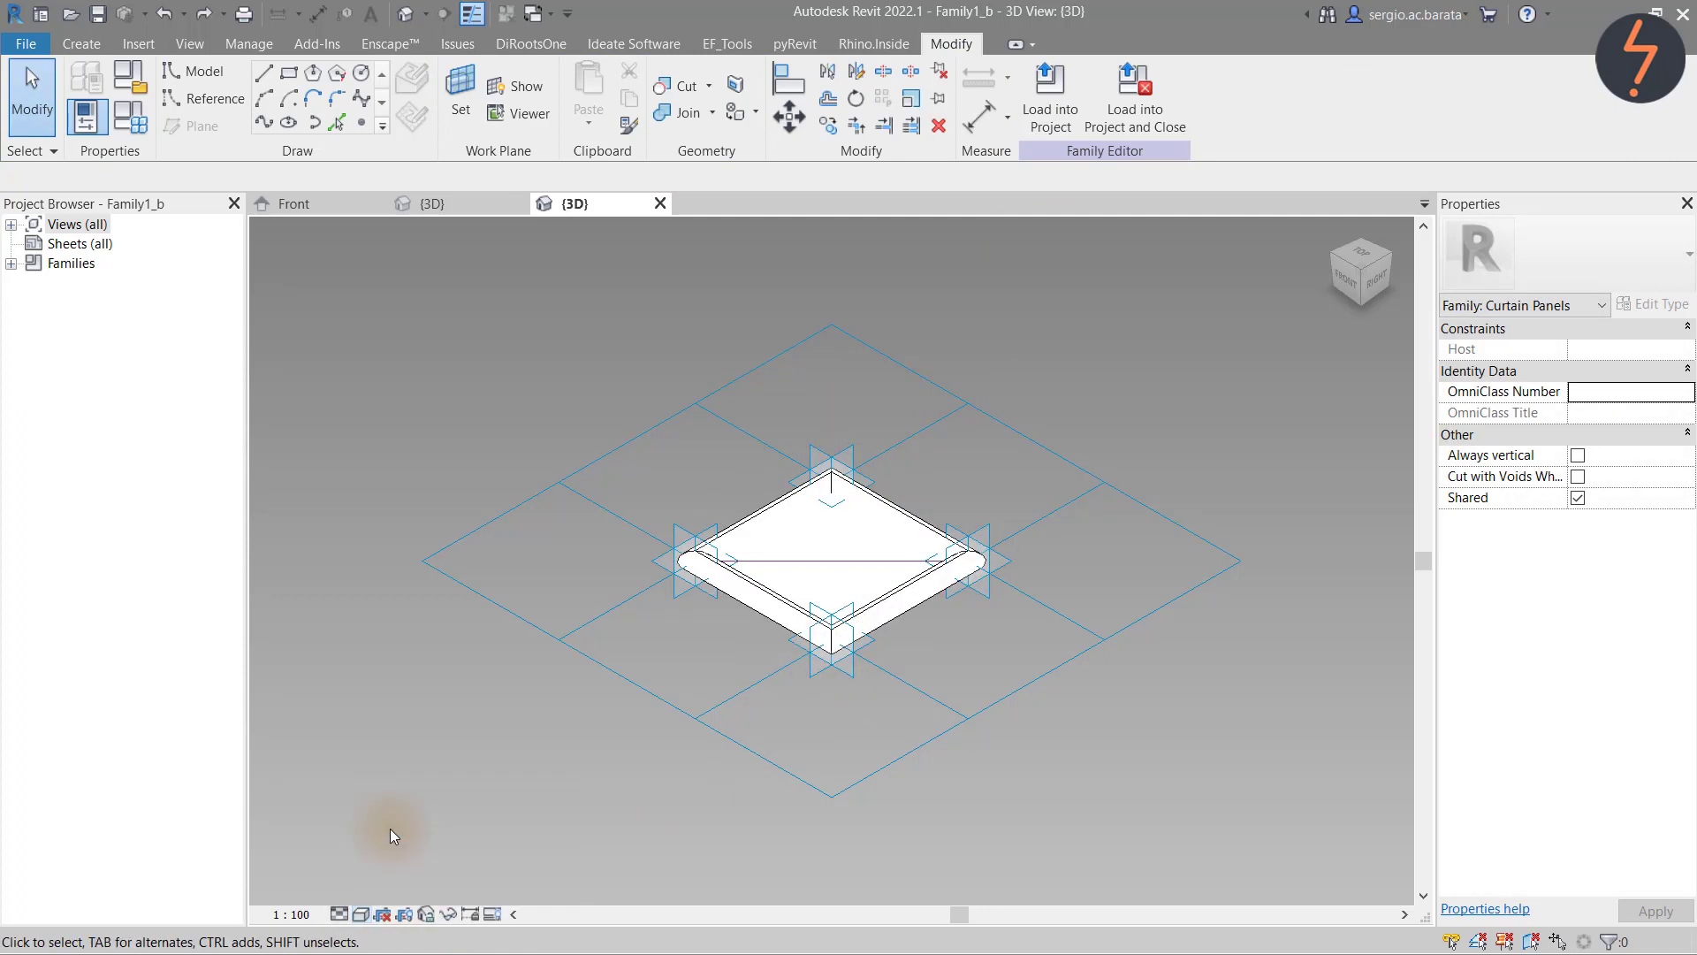
Save the filled panel family as Family7 in the Adaptive folder and load it into Family1.rfa
click(39, 46)
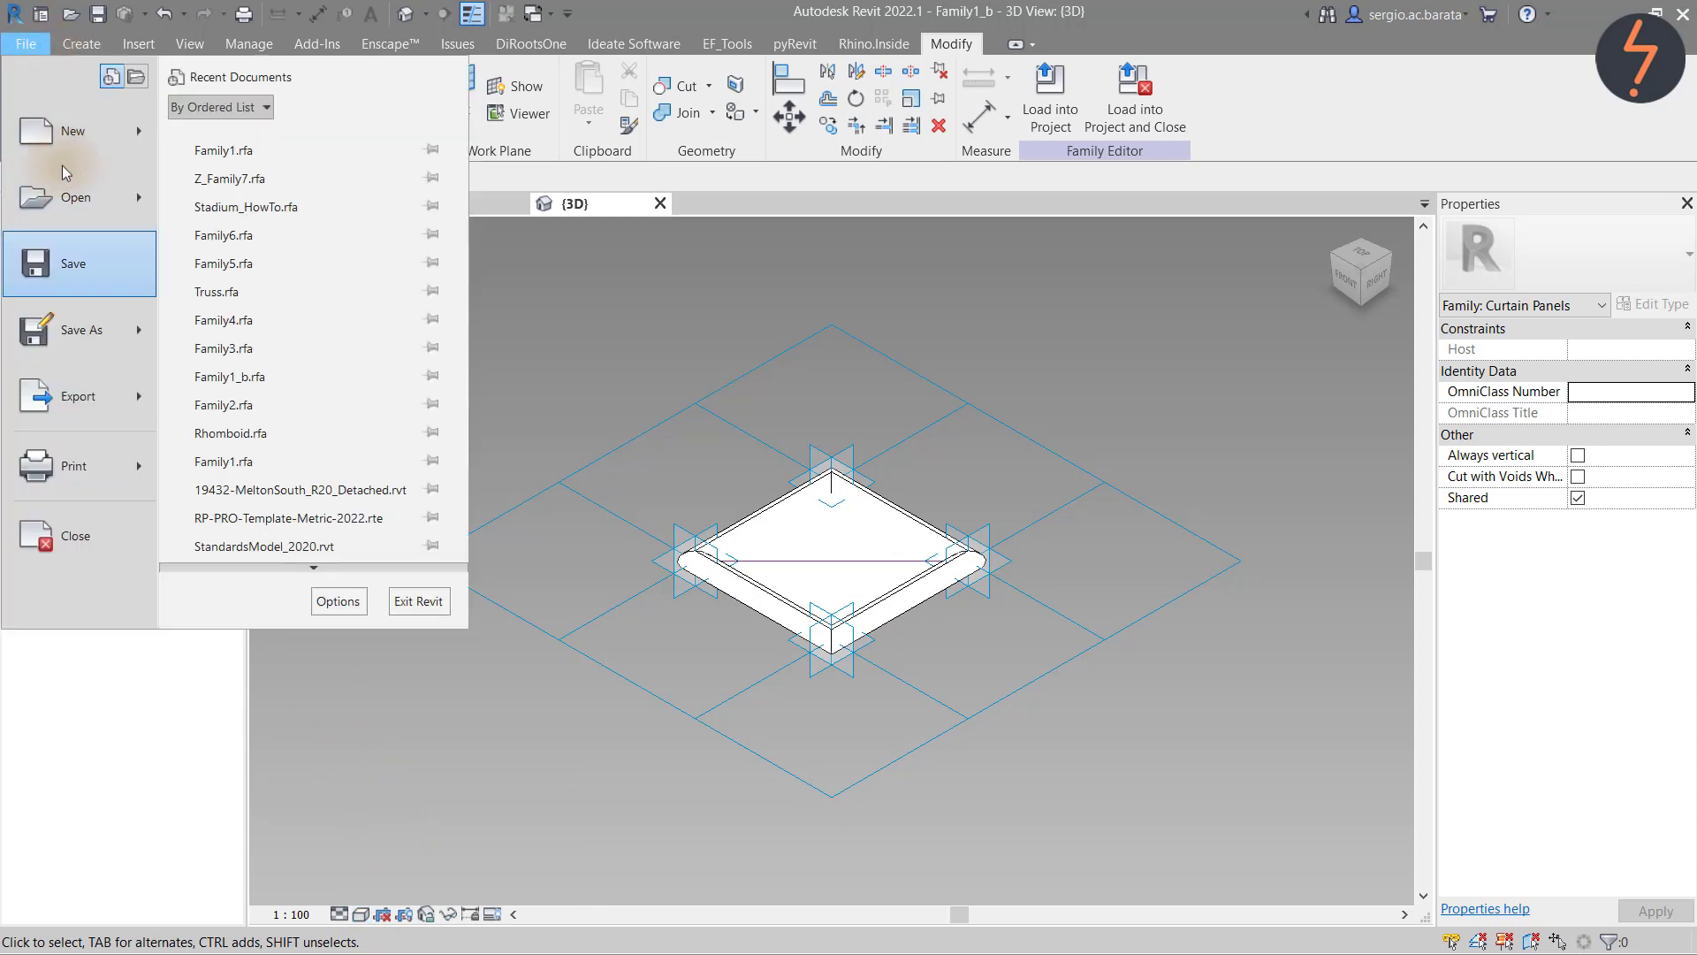
click(113, 320)
click(239, 304)
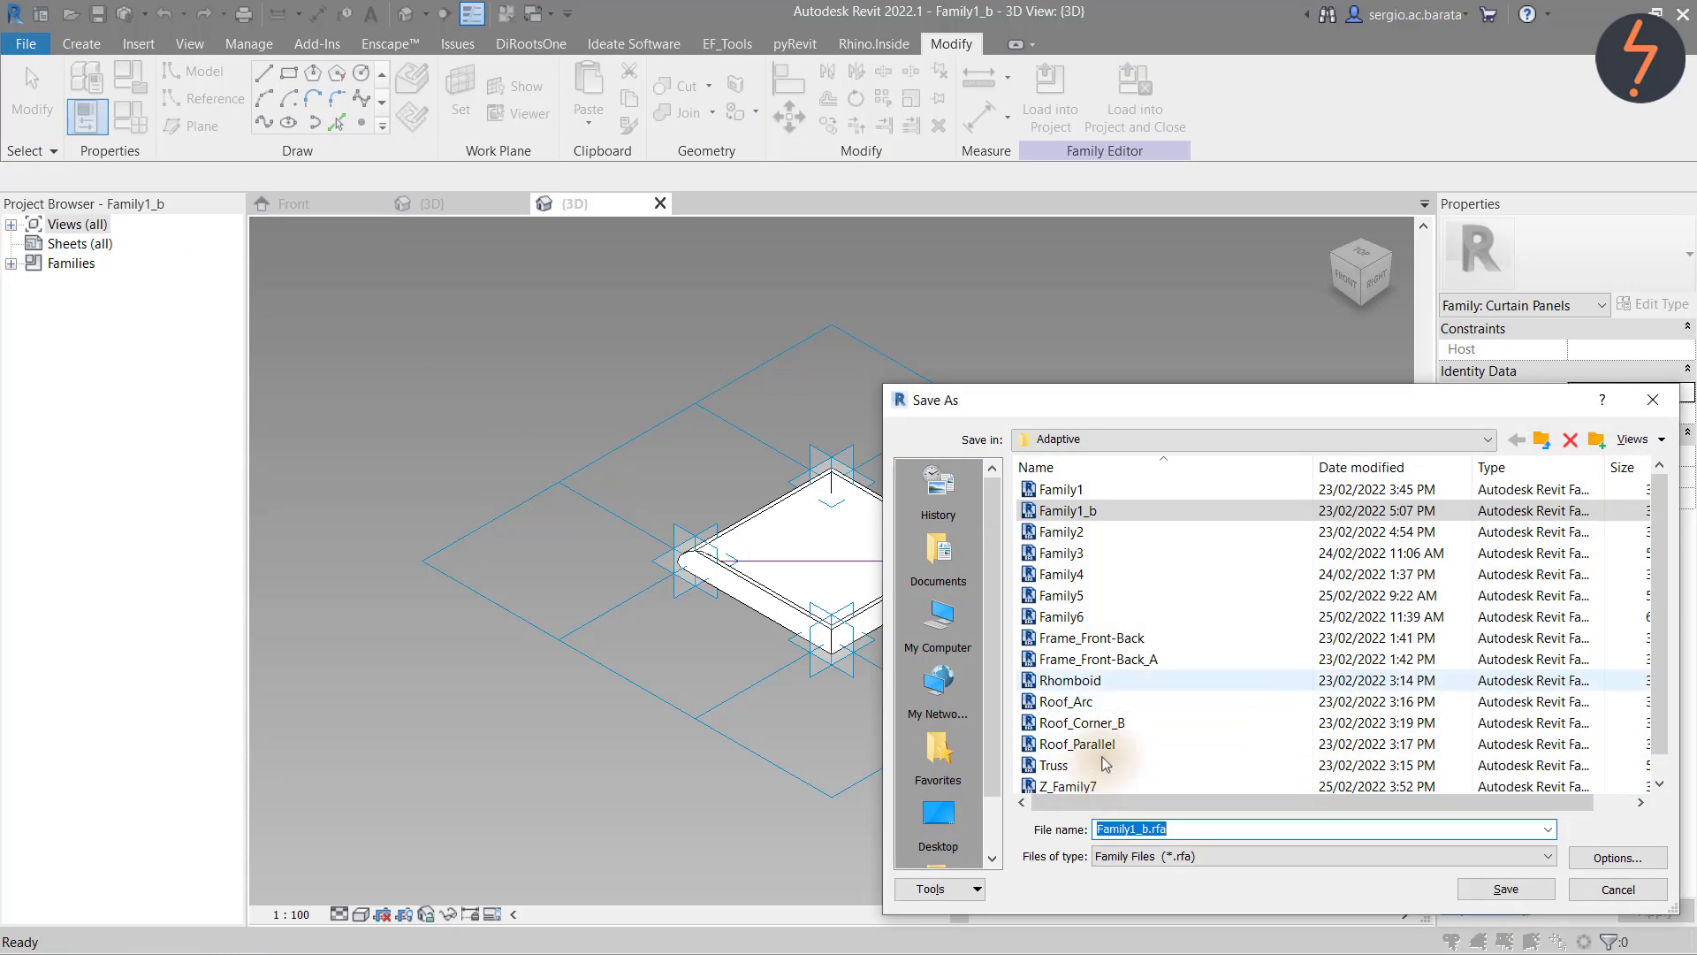
click(1061, 616)
click(1168, 829)
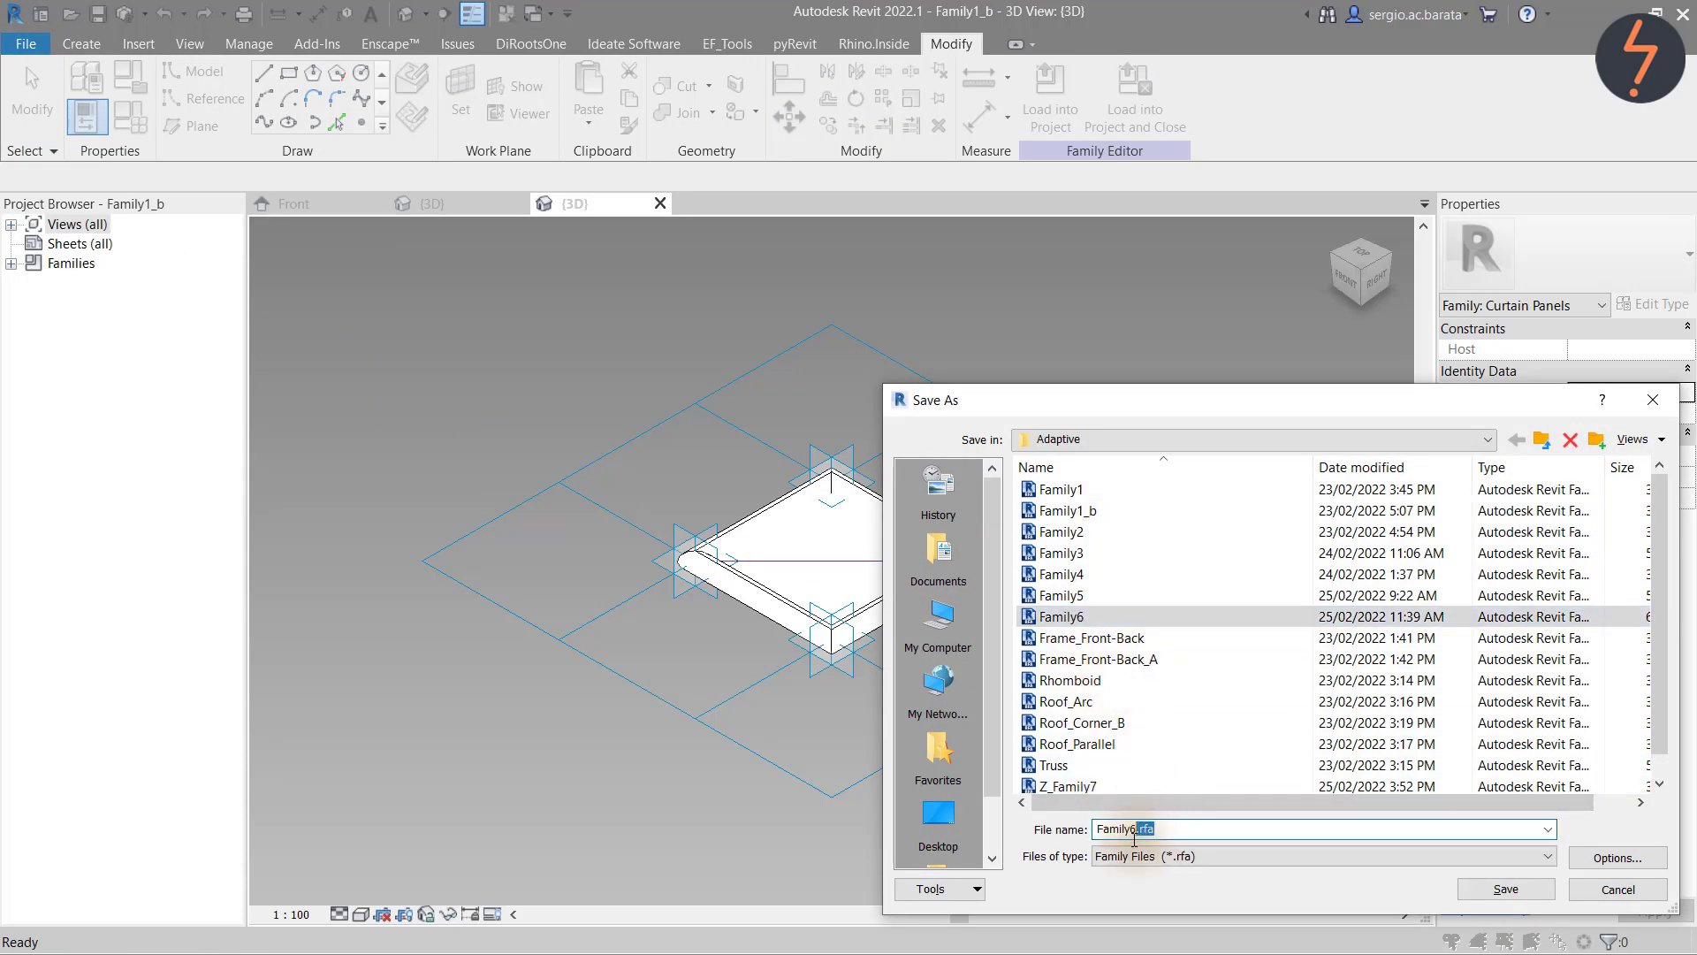
text(7)
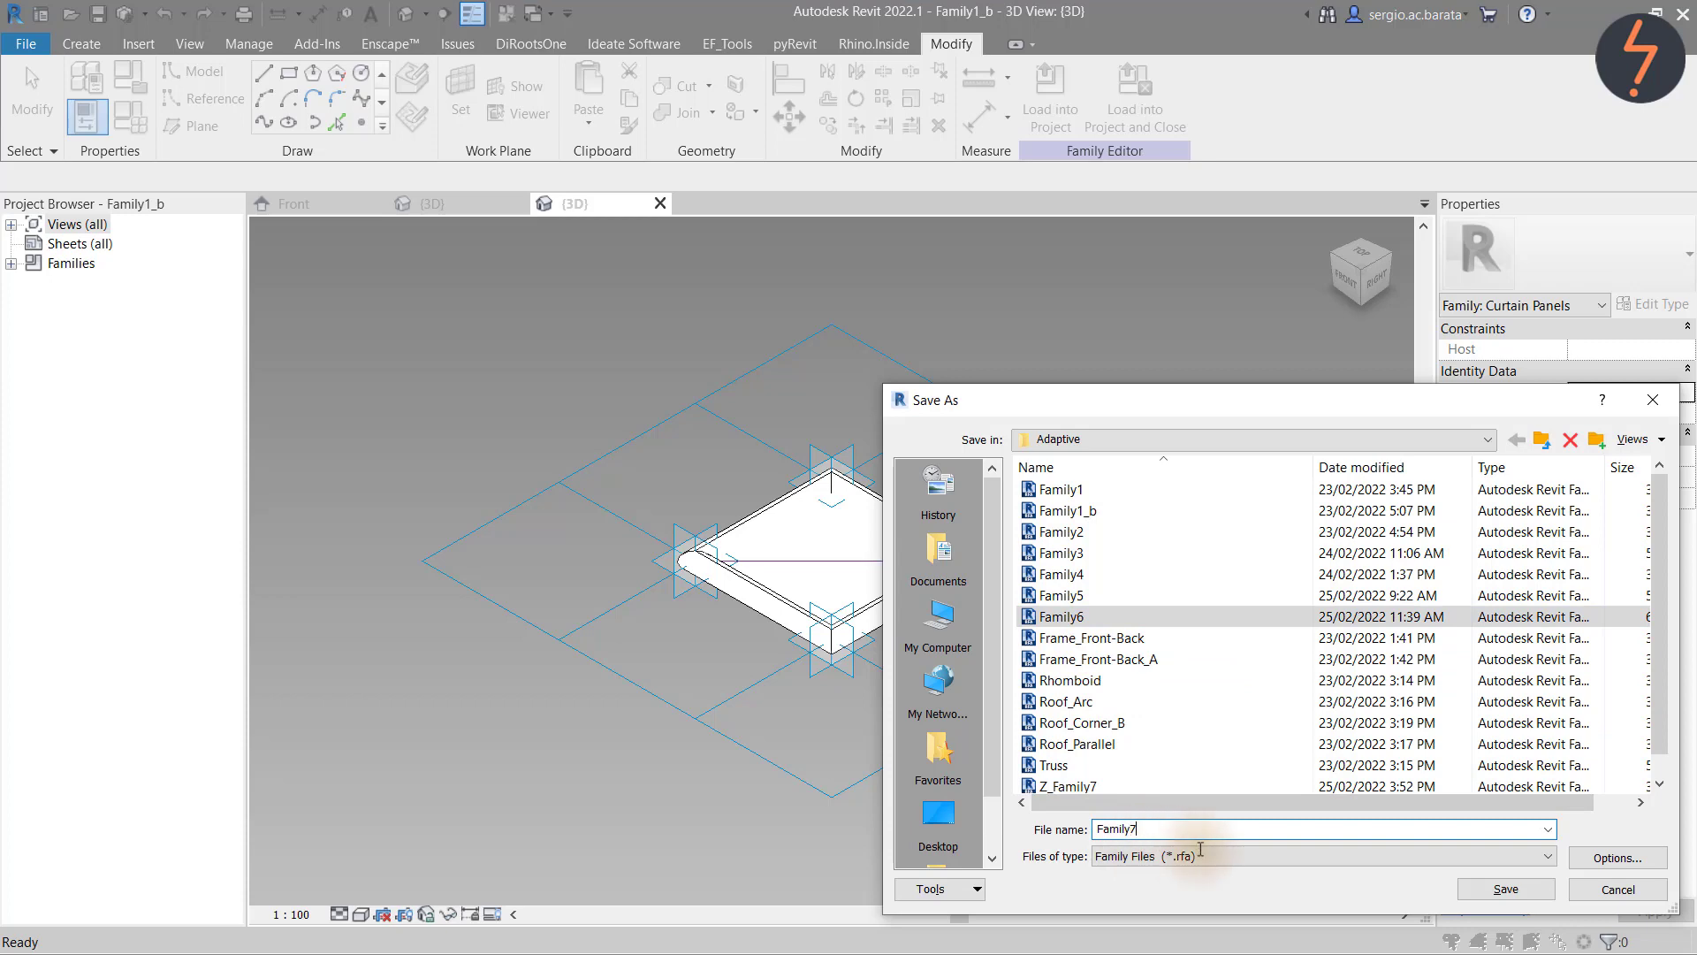
click(1505, 889)
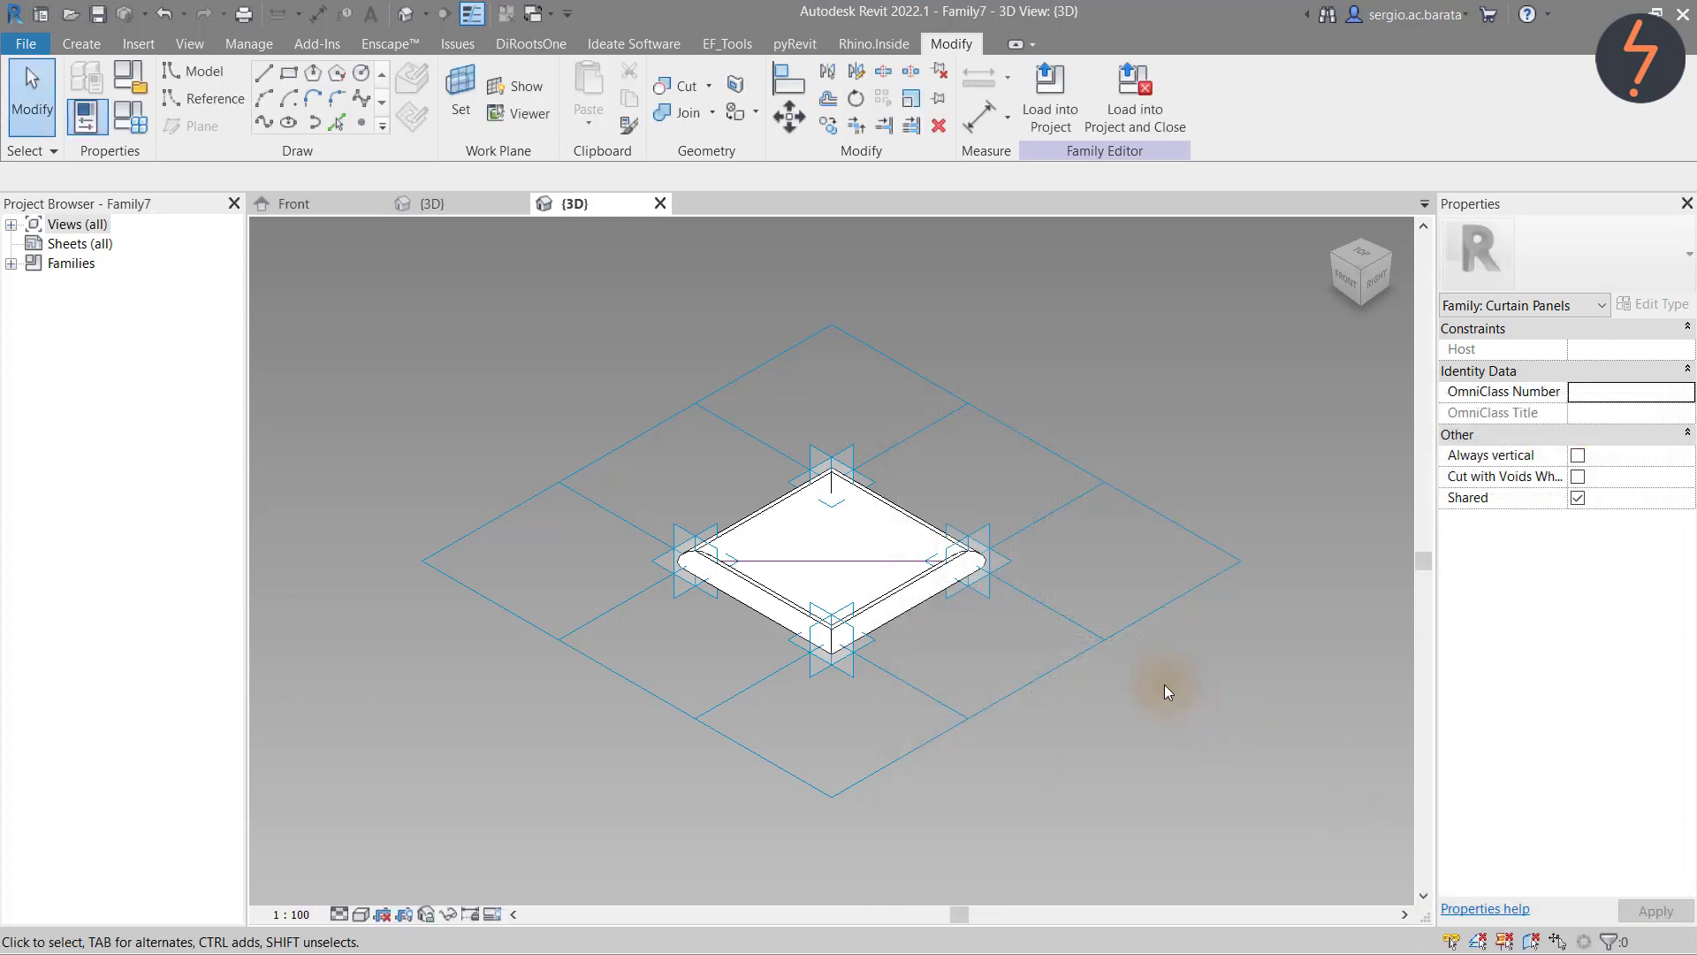
click(1050, 97)
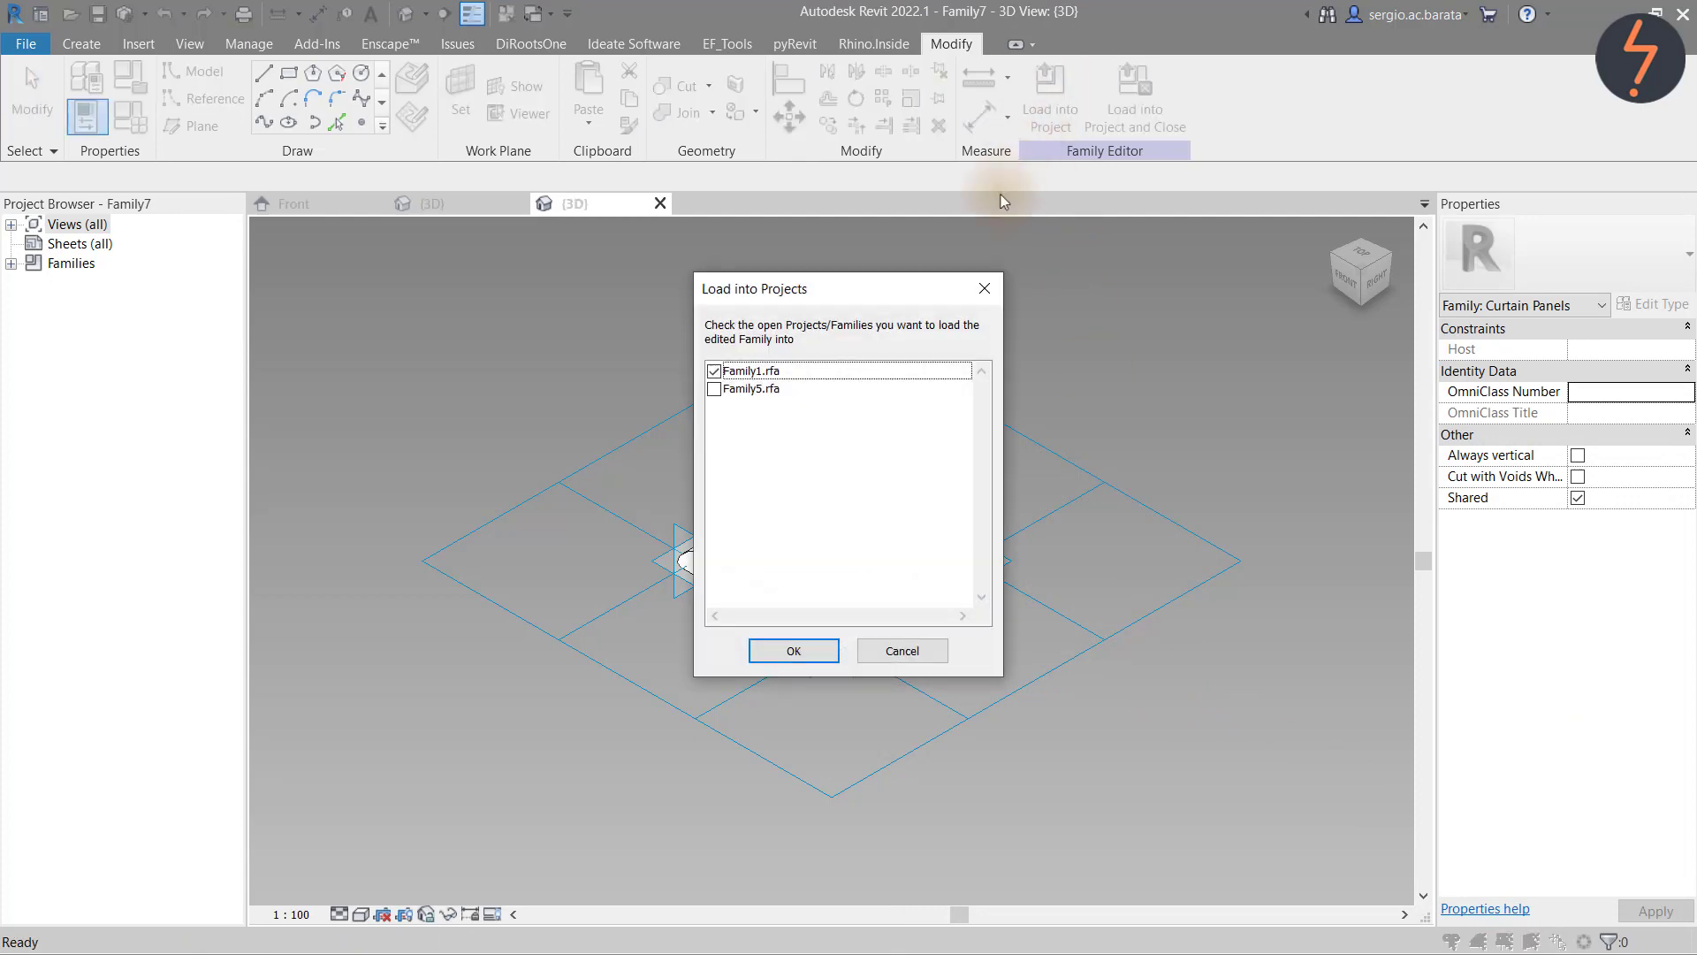
click(784, 651)
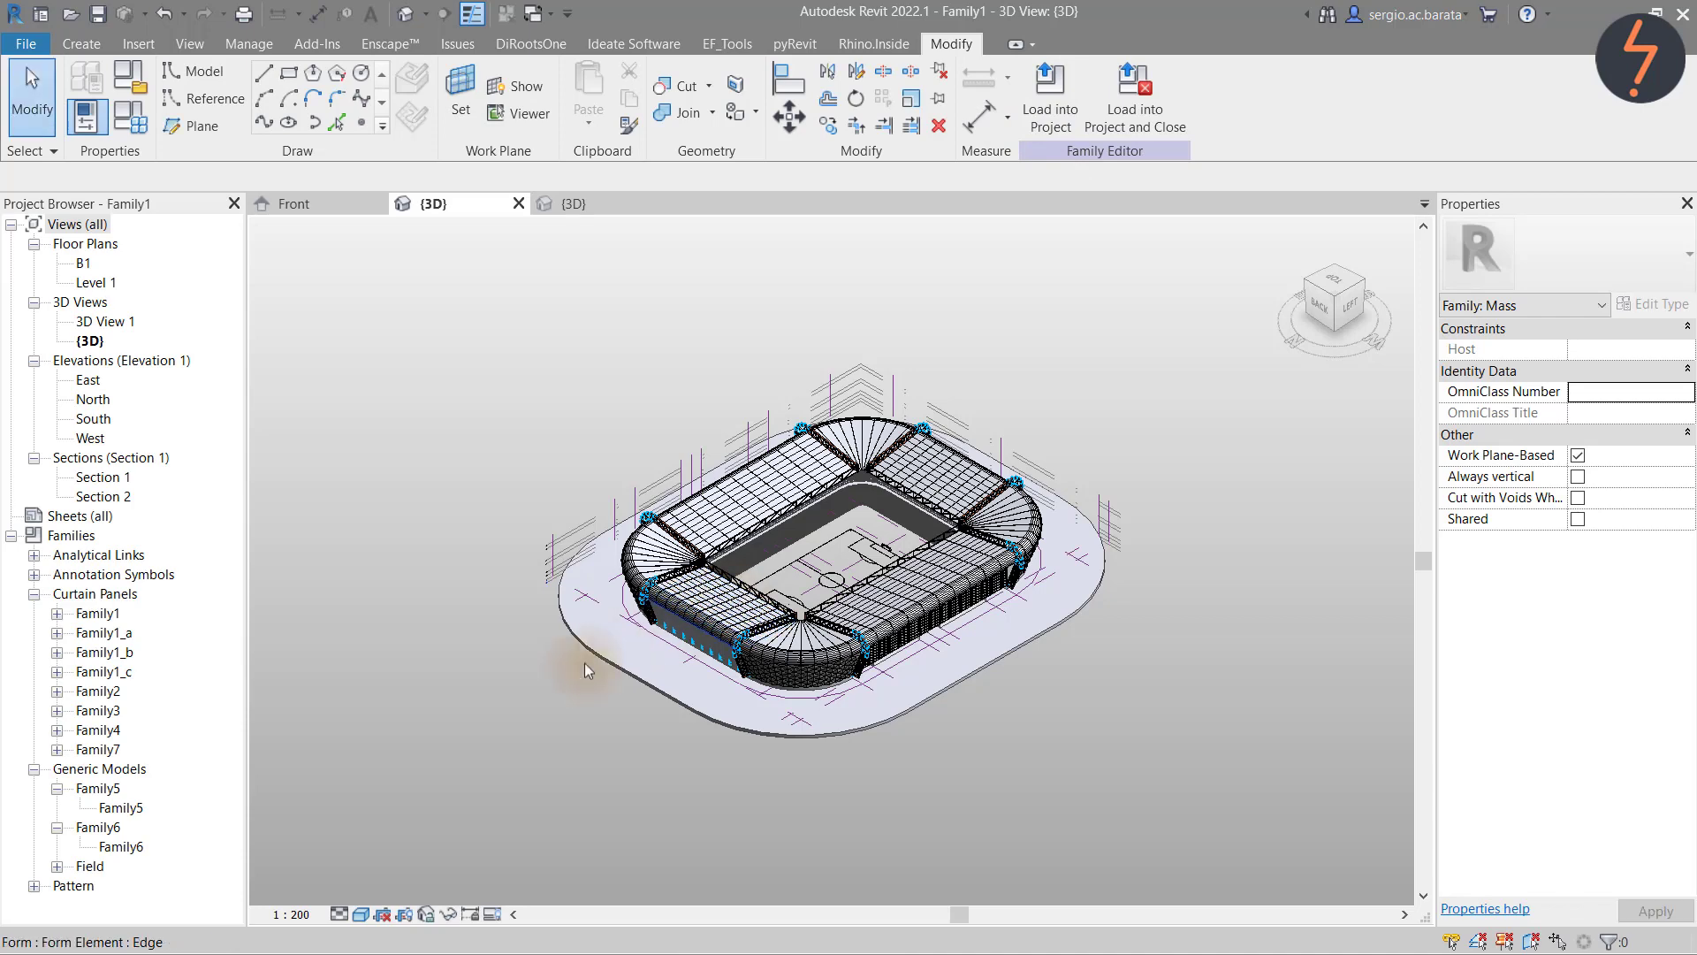
Divide the surface of the vertical facade form between the two orange trusses, below the curved roof edge
right_click(551, 676)
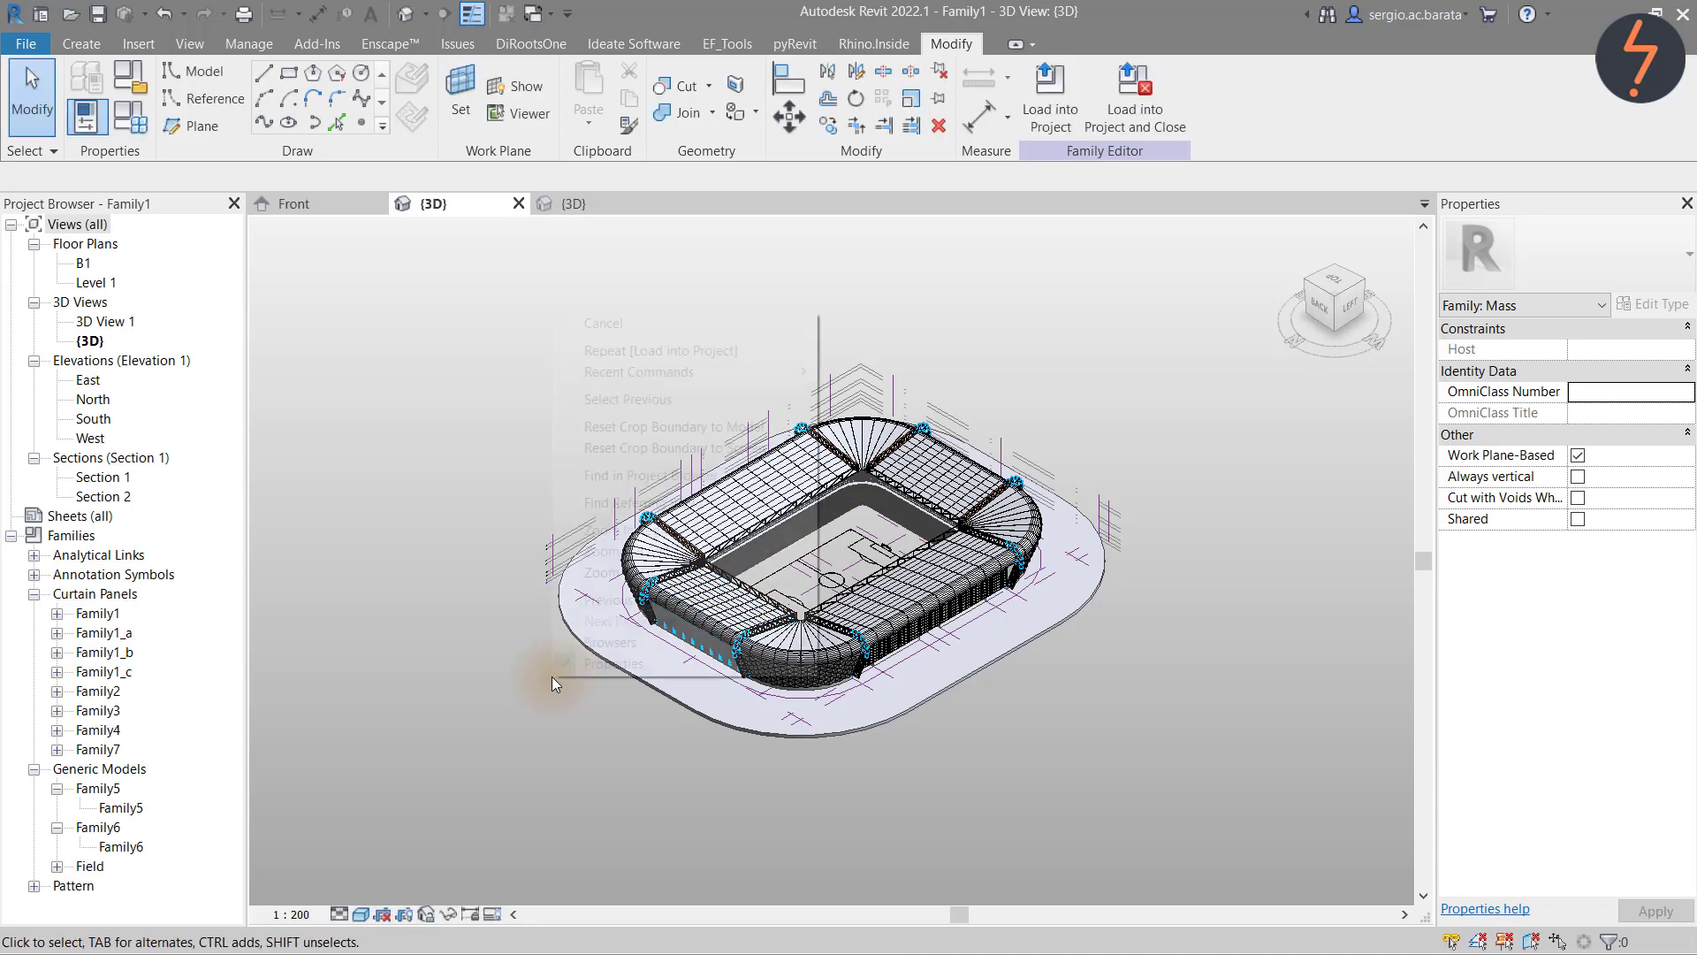
click(631, 530)
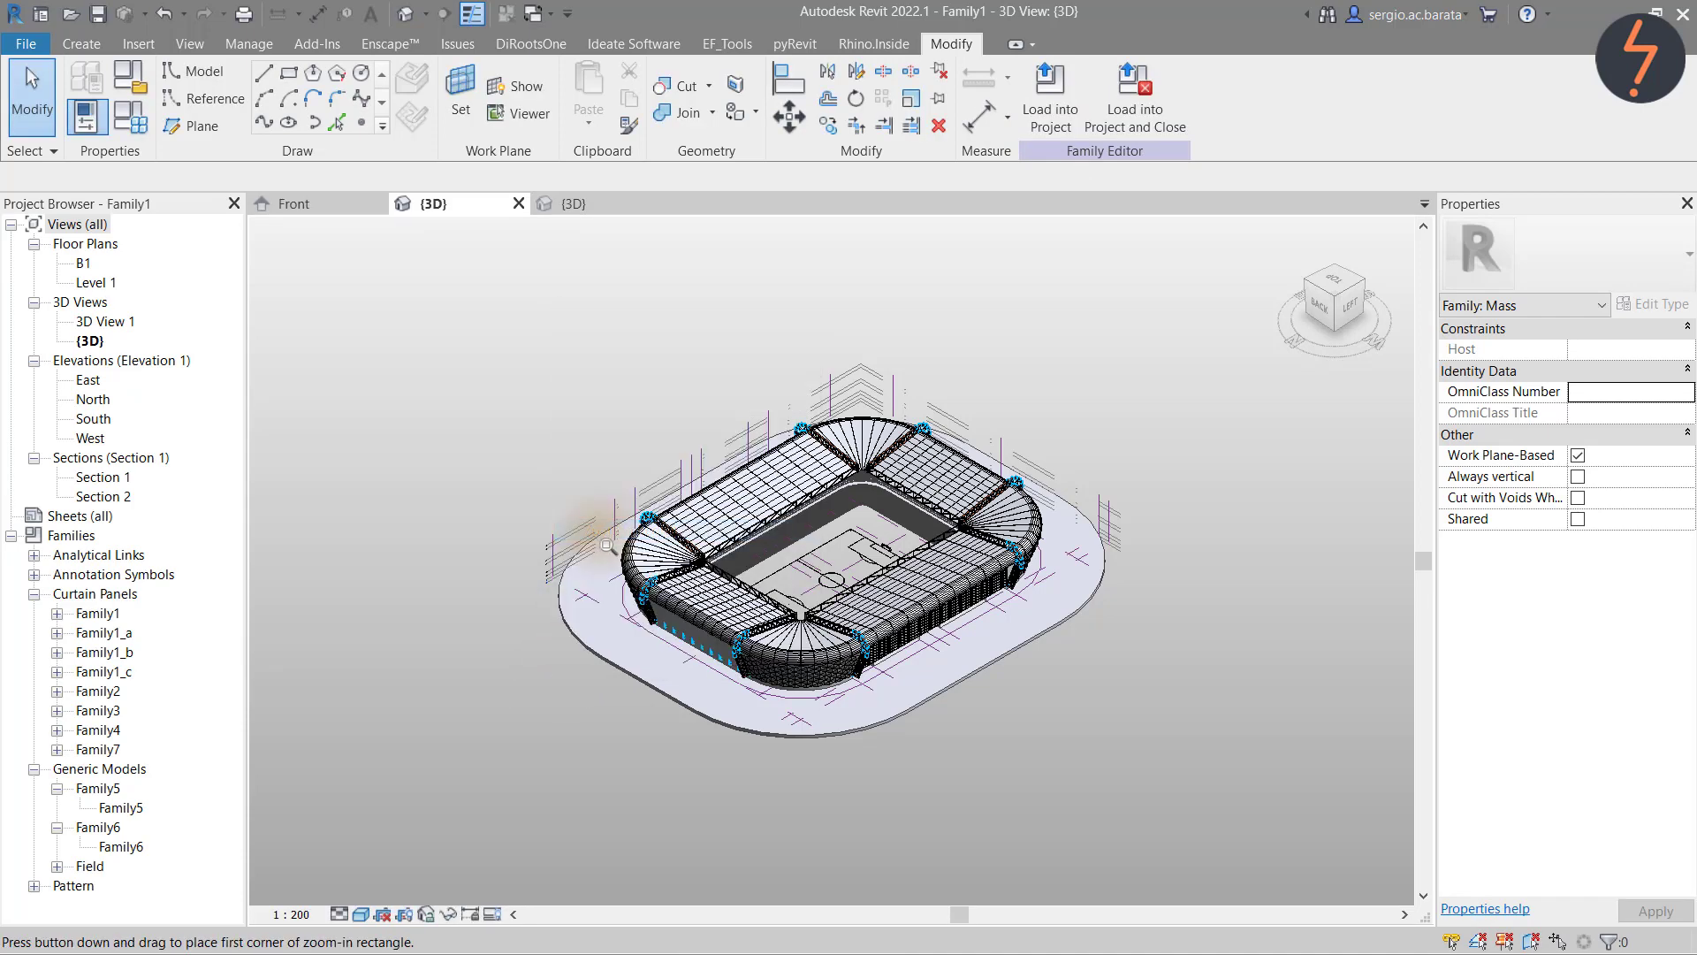
drag(602, 569, 799, 725)
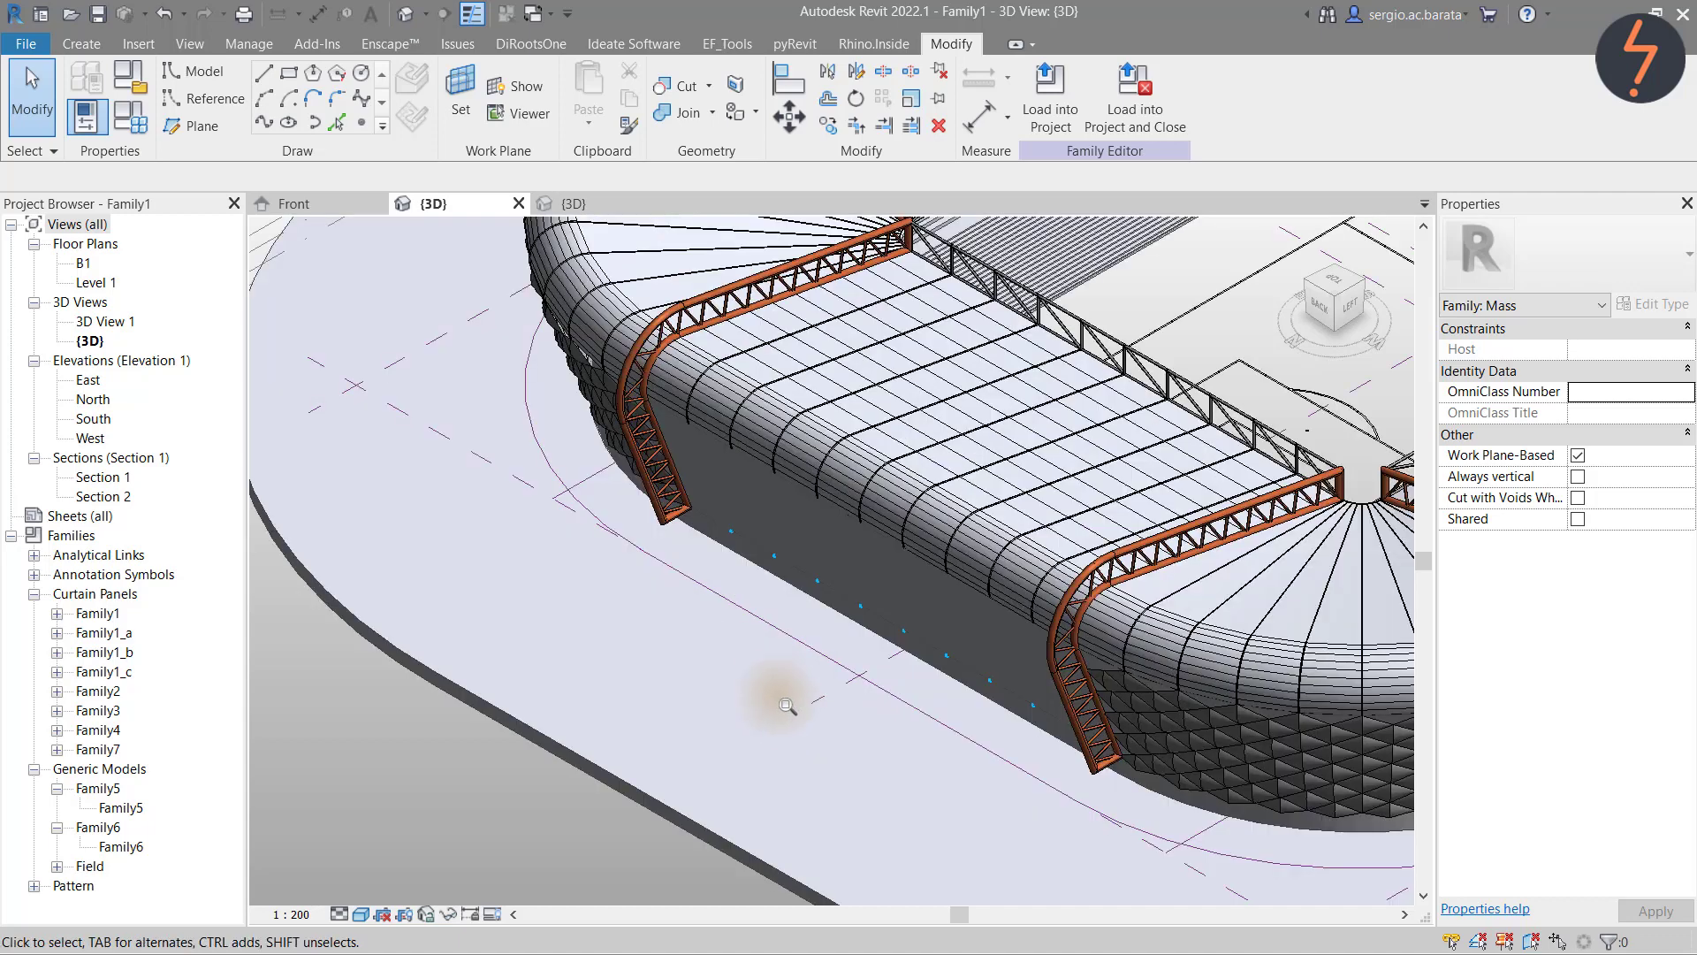
click(707, 524)
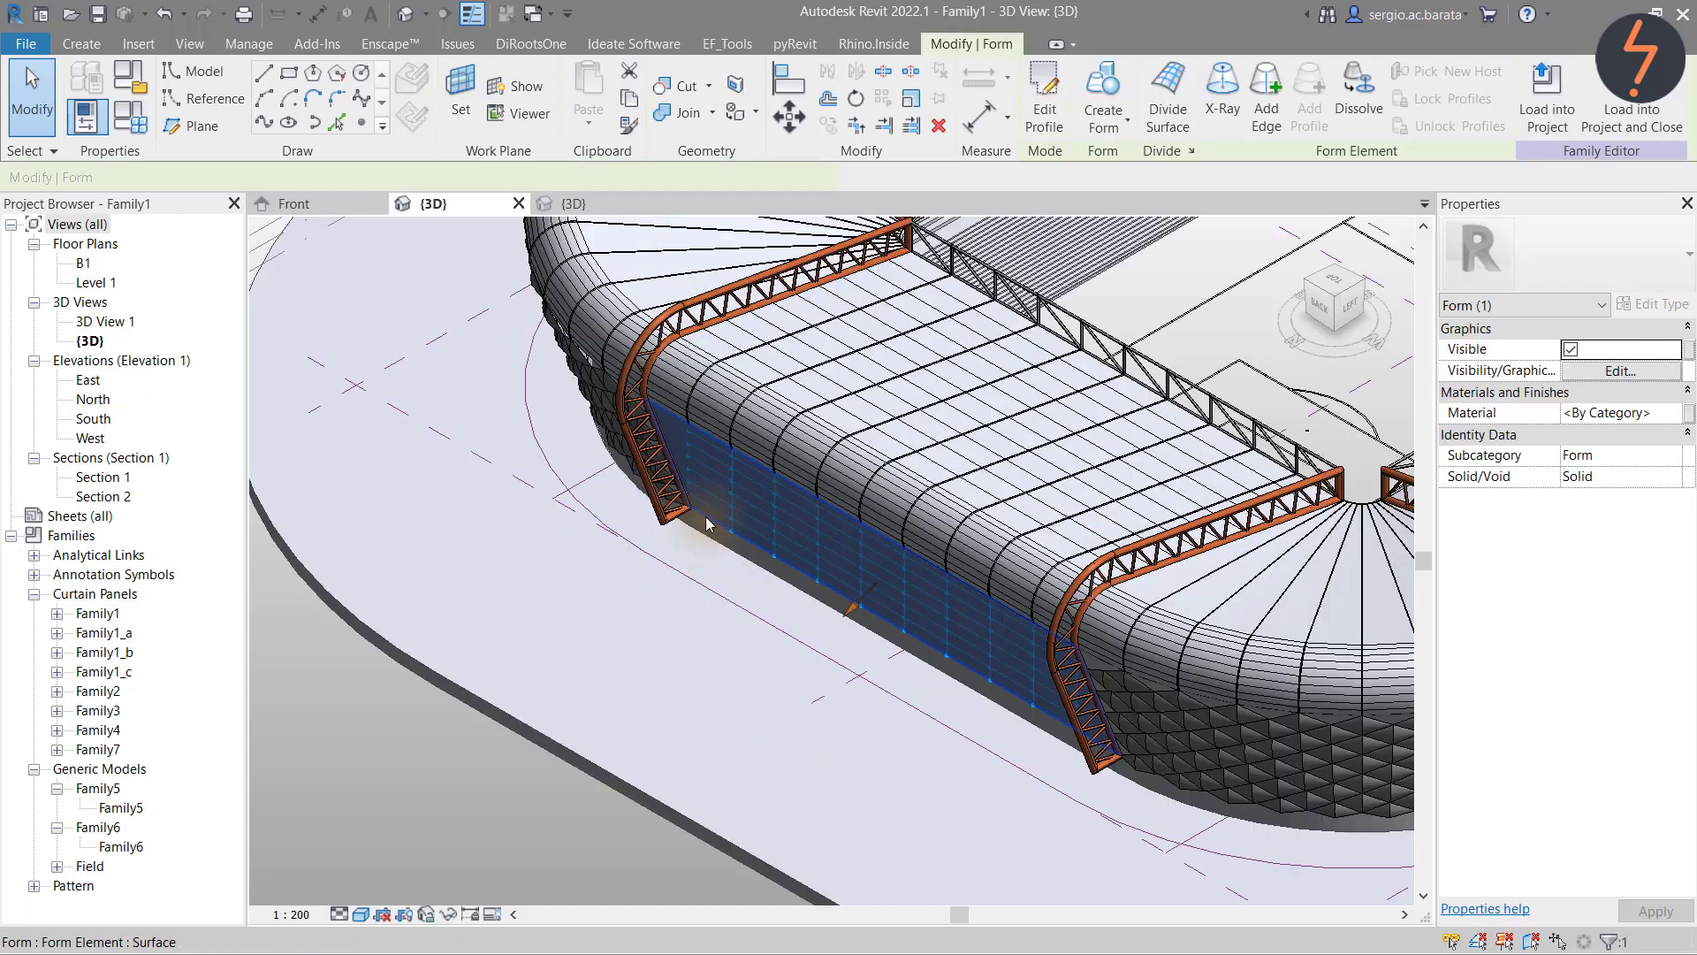
click(1168, 99)
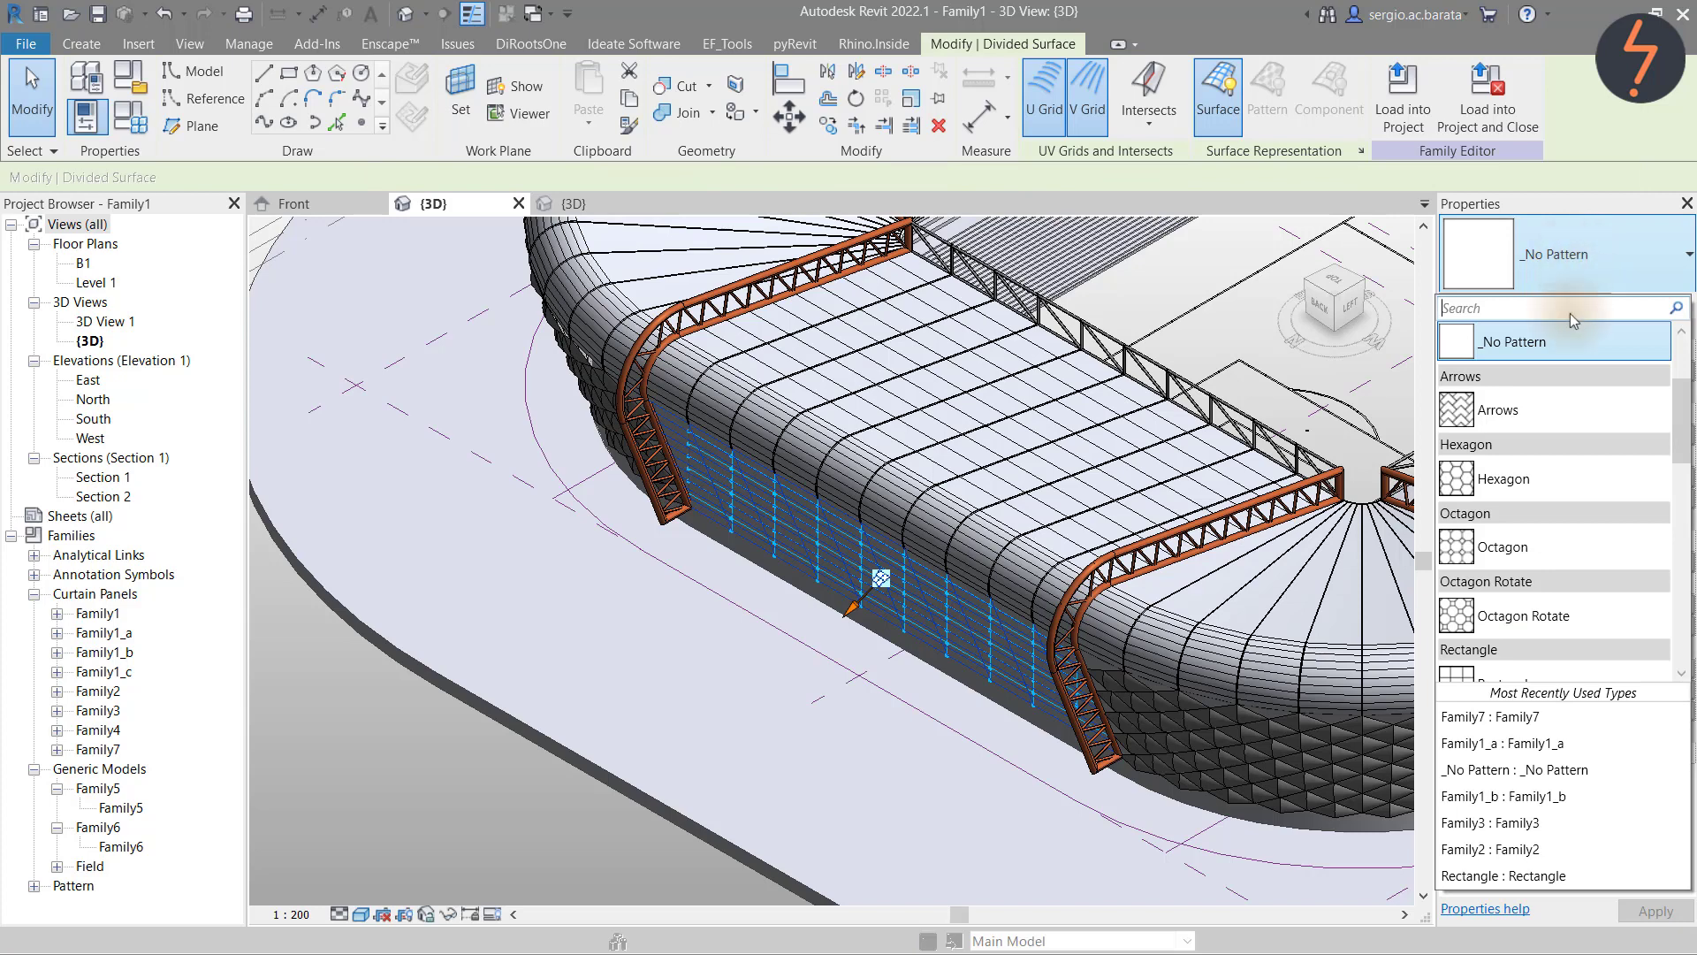
Apply the Rectangle pattern component Family7 to the divided facade surface and clear the selection
scroll(1559, 566, down, 3)
scroll(1558, 583, down, 1)
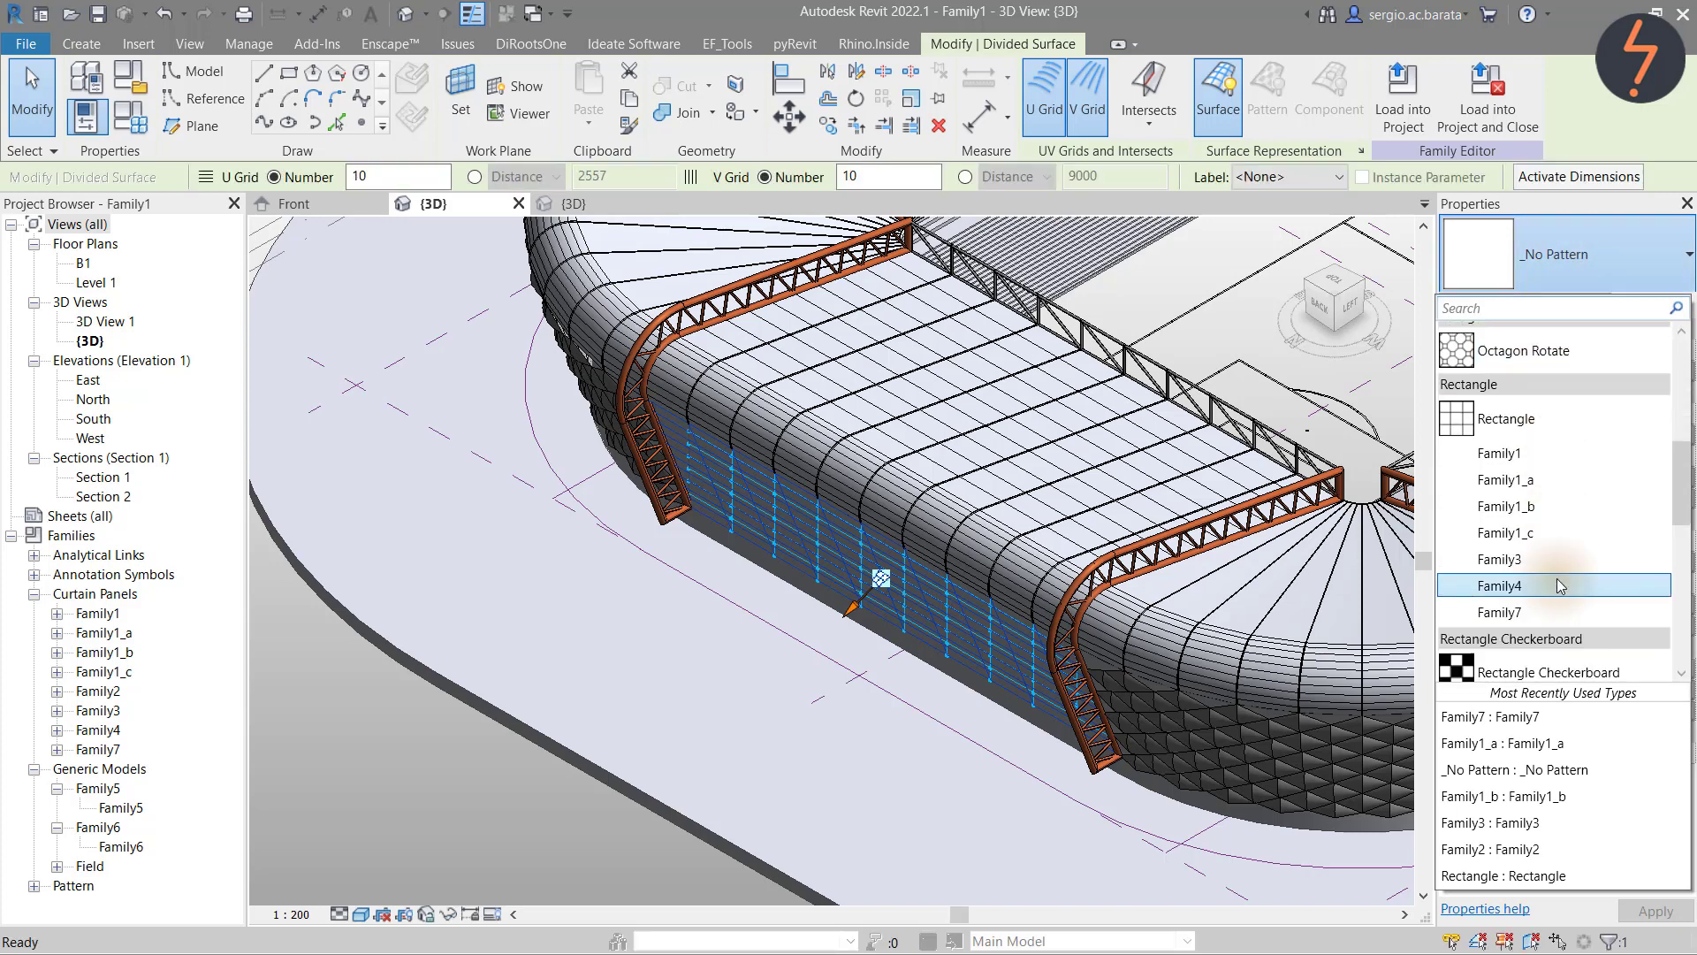
click(1557, 609)
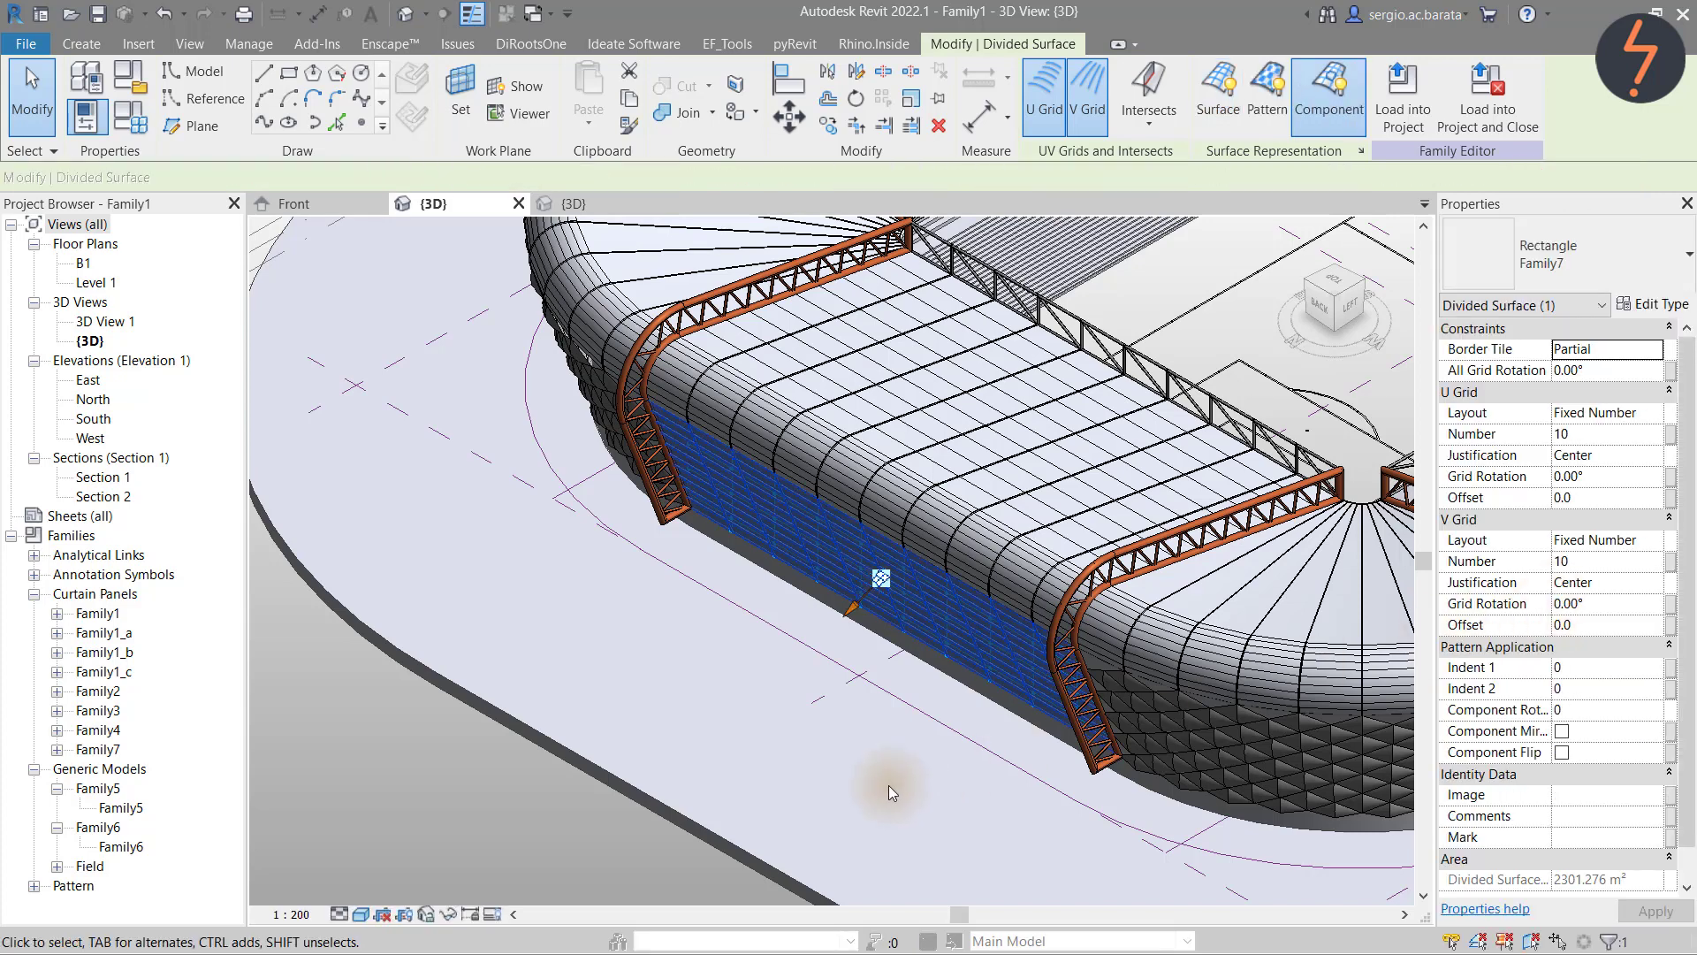
key(Escape)
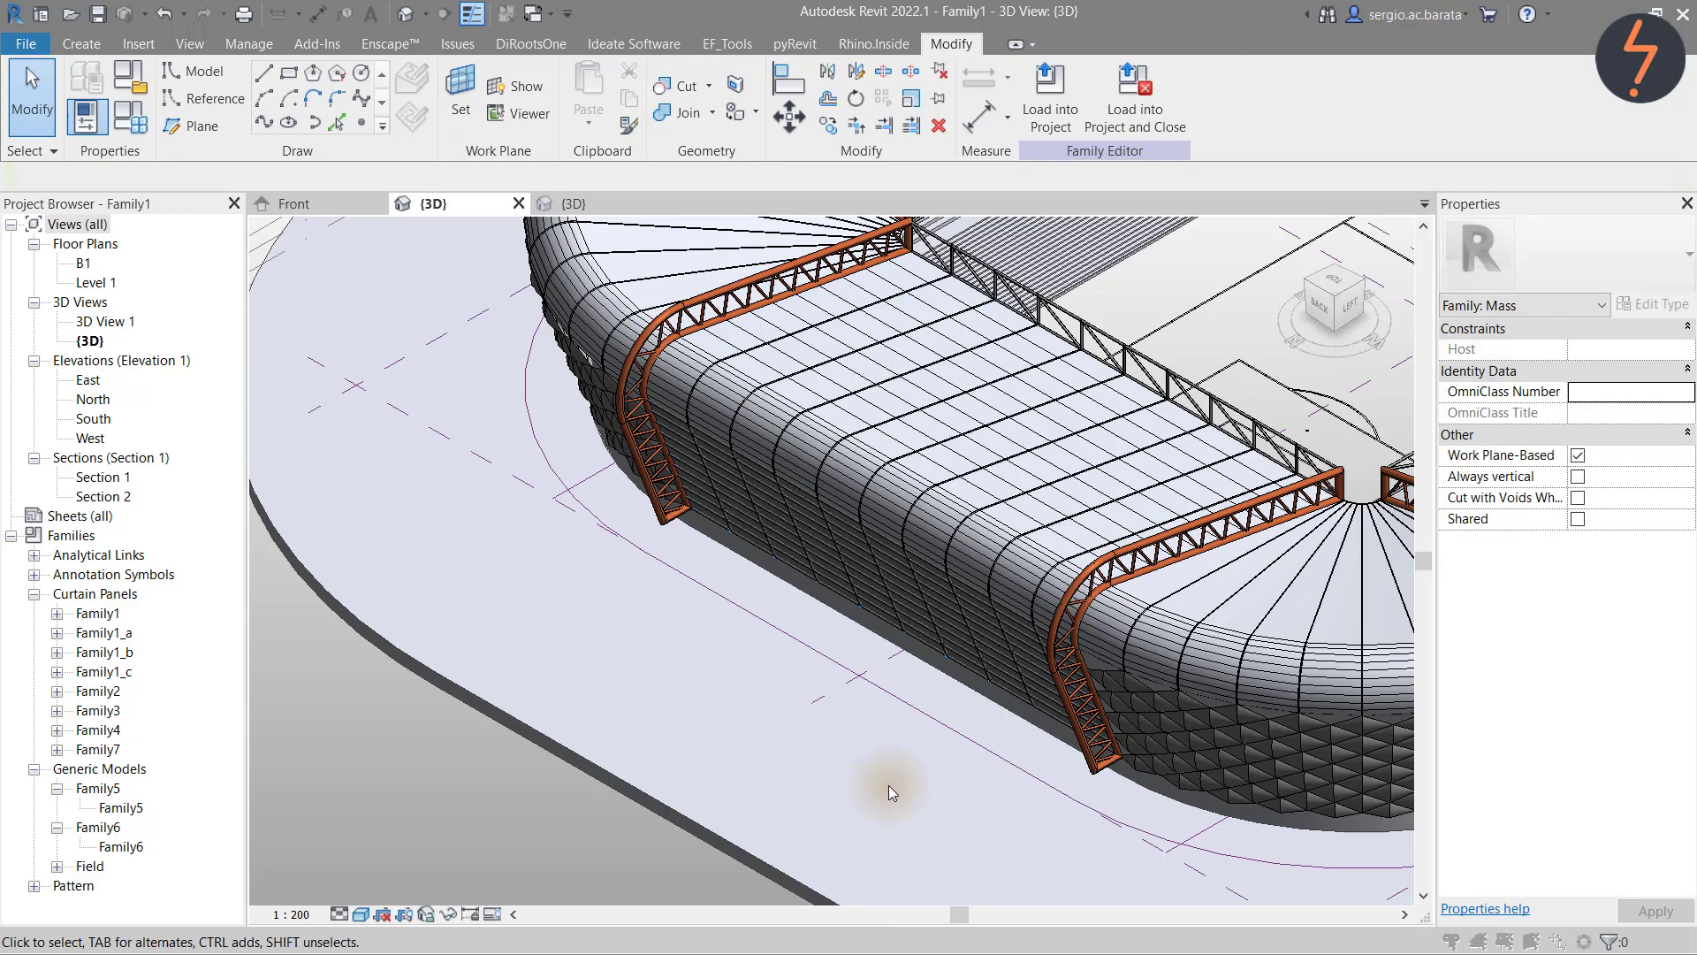